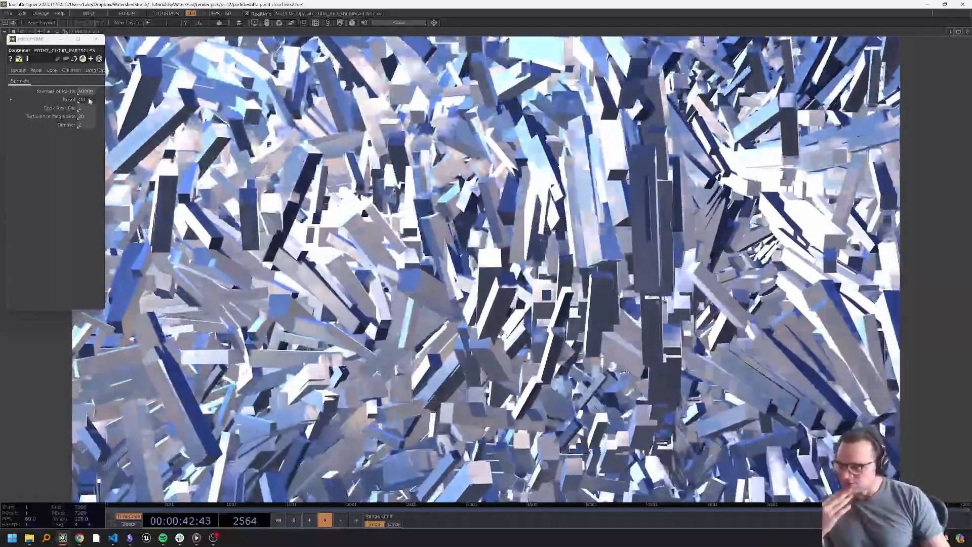
# Reset the point cloud particle simulation and pause the timeline
pyautogui.click(89, 101)
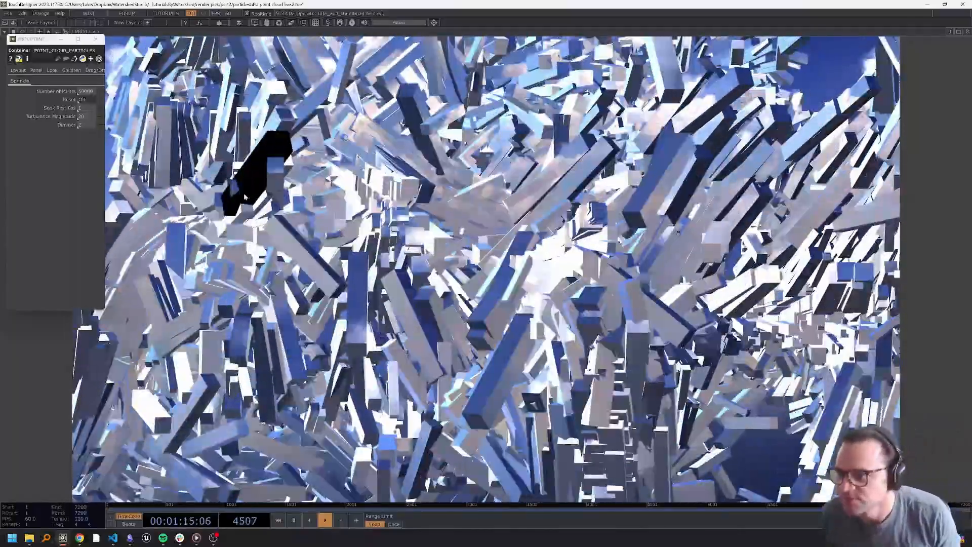
pyautogui.click(82, 99)
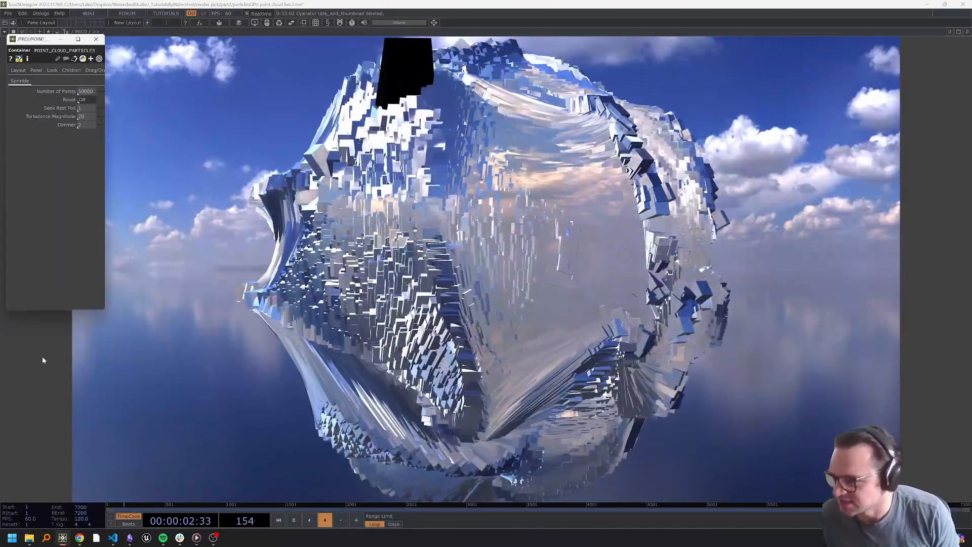
pyautogui.press('space')
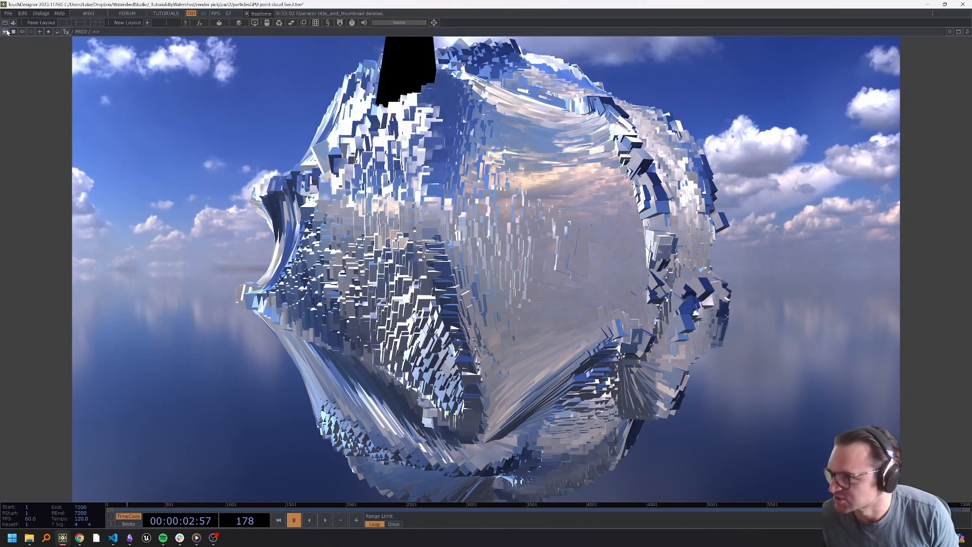
# Enter the POINT_CLOUD_PARTICLES network, display its final output as the backdrop with parameters hidden, and resume timeline playback
pyautogui.click(17, 42)
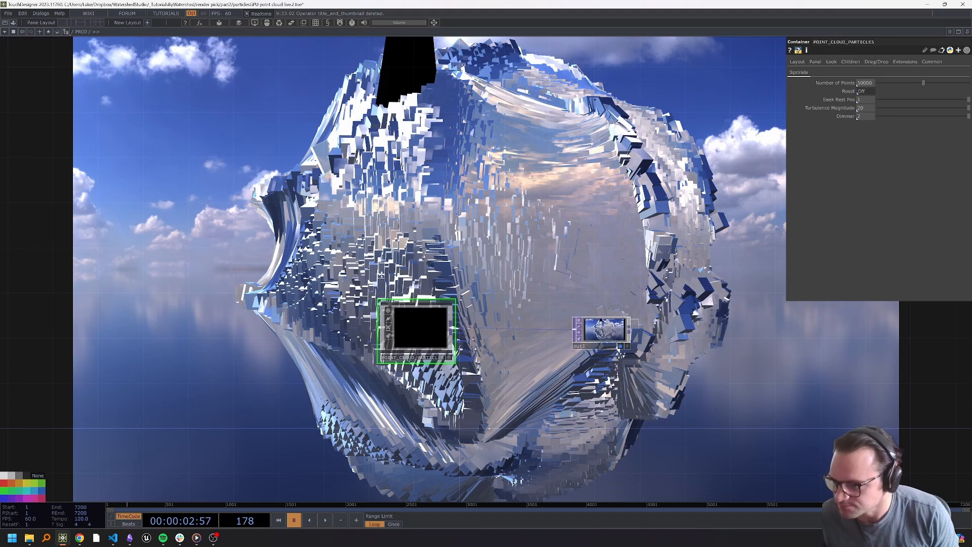
pyautogui.doubleClick(332, 298)
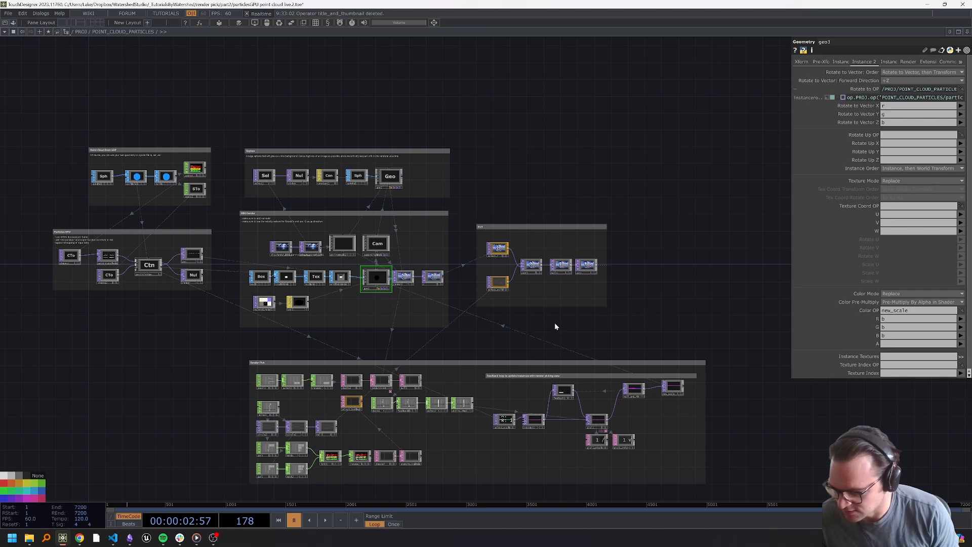
pyautogui.click(595, 273)
pyautogui.moveTo(590, 41); pyautogui.dragTo(506, 253)
pyautogui.press('p')
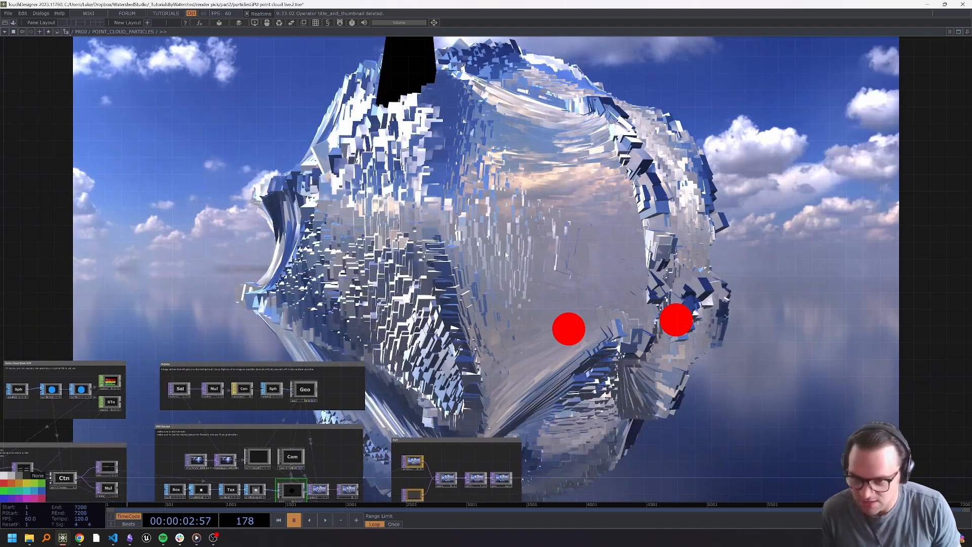
pyautogui.press('space')
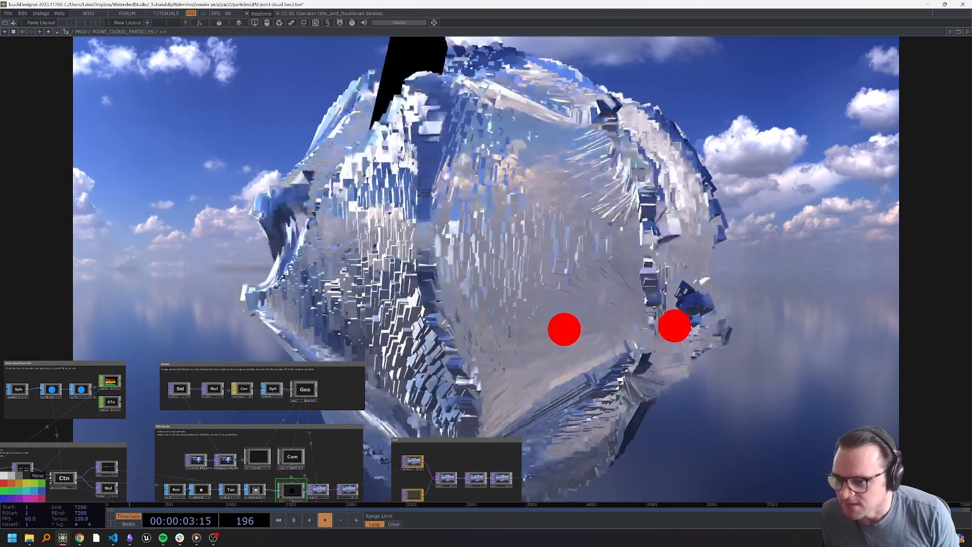
# Examine the Render Pick section and the surrounding network groups while the interactive render plays in the background
pyautogui.moveTo(588, 385); pyautogui.dragTo(626, 140)
pyautogui.scroll(3, 269, 380)
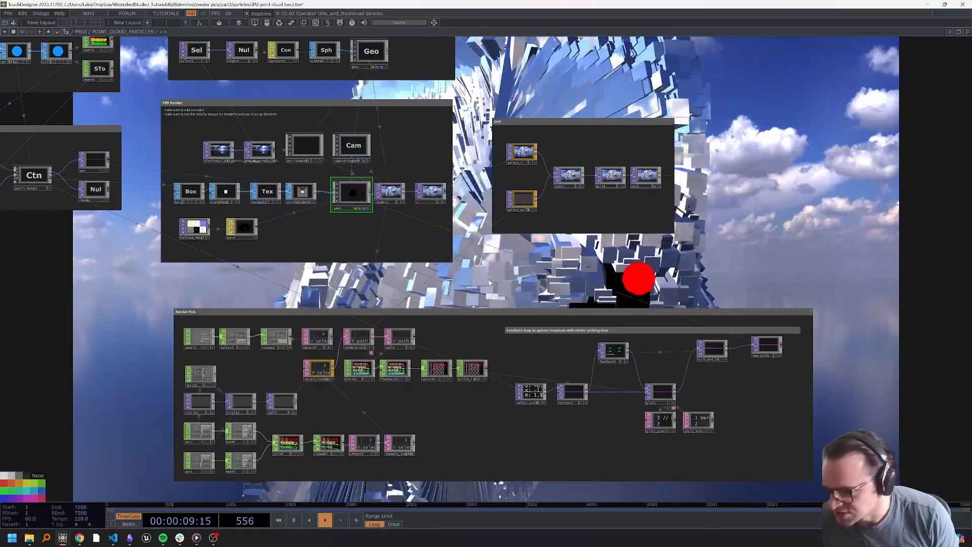
pyautogui.moveTo(458, 334); pyautogui.dragTo(265, 483)
pyautogui.scroll(-7, 265, 482)
pyautogui.moveTo(423, 260); pyautogui.dragTo(381, 378)
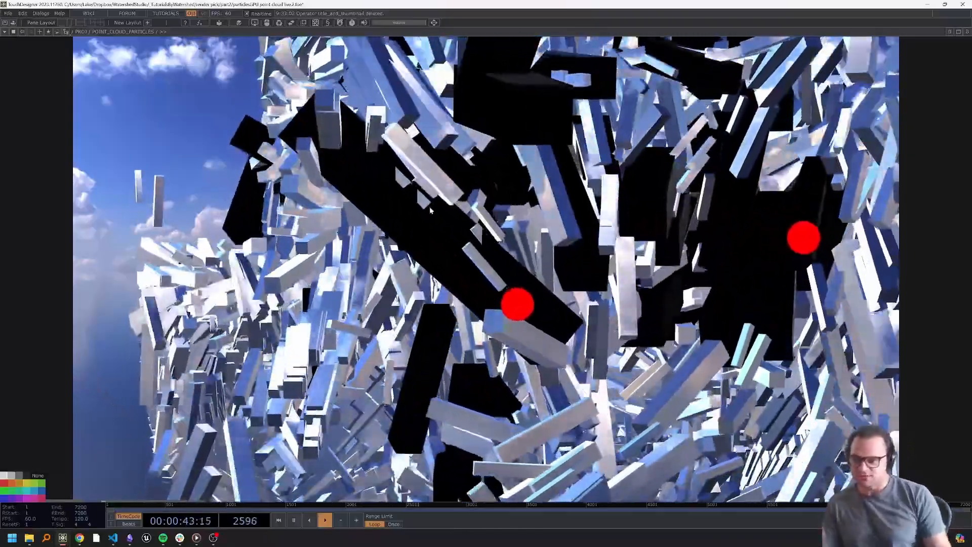
pyautogui.press('h')
pyautogui.scroll(-6, 480, 252)
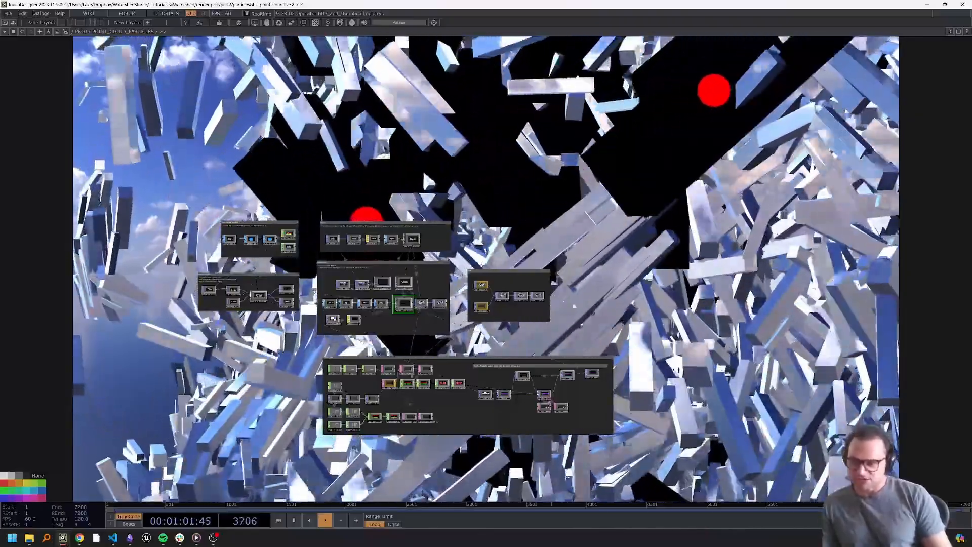
pyautogui.moveTo(604, 295); pyautogui.dragTo(564, 282)
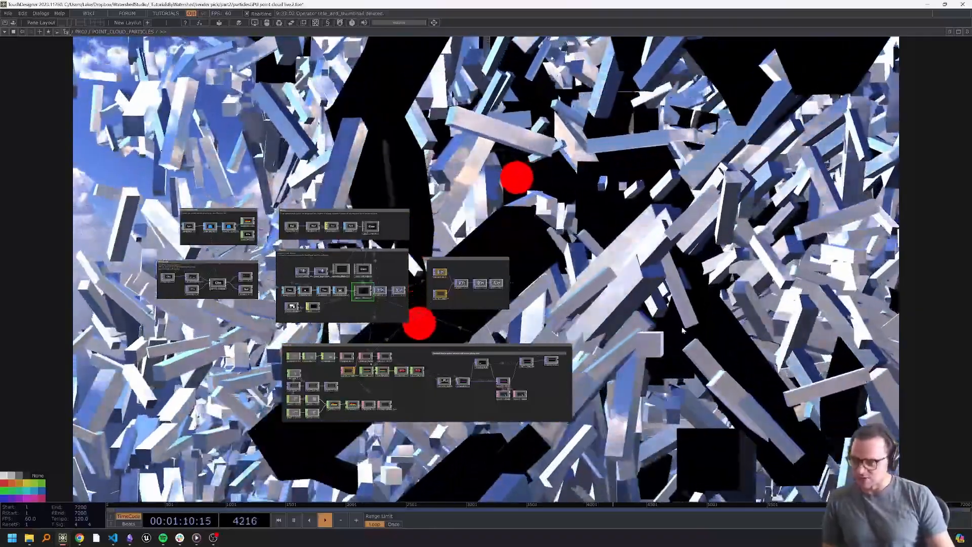
pyautogui.moveTo(548, 286); pyautogui.dragTo(578, 280)
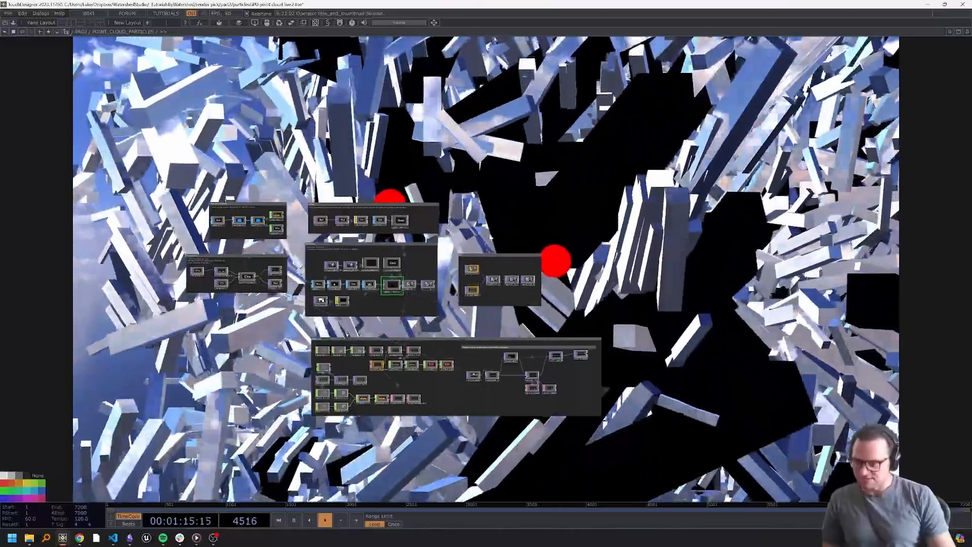
pyautogui.moveTo(578, 304); pyautogui.dragTo(592, 248)
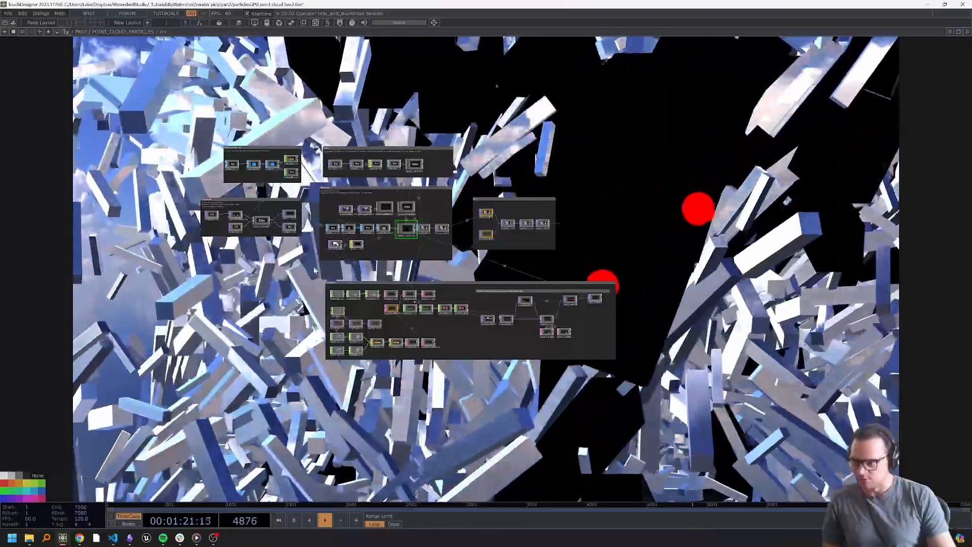
# Delete the Render Pick section with its feedback loop, and the output section beside the PBR Render group
pyautogui.moveTo(315, 275); pyautogui.dragTo(650, 384, button='right')
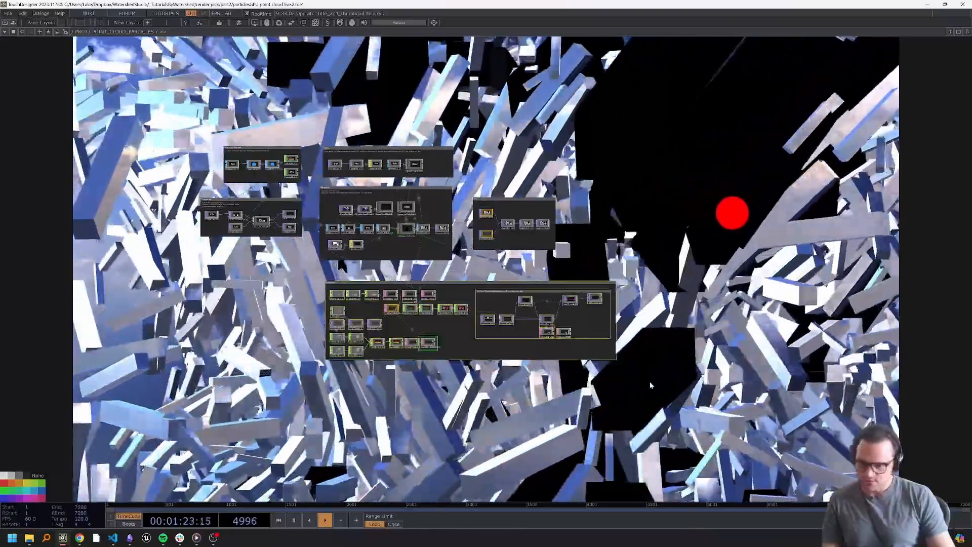
pyautogui.press('Delete')
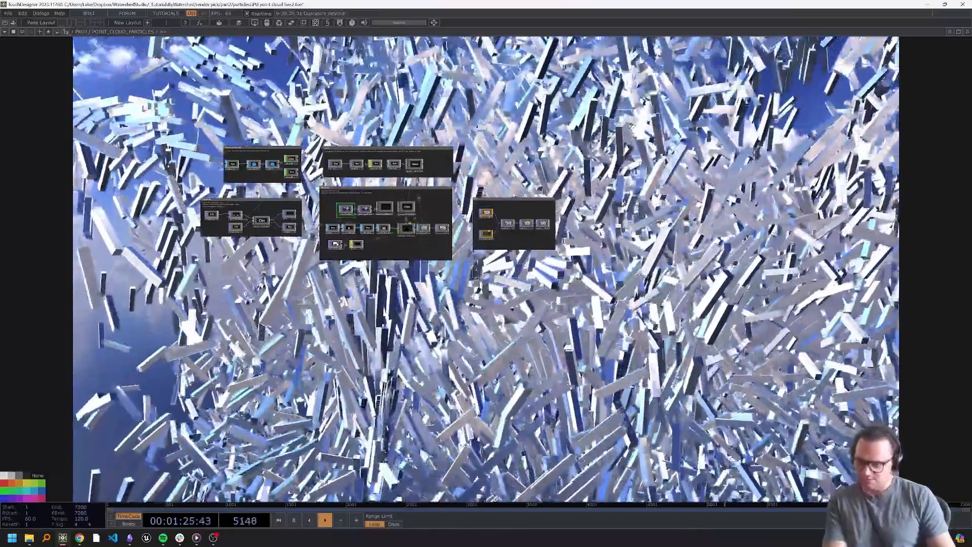
pyautogui.click(508, 200)
pyautogui.press('Delete')
# Show the PBR geometry's instancing parameters and display the last PBR Render output as the network backdrop
pyautogui.moveTo(463, 227); pyautogui.dragTo(556, 304)
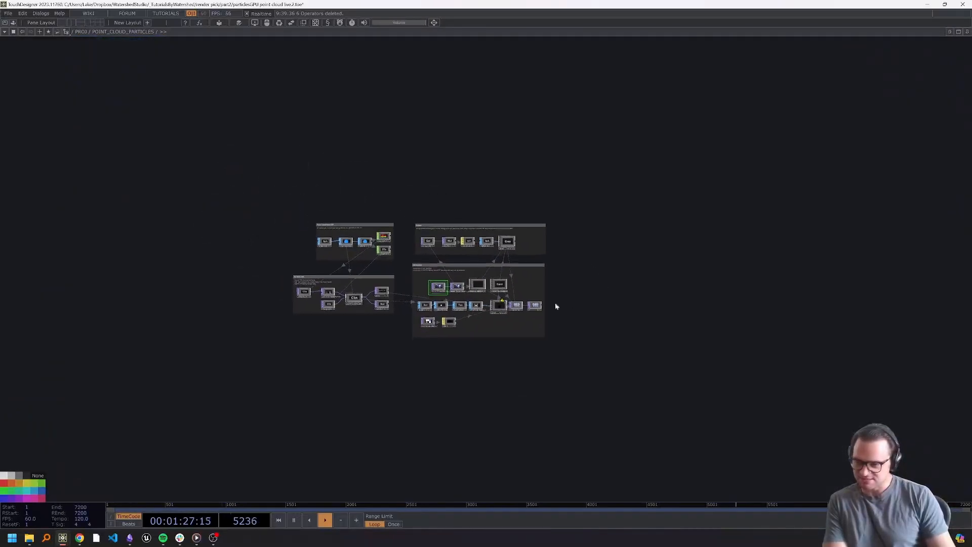
pyautogui.press('p')
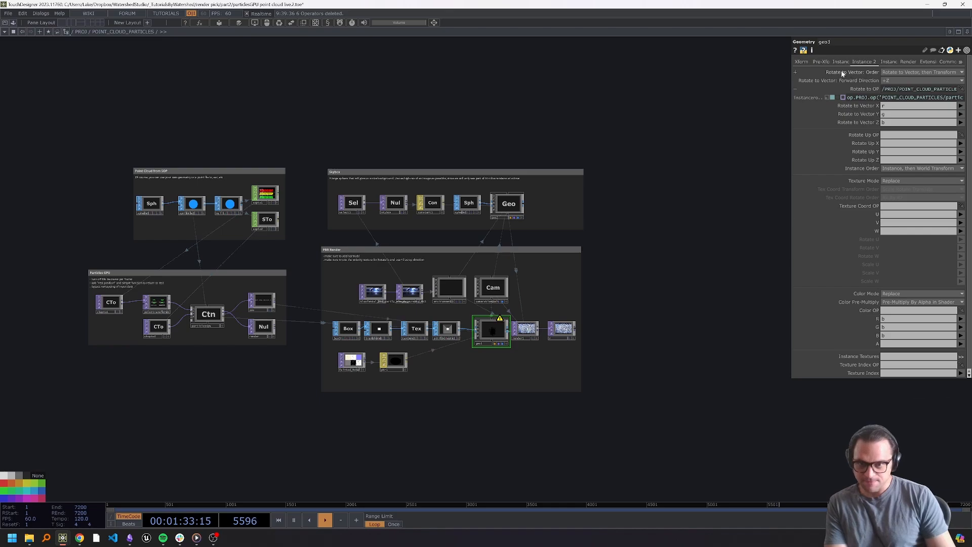
pyautogui.click(571, 338)
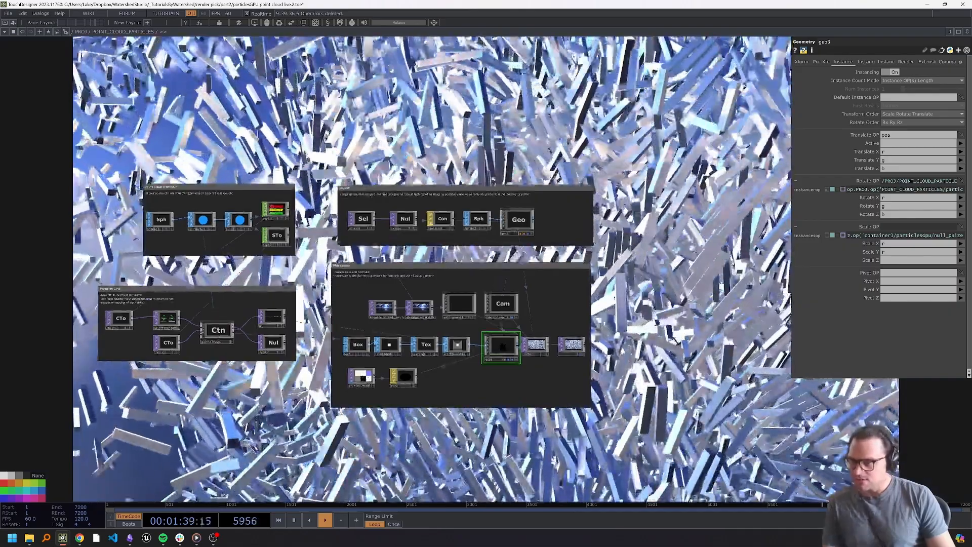
pyautogui.moveTo(608, 314); pyautogui.dragTo(653, 349)
# Reset the simulation from the POINT_CLOUD_PARTICLES container's floating parameter window and move that window clear of the network
pyautogui.click(434, 22)
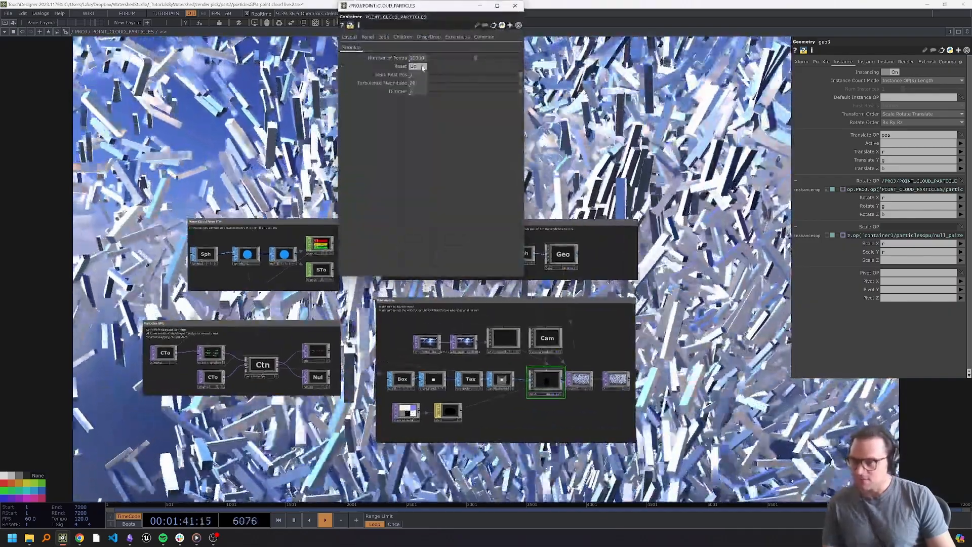
pyautogui.click(422, 68)
pyautogui.moveTo(385, 5); pyautogui.dragTo(59, 41)
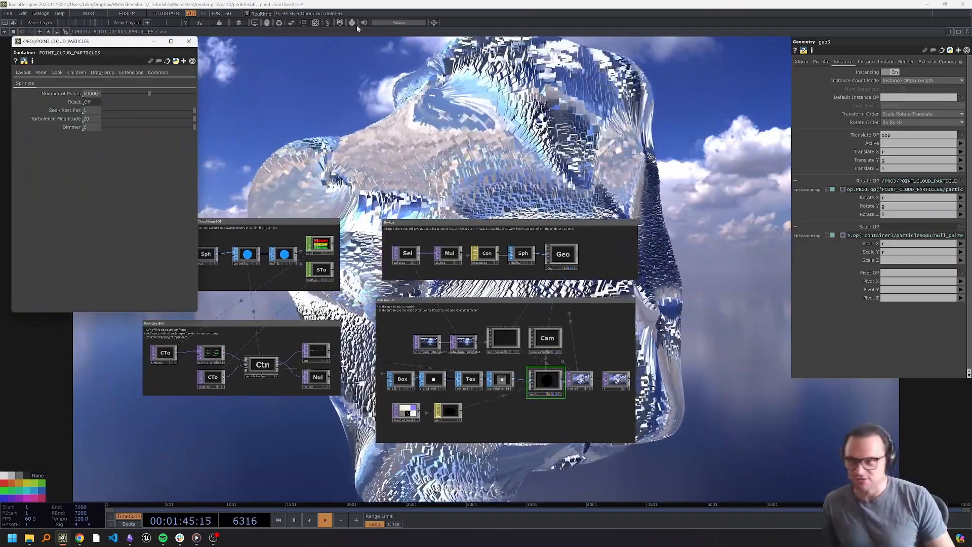
# Hide the geometry's parameters, watch the turbulence disperse the particles, and pause the timeline
pyautogui.moveTo(534, 159); pyautogui.dragTo(547, 199)
pyautogui.press('p')
pyautogui.scroll(-5, 699, 167)
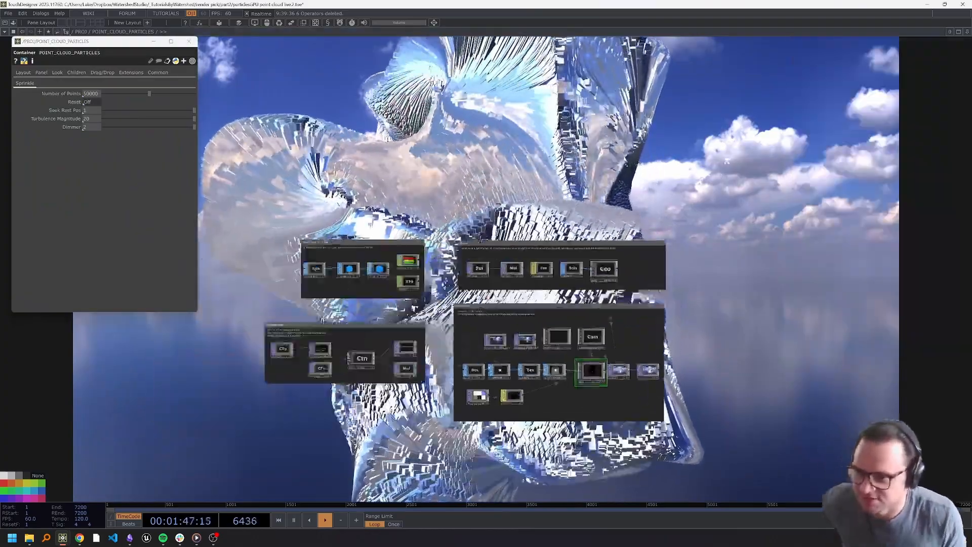
pyautogui.moveTo(653, 123); pyautogui.dragTo(518, 187)
pyautogui.moveTo(576, 155); pyautogui.dragTo(458, 193)
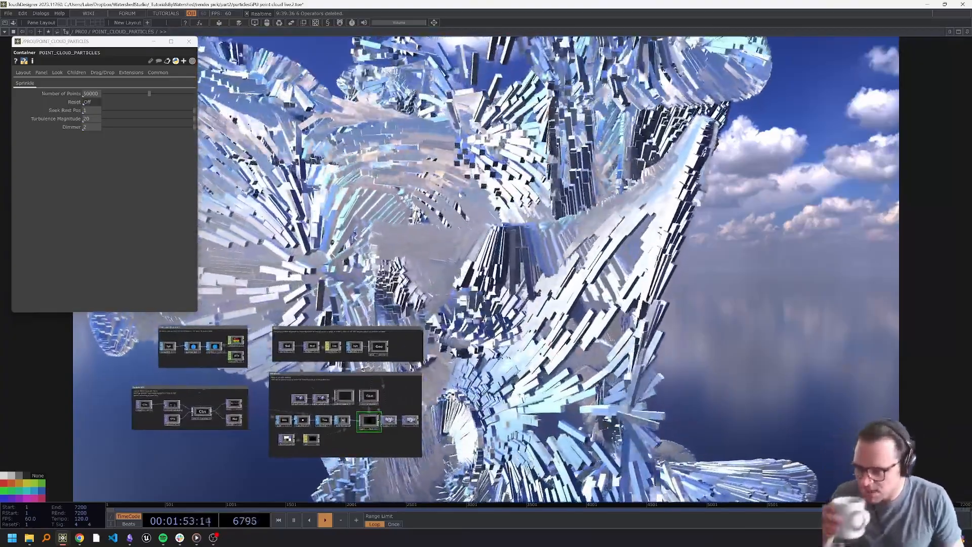
pyautogui.moveTo(459, 195); pyautogui.dragTo(567, 149)
pyautogui.press('space')
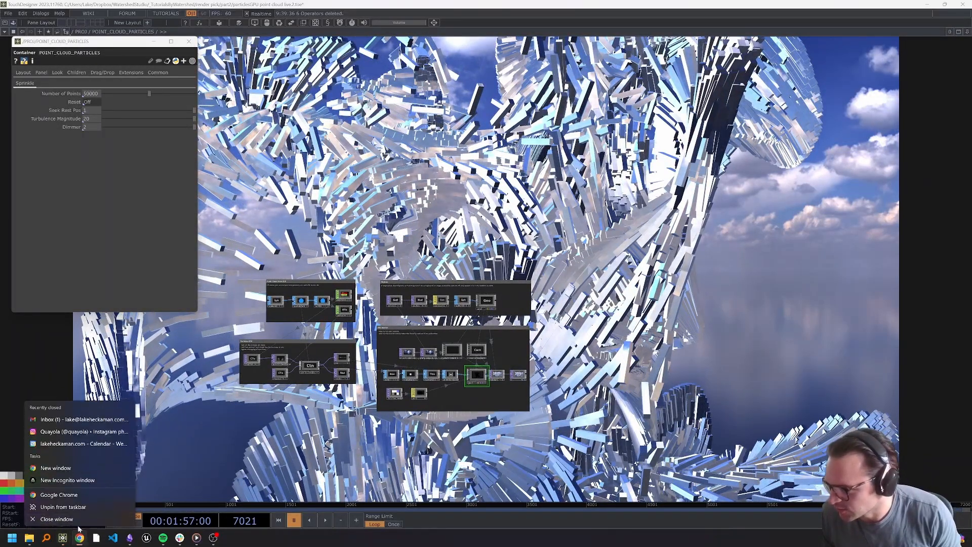
# Switch to a new Chrome window and load YouTube in a new tab
pyautogui.click(74, 470)
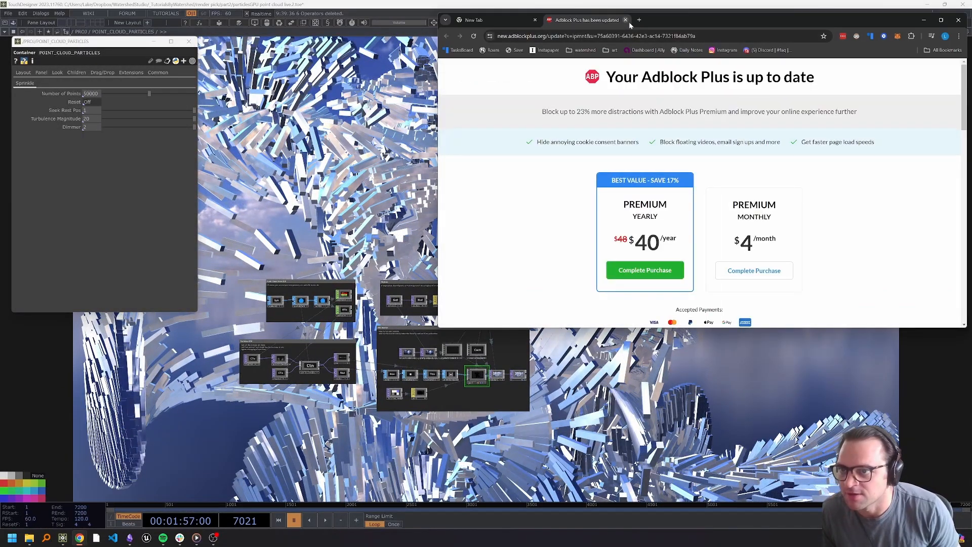
pyautogui.click(639, 21)
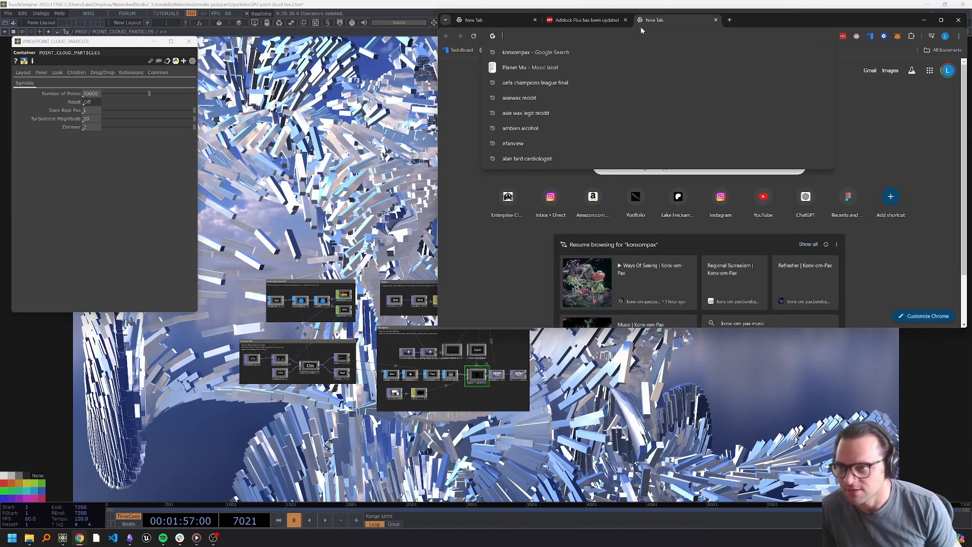
pyautogui.write('you')
pyautogui.press('Return')
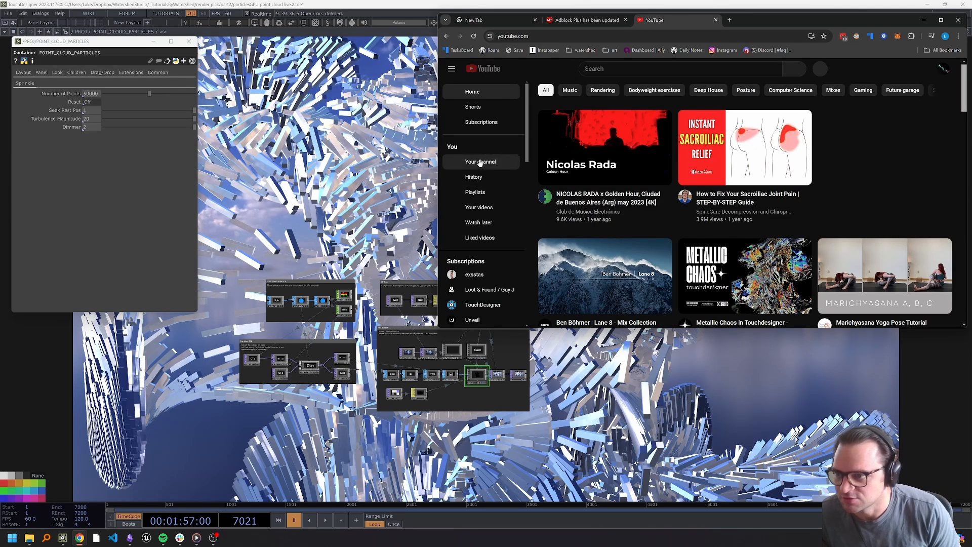
# Open the "Point Clouds with ParticlesGPU and PBR Rendering!" video from the channel's own uploads and pause it
pyautogui.click(478, 208)
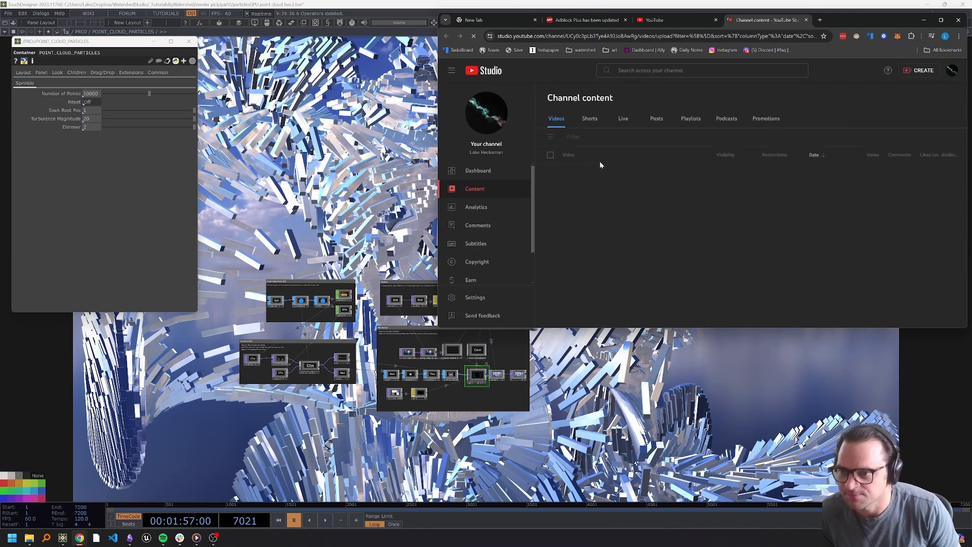
pyautogui.click(632, 174)
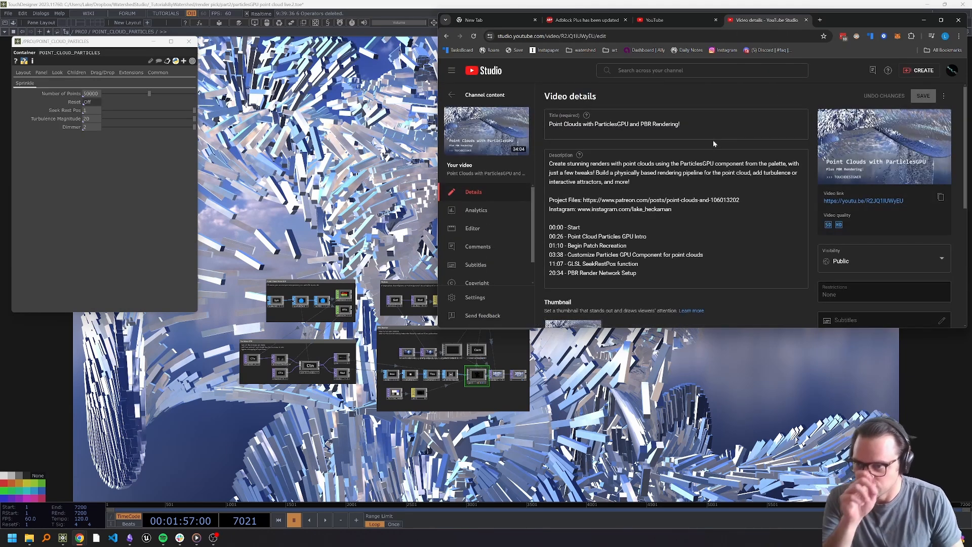
pyautogui.click(871, 201)
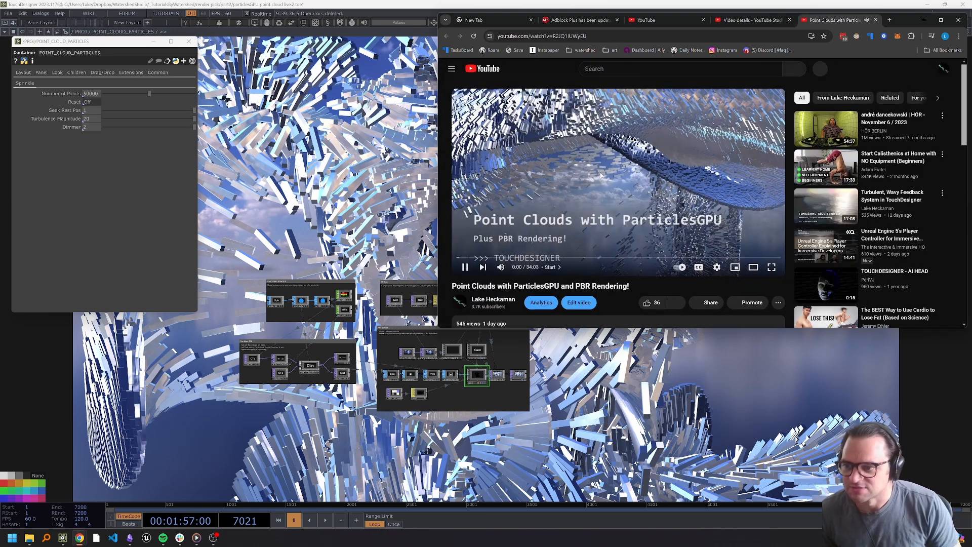
pyautogui.click(621, 173)
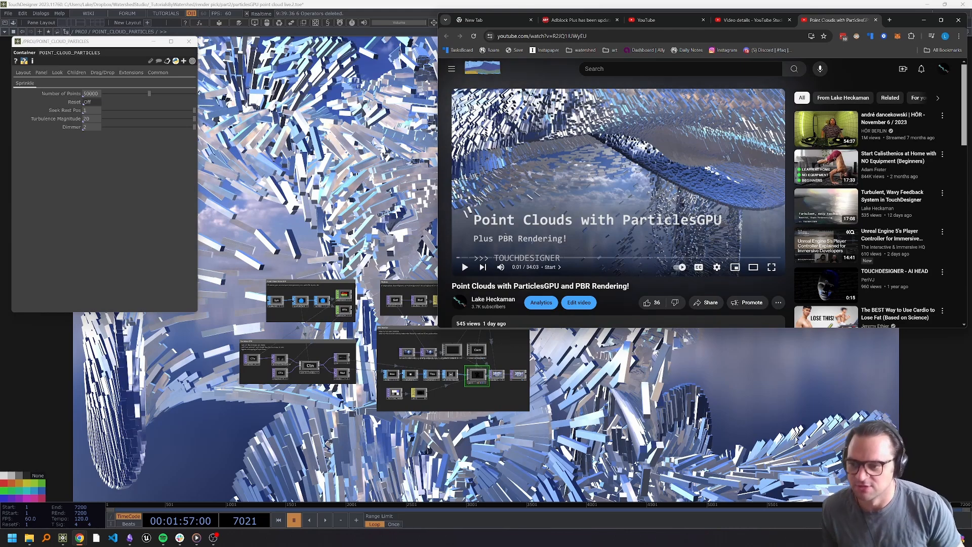
# Switch back to TouchDesigner and examine the Point Cloud, Particles GPU, Skybox and PBR Render sections
pyautogui.click(730, 452)
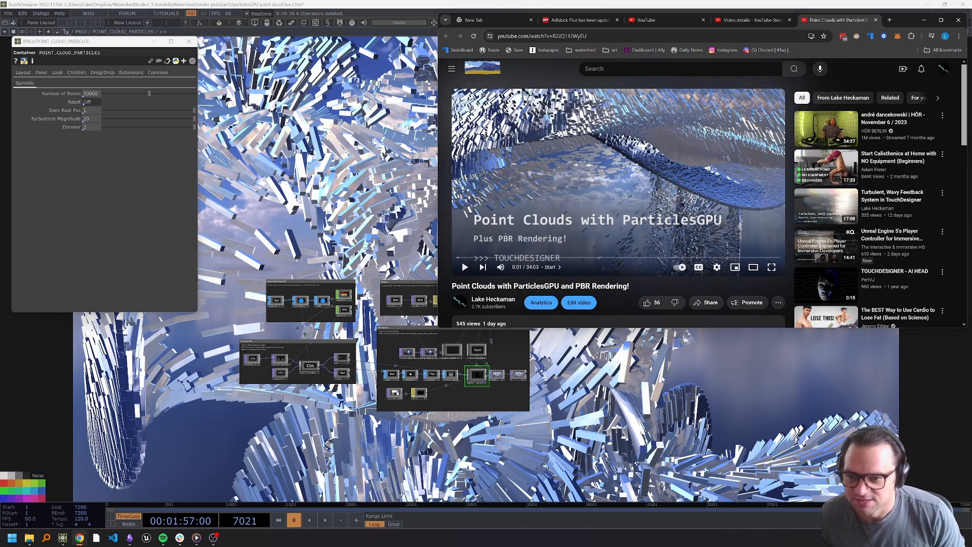
pyautogui.moveTo(360, 322); pyautogui.dragTo(442, 249)
pyautogui.scroll(5, 396, 218)
pyautogui.scroll(-3, 468, 208)
pyautogui.moveTo(468, 208); pyautogui.dragTo(445, 288)
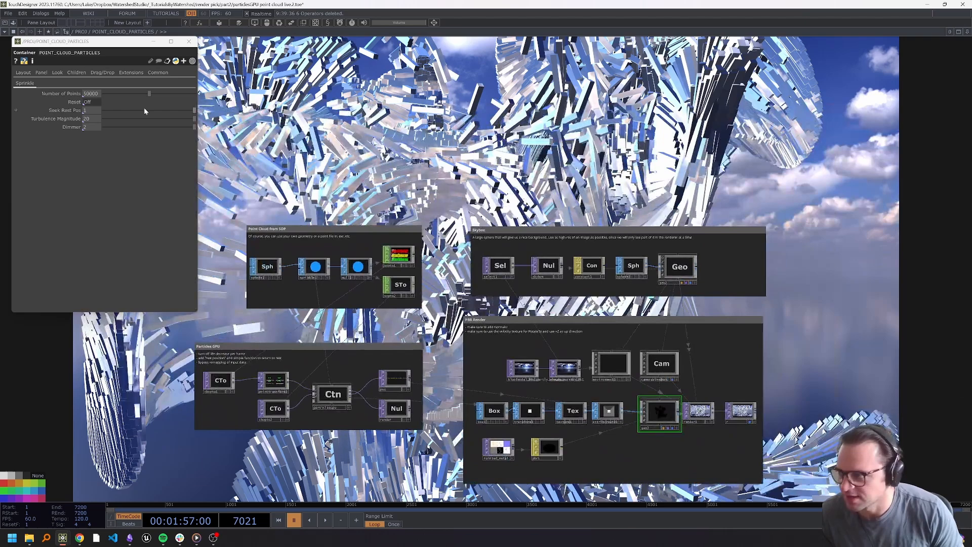
# Reset the particle simulation, play it briefly, and pause while the cloud is still roughly spherical
pyautogui.click(92, 104)
pyautogui.moveTo(415, 168); pyautogui.dragTo(367, 184)
pyautogui.scroll(-4, 367, 187)
pyautogui.press('space')
pyautogui.moveTo(643, 188); pyautogui.dragTo(670, 199)
pyautogui.press('space')
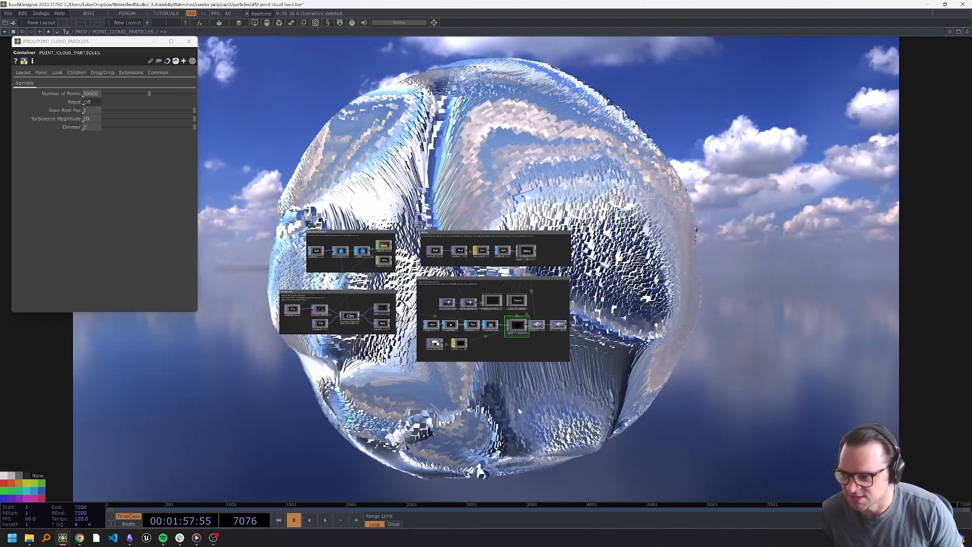
# Close the floating parameter window of the POINT_CLOUD_PARTICLES container
pyautogui.moveTo(467, 404); pyautogui.dragTo(506, 351)
pyautogui.scroll(3, 504, 351)
pyautogui.moveTo(743, 267); pyautogui.dragTo(729, 346)
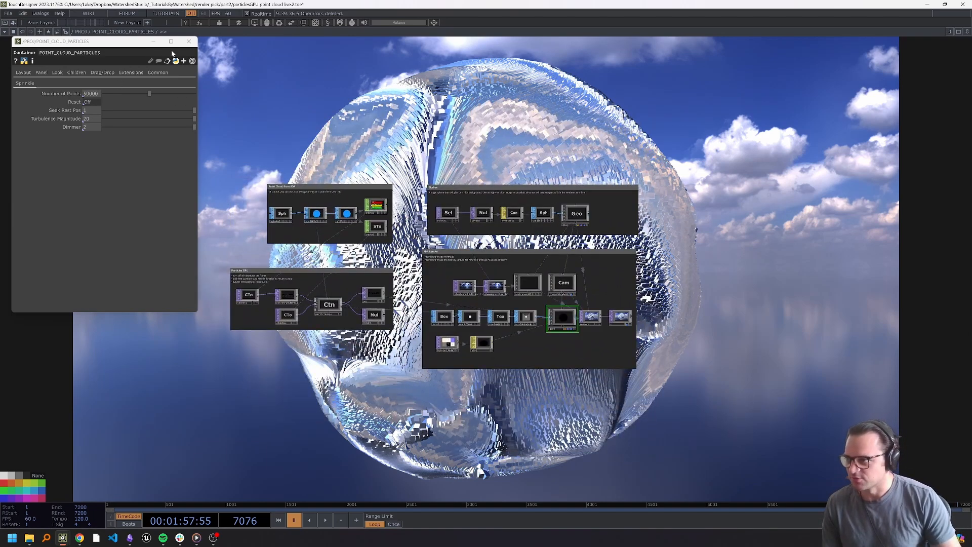
pyautogui.click(188, 41)
# Set the PROJ container's output resolution to 2160 by 3840 and close its parameter window
pyautogui.rightClick(81, 31)
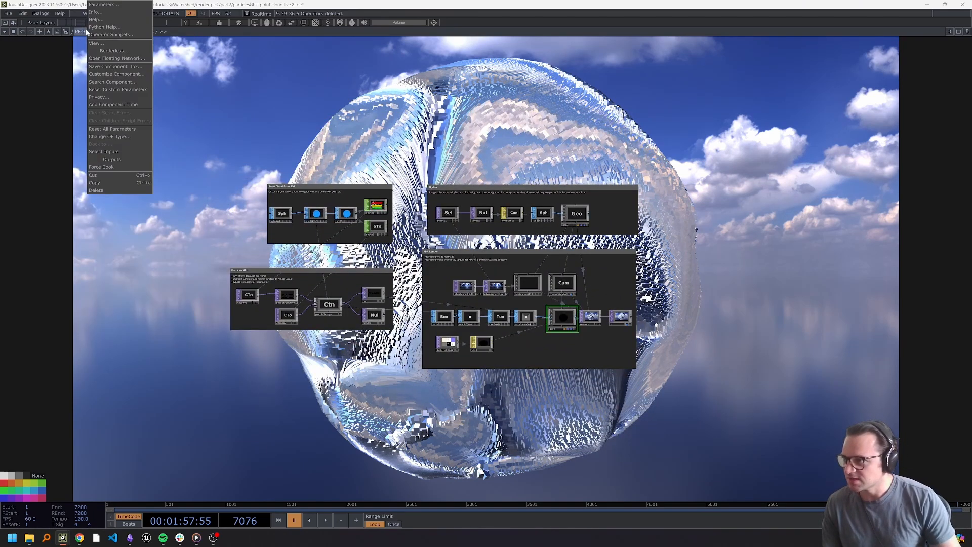
pyautogui.click(101, 5)
pyautogui.moveTo(88, 4); pyautogui.dragTo(136, 57)
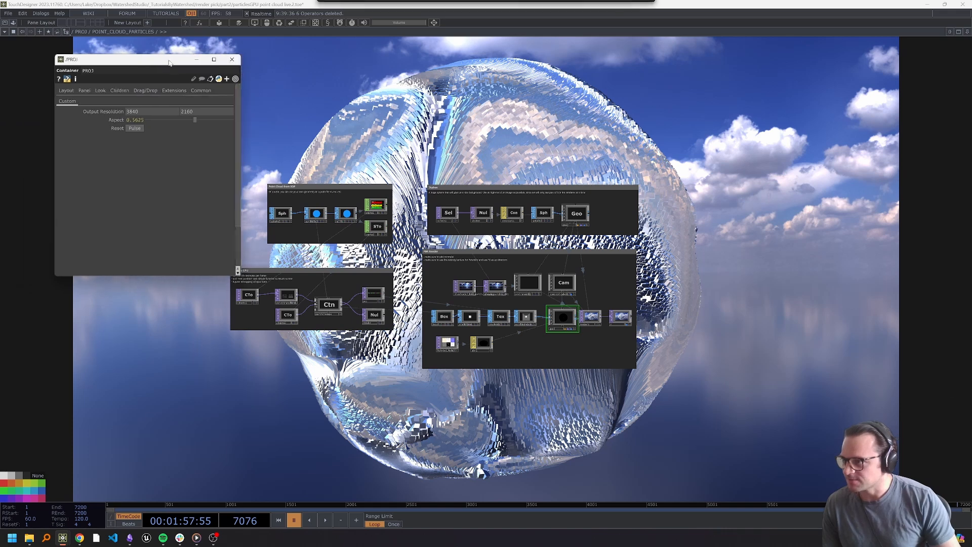
pyautogui.write('21')
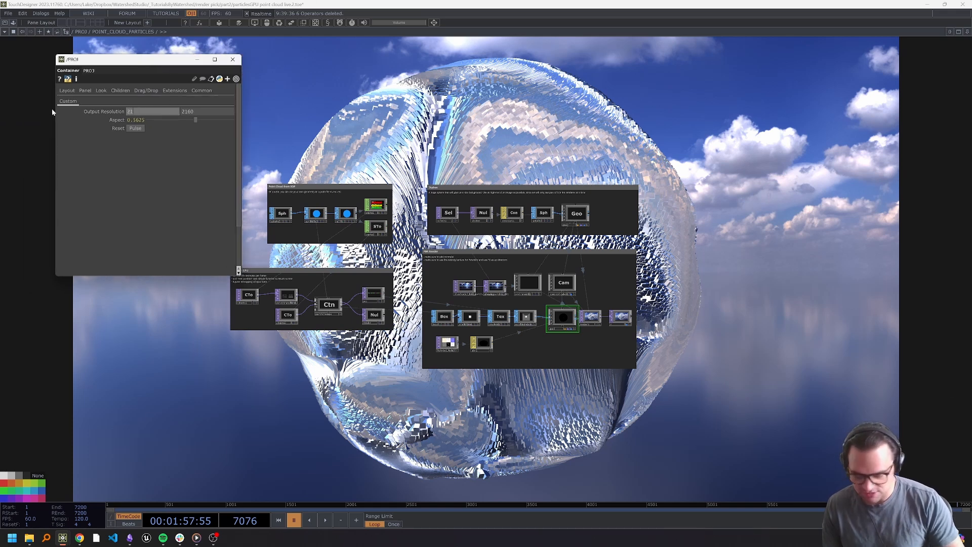
pyautogui.write('60')
pyautogui.press('Tab')
pyautogui.write('3840')
pyautogui.press('Return')
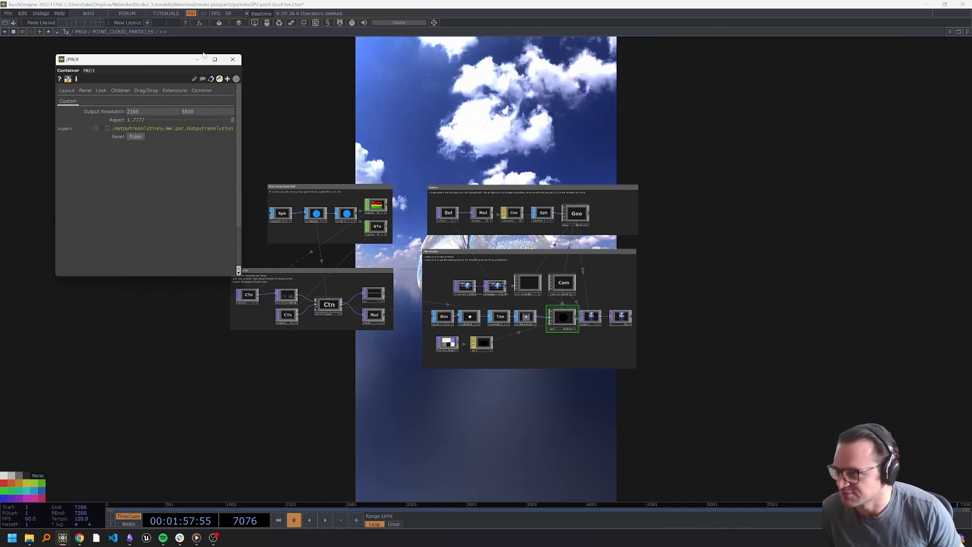
pyautogui.click(233, 60)
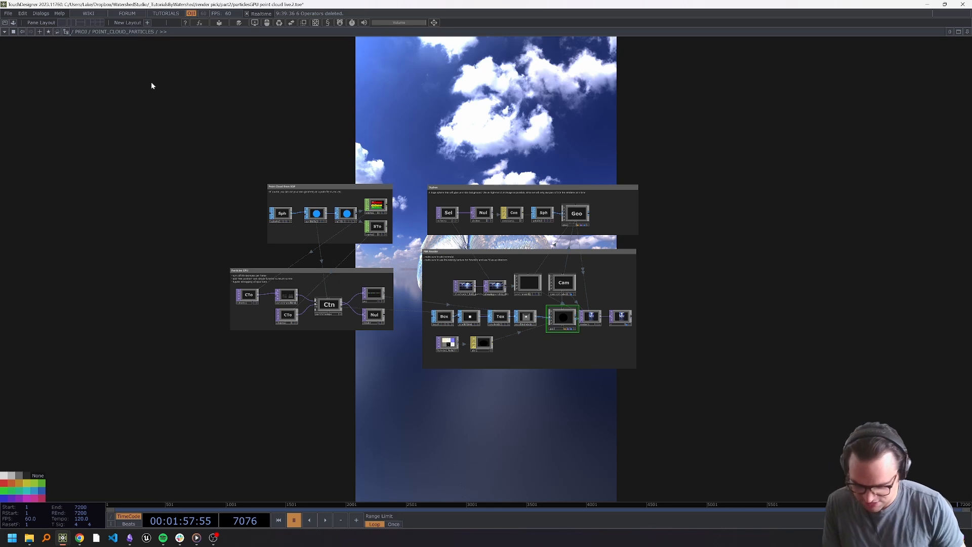
# Split the workspace into two panes, showing the PROJ container's panel in one, narrowed to fit its portrait output
pyautogui.hotkey('alt', '[')
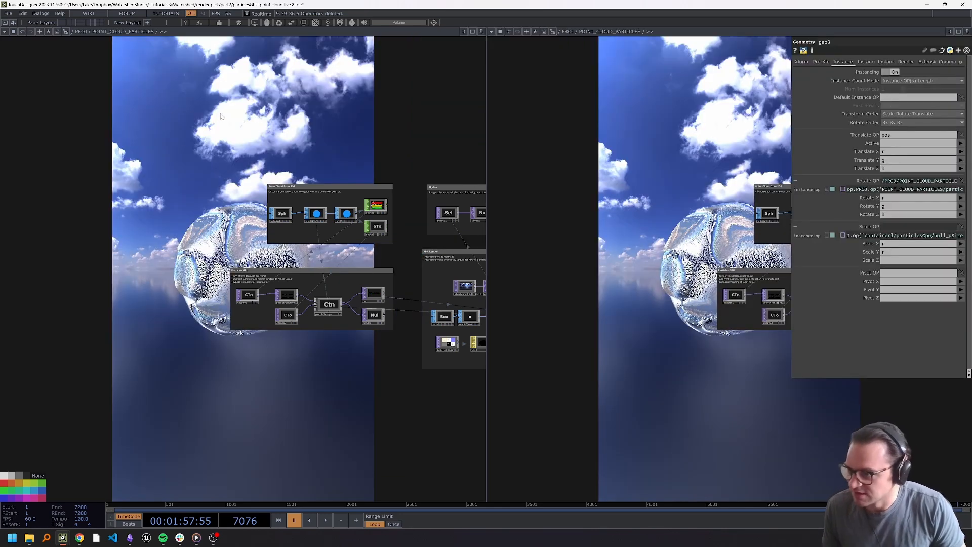
pyautogui.click(4, 32)
pyautogui.click(25, 56)
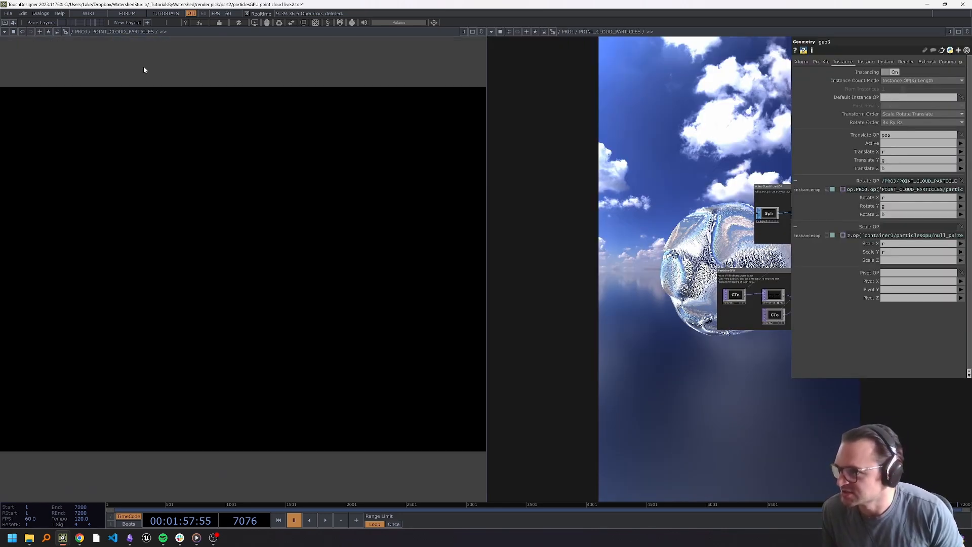
pyautogui.click(89, 32)
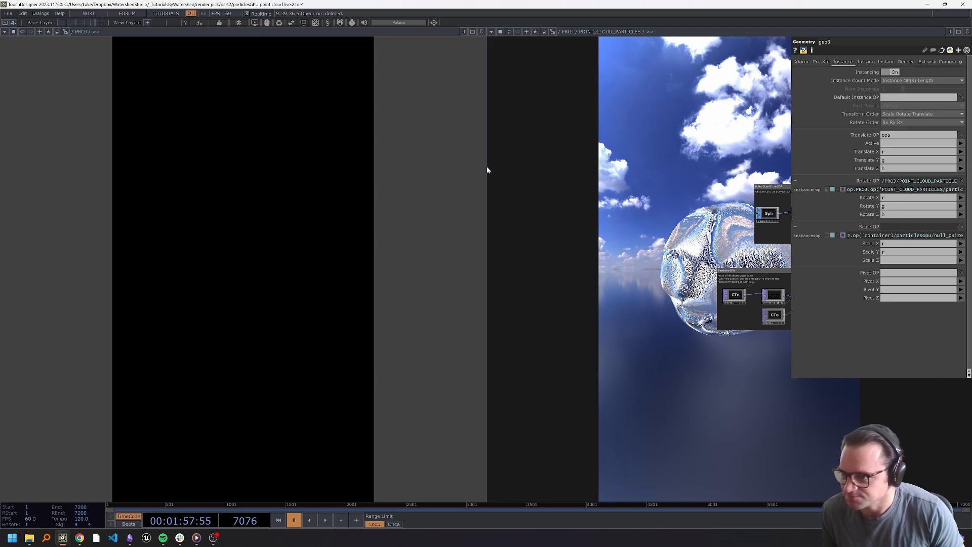
pyautogui.moveTo(485, 171); pyautogui.dragTo(273, 166)
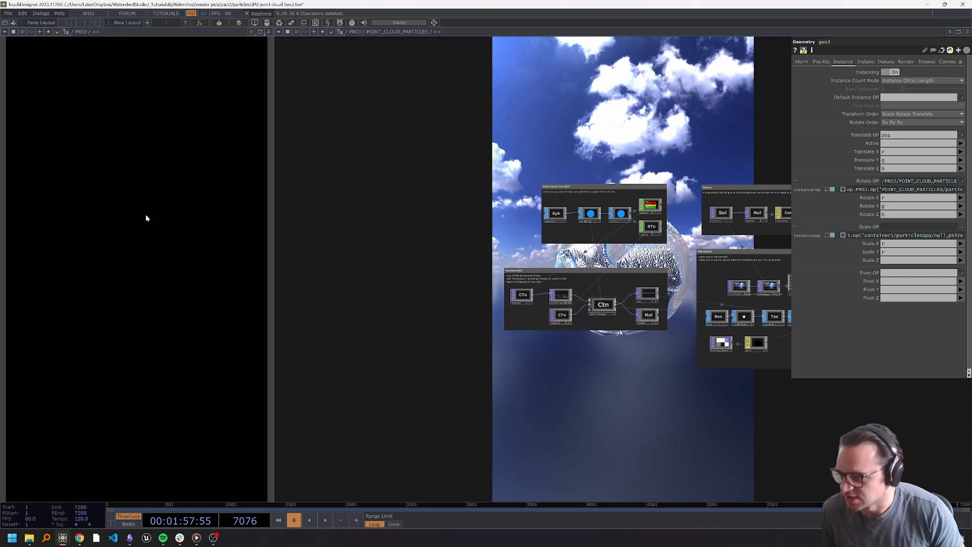
# Turn off the background display of the r null after render1 and start the playback
pyautogui.moveTo(540, 391); pyautogui.dragTo(329, 388)
pyautogui.scroll(6, 673, 320)
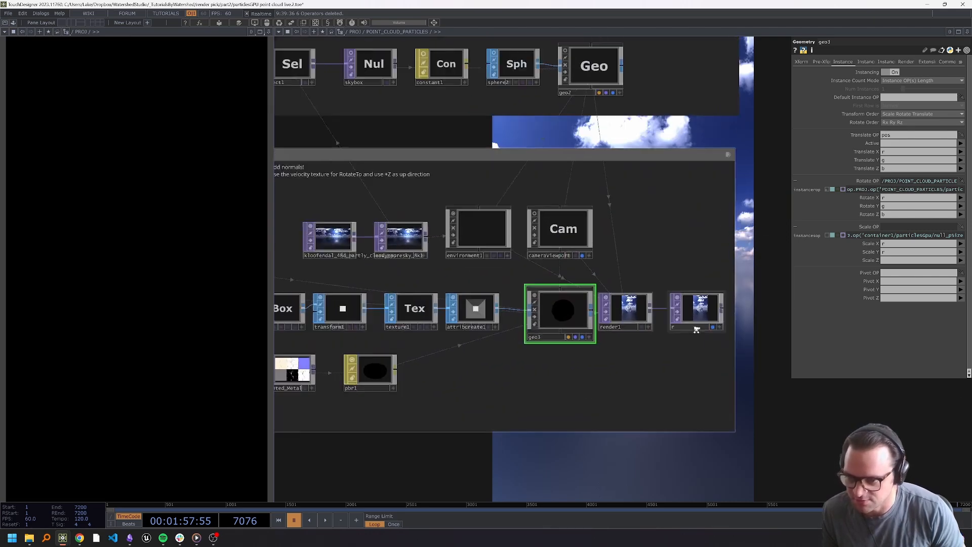
pyautogui.click(702, 320)
pyautogui.scroll(-6, 702, 320)
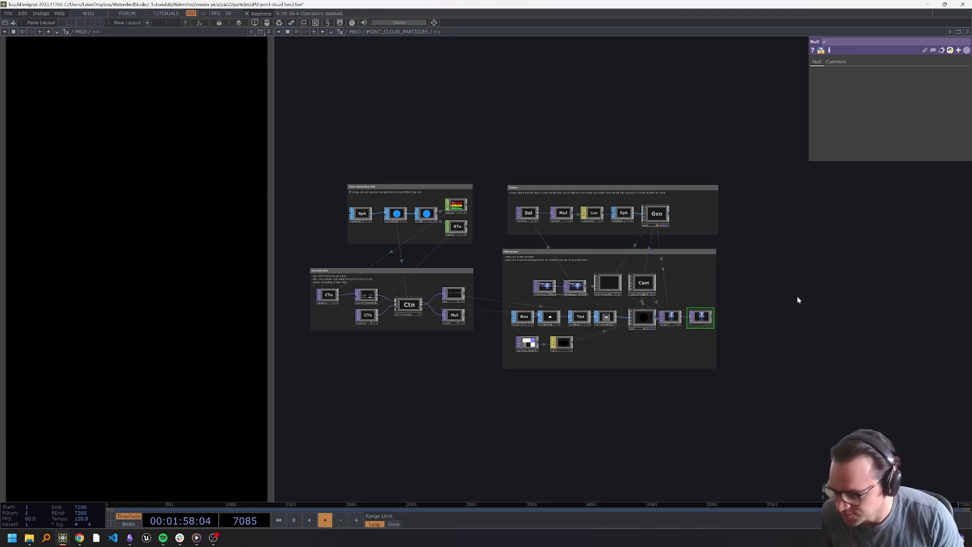
# Append an Out TOP to the r null so the render feeds the PROJ panel
pyautogui.scroll(5, 728, 287)
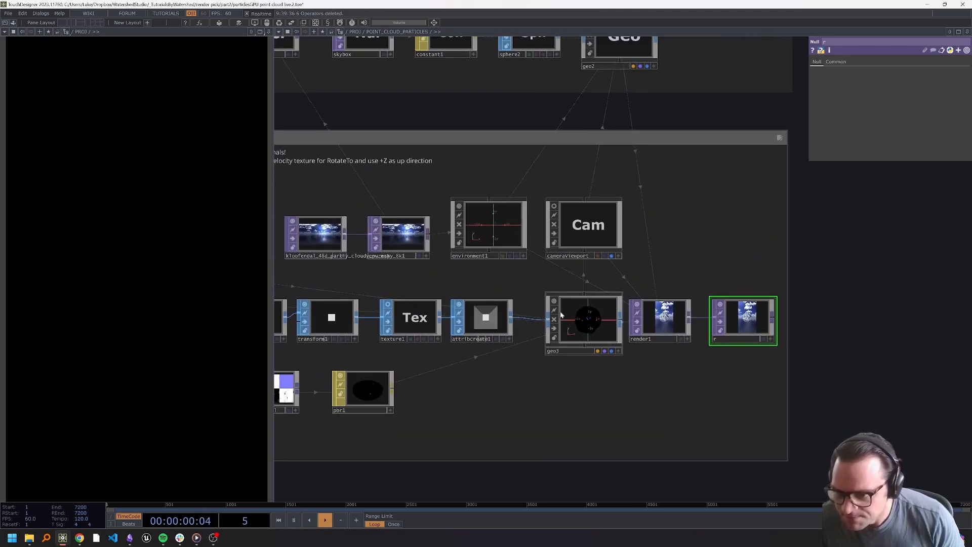
pyautogui.scroll(3, 562, 315)
pyautogui.click(633, 345)
pyautogui.scroll(-6, 658, 354)
pyautogui.scroll(2, 624, 401)
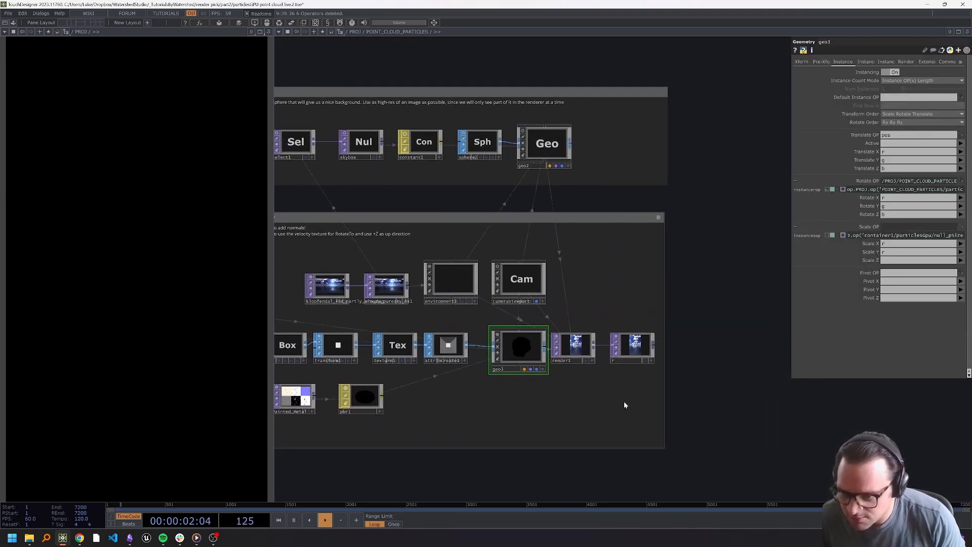
pyautogui.rightClick(657, 347)
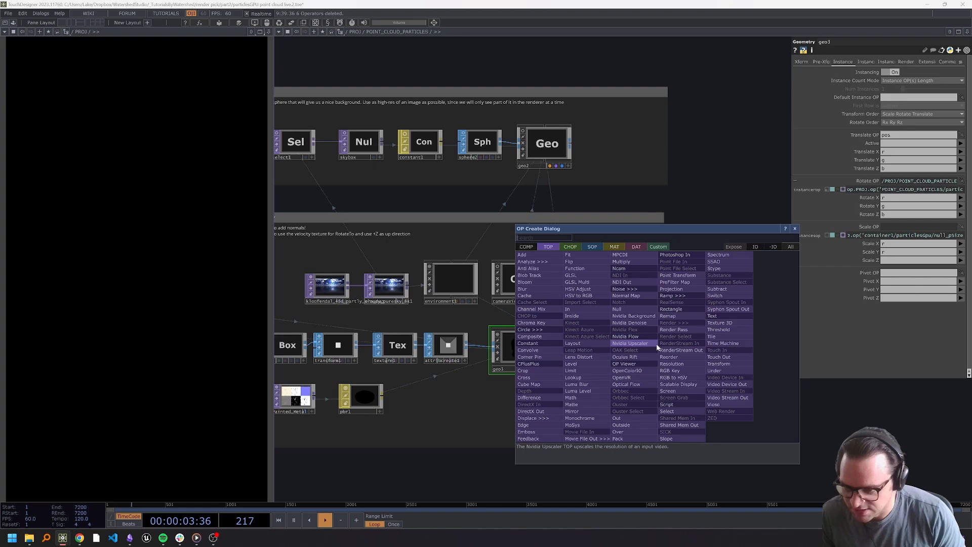
pyautogui.click(645, 417)
pyautogui.click(704, 352)
pyautogui.scroll(-3, 702, 403)
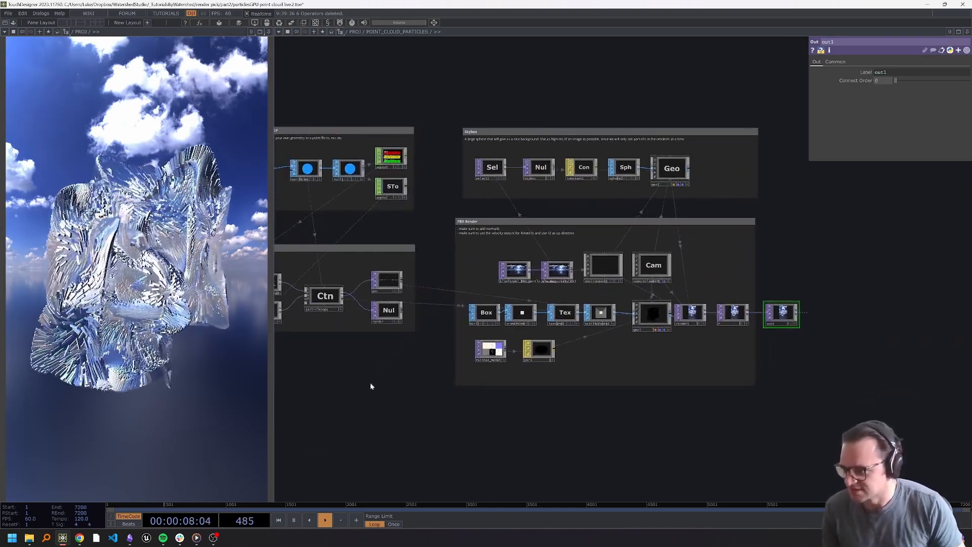
# Pause the playback to examine the particlesGpu component's force and particle settings, and resume it
pyautogui.press('space')
pyautogui.moveTo(381, 364); pyautogui.dragTo(426, 374)
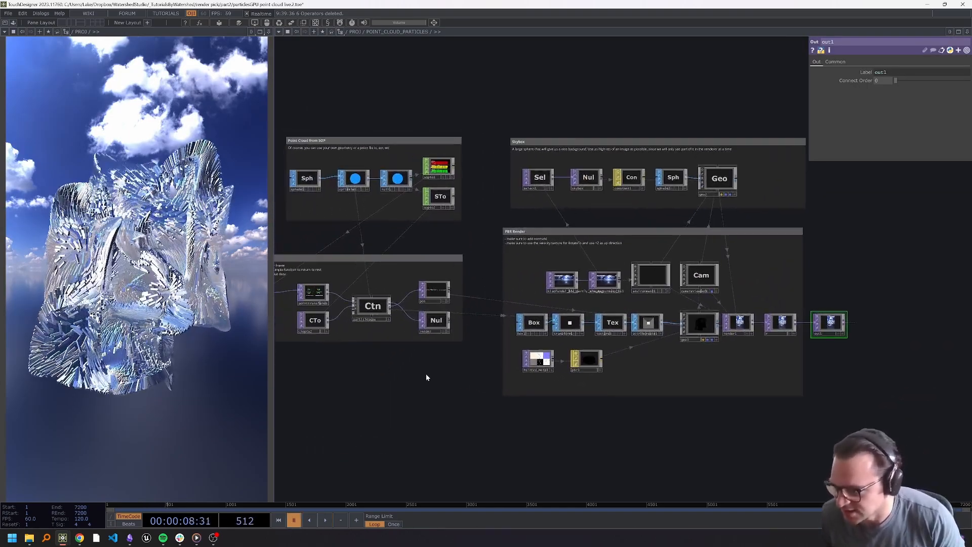
pyautogui.click(375, 306)
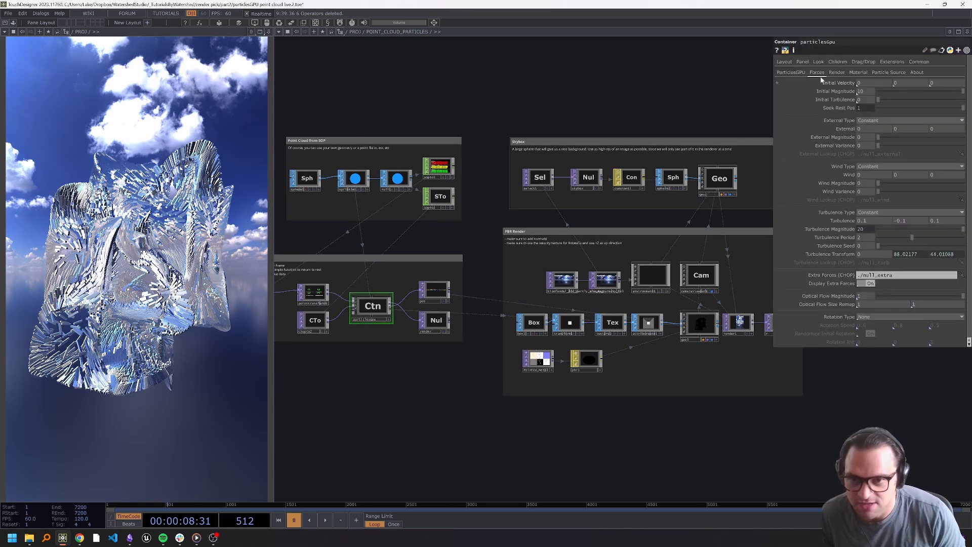
pyautogui.click(791, 72)
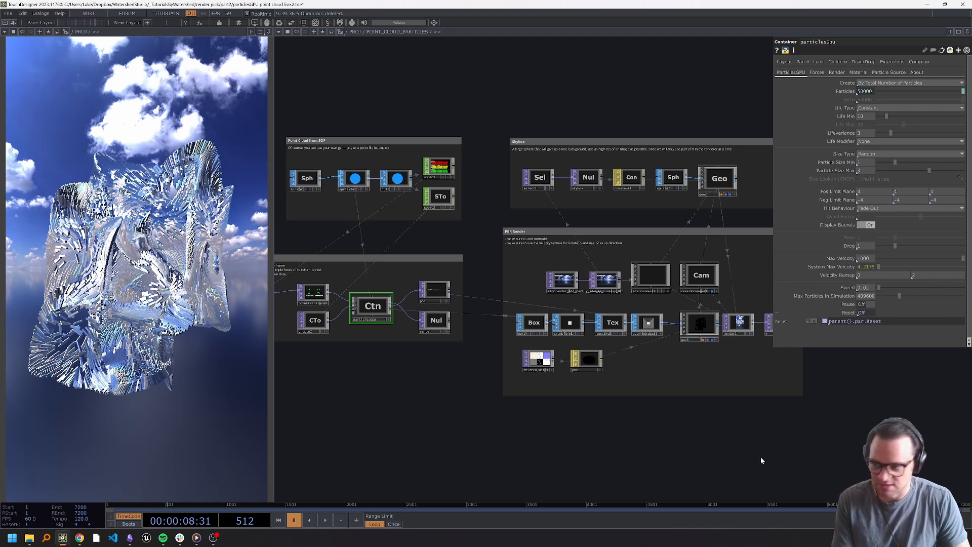
pyautogui.moveTo(761, 457); pyautogui.dragTo(751, 446)
pyautogui.press('space')
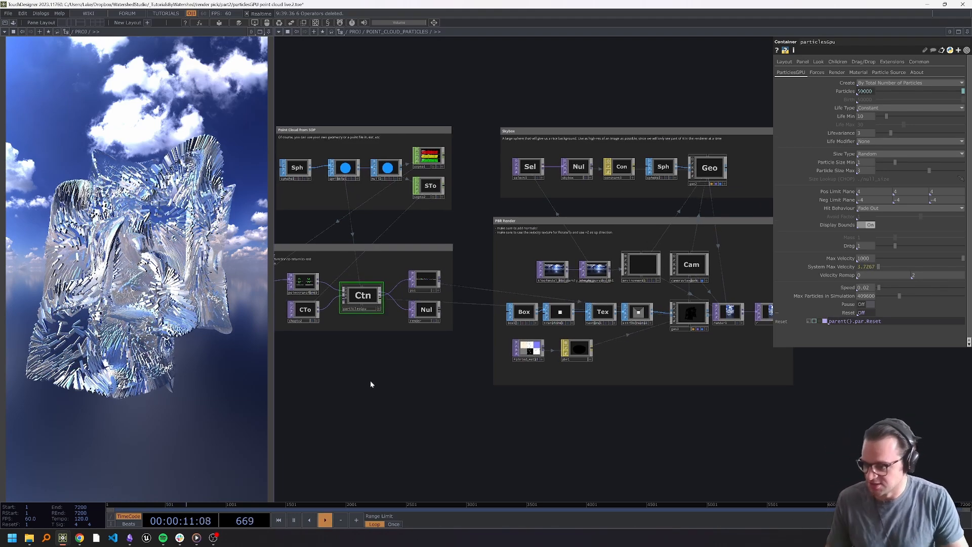
# Add a Panel CHOP in the empty area below the PBR Render section
pyautogui.moveTo(454, 393); pyautogui.dragTo(433, 320)
pyautogui.scroll(-5, 471, 329)
pyautogui.moveTo(516, 357); pyautogui.dragTo(529, 360)
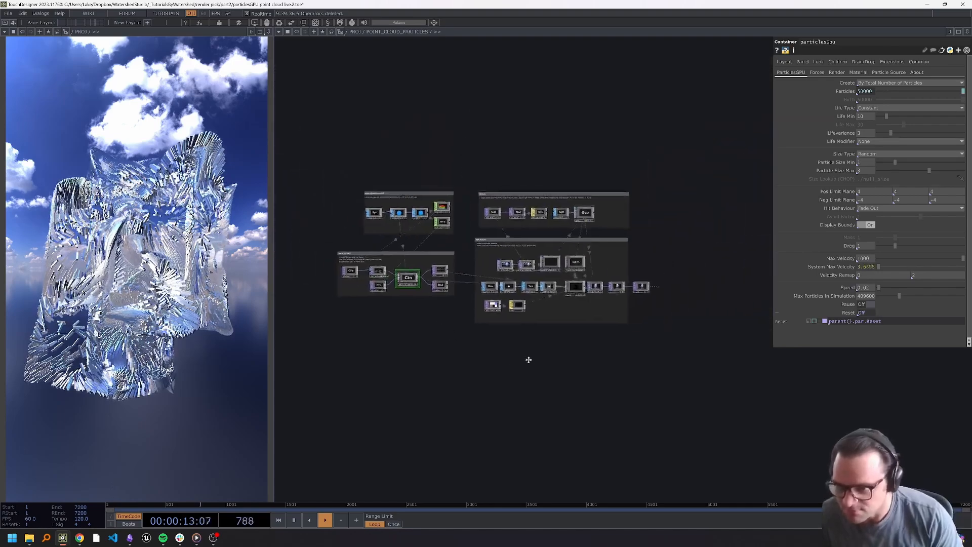
pyautogui.scroll(6, 507, 378)
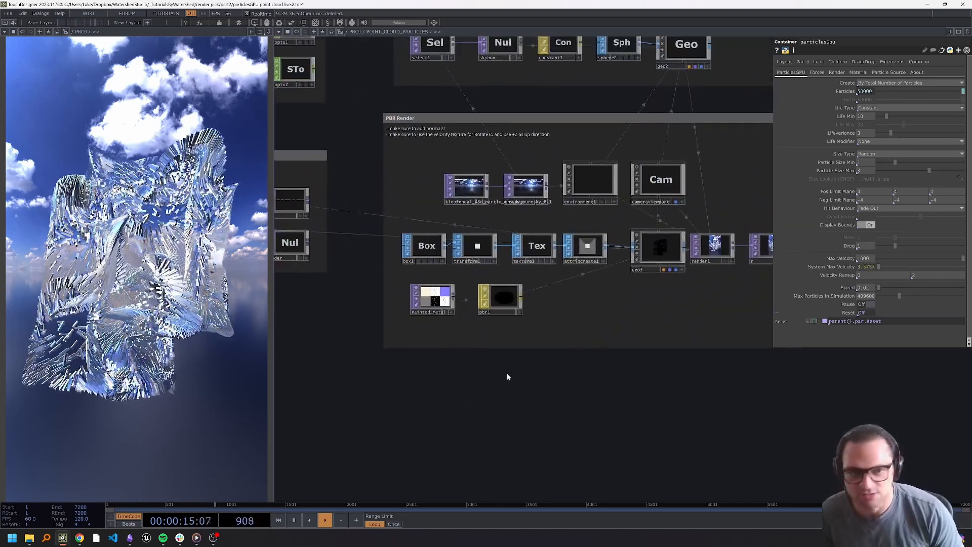
pyautogui.moveTo(516, 391); pyautogui.dragTo(469, 317)
pyautogui.press('Tab')
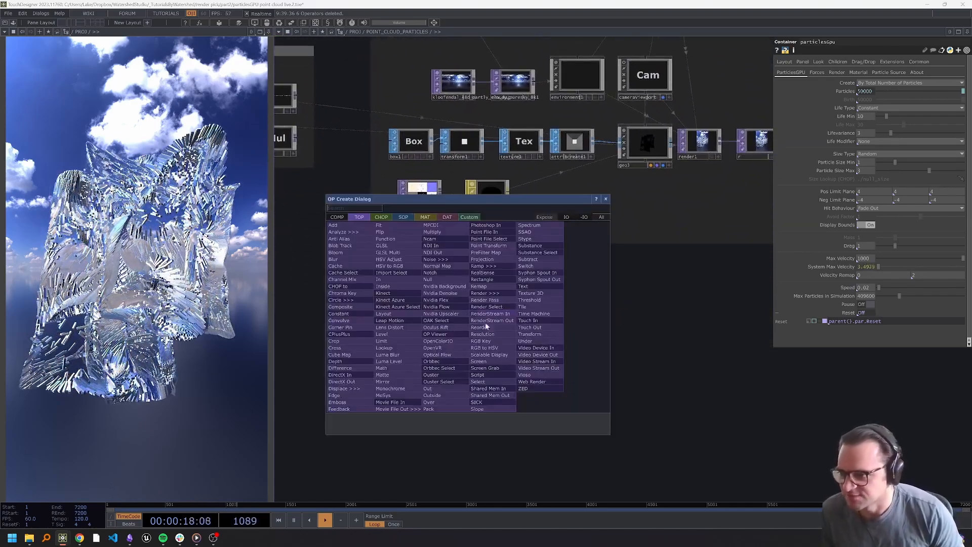
pyautogui.click(389, 217)
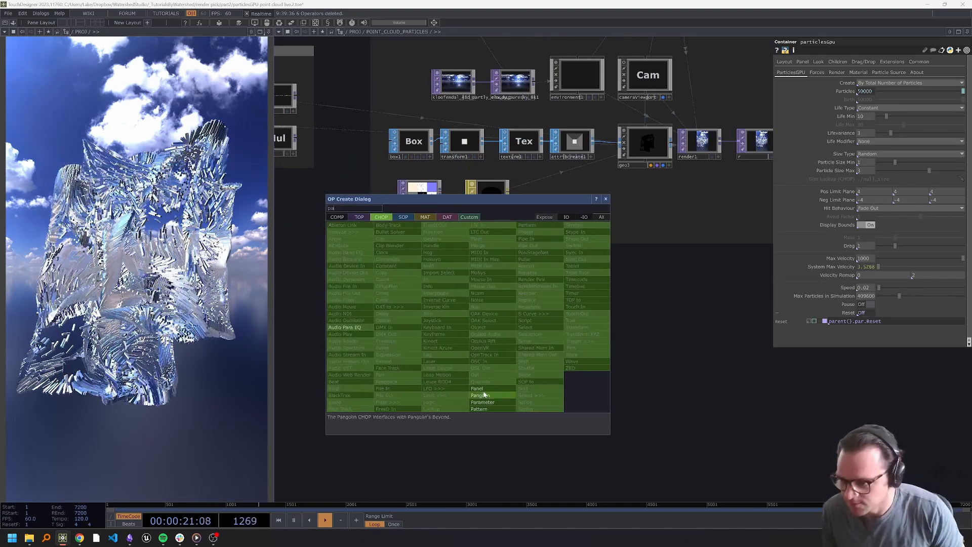
pyautogui.click(477, 388)
pyautogui.click(416, 311)
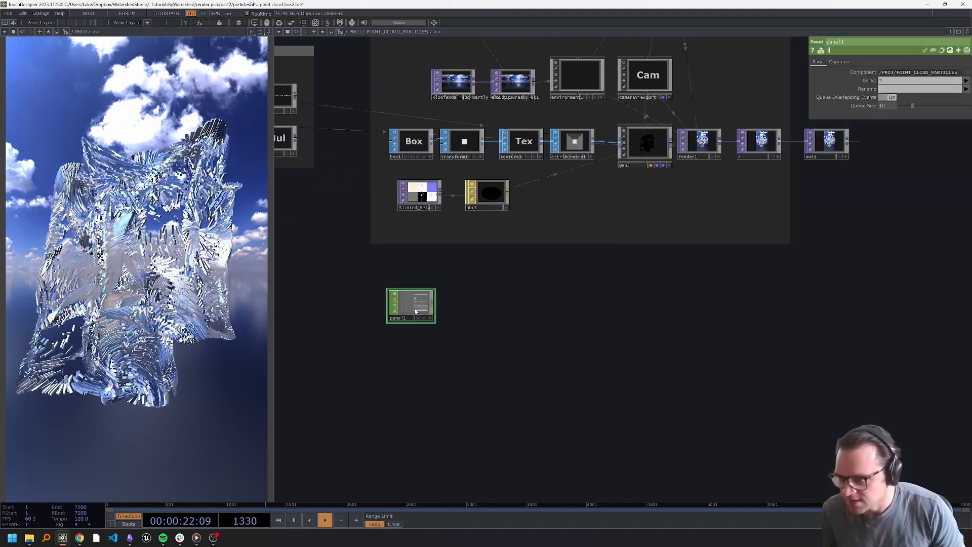
# Point the Panel CHOP's Component to the PROJ container with the expression parent(2)
pyautogui.click(869, 73)
pyautogui.click(886, 82)
pyautogui.write('2')
pyautogui.press('Return')
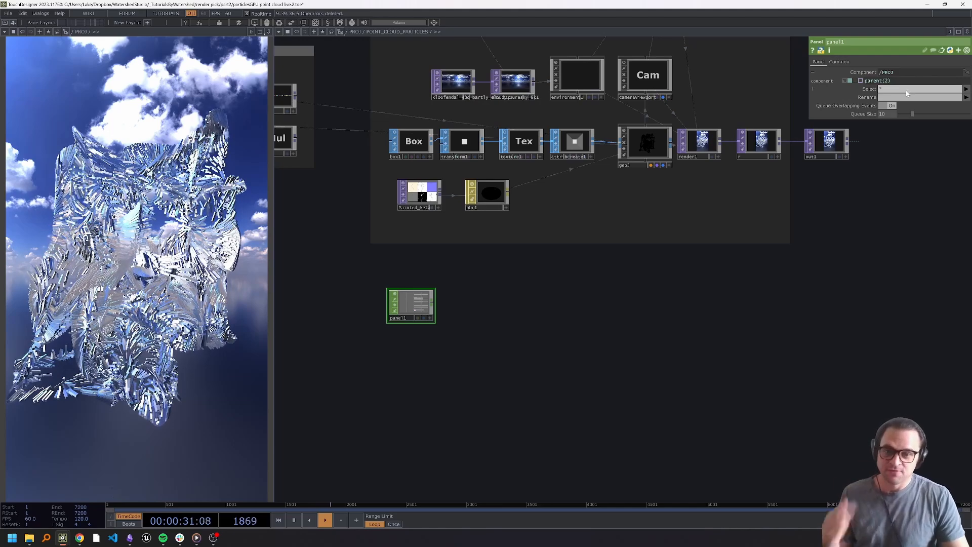
# Append a Select CHOP to the Panel CHOP with the channel names lselect, insideu and insidev
pyautogui.rightClick(434, 306)
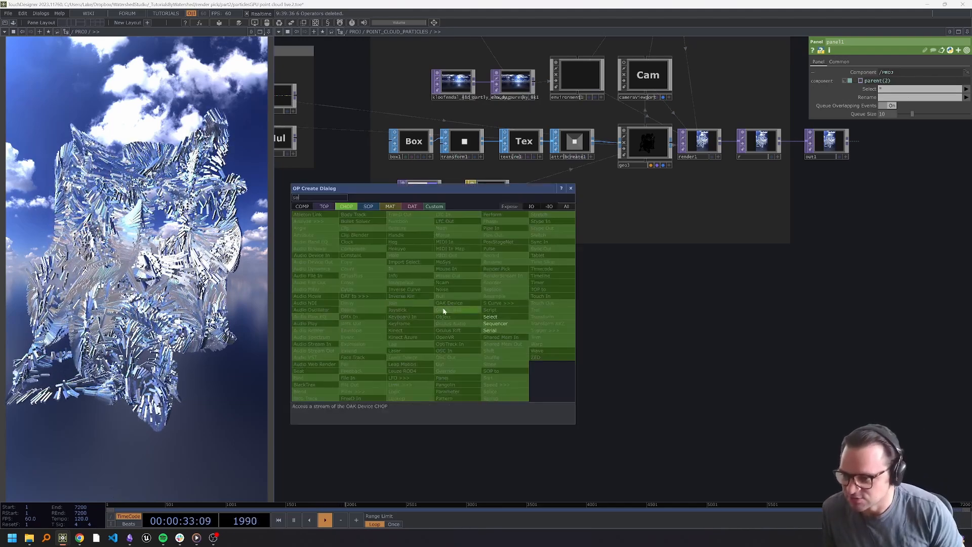
pyautogui.click(489, 322)
pyautogui.click(470, 306)
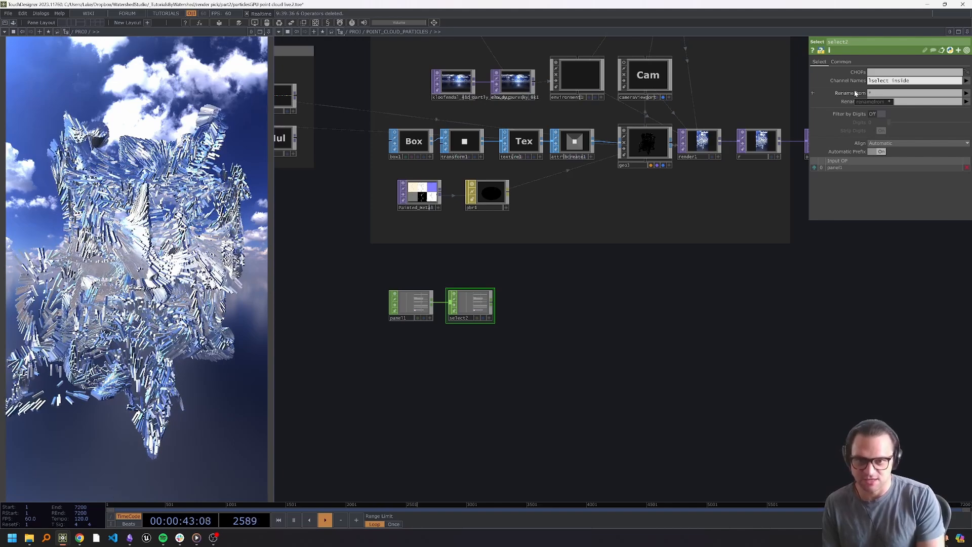
pyautogui.write('v')
pyautogui.press('Tab')
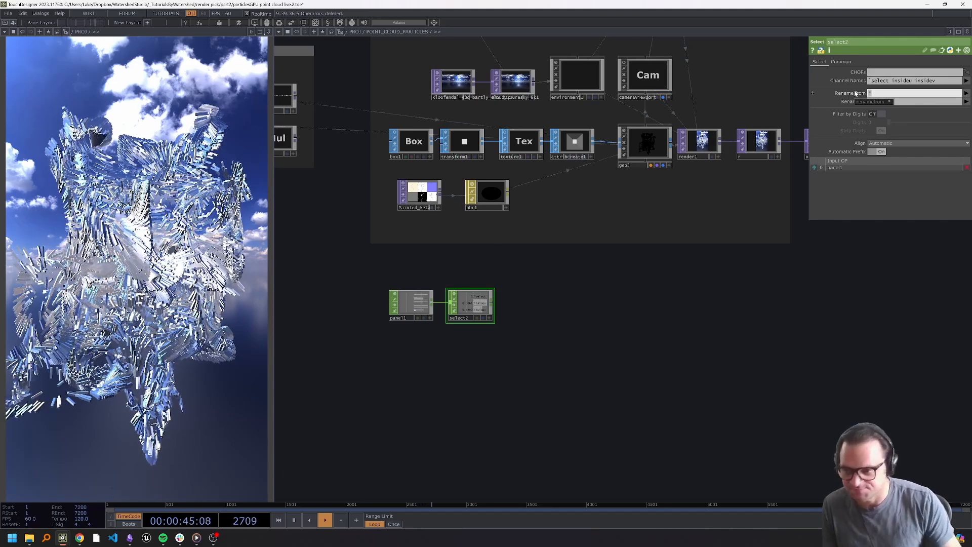
pyautogui.scroll(5, 481, 311)
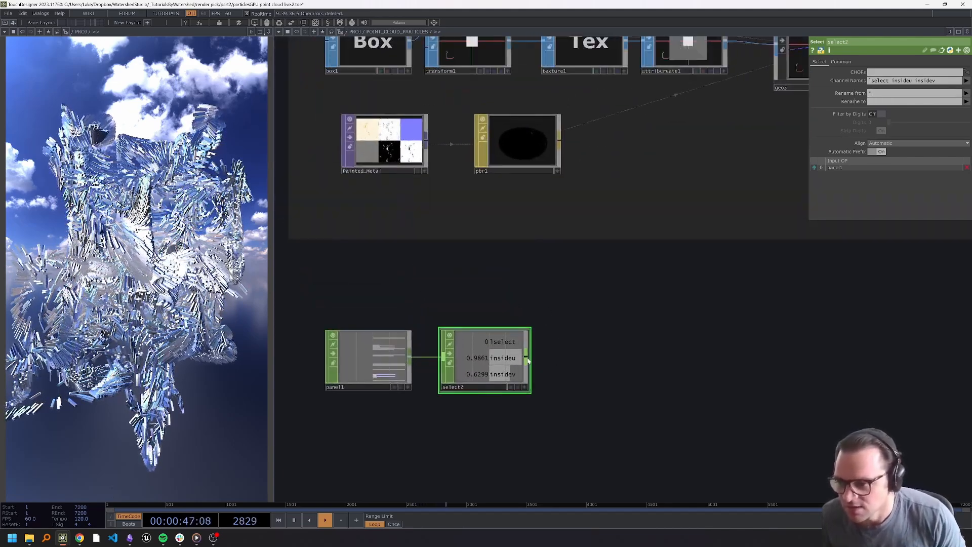
pyautogui.press('Tab')
pyautogui.press('Escape')
pyautogui.press('Escape')
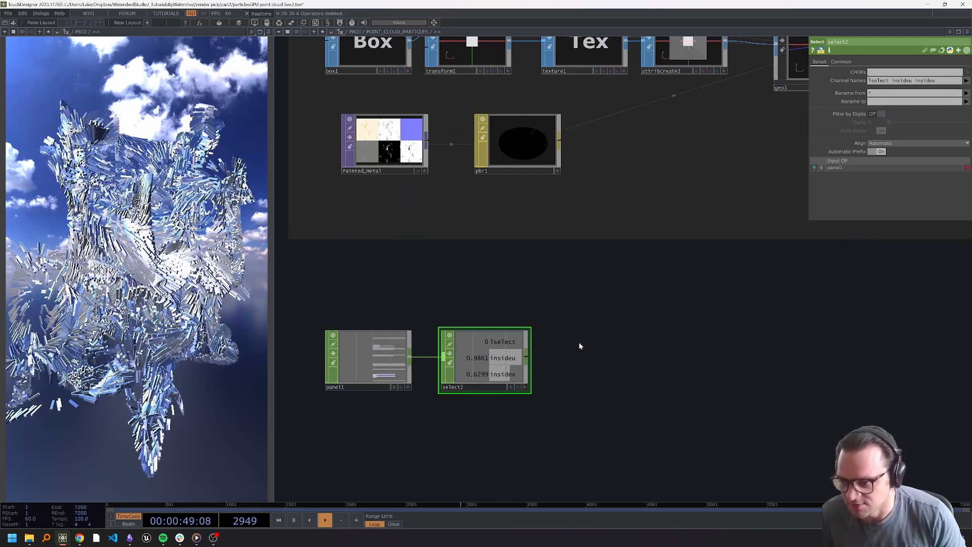
# Add a Render Pick DAT beside the Select CHOP, leaving a gap between them
pyautogui.press('Tab')
pyautogui.write('r')
pyautogui.click(558, 245)
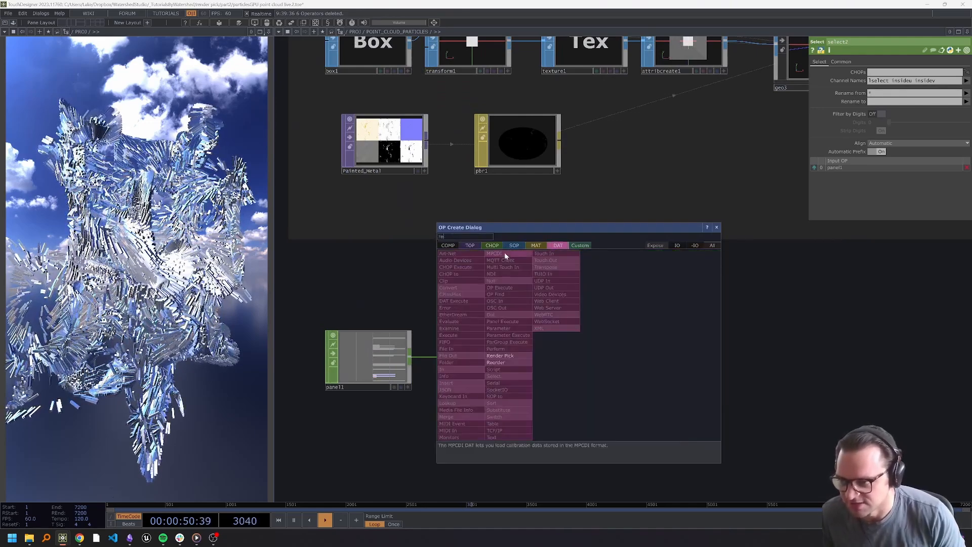
pyautogui.click(527, 350)
pyautogui.click(709, 369)
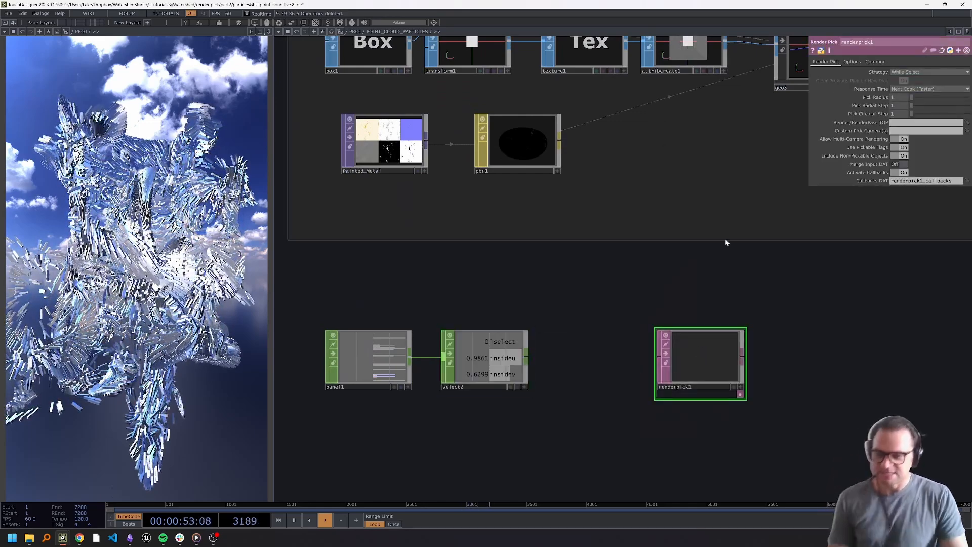
# Add a Multi Touch In DAT below the Select CHOP and enable its Include Mouse option
pyautogui.moveTo(590, 320); pyautogui.dragTo(623, 318)
pyautogui.moveTo(632, 357); pyautogui.dragTo(634, 271)
pyautogui.press('Tab')
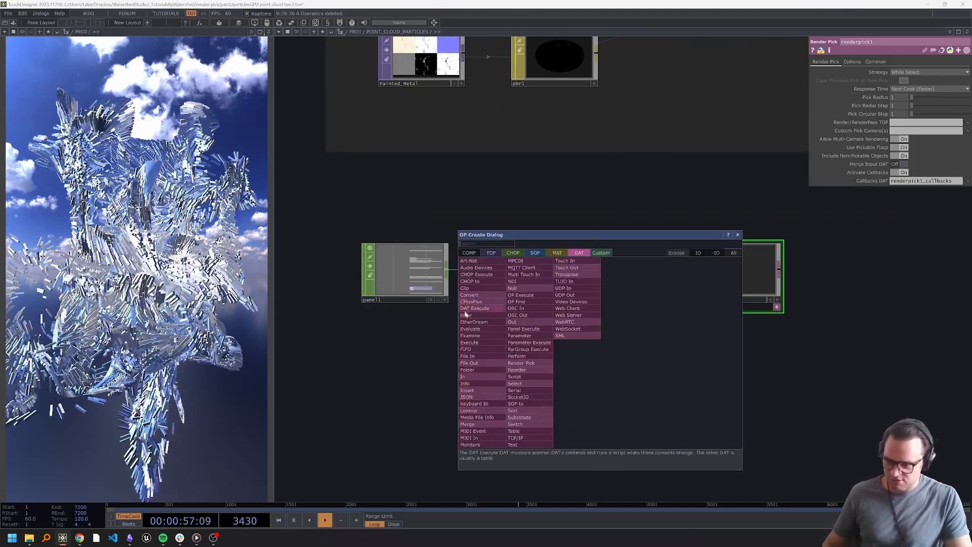
pyautogui.click(524, 274)
pyautogui.click(578, 389)
pyautogui.click(877, 115)
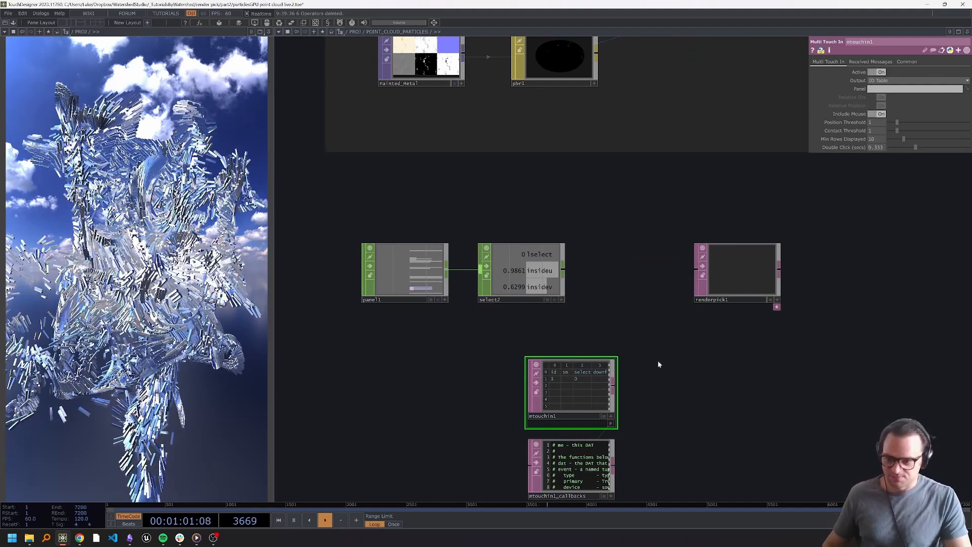
# Set the Multi Touch In DAT's Panel to ../.. and inspect the columns of its touch table
pyautogui.moveTo(593, 366); pyautogui.dragTo(593, 349)
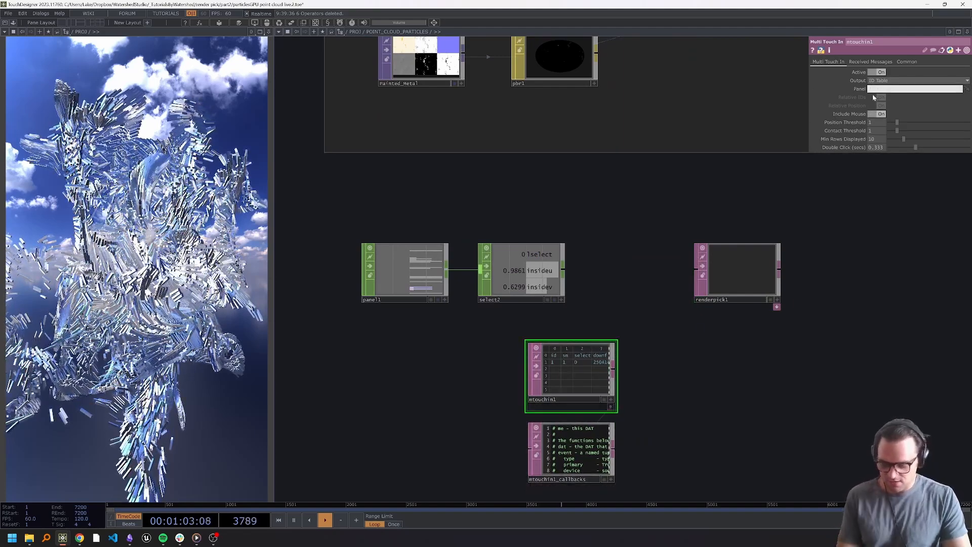
pyautogui.write('../..')
pyautogui.press('Return')
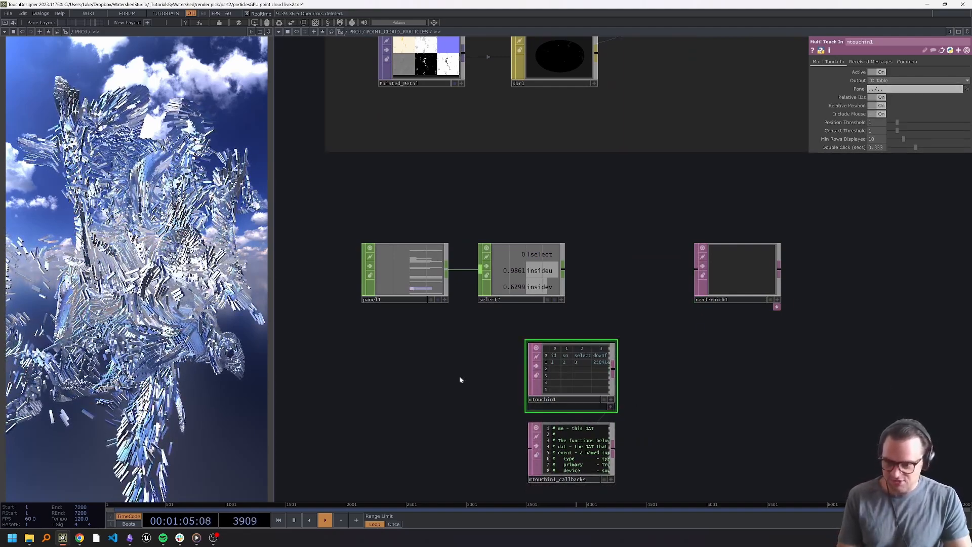
pyautogui.scroll(5, 522, 365)
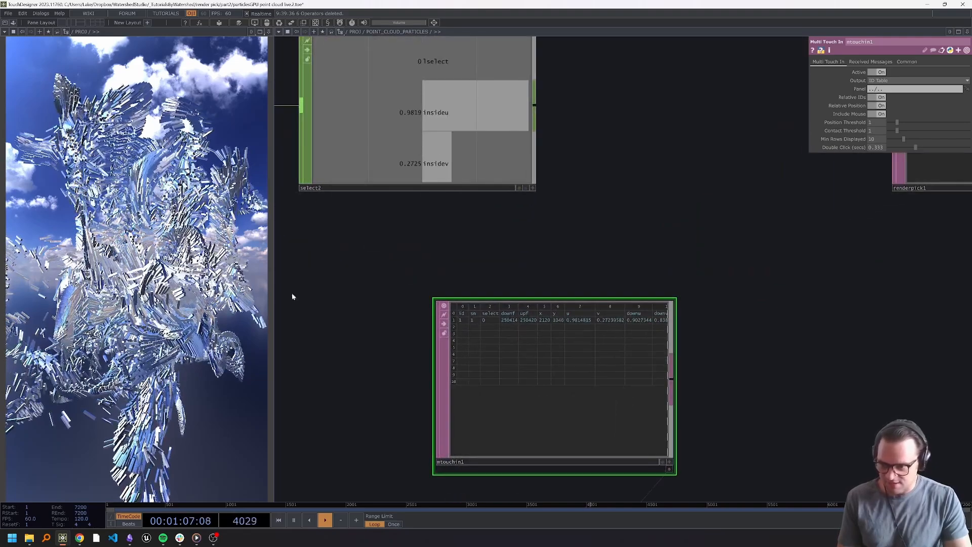
pyautogui.scroll(3, 590, 346)
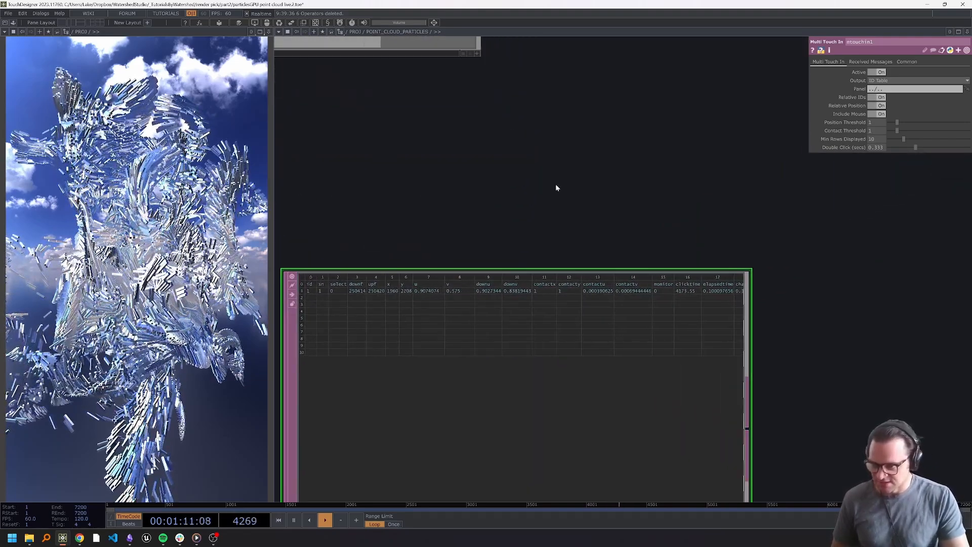
# Connect the Multi Touch In DAT's output to the input of the Render Pick DAT
pyautogui.scroll(-6, 608, 212)
pyautogui.scroll(-5, 571, 420)
pyautogui.moveTo(561, 427); pyautogui.dragTo(682, 423)
pyautogui.click(682, 423)
pyautogui.scroll(4, 681, 423)
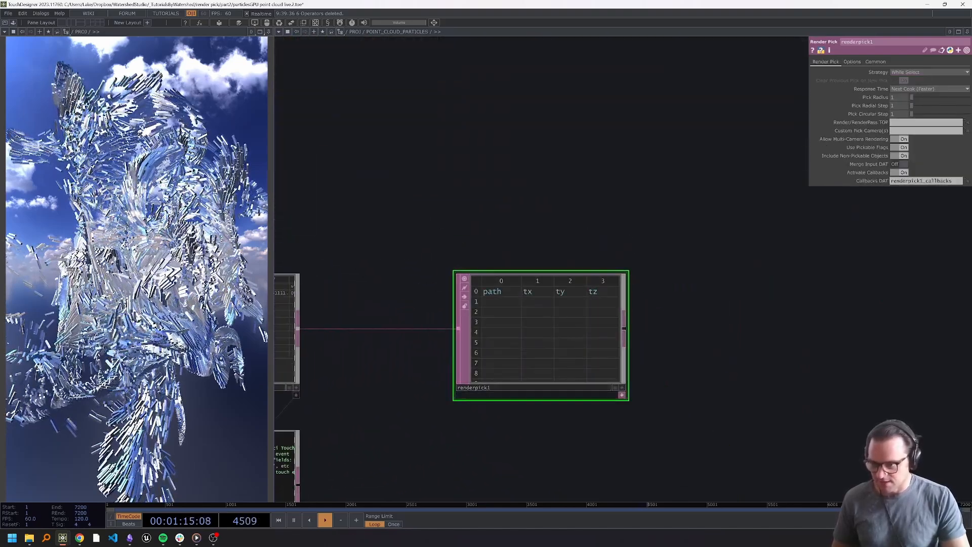
pyautogui.moveTo(533, 206); pyautogui.dragTo(757, 220)
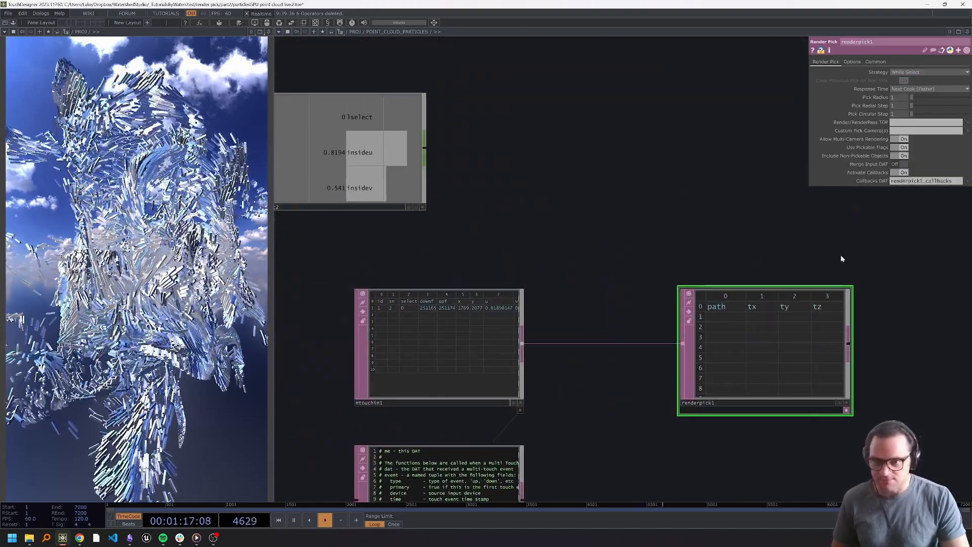
# Assign render1 as the Render Pick DAT's Render/RenderPass TOP and inspect the picked positions in its table
pyautogui.moveTo(660, 269); pyautogui.dragTo(545, 322)
pyautogui.scroll(-3, 544, 323)
pyautogui.moveTo(634, 207); pyautogui.dragTo(596, 358)
pyautogui.scroll(-3, 596, 357)
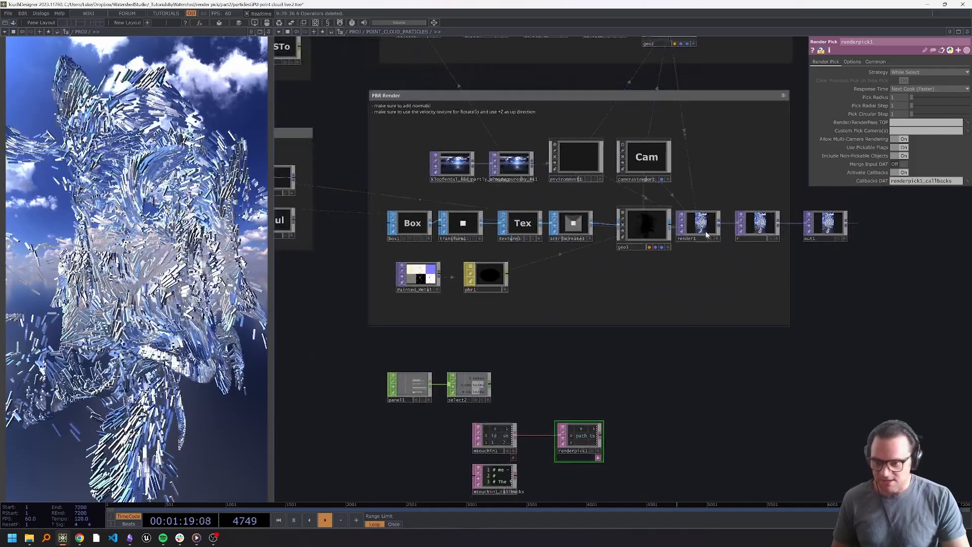
pyautogui.moveTo(700, 222); pyautogui.dragTo(899, 123)
pyautogui.moveTo(708, 349); pyautogui.dragTo(710, 270)
pyautogui.scroll(5, 610, 387)
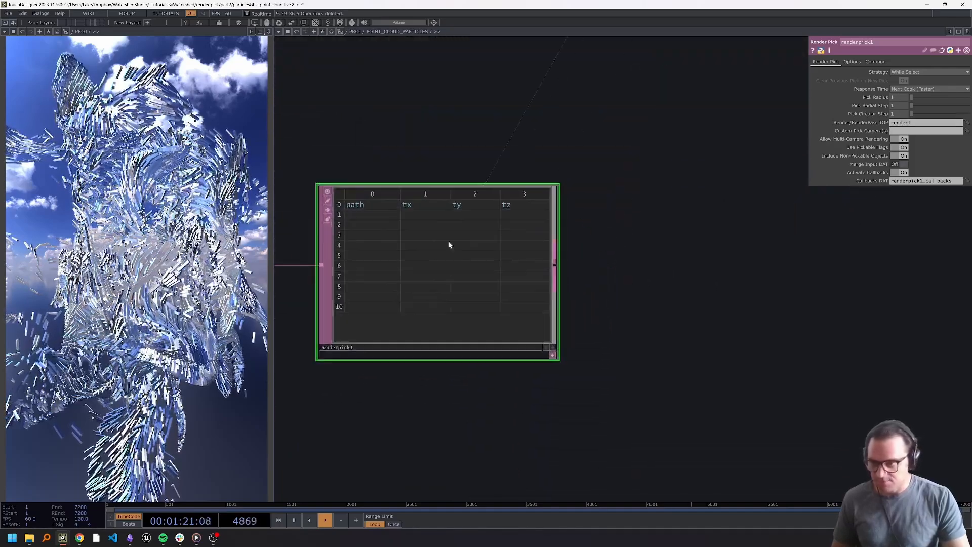
pyautogui.moveTo(440, 178); pyautogui.dragTo(530, 247)
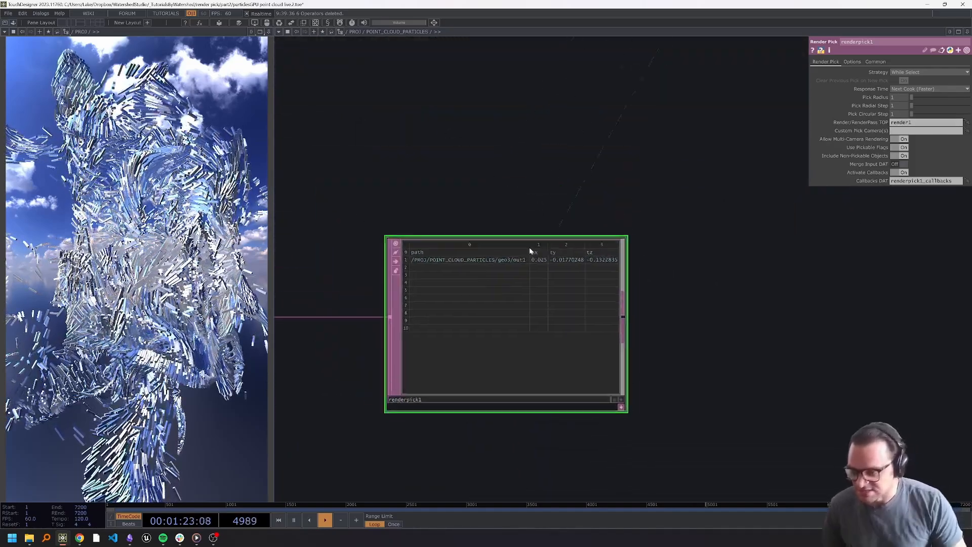
pyautogui.scroll(5, 530, 248)
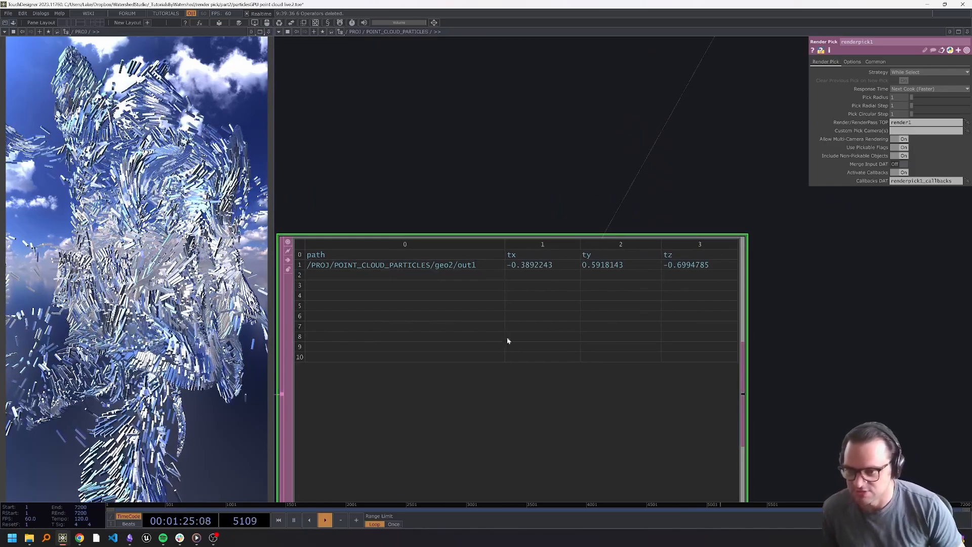
# Turn on Fetch Instance ID for the Render Pick DAT and check its output table
pyautogui.scroll(-5, 623, 315)
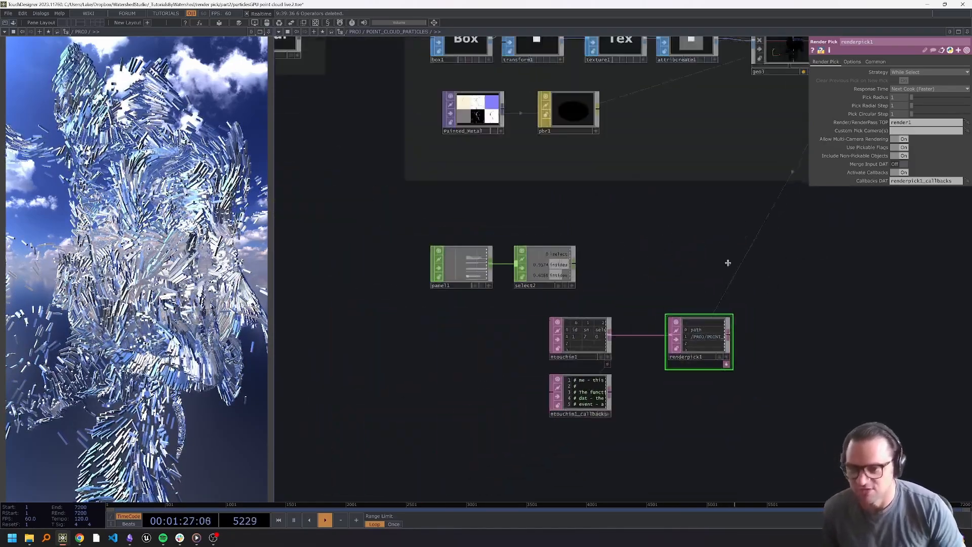
pyautogui.click(852, 61)
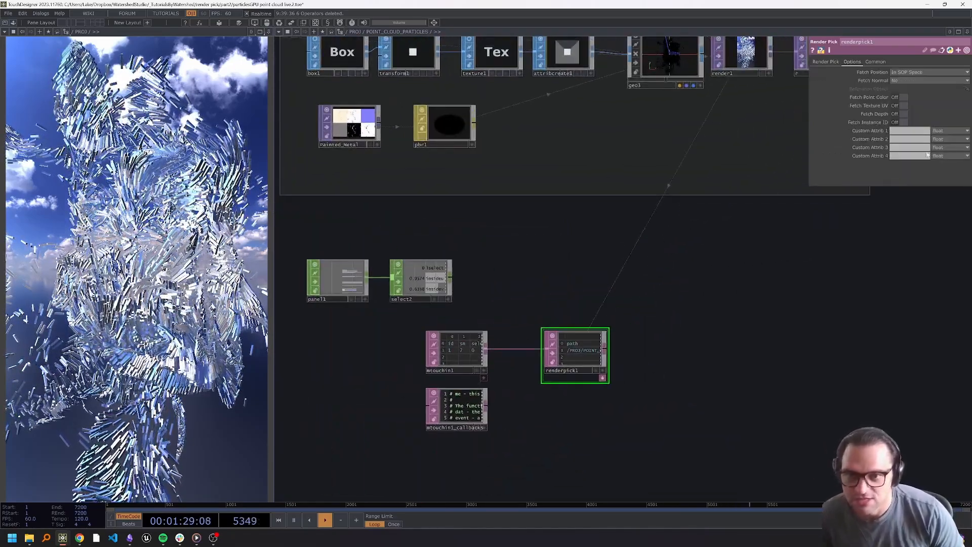
pyautogui.click(899, 123)
pyautogui.scroll(5, 569, 374)
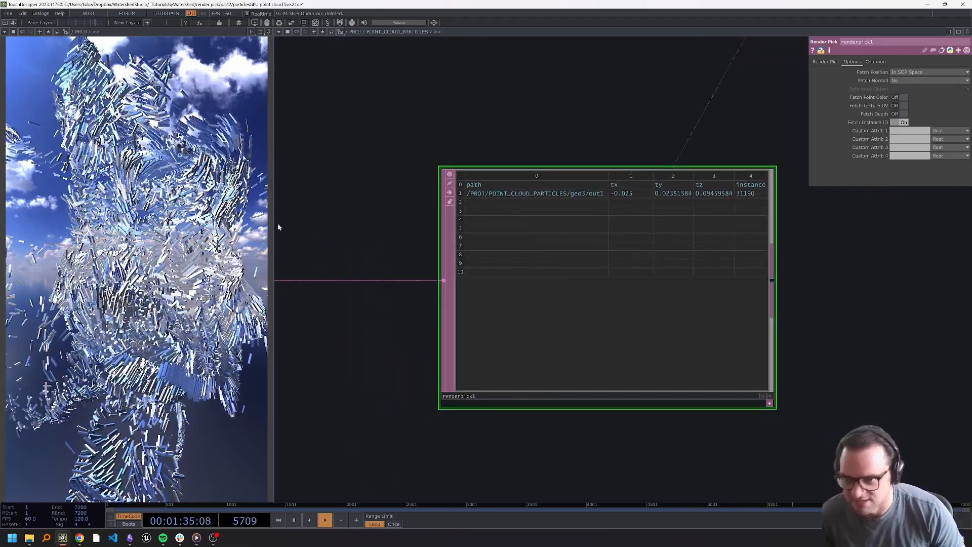
pyautogui.scroll(-5, 629, 308)
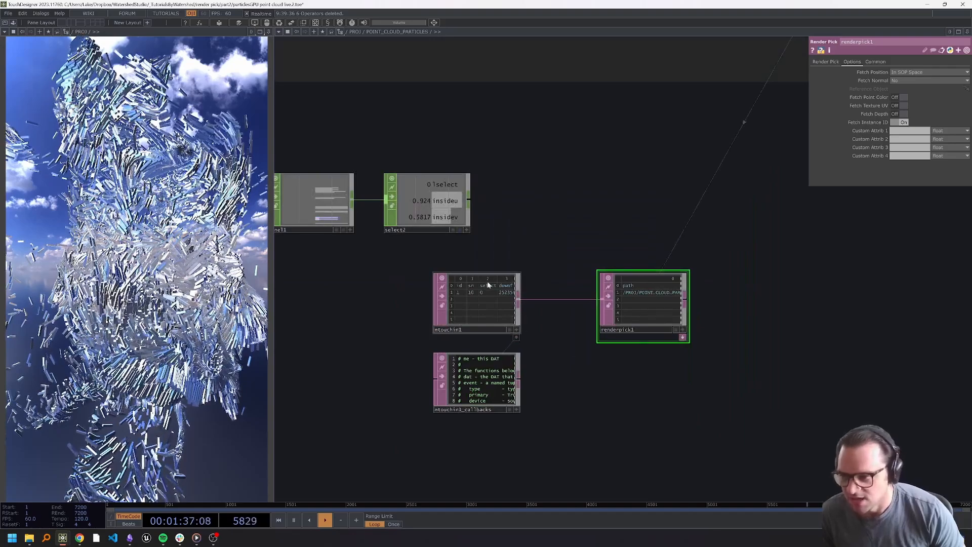
# Delete the Multi Touch In DAT with its callbacks and move the Render Pick DAT level with the Select CHOP
pyautogui.moveTo(402, 261); pyautogui.dragTo(555, 471)
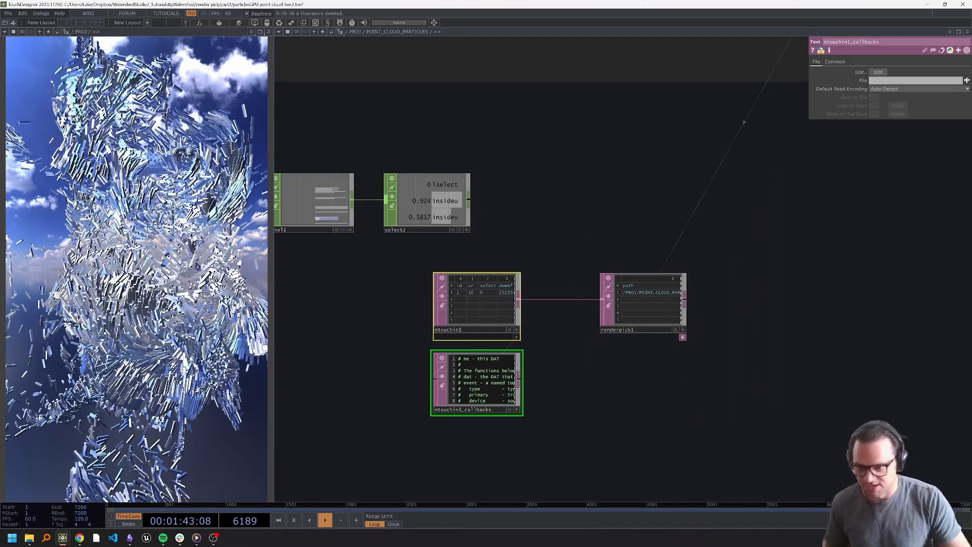
pyautogui.press('Delete')
pyautogui.moveTo(636, 312); pyautogui.dragTo(706, 203)
pyautogui.moveTo(670, 295); pyautogui.dragTo(770, 325)
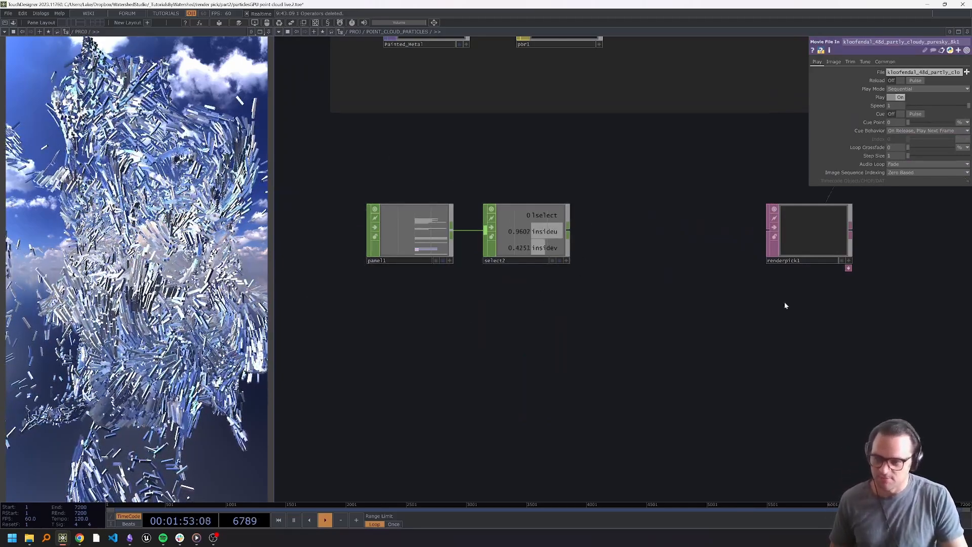
pyautogui.moveTo(781, 347); pyautogui.dragTo(769, 355)
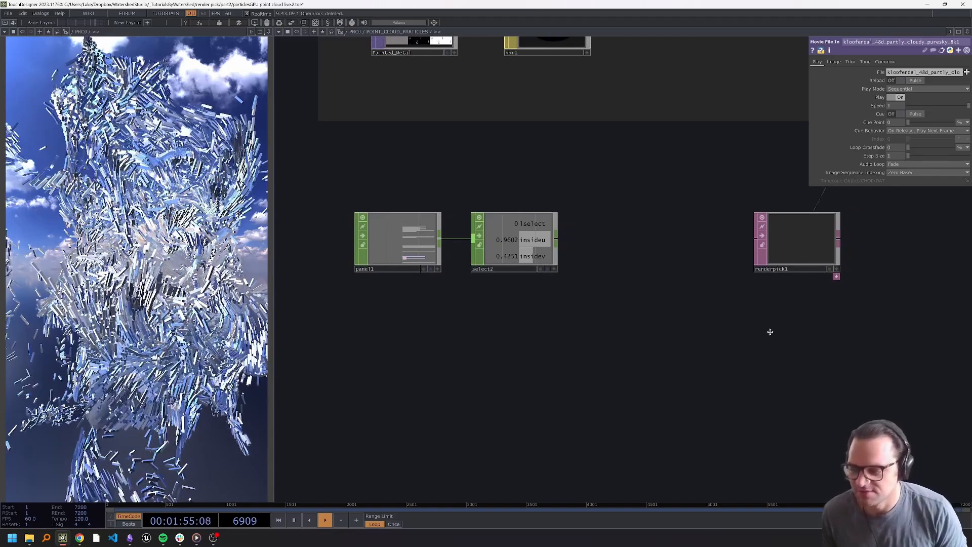
pyautogui.moveTo(751, 314); pyautogui.dragTo(744, 334)
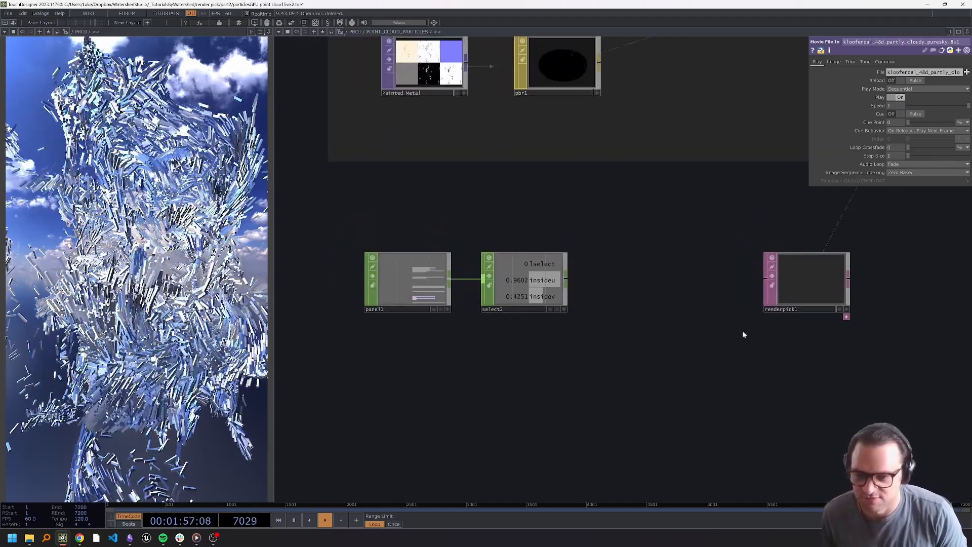
# Read the online help page of the Render Pick DAT for the columns its input table needs
pyautogui.click(796, 296)
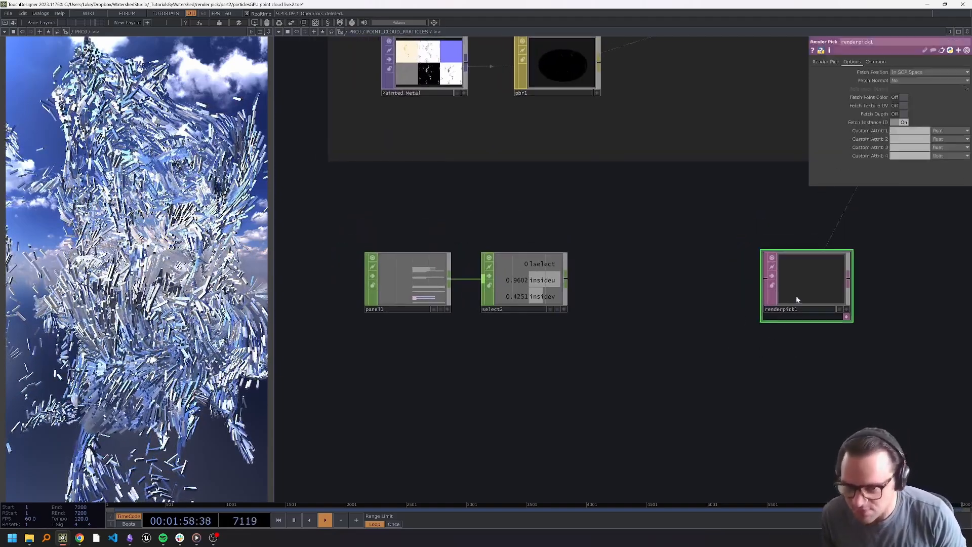
pyautogui.click(813, 51)
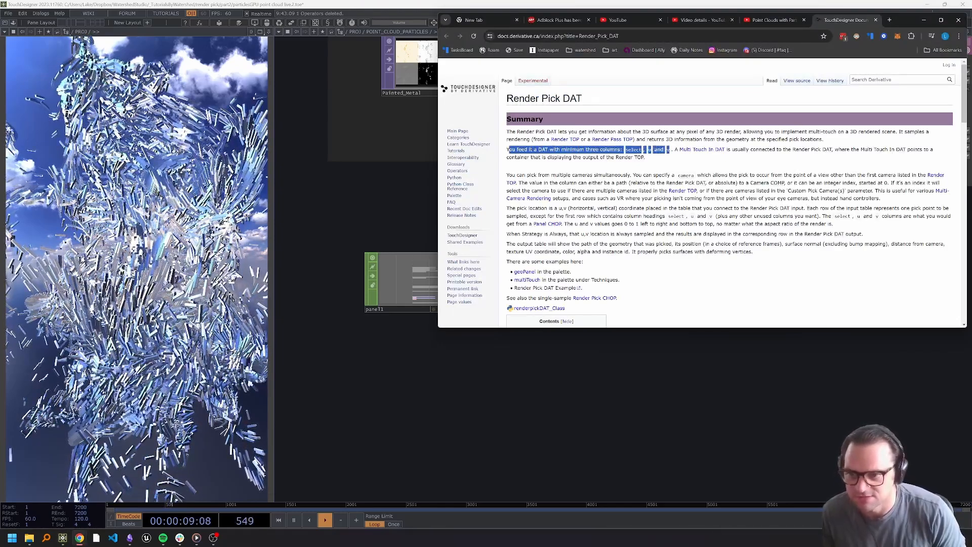
pyautogui.click(678, 161)
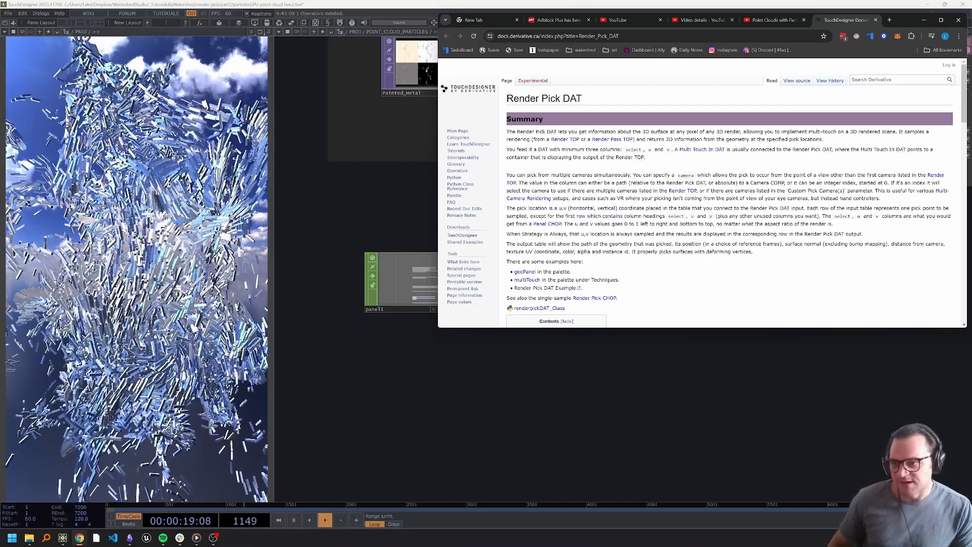
pyautogui.moveTo(508, 150); pyautogui.dragTo(625, 164)
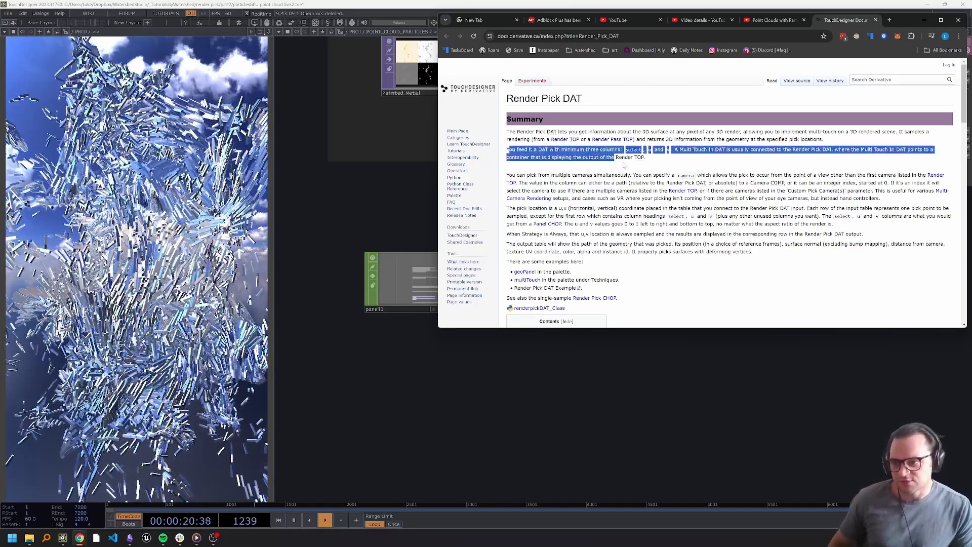
pyautogui.click(652, 163)
pyautogui.moveTo(544, 152)
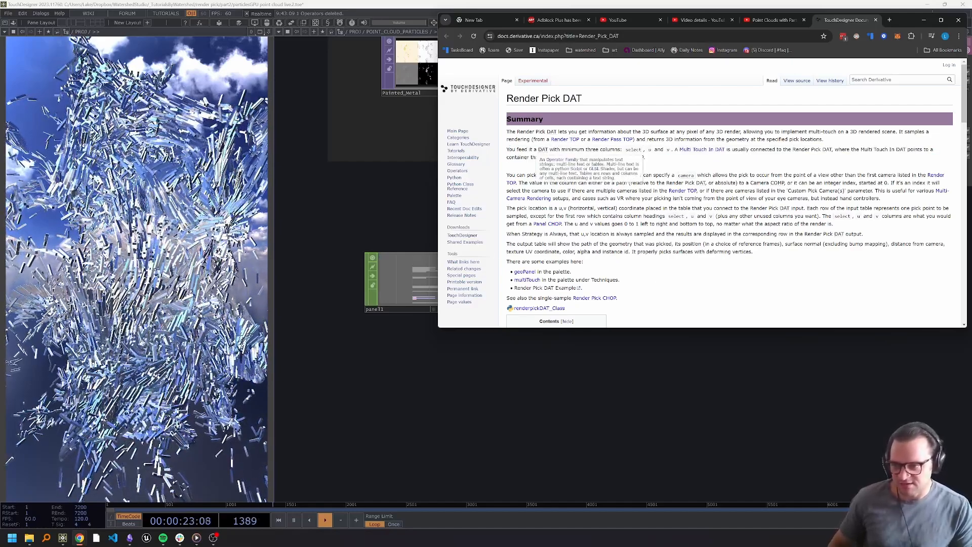
pyautogui.click(594, 281)
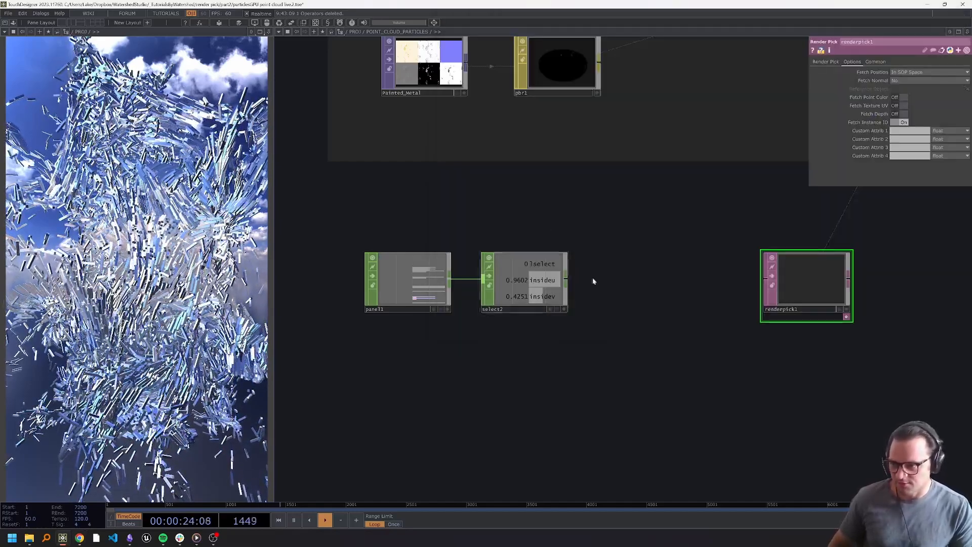
# Append a Rename CHOP to the Select CHOP
pyautogui.rightClick(566, 280)
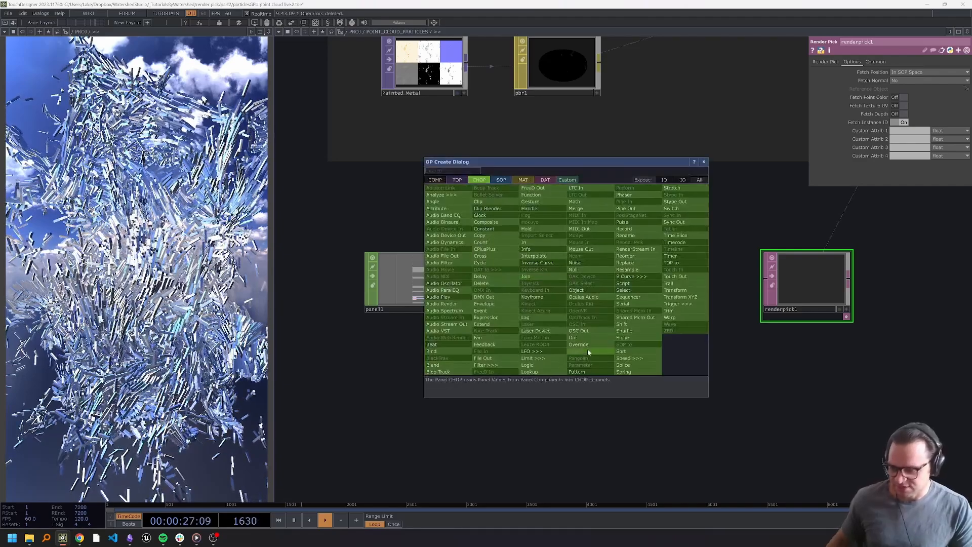
pyautogui.click(627, 235)
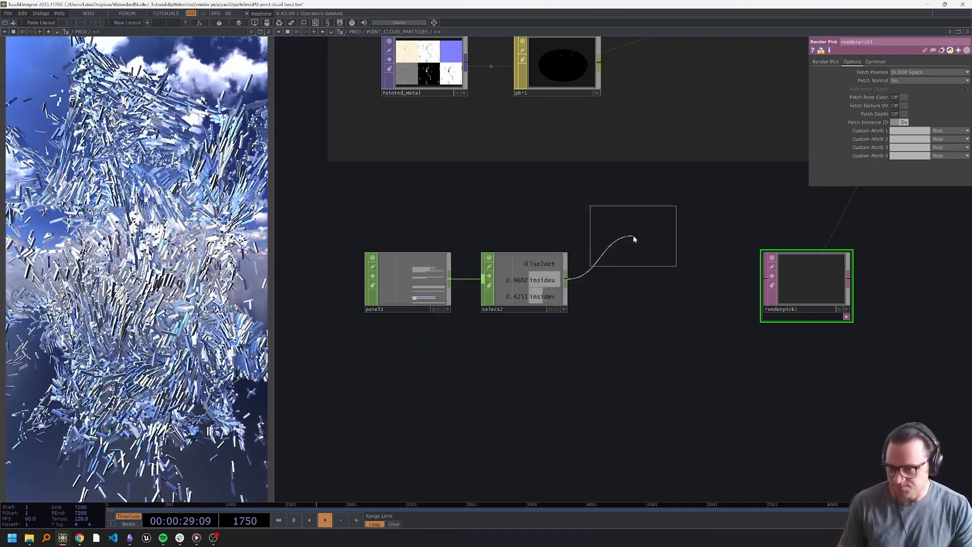
pyautogui.click(633, 235)
# Set the Rename CHOP's To names to select u v, following the column names in the Render Pick DAT documentation
pyautogui.hotkey('alt', 'Tab')
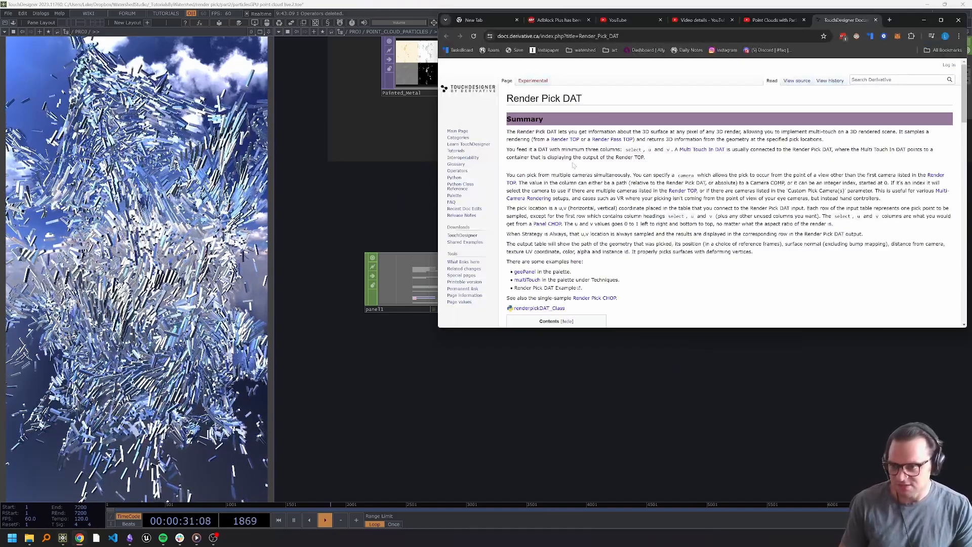
pyautogui.moveTo(622, 150); pyautogui.dragTo(666, 151)
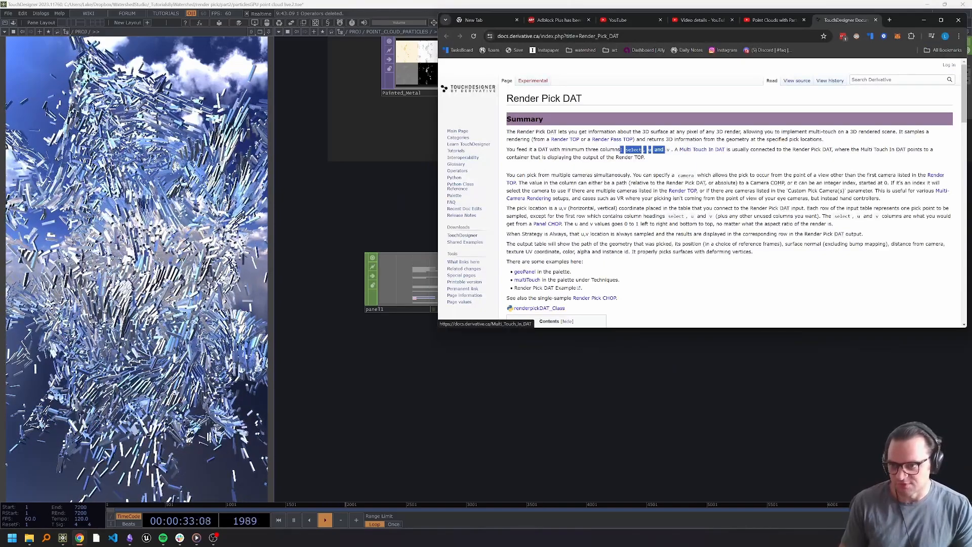
pyautogui.click(665, 151)
pyautogui.hotkey('alt', 'Tab')
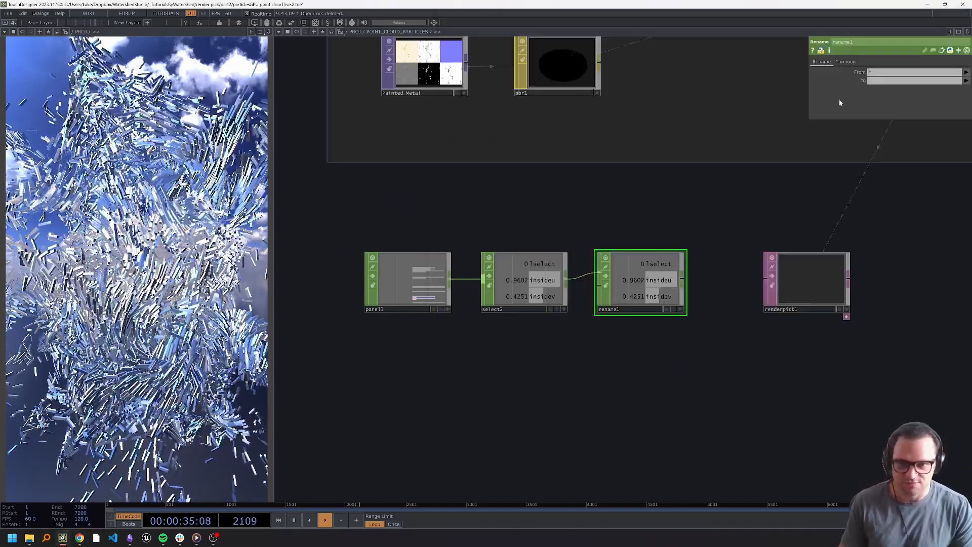
pyautogui.click(886, 82)
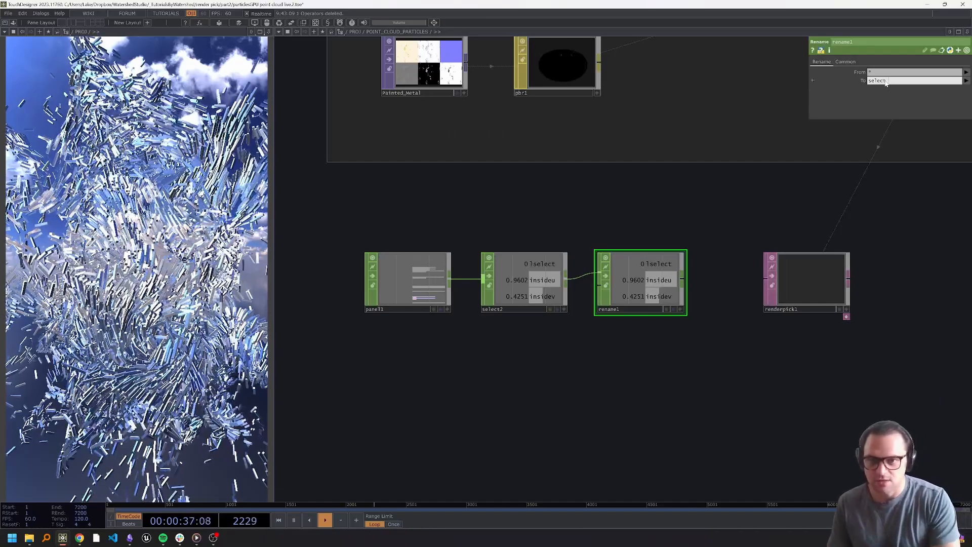
pyautogui.press('Return')
# Append a CHOP to DAT to the Rename CHOP, between it and the Render Pick DAT
pyautogui.scroll(-5, 752, 402)
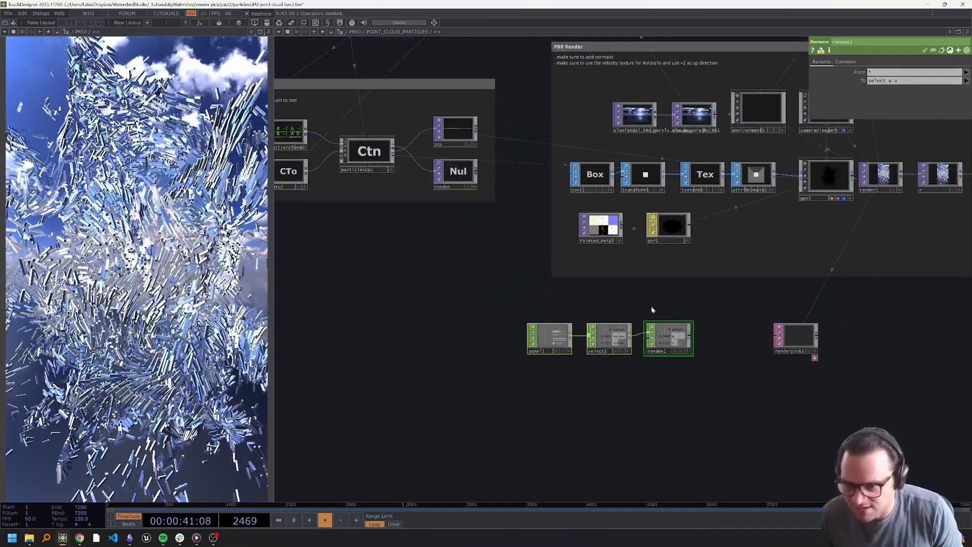
pyautogui.scroll(5, 651, 309)
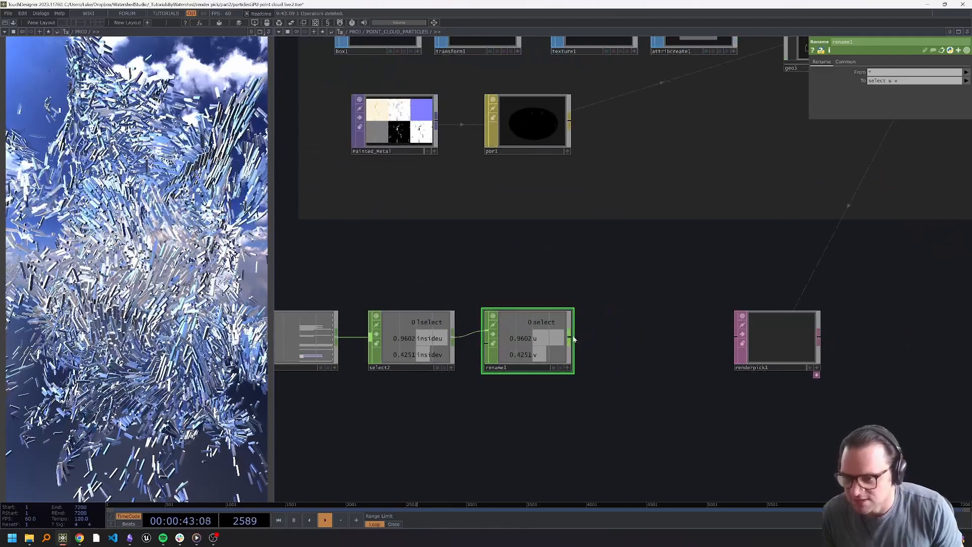
pyautogui.rightClick(576, 338)
pyautogui.click(551, 238)
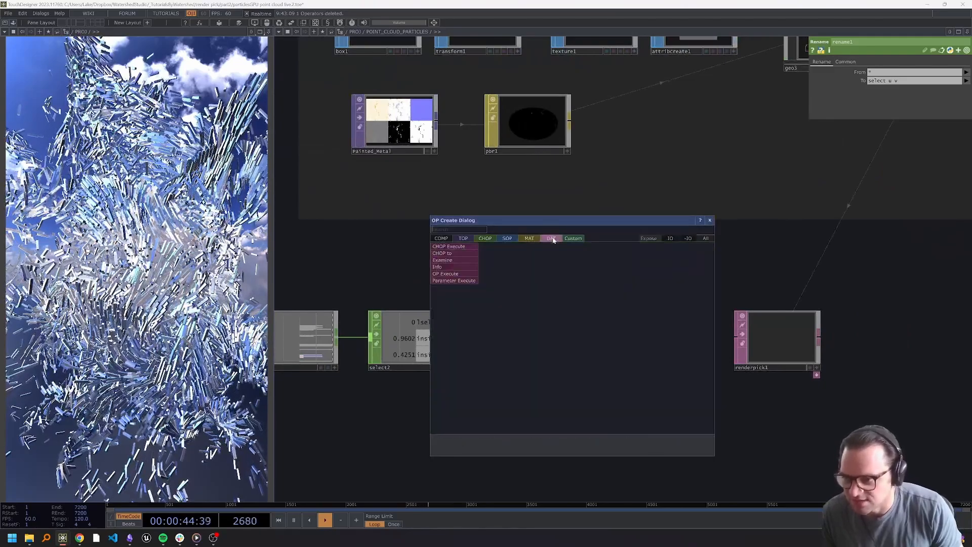
pyautogui.click(443, 253)
pyautogui.click(588, 354)
# Turn on Include Names for the CHOP to DAT
pyautogui.scroll(2, 637, 342)
pyautogui.scroll(1, 636, 344)
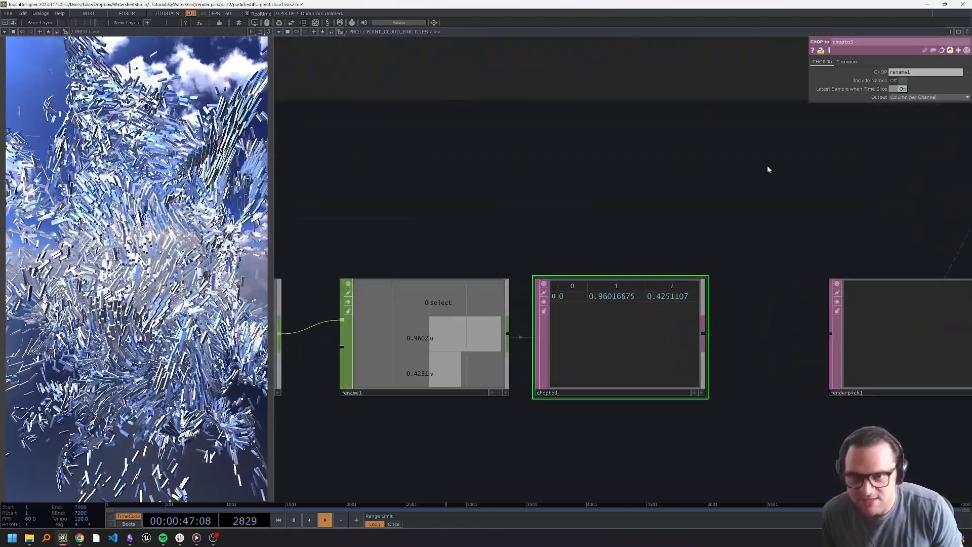
pyautogui.click(901, 80)
pyautogui.scroll(-4, 681, 252)
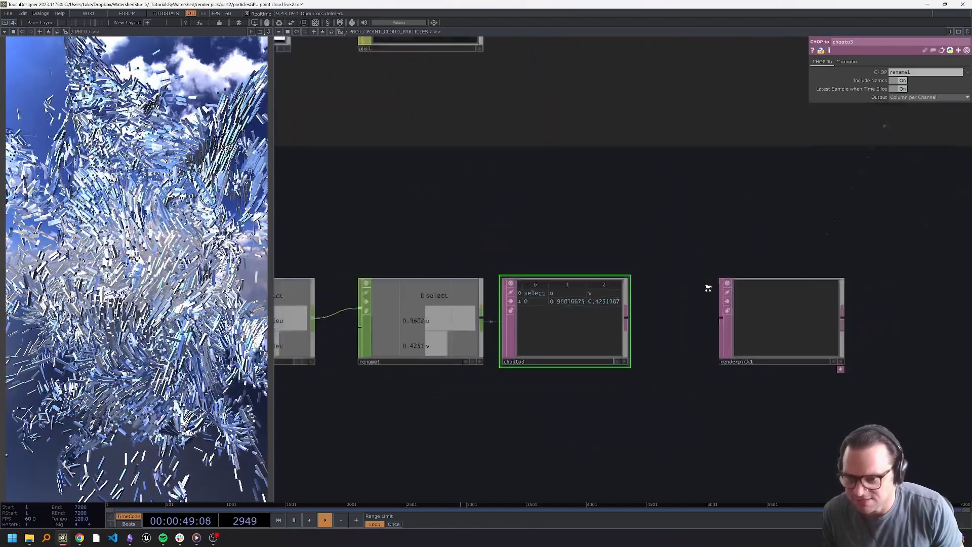
# Wire the CHOP to DAT into the Render Pick DAT and append a Null DAT named picked to its output
pyautogui.moveTo(600, 343); pyautogui.dragTo(627, 341)
pyautogui.click(657, 347)
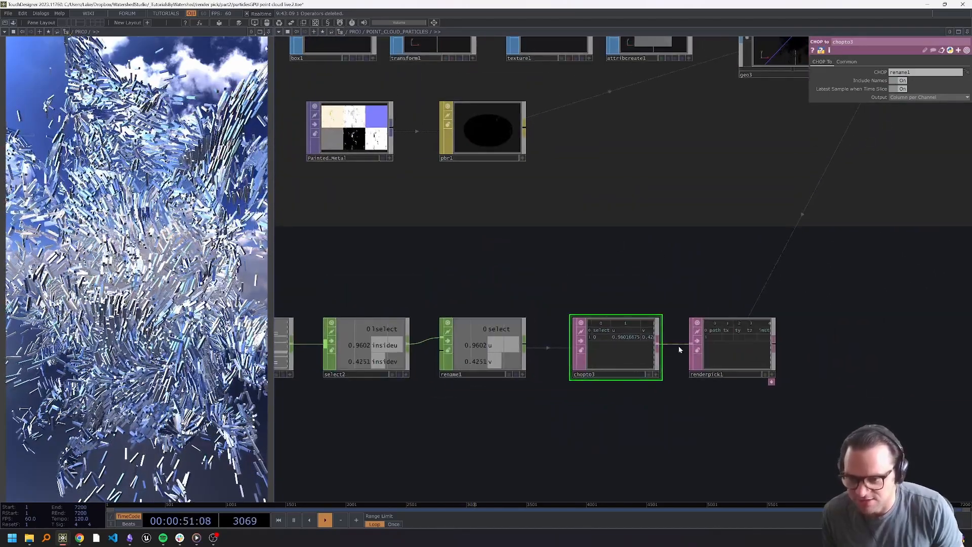
pyautogui.click(701, 362)
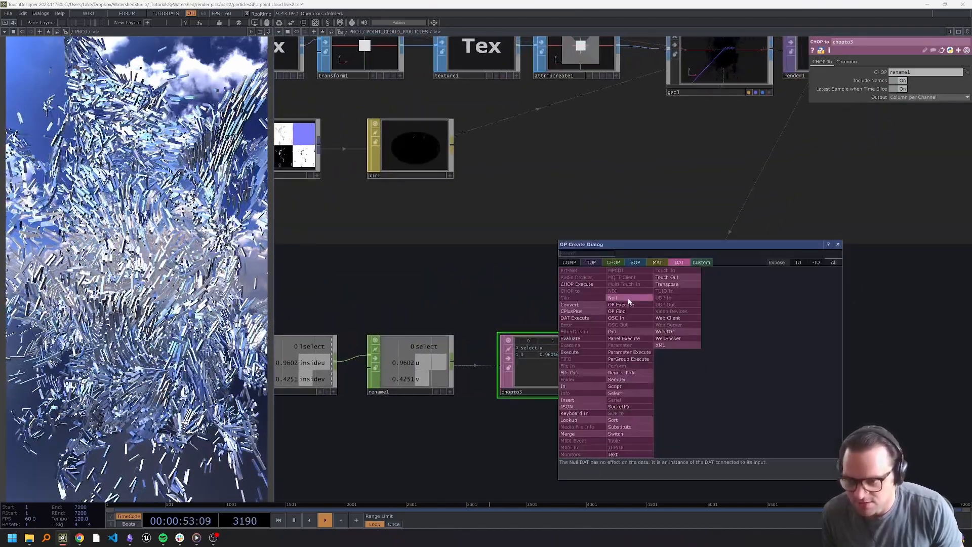
pyautogui.click(612, 298)
pyautogui.click(772, 382)
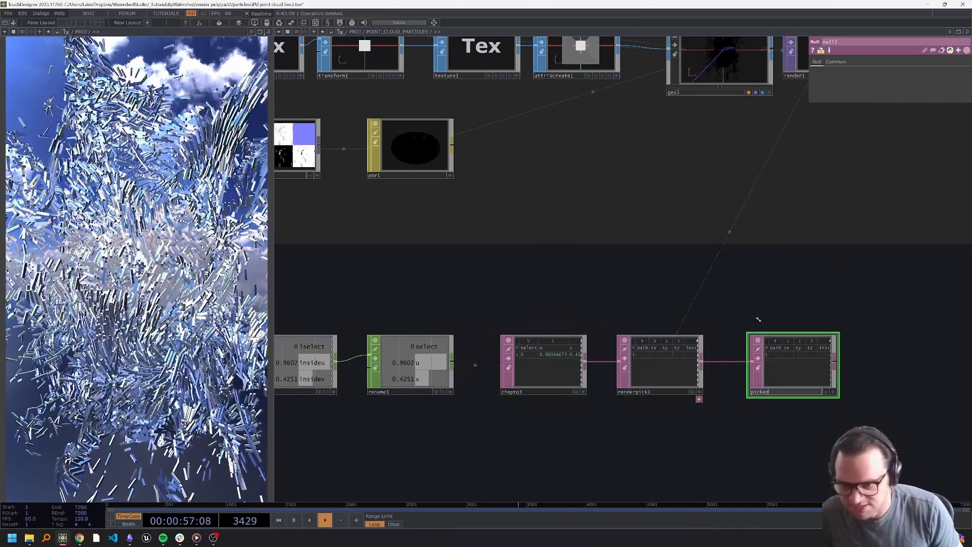
pyautogui.press('Return')
pyautogui.moveTo(816, 351); pyautogui.dragTo(667, 333)
pyautogui.moveTo(534, 331); pyautogui.dragTo(537, 329)
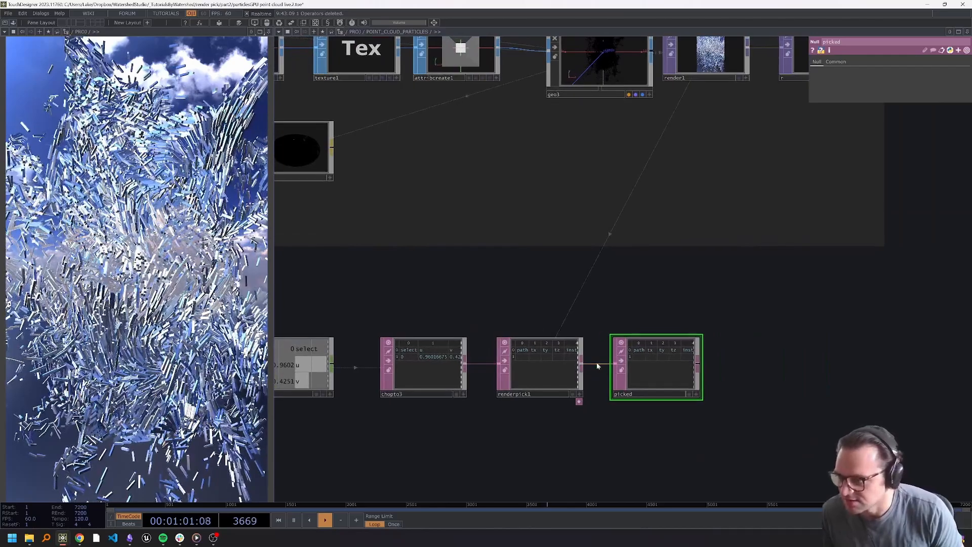
# Append a DAT to CHOP to the picked Null DAT
pyautogui.rightClick(698, 364)
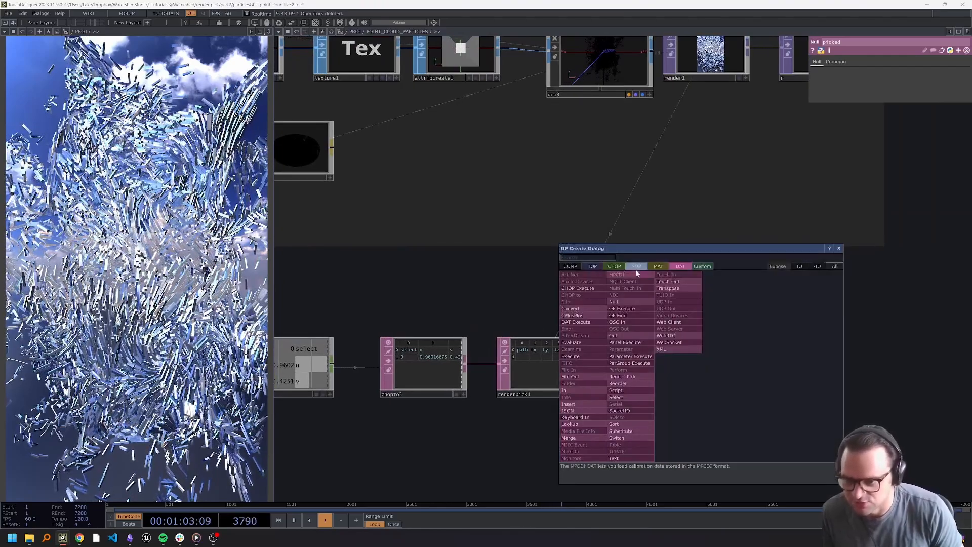
pyautogui.click(612, 265)
pyautogui.click(584, 277)
pyautogui.click(755, 373)
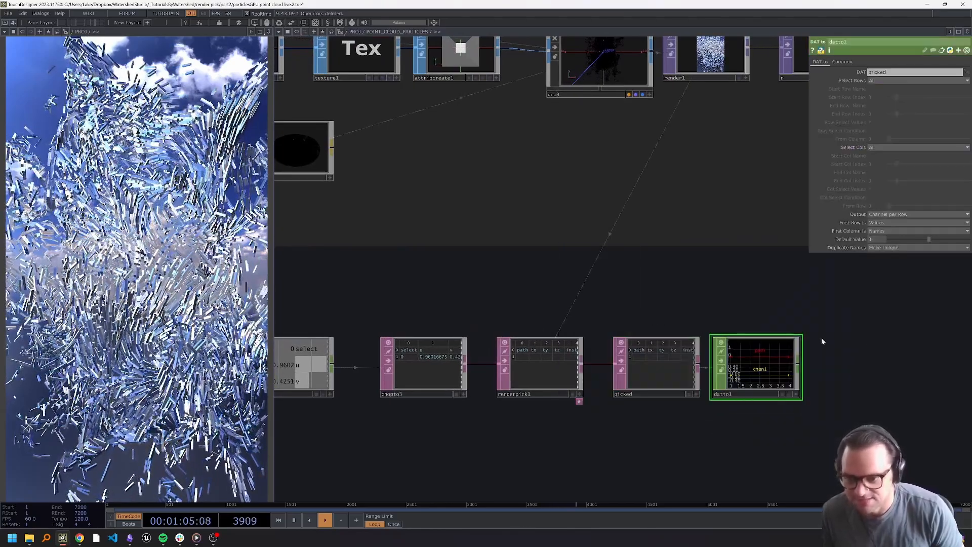
pyautogui.scroll(3, 679, 366)
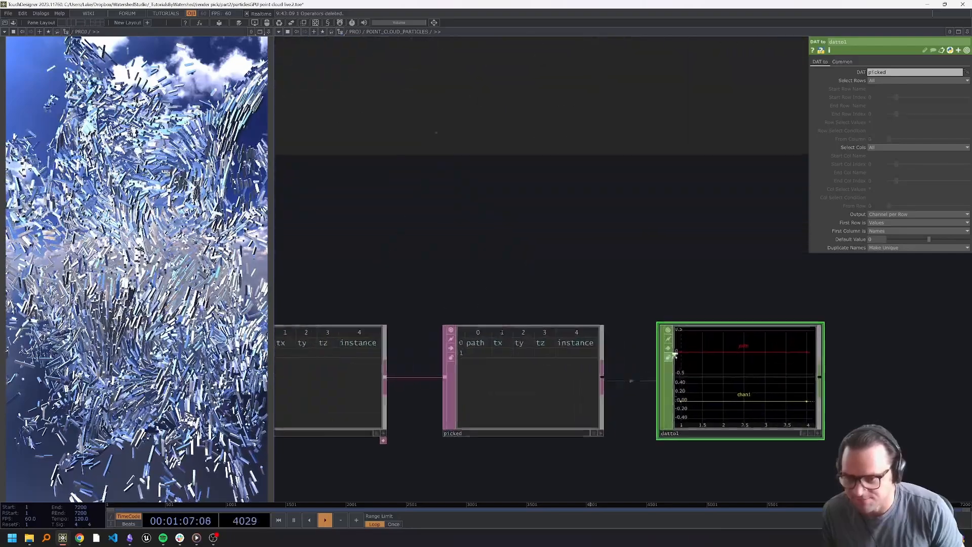
# Set the DAT to CHOP's Output to Channel per Column, with First Row as Names and First Column as Values
pyautogui.click(906, 237)
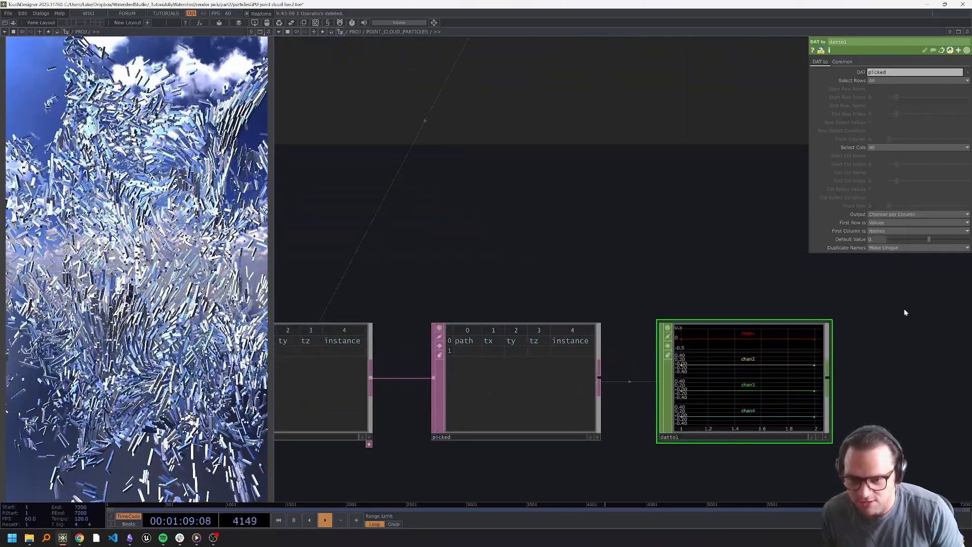
pyautogui.click(884, 223)
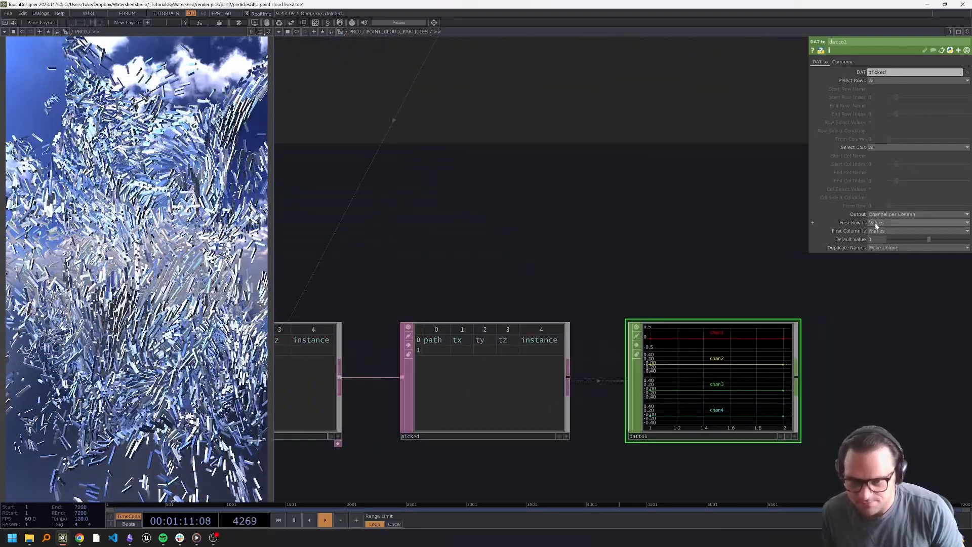
pyautogui.click(880, 231)
pyautogui.click(884, 256)
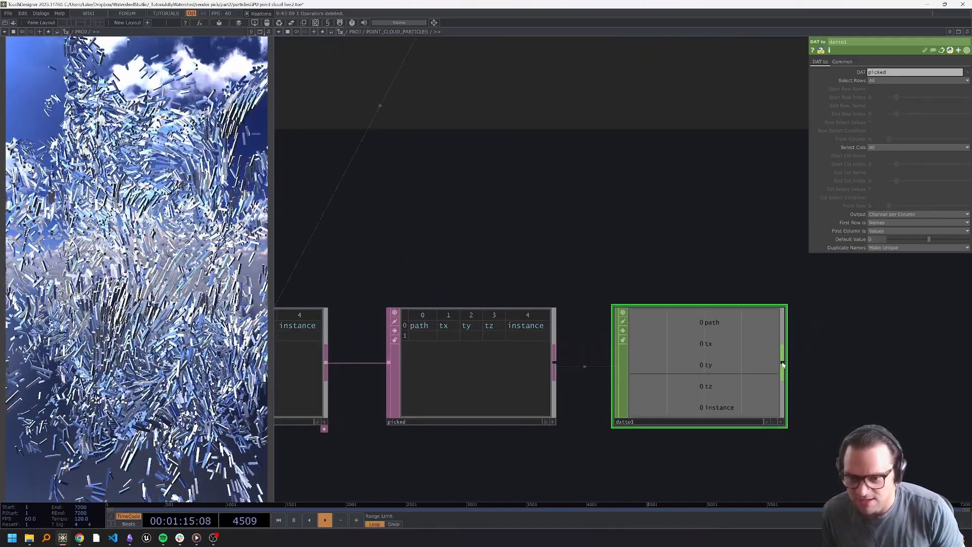
# Append a Select CHOP to the DAT to CHOP and keep only the instance channel
pyautogui.click(784, 363)
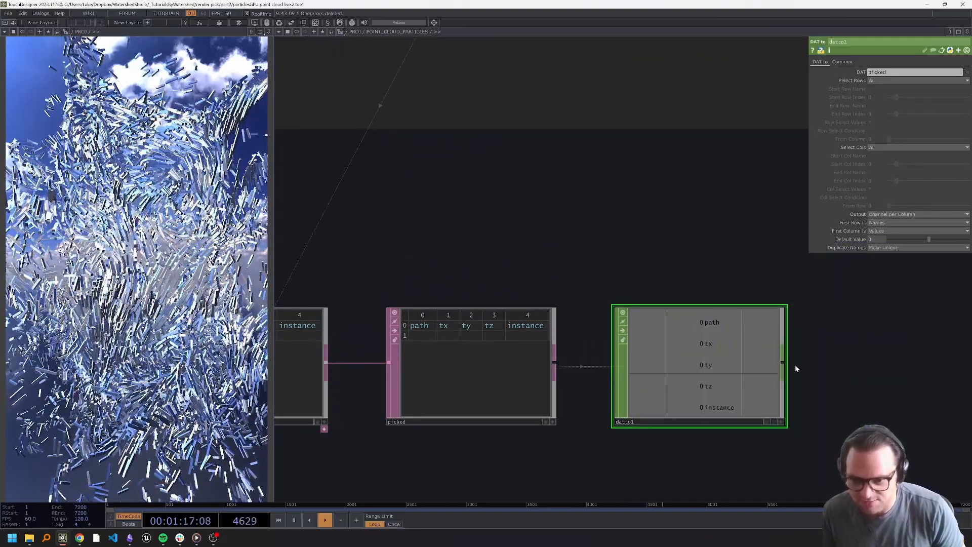
pyautogui.click(892, 367)
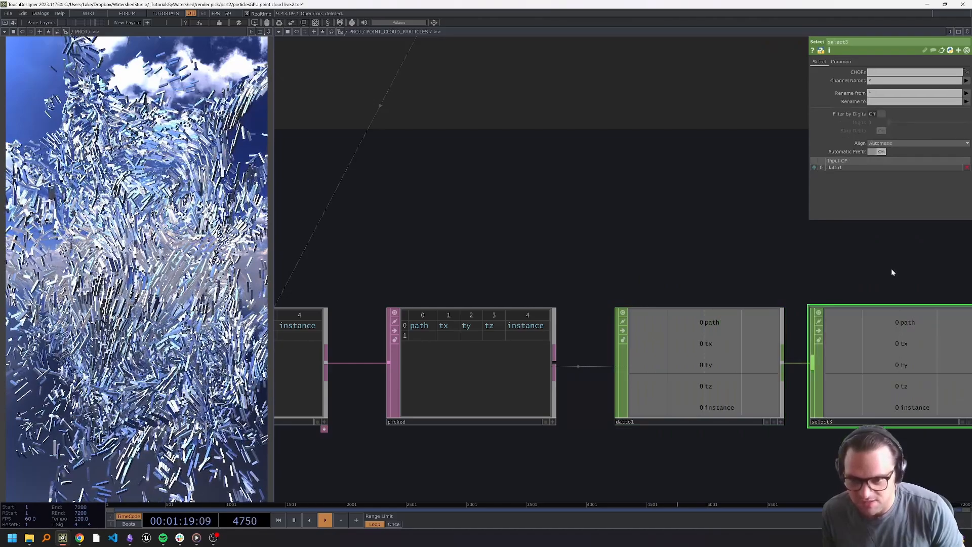
pyautogui.click(966, 80)
pyautogui.click(959, 126)
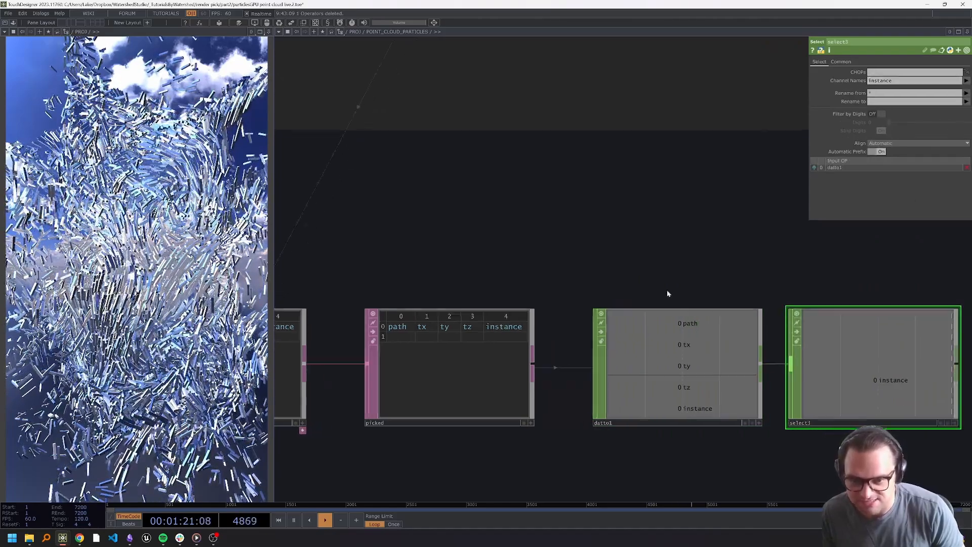
# Open the instance Select CHOP's viewer in a floating window, shrink it and place it over the render view's corner
pyautogui.scroll(-3, 669, 295)
pyautogui.moveTo(829, 300); pyautogui.dragTo(896, 295)
pyautogui.rightClick(875, 384)
pyautogui.click(888, 388)
pyautogui.moveTo(887, 333); pyautogui.dragTo(354, 54)
pyautogui.scroll(-5, 475, 284)
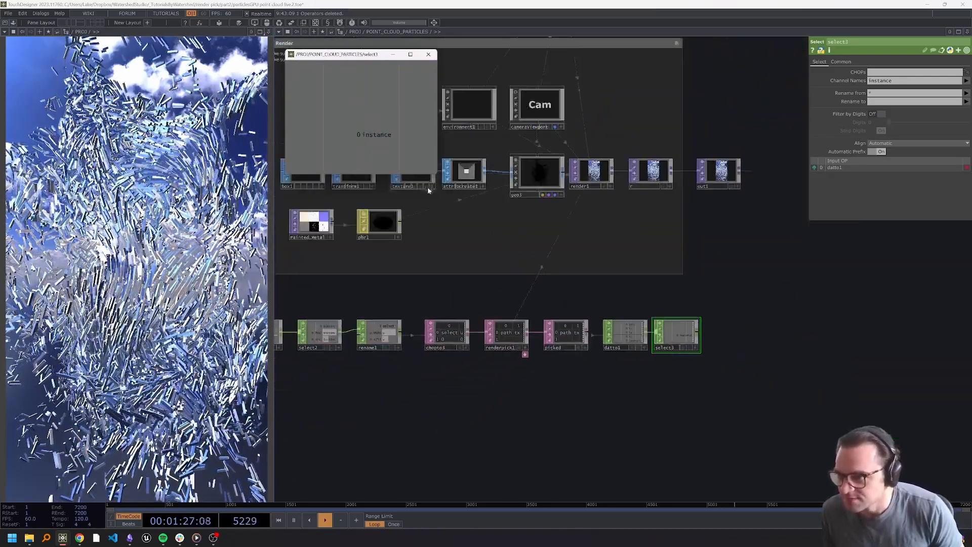
pyautogui.moveTo(436, 176); pyautogui.dragTo(358, 103)
pyautogui.moveTo(299, 54); pyautogui.dragTo(20, 18)
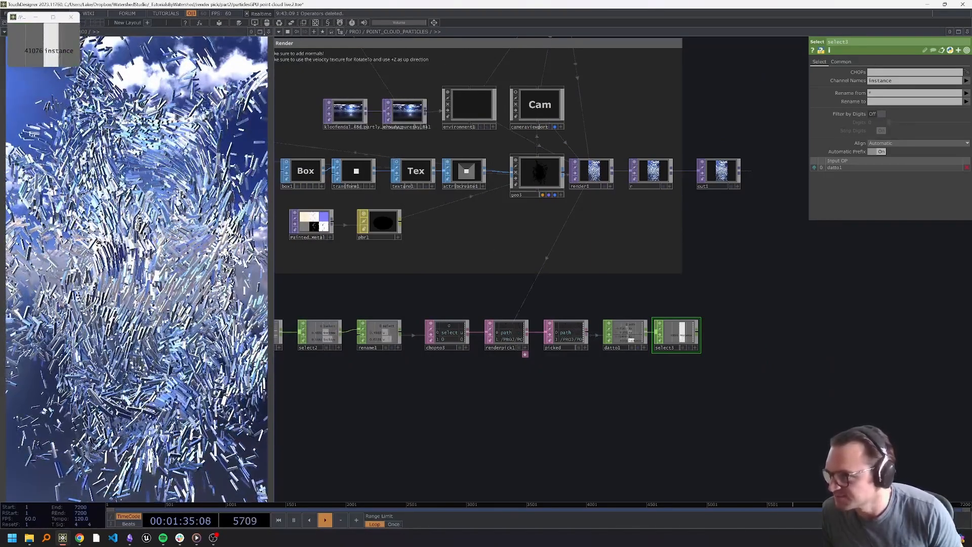
pyautogui.moveTo(593, 294); pyautogui.dragTo(833, 294)
pyautogui.moveTo(630, 367); pyautogui.dragTo(508, 408)
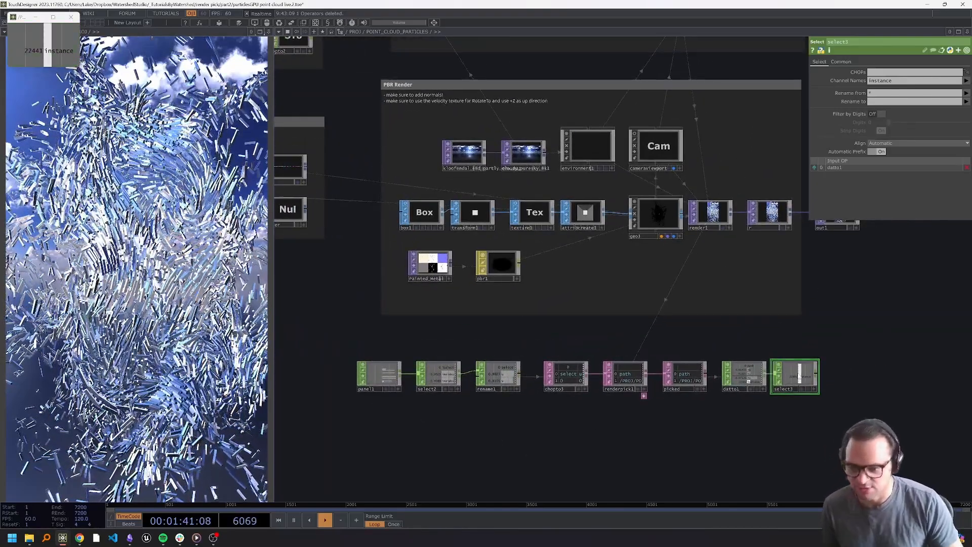
pyautogui.scroll(5, 810, 385)
pyautogui.scroll(-3, 775, 375)
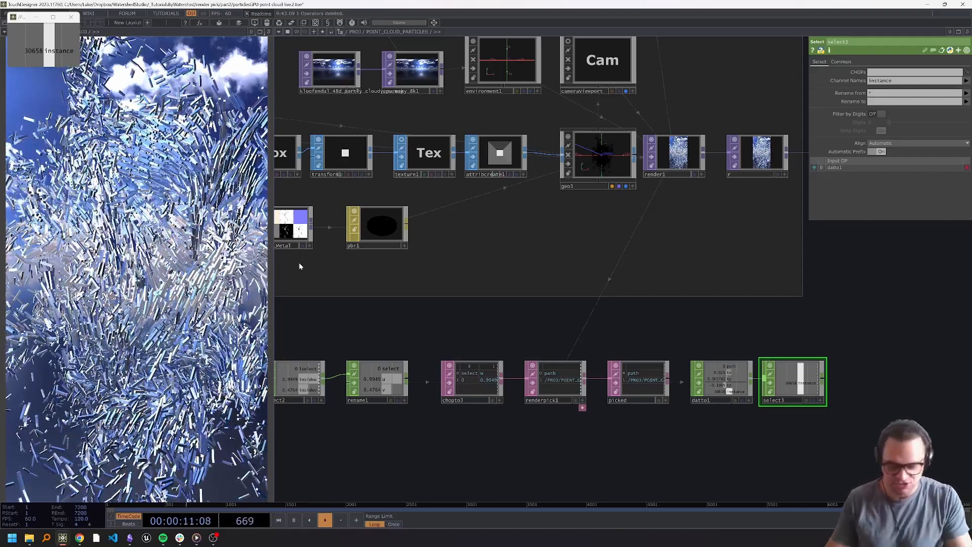
# Rearrange the picking operators beneath the PBR Render group into two rows, with the Panel, Select and Rename CHOPs above the rest
pyautogui.scroll(-2, 466, 293)
pyautogui.scroll(-3, 477, 267)
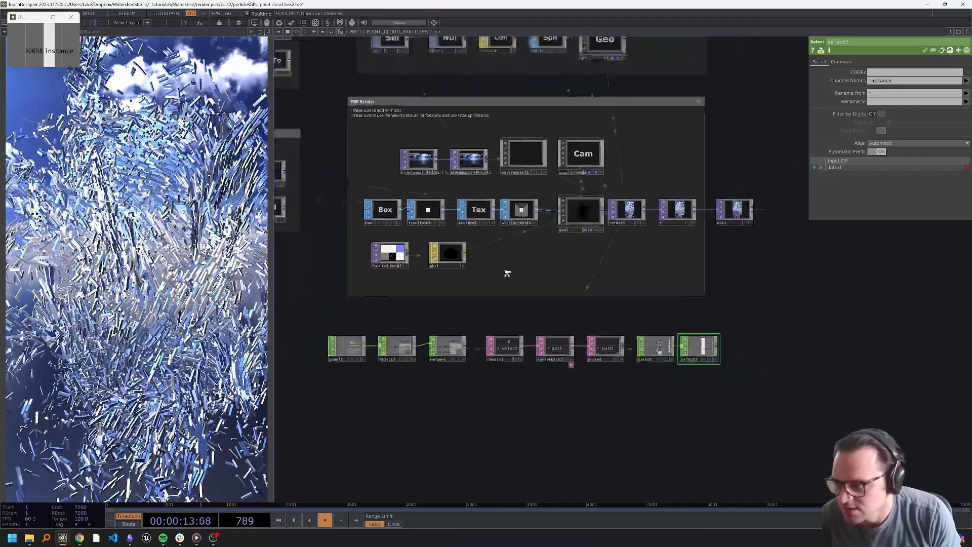
pyautogui.moveTo(373, 297); pyautogui.dragTo(647, 346, button='right')
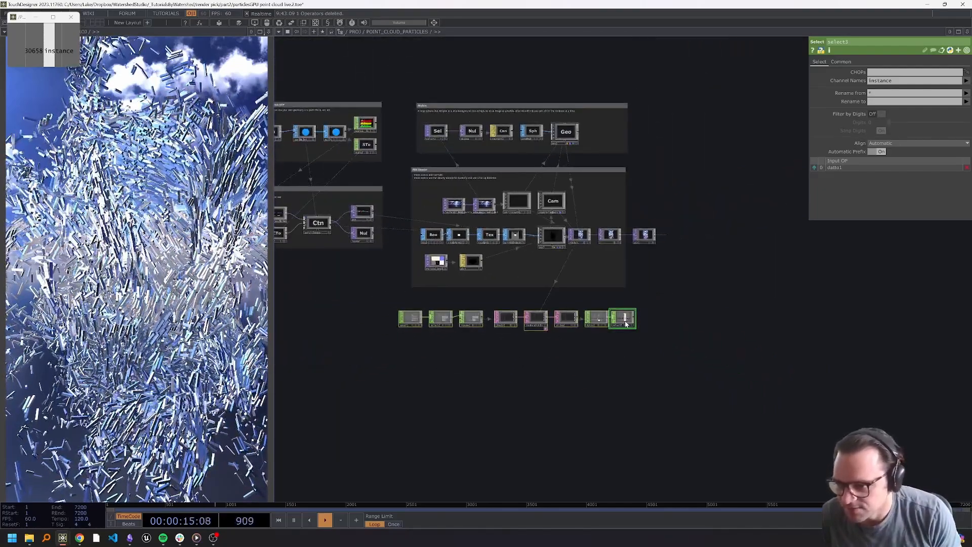
pyautogui.moveTo(627, 322); pyautogui.dragTo(636, 339)
pyautogui.click(597, 363)
pyautogui.moveTo(412, 311); pyautogui.dragTo(479, 340, button='right')
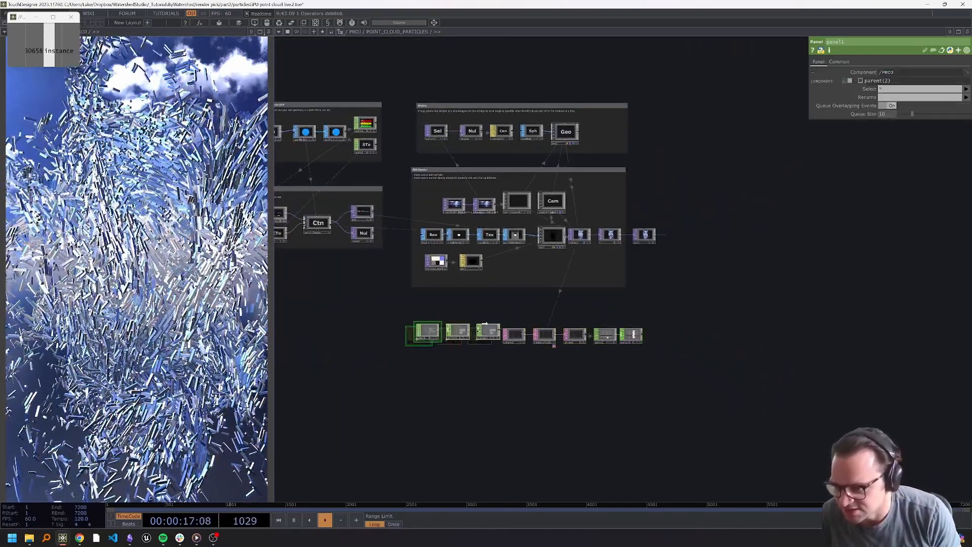
pyautogui.moveTo(449, 339); pyautogui.dragTo(544, 314)
pyautogui.moveTo(543, 322); pyautogui.dragTo(468, 299, button='right')
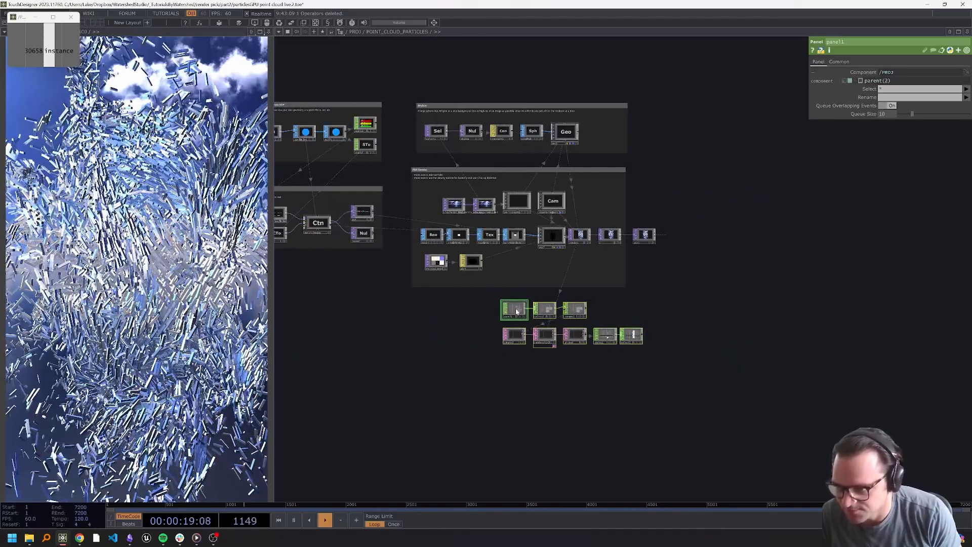
pyautogui.moveTo(516, 311); pyautogui.dragTo(435, 306)
pyautogui.moveTo(576, 371); pyautogui.dragTo(628, 380)
pyautogui.scroll(2, 569, 381)
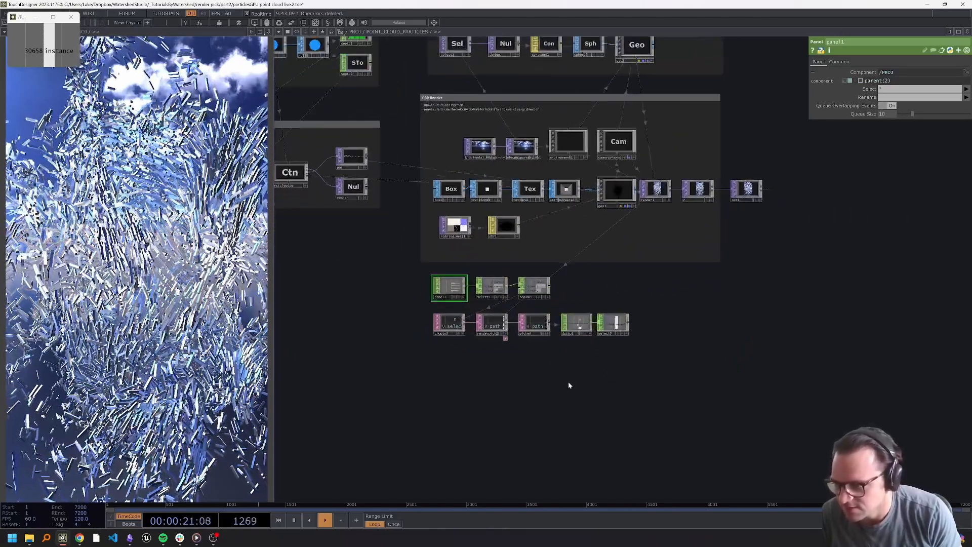
pyautogui.moveTo(449, 337); pyautogui.dragTo(520, 388)
pyautogui.moveTo(445, 334)
pyautogui.mouseDown()
pyautogui.moveTo(490, 362)
pyautogui.moveTo(462, 376)
pyautogui.moveTo(449, 369)
pyautogui.moveTo(441, 319)
pyautogui.mouseUp()
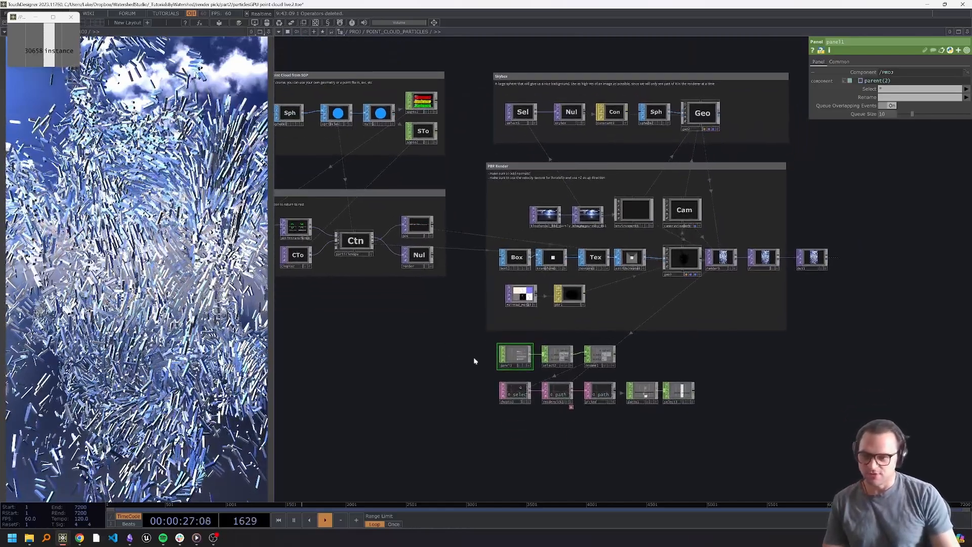
# Add a Circle TOP beneath the picking operators and set its radius to 0.02 in both directions
pyautogui.moveTo(473, 357)
pyautogui.mouseDown()
pyautogui.moveTo(460, 323)
pyautogui.moveTo(466, 294)
pyautogui.mouseUp()
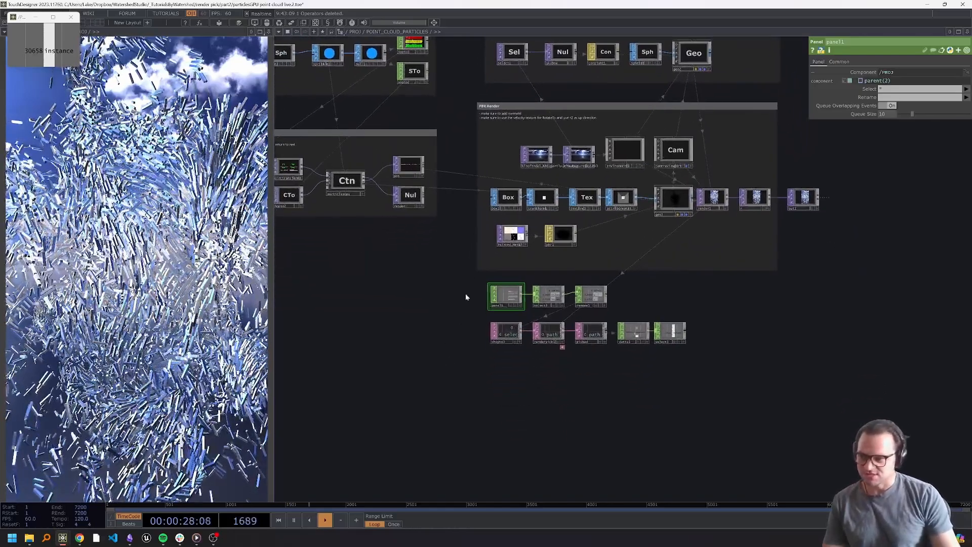
pyautogui.click(508, 337)
pyautogui.press('Tab')
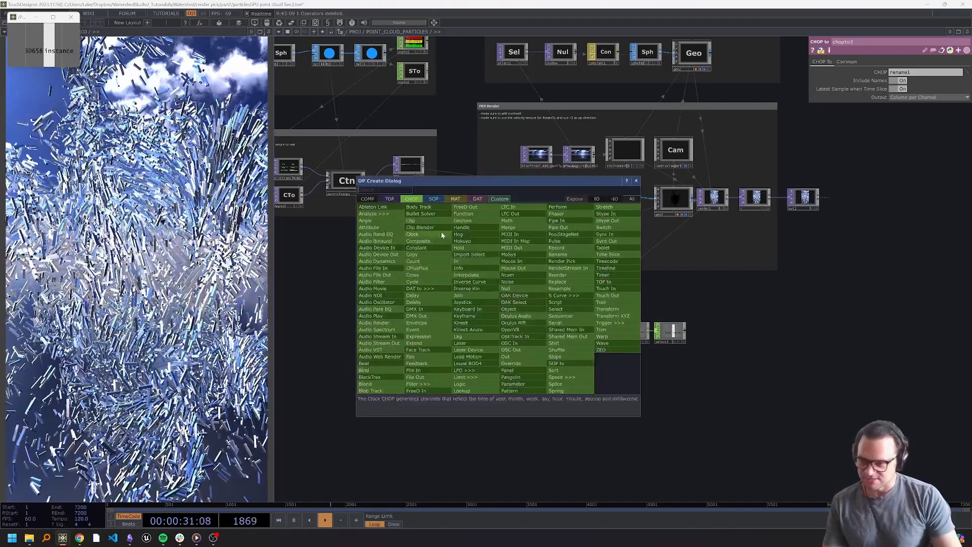
pyautogui.click(390, 199)
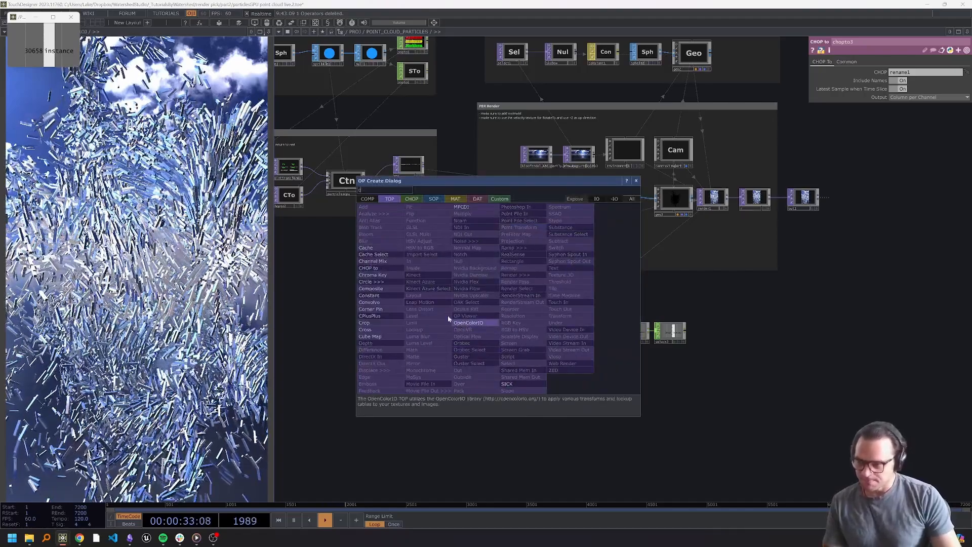
pyautogui.click(372, 282)
pyautogui.click(510, 389)
pyautogui.scroll(5, 510, 389)
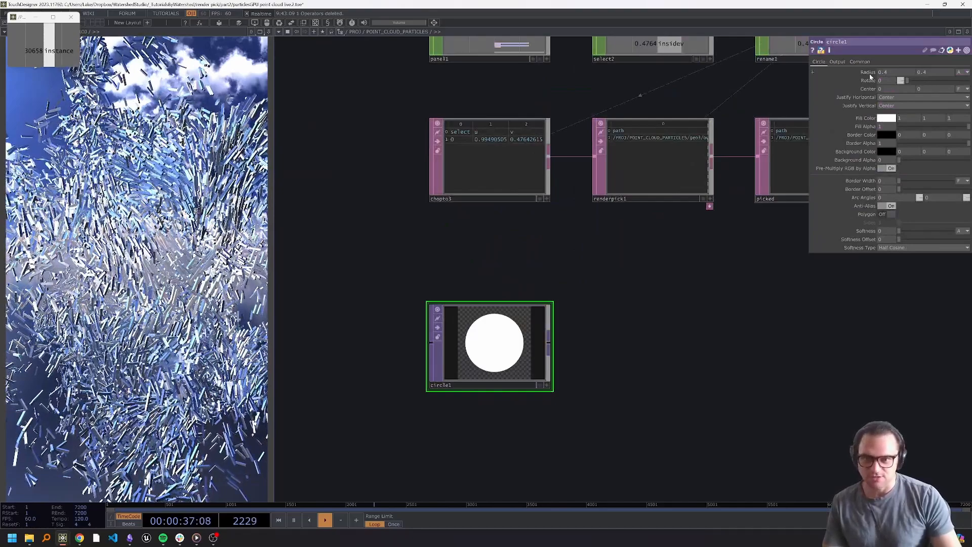
pyautogui.moveTo(871, 77); pyautogui.dragTo(870, 62, button='middle')
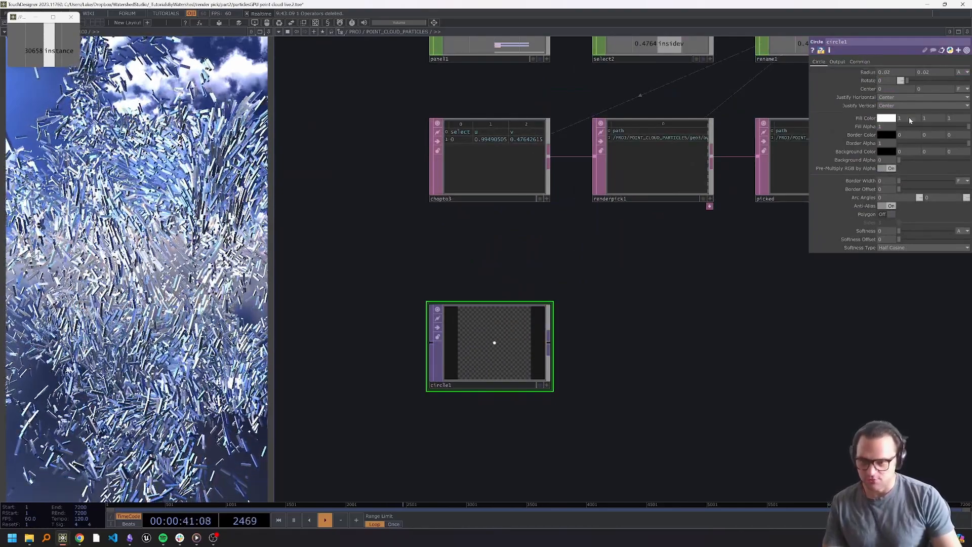
# Set the Circle TOP's resolution to 2160 by 3840 from the project container's Output Resolution parameter
pyautogui.click(860, 62)
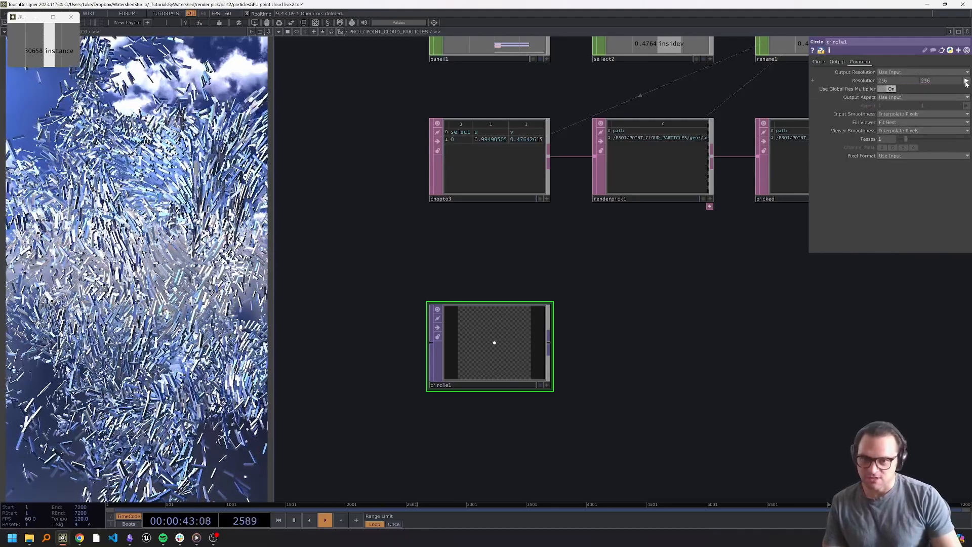
pyautogui.rightClick(357, 31)
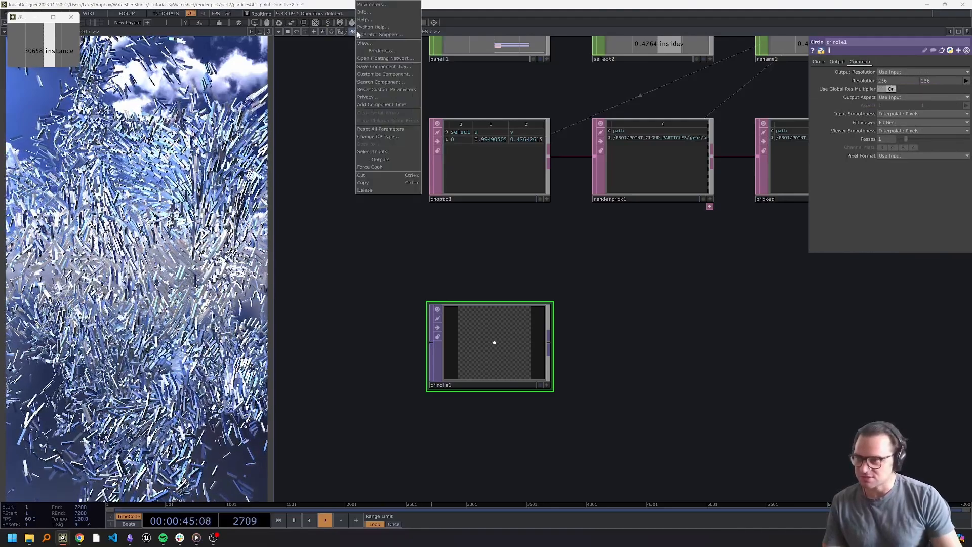
pyautogui.click(368, 5)
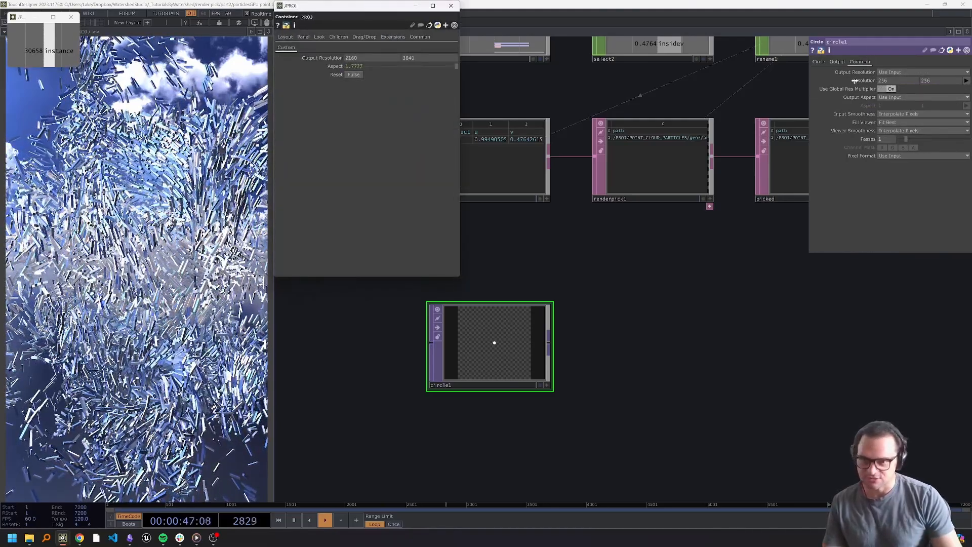
pyautogui.moveTo(855, 81); pyautogui.dragTo(850, 81)
pyautogui.click(450, 5)
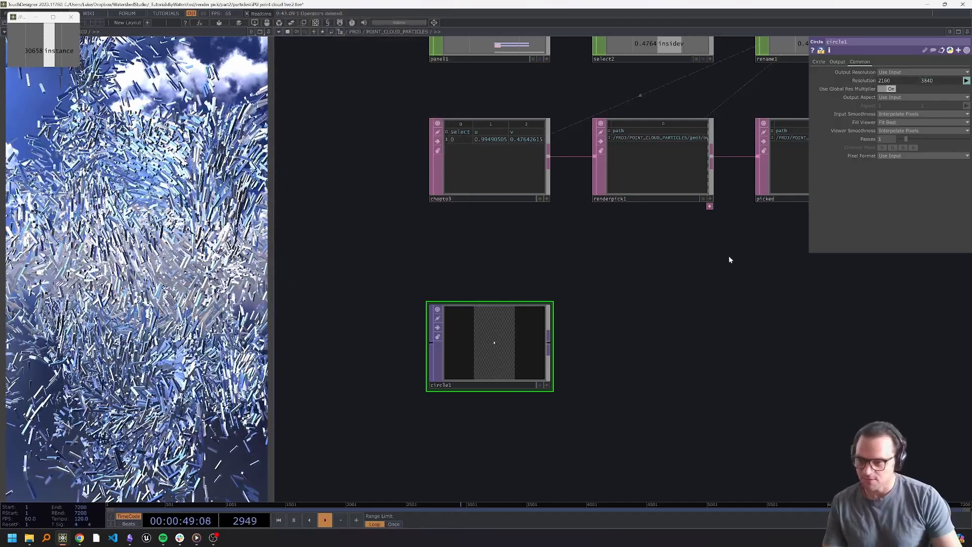
# Duplicate the Circle TOP and place the copy directly beneath the original
pyautogui.scroll(-2, 709, 268)
pyautogui.hotkey('ctrl', 'c')
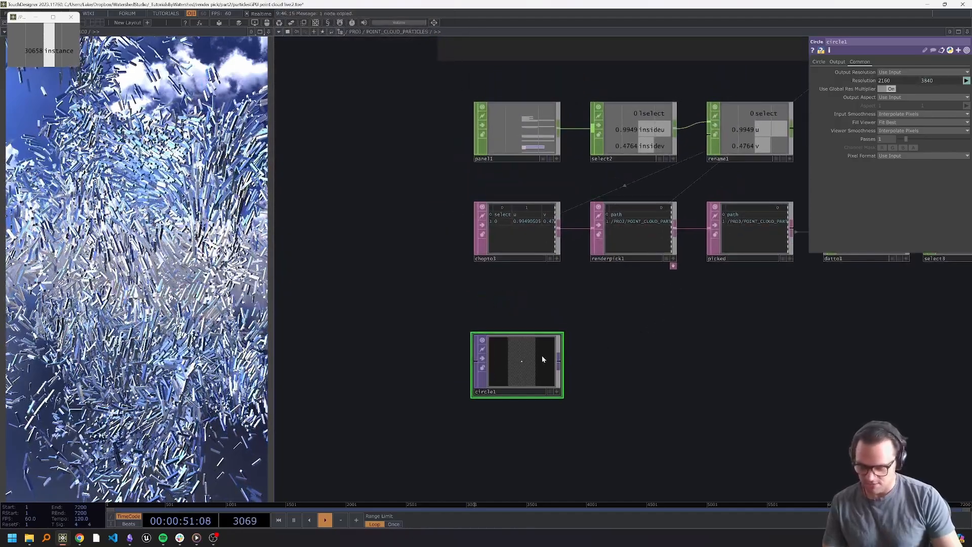
pyautogui.hotkey('ctrl', 'v')
pyautogui.click(634, 365)
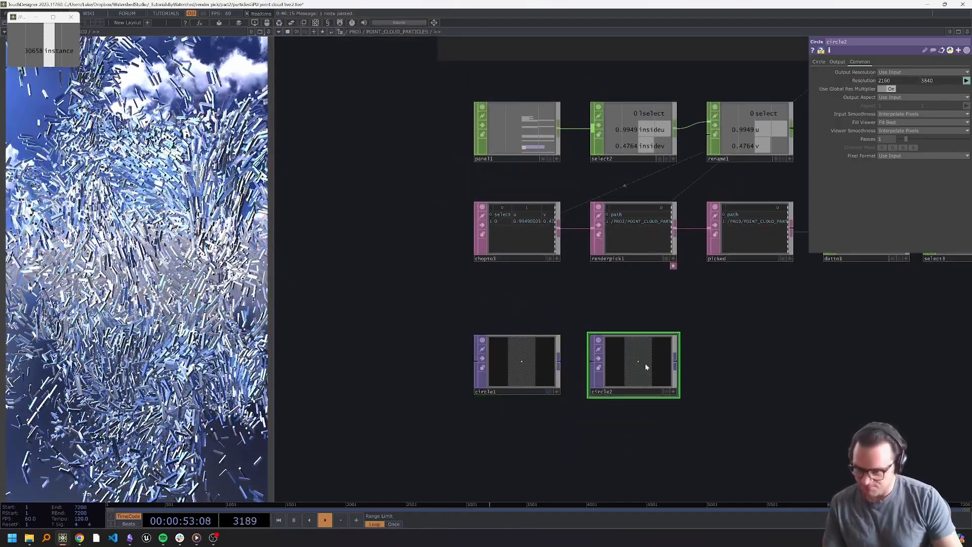
pyautogui.moveTo(634, 364); pyautogui.dragTo(518, 430)
# Add a Noise CHOP beside the two Circle TOPs
pyautogui.press('Tab')
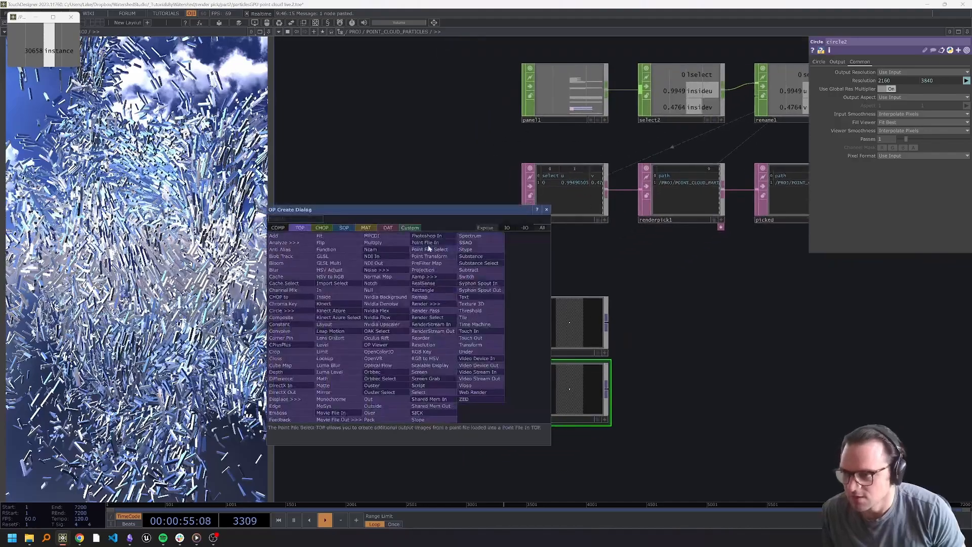
pyautogui.click(323, 228)
pyautogui.write('n')
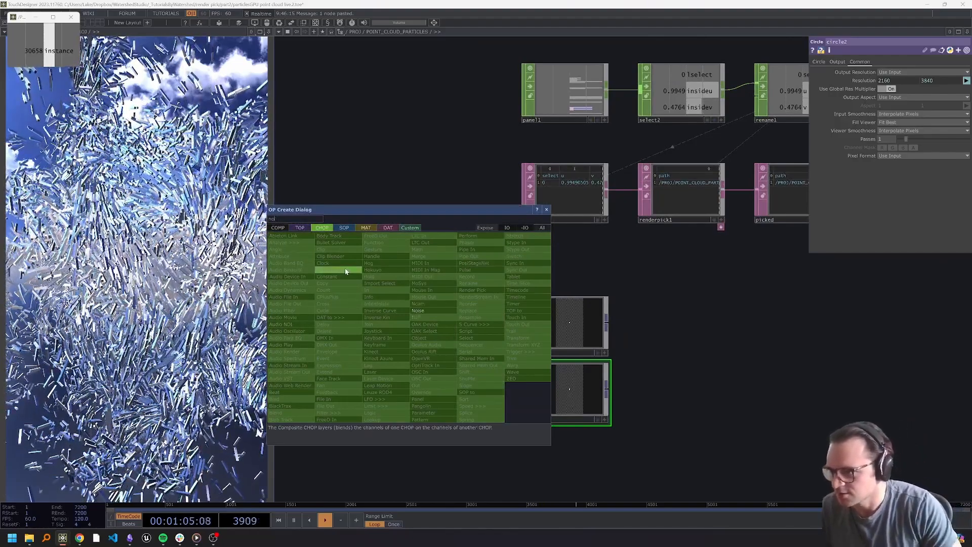
pyautogui.click(427, 318)
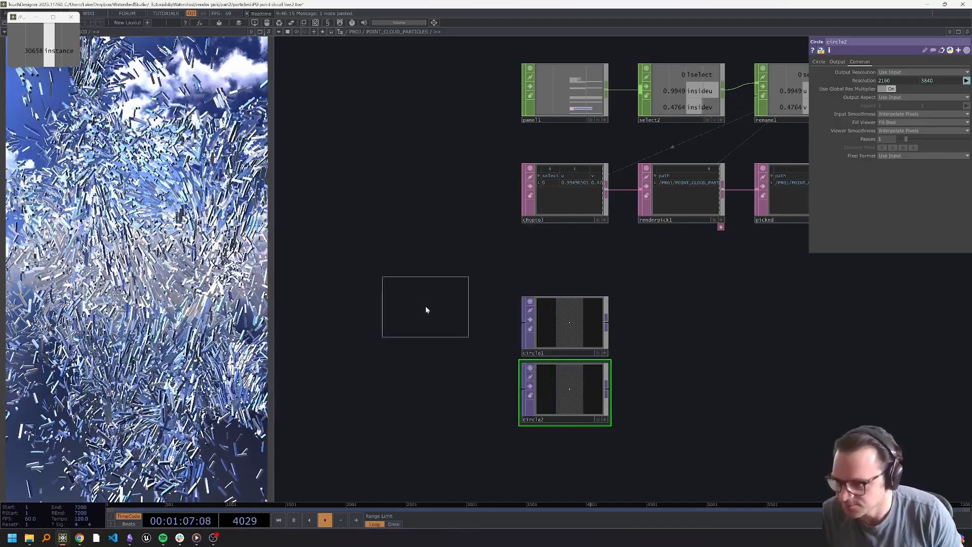
pyautogui.press('Tab')
pyautogui.click(450, 299)
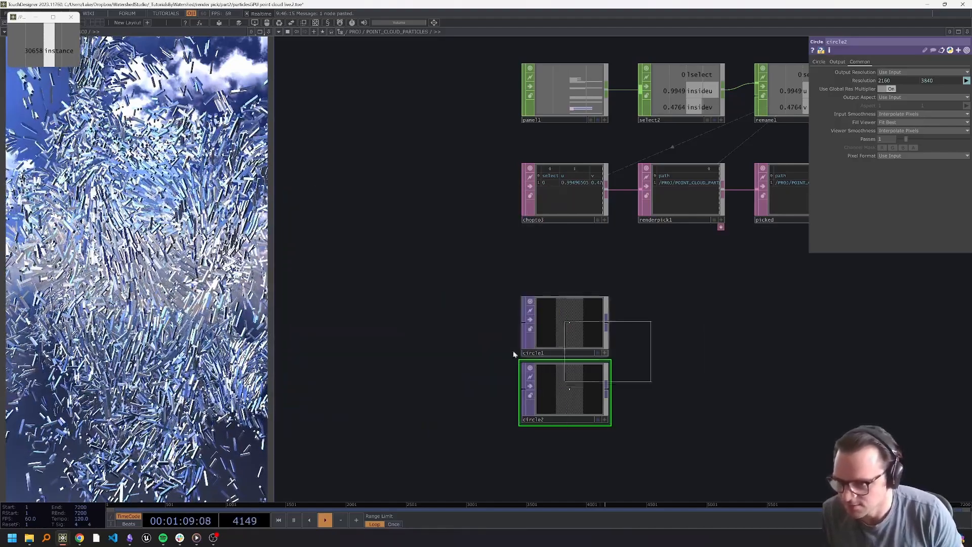
pyautogui.click(440, 354)
# Turn on Time Slice for the Noise CHOP and name its channels x, y, xx and yy
pyautogui.click(869, 61)
pyautogui.click(920, 62)
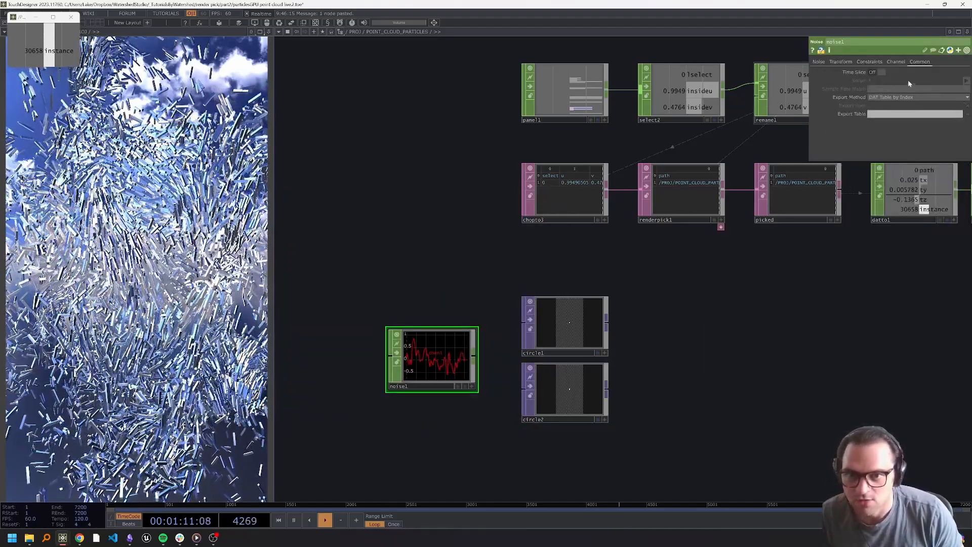
pyautogui.click(875, 72)
pyautogui.click(896, 61)
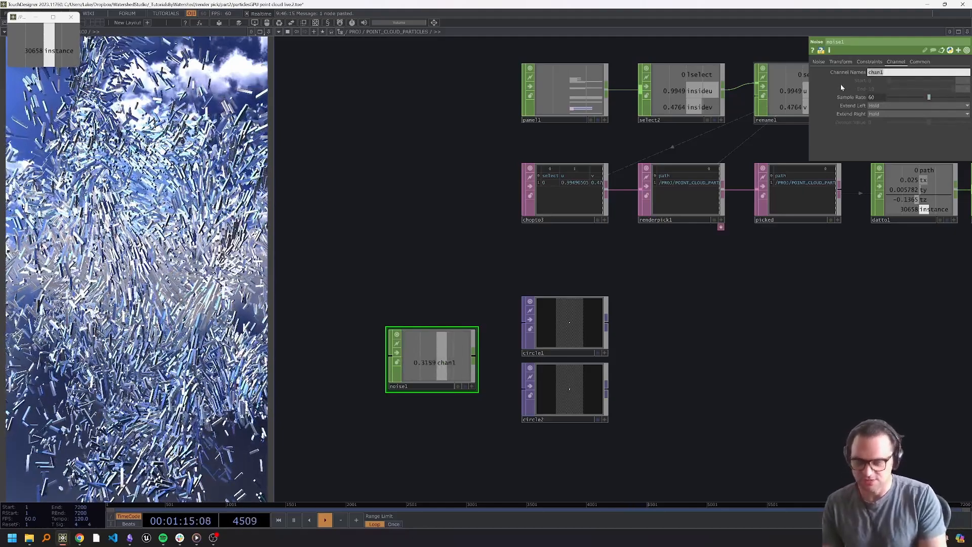
pyautogui.write('x')
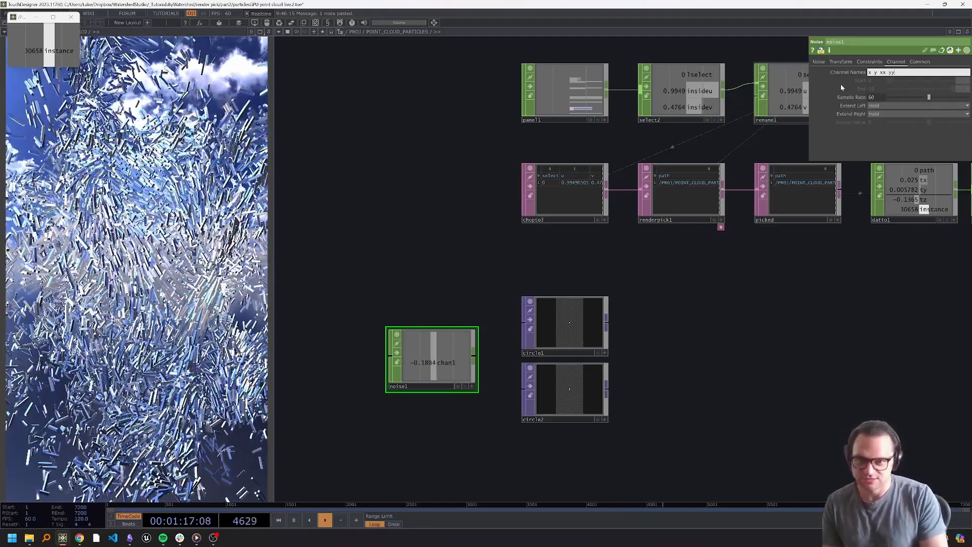
pyautogui.write(' y xx yy')
pyautogui.press('Return')
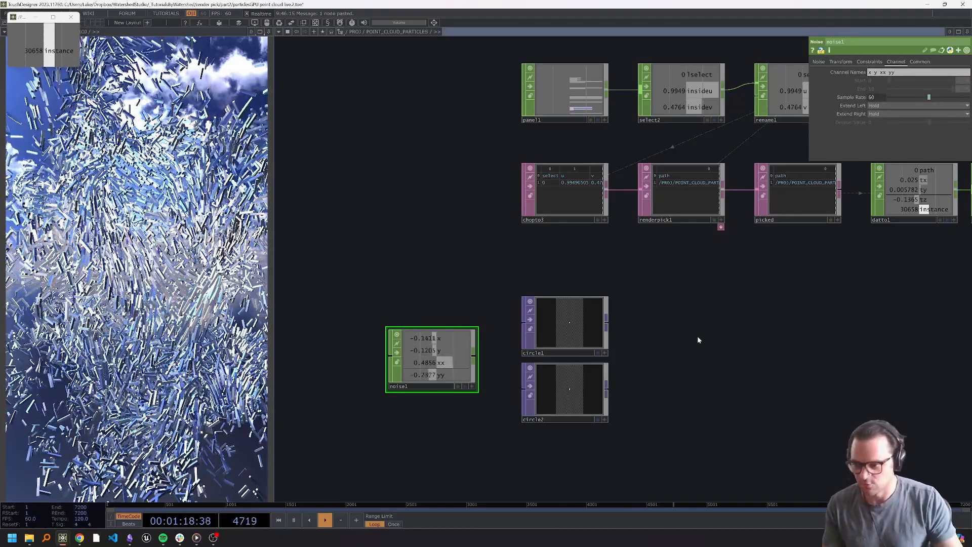
# Set the Noise CHOP's period to 20 and its amplitude to 0.5
pyautogui.click(816, 61)
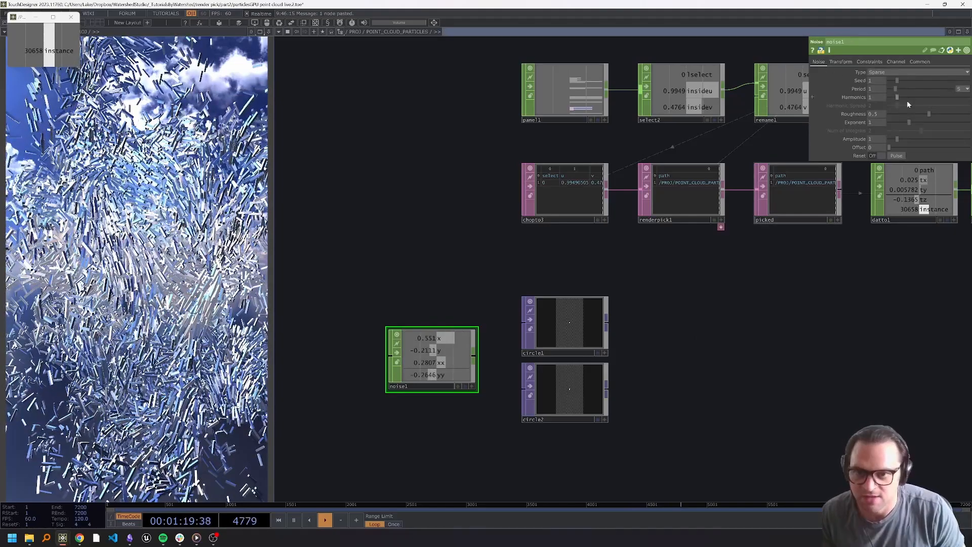
pyautogui.write('20')
pyautogui.click(849, 169)
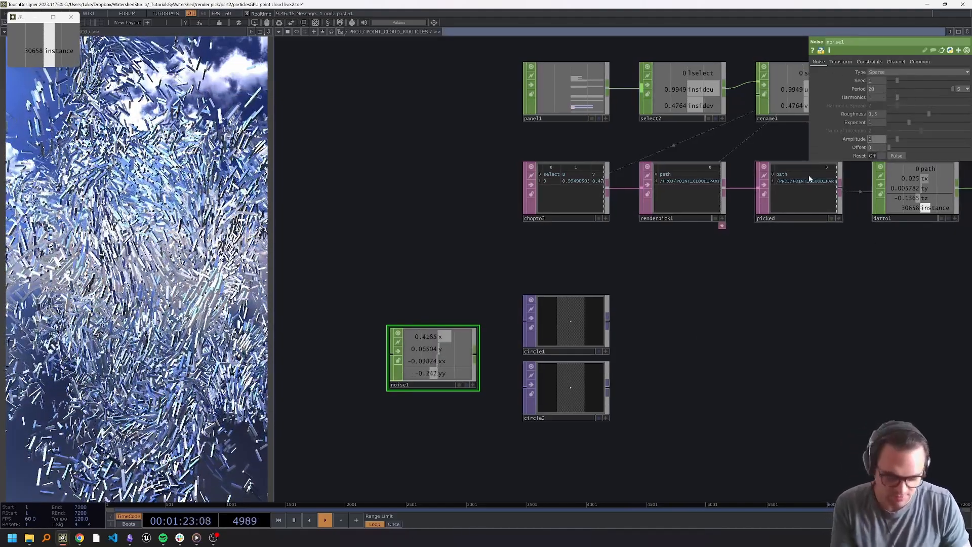
pyautogui.write('.5')
pyautogui.press('Return')
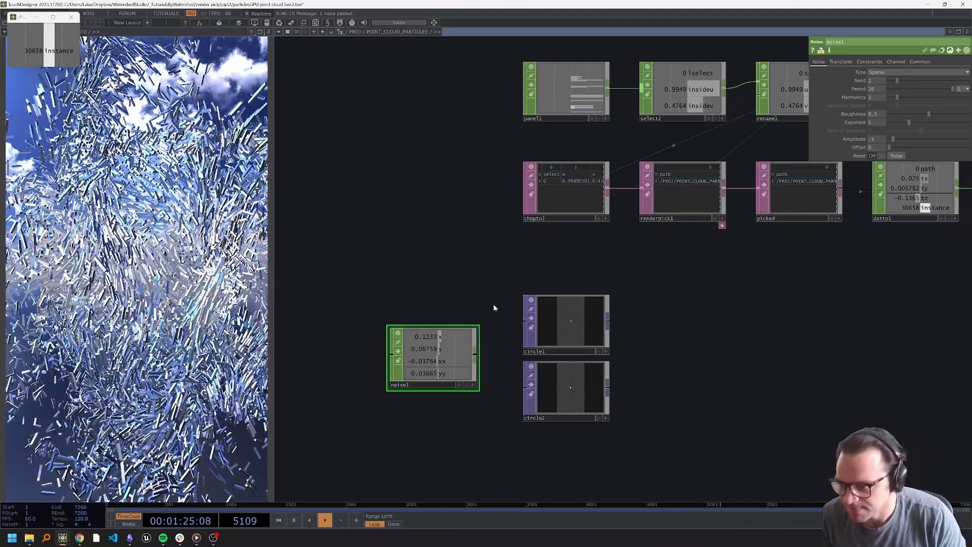
# Move the Noise CHOP away from the circles and attach a Null CHOP to its output
pyautogui.moveTo(509, 327); pyautogui.dragTo(579, 359)
pyautogui.moveTo(512, 394); pyautogui.dragTo(395, 395)
pyautogui.moveTo(409, 332); pyautogui.dragTo(530, 295)
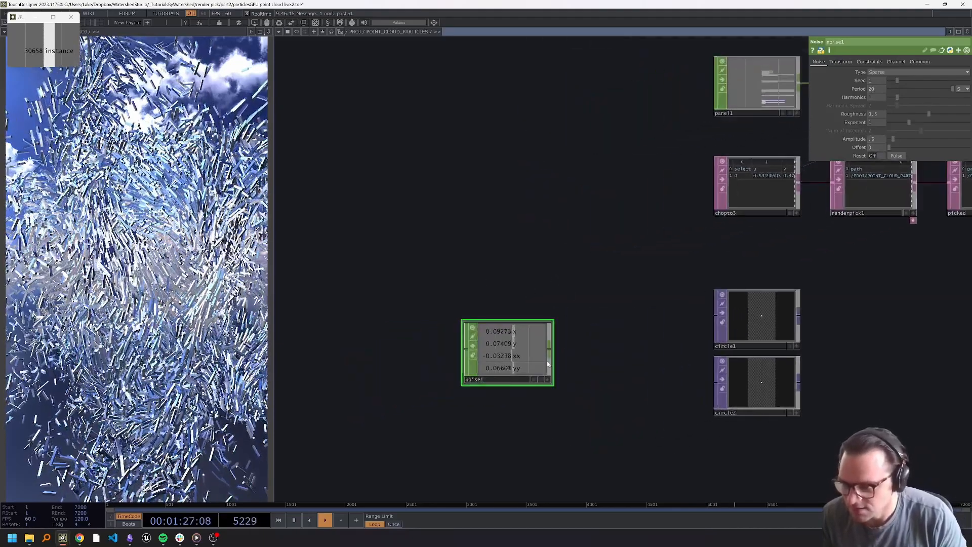
pyautogui.moveTo(543, 349); pyautogui.dragTo(509, 349)
pyautogui.rightClick(517, 349)
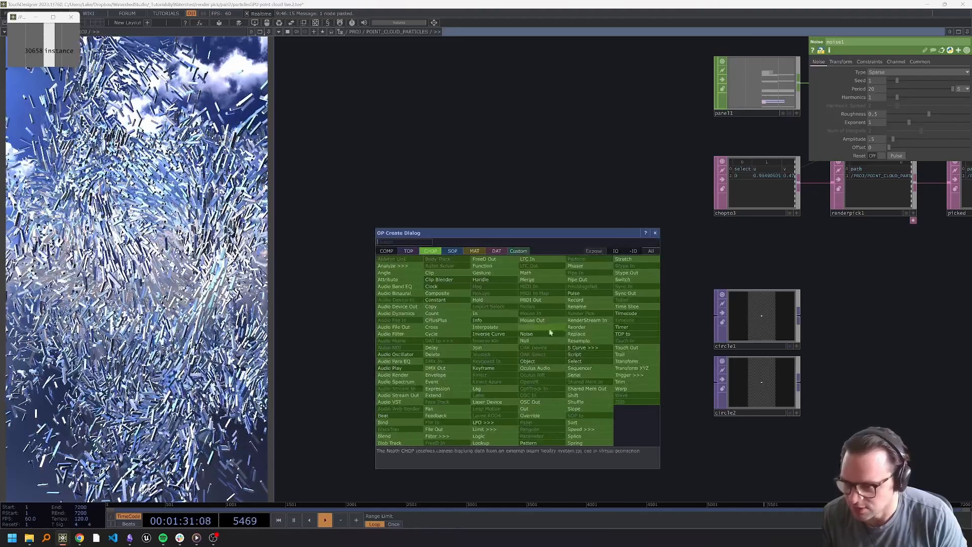
pyautogui.click(524, 340)
pyautogui.click(618, 357)
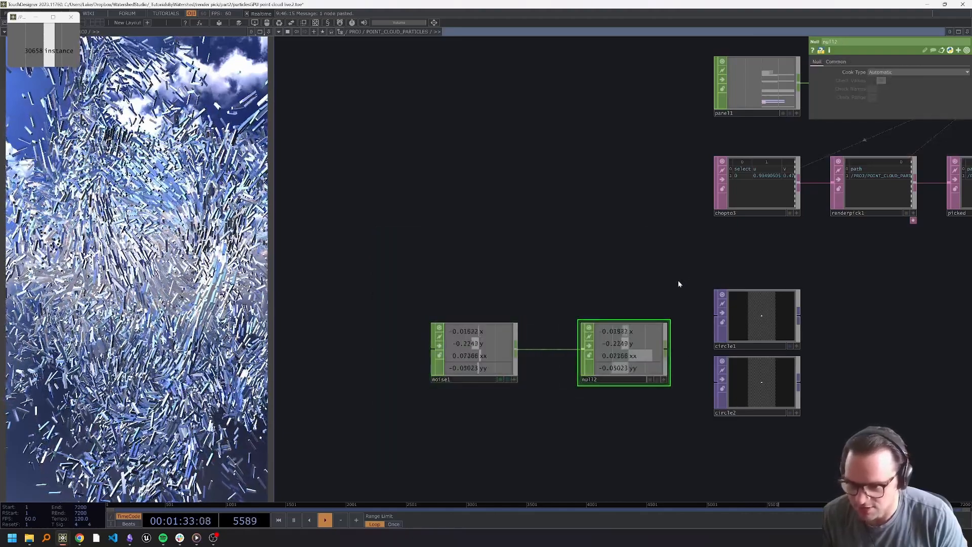
# Link circle1's horizontal and vertical center to the Null CHOP's x and y channels
pyautogui.click(752, 332)
pyautogui.moveTo(564, 273); pyautogui.dragTo(472, 288)
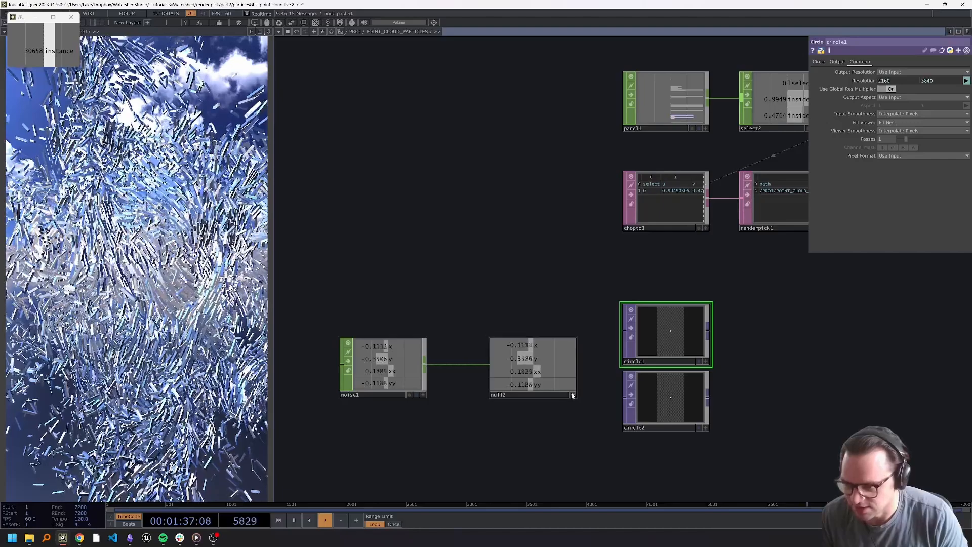
pyautogui.moveTo(546, 355); pyautogui.dragTo(896, 49)
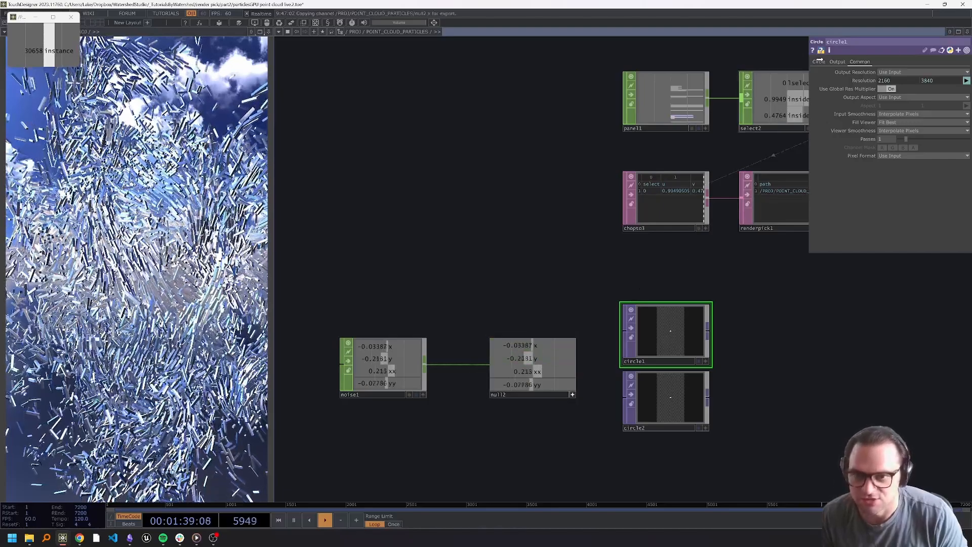
pyautogui.moveTo(819, 59); pyautogui.dragTo(817, 61)
pyautogui.click(891, 87)
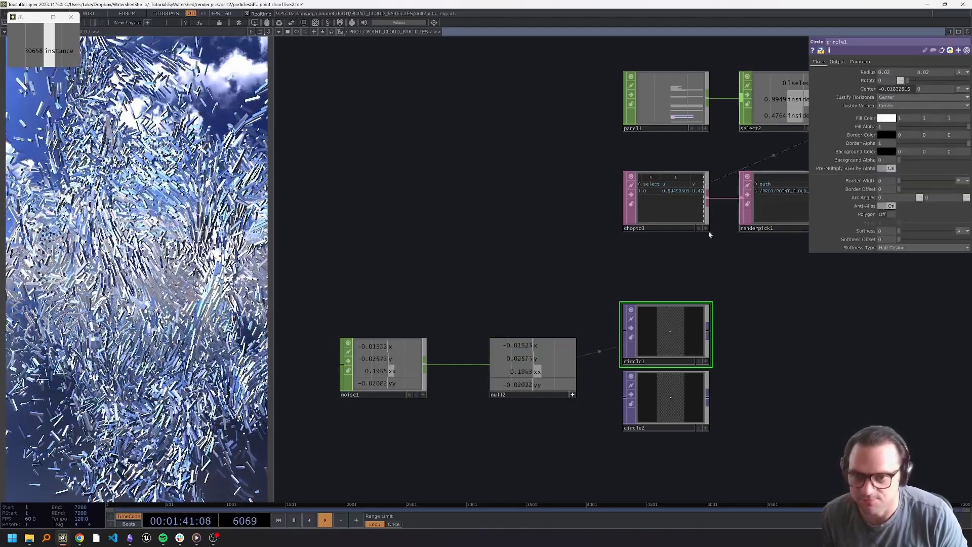
pyautogui.moveTo(932, 95); pyautogui.dragTo(934, 89)
pyautogui.click(939, 87)
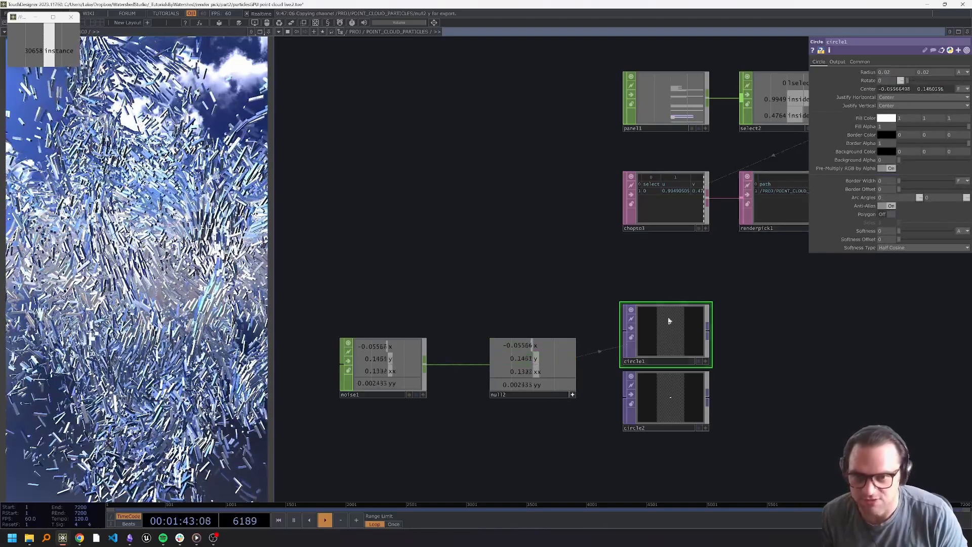
# Link circle2's horizontal and vertical center to the Null CHOP's xx and yy channels
pyautogui.click(666, 407)
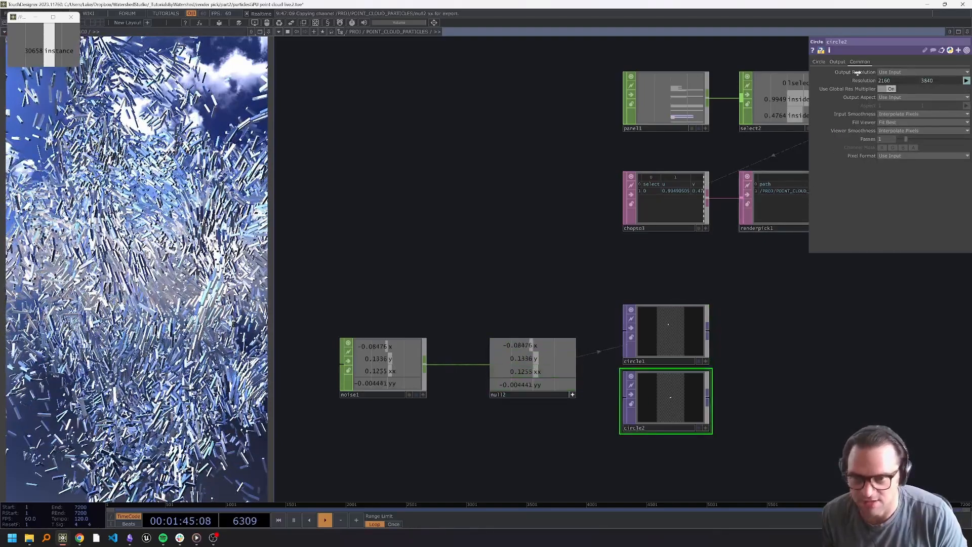
pyautogui.click(819, 62)
pyautogui.moveTo(889, 88); pyautogui.dragTo(892, 89)
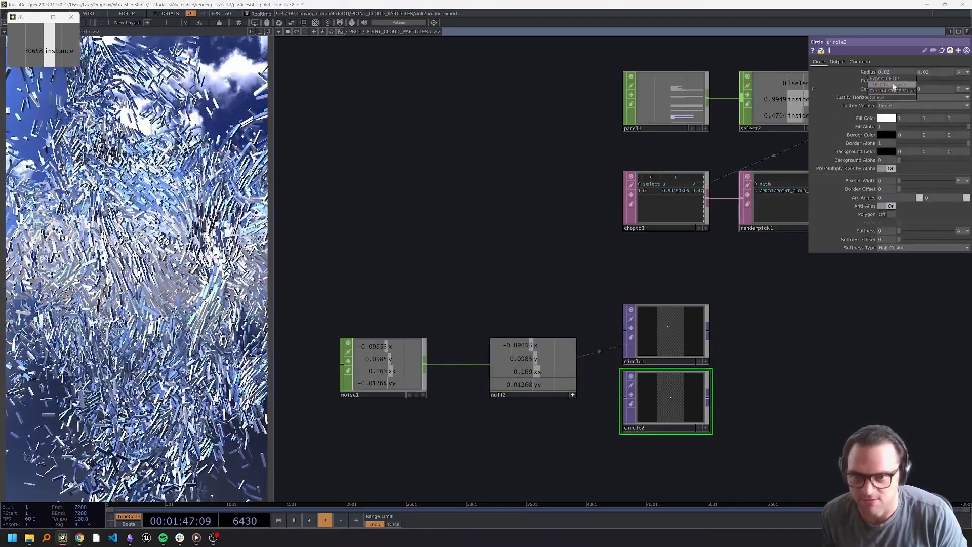
pyautogui.click(894, 88)
pyautogui.moveTo(542, 384); pyautogui.dragTo(929, 125)
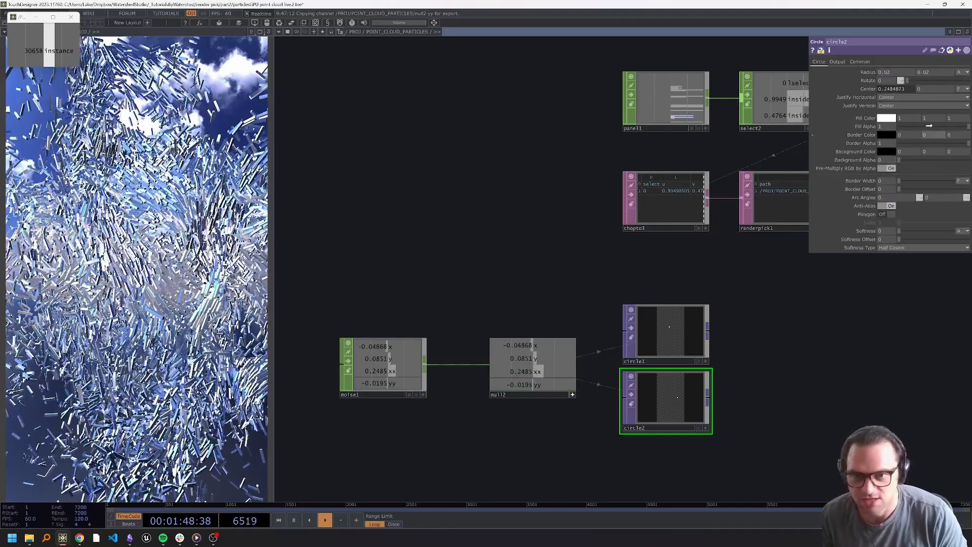
pyautogui.click(935, 88)
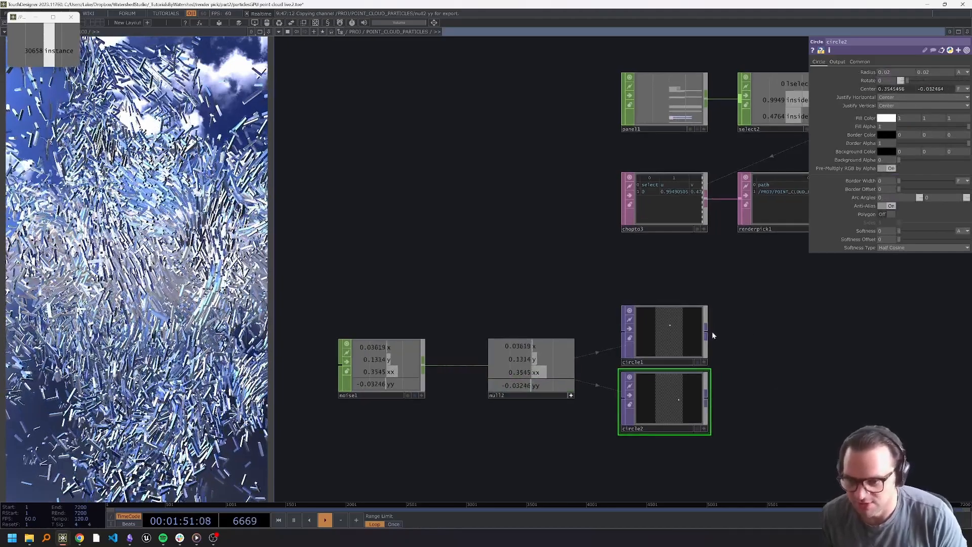
# Place the two Circle TOPs side by side and connect circle1's output to circle2's input
pyautogui.moveTo(642, 404); pyautogui.dragTo(741, 372)
pyautogui.moveTo(660, 354); pyautogui.dragTo(660, 387)
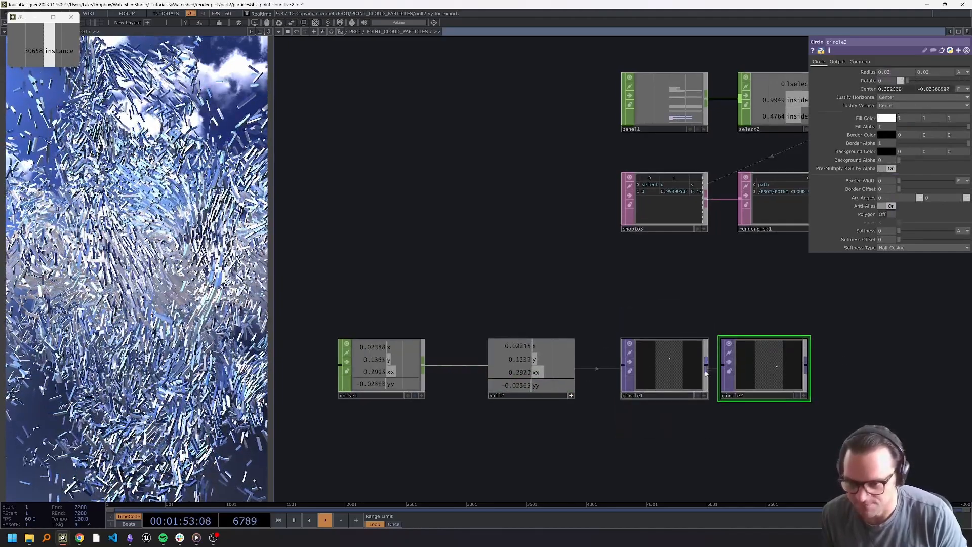
pyautogui.moveTo(709, 310); pyautogui.dragTo(639, 300)
pyautogui.moveTo(748, 378); pyautogui.dragTo(609, 392)
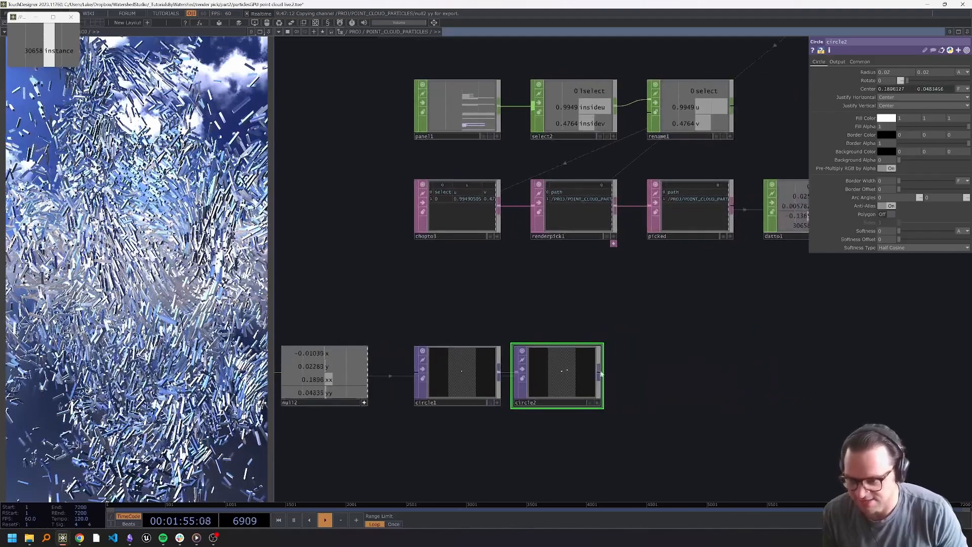
# Attach a Null TOP to circle2's output and rename it null_circle_overlay
pyautogui.rightClick(601, 371)
pyautogui.click(575, 337)
pyautogui.click(690, 384)
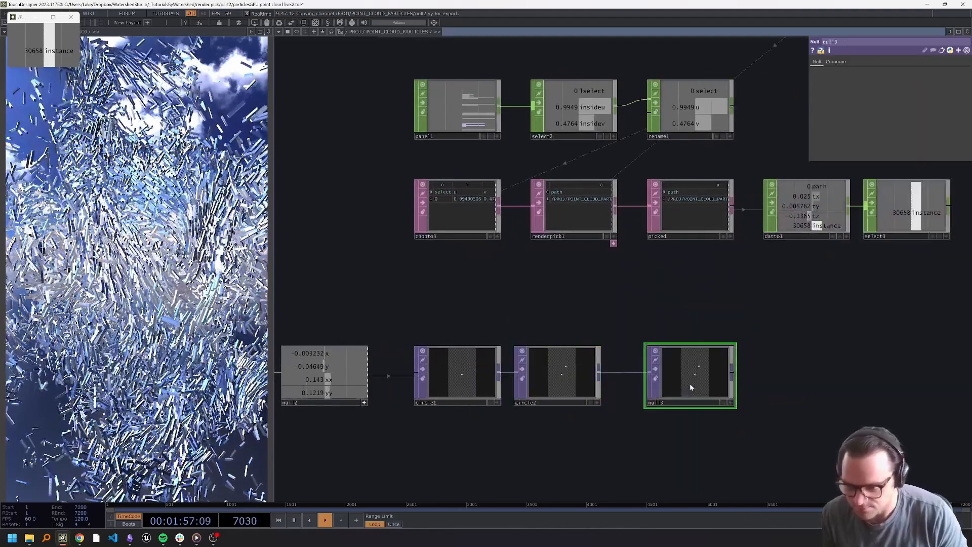
pyautogui.press('BackSpace')
pyautogui.write('_cir')
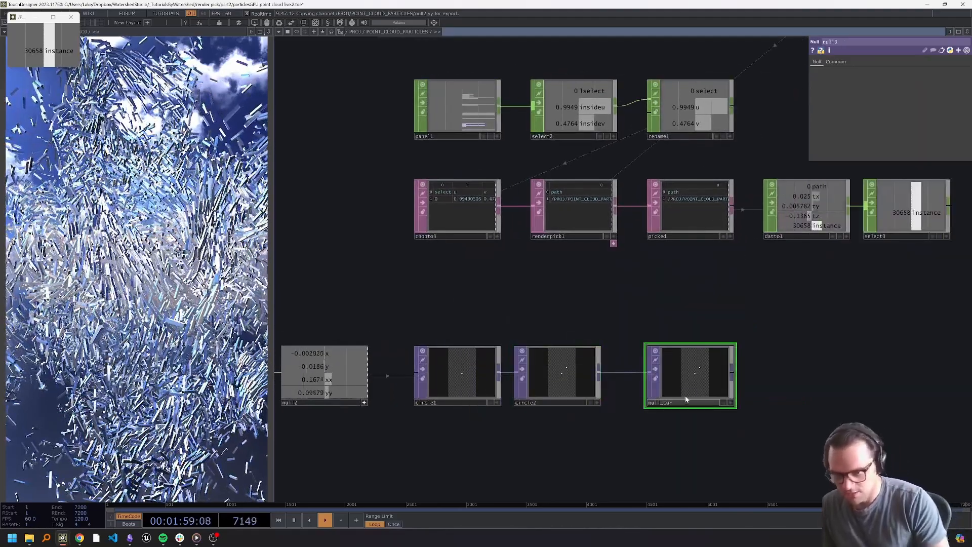
pyautogui.write('cle_ov')
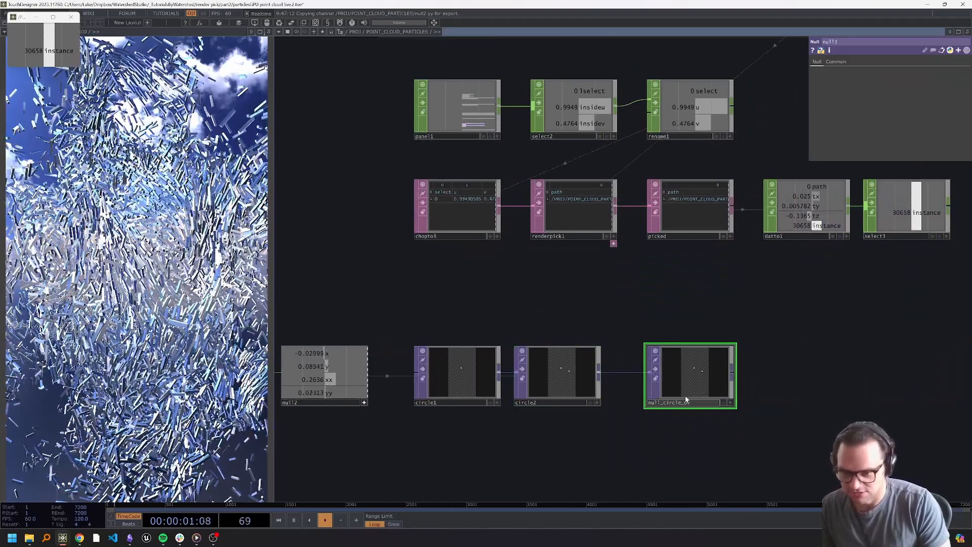
pyautogui.write('erlay')
pyautogui.press('Return')
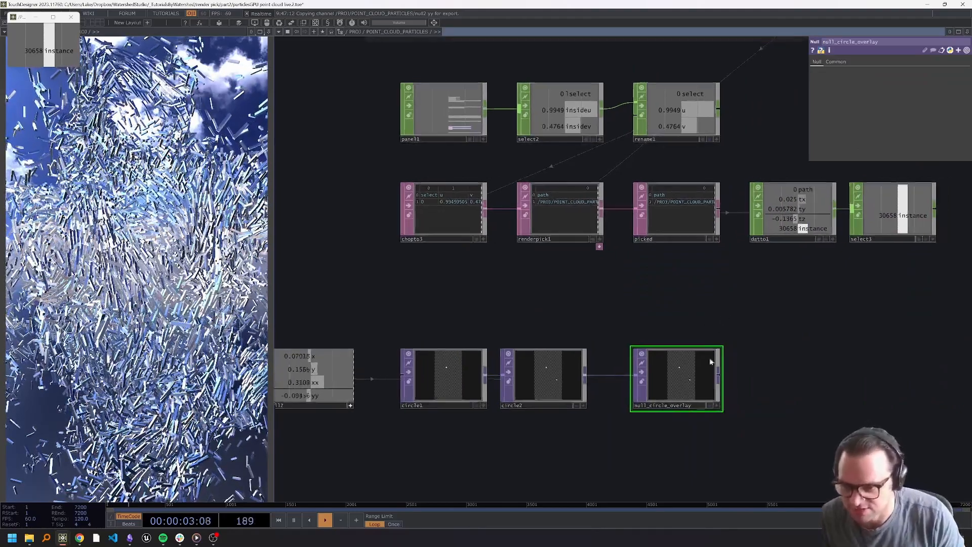
# Add a Parameter CHOP beneath circle1 and set circle1 as its source operator
pyautogui.scroll(-8, 743, 393)
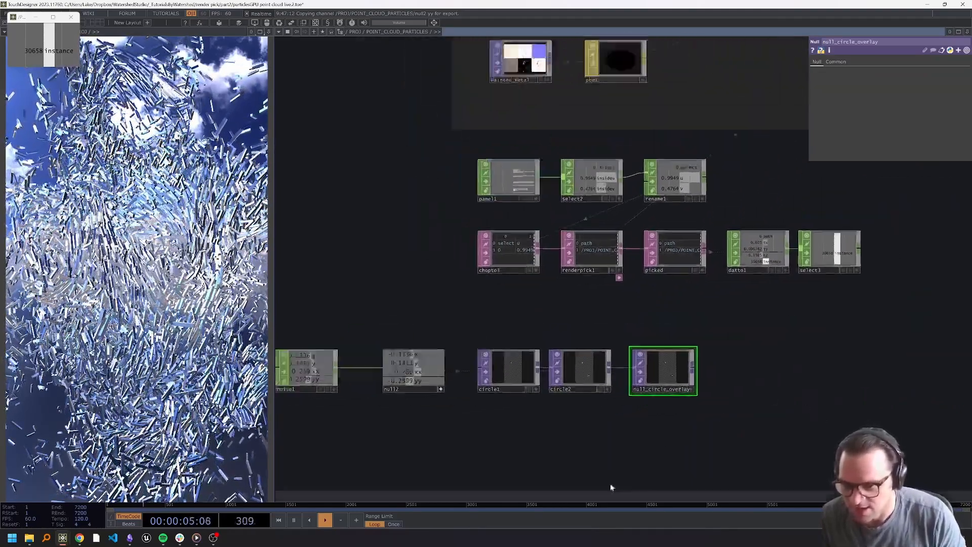
pyautogui.moveTo(702, 451); pyautogui.dragTo(677, 439)
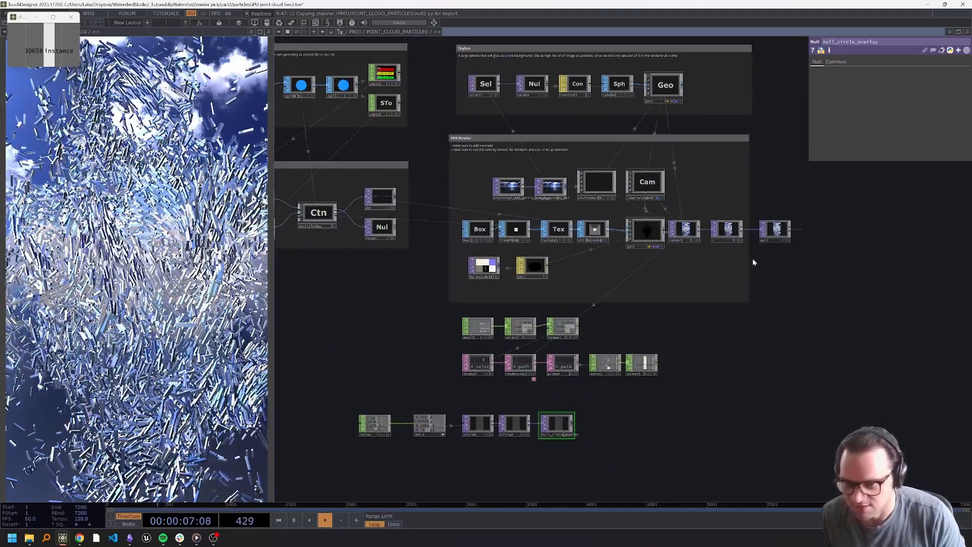
pyautogui.scroll(8, 576, 427)
pyautogui.moveTo(575, 427); pyautogui.dragTo(664, 386)
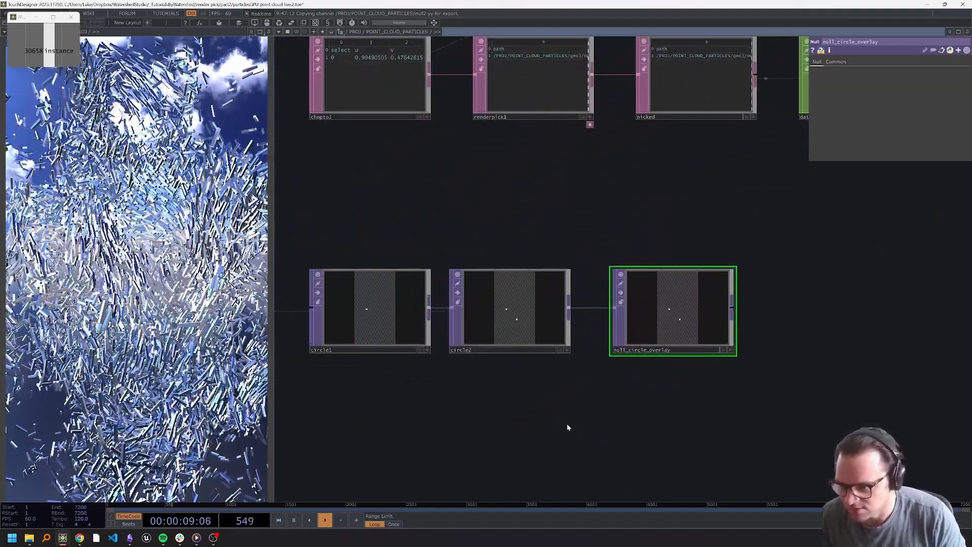
pyautogui.moveTo(500, 413); pyautogui.dragTo(661, 351)
pyautogui.press('Tab')
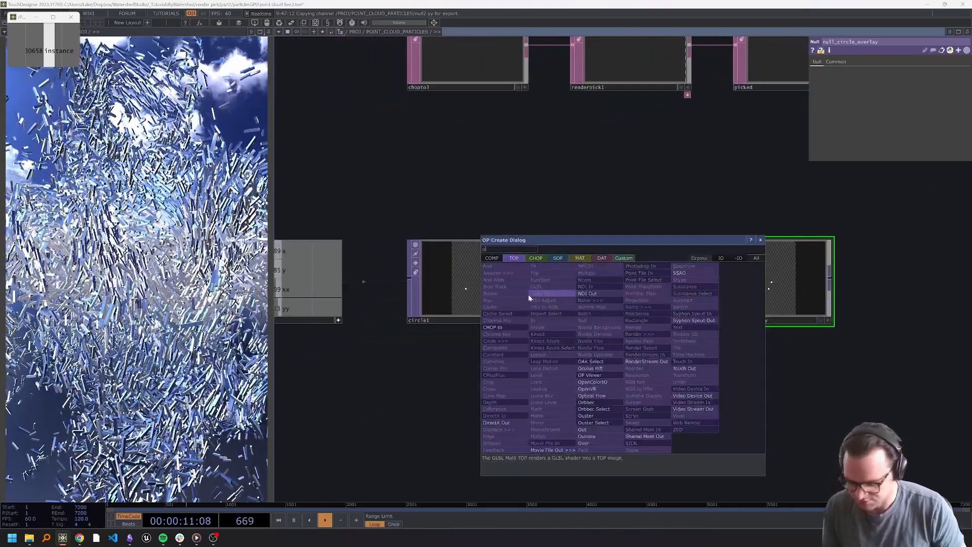
pyautogui.write('par')
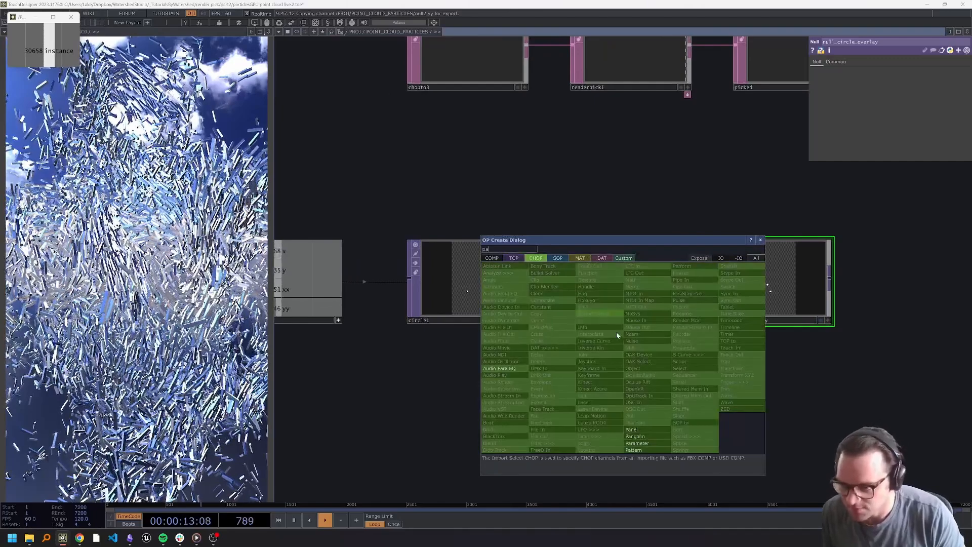
pyautogui.press('Return')
pyautogui.click(422, 388)
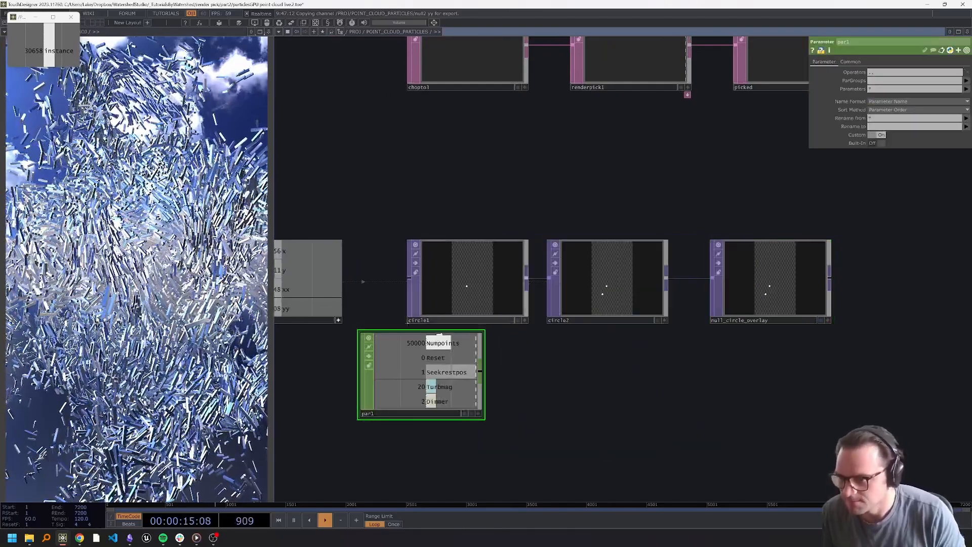
pyautogui.moveTo(446, 303); pyautogui.dragTo(493, 369)
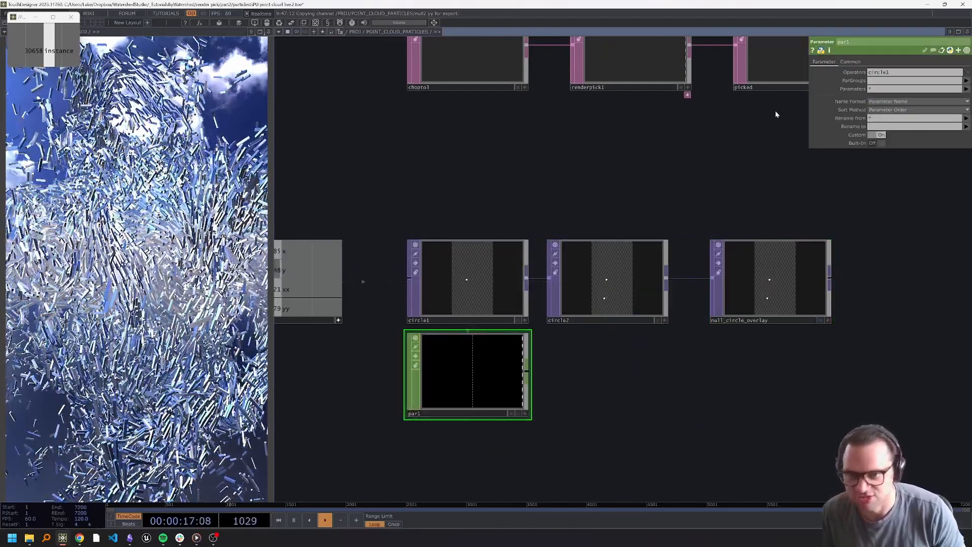
# Set par1 to read only circle1's built-in centerx and centery parameters, with custom parameters turned off
pyautogui.click(880, 144)
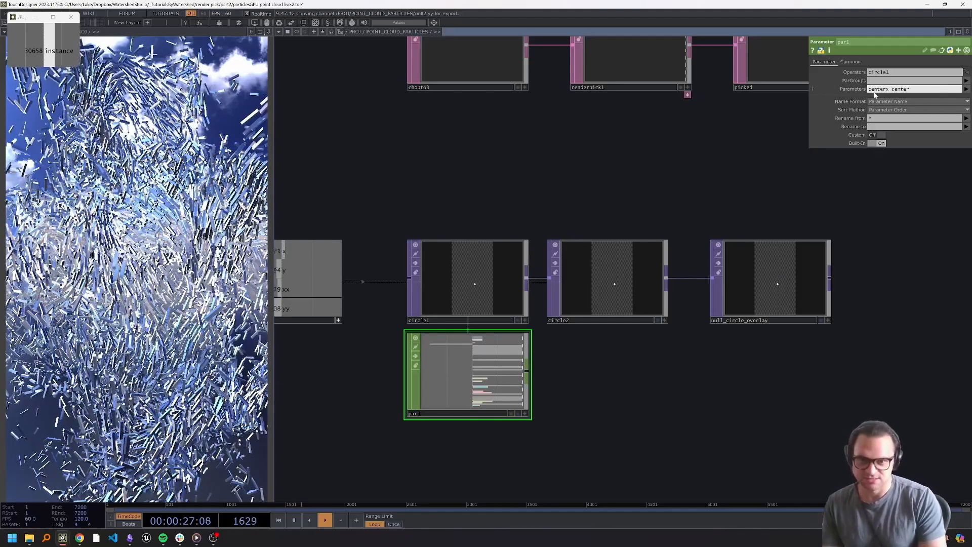
pyautogui.press('Return')
pyautogui.click(555, 393)
# Duplicate par1, place the copy beneath the original and set circle2 as its source operator
pyautogui.hotkey('ctrl', 'c')
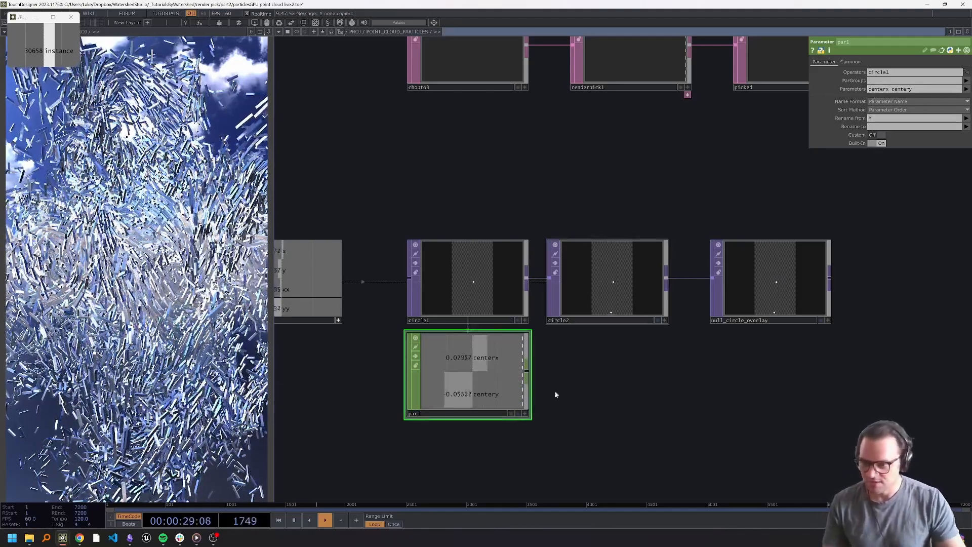
pyautogui.hotkey('ctrl', 'v')
pyautogui.moveTo(509, 470); pyautogui.dragTo(649, 378)
pyautogui.moveTo(618, 298); pyautogui.dragTo(490, 488)
pyautogui.moveTo(665, 408); pyautogui.dragTo(697, 323)
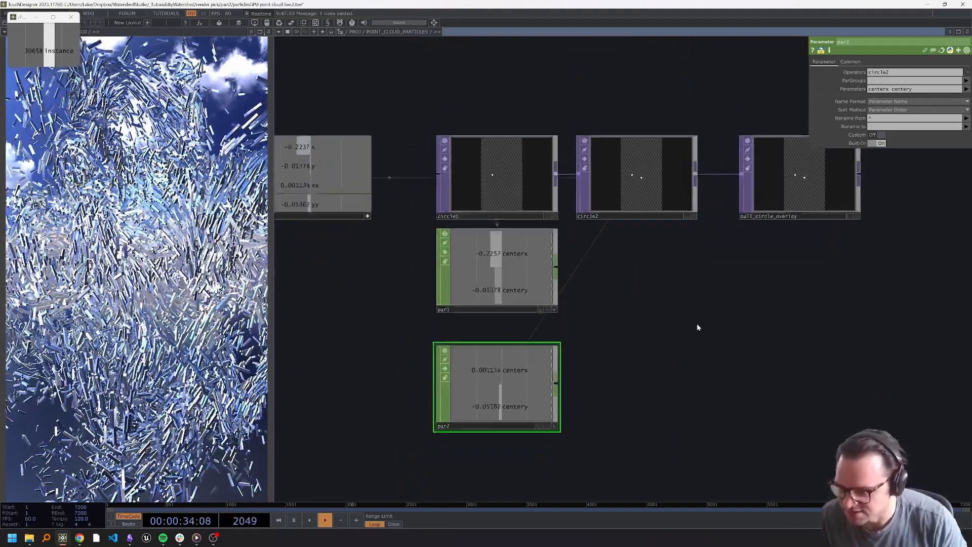
# Feed par1 and par2 into a new Join CHOP placed beside them
pyautogui.rightClick(557, 273)
pyautogui.write('joi')
pyautogui.press('Return')
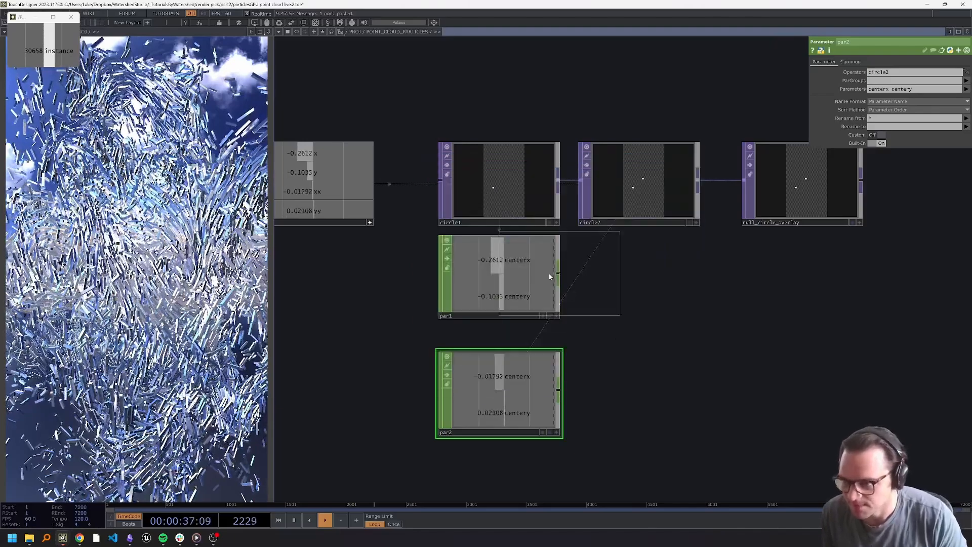
pyautogui.click(640, 368)
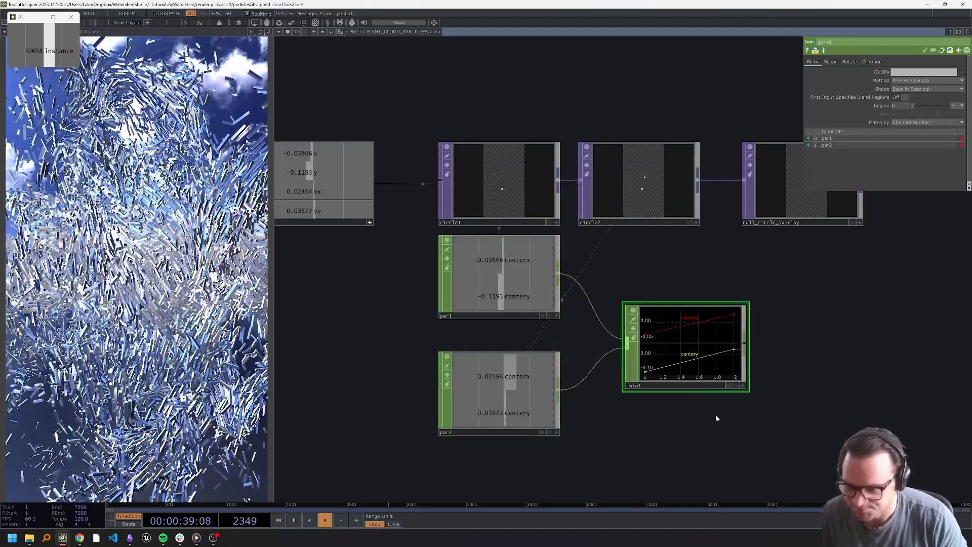
pyautogui.moveTo(632, 389); pyautogui.dragTo(734, 344)
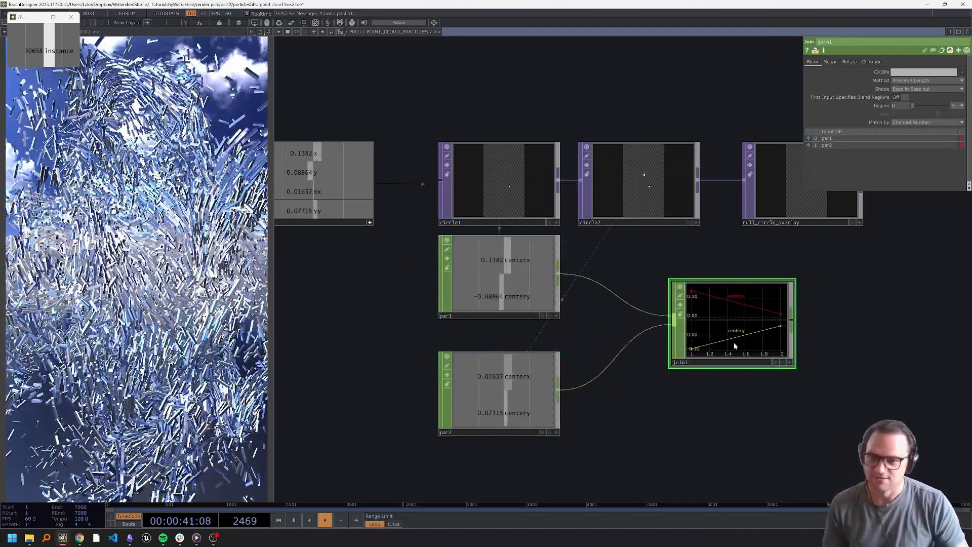
pyautogui.moveTo(781, 324); pyautogui.dragTo(736, 330)
# Attach a Rename CHOP to the Join CHOP's output and rename the channels to u v
pyautogui.rightClick(745, 324)
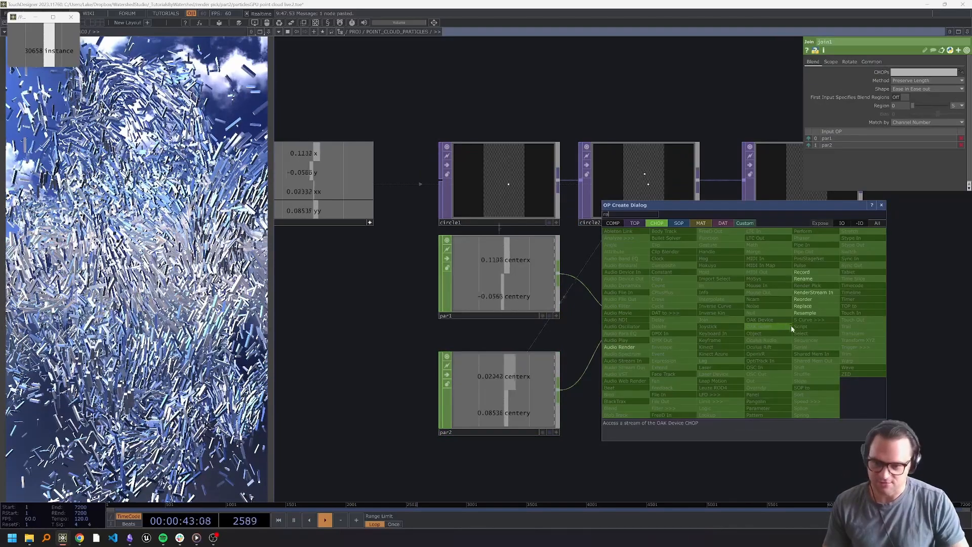
pyautogui.click(817, 298)
pyautogui.click(826, 324)
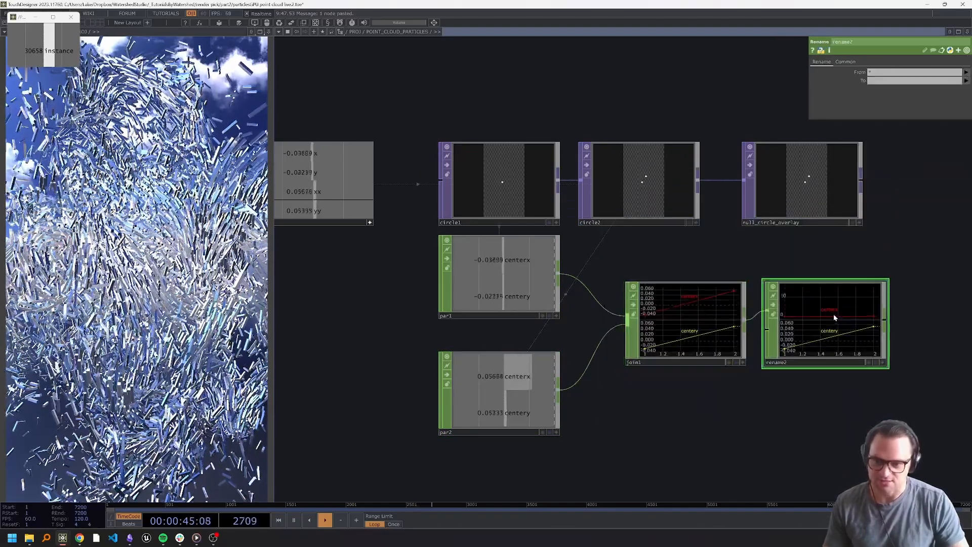
pyautogui.write('u v')
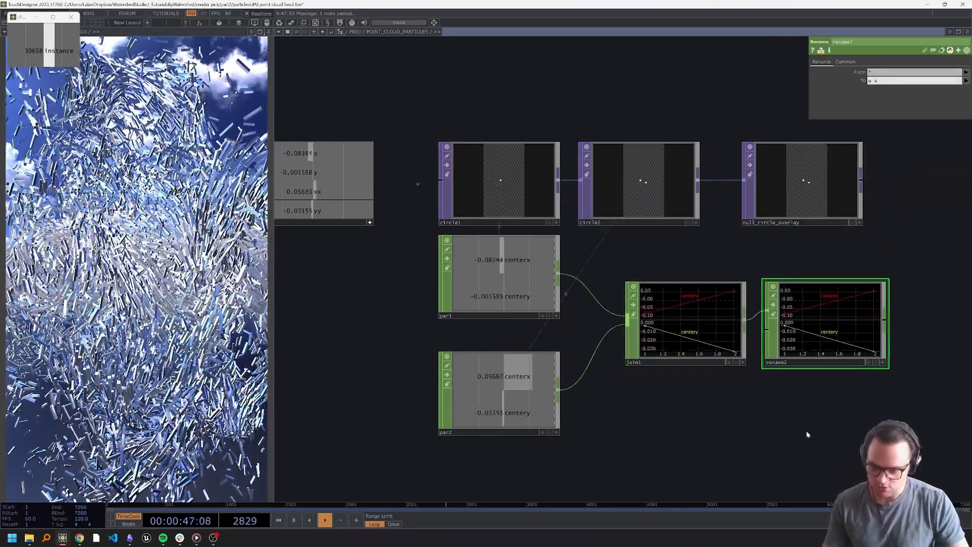
pyautogui.moveTo(798, 419); pyautogui.dragTo(654, 428)
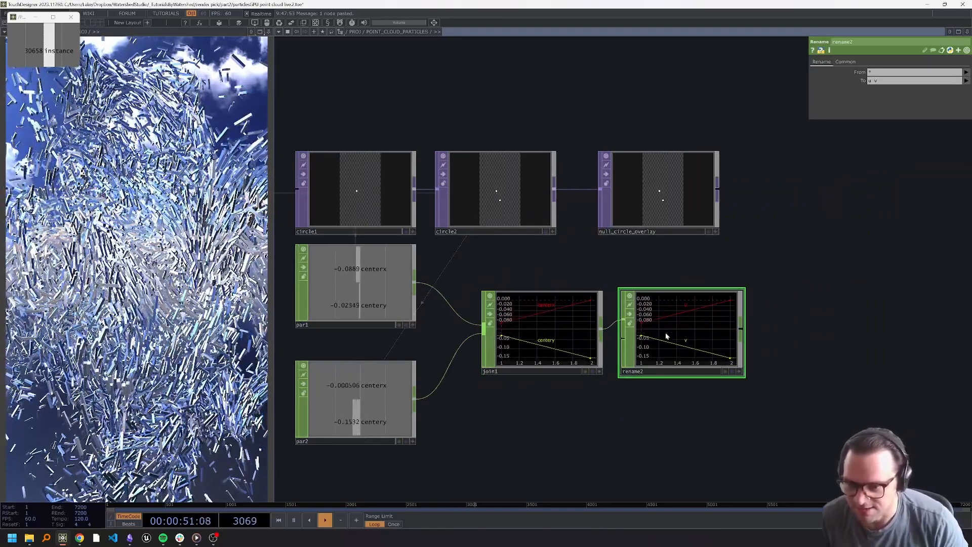
# Select the two Parameter CHOPs with the Join and Rename CHOPs and move them farther below the circles
pyautogui.scroll(-5, 585, 298)
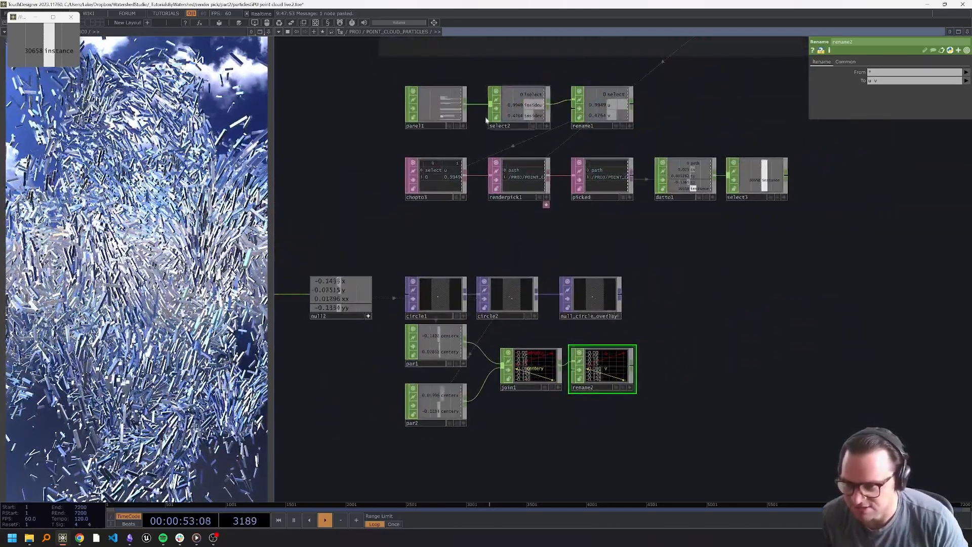
pyautogui.moveTo(712, 243); pyautogui.dragTo(756, 207)
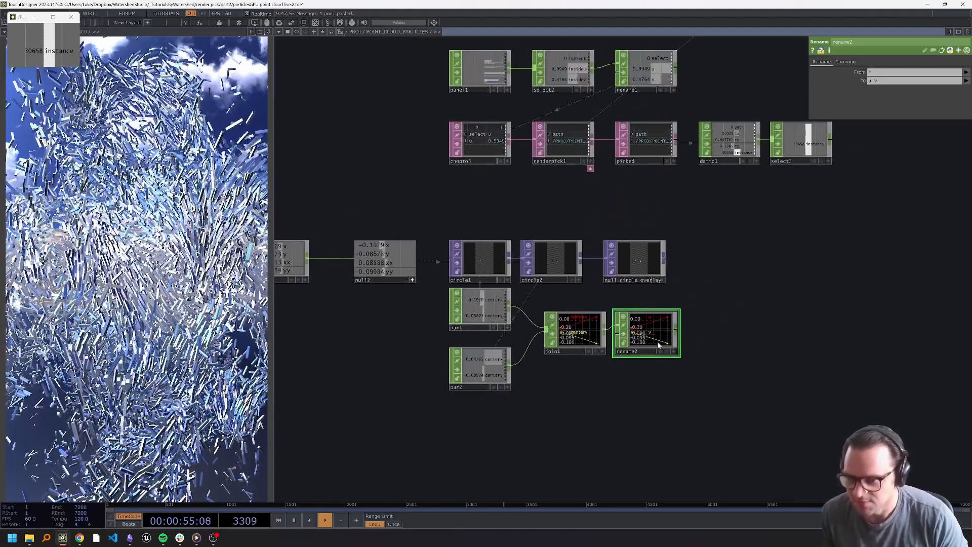
pyautogui.scroll(5, 659, 344)
pyautogui.scroll(-4, 668, 304)
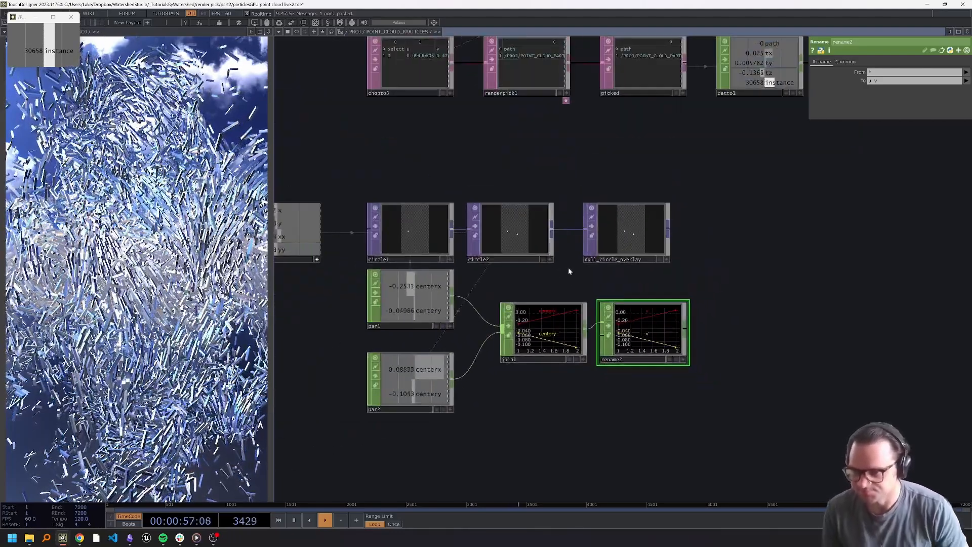
pyautogui.moveTo(568, 269); pyautogui.dragTo(584, 268)
pyautogui.moveTo(707, 416); pyautogui.dragTo(451, 293, button='right')
pyautogui.moveTo(451, 292); pyautogui.dragTo(452, 343)
pyautogui.moveTo(492, 284); pyautogui.dragTo(548, 259)
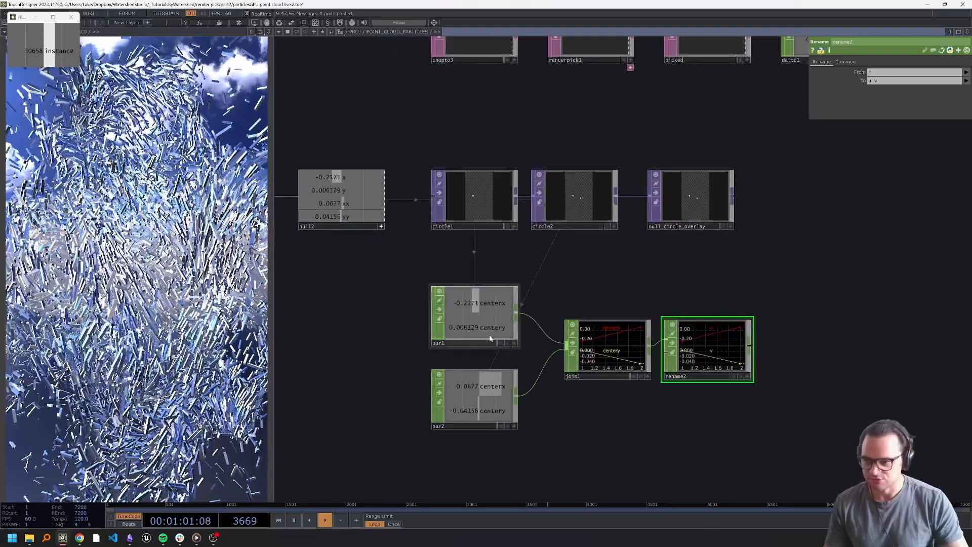
# Add fillalpha ahead of centerx and centery in par1's parameter list
pyautogui.click(491, 336)
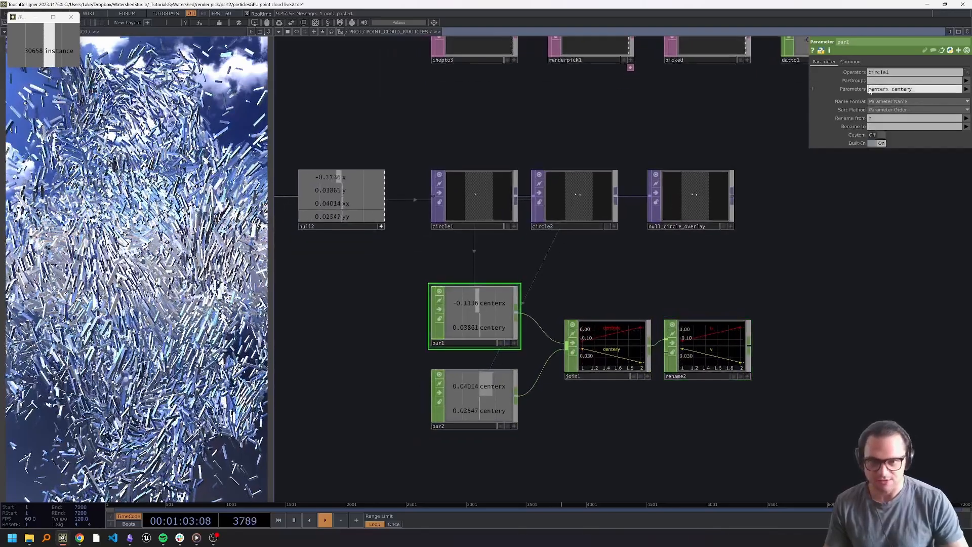
pyautogui.write('filla')
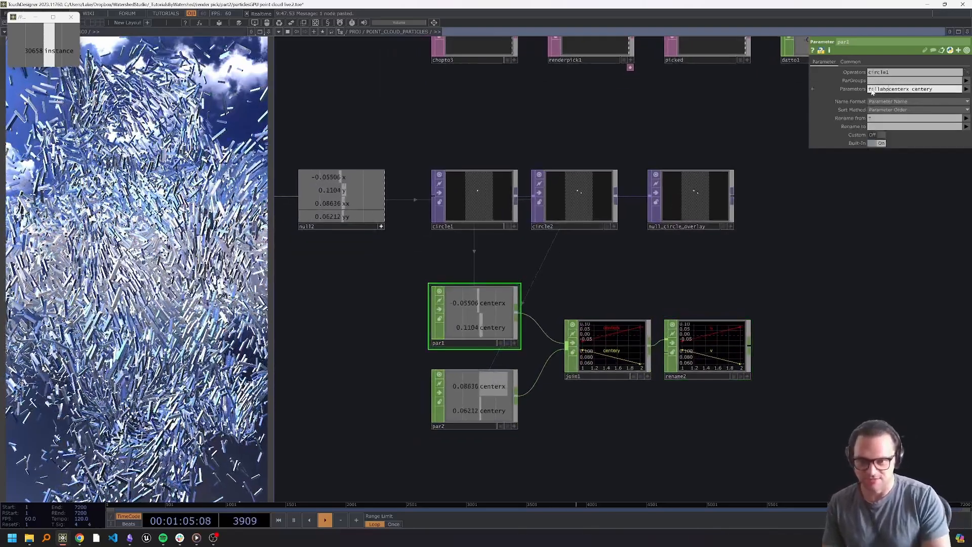
pyautogui.write('lpha')
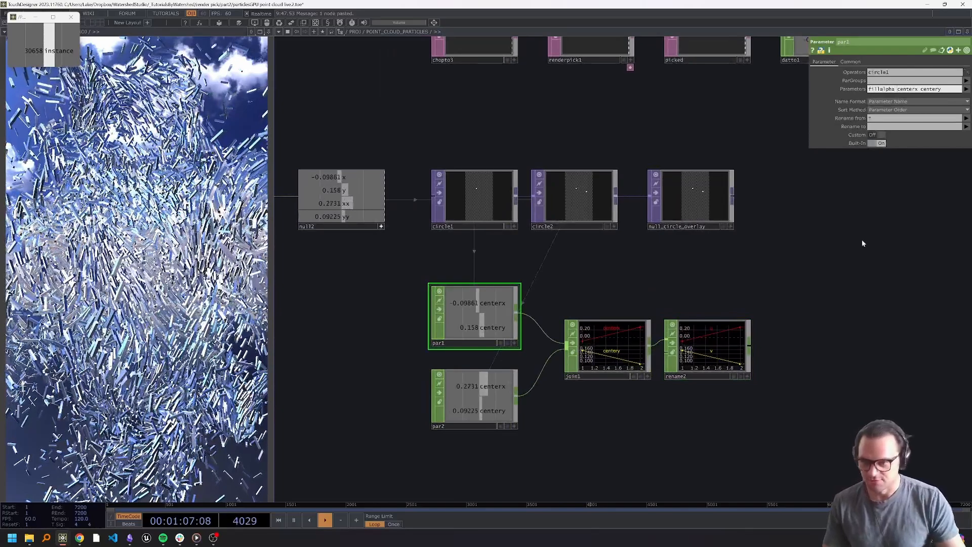
pyautogui.press('Return')
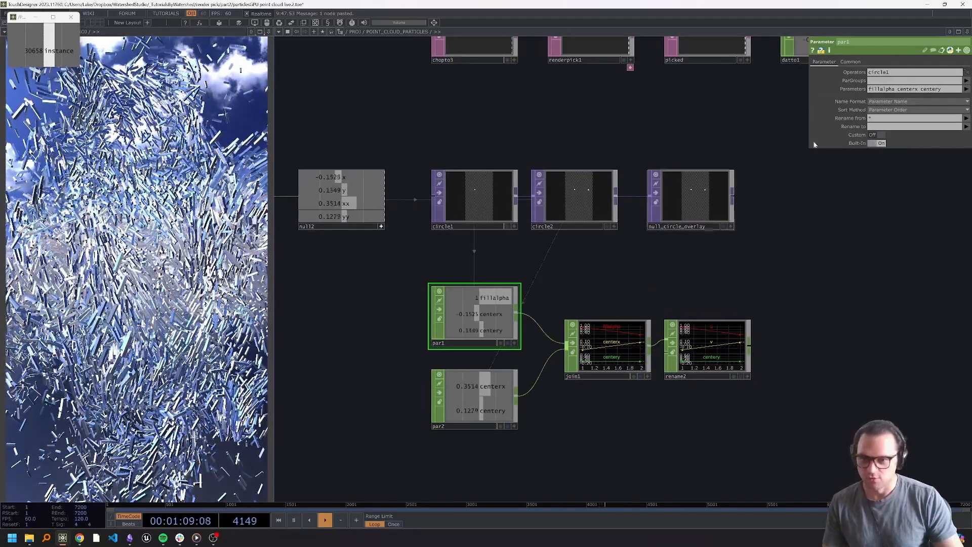
# Set par2's parameter list to fillalpha centerx centery
pyautogui.click(516, 382)
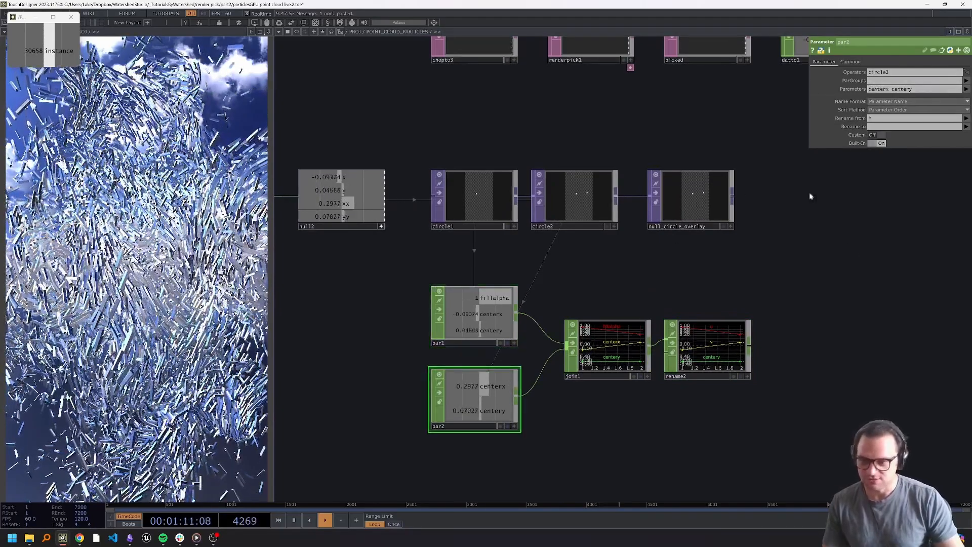
pyautogui.write('fillalpha')
pyautogui.click(878, 333)
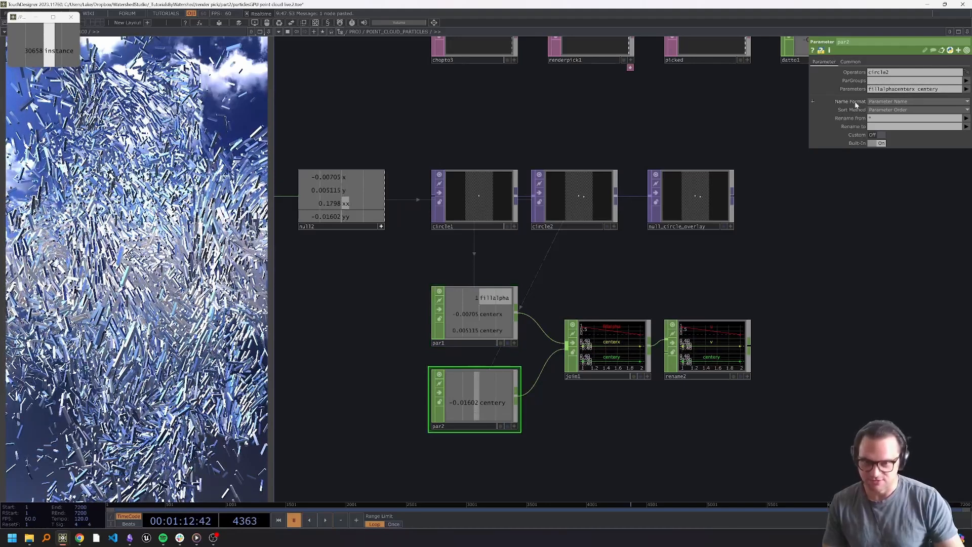
pyautogui.click(895, 90)
pyautogui.press('Return')
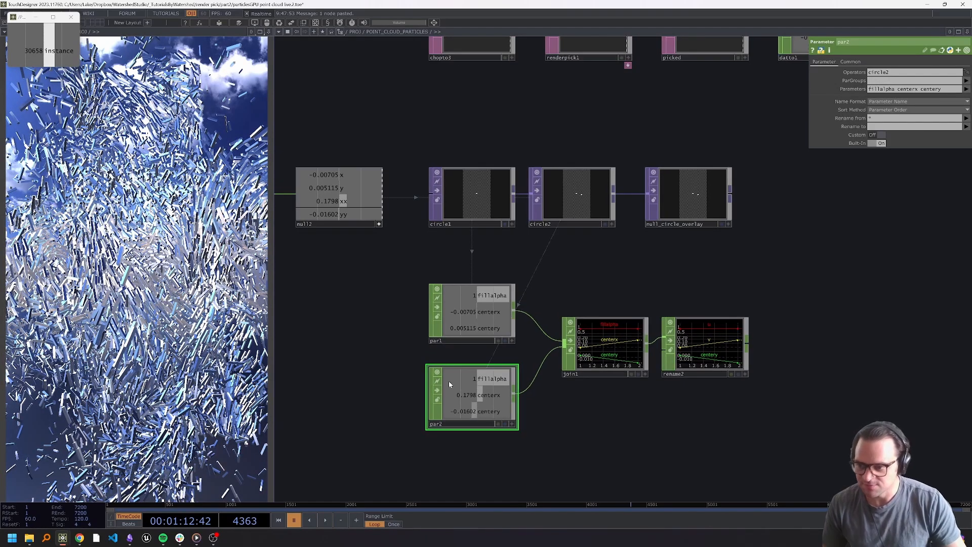
# Select par1 and resume the timeline playback
pyautogui.click(505, 308)
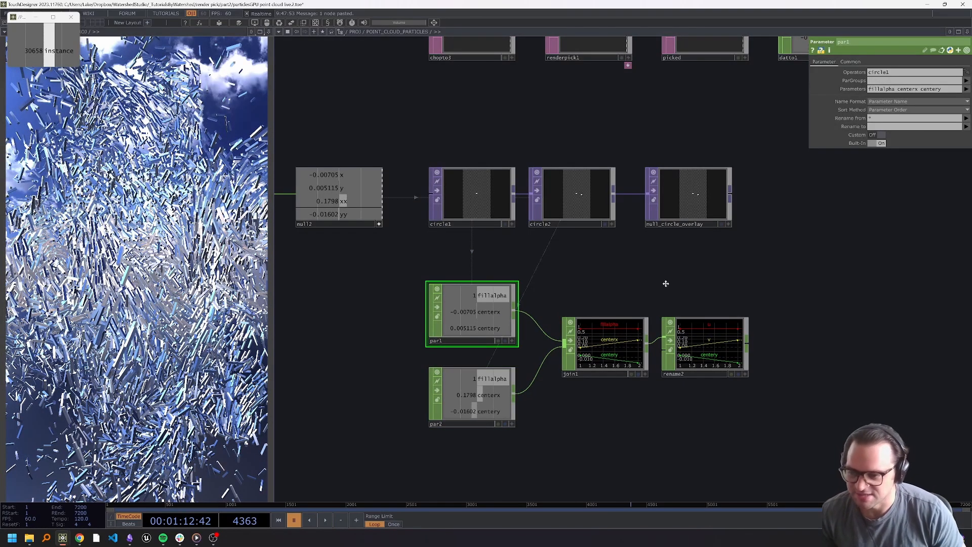
pyautogui.moveTo(666, 284); pyautogui.dragTo(658, 288)
pyautogui.press('space')
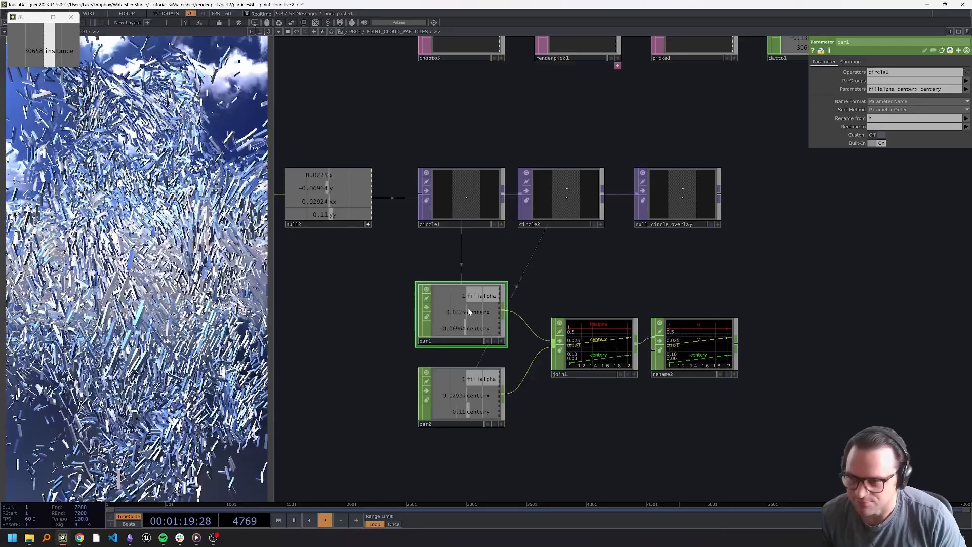
pyautogui.moveTo(644, 286); pyautogui.dragTo(695, 294)
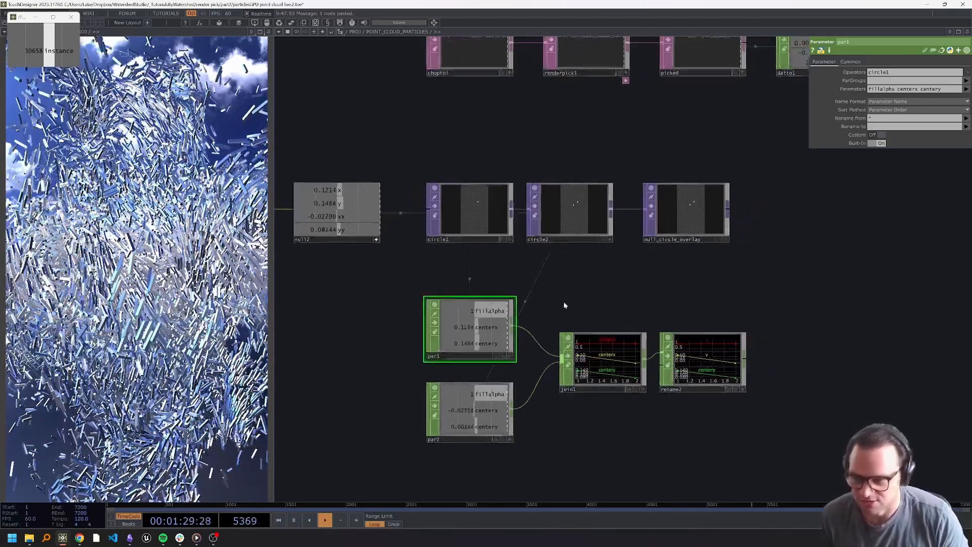
# Try a Constant CHOP next to par1 and delete it
pyautogui.press('Tab')
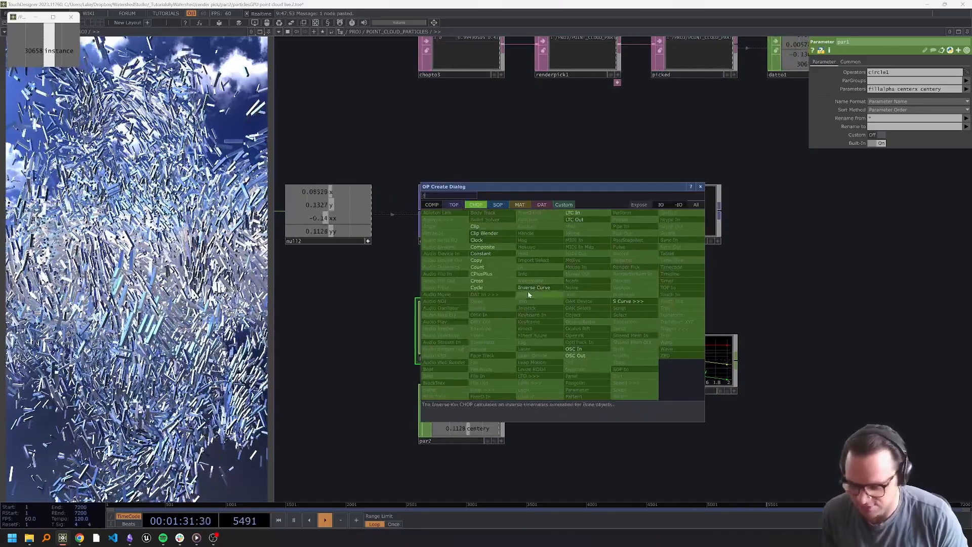
pyautogui.click(496, 253)
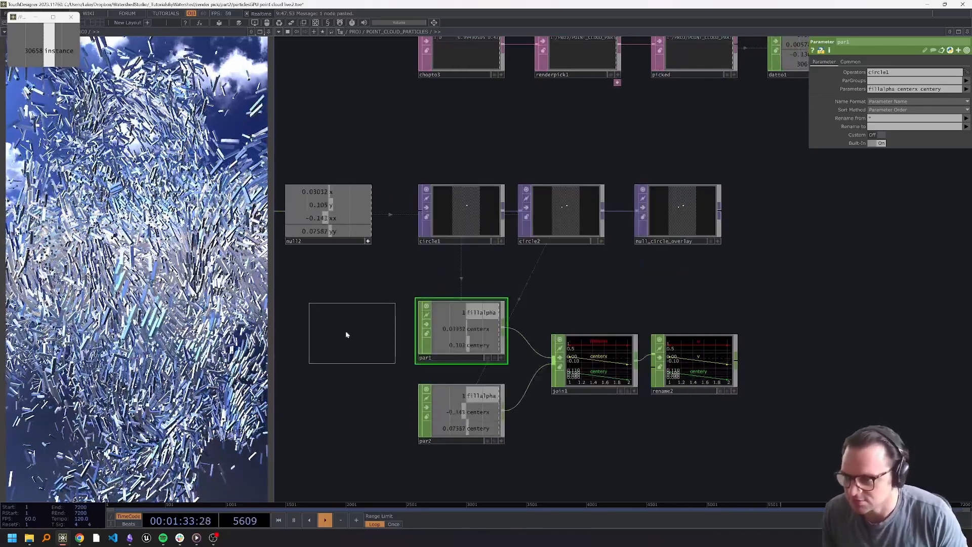
pyautogui.click(346, 330)
pyautogui.moveTo(382, 317); pyautogui.dragTo(455, 296)
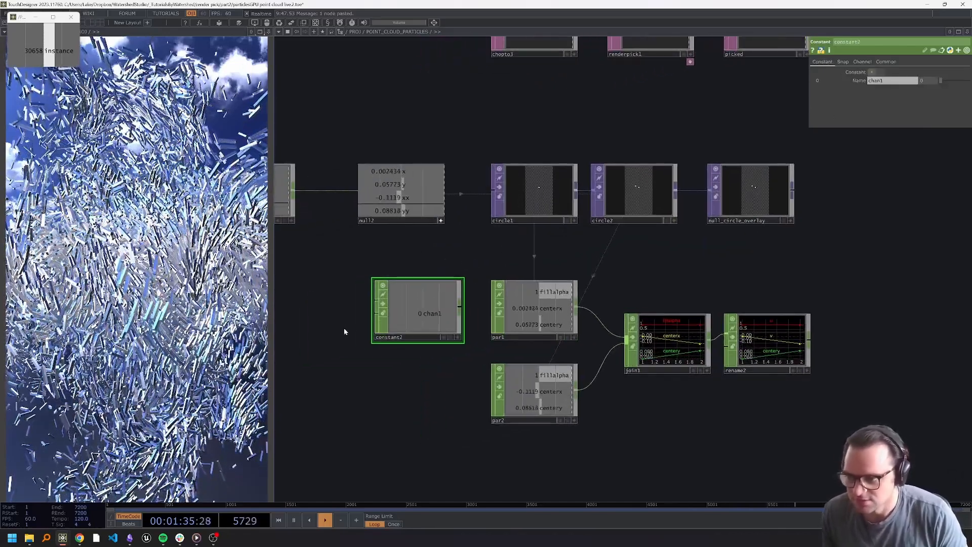
pyautogui.press('Delete')
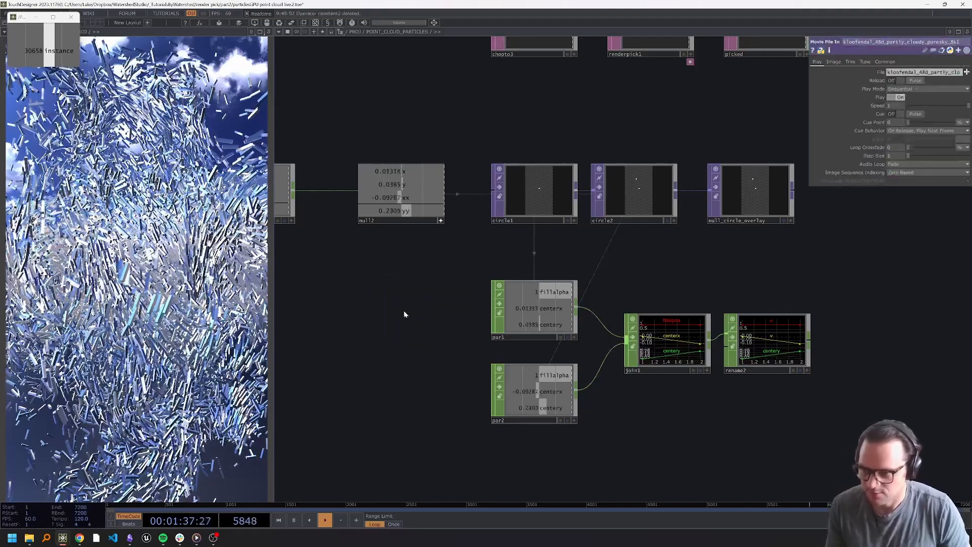
# Try a Pattern CHOP of type Constant next to par1 and delete it
pyautogui.press('Tab')
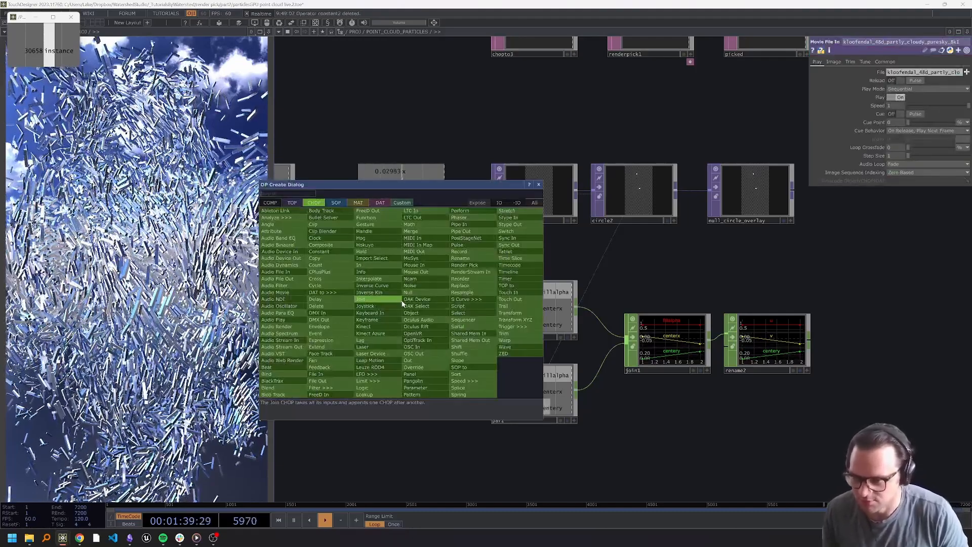
pyautogui.write('pa')
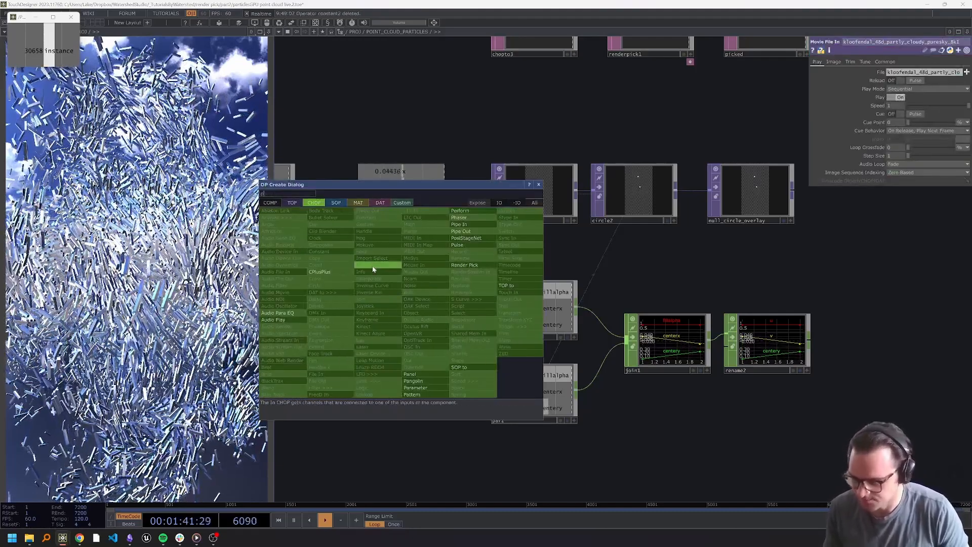
pyautogui.click(439, 394)
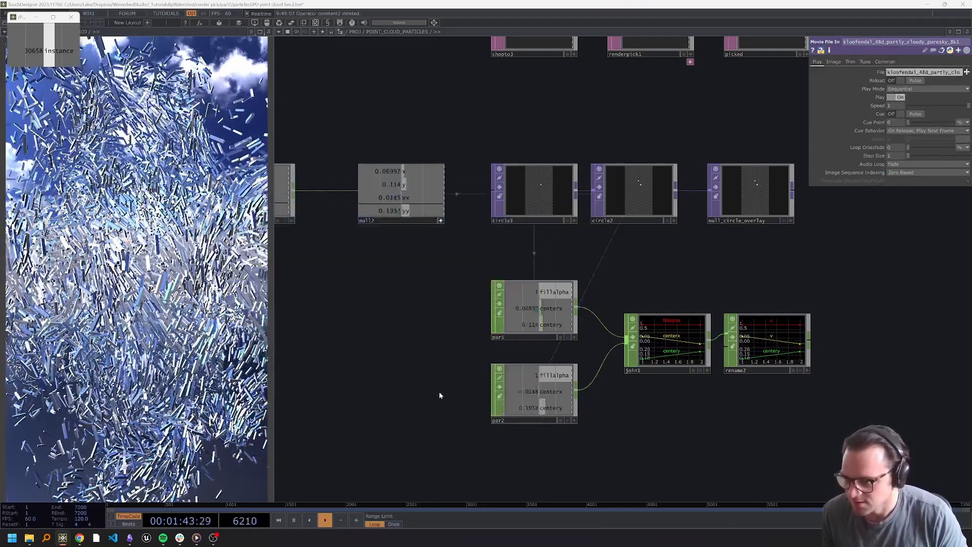
pyautogui.click(357, 297)
pyautogui.click(887, 72)
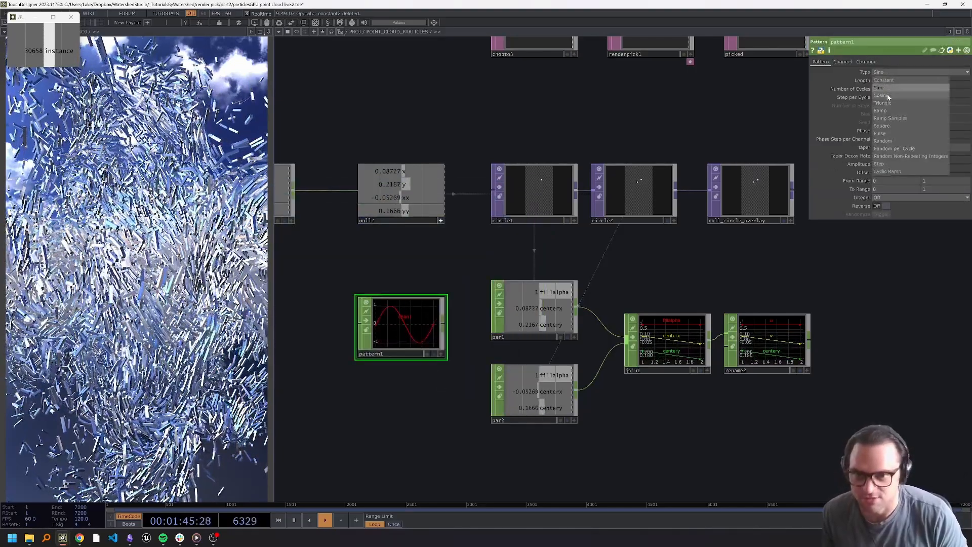
pyautogui.click(887, 94)
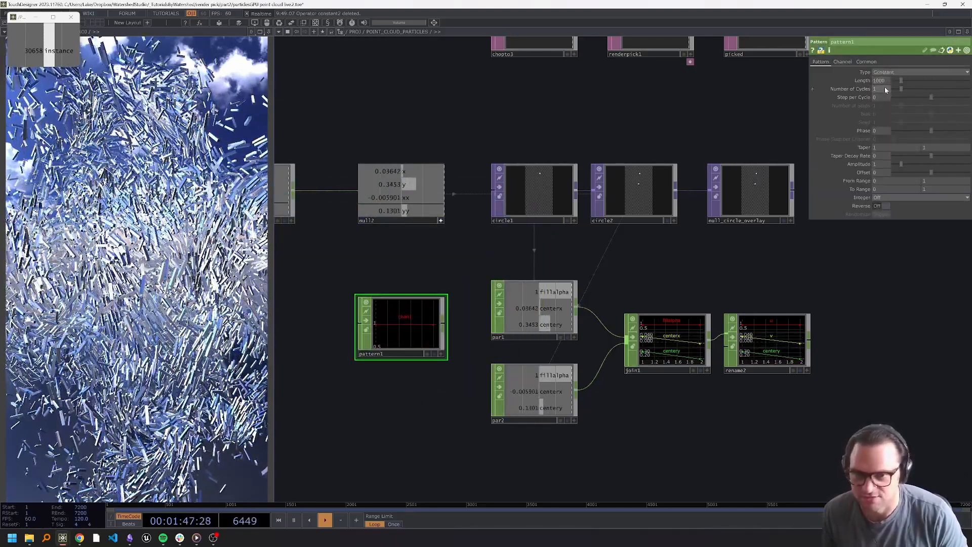
pyautogui.press('Delete')
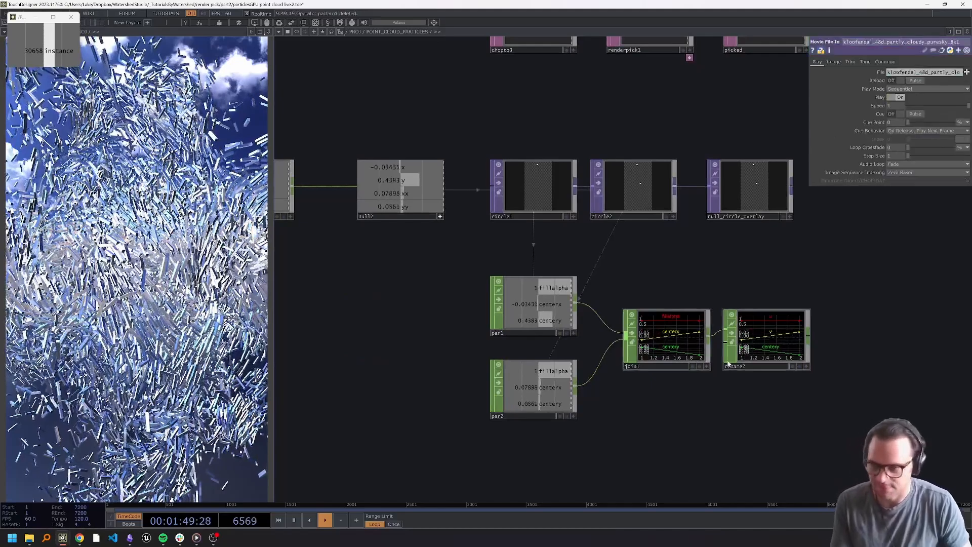
pyautogui.moveTo(603, 427); pyautogui.dragTo(472, 455)
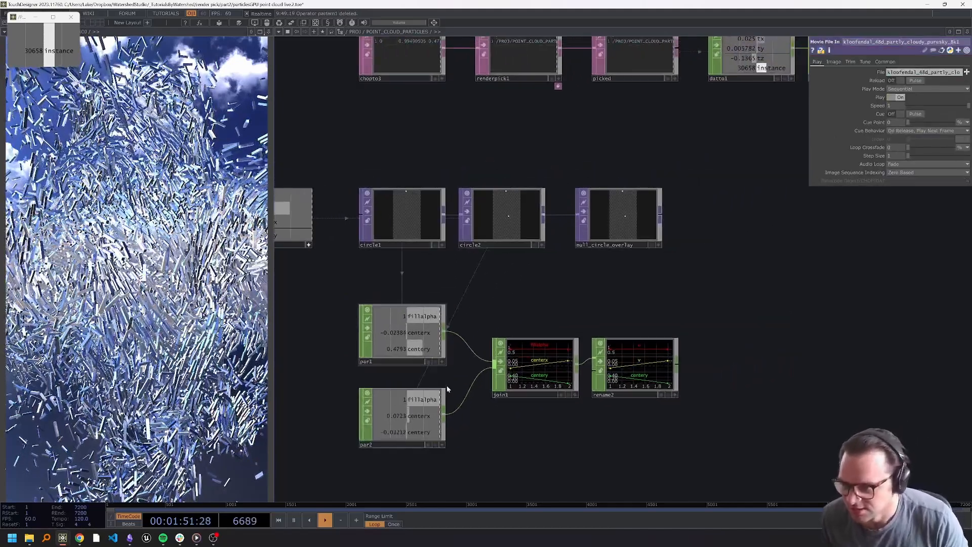
# Add a Null CHOP after rename2
pyautogui.click(618, 363)
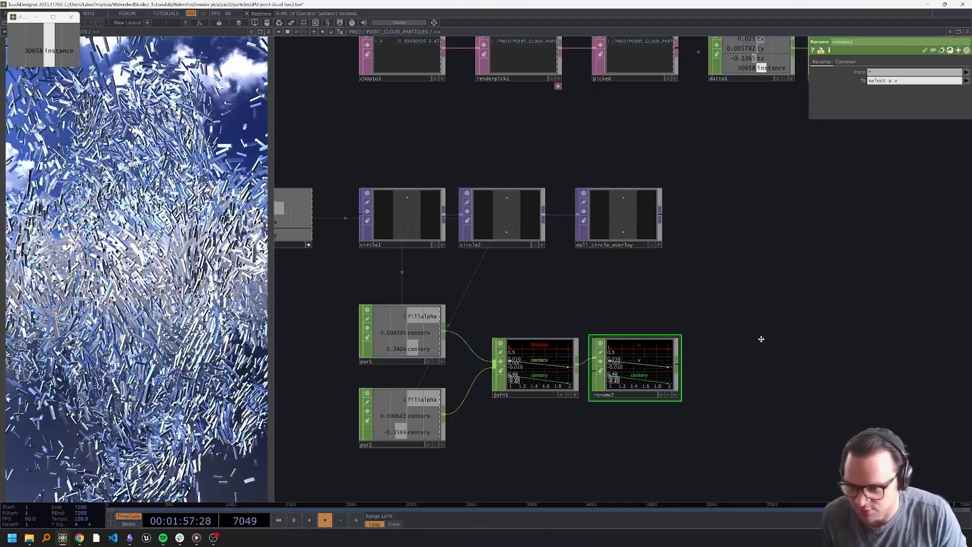
pyautogui.moveTo(761, 339); pyautogui.dragTo(763, 337)
pyautogui.moveTo(689, 340); pyautogui.dragTo(674, 339)
pyautogui.hotkey('alt', 'n')
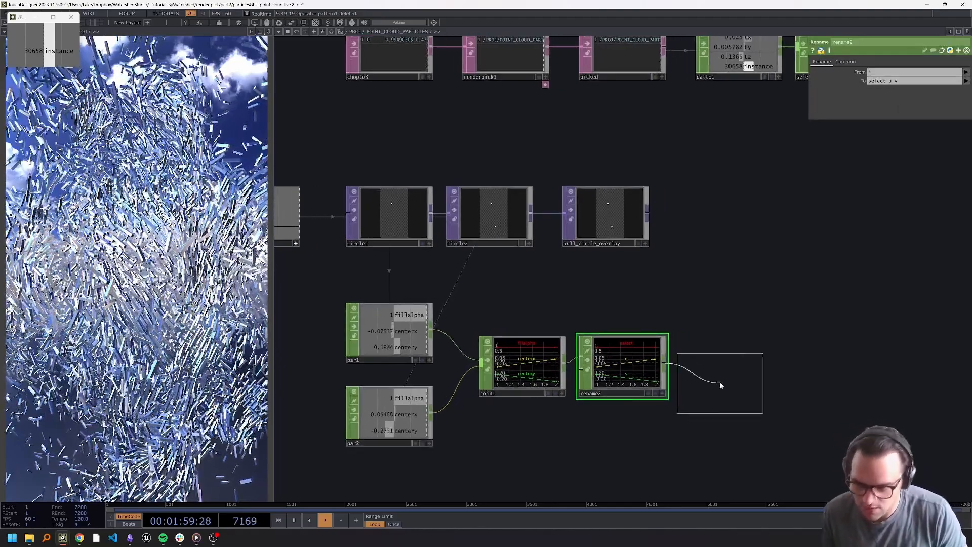
pyautogui.click(719, 362)
# Convert null3 to a table by adding a CHOP to DAT from its output
pyautogui.rightClick(767, 363)
pyautogui.click(744, 265)
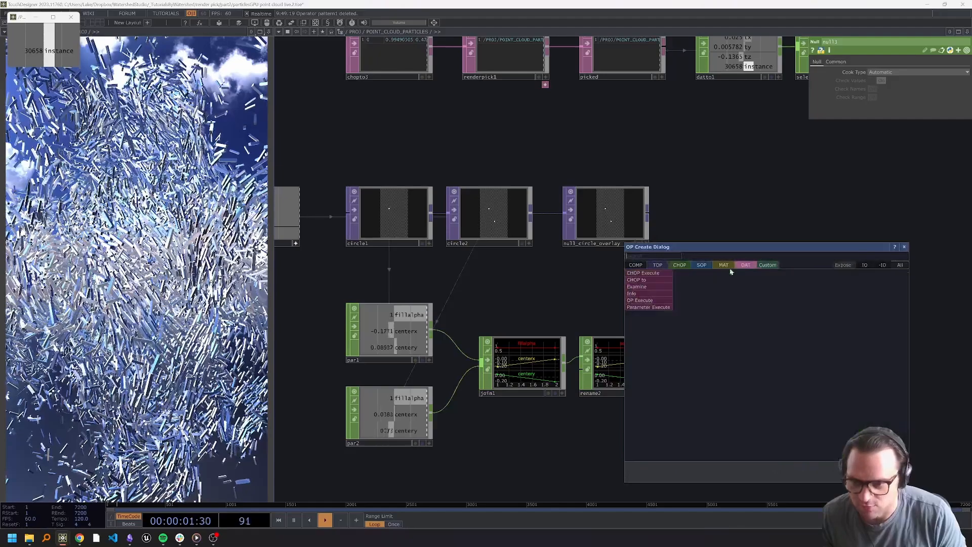
pyautogui.click(658, 280)
pyautogui.click(840, 370)
pyautogui.moveTo(780, 294); pyautogui.dragTo(685, 298)
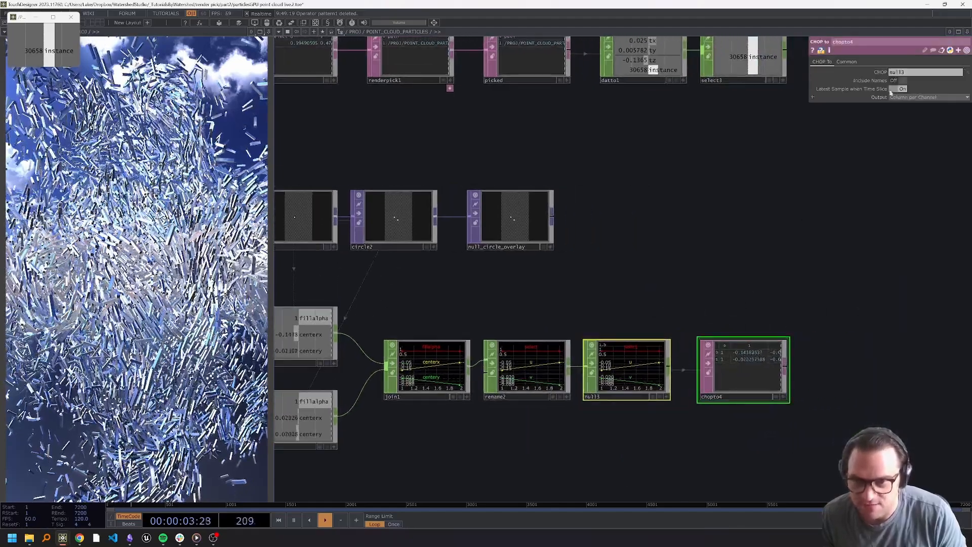
# Turn on Include Names for chopto4, and toggle Latest Sample when Time Slice off and back on
pyautogui.click(898, 81)
pyautogui.click(899, 90)
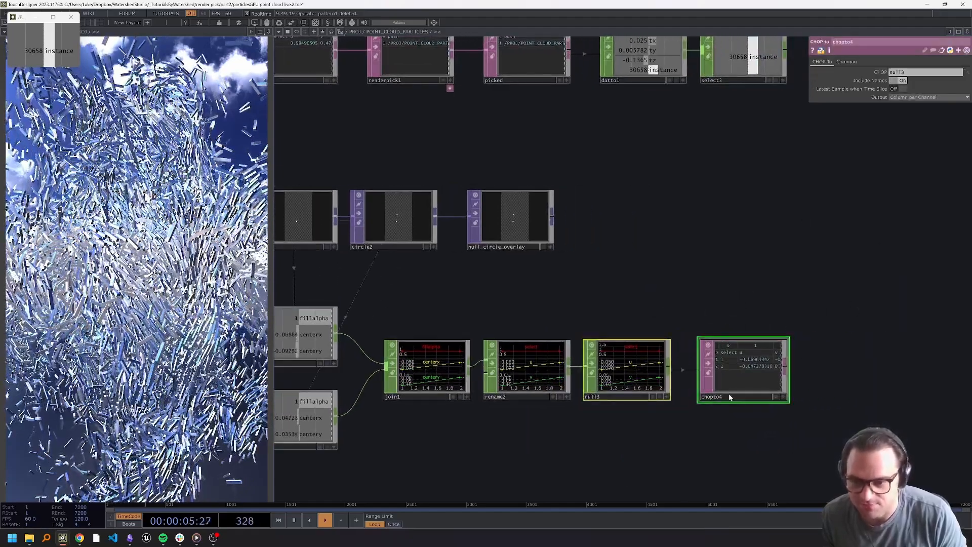
pyautogui.scroll(3, 729, 396)
pyautogui.click(901, 89)
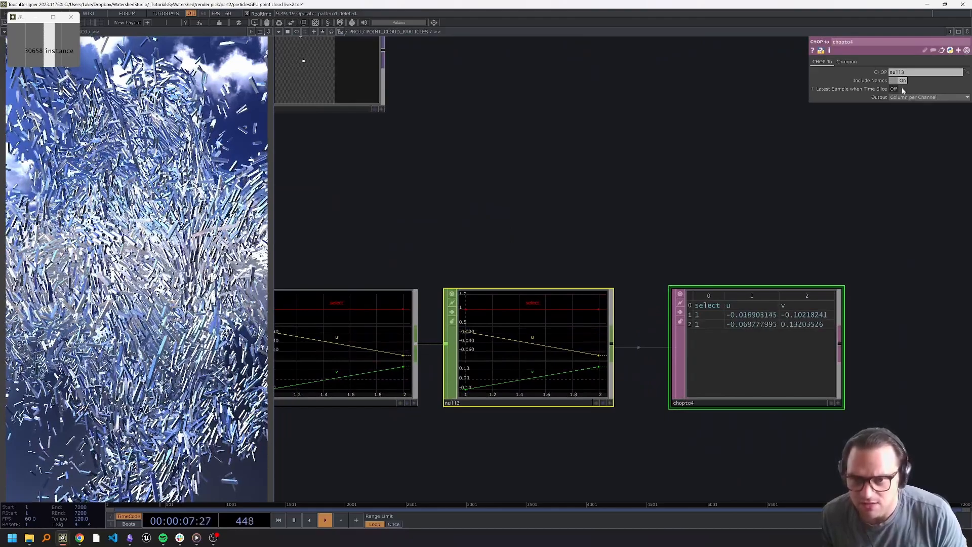
pyautogui.moveTo(919, 172); pyautogui.dragTo(856, 232)
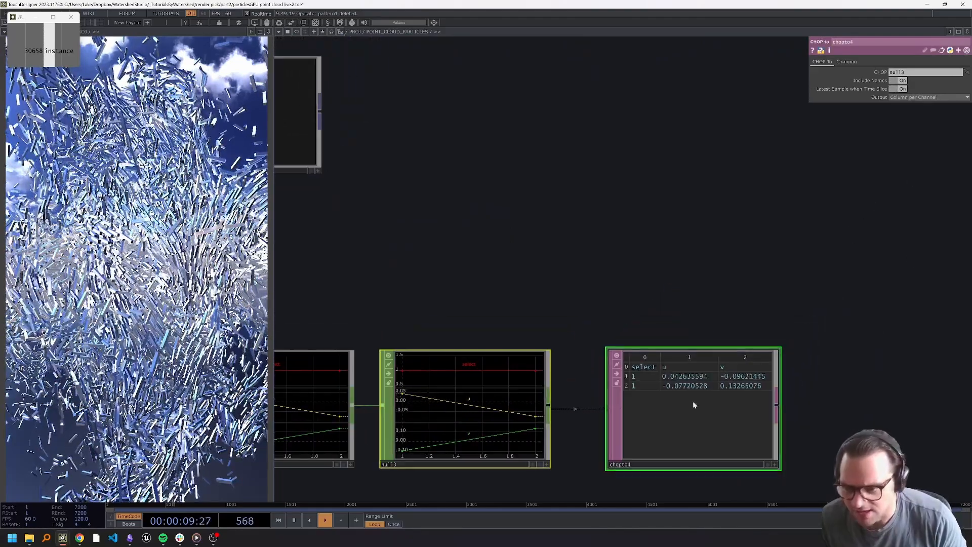
pyautogui.scroll(-4, 663, 424)
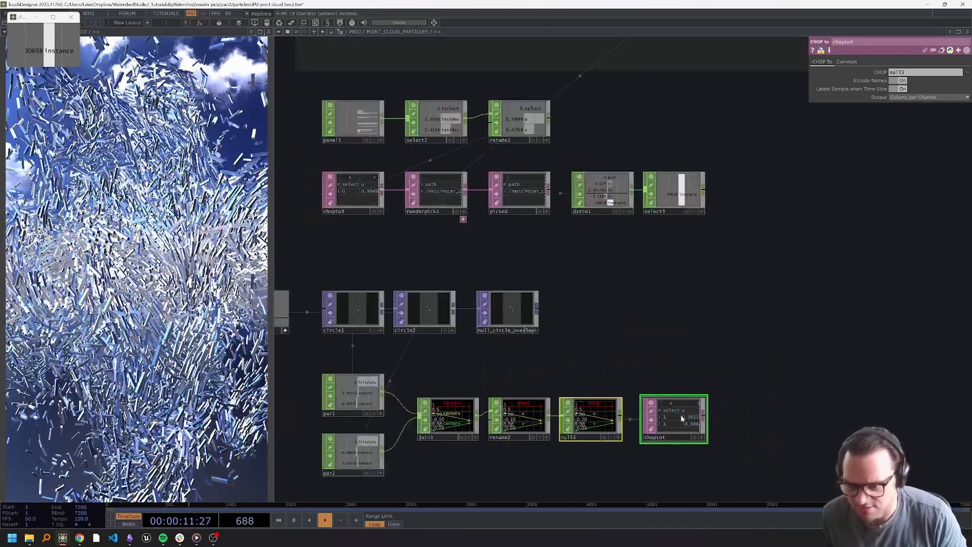
# Create a Select DAT named select_chopto4 that references chopto4, placed below the picked DAT
pyautogui.click(686, 426)
pyautogui.keyDown('ctrl'); pyautogui.keyDown('alt'); pyautogui.moveTo(686, 428); pyautogui.dragTo(526, 257); pyautogui.keyUp('alt'); pyautogui.keyUp('ctrl')
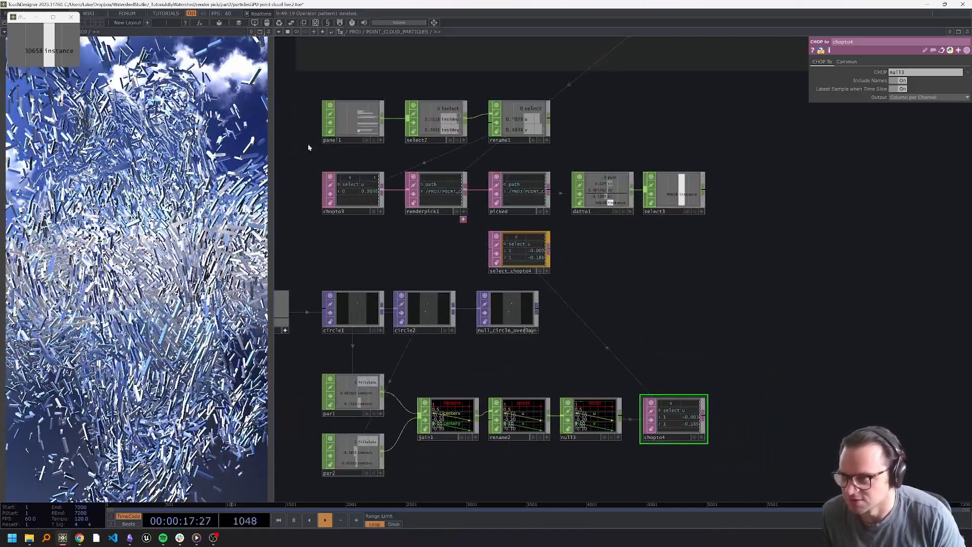
pyautogui.click(527, 252)
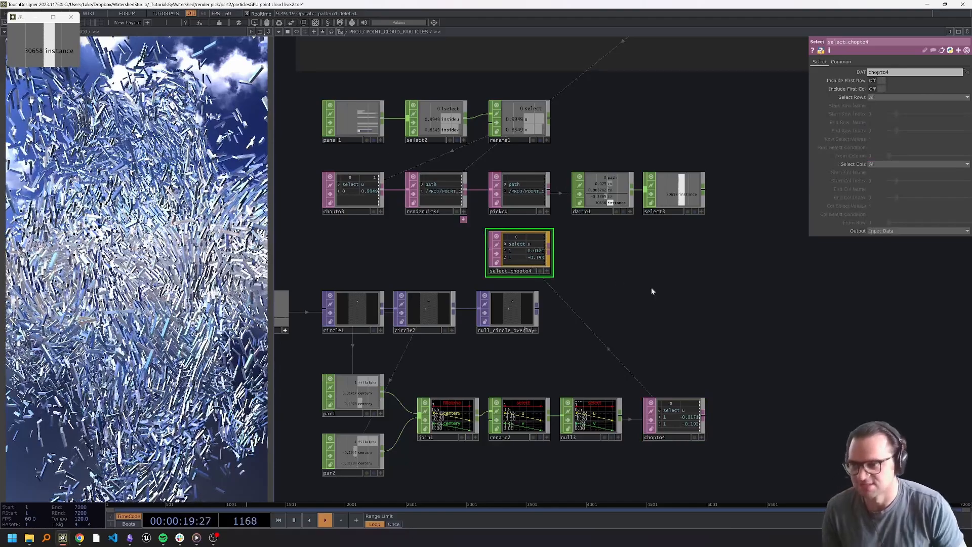
# Try a separate Select DAT above chopto4 and delete it
pyautogui.press('Tab')
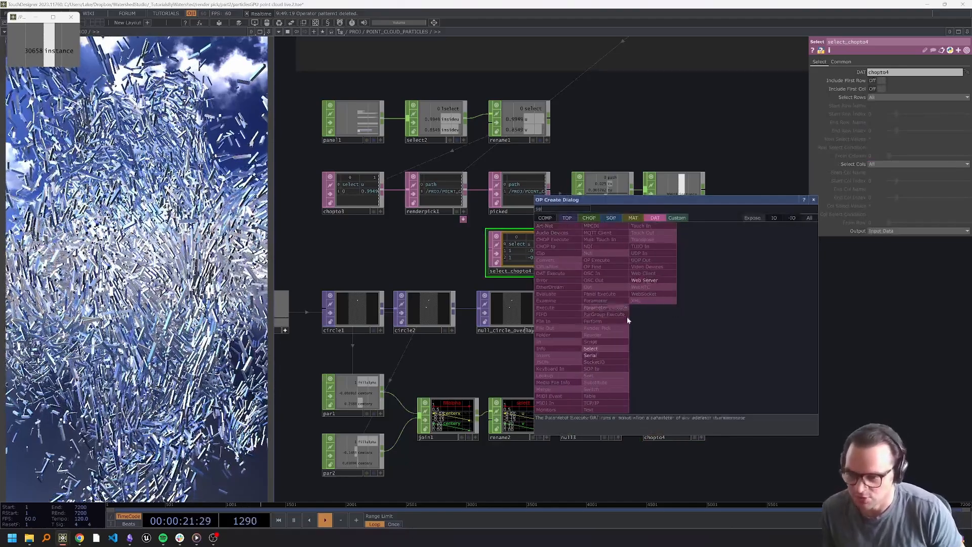
pyautogui.write('se')
pyautogui.click(623, 348)
pyautogui.click(663, 350)
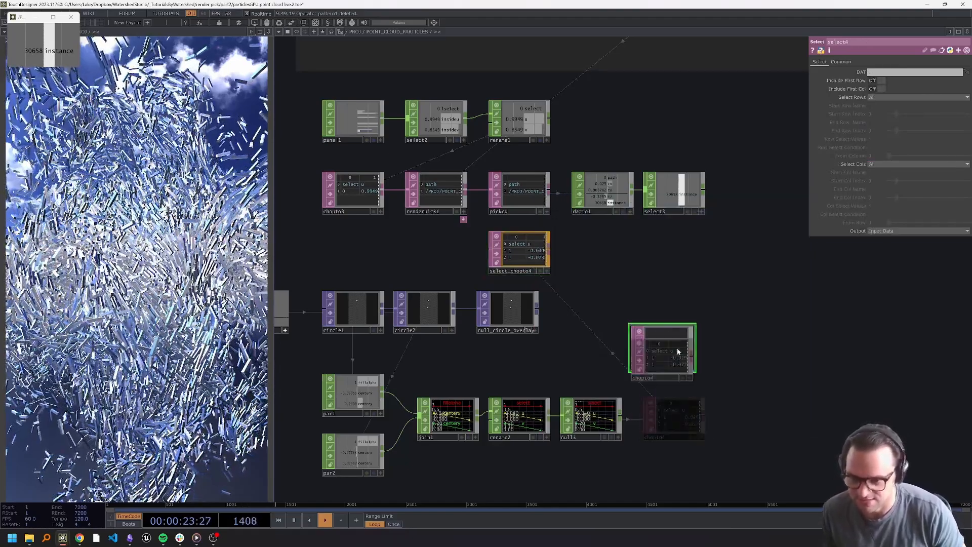
pyautogui.press('Delete')
# Move select_chopto4 directly beneath chopto3
pyautogui.scroll(3, 686, 314)
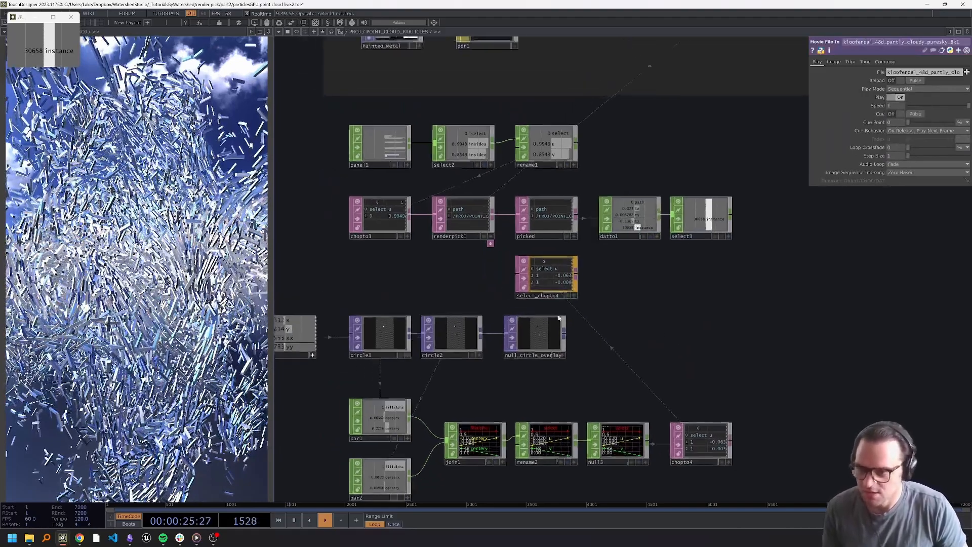
pyautogui.moveTo(683, 290); pyautogui.dragTo(444, 289)
pyautogui.moveTo(560, 275); pyautogui.dragTo(628, 331)
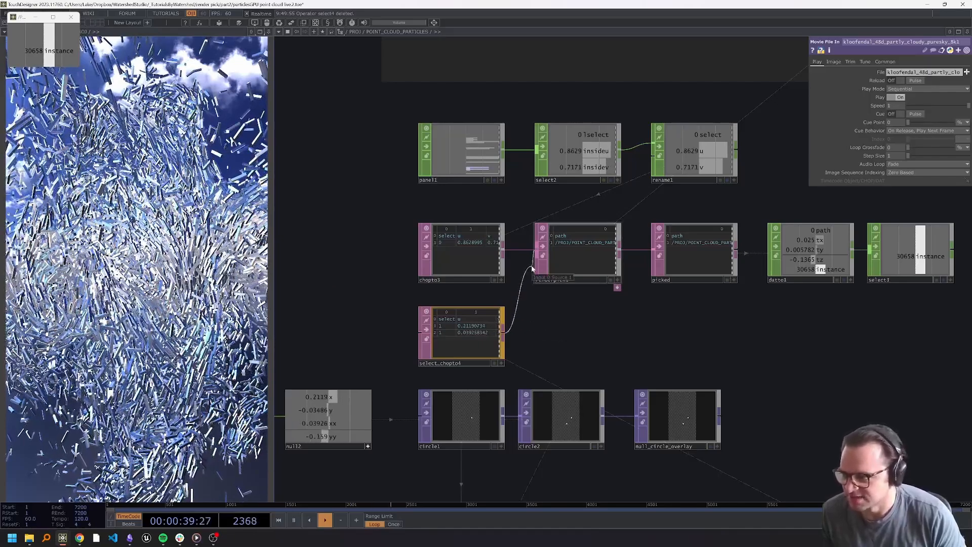
# Create a Select TOP named select_overlay that references null_circle_overlay, placed below render1 in the PBR Render network box
pyautogui.scroll(-5, 556, 329)
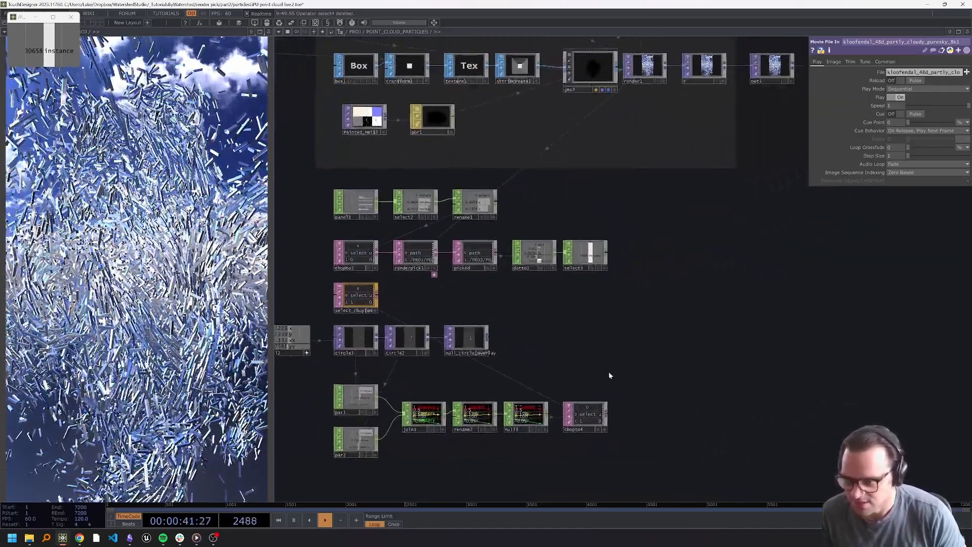
pyautogui.moveTo(463, 352); pyautogui.dragTo(627, 342)
pyautogui.scroll(-2, 727, 273)
pyautogui.moveTo(708, 299); pyautogui.dragTo(691, 370)
pyautogui.scroll(-2, 692, 370)
pyautogui.moveTo(634, 393); pyautogui.dragTo(649, 241)
pyautogui.moveTo(733, 302); pyautogui.dragTo(657, 379)
pyautogui.scroll(2, 657, 379)
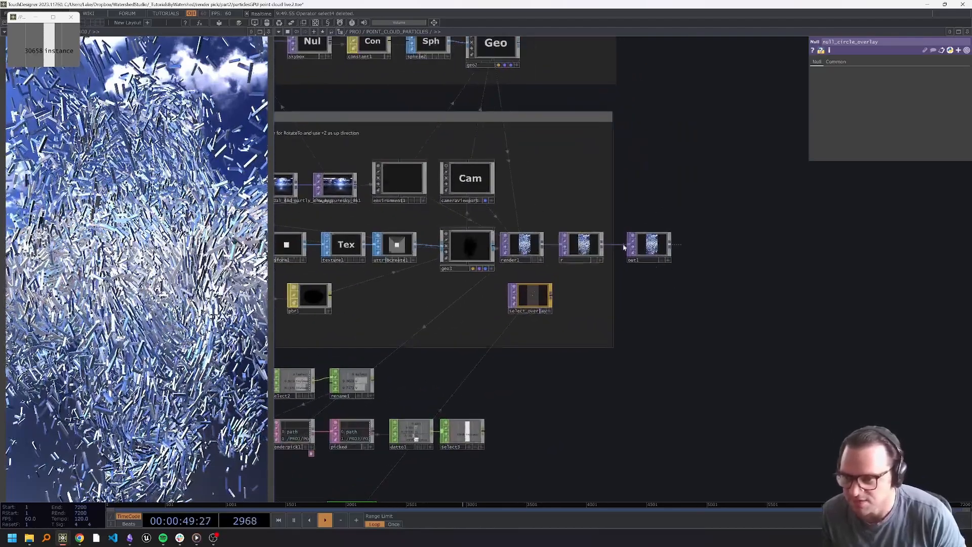
# Insert an Over TOP between r and out1 and feed select_overlay into it to composite the circles over the render
pyautogui.moveTo(614, 222); pyautogui.dragTo(731, 249)
pyautogui.rightClick(687, 266)
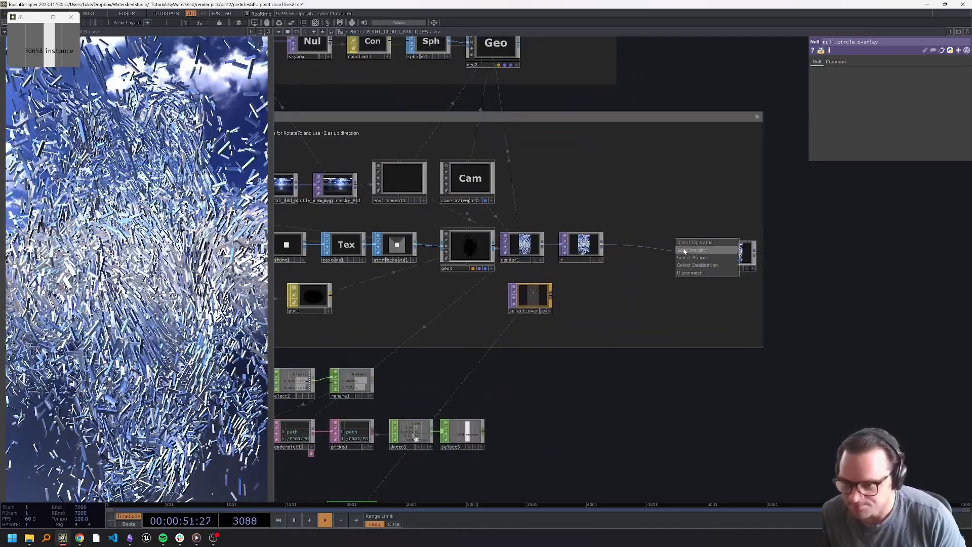
pyautogui.click(688, 243)
pyautogui.write('ove')
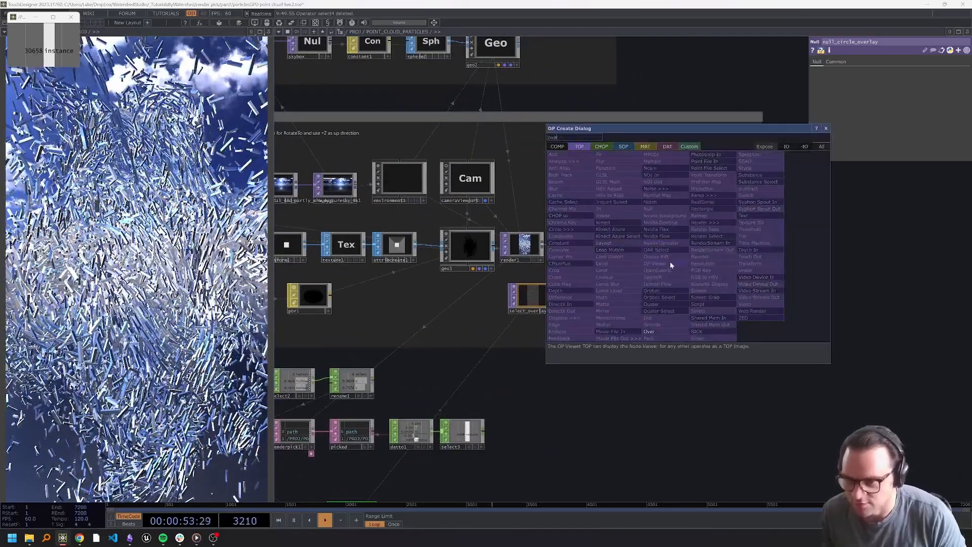
pyautogui.click(669, 333)
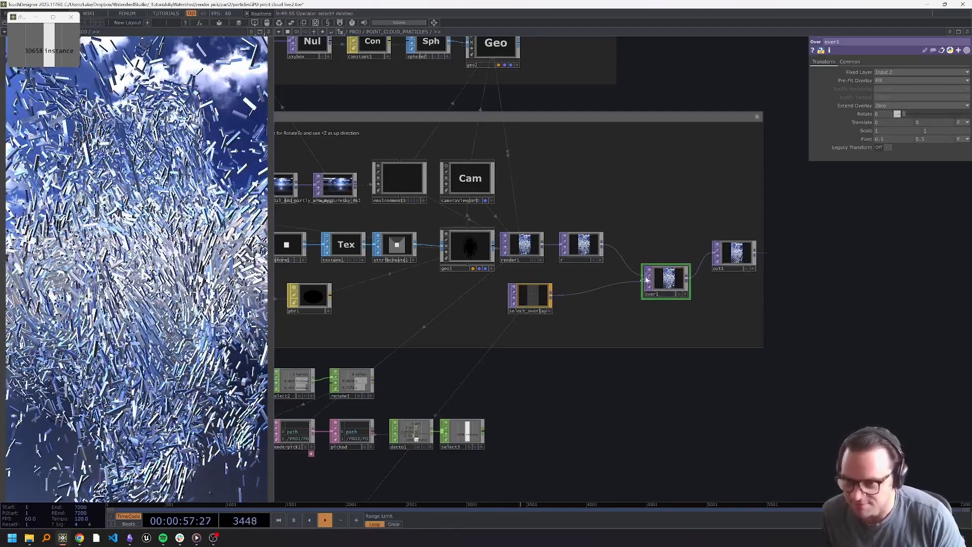
pyautogui.moveTo(667, 281); pyautogui.dragTo(669, 266)
pyautogui.moveTo(551, 294); pyautogui.dragTo(602, 278)
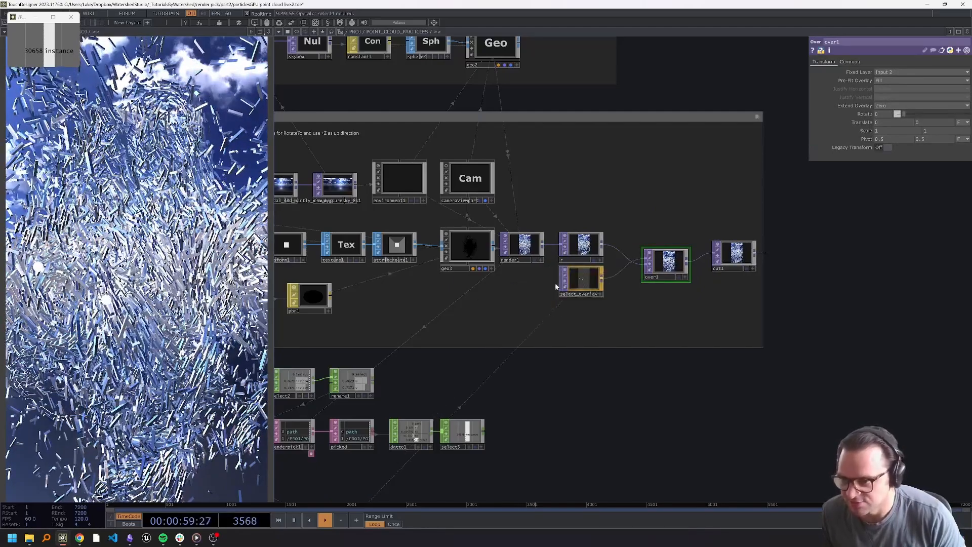
# Style circle1 and circle2 with a red fill color, a softness of 0.017 and a radius of 0.03
pyautogui.moveTo(368, 323); pyautogui.dragTo(571, 245)
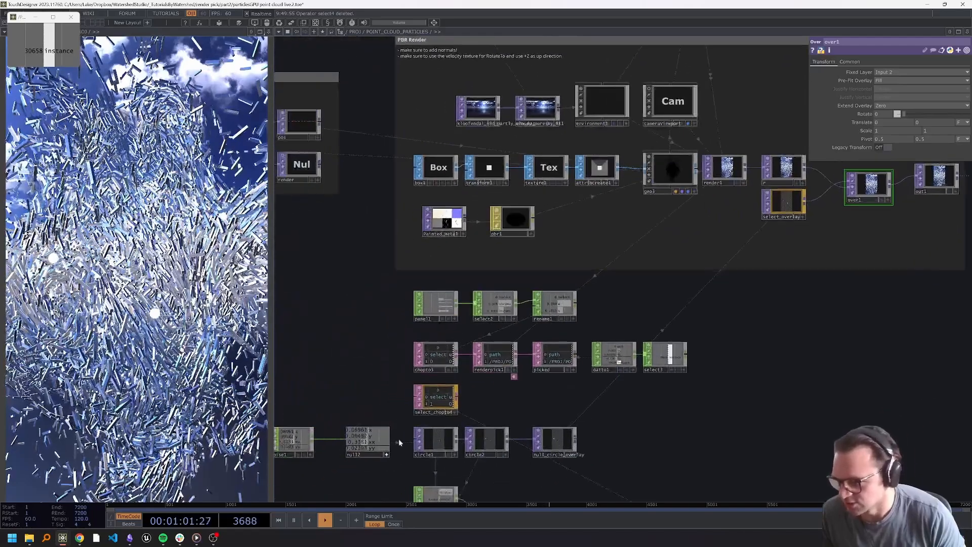
pyautogui.moveTo(421, 416); pyautogui.dragTo(432, 311)
pyautogui.click(453, 336)
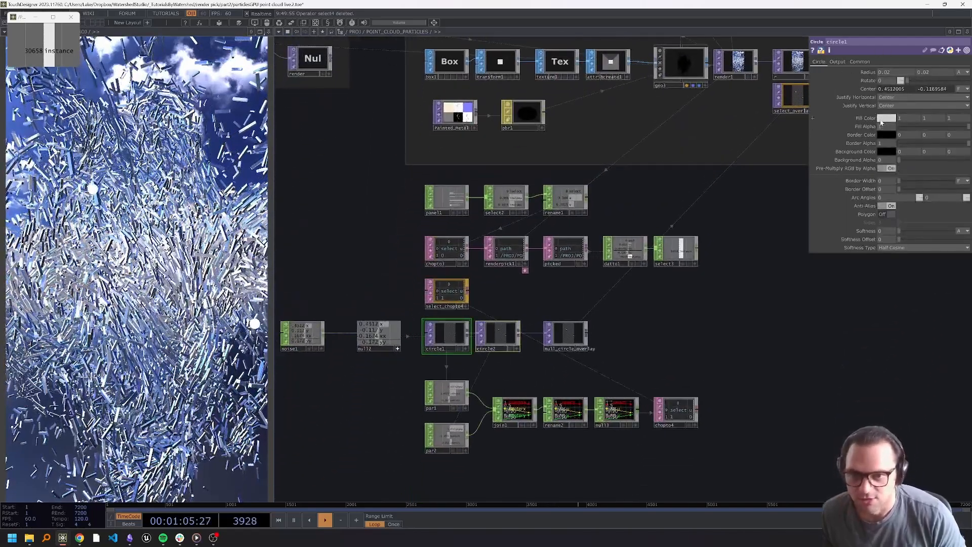
pyautogui.click(884, 119)
pyautogui.click(874, 92)
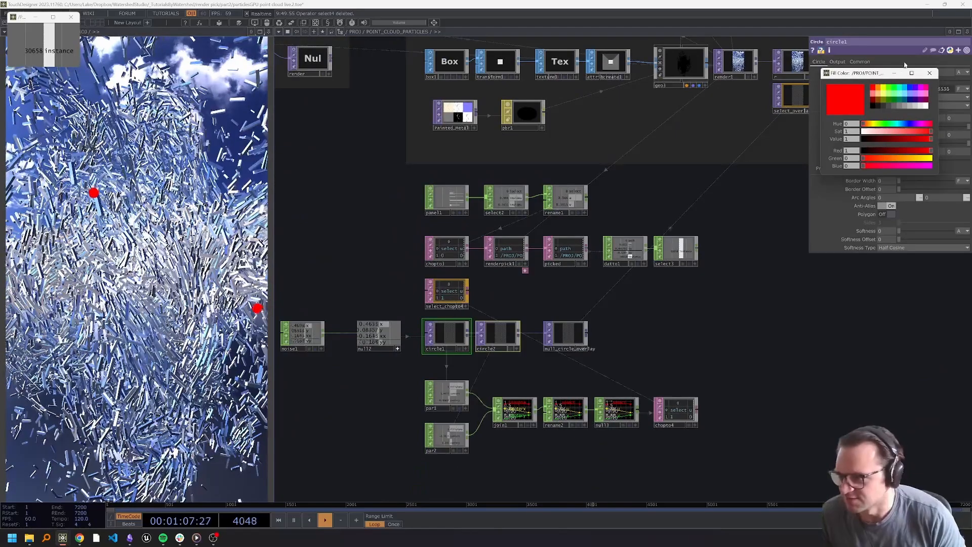
pyautogui.click(930, 73)
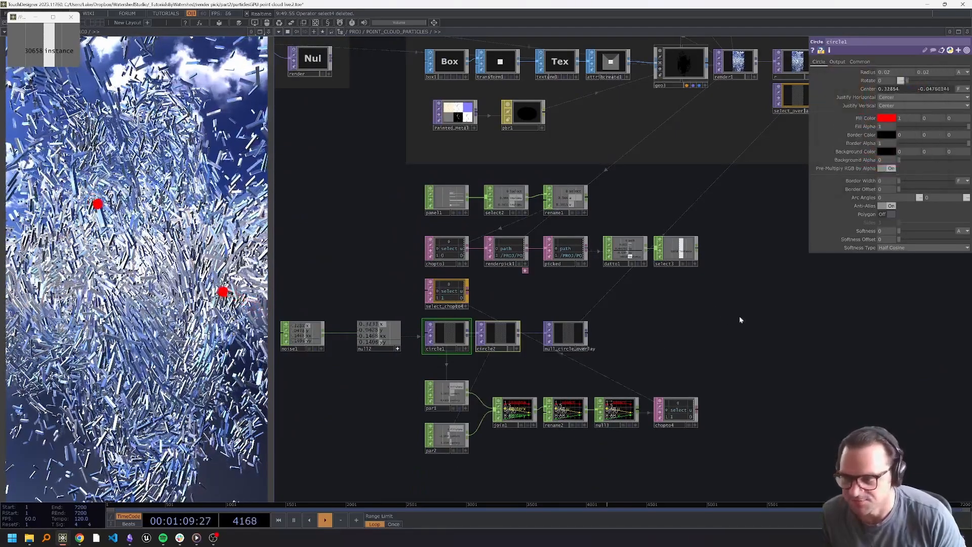
pyautogui.moveTo(811, 302); pyautogui.dragTo(781, 328)
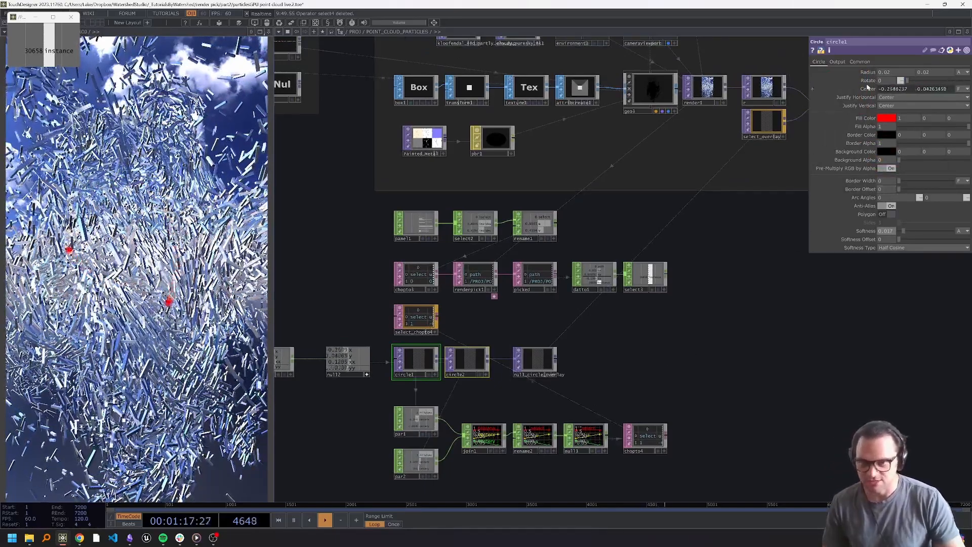
pyautogui.moveTo(870, 75)
pyautogui.mouseDown(button='middle')
pyautogui.moveTo(872, 88)
pyautogui.moveTo(884, 81)
pyautogui.mouseUp(button='middle')
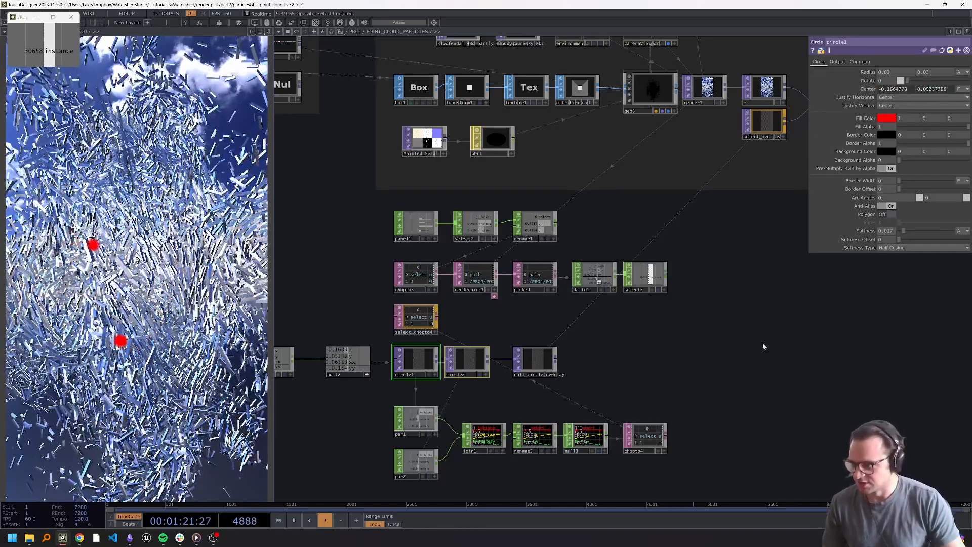
# Connect select_chopto4 to renderpick1's input in place of chopto3
pyautogui.scroll(-3, 764, 346)
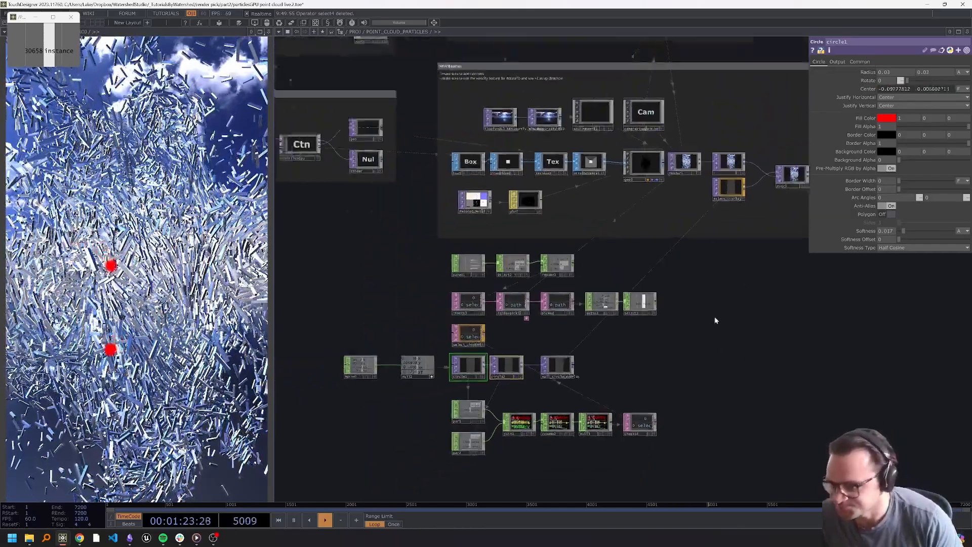
pyautogui.moveTo(786, 323); pyautogui.dragTo(717, 361)
pyautogui.scroll(4, 436, 375)
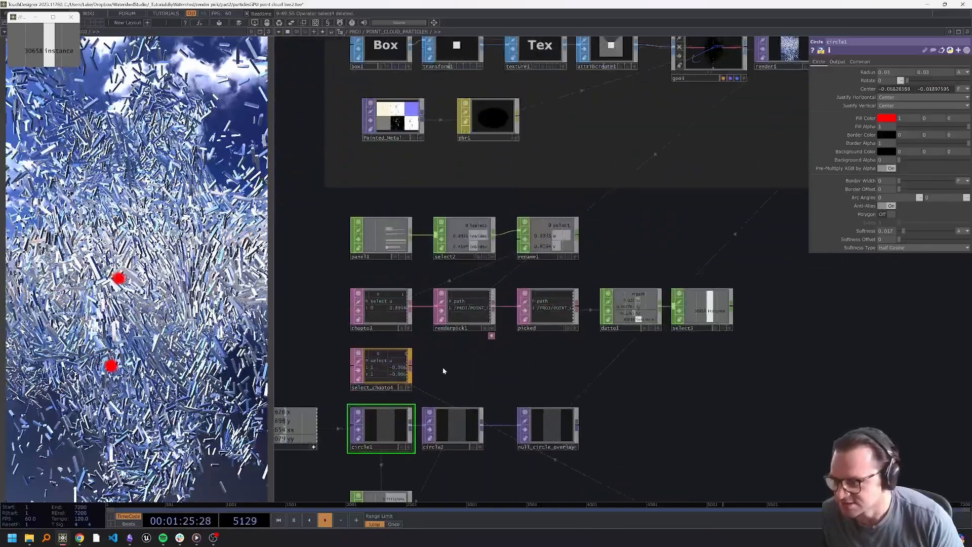
pyautogui.moveTo(412, 365); pyautogui.dragTo(511, 275)
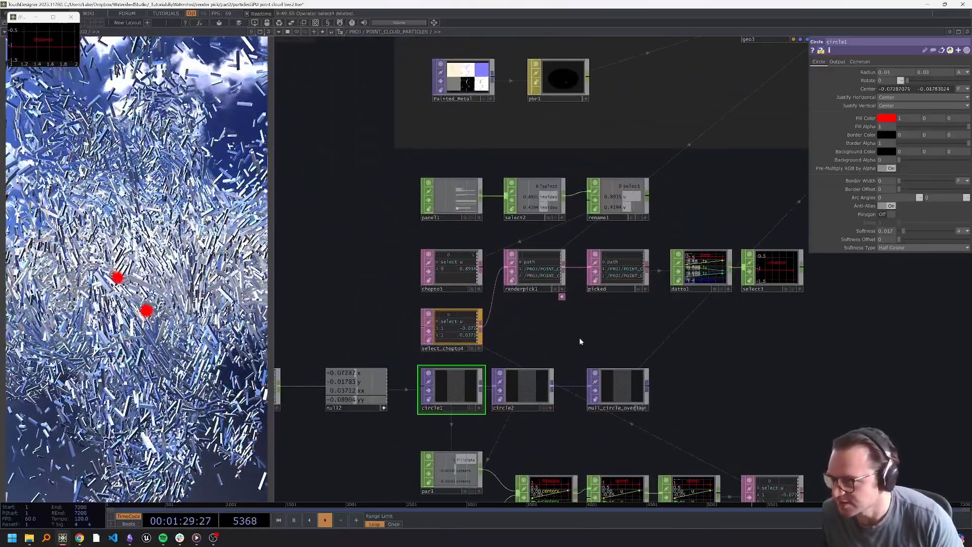
# Examine datto1, select3 and the picked table's tx, ty, tz and instance columns for both points, and pause the timeline
pyautogui.scroll(2, 506, 337)
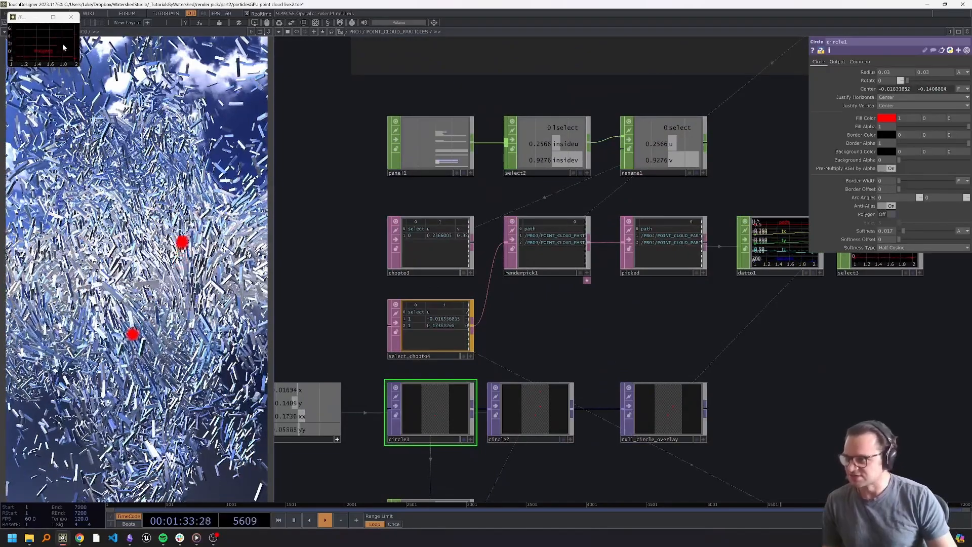
pyautogui.moveTo(661, 328); pyautogui.dragTo(536, 344)
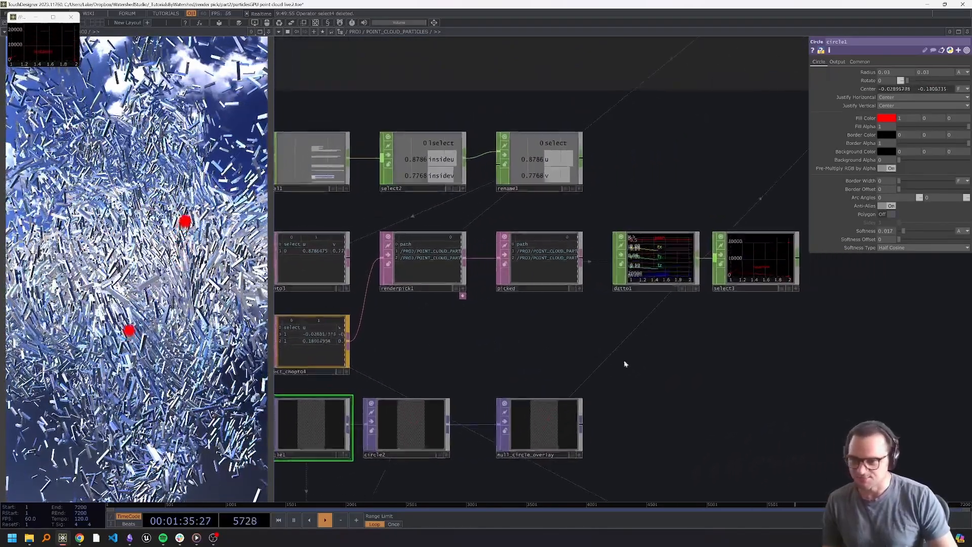
pyautogui.scroll(1, 809, 266)
pyautogui.scroll(3, 809, 266)
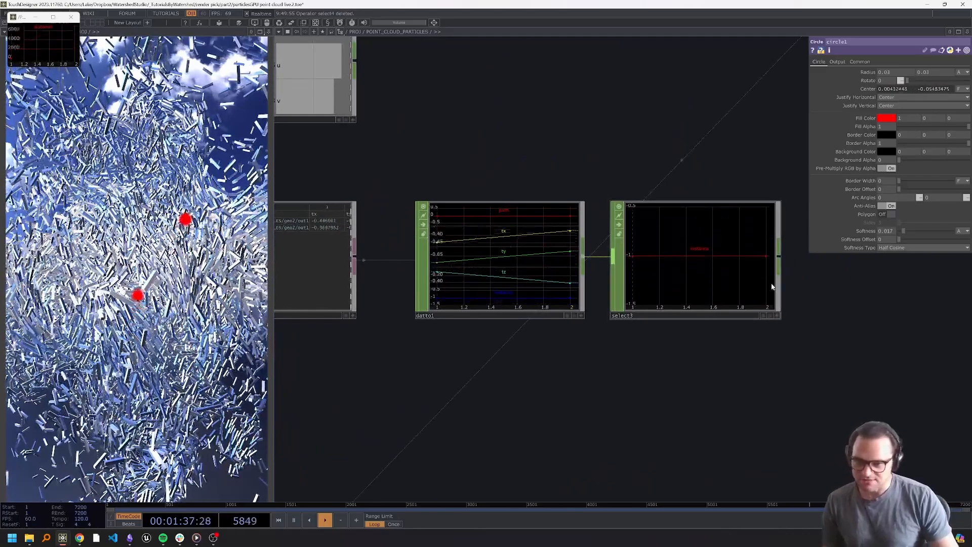
pyautogui.moveTo(633, 406); pyautogui.dragTo(731, 384)
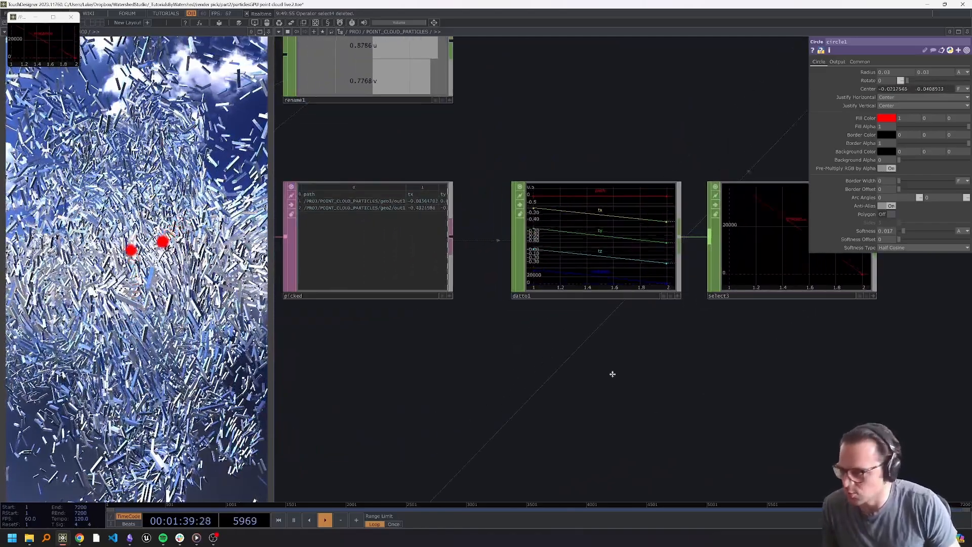
pyautogui.moveTo(612, 373); pyautogui.dragTo(646, 370)
pyautogui.scroll(8, 447, 222)
pyautogui.moveTo(573, 51); pyautogui.dragTo(696, 220)
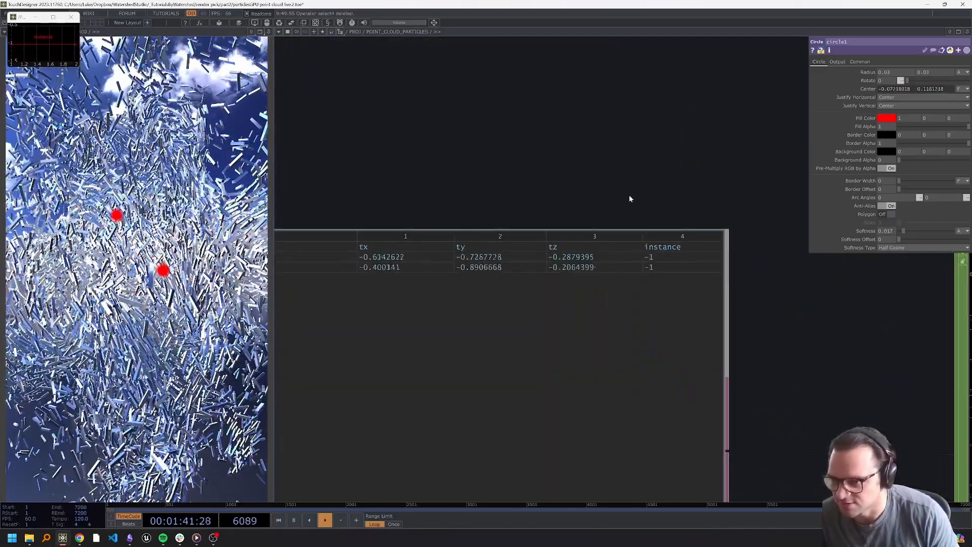
pyautogui.press('space')
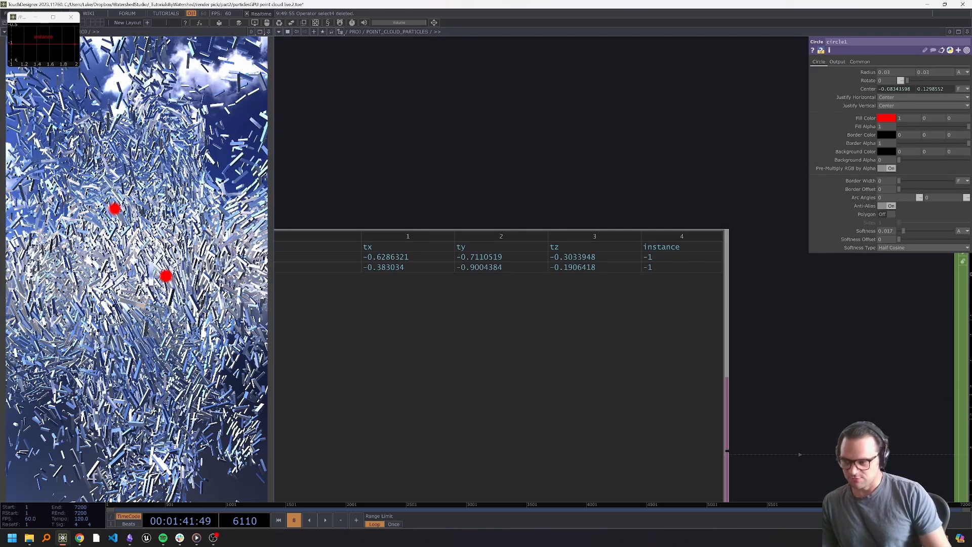
# Move par1, par2, join1 and rename2 together away from null3 to open a gap after rename2
pyautogui.scroll(-10, 578, 305)
pyautogui.moveTo(620, 369); pyautogui.dragTo(577, 275)
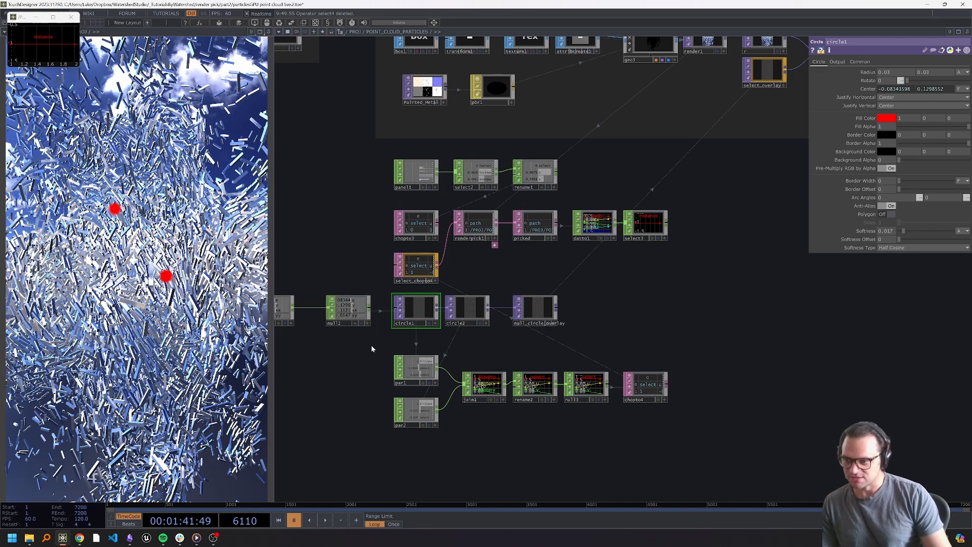
pyautogui.moveTo(372, 347); pyautogui.dragTo(434, 347)
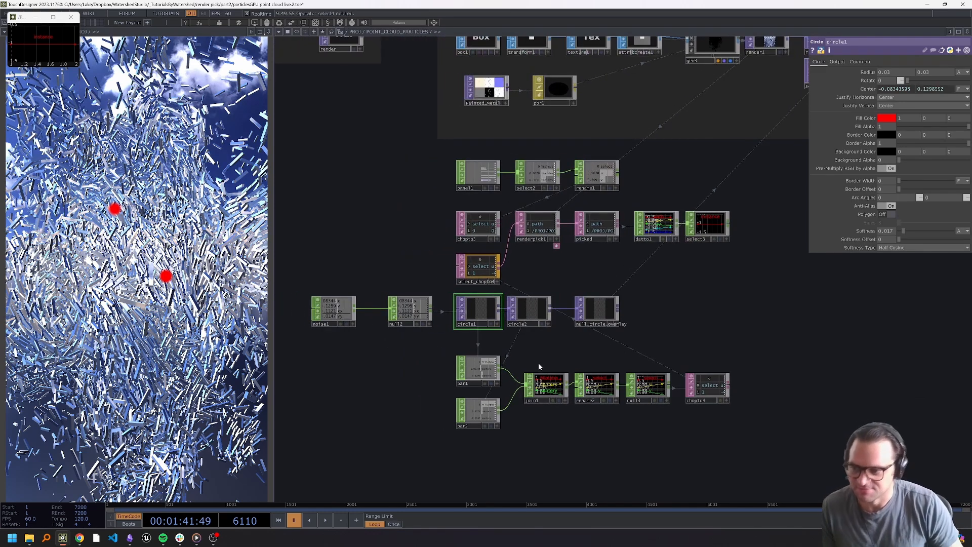
pyautogui.moveTo(541, 348); pyautogui.dragTo(553, 330)
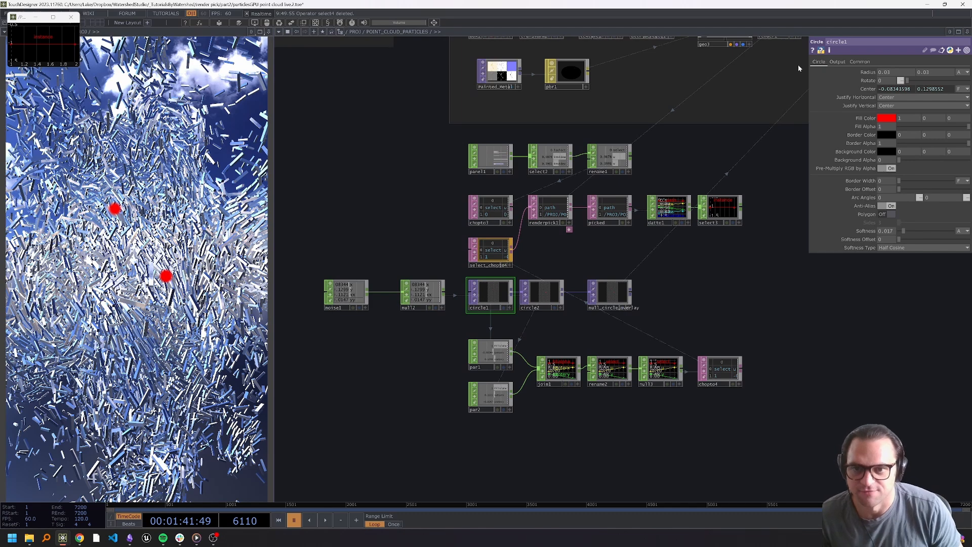
pyautogui.scroll(5, 515, 394)
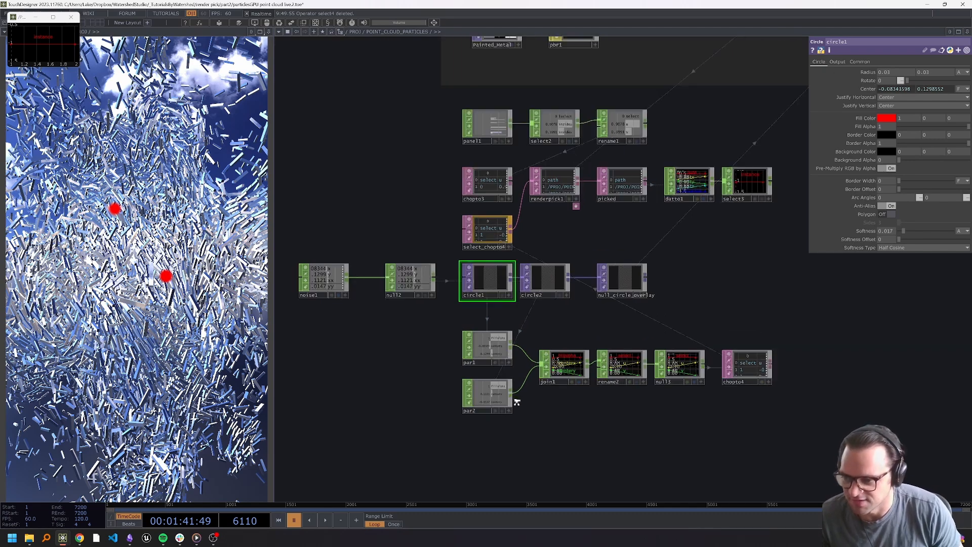
pyautogui.moveTo(758, 271); pyautogui.dragTo(780, 320)
pyautogui.moveTo(426, 320); pyautogui.dragTo(493, 301)
pyautogui.moveTo(492, 302); pyautogui.dragTo(704, 418, button='right')
pyautogui.moveTo(726, 380); pyautogui.dragTo(626, 380)
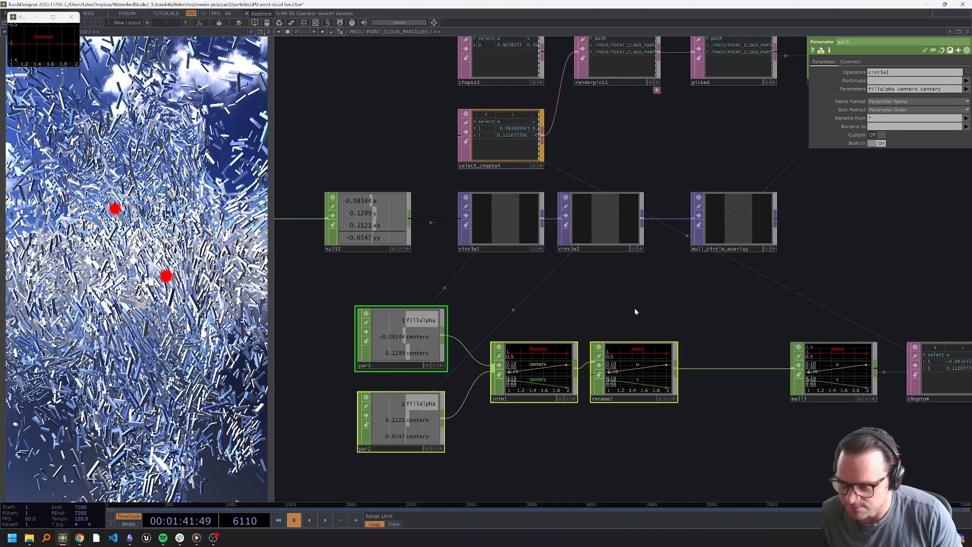
# Insert a Math CHOP on the wire between rename2 and null3
pyautogui.moveTo(681, 323); pyautogui.dragTo(622, 321)
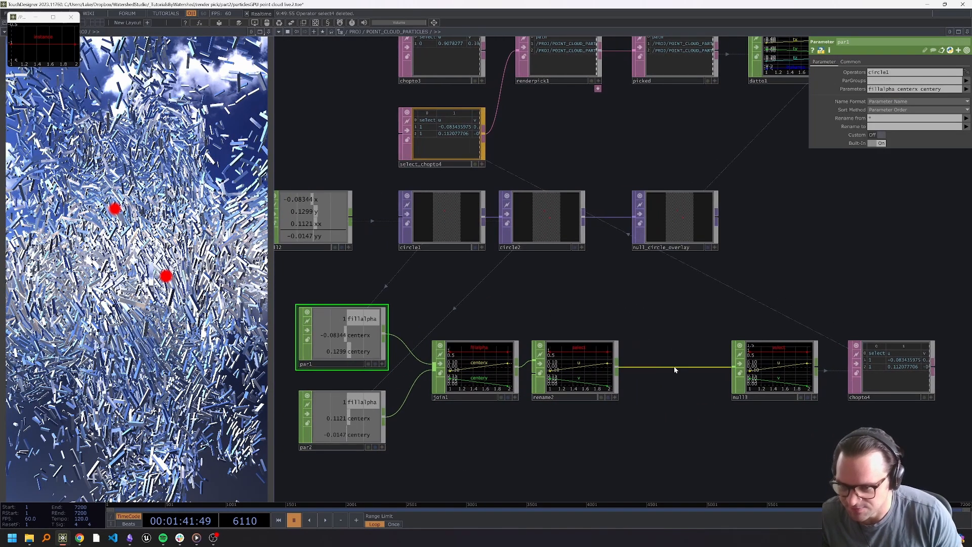
pyautogui.rightClick(674, 370)
pyautogui.click(691, 361)
pyautogui.write('ma')
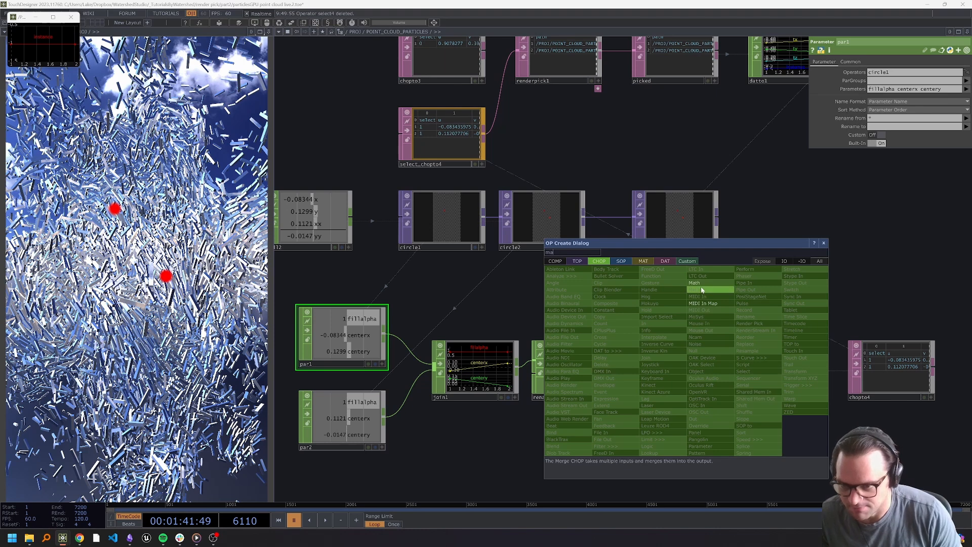
pyautogui.click(702, 289)
pyautogui.click(678, 372)
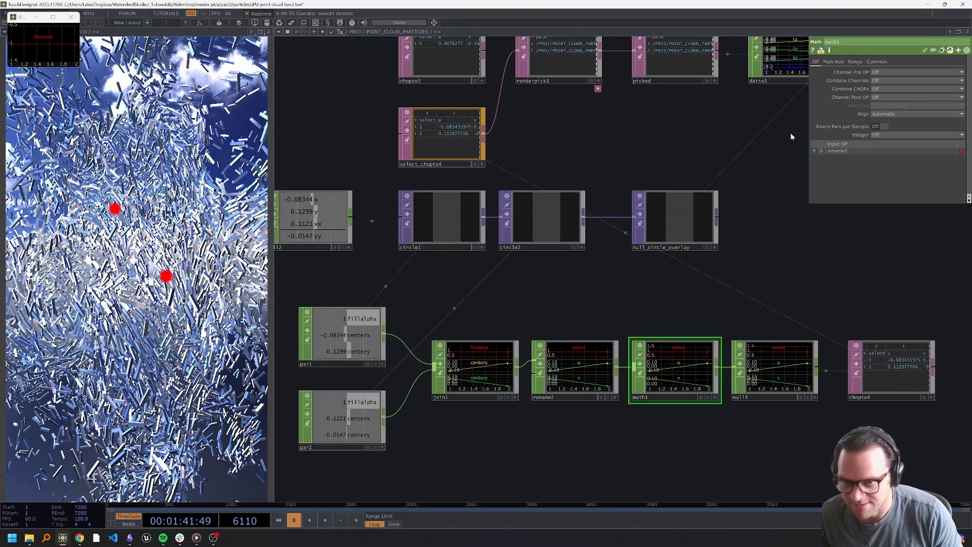
# Limit math1's scope to the u and v channels and set its From Range to -.5 and .5
pyautogui.click(855, 62)
pyautogui.click(877, 61)
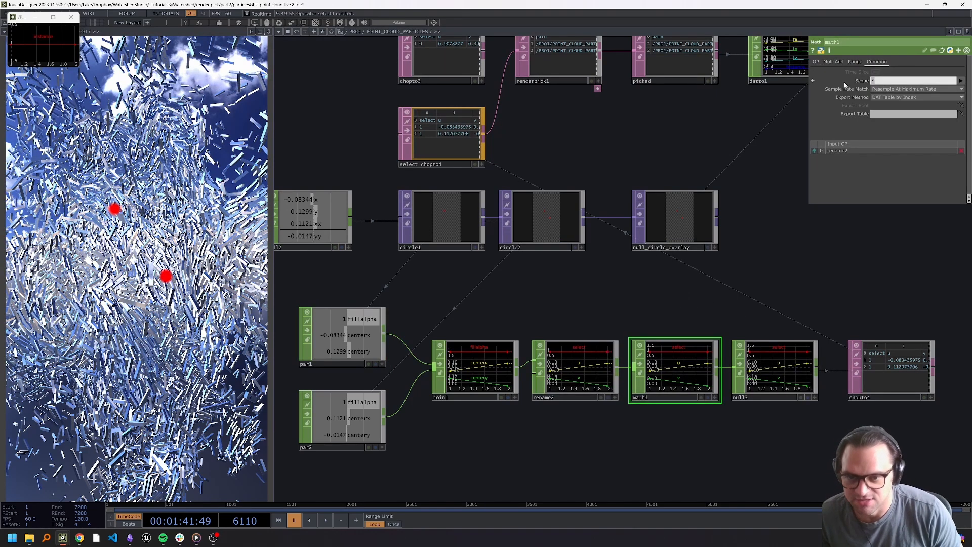
pyautogui.click(834, 61)
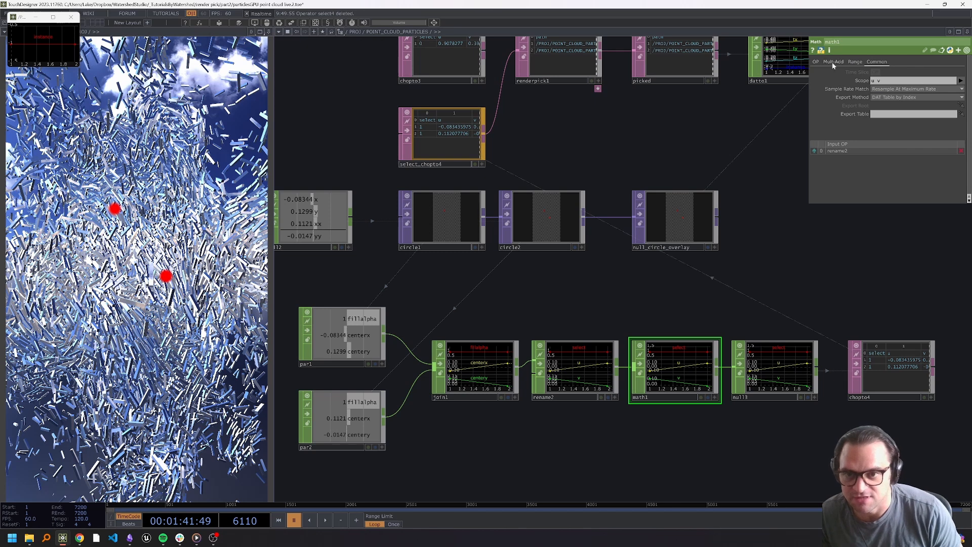
pyautogui.click(855, 62)
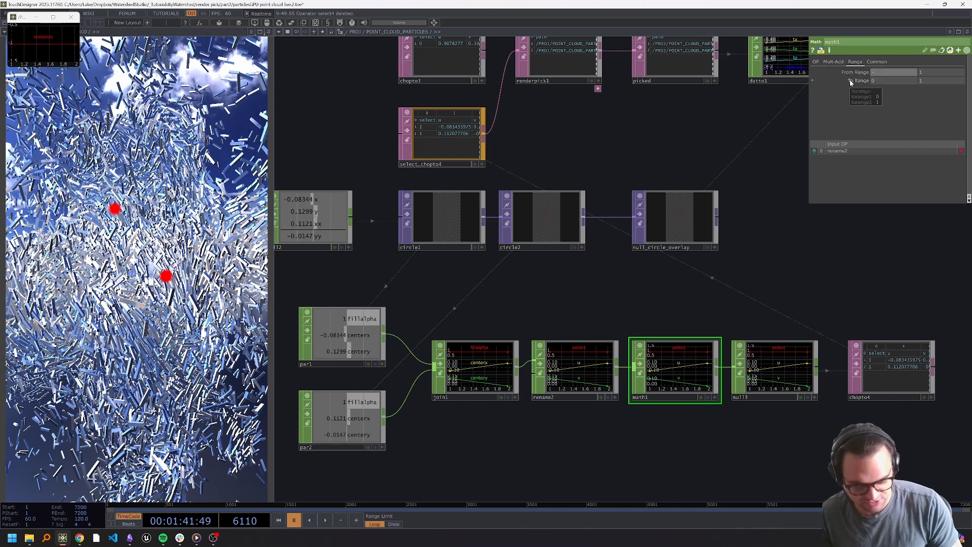
pyautogui.press('Tab')
pyautogui.write('.5')
pyautogui.press('Tab')
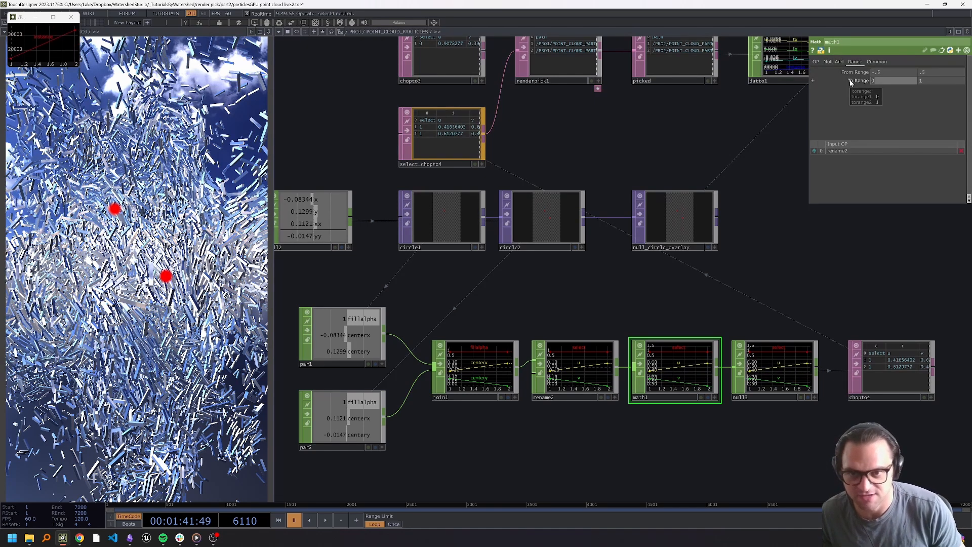
# Resume timeline playback and examine the picked table's position and instance columns for both points
pyautogui.press('space')
pyautogui.moveTo(801, 274); pyautogui.dragTo(750, 324)
pyautogui.scroll(-3, 751, 324)
pyautogui.scroll(10, 679, 304)
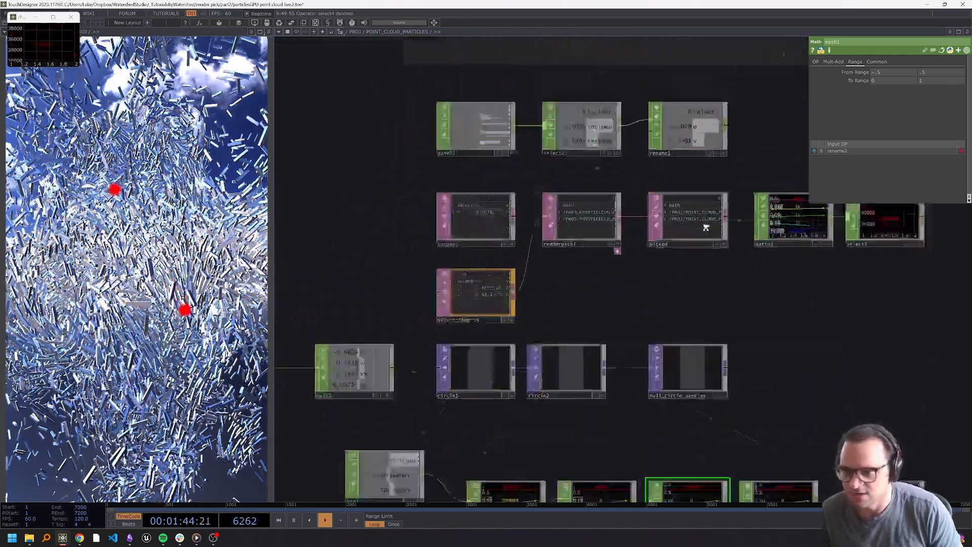
pyautogui.moveTo(617, 502); pyautogui.dragTo(612, 516)
pyautogui.moveTo(907, 272); pyautogui.dragTo(874, 393)
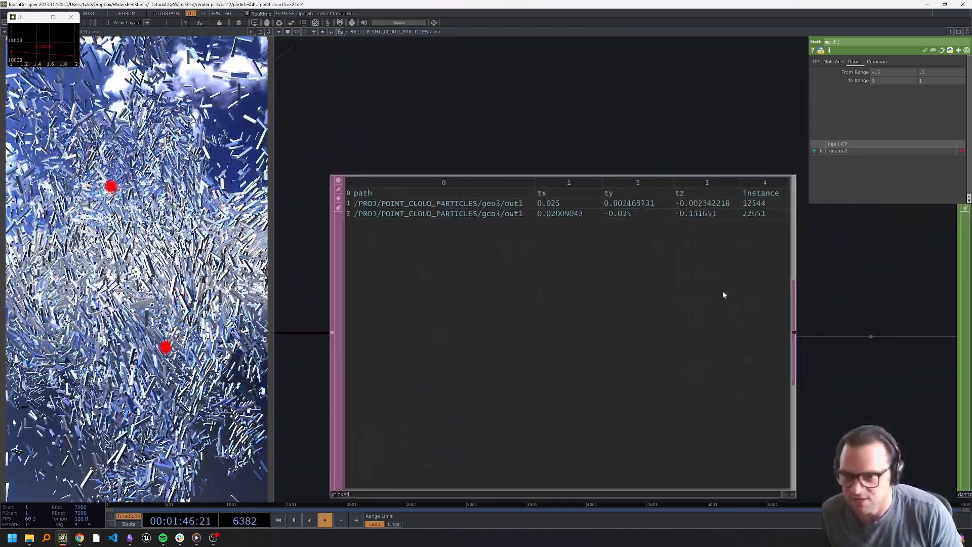
# Open the picked table in a floating viewer, size it to show all columns in a short strip, and place it above the render
pyautogui.rightClick(723, 290)
pyautogui.click(723, 269)
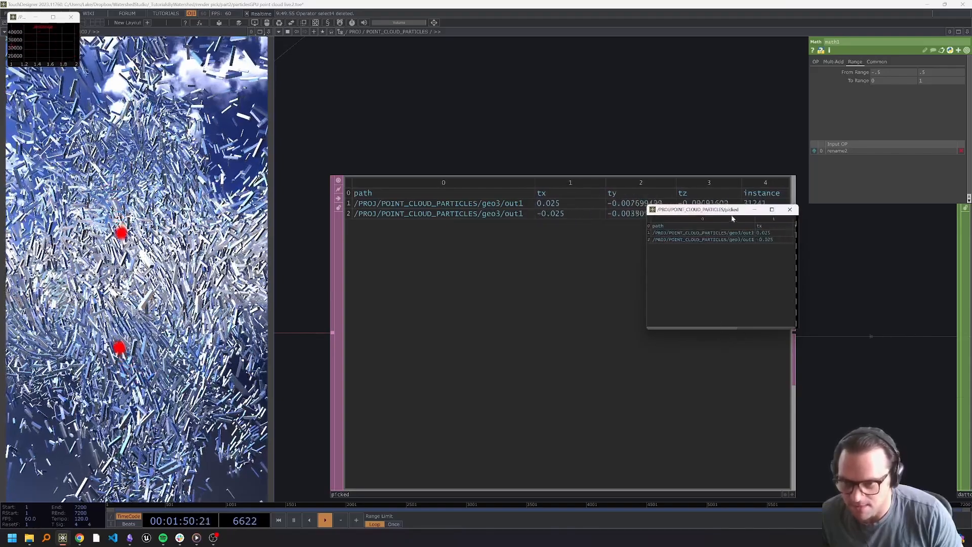
pyautogui.moveTo(719, 209); pyautogui.dragTo(498, 81)
pyautogui.moveTo(578, 100); pyautogui.dragTo(710, 102)
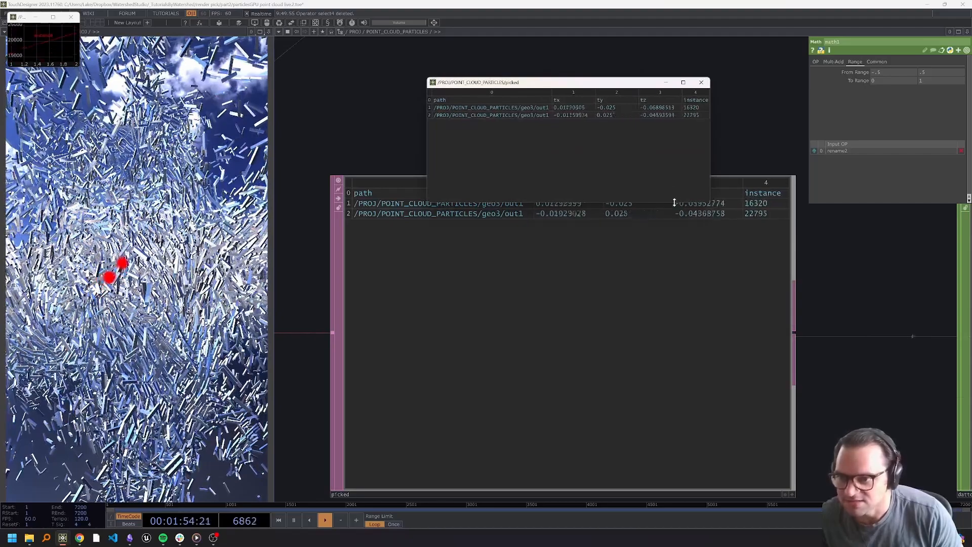
pyautogui.moveTo(674, 201); pyautogui.dragTo(677, 122)
pyautogui.moveTo(674, 82); pyautogui.dragTo(334, 24)
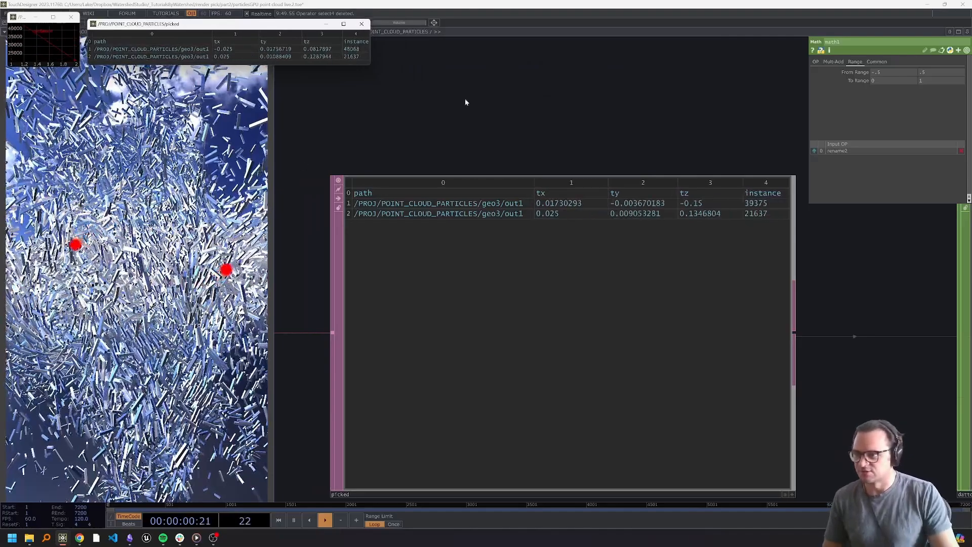
pyautogui.scroll(-5, 523, 160)
pyautogui.scroll(-6, 522, 163)
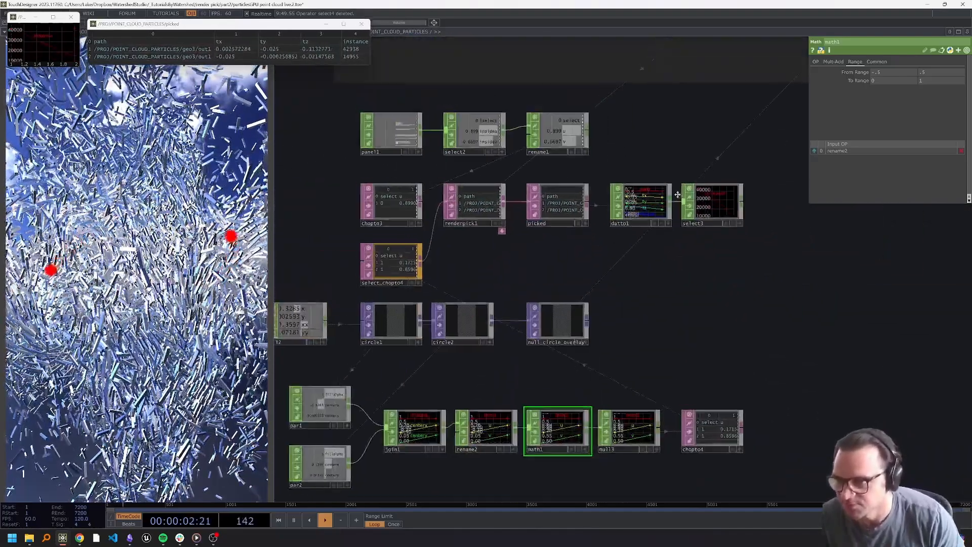
pyautogui.scroll(-5, 681, 306)
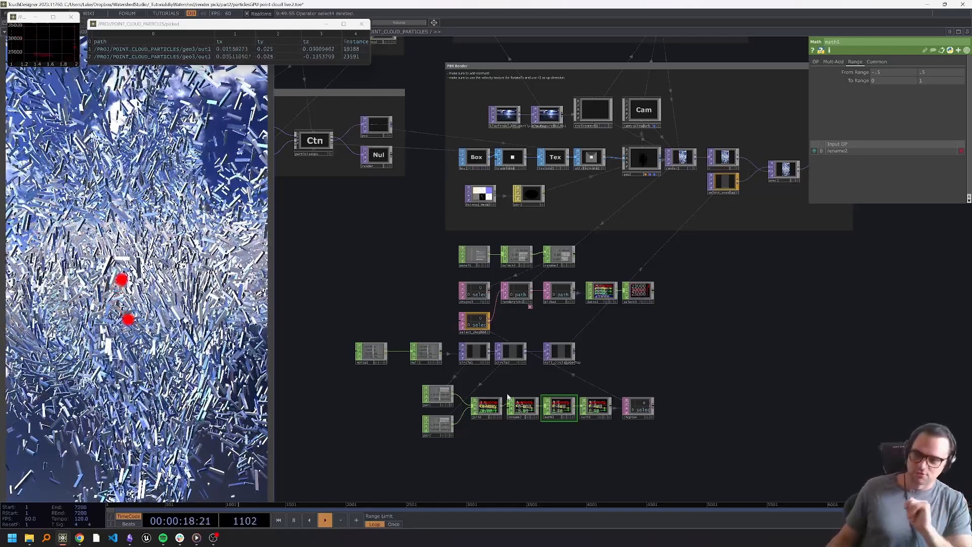
pyautogui.moveTo(719, 374); pyautogui.dragTo(710, 359)
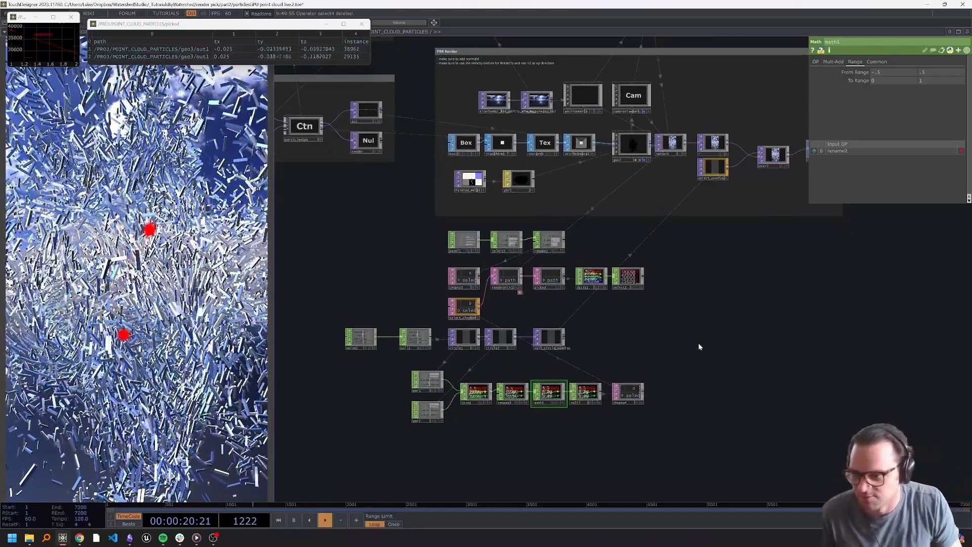
pyautogui.moveTo(776, 283); pyautogui.dragTo(713, 279)
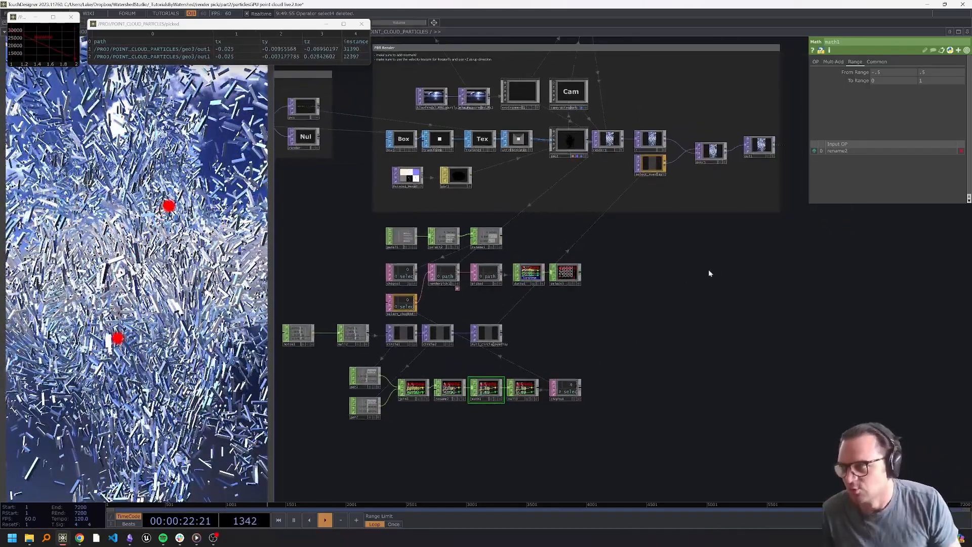
pyautogui.moveTo(687, 336); pyautogui.dragTo(628, 359)
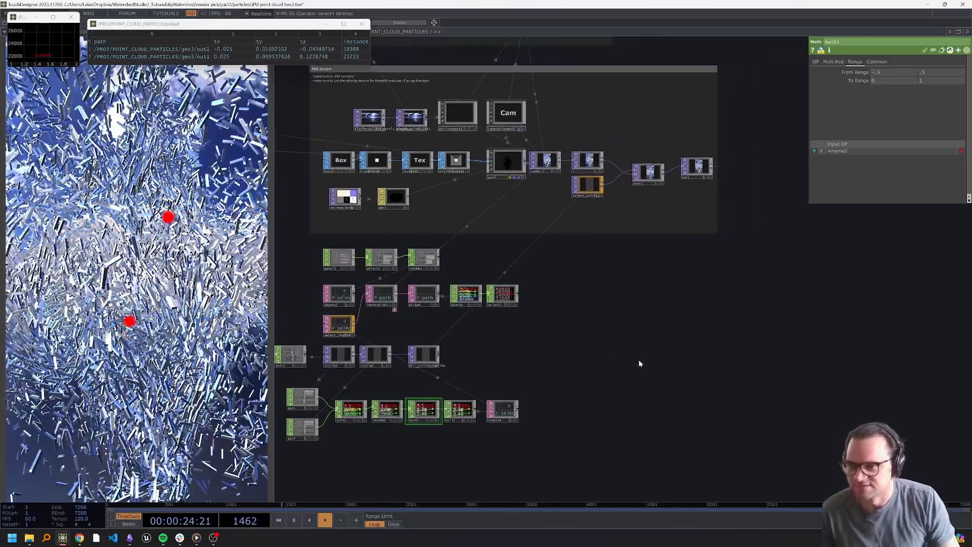
pyautogui.moveTo(605, 289); pyautogui.dragTo(660, 320)
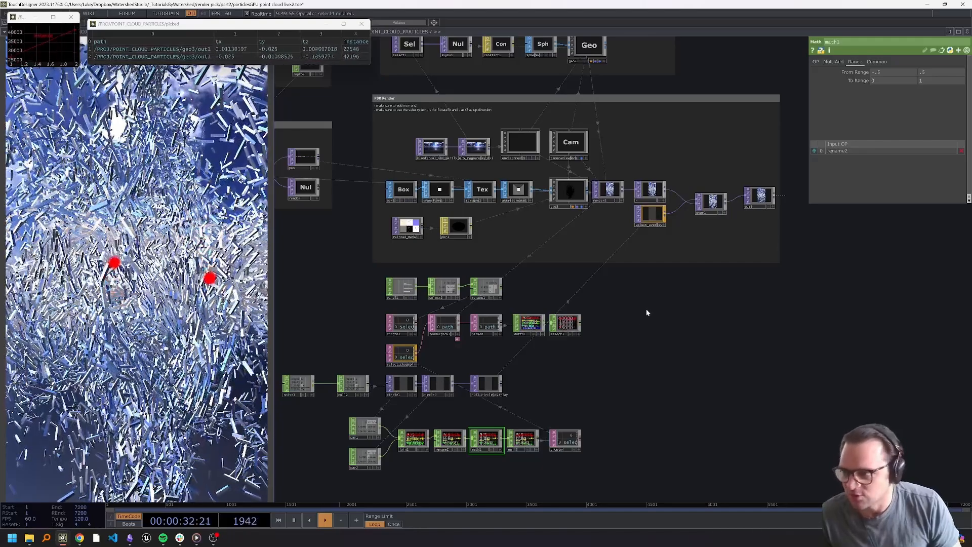
# Add a Select TOP in the empty network area below the PBR Render section
pyautogui.moveTo(646, 318); pyautogui.dragTo(676, 315)
pyautogui.press('Tab')
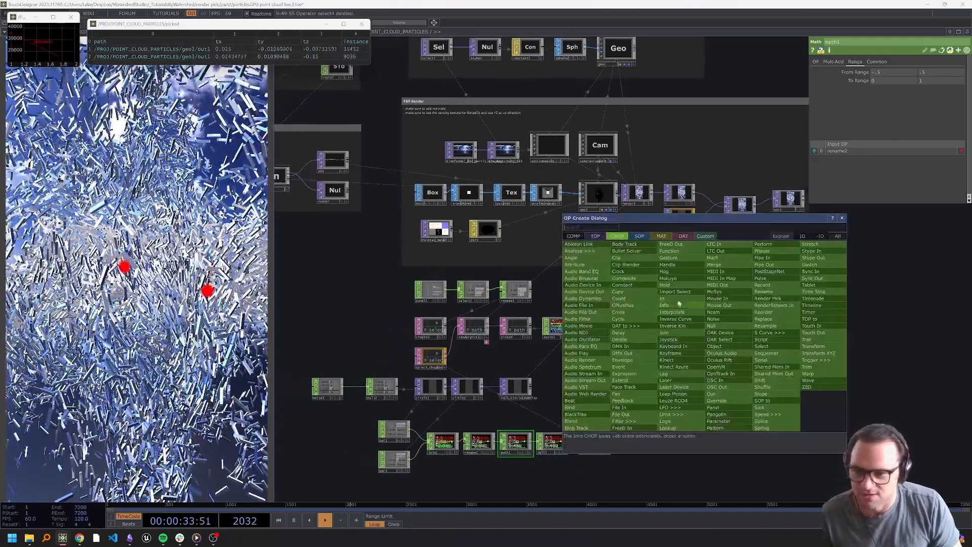
pyautogui.click(597, 237)
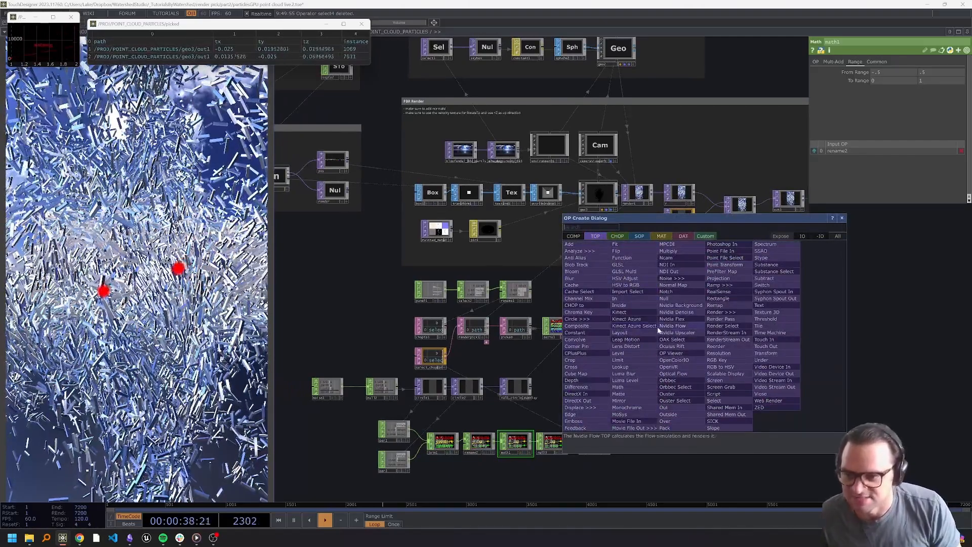
pyautogui.click(731, 400)
pyautogui.click(697, 303)
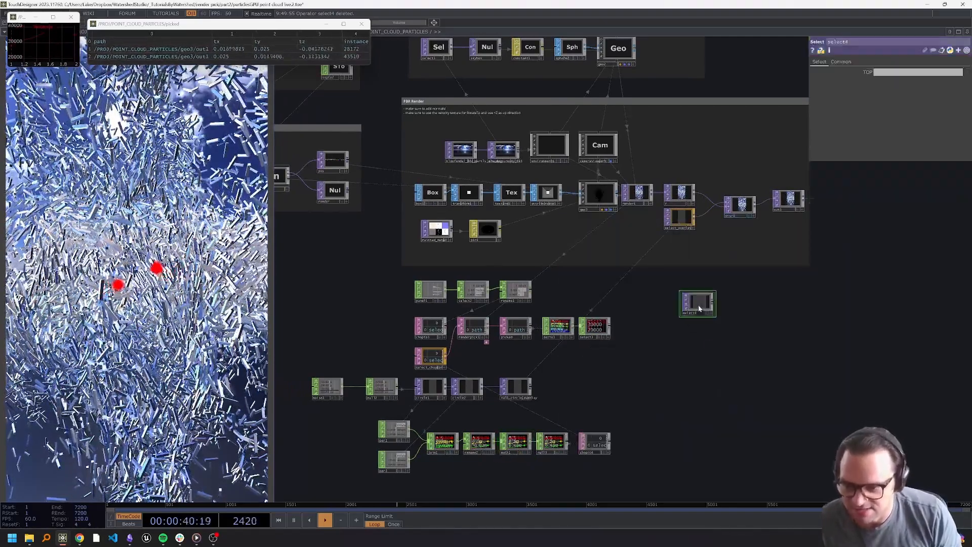
# Set select4's TOP parameter to a reference to geo3's Scale OP, op('geo3').par.instancesop
pyautogui.click(610, 203)
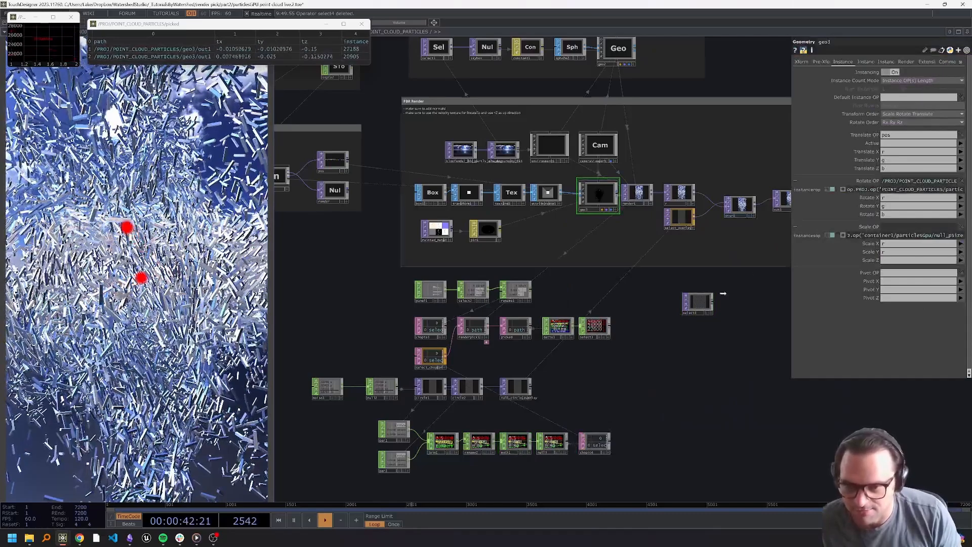
pyautogui.click(698, 302)
pyautogui.moveTo(865, 66); pyautogui.dragTo(869, 71)
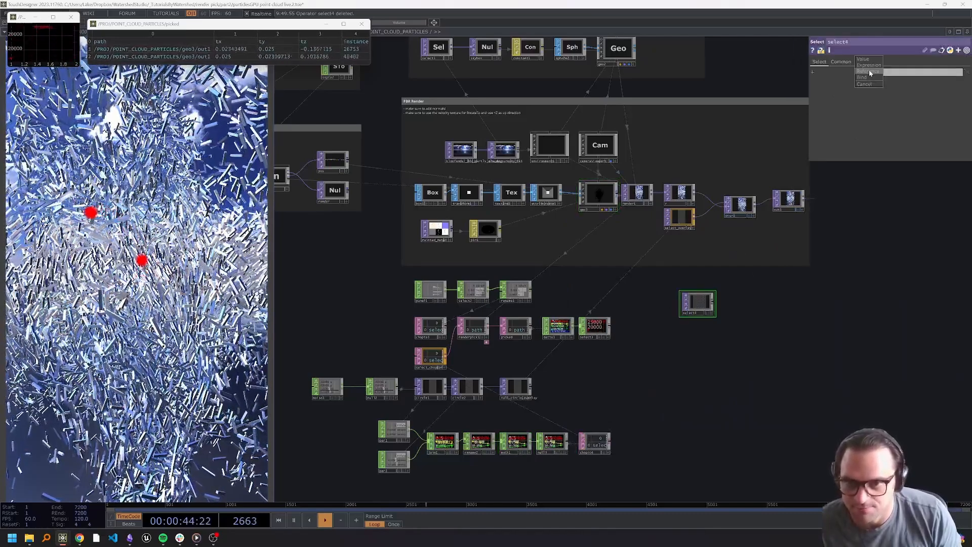
pyautogui.click(869, 71)
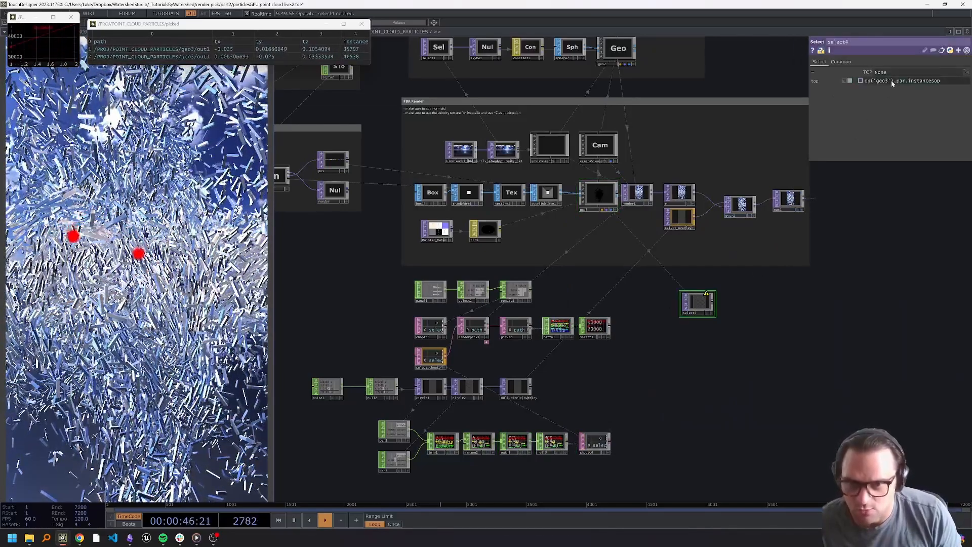
# Correct geo3's Scale OP expression by replacing container1 with POINT_CLOUD_PARTICLES in the null_pSize path
pyautogui.click(603, 198)
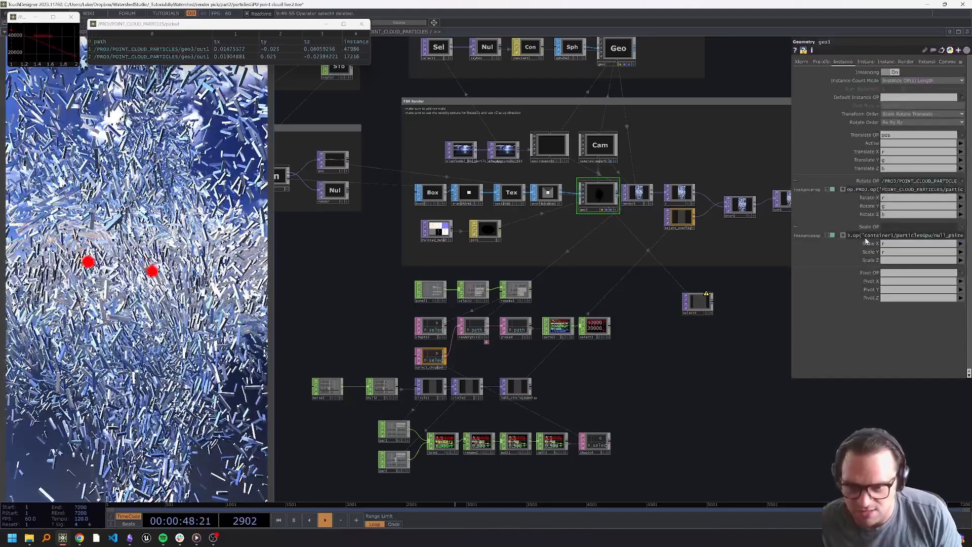
pyautogui.moveTo(791, 230); pyautogui.dragTo(710, 228)
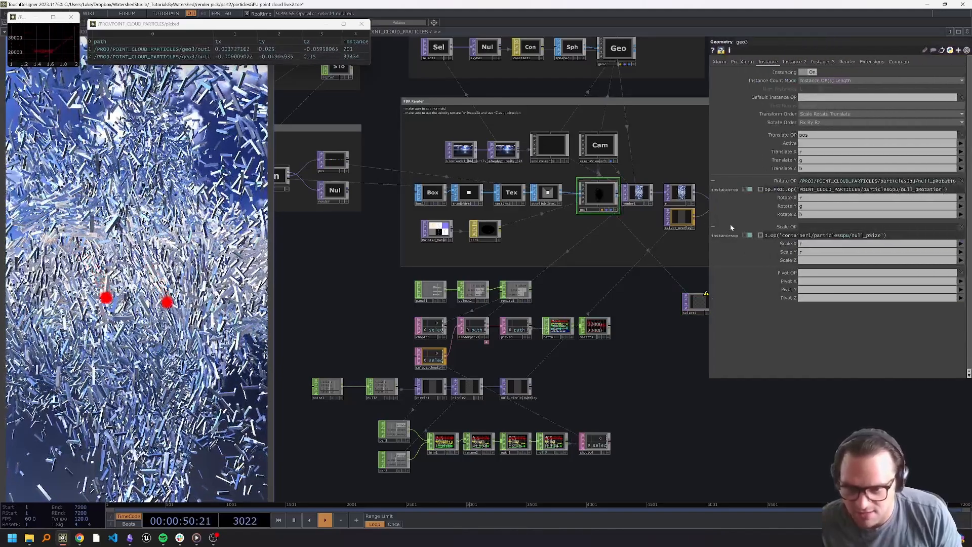
pyautogui.moveTo(809, 236); pyautogui.dragTo(646, 225)
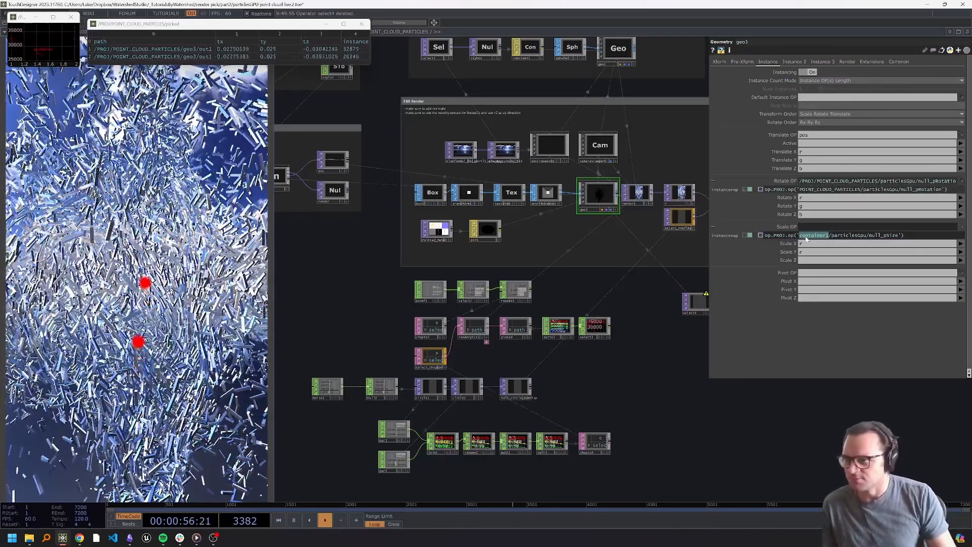
pyautogui.write('POINT_CLOUD_PAR')
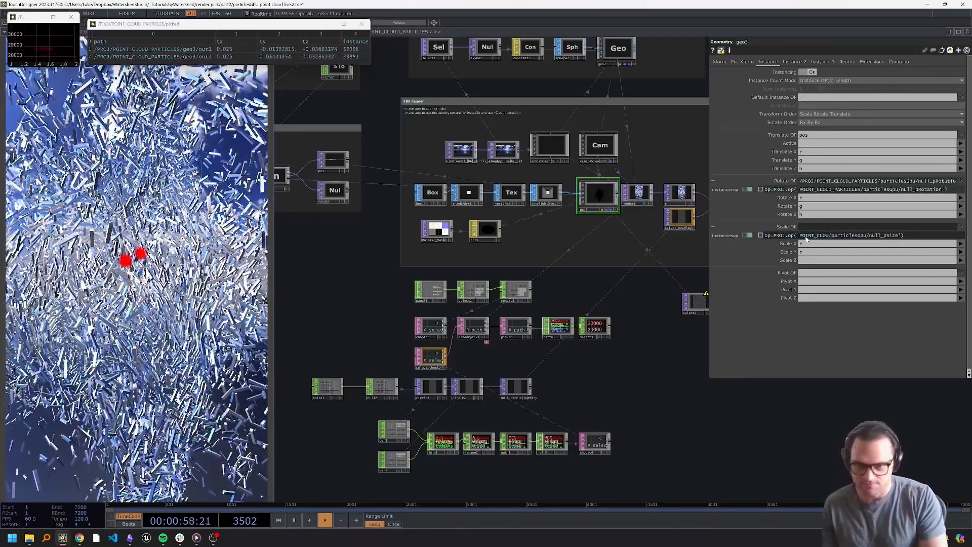
pyautogui.write('TICLES')
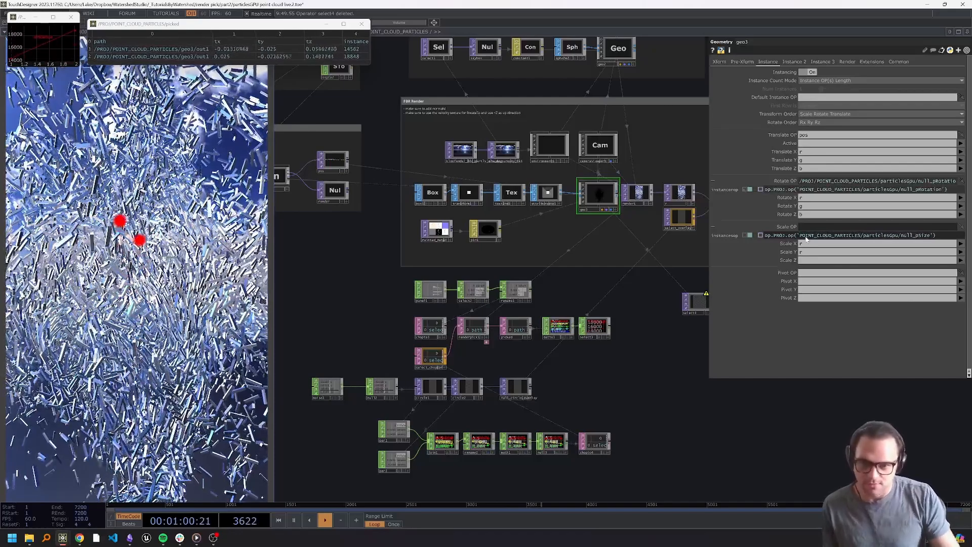
pyautogui.press('Return')
pyautogui.moveTo(819, 414); pyautogui.dragTo(627, 353)
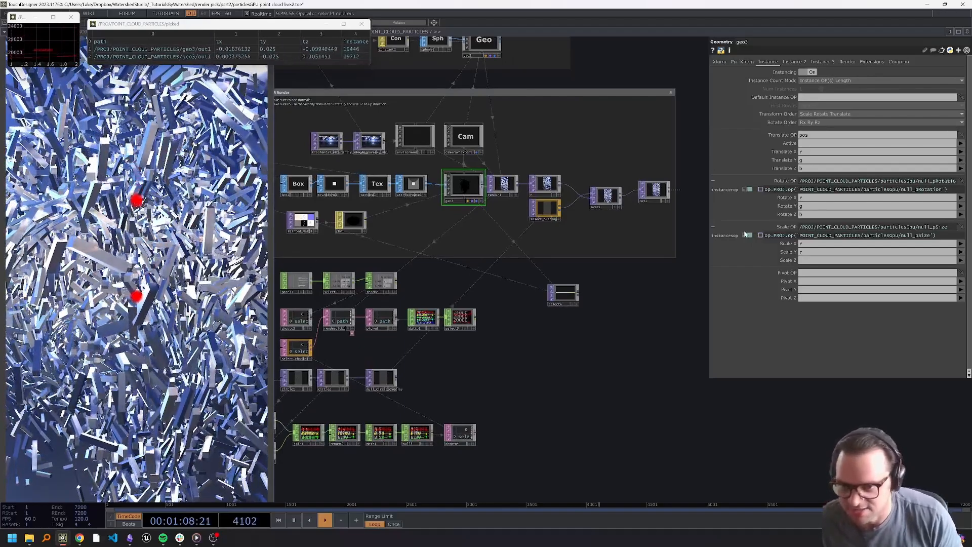
# Rename the select4 TOP as select_scale and move it down to roughly the same row as select3
pyautogui.click(563, 300)
pyautogui.scroll(5, 562, 304)
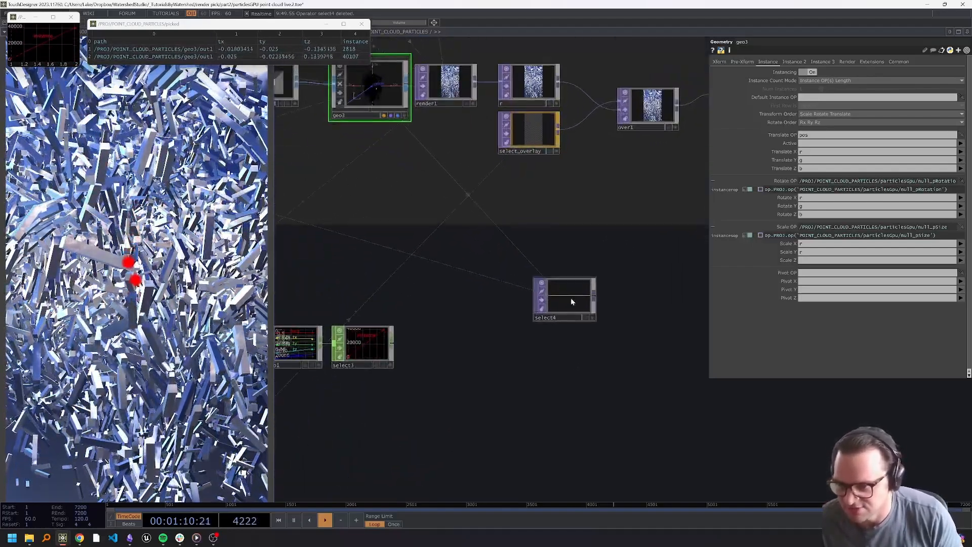
pyautogui.click(561, 317)
pyautogui.write('select_scale')
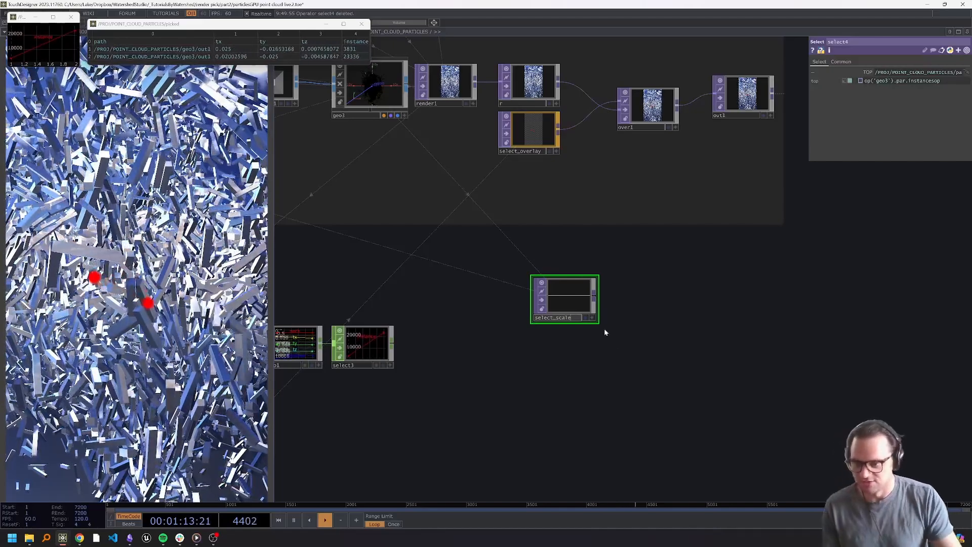
pyautogui.press('Return')
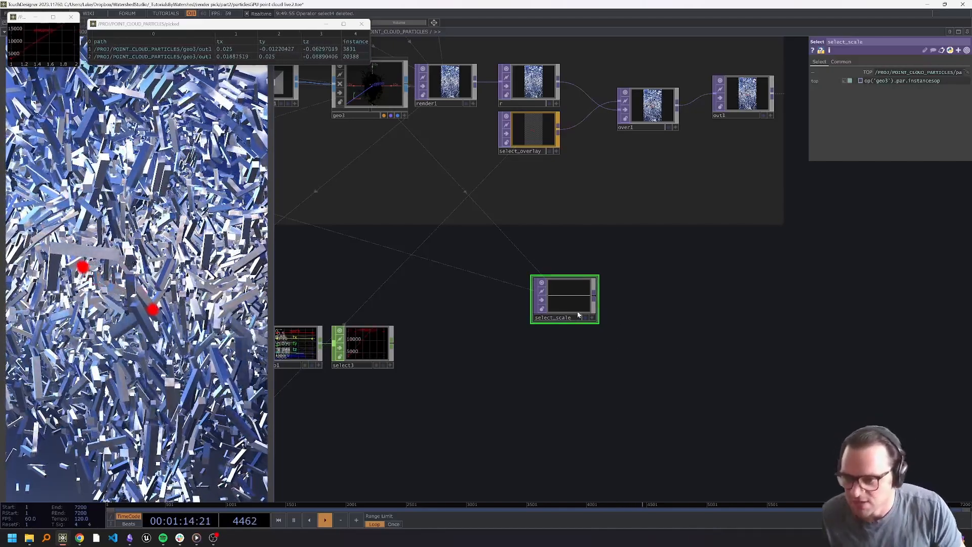
pyautogui.moveTo(571, 309); pyautogui.dragTo(571, 368)
pyautogui.scroll(-4, 583, 372)
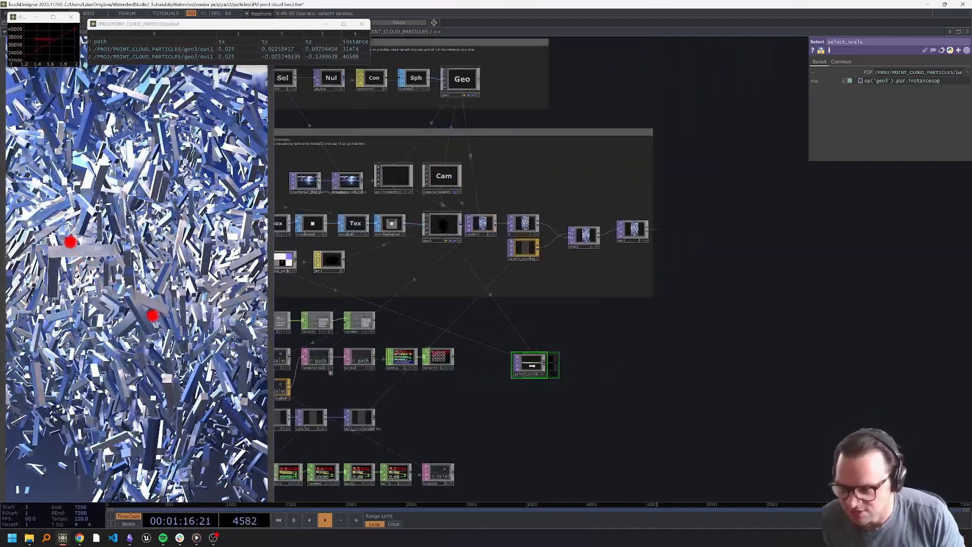
pyautogui.scroll(-1, 709, 355)
pyautogui.moveTo(709, 355); pyautogui.dragTo(759, 354)
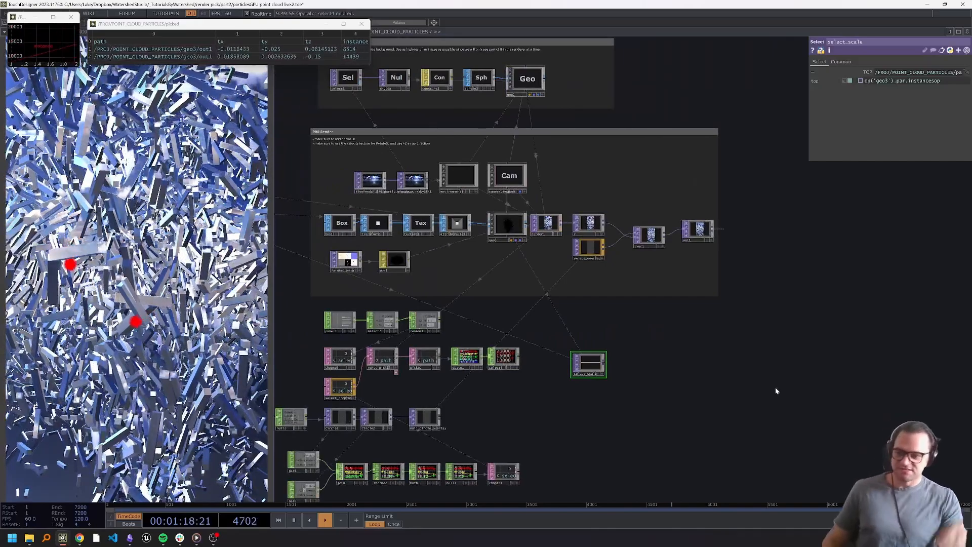
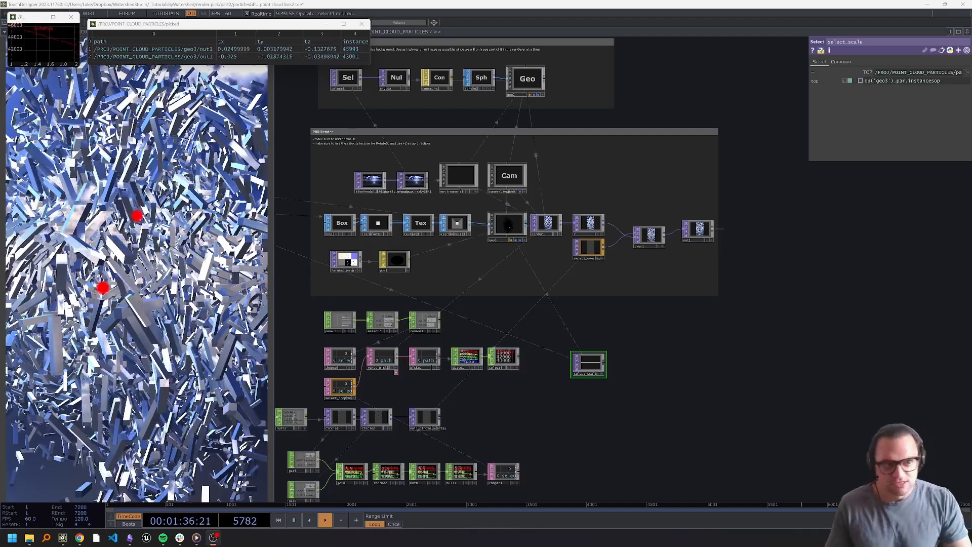
# Add a Reorder TOP connected to the output of select_scale
pyautogui.scroll(3, 608, 360)
pyautogui.moveTo(586, 368); pyautogui.dragTo(575, 380)
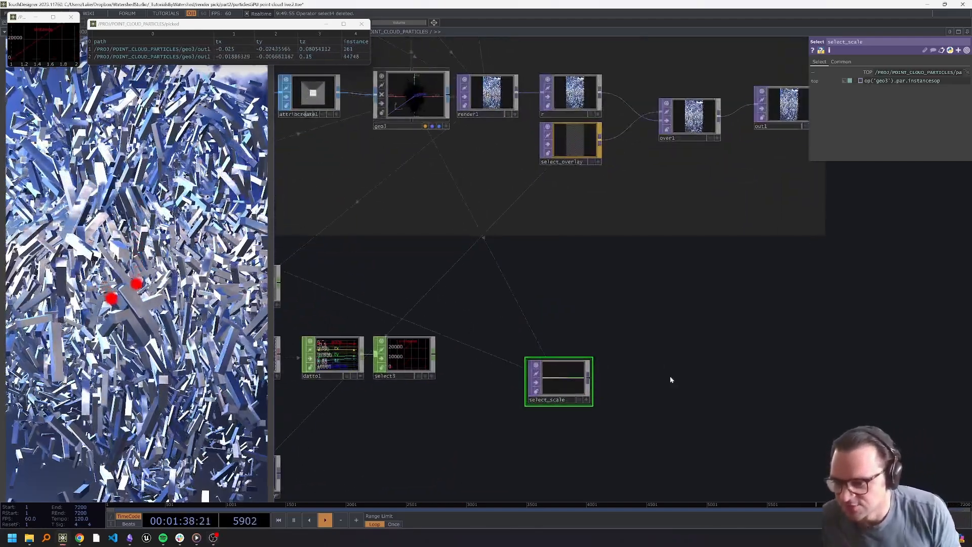
pyautogui.moveTo(663, 364); pyautogui.dragTo(659, 317)
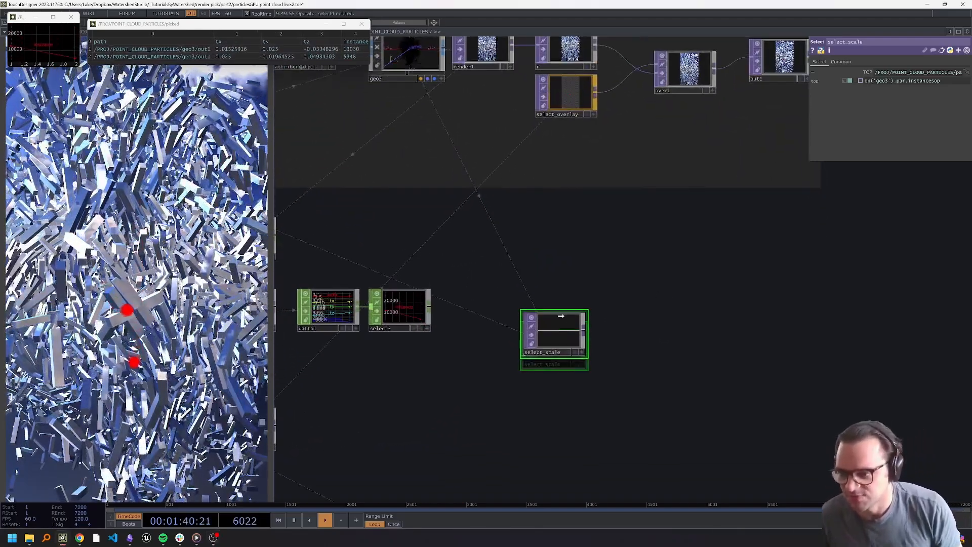
pyautogui.rightClick(584, 334)
pyautogui.write('re')
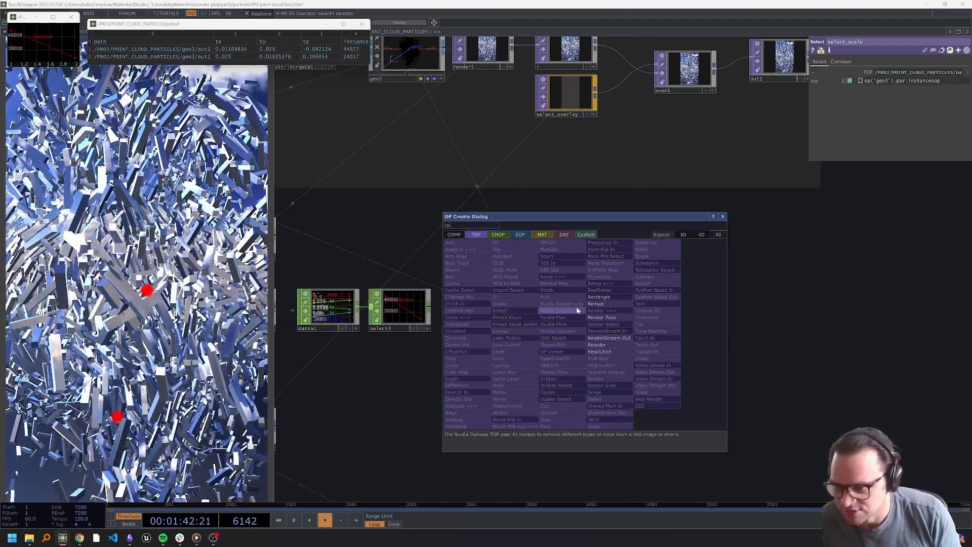
pyautogui.click(597, 345)
pyautogui.click(678, 345)
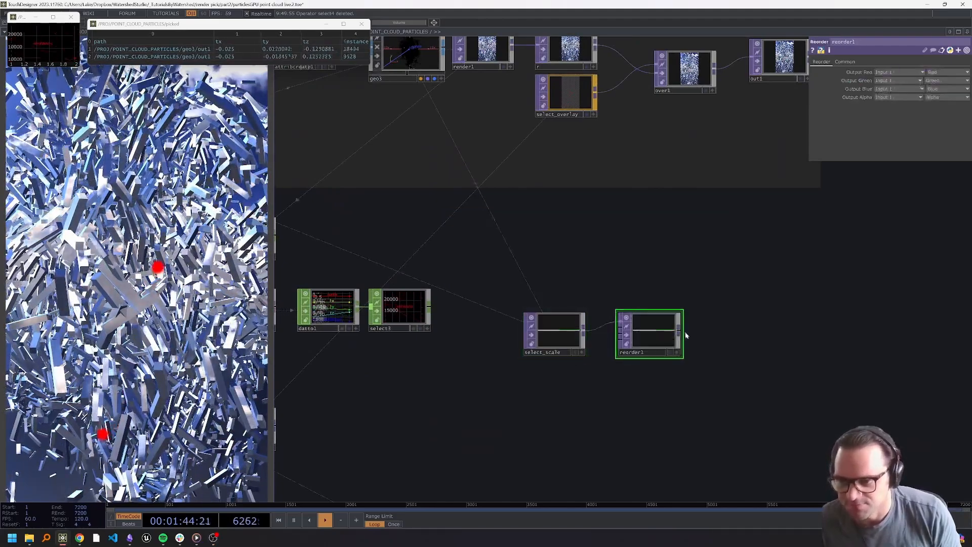
# Set reorder1's output green to Zero, output blue to One and output alpha to Zero
pyautogui.click(948, 75)
pyautogui.click(945, 71)
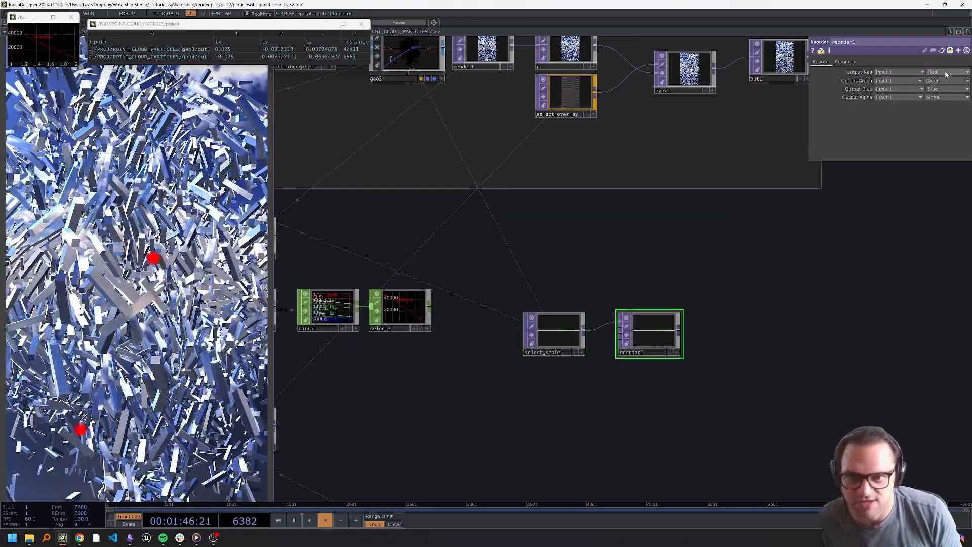
pyautogui.click(945, 81)
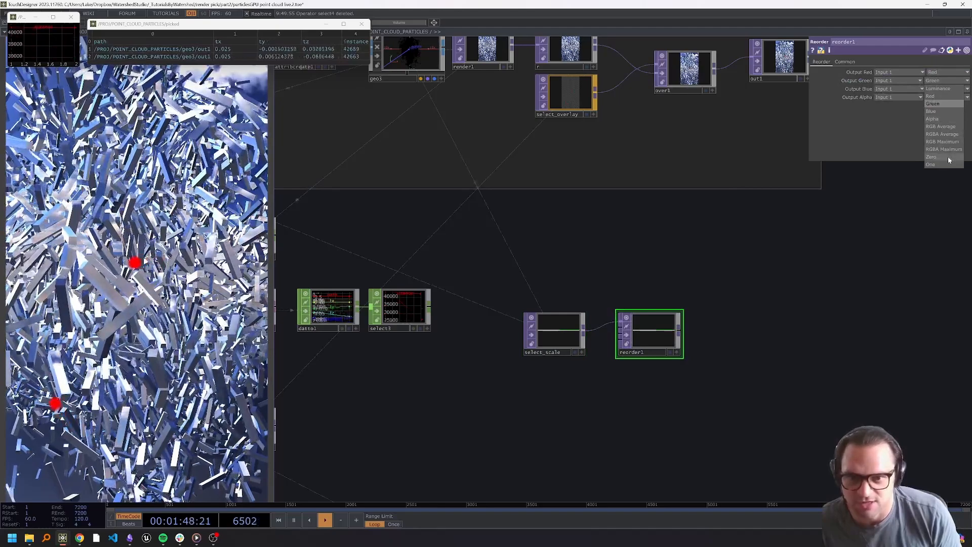
pyautogui.click(945, 157)
pyautogui.click(938, 96)
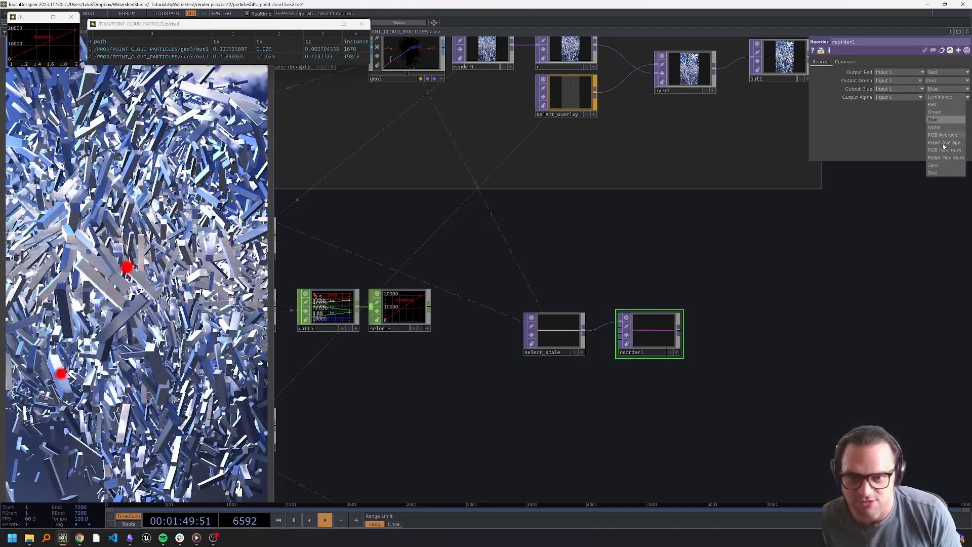
pyautogui.click(947, 171)
pyautogui.click(941, 99)
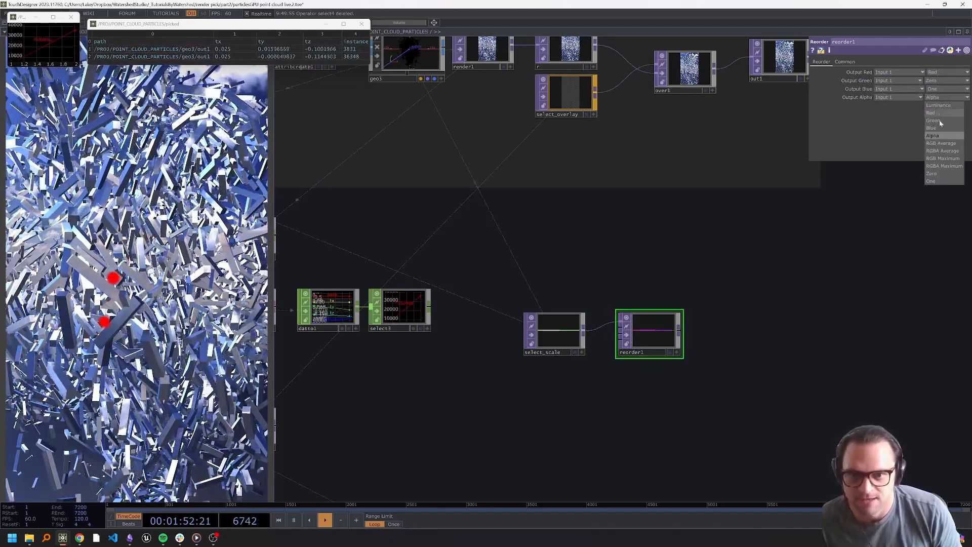
pyautogui.click(935, 175)
# Move select_scale and reorder1 together further down and add a Feedback TOP after reorder1
pyautogui.moveTo(755, 353); pyautogui.dragTo(673, 378)
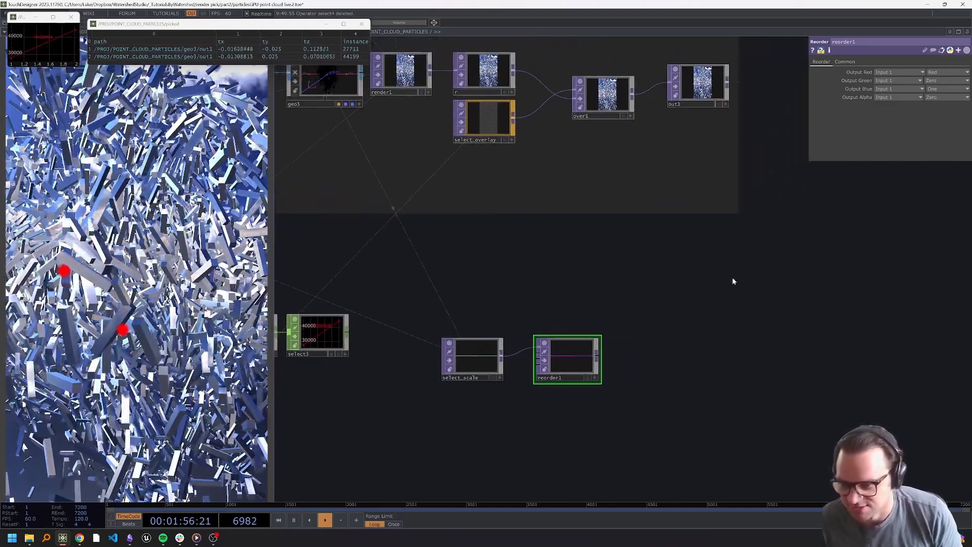
pyautogui.moveTo(493, 332); pyautogui.dragTo(563, 362, button='right')
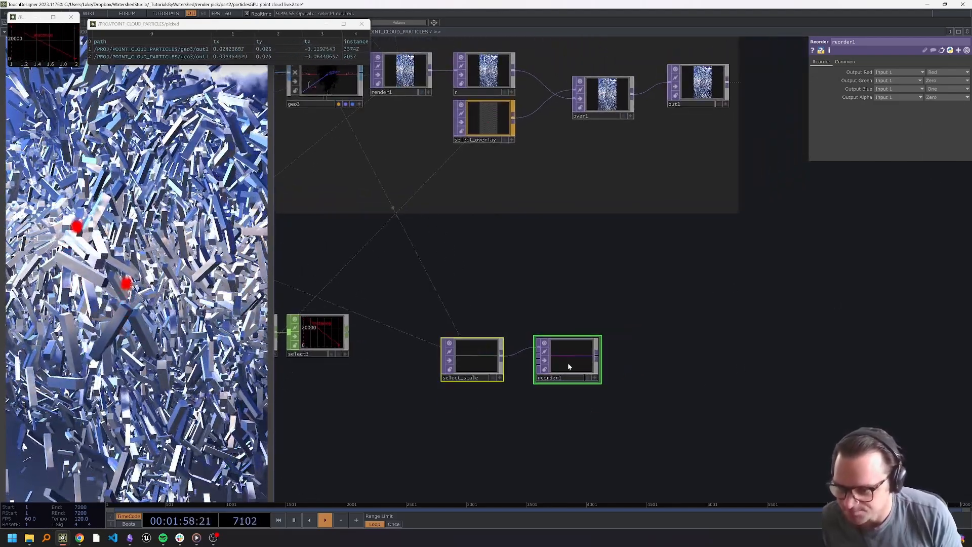
pyautogui.moveTo(568, 365); pyautogui.dragTo(556, 413)
pyautogui.click(571, 369)
pyautogui.rightClick(586, 399)
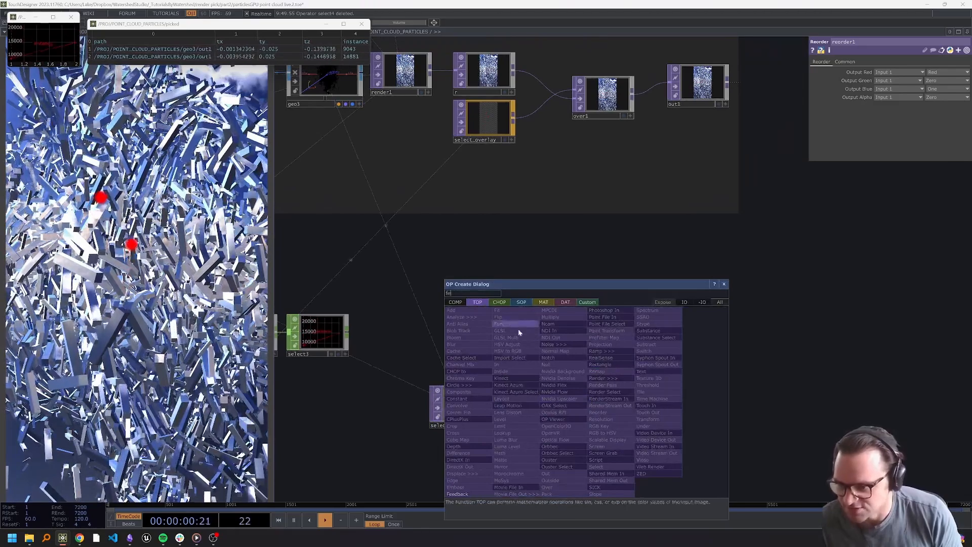
pyautogui.click(479, 495)
pyautogui.click(651, 418)
pyautogui.moveTo(677, 385); pyautogui.dragTo(650, 324)
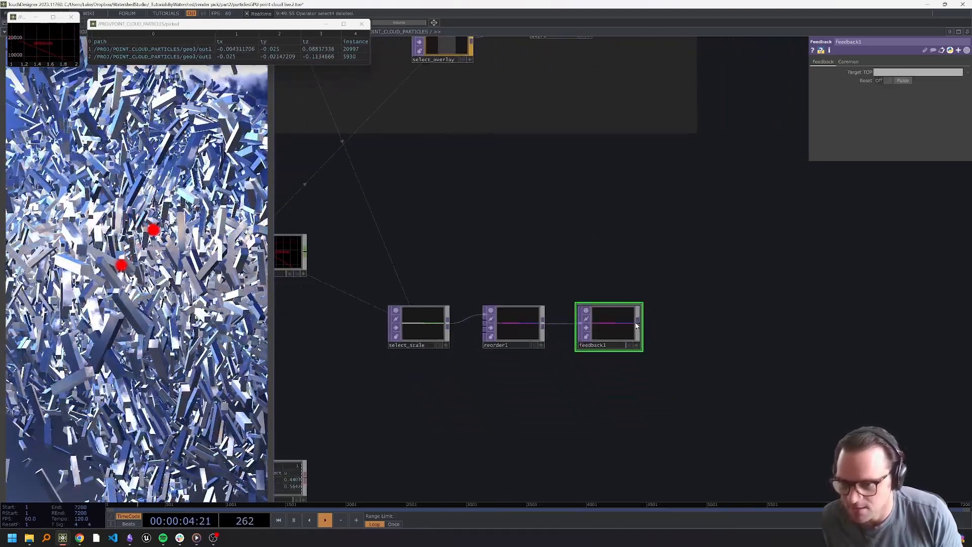
# Add a GLSL Multi TOP after feedback1, followed by a Null TOP named end_fb
pyautogui.rightClick(637, 326)
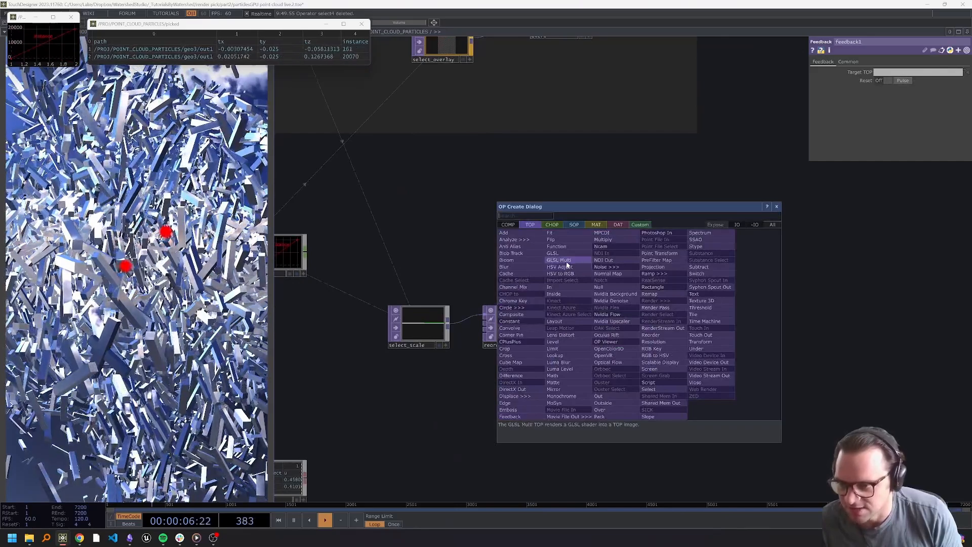
pyautogui.click(567, 264)
pyautogui.click(719, 334)
pyautogui.rightClick(735, 326)
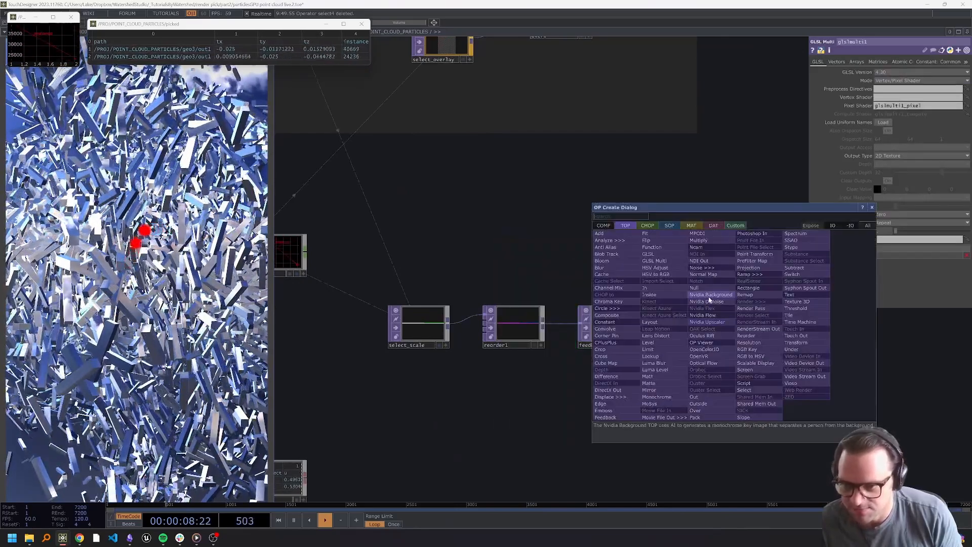
pyautogui.click(711, 297)
pyautogui.click(795, 332)
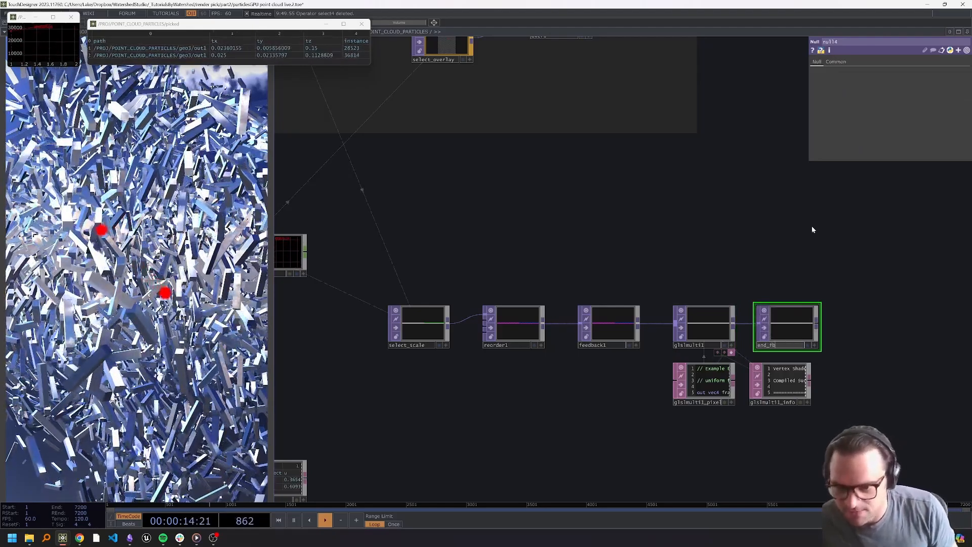
# Append another Null TOP after end_fb and name it picked_data
pyautogui.moveTo(786, 300); pyautogui.dragTo(690, 303)
pyautogui.rightClick(723, 325)
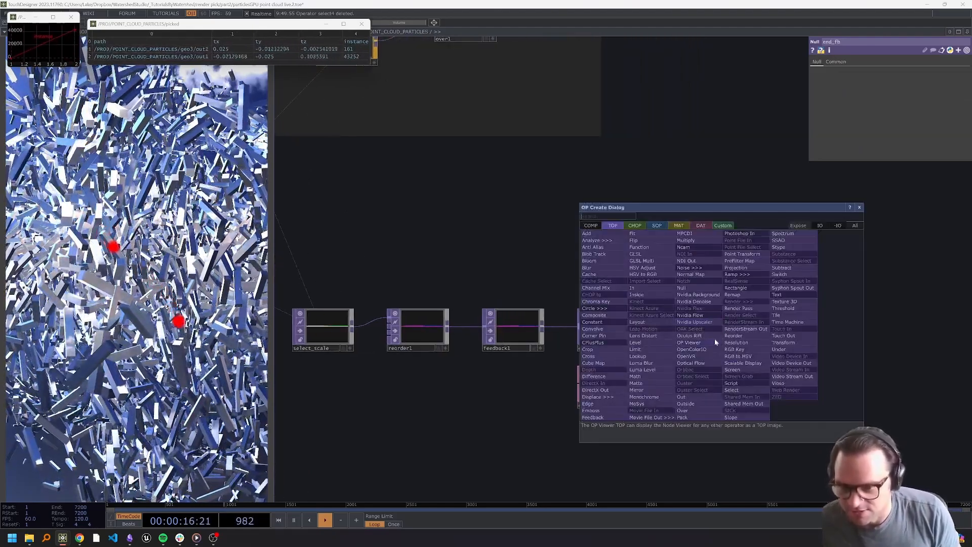
pyautogui.click(699, 297)
pyautogui.click(813, 347)
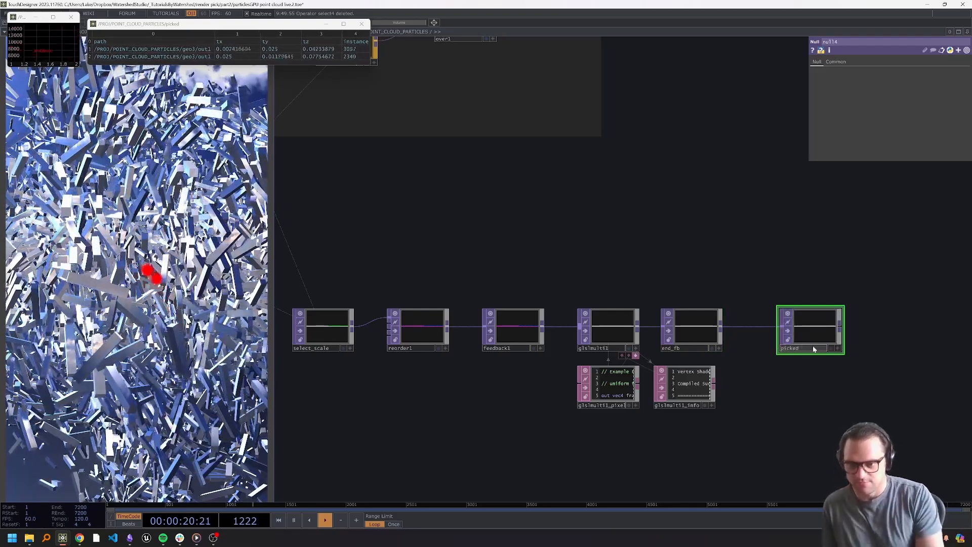
pyautogui.click(837, 244)
# Arrange feedback1 and end_fb above glslmulti1 as a loop and set feedback1's Target TOP to end_fb
pyautogui.scroll(-4, 837, 244)
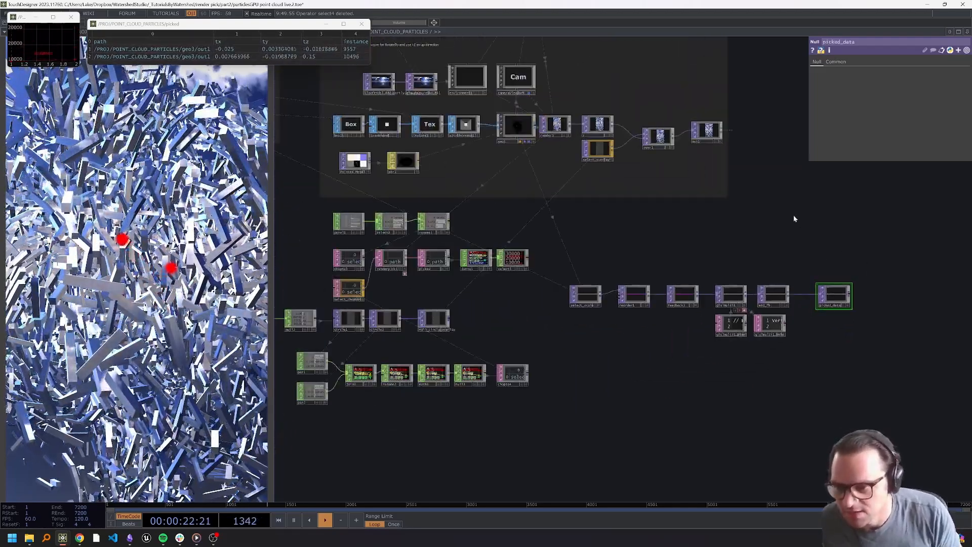
pyautogui.moveTo(785, 226); pyautogui.dragTo(771, 278)
pyautogui.scroll(2, 771, 278)
pyautogui.scroll(-3, 764, 275)
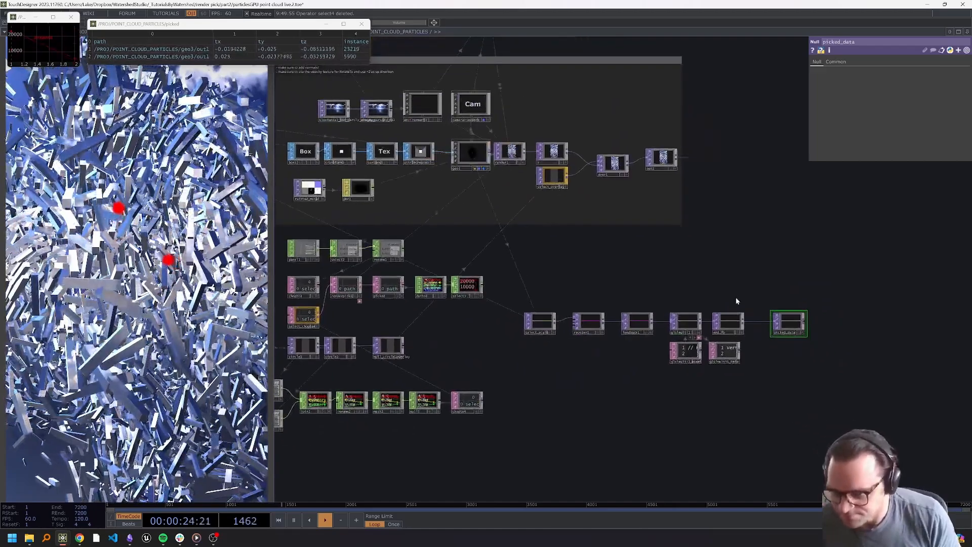
pyautogui.moveTo(635, 302); pyautogui.dragTo(635, 296)
pyautogui.moveTo(727, 319); pyautogui.dragTo(685, 337)
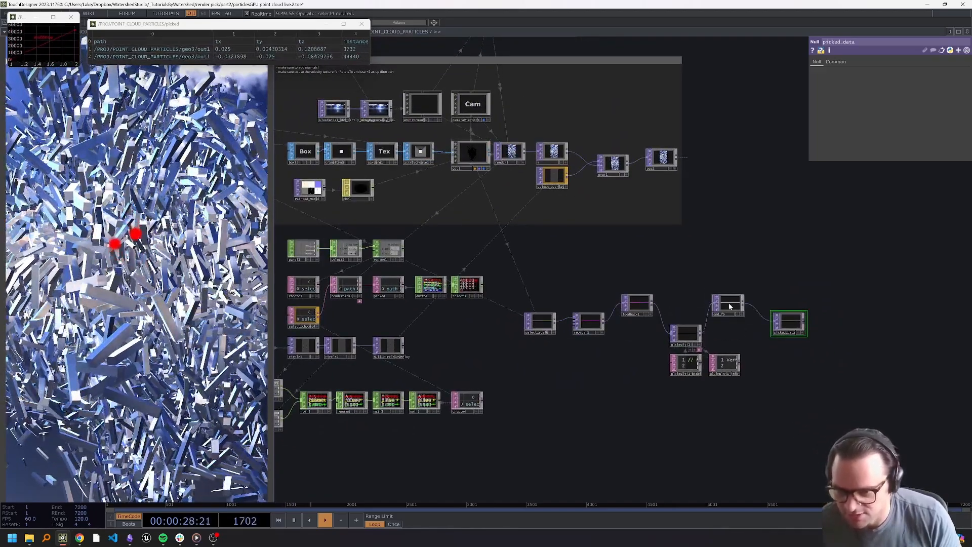
pyautogui.click(639, 304)
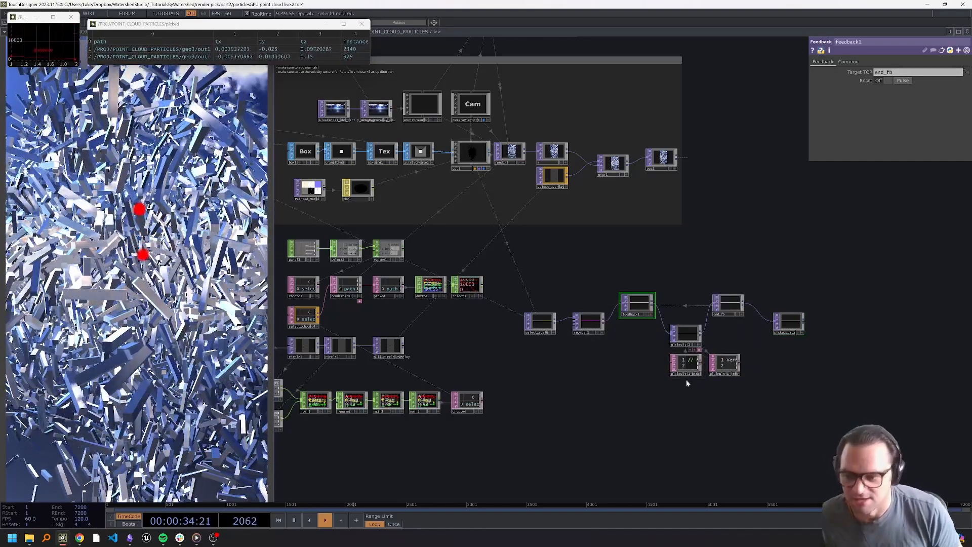
# Name glslmulti1's first vector uniform uScaleRate
pyautogui.click(691, 365)
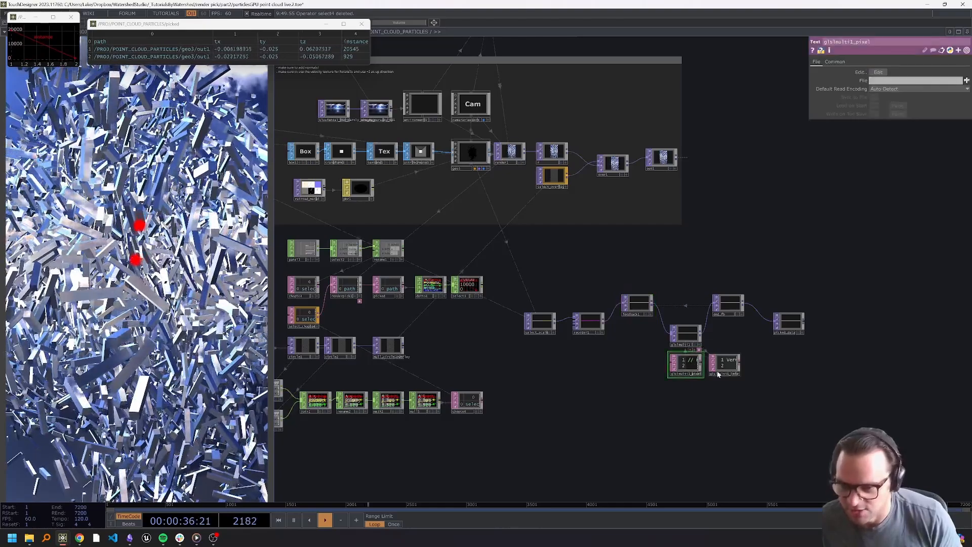
pyautogui.click(688, 338)
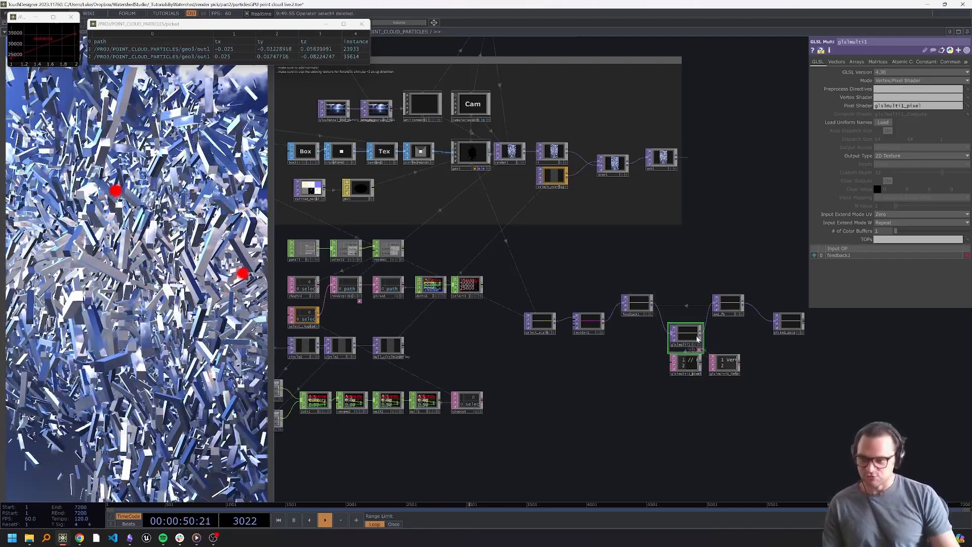
pyautogui.click(836, 64)
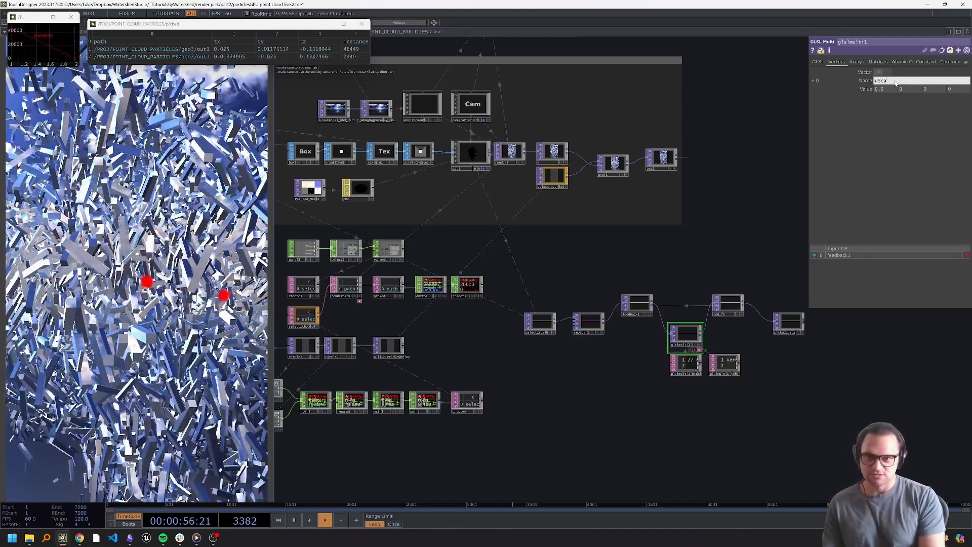
pyautogui.click(896, 82)
pyautogui.write('uScaleRate')
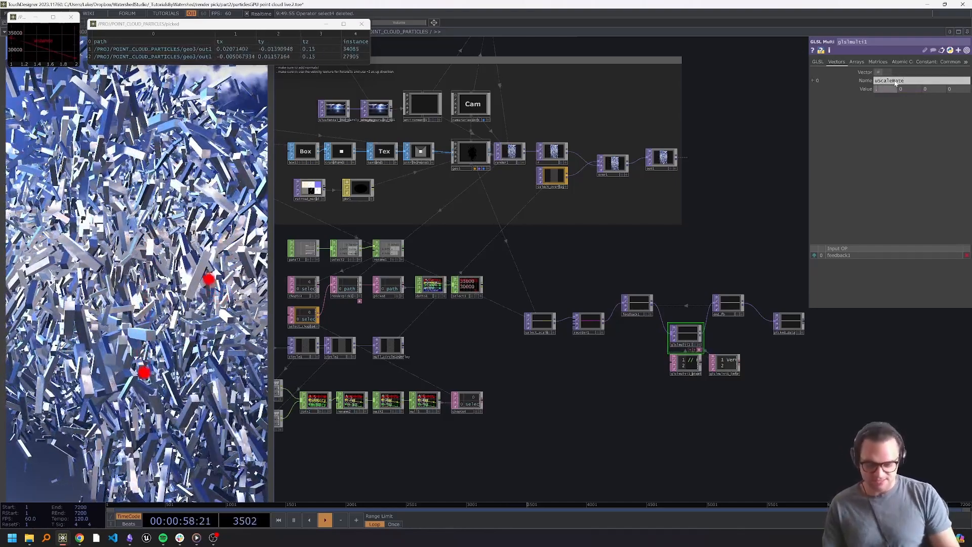
pyautogui.press('Return')
# Name glslmulti1's first array uniform sPickedInstances
pyautogui.click(857, 62)
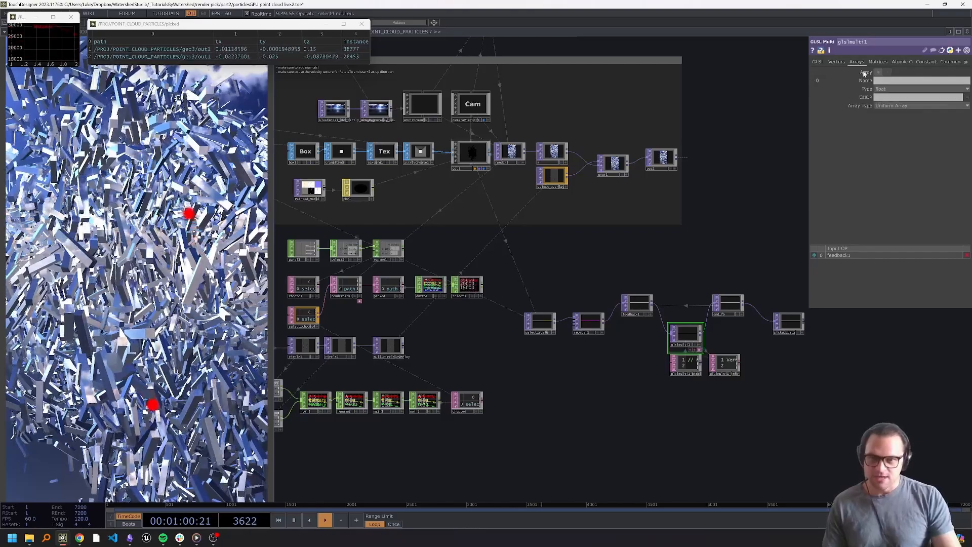
pyautogui.click(888, 81)
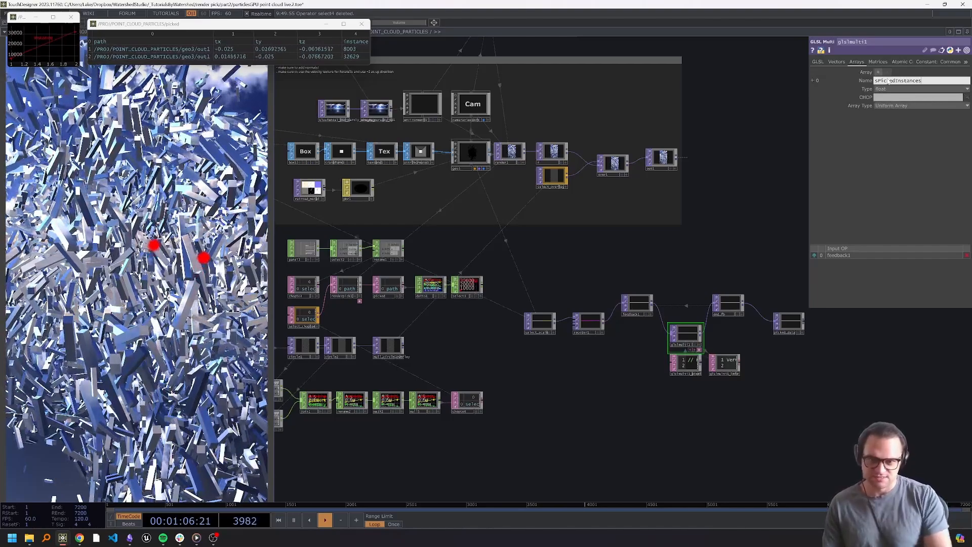
pyautogui.press('Return')
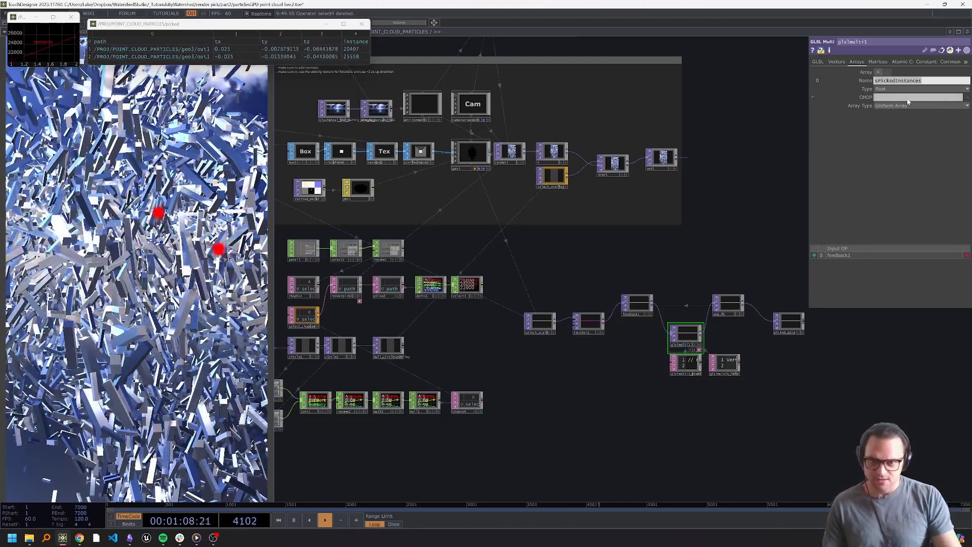
pyautogui.click(909, 97)
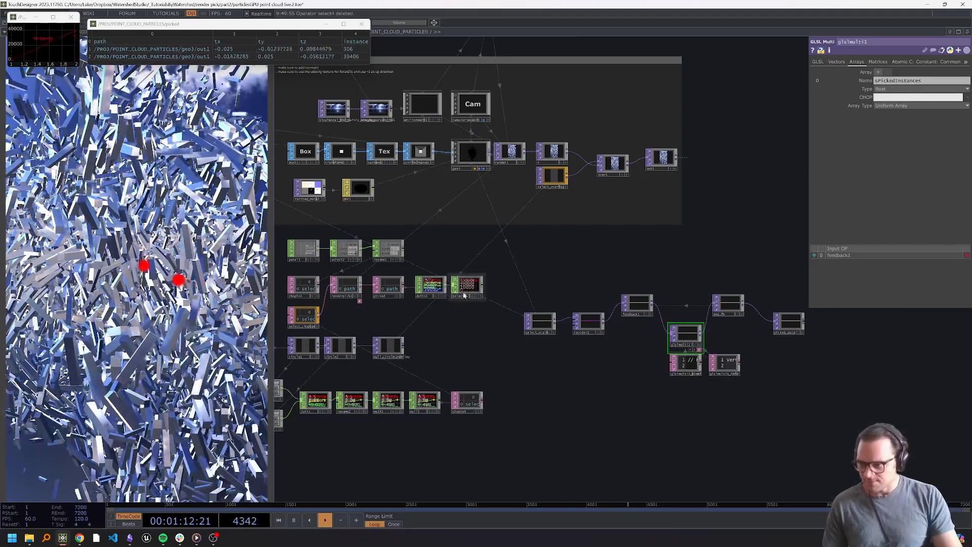
# Add a Null CHOP after select3 and name it picked_instances
pyautogui.scroll(5, 464, 294)
pyautogui.press('Tab')
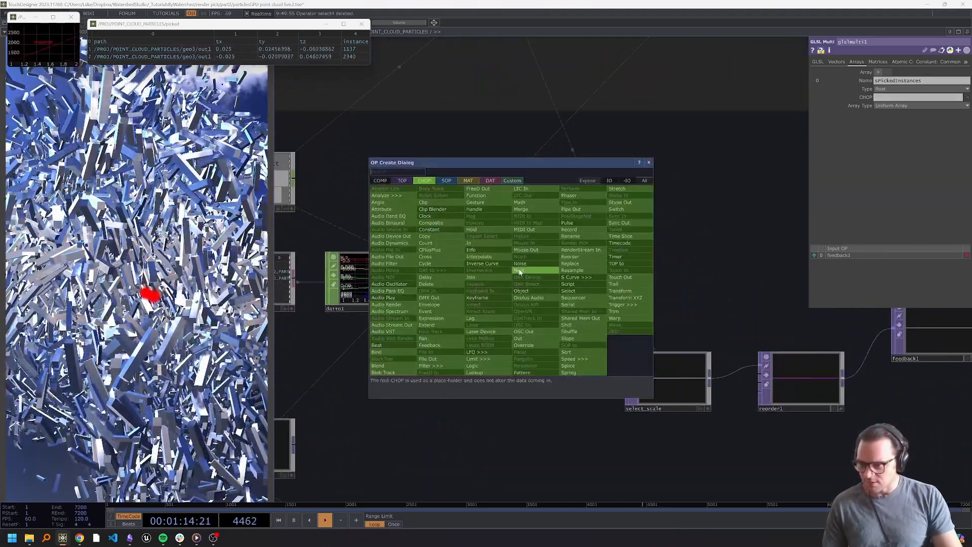
pyautogui.click(519, 272)
pyautogui.click(583, 282)
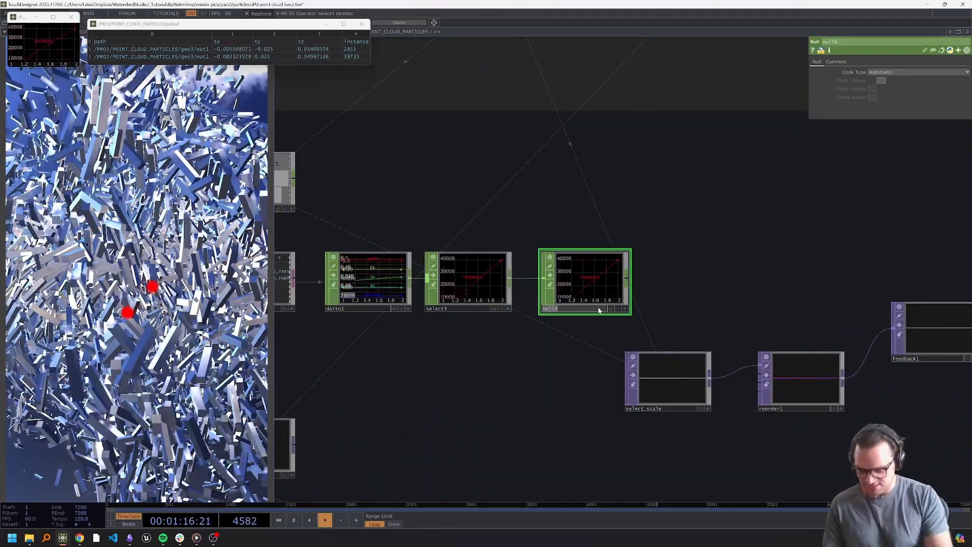
pyautogui.write('picked_inst')
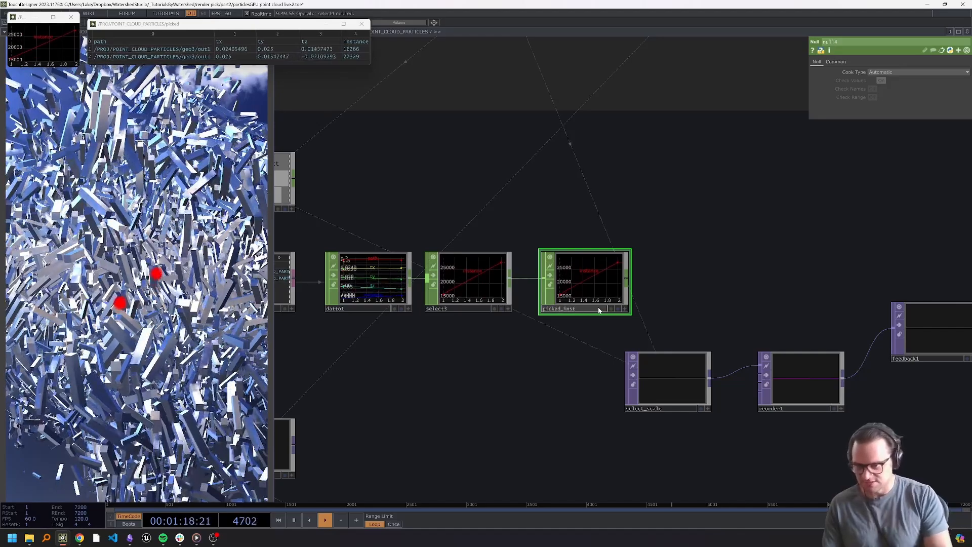
pyautogui.write('ances')
pyautogui.press('Return')
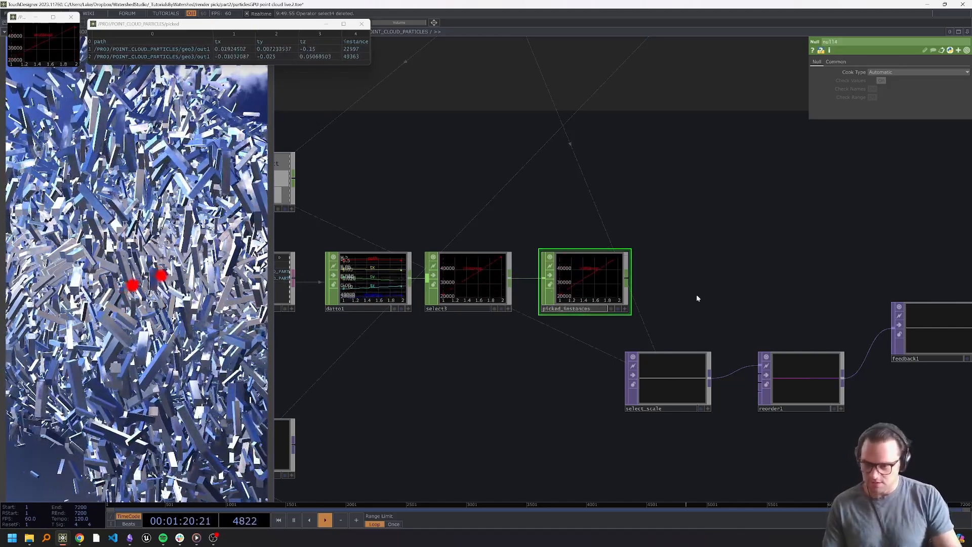
# Assign the picked_instances CHOP to glslmulti1's sPickedInstances array and set its Array Type to Texture Buffer
pyautogui.scroll(-5, 579, 332)
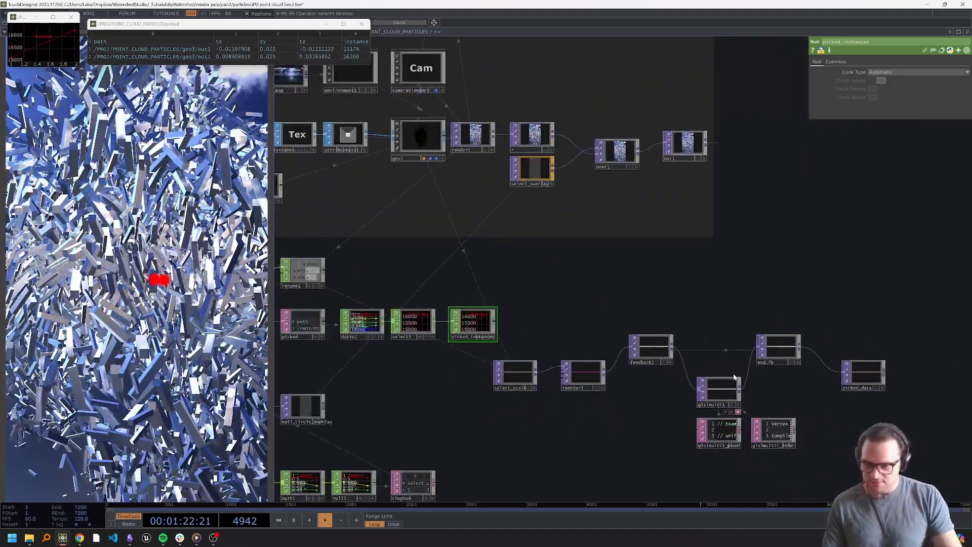
pyautogui.click(719, 389)
pyautogui.moveTo(473, 324); pyautogui.dragTo(917, 96)
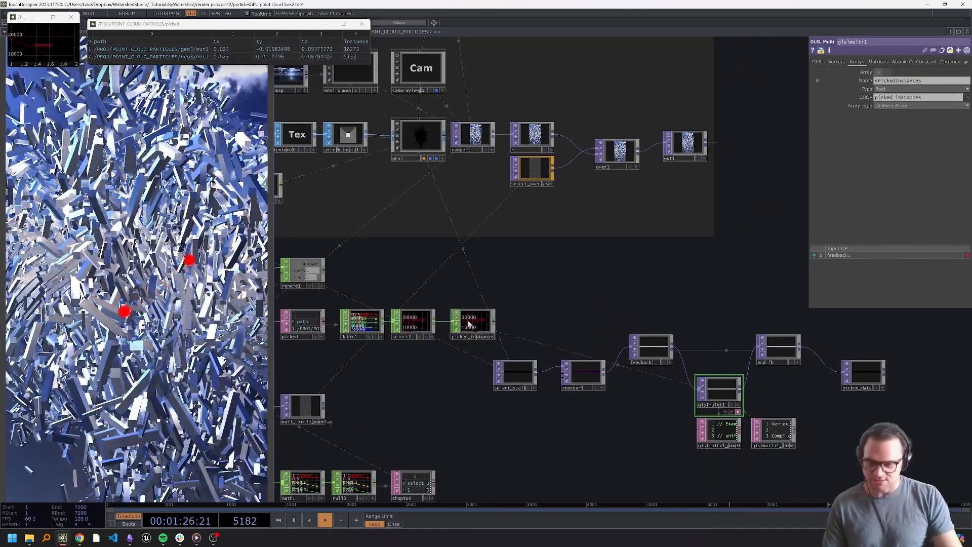
pyautogui.click(890, 105)
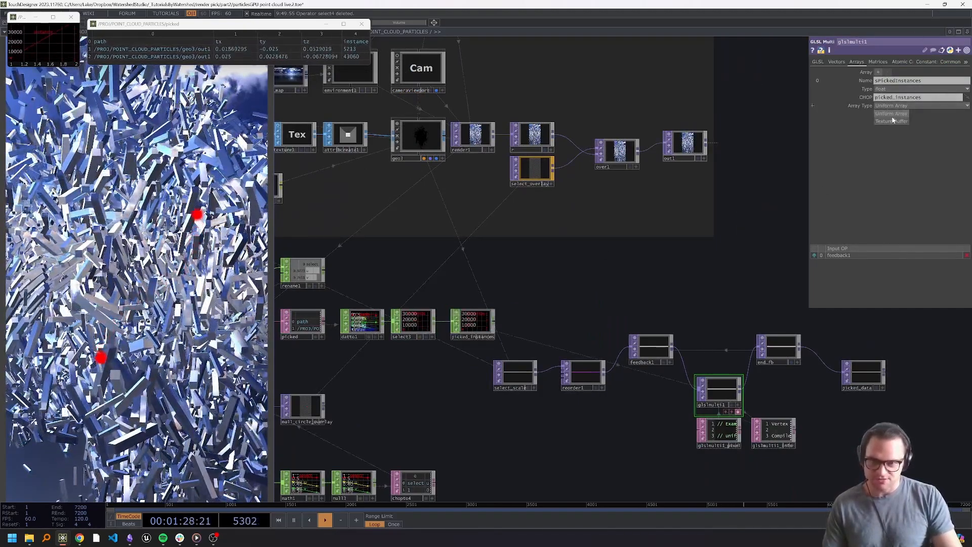
pyautogui.click(899, 123)
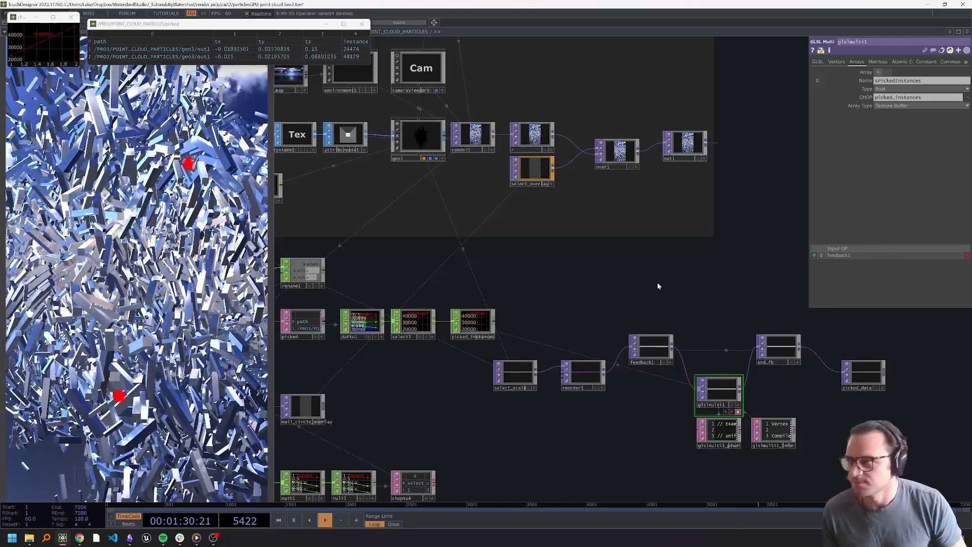
# Open glslmulti1's pixel shader in VS Code with enlarged text, side by side with the TouchDesigner network framed on the feedback loop
pyautogui.click(717, 429)
pyautogui.click(875, 73)
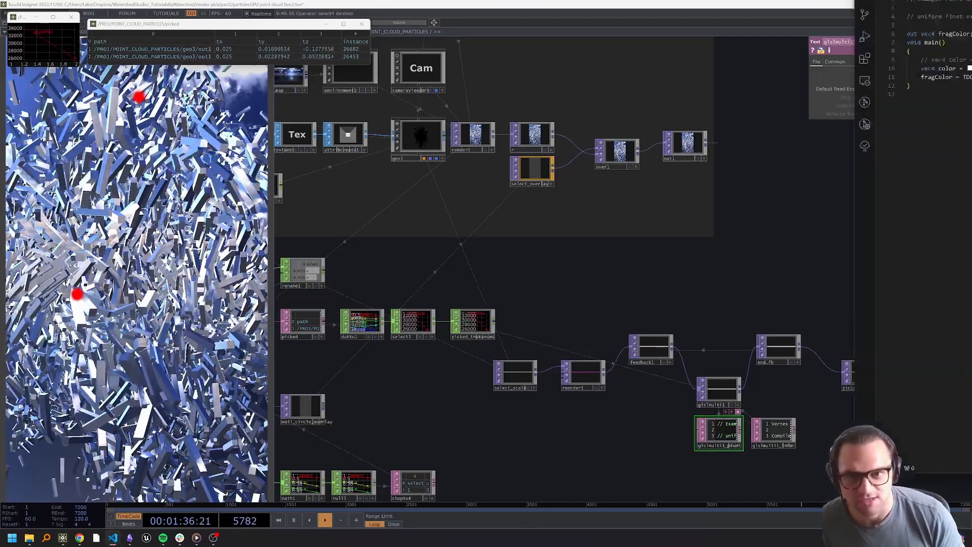
pyautogui.click(540, 153)
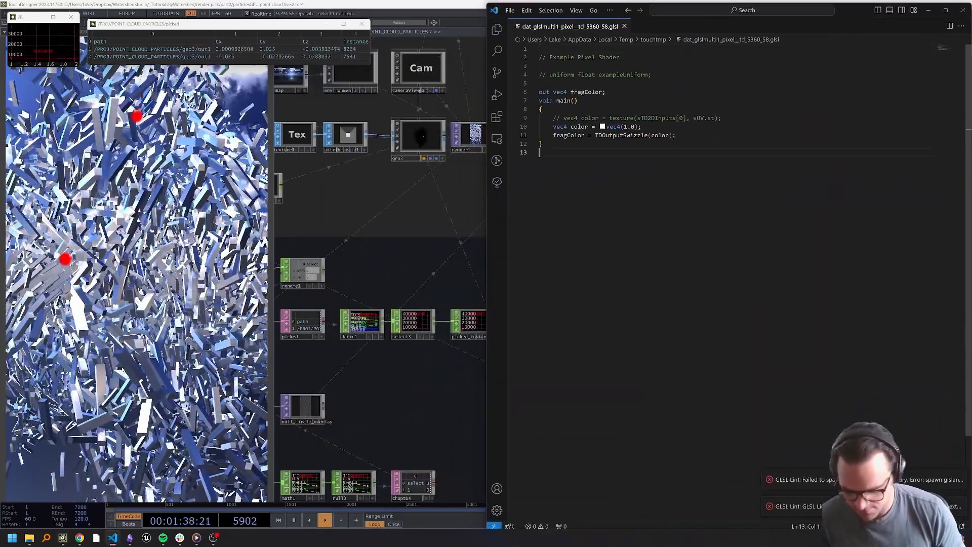
pyautogui.hotkey('ctrl', '=')
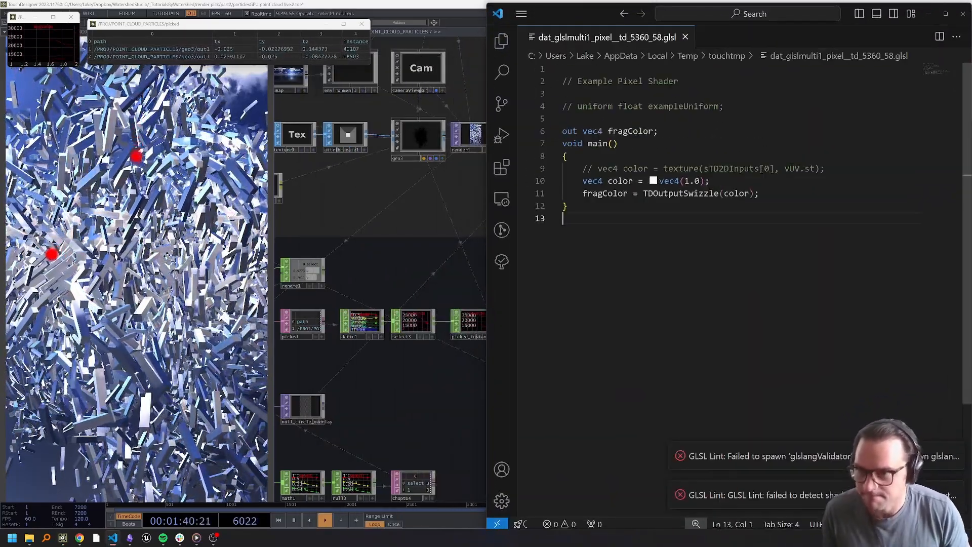
pyautogui.click(401, 237)
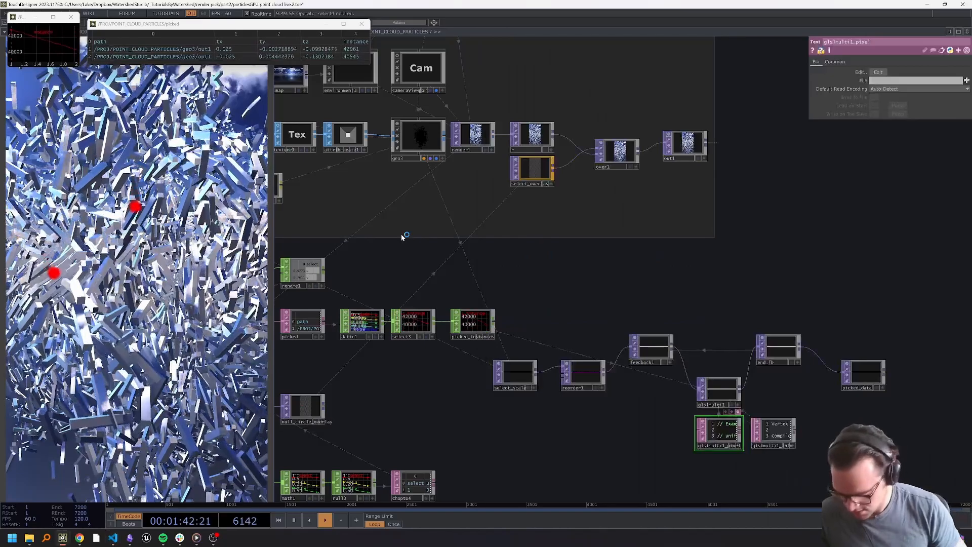
pyautogui.hotkey('alt', 'Tab')
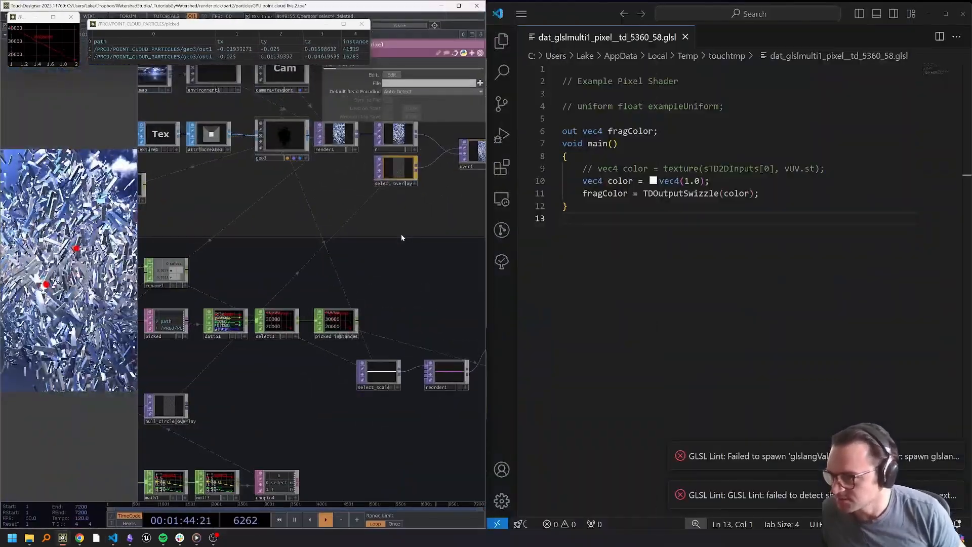
pyautogui.scroll(-4, 413, 271)
pyautogui.moveTo(415, 270); pyautogui.dragTo(365, 240)
pyautogui.moveTo(424, 233); pyautogui.dragTo(443, 247)
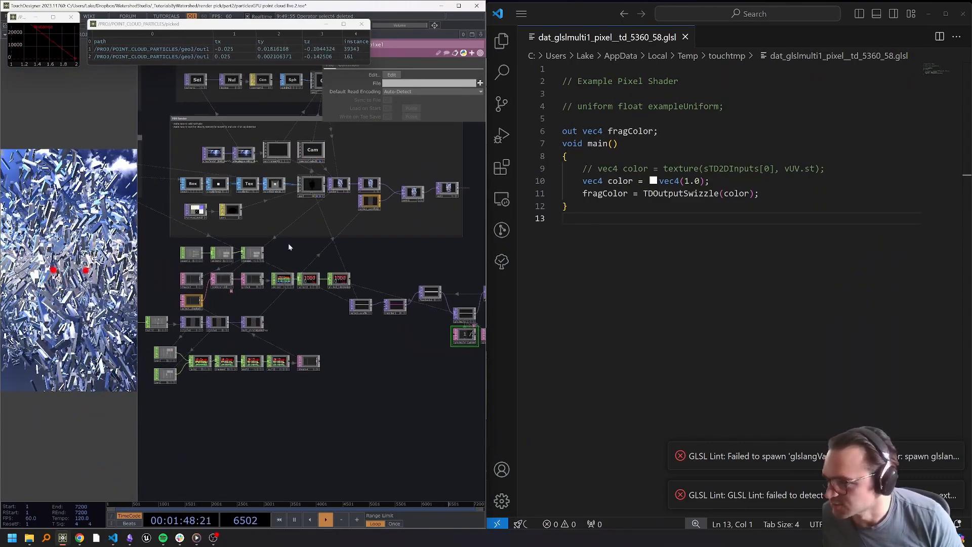
pyautogui.scroll(5, 397, 277)
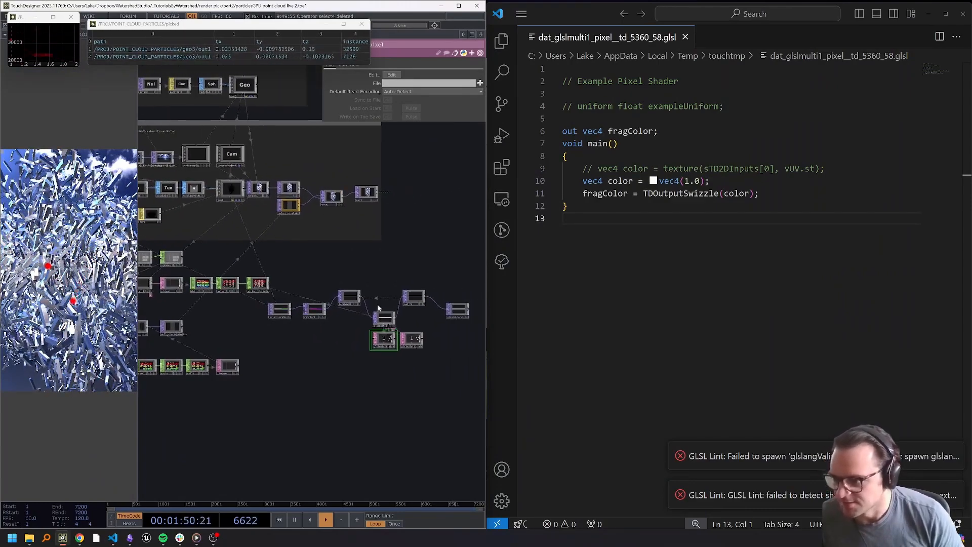
pyautogui.moveTo(385, 310); pyautogui.dragTo(334, 292)
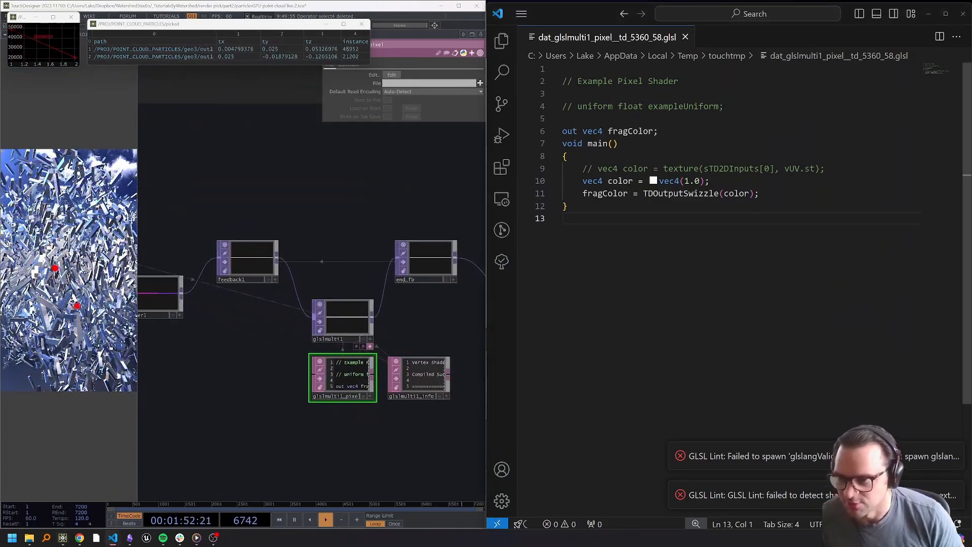
# Uncomment the example uniform in the pixel shader and rename it so the line reads "uniform float uScaleRate;"
pyautogui.click(629, 106)
pyautogui.hotkey('ctrl', '/')
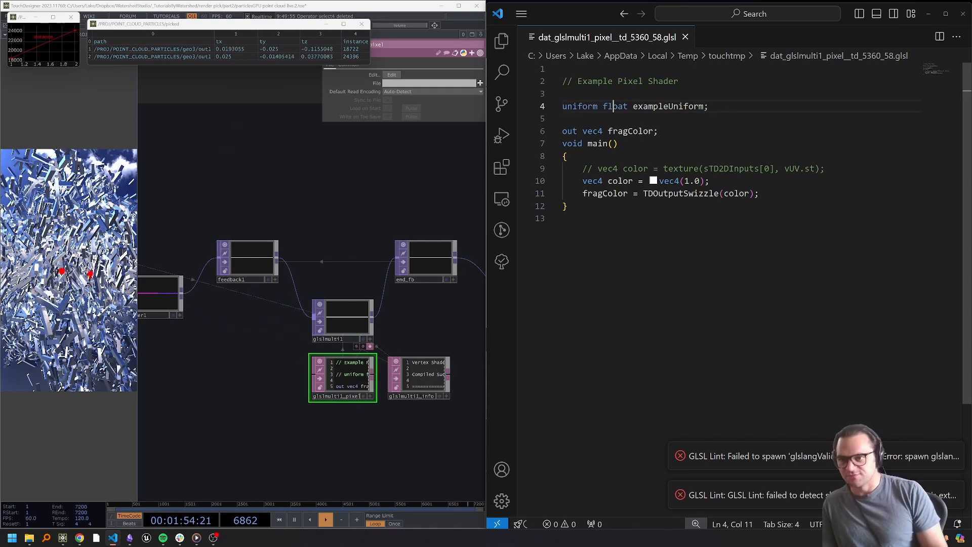
pyautogui.doubleClick(669, 105)
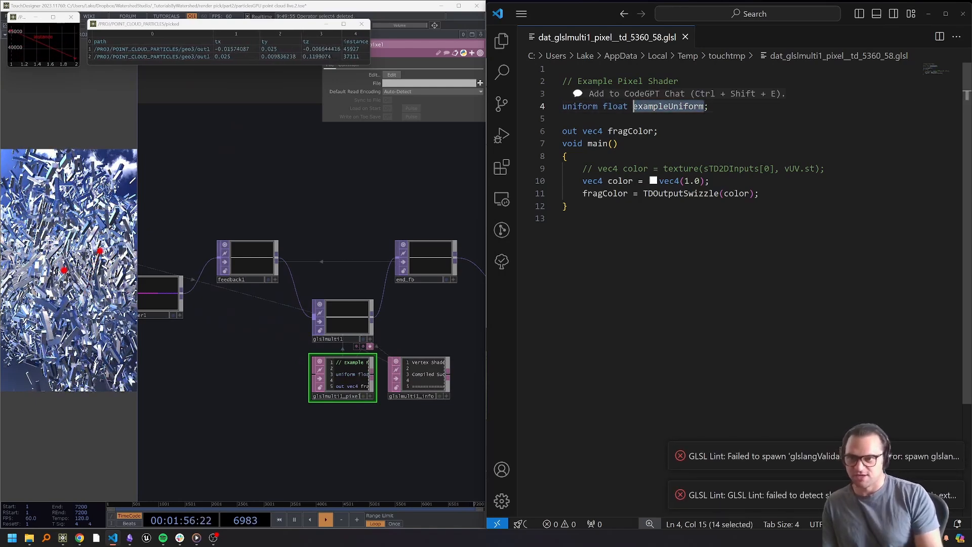
pyautogui.press('BackSpace')
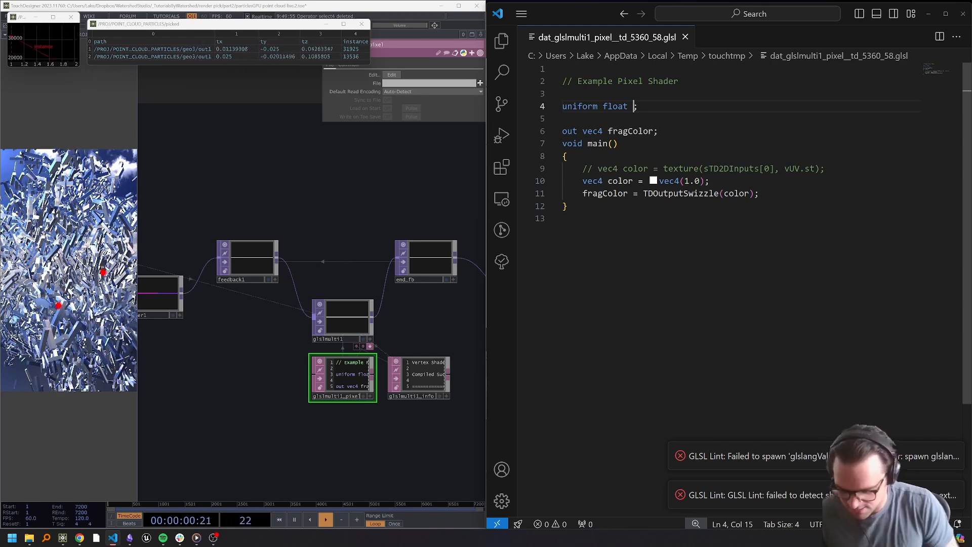
pyautogui.write('us')
pyautogui.press('BackSpace')
pyautogui.write('ScaleRate')
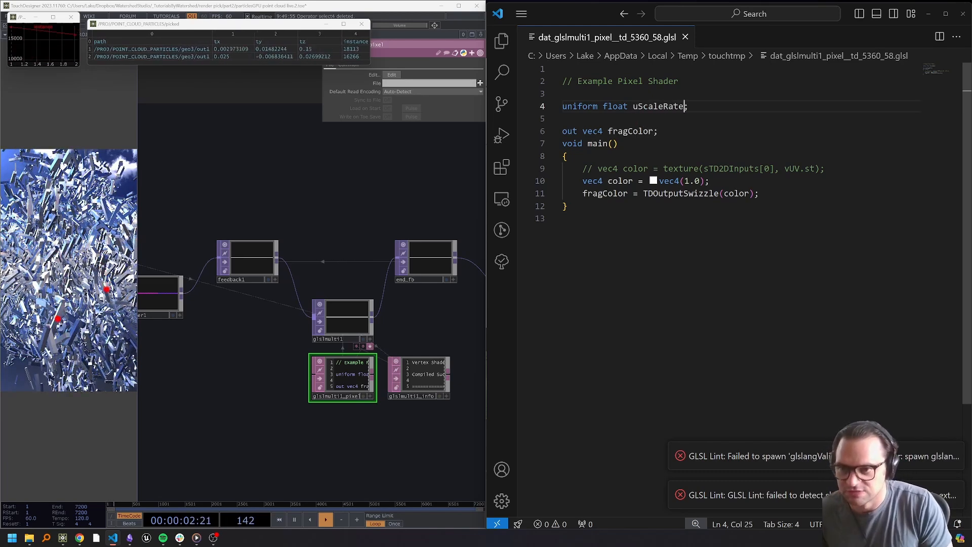
pyautogui.press('End')
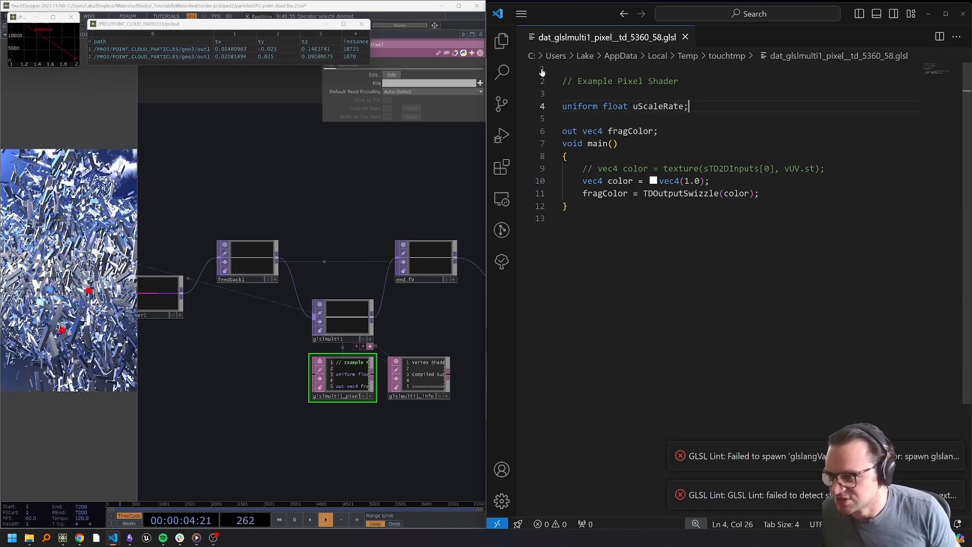
# Move the floating picked table viewer off glslmulti1's parameters and check its vector and array uniform settings
pyautogui.click(358, 302)
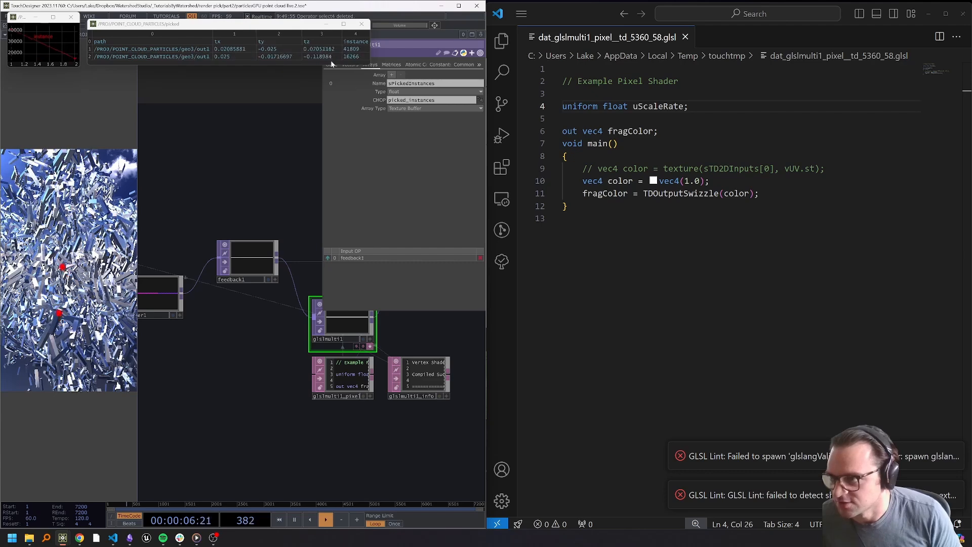
pyautogui.moveTo(336, 24); pyautogui.dragTo(318, 17)
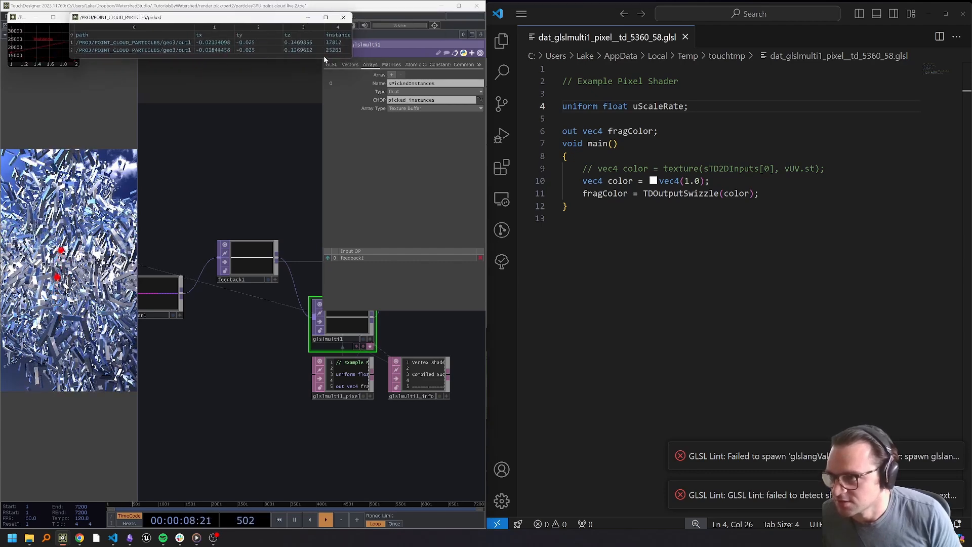
pyautogui.click(350, 64)
pyautogui.click(371, 64)
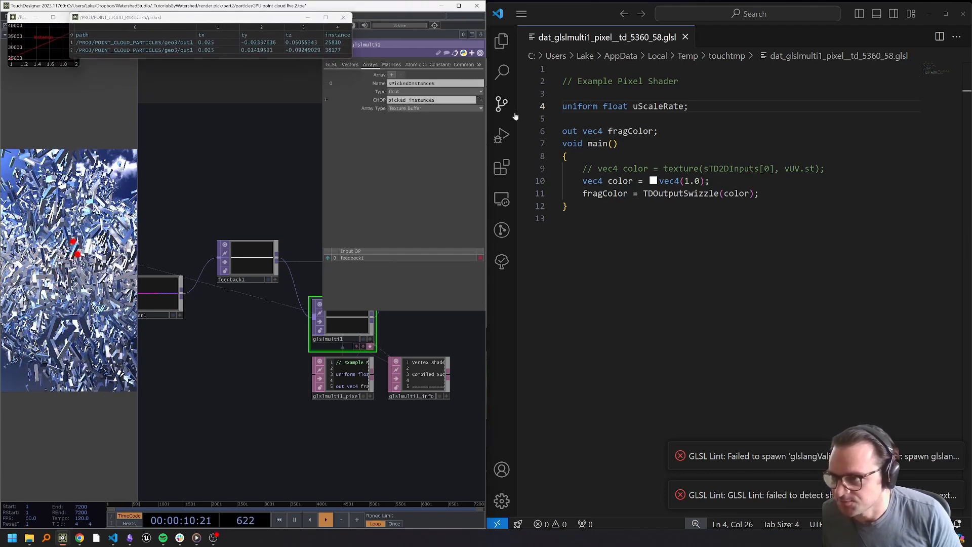
# Declare "uniform samplerBuffer sPickedInstances;" on a new line above the uScaleRate uniform in the pixel shader
pyautogui.press('Return')
pyautogui.write('u')
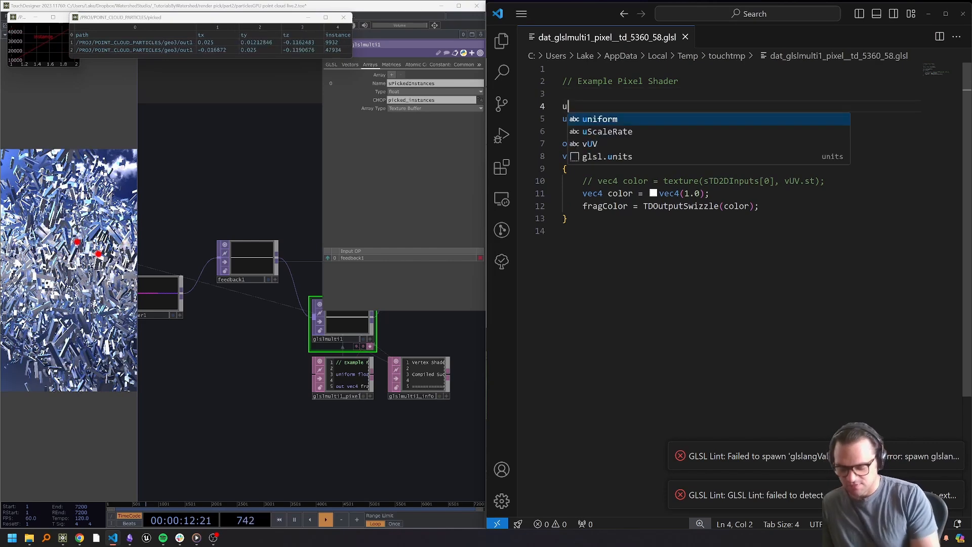
pyautogui.write('niform samplerBuf')
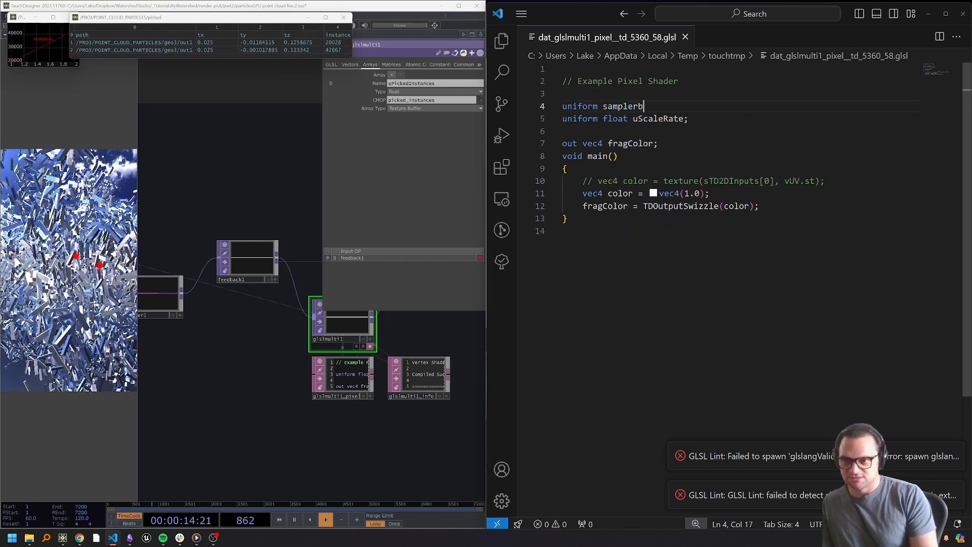
pyautogui.write('fer')
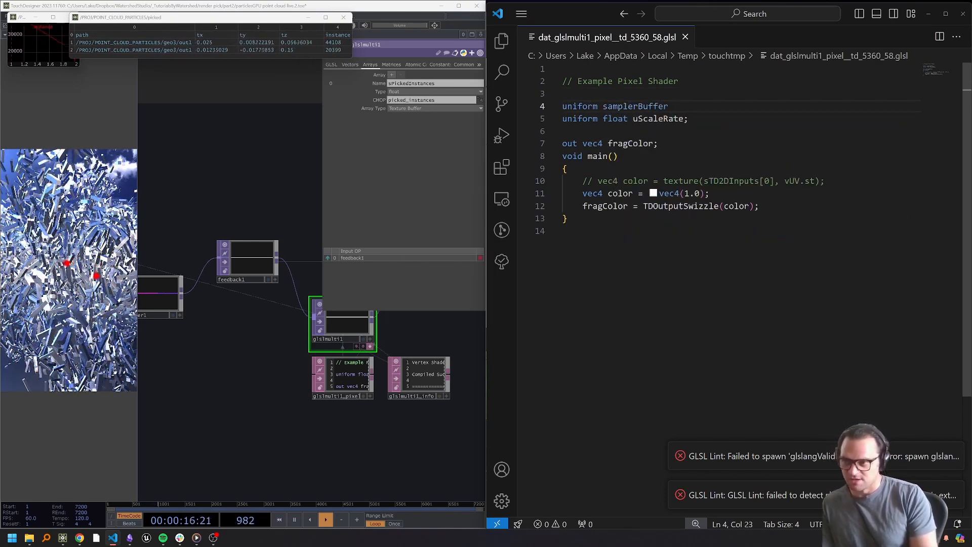
pyautogui.write(' sPickedIns')
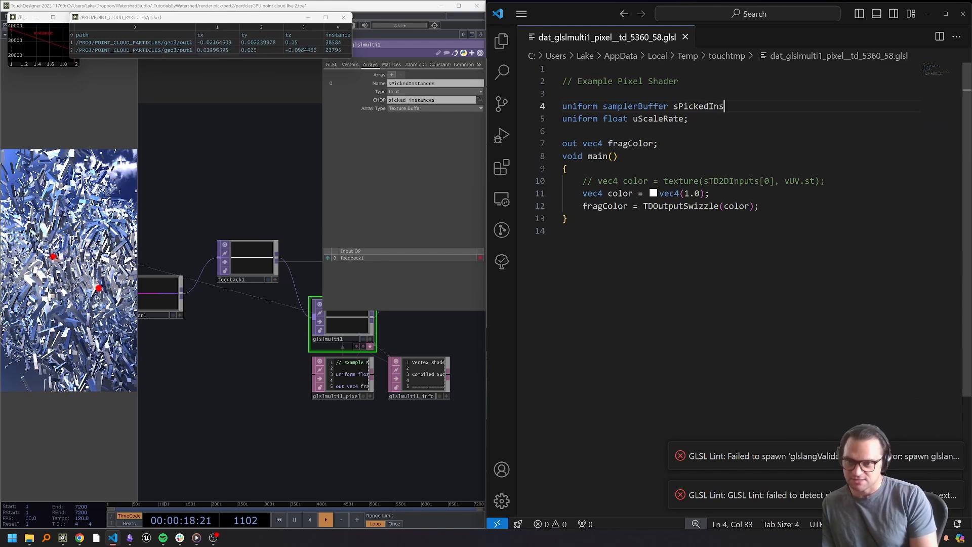
pyautogui.write('tances;')
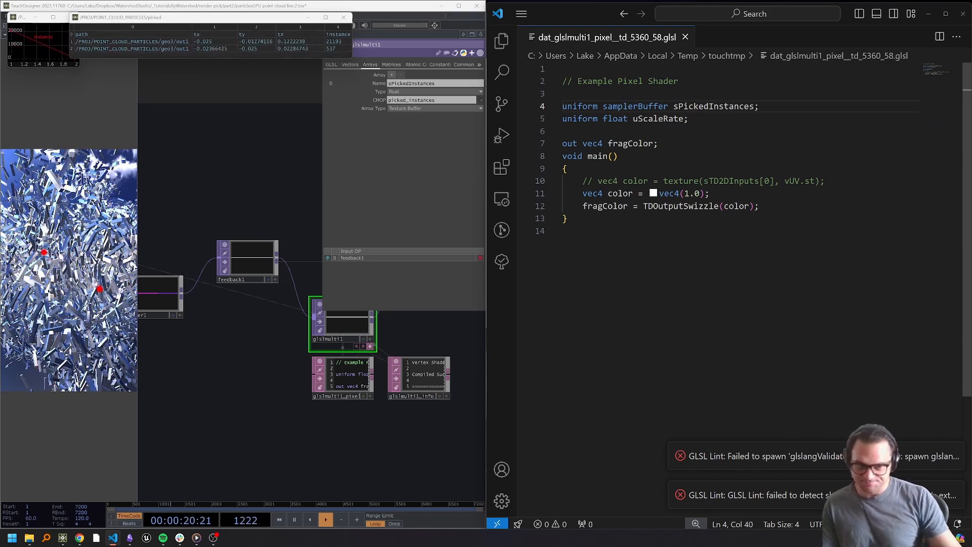
# Insert two blank lines at the start of the pixel shader's main() body, above the commented texture line
pyautogui.click(569, 168)
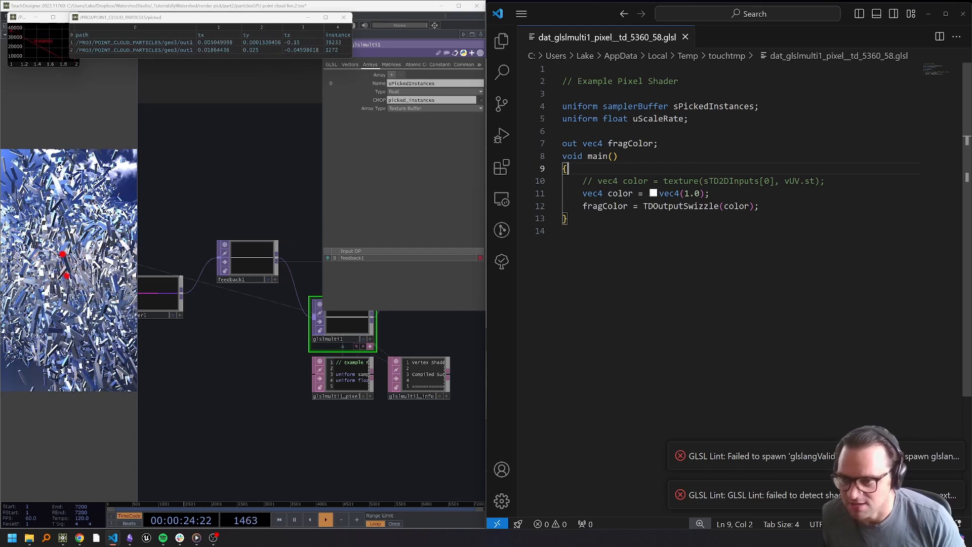
pyautogui.click(583, 181)
pyautogui.press('Return')
pyautogui.press('Return')
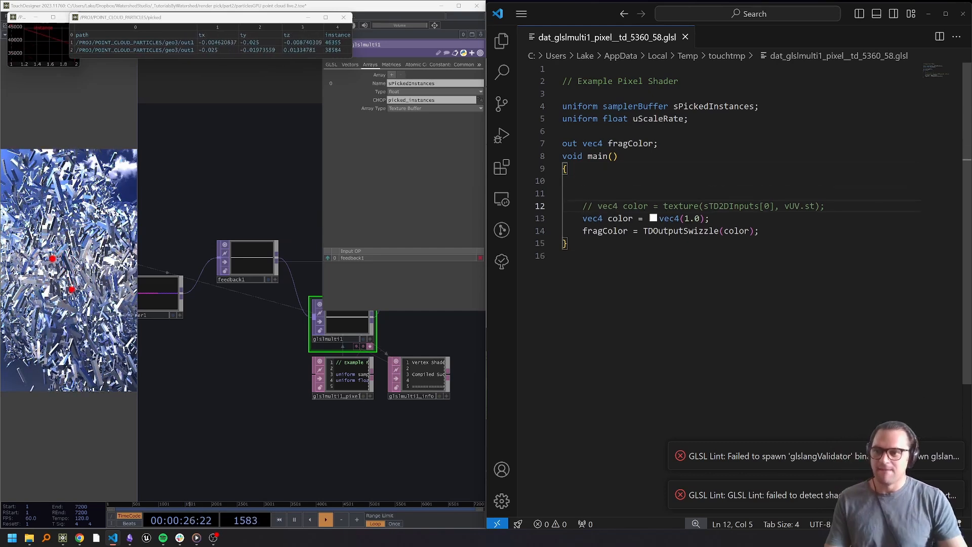
pyautogui.press('Up')
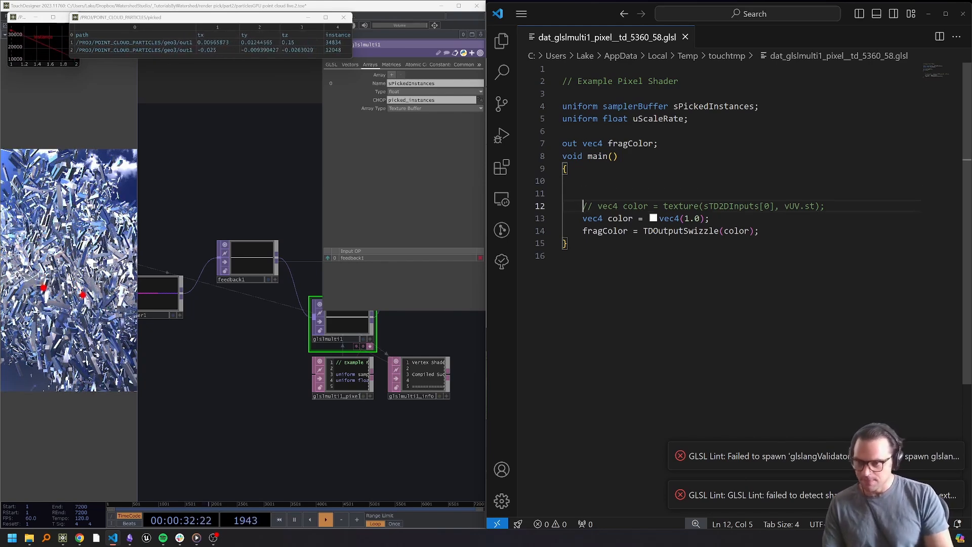
# Uncomment the texture sampling line and rename its variable so it reads "vec4 data = texture(sTD2DInputs[0], vUV.st);"
pyautogui.hotkey('ctrl', '/')
pyautogui.hotkey('ctrl', 'Right')
pyautogui.press('Right')
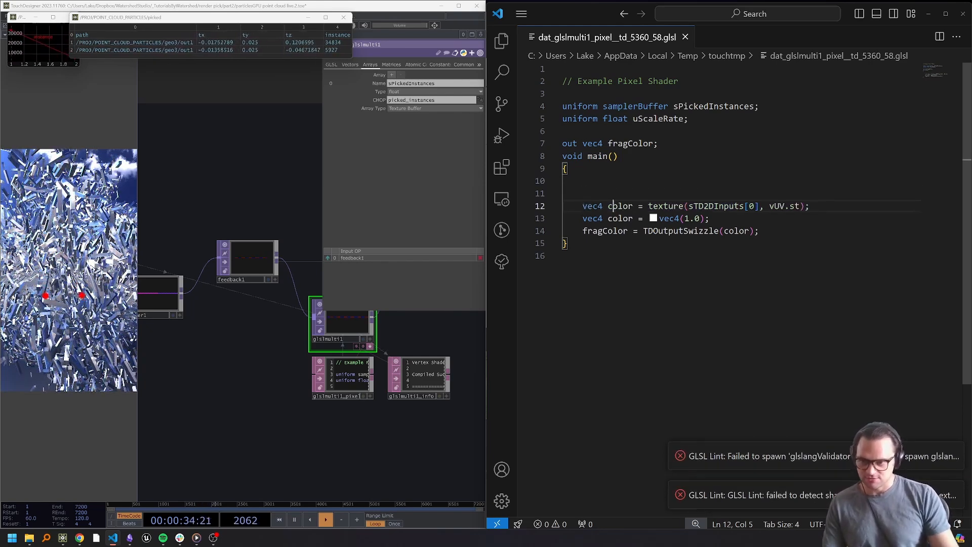
pyautogui.hotkey('ctrl', 'shift', 'Right')
pyautogui.write('sca')
pyautogui.press('BackSpace')
pyautogui.press('BackSpace')
pyautogui.press('BackSpace')
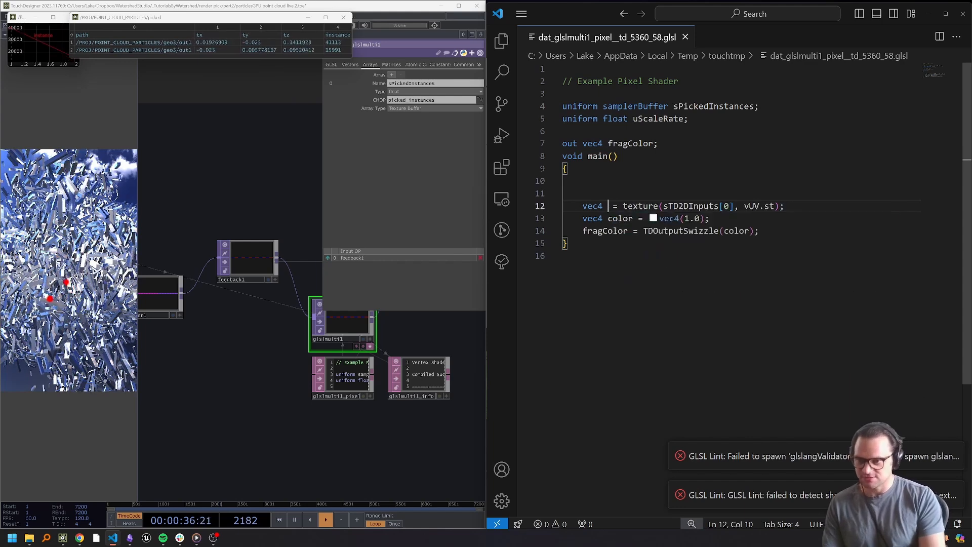
pyautogui.write('data')
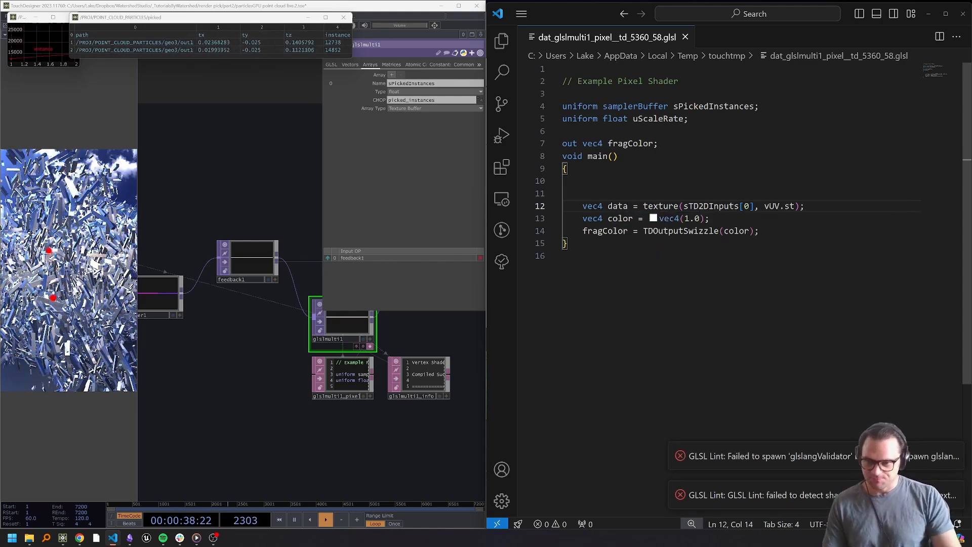
# Add the line "float scale = data.r;" below the texture sampling line
pyautogui.press('Return')
pyautogui.write('floa')
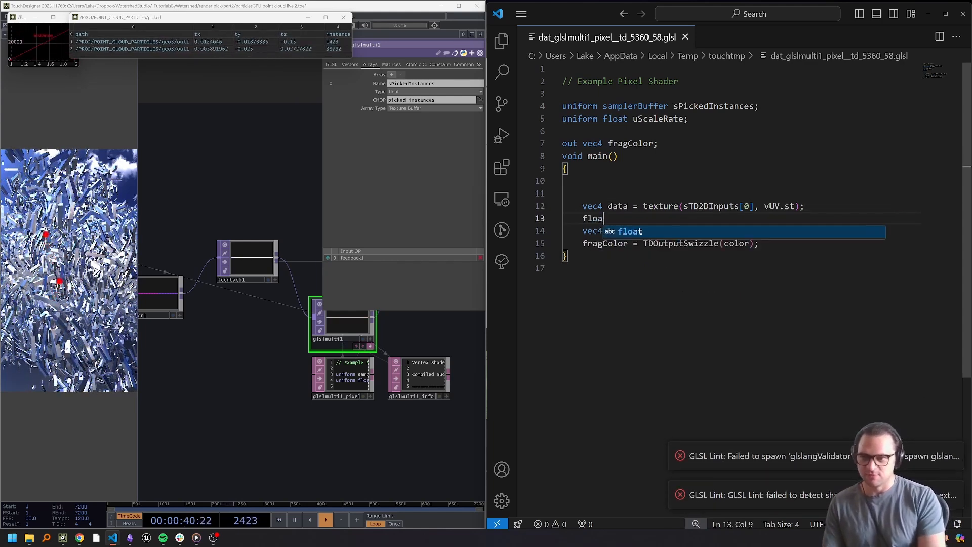
pyautogui.write('t scale = data.r;')
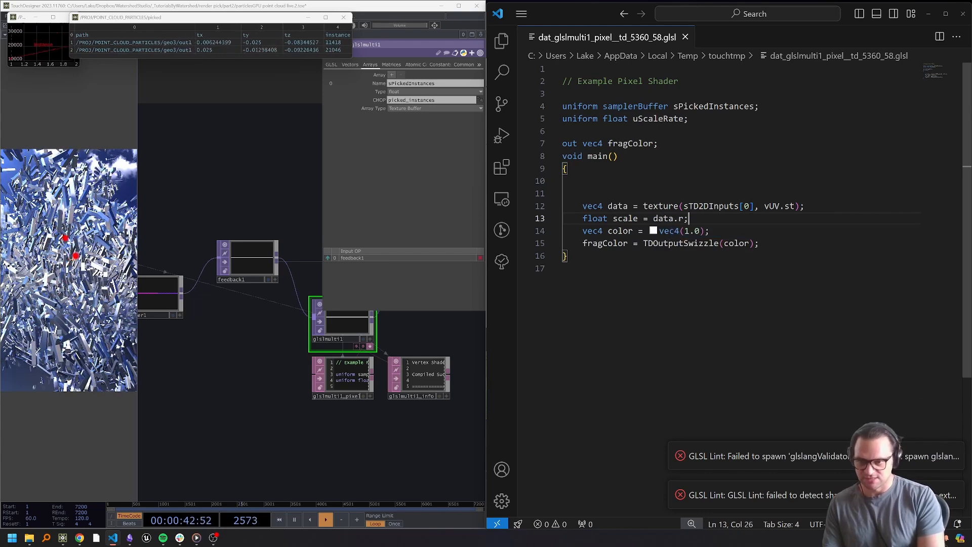
# Add the line "float picked = data.g;" below the scale variable
pyautogui.press('Return')
pyautogui.write('float')
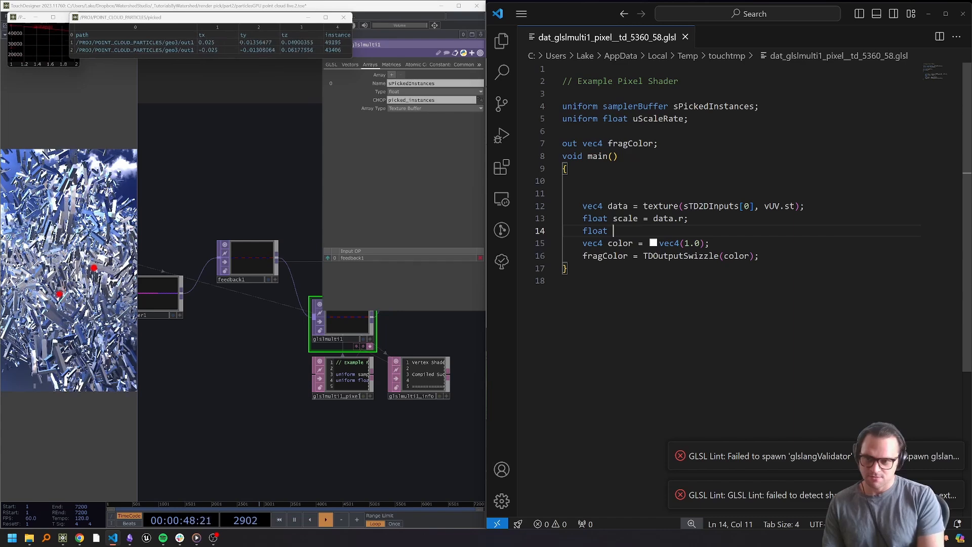
pyautogui.write('Touche')
pyautogui.press('BackSpace')
pyautogui.press('BackSpace')
pyautogui.press('BackSpace')
pyautogui.press('BackSpace')
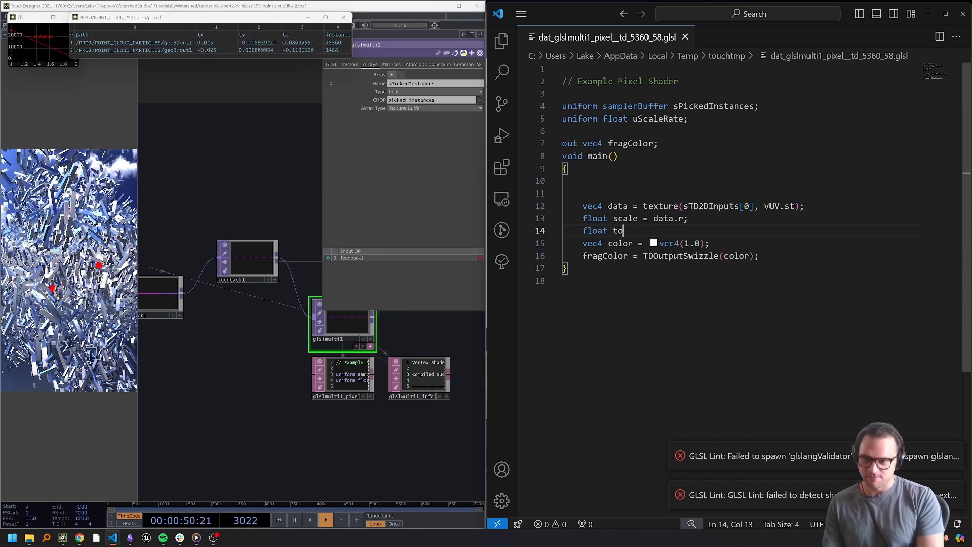
pyautogui.press('BackSpace')
pyautogui.press('BackSpace')
pyautogui.write('picked =')
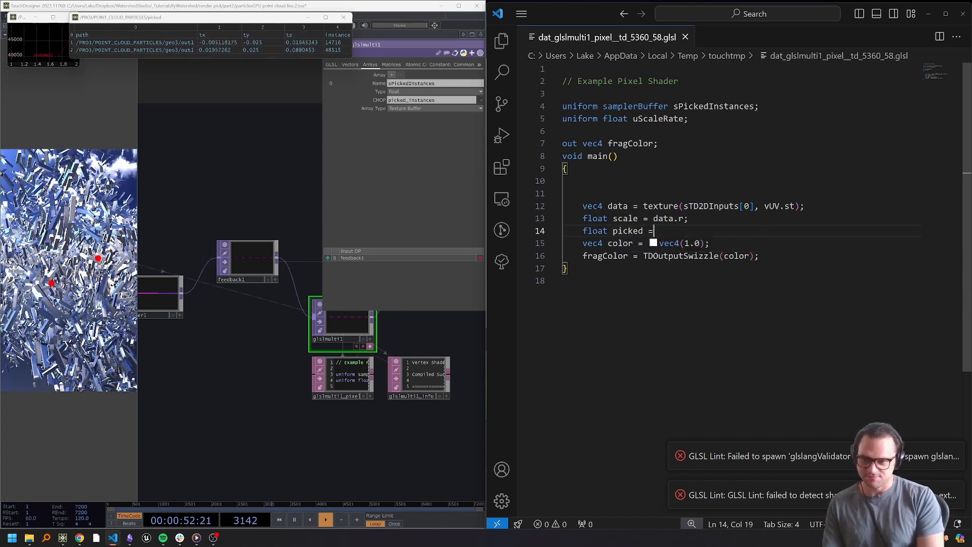
pyautogui.write(' data.g;')
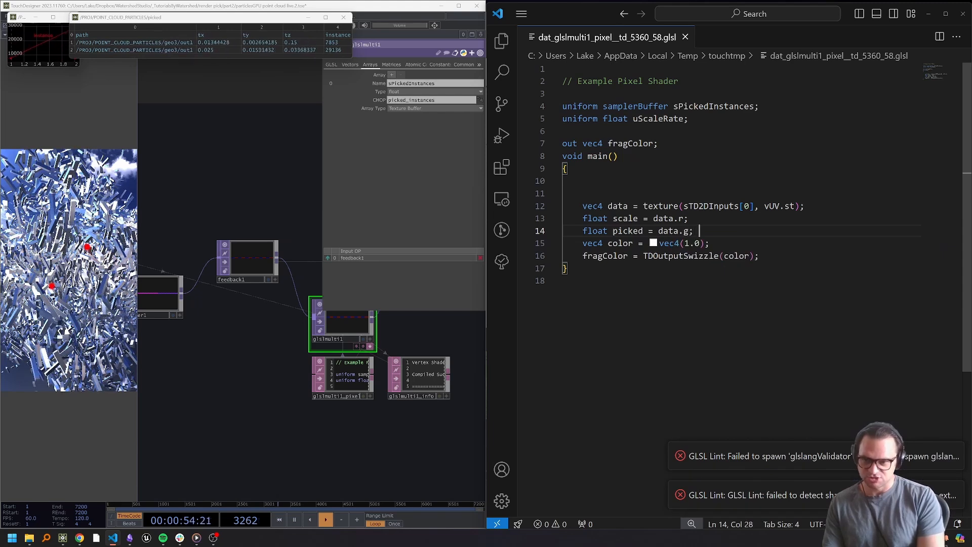
# Add the line "float color = data.b;" below the picked variable, followed by a blank line
pyautogui.press('Return')
pyautogui.write('float ')
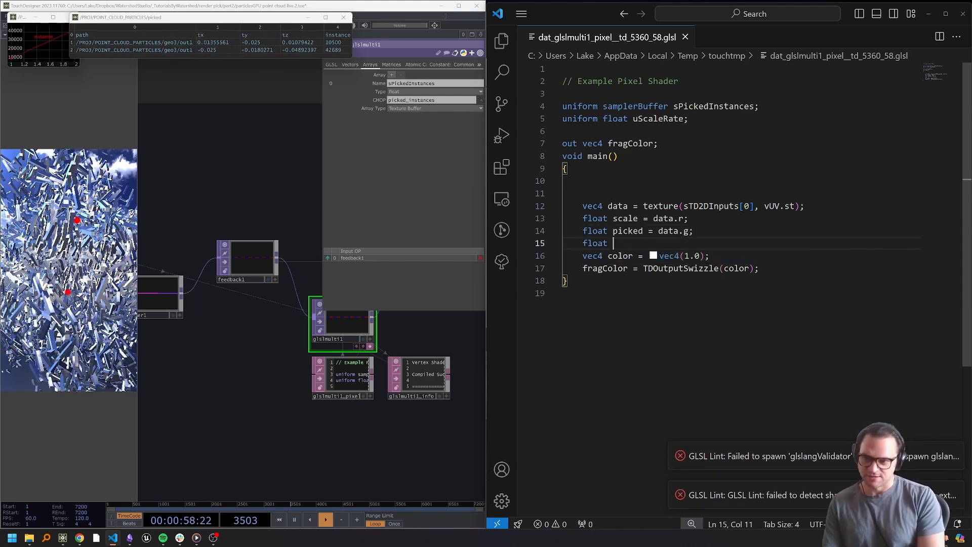
pyautogui.write('c')
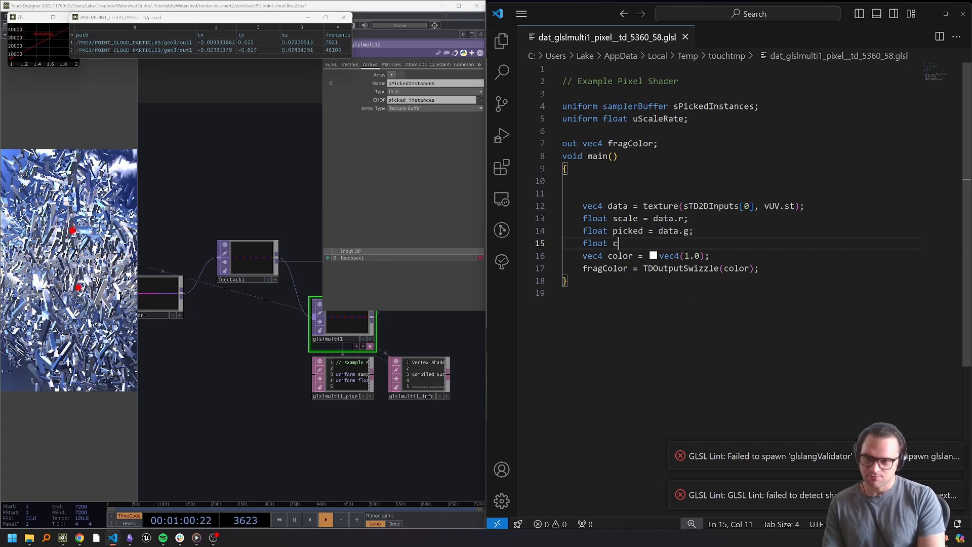
pyautogui.write('olor = data;')
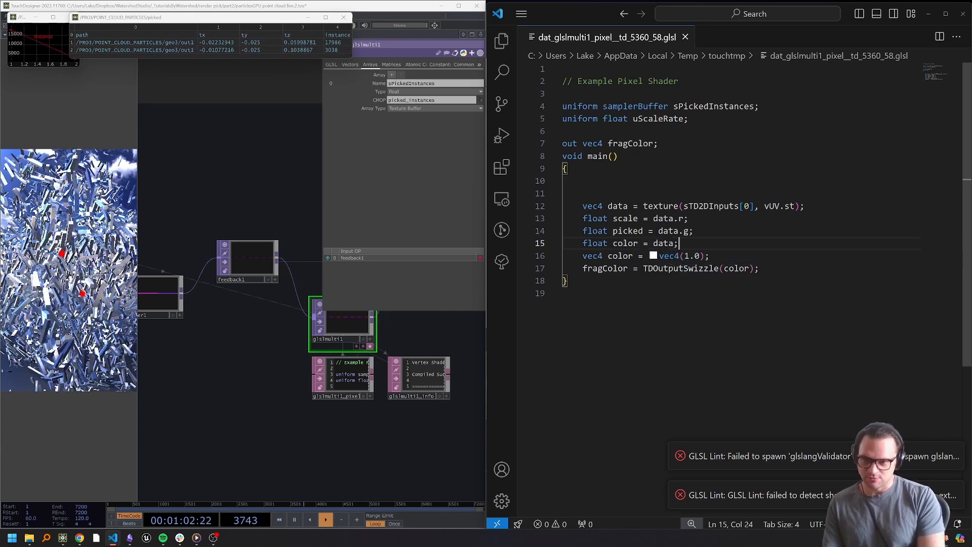
pyautogui.write('.b;')
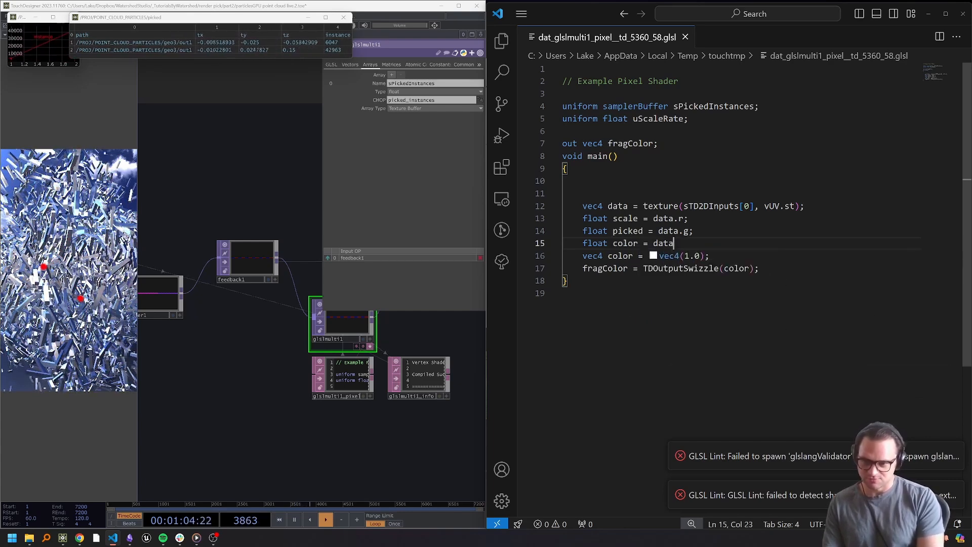
pyautogui.press('Return')
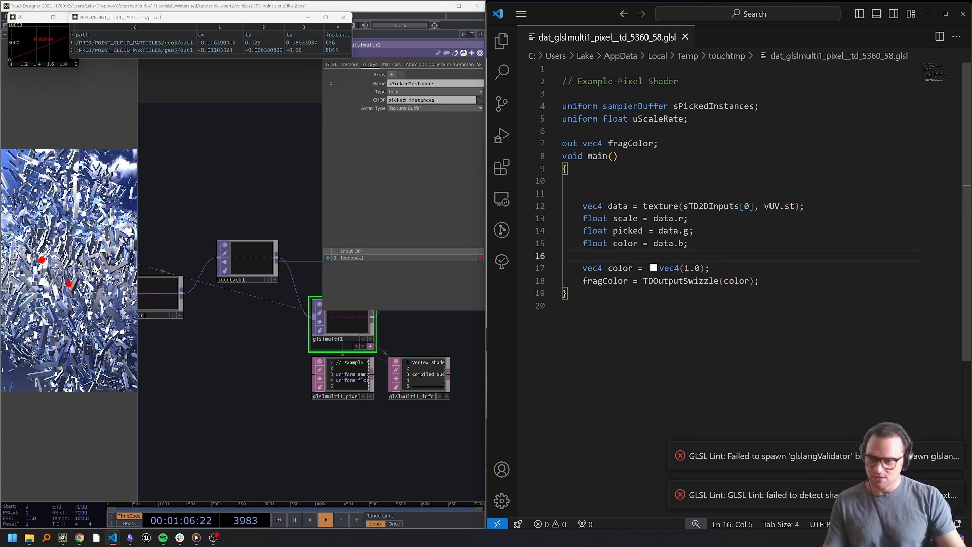
# Delete the "vec4 color = vec4(1.0);" line and replace the color argument of TDOutputSwizzle with "dat"
pyautogui.tripleClick(678, 269)
pyautogui.press('BackSpace')
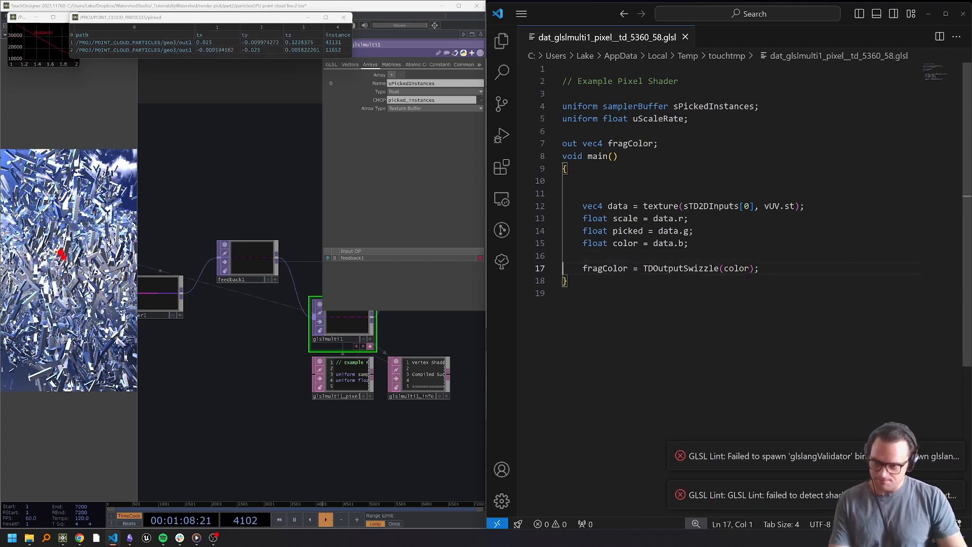
pyautogui.doubleClick(736, 268)
pyautogui.write('dat')
pyautogui.click(738, 257)
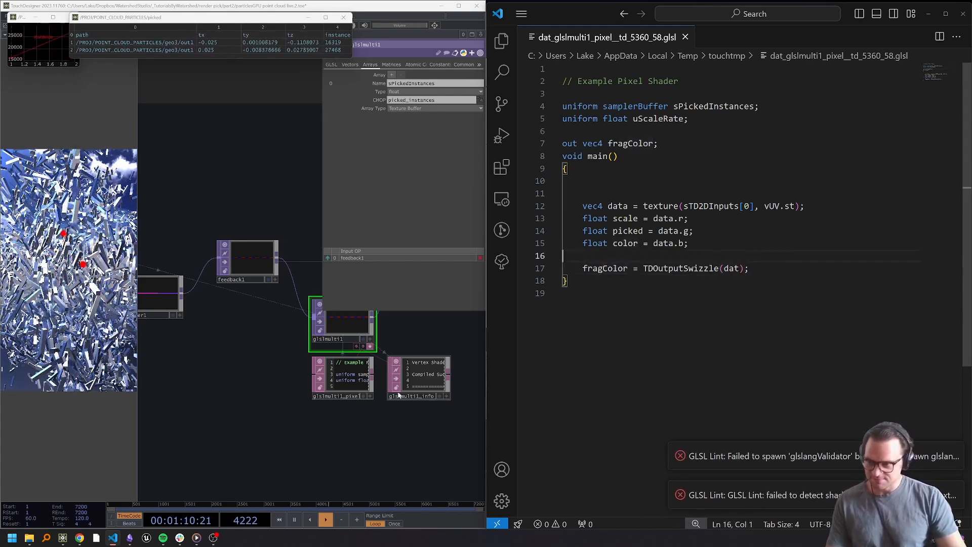
# Read the compile results in glslmulti1_info and correct the output line to "fragColor = TDOutputSwizzle(data);"
pyautogui.moveTo(381, 426); pyautogui.dragTo(360, 448)
pyautogui.scroll(6, 405, 408)
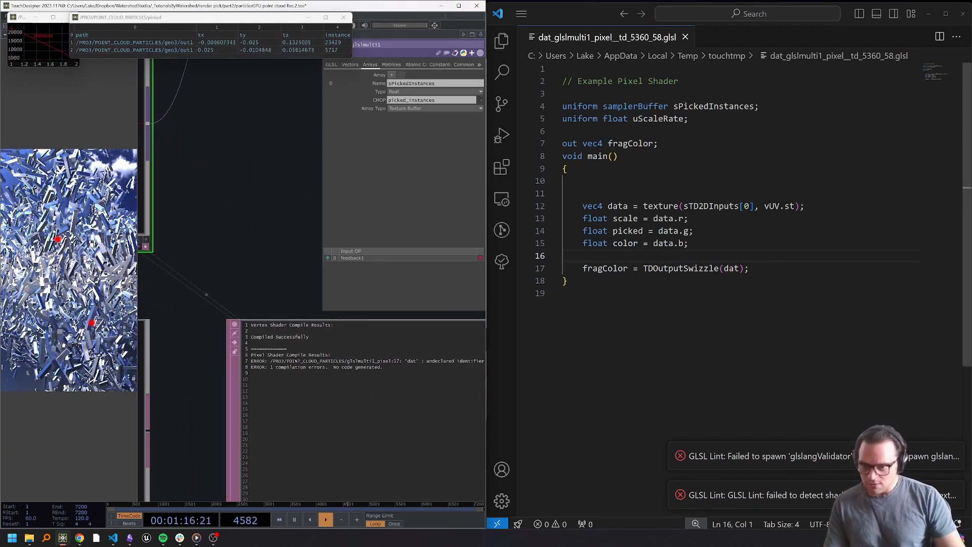
pyautogui.moveTo(740, 268); pyautogui.dragTo(744, 268)
pyautogui.write('a')
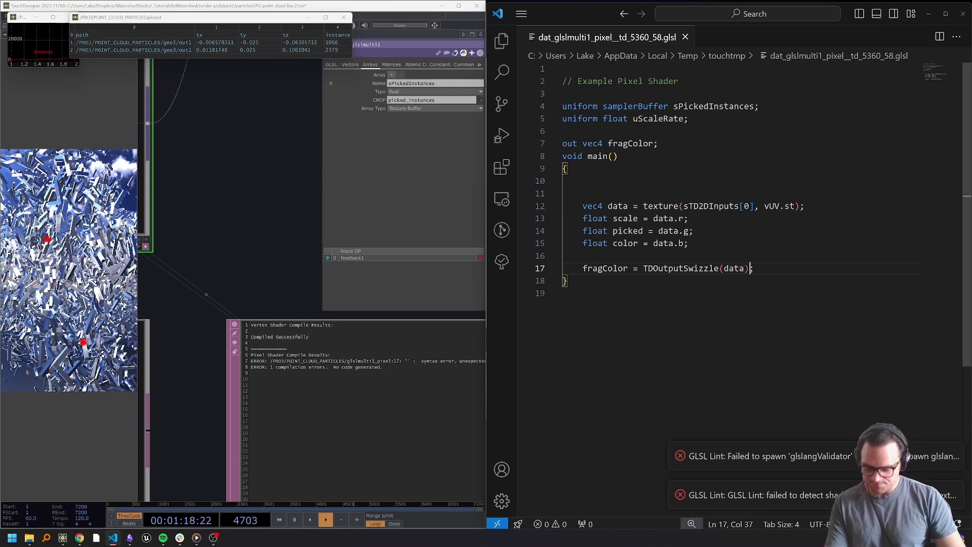
pyautogui.write(')')
pyautogui.scroll(-5, 378, 364)
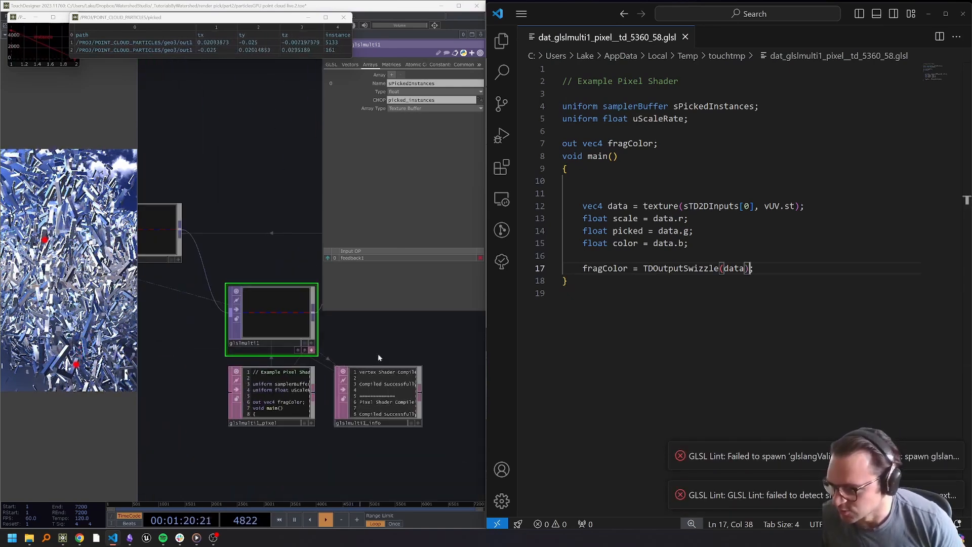
pyautogui.moveTo(396, 350); pyautogui.dragTo(403, 344)
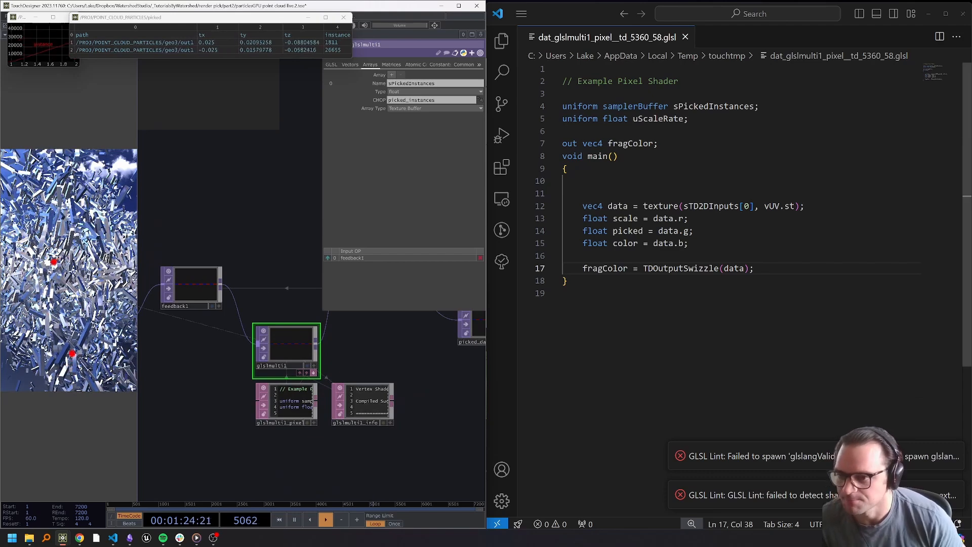
# Add the comment "//loop through all instances picked" below the float color declaration in the pixel shader
pyautogui.moveTo(701, 245); pyautogui.dragTo(701, 233)
pyautogui.click(701, 244)
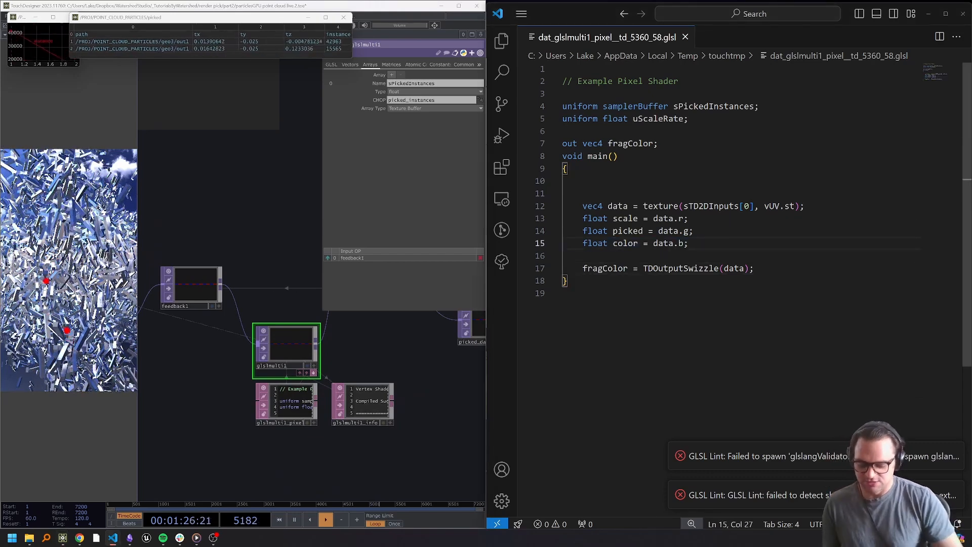
pyautogui.press('Return')
pyautogui.press('Return')
pyautogui.press('Return')
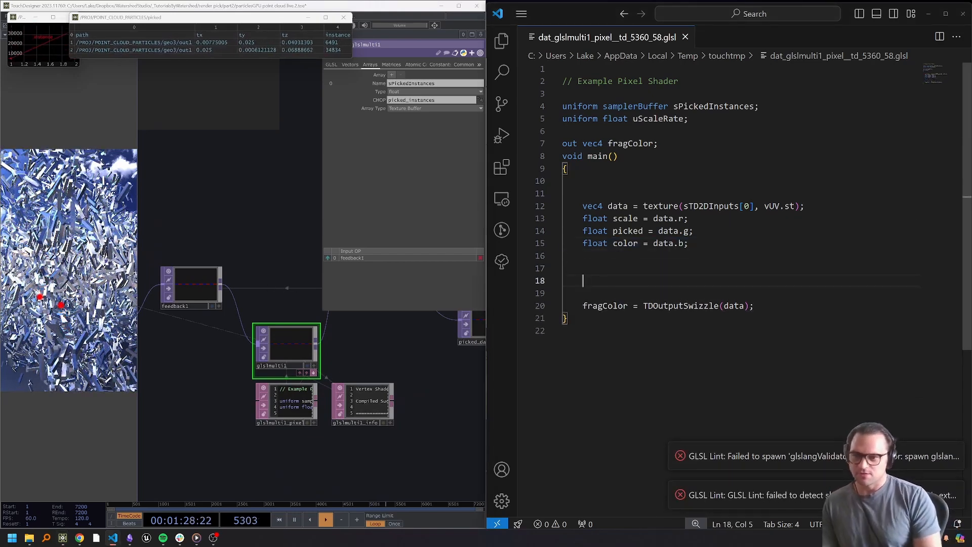
pyautogui.write('//loop throu')
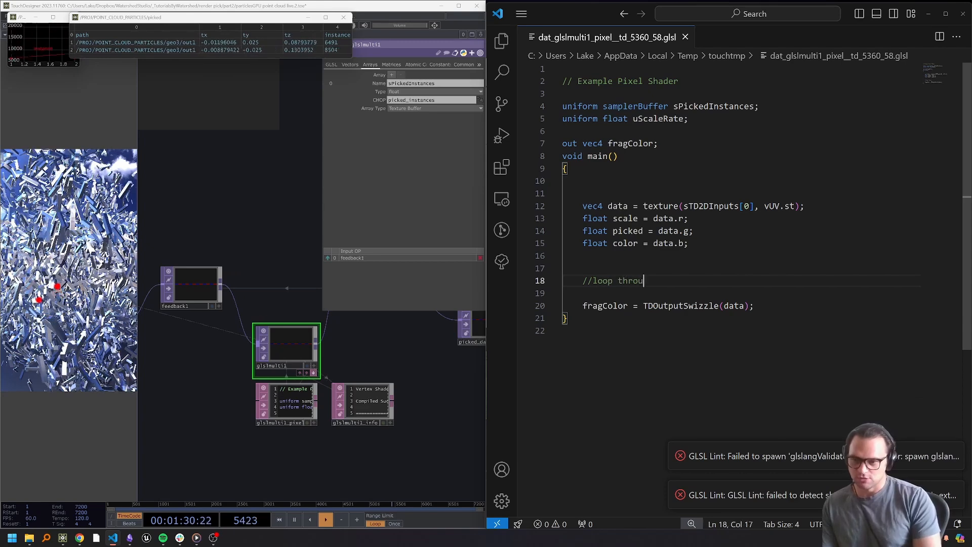
pyautogui.write('gh all instances pi')
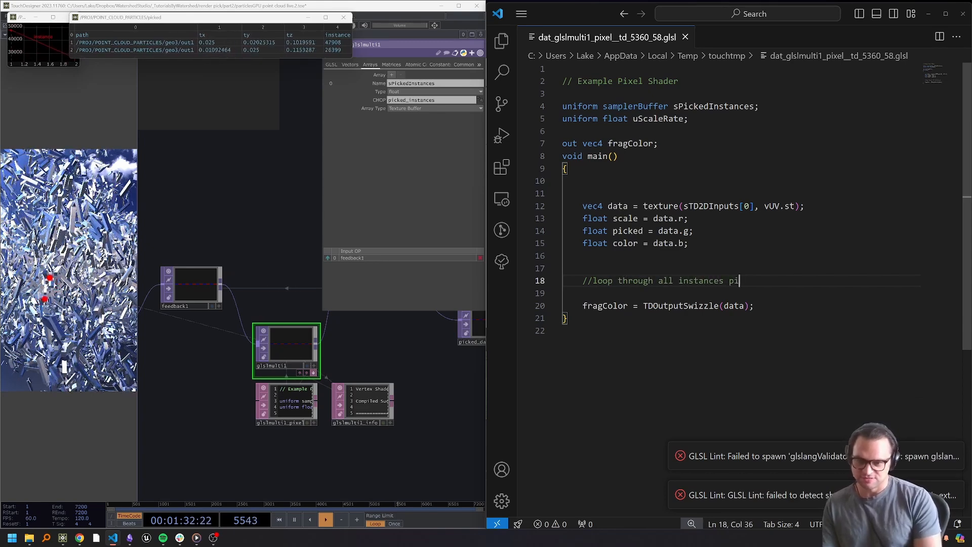
pyautogui.write('cked')
pyautogui.press('Return')
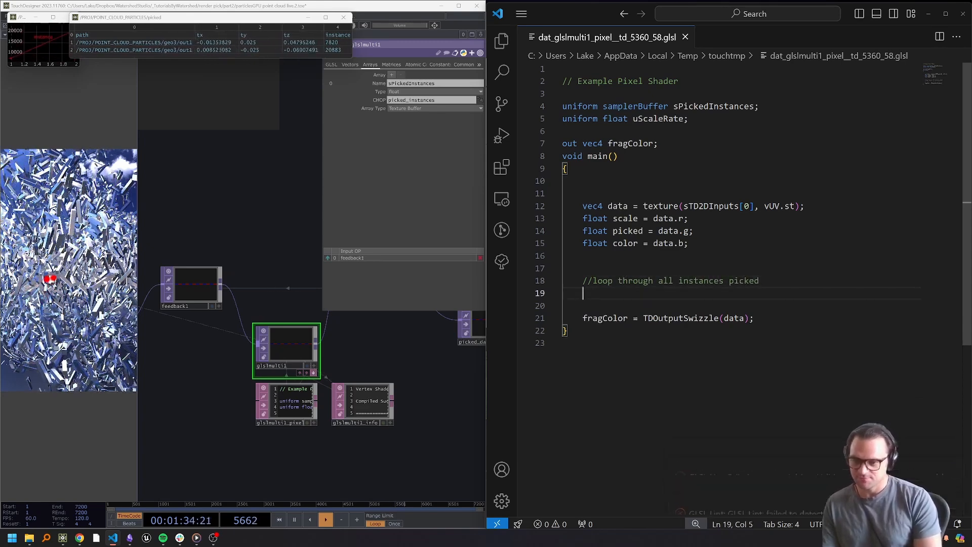
# Write an empty for loop under the comment, with int i = 0; i < uNumPickedInstances; i++
pyautogui.write('for(')
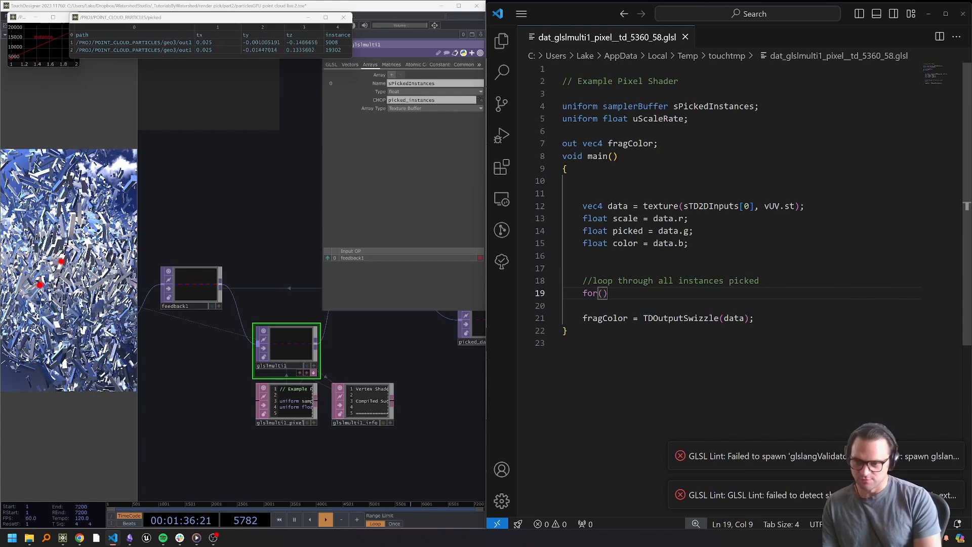
pyautogui.write('int i =')
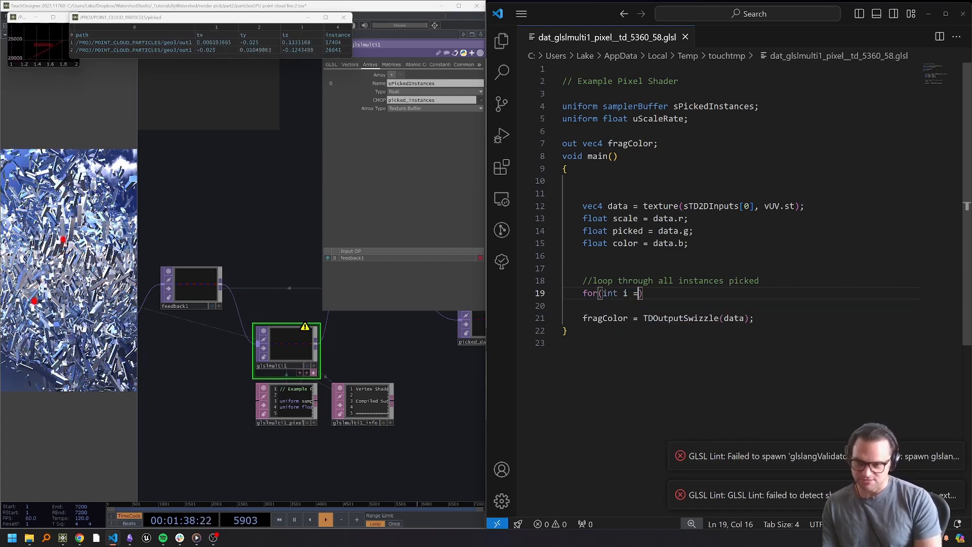
pyautogui.write(' 0; i < ')
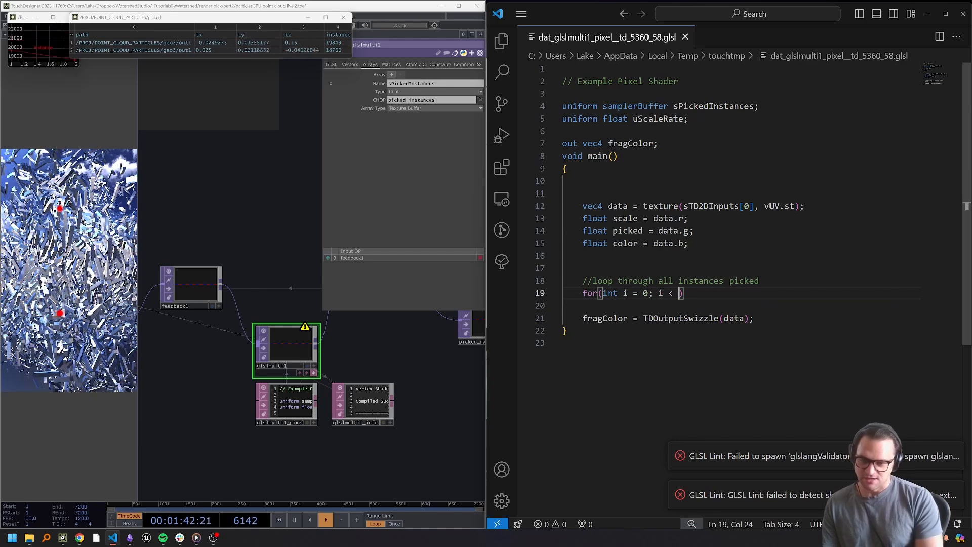
pyautogui.write('uNum')
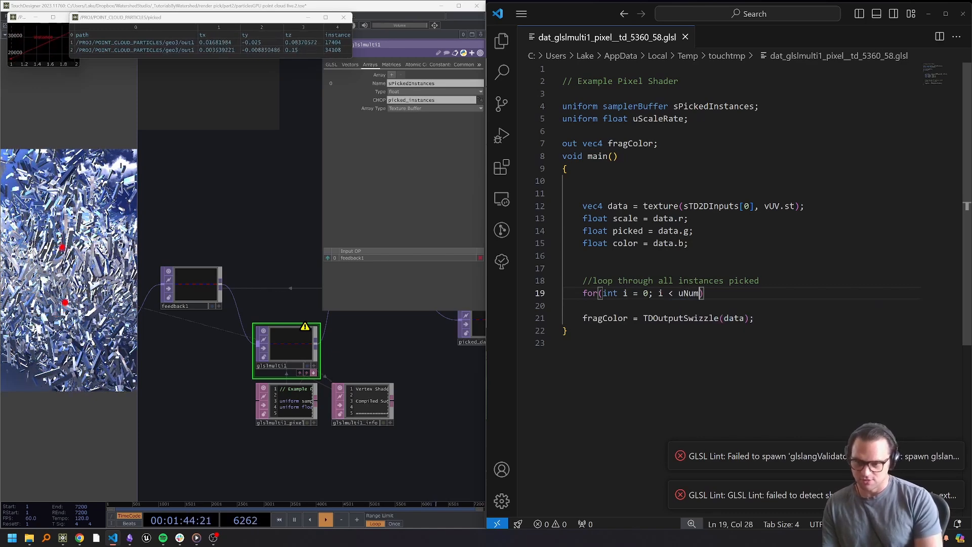
pyautogui.write('PickedInstan')
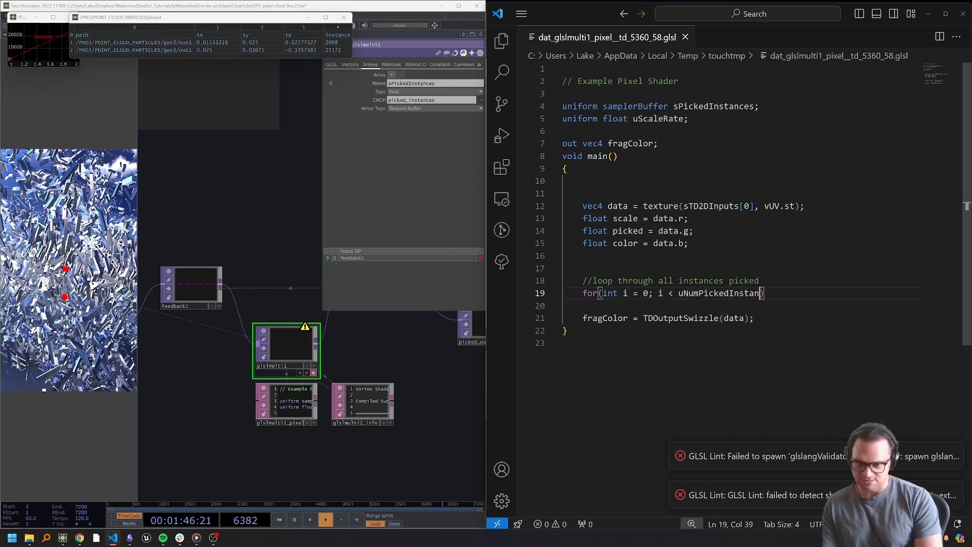
pyautogui.write('ces; i+')
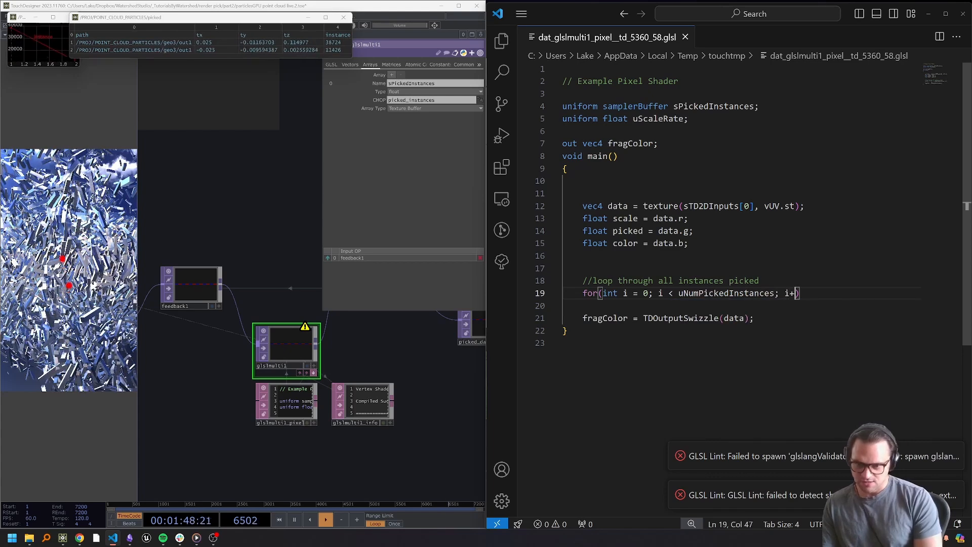
pyautogui.write('+)}')
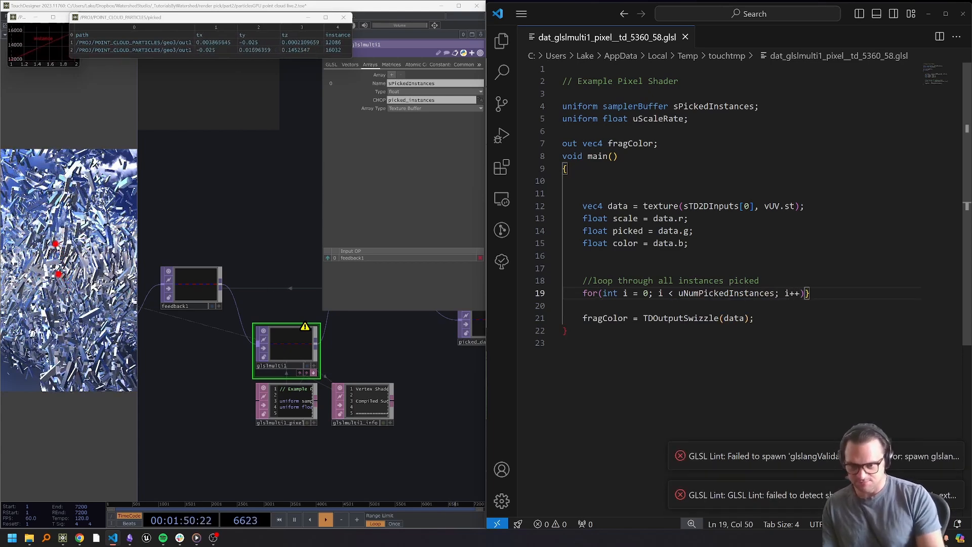
pyautogui.press('BackSpace')
pyautogui.write('{')
pyautogui.press('Return')
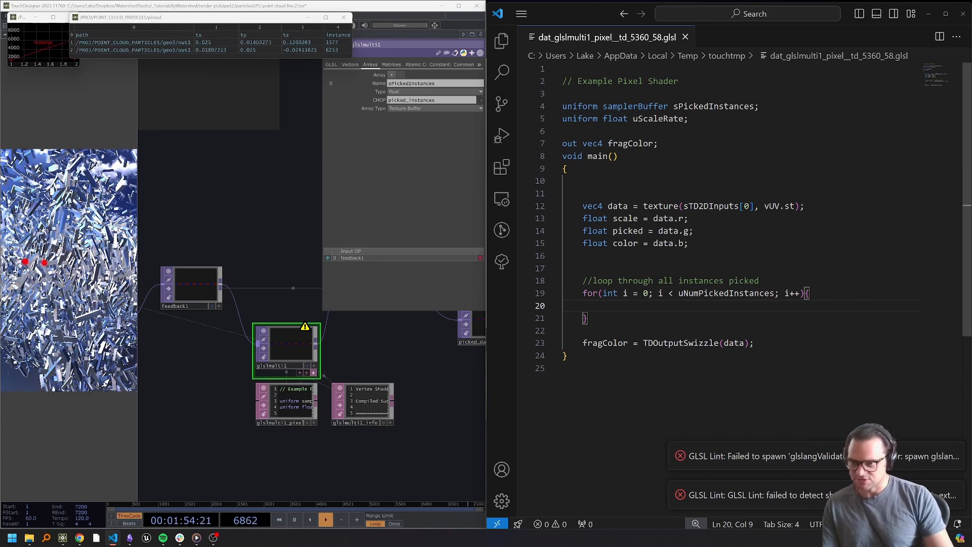
# Declare "uniform int uNumPickedInstances;" below the uScaleRate uniform
pyautogui.click(689, 119)
pyautogui.press('Return')
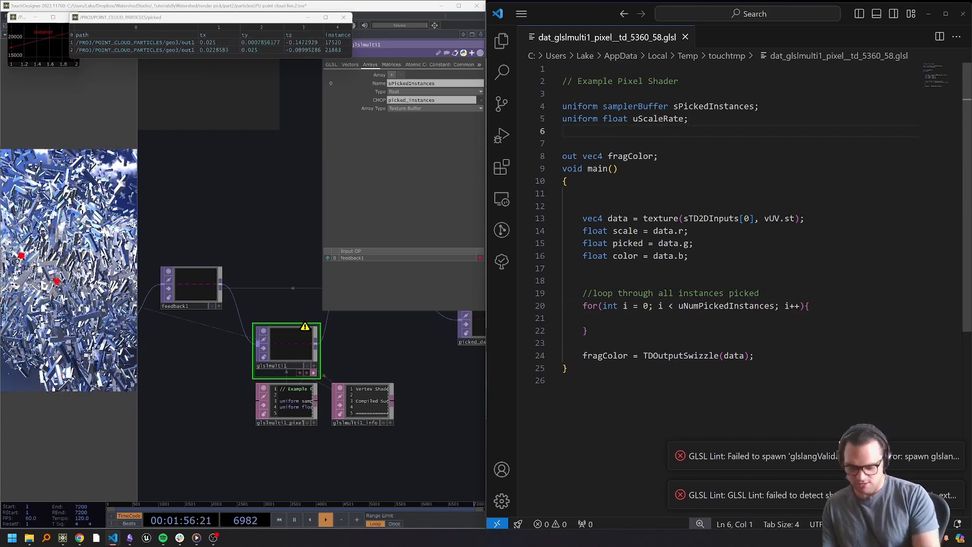
pyautogui.write('uniform int ')
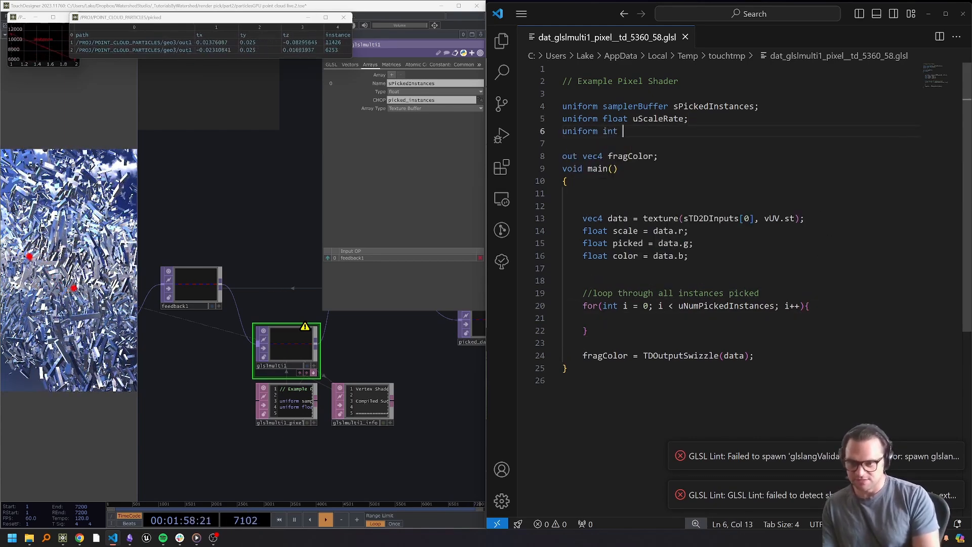
pyautogui.write('uNumPickedInstances;')
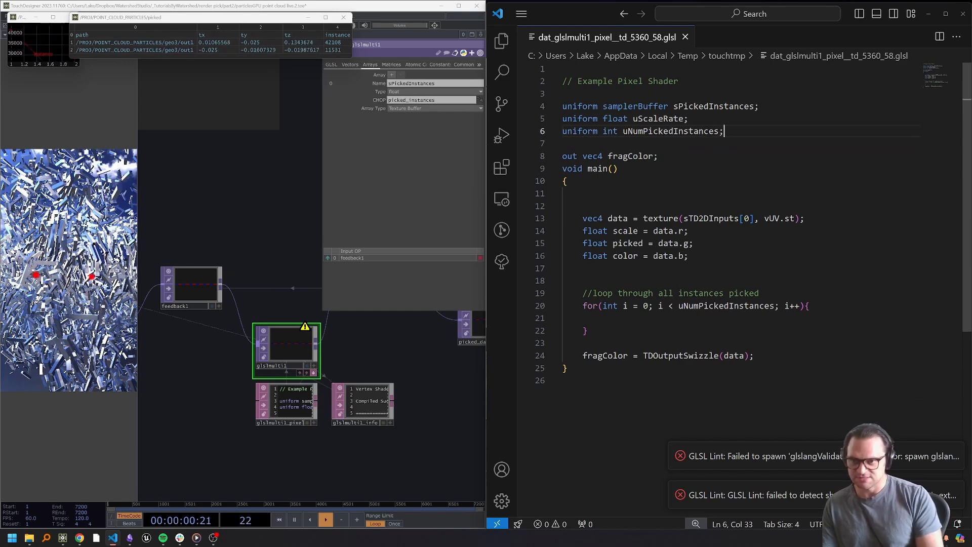
# In TouchDesigner, add a second vector uniform to glslmulti1 and name it uNumPickedInstances
pyautogui.click(350, 65)
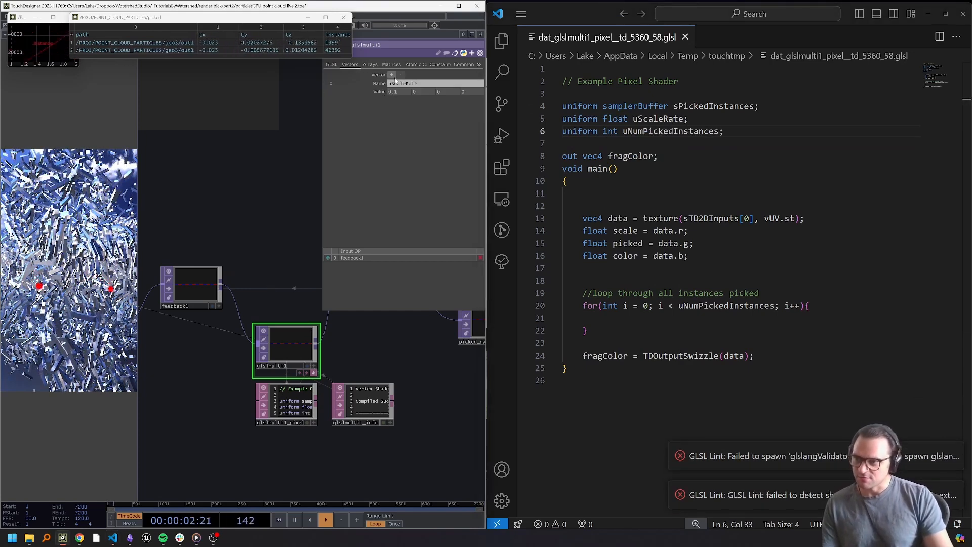
pyautogui.click(392, 75)
pyautogui.click(409, 104)
pyautogui.write('uN')
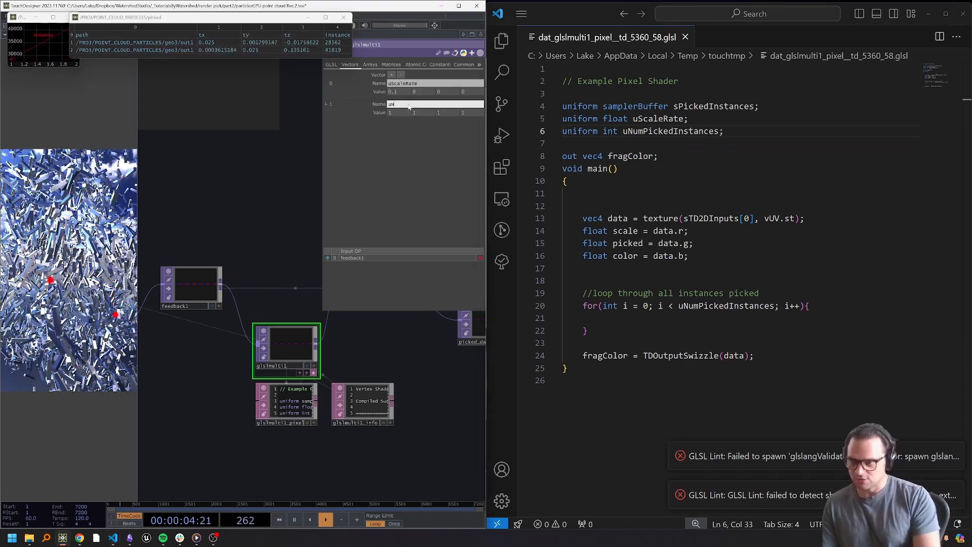
pyautogui.write('umPickedIns')
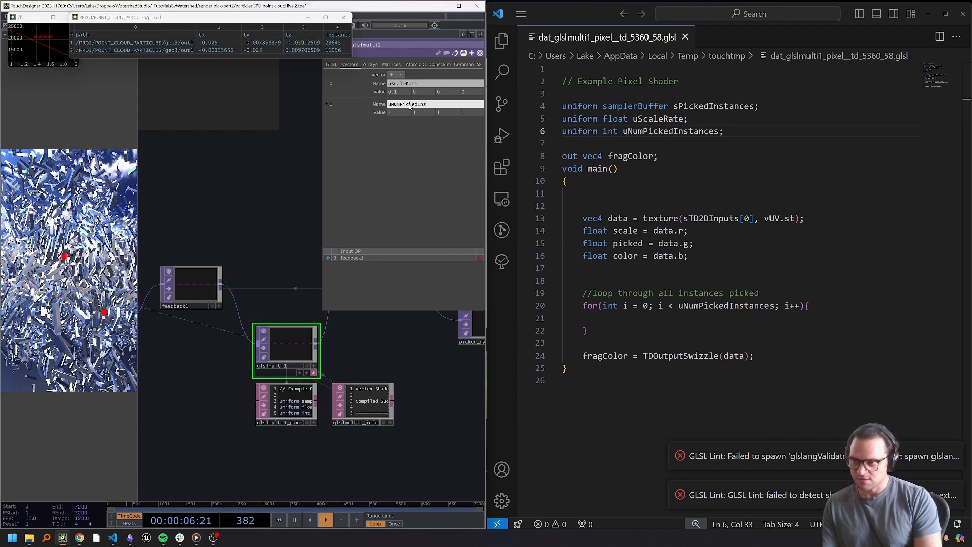
pyautogui.write('tances')
pyautogui.press('Return')
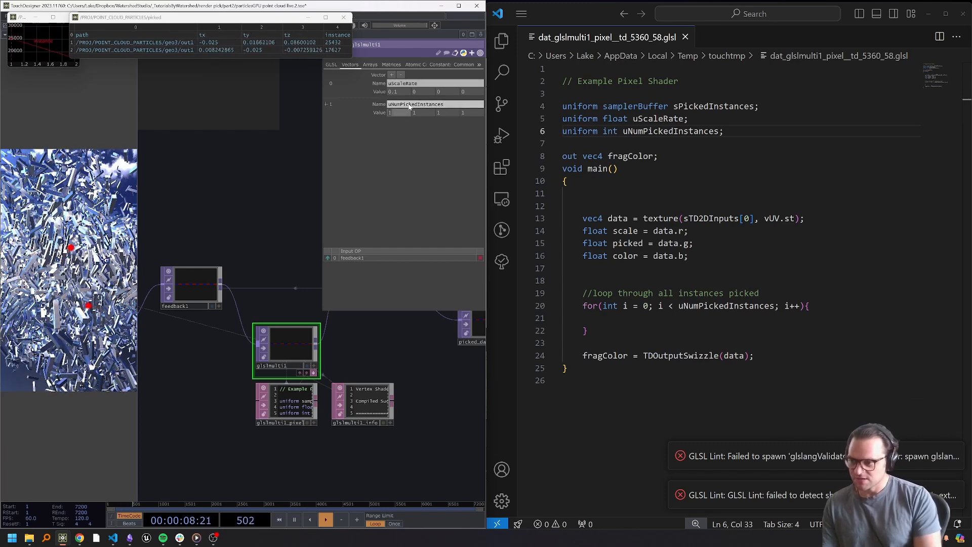
# Set the first value of uNumPickedInstances to the expression op('picked_instances').numSamples
pyautogui.write("op('")
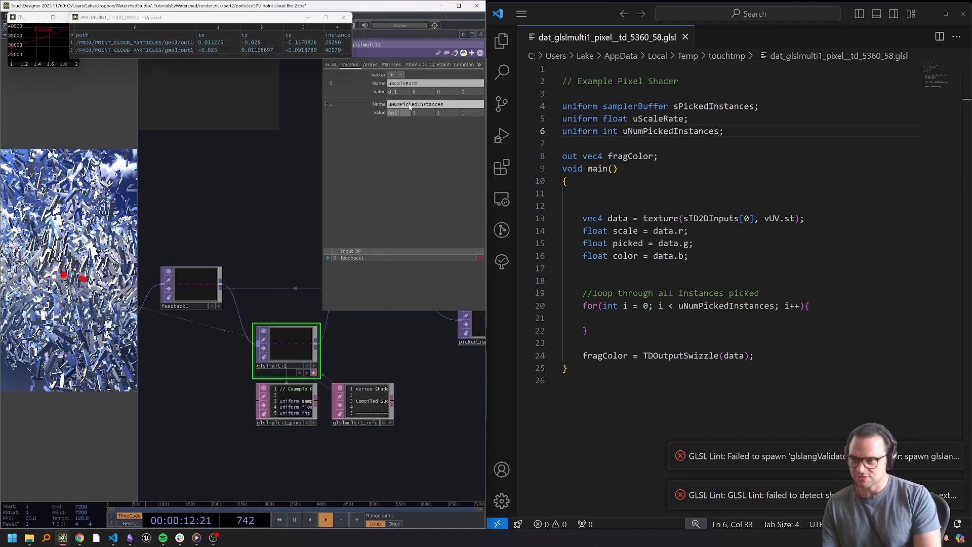
pyautogui.write('picked_in')
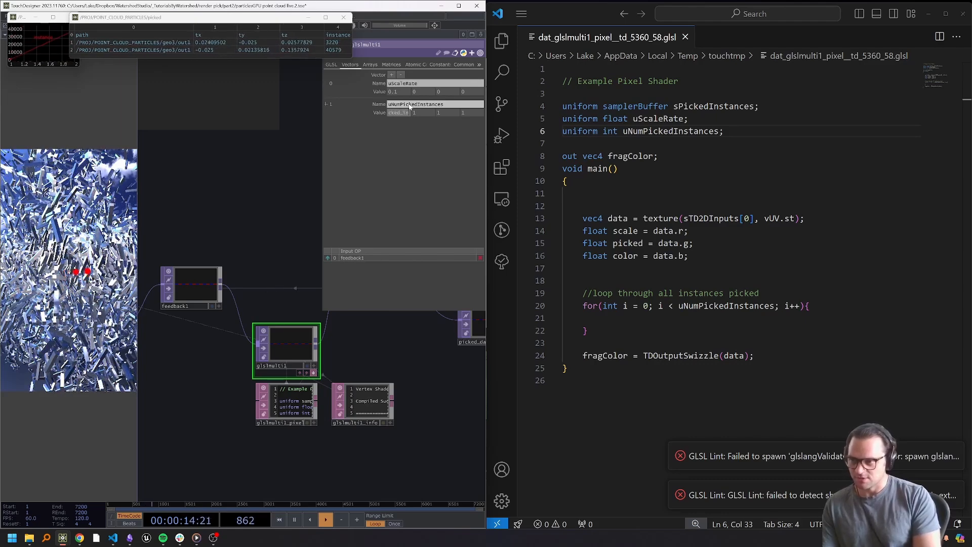
pyautogui.write("stances'")
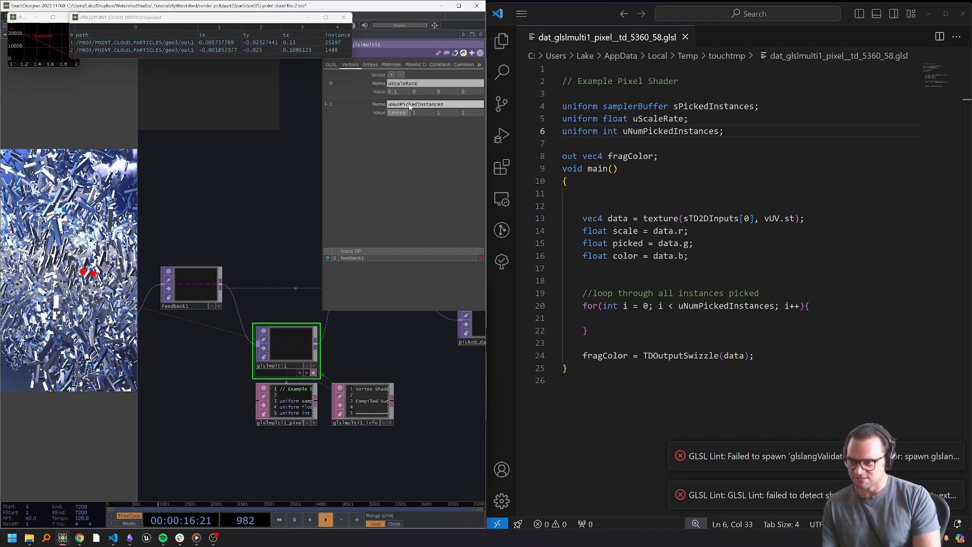
pyautogui.write(').num')
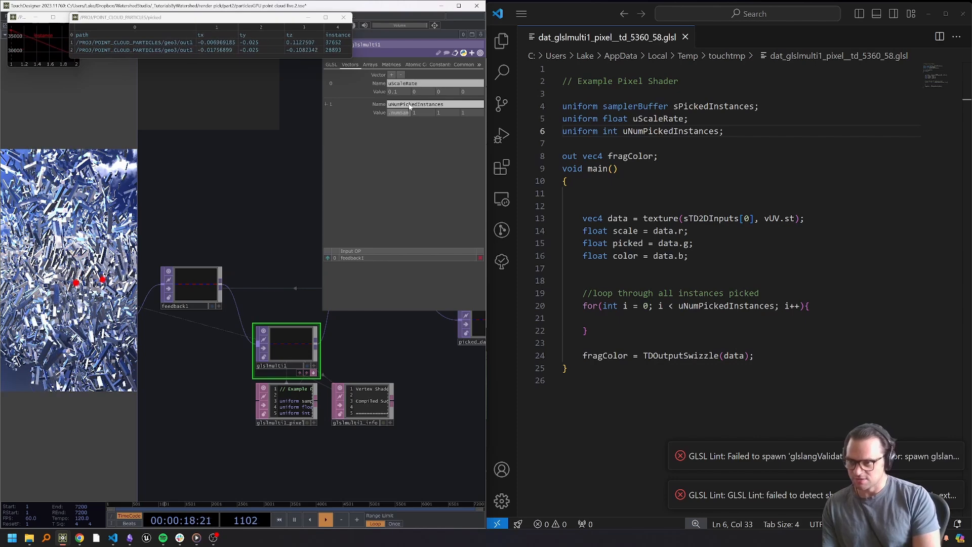
pyautogui.write('Samples')
pyautogui.press('Return')
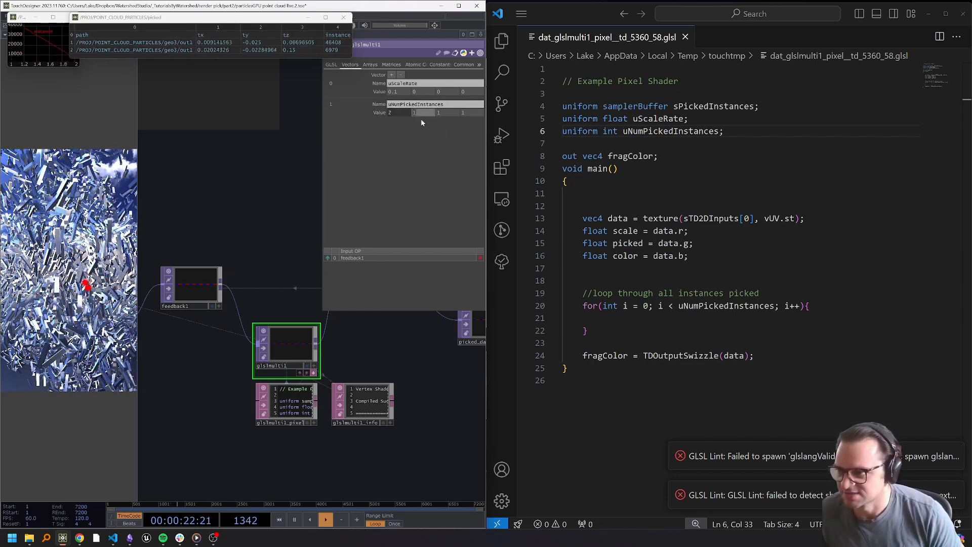
# Back in the VS Code shader file, begin an integer variable named instanceID inside the for loop
pyautogui.click(765, 294)
pyautogui.press('Down')
pyautogui.press('Down')
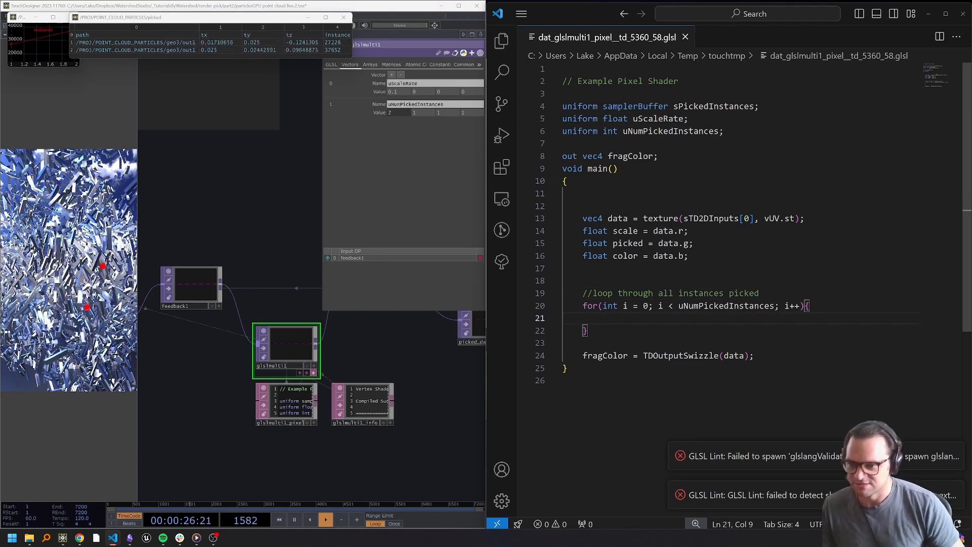
pyautogui.doubleClick(722, 305)
pyautogui.click(722, 318)
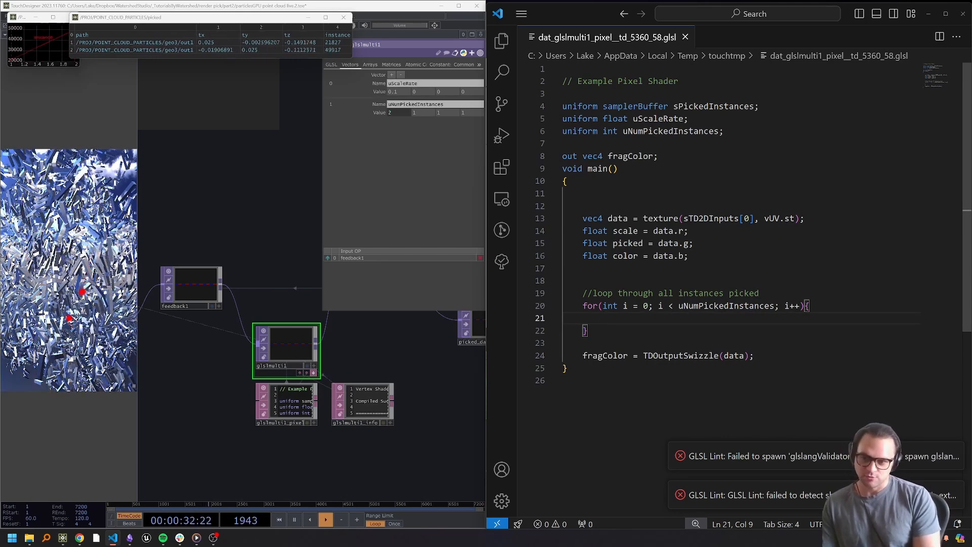
pyautogui.write('int isntanc')
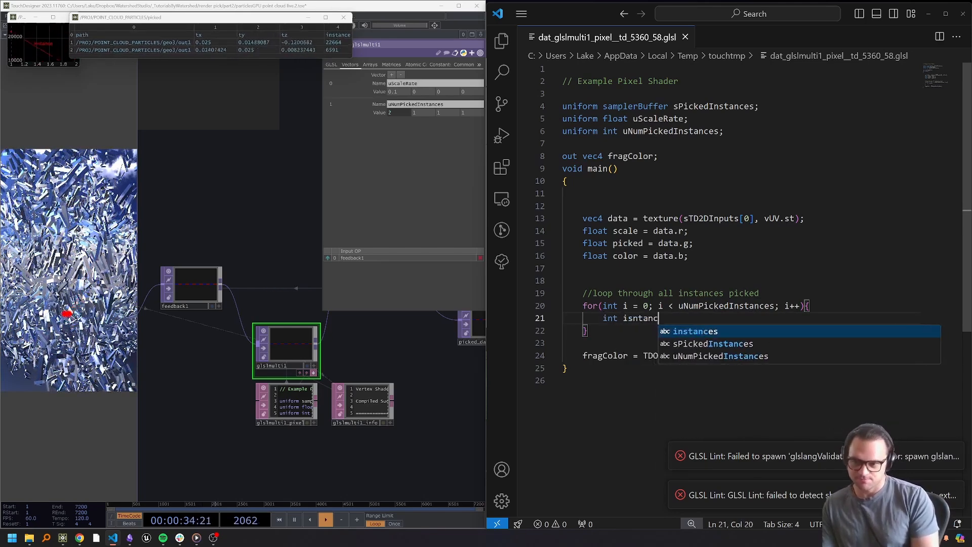
pyautogui.press('BackSpace')
pyautogui.press('BackSpace')
pyautogui.press('BackSpace')
pyautogui.press('BackSpace')
pyautogui.press('BackSpace')
pyautogui.press('BackSpace')
pyautogui.write('nsta')
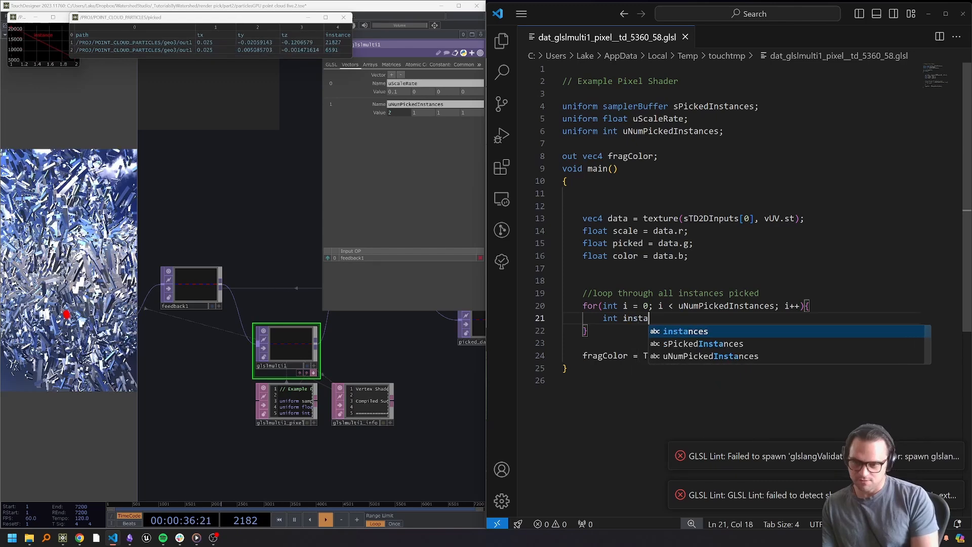
pyautogui.write('nceID =')
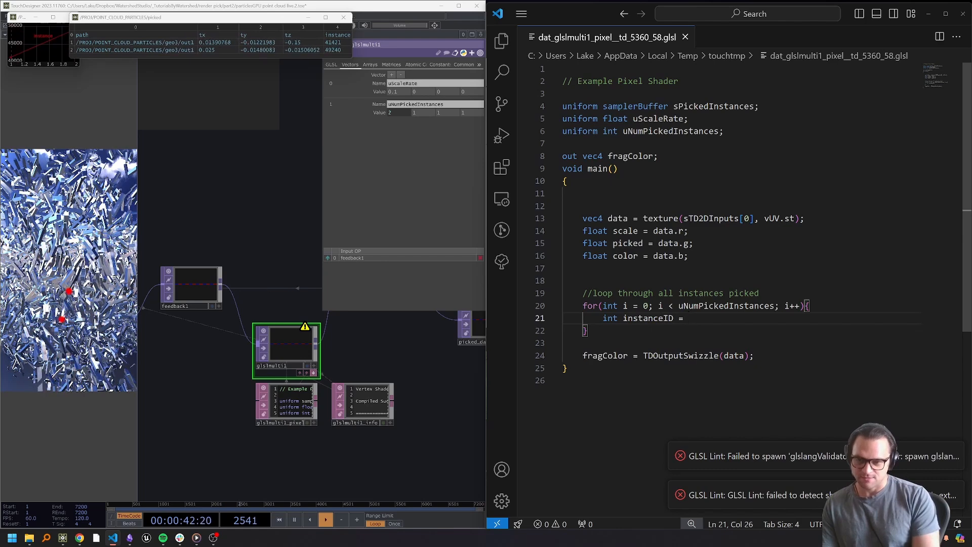
# Assign texelFetch(sPickedInstances, i).r to instanceID and end the statement
pyautogui.write(' texelF')
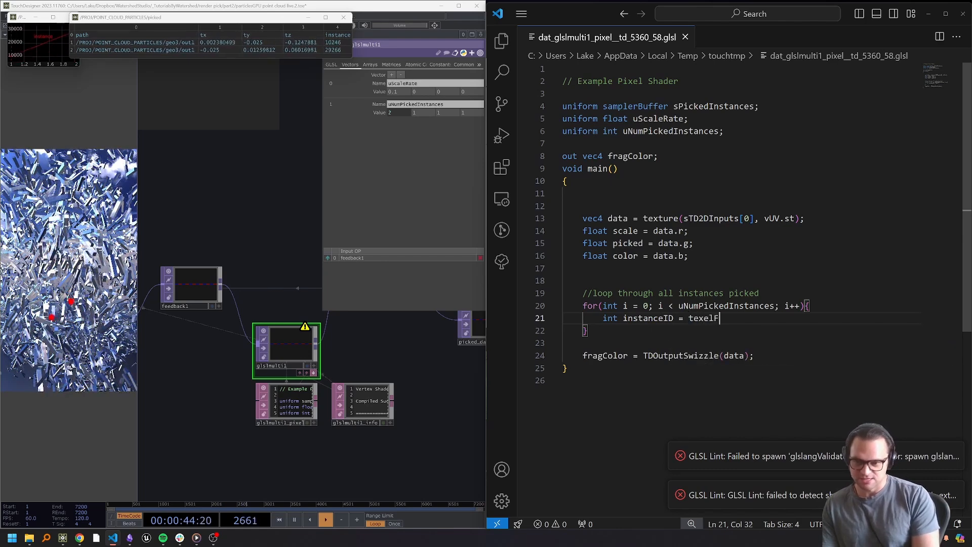
pyautogui.write('etch(sp')
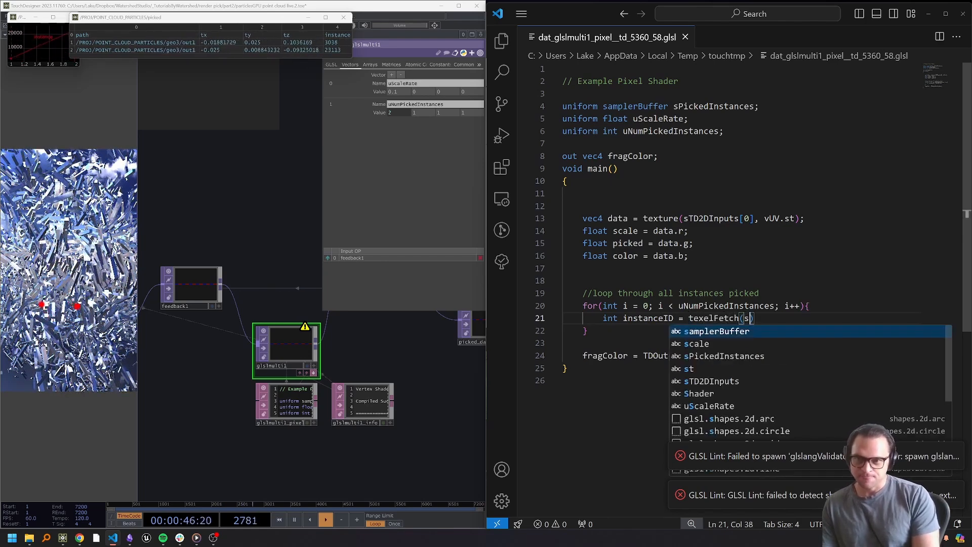
pyautogui.press('Tab')
pyautogui.write(', ')
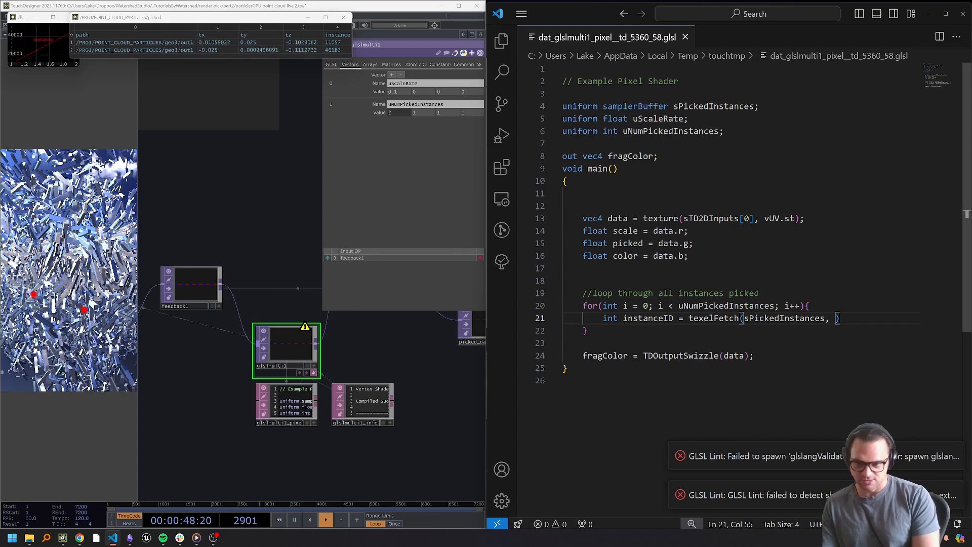
pyautogui.write('i)')
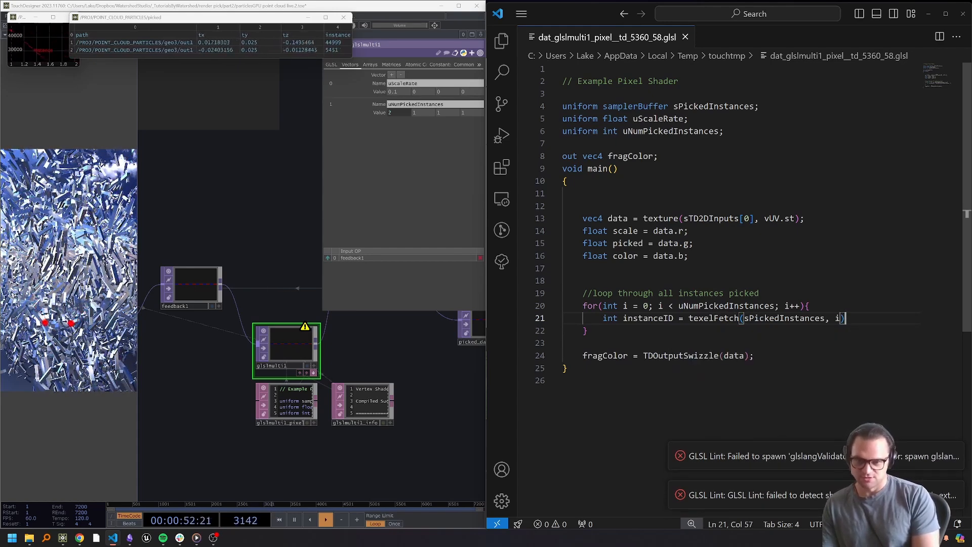
pyautogui.write('.r;')
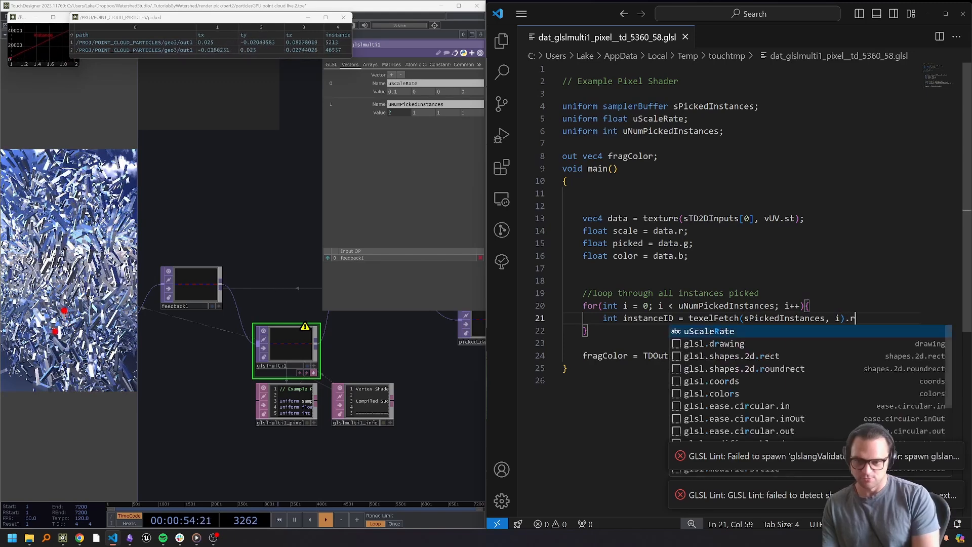
# Check the compile results in glslmulti1_info, and wrap the texelFetch(sPickedInstances, i).r expression assigned to instanceID in an int() cast
pyautogui.press('Return')
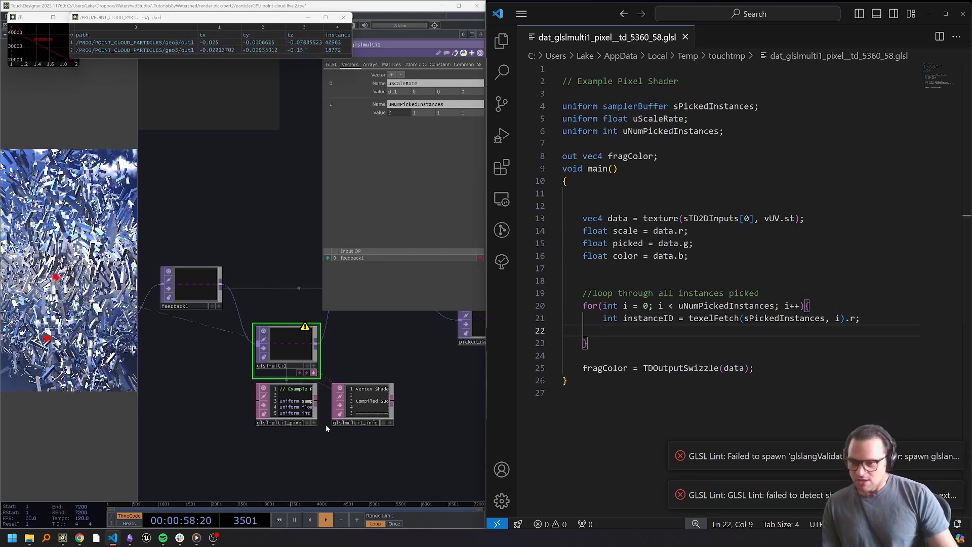
pyautogui.scroll(5, 365, 405)
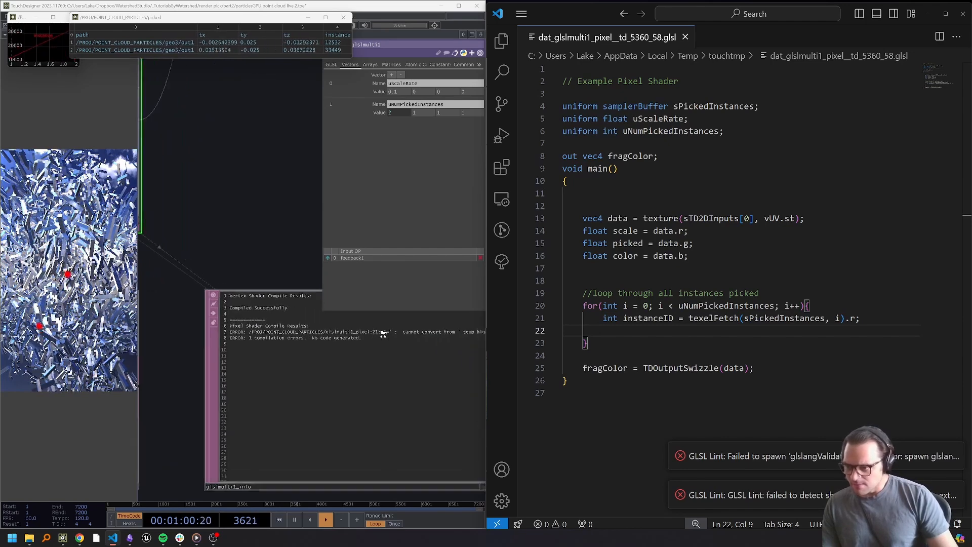
pyautogui.scroll(2, 384, 343)
pyautogui.scroll(-6, 370, 369)
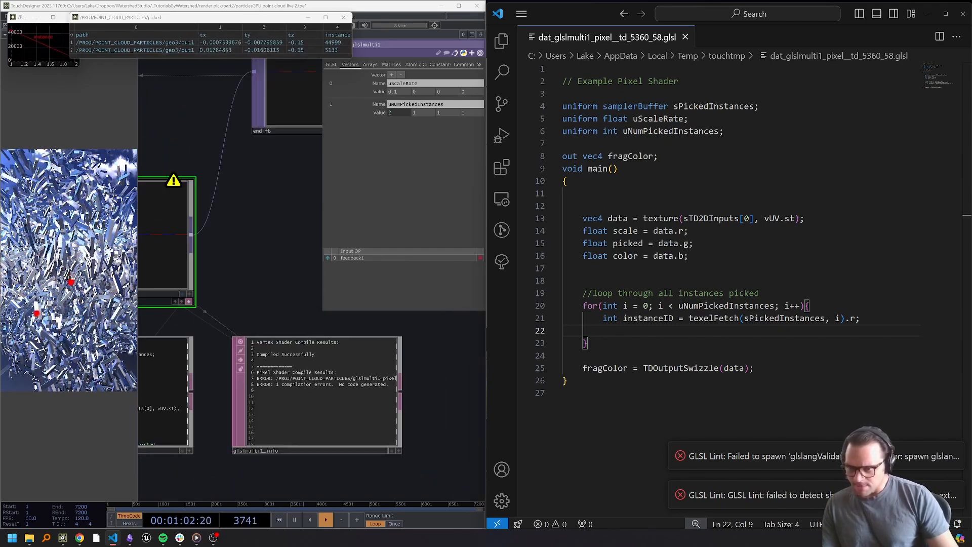
pyautogui.click(689, 318)
pyautogui.write('int(')
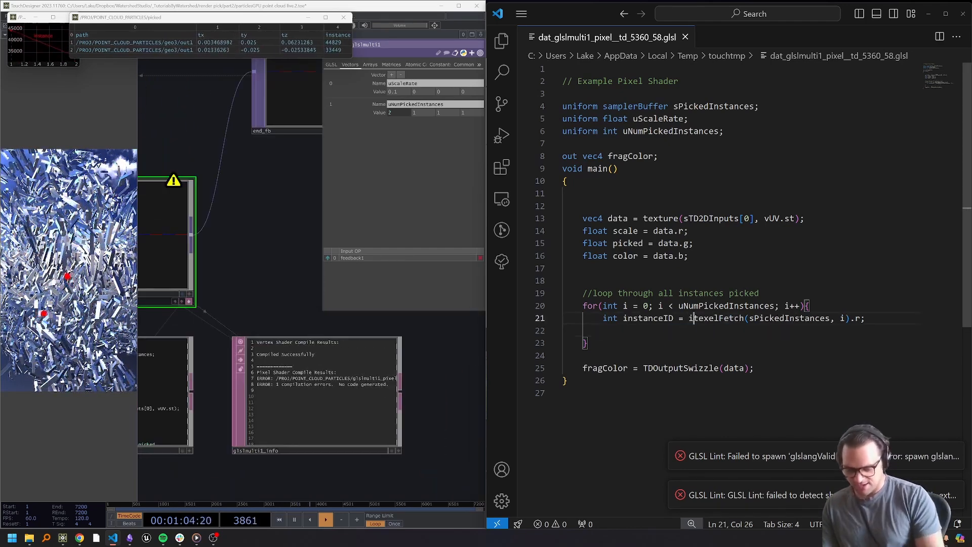
pyautogui.press('Left')
pyautogui.write(')')
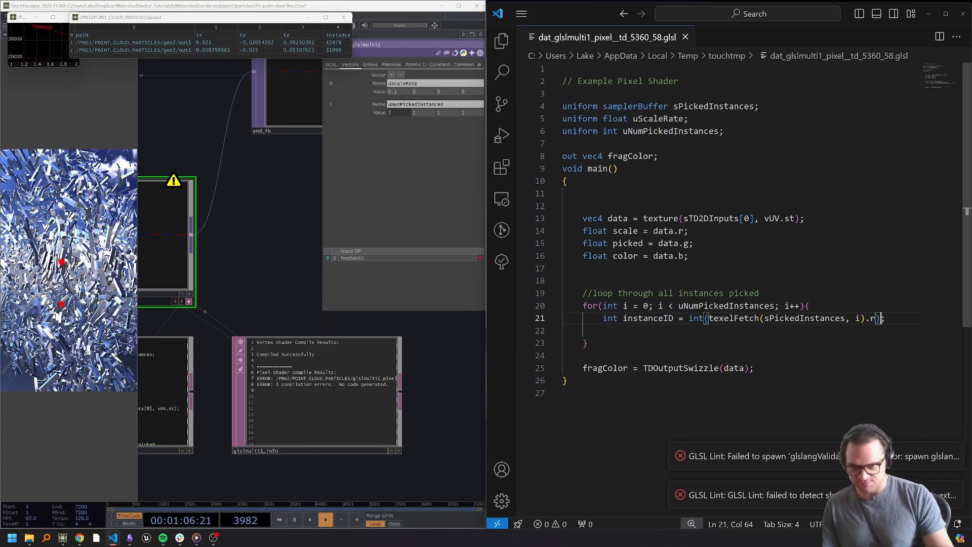
# Below the instanceID line inside the for loop, add an if block with the condition instanceID > 0
pyautogui.press('Down')
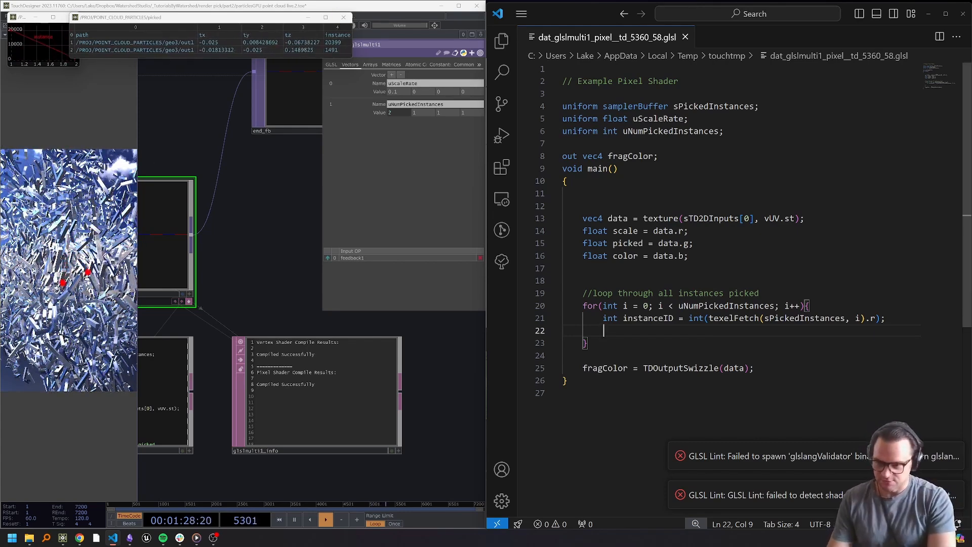
pyautogui.write('if(instane')
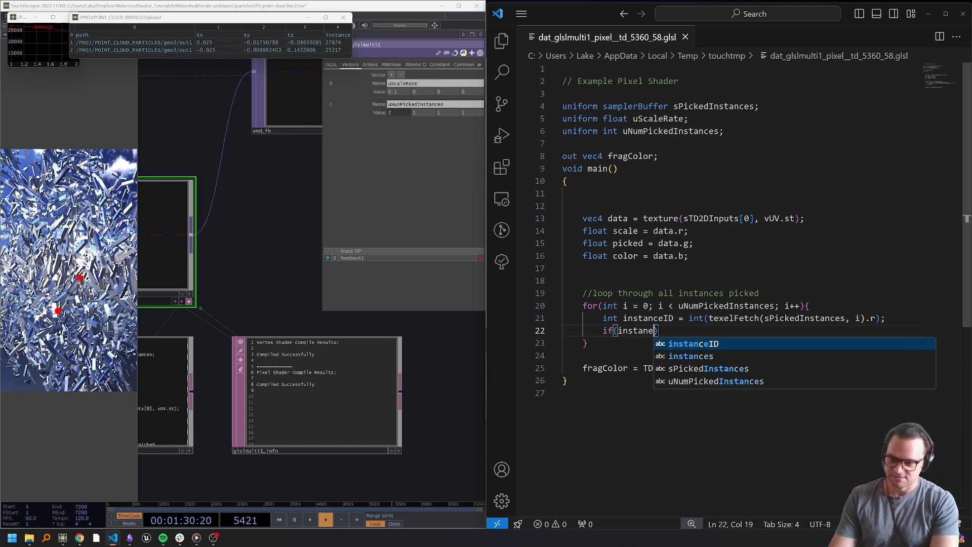
pyautogui.press('Tab')
pyautogui.write('> 0){')
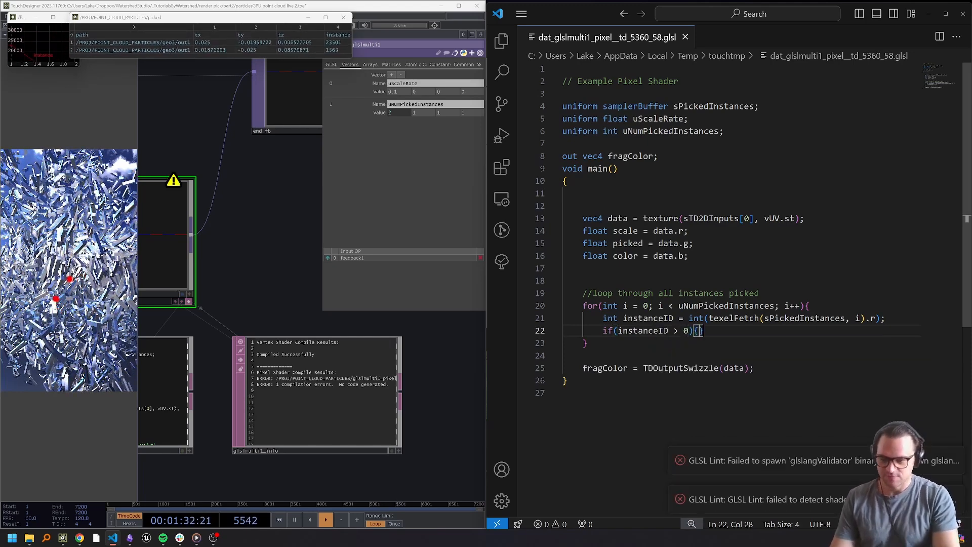
pyautogui.press('Return')
# Inside the if block, write the comment "//convert instance id to texel coordinates" and start a new line below it
pyautogui.write('//')
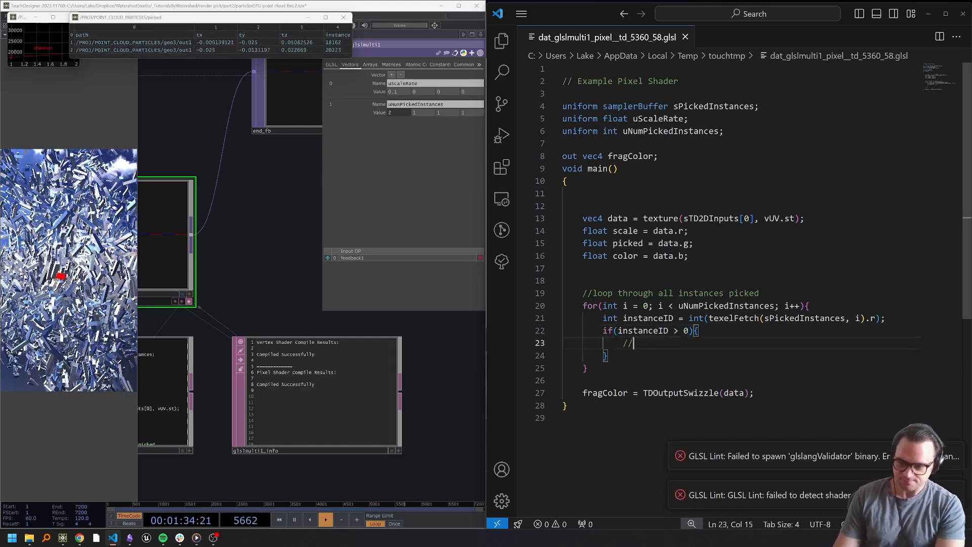
pyautogui.write('convert instanc')
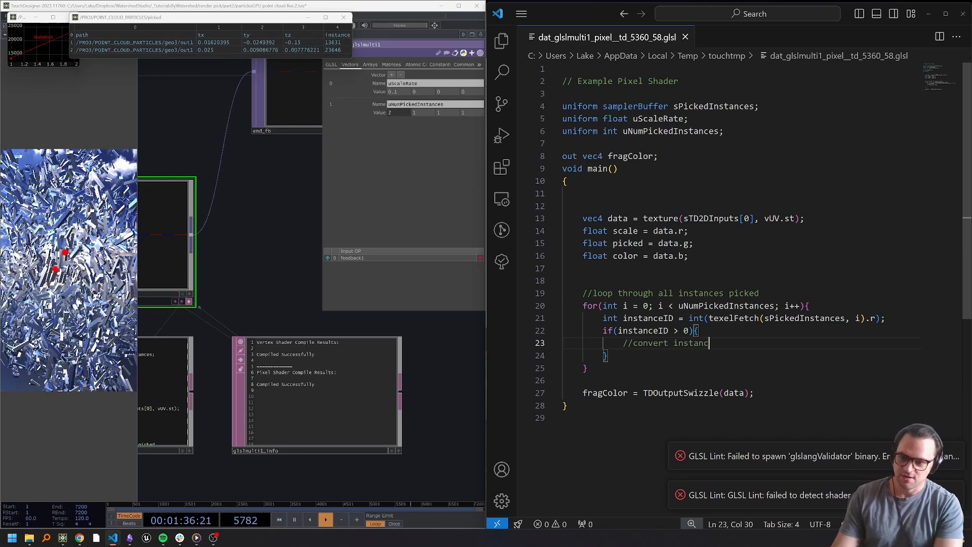
pyautogui.write('e id to tex')
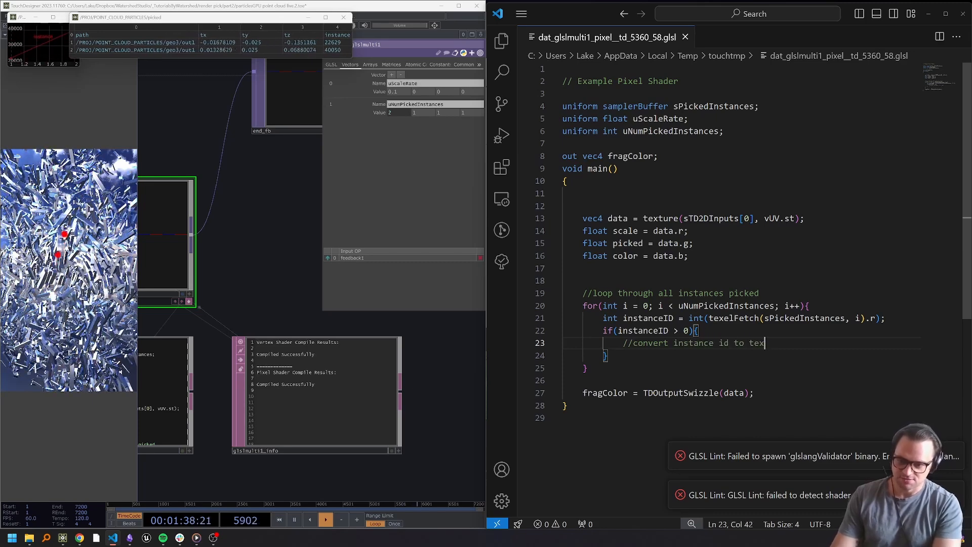
pyautogui.write('el coordinate')
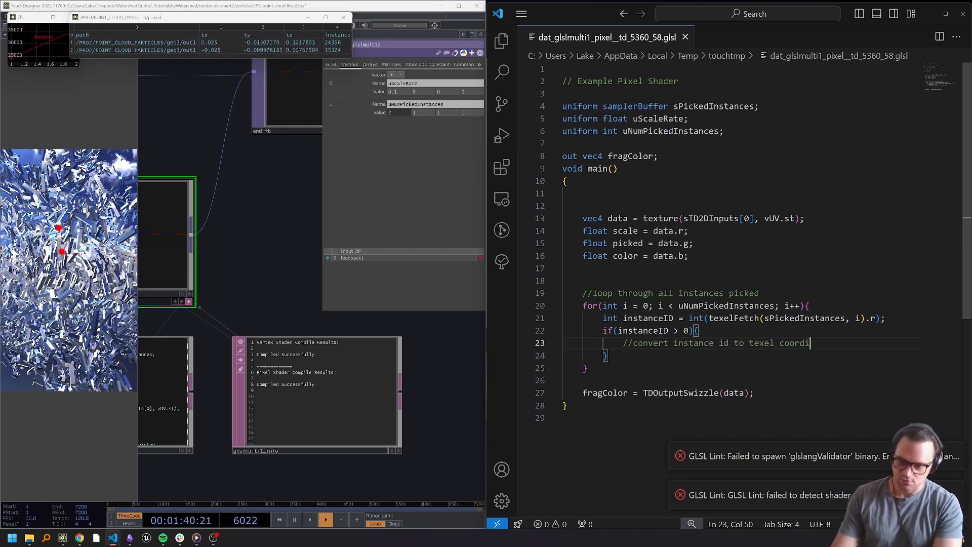
pyautogui.press('BackSpace')
pyautogui.press('BackSpace')
pyautogui.press('BackSpace')
pyautogui.press('BackSpace')
pyautogui.press('BackSpace')
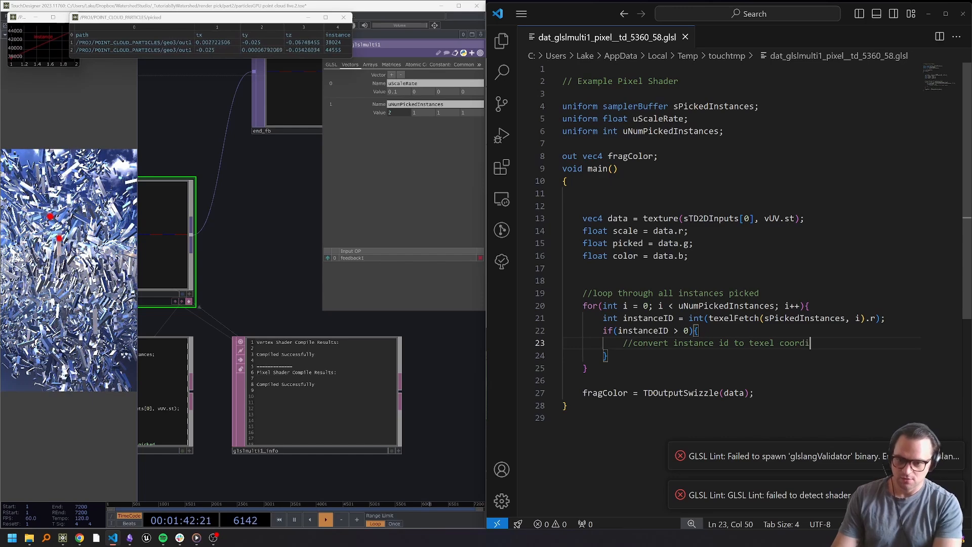
pyautogui.write('int')
pyautogui.press('BackSpace')
pyautogui.write('ates')
pyautogui.press('Return')
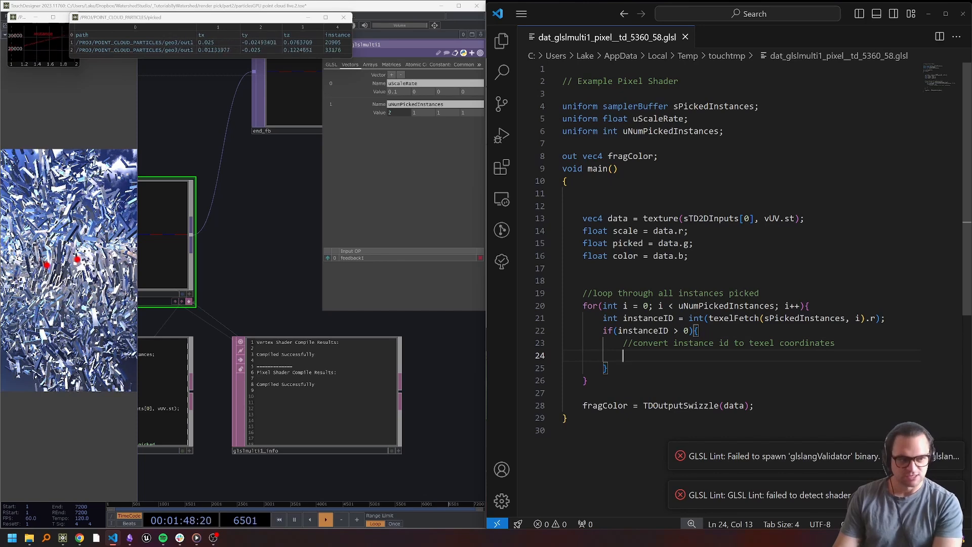
# Below the comment, declare int x = instanceID % int(uTDOutputInfo.res.z);
pyautogui.write('int ')
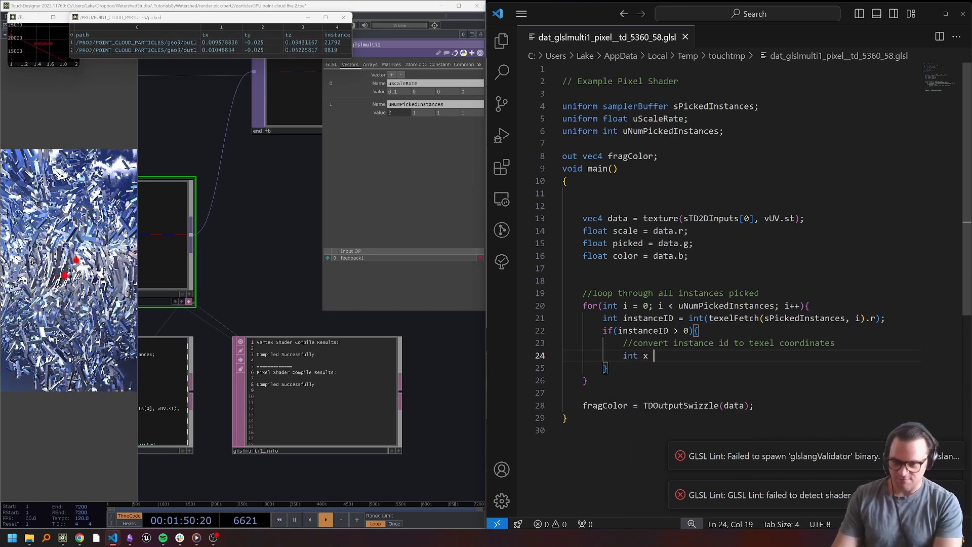
pyautogui.write('x = ')
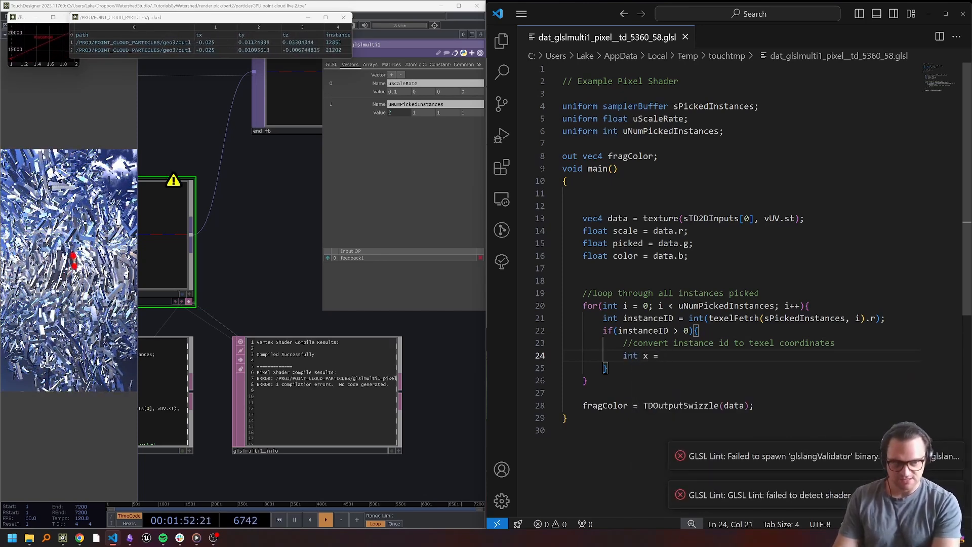
pyautogui.write('instance')
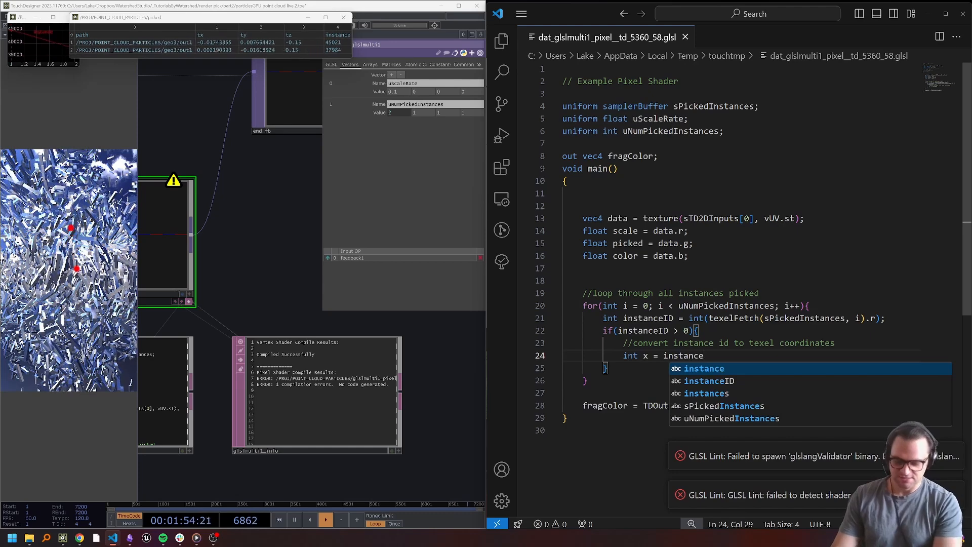
pyautogui.write('ID % ')
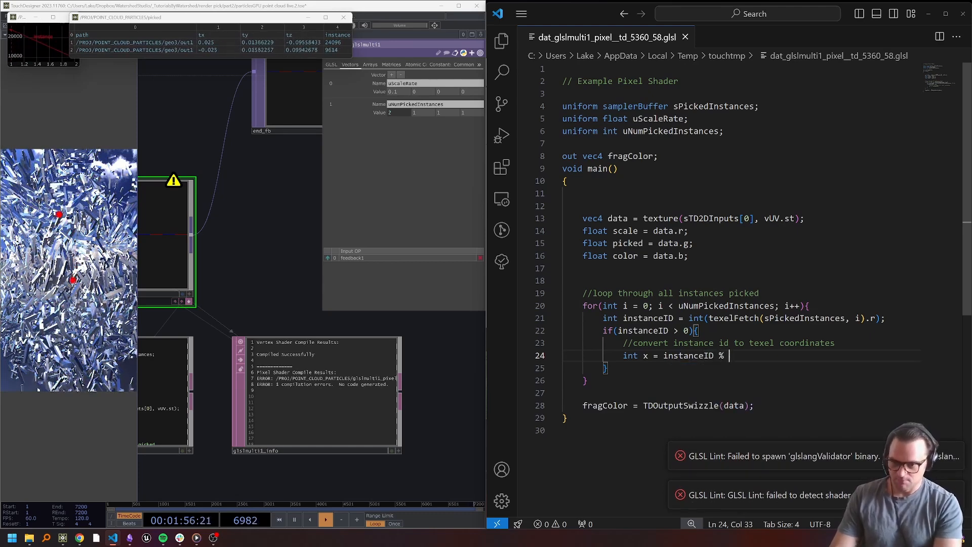
pyautogui.write('int(')
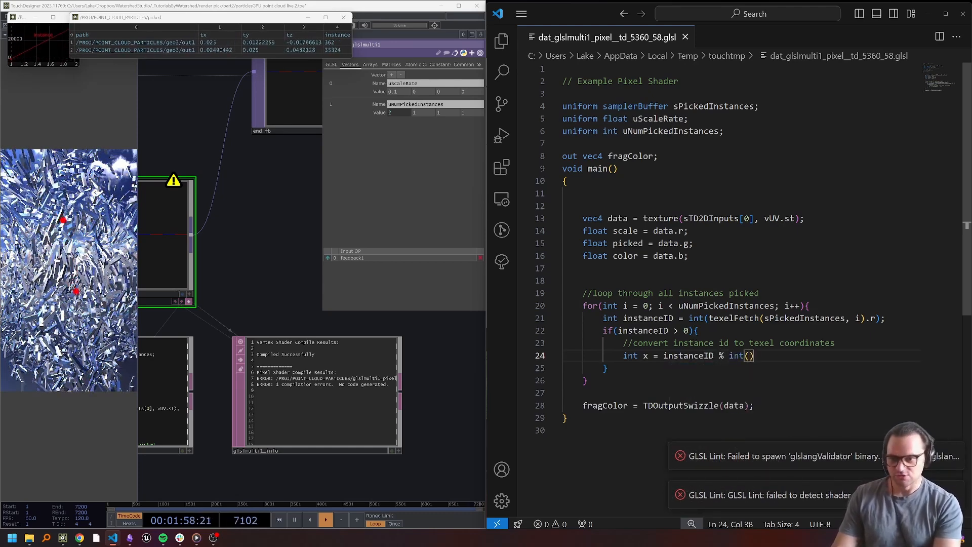
pyautogui.write('uTD')
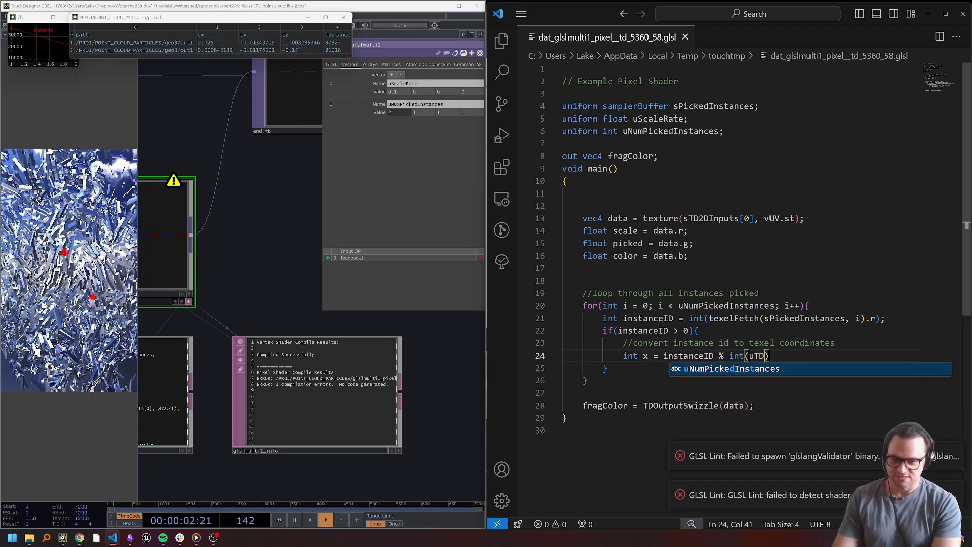
pyautogui.write('OutputInfo')
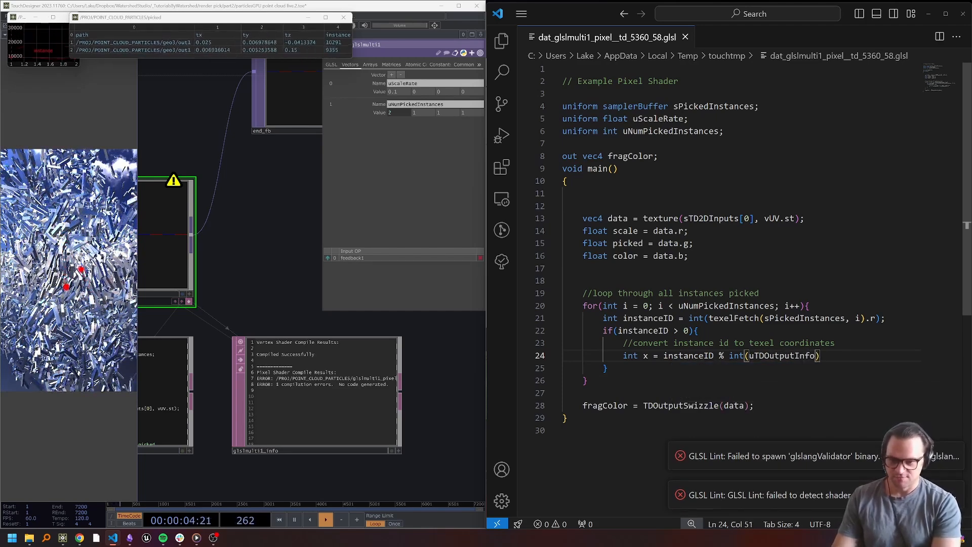
pyautogui.write('.res.z')
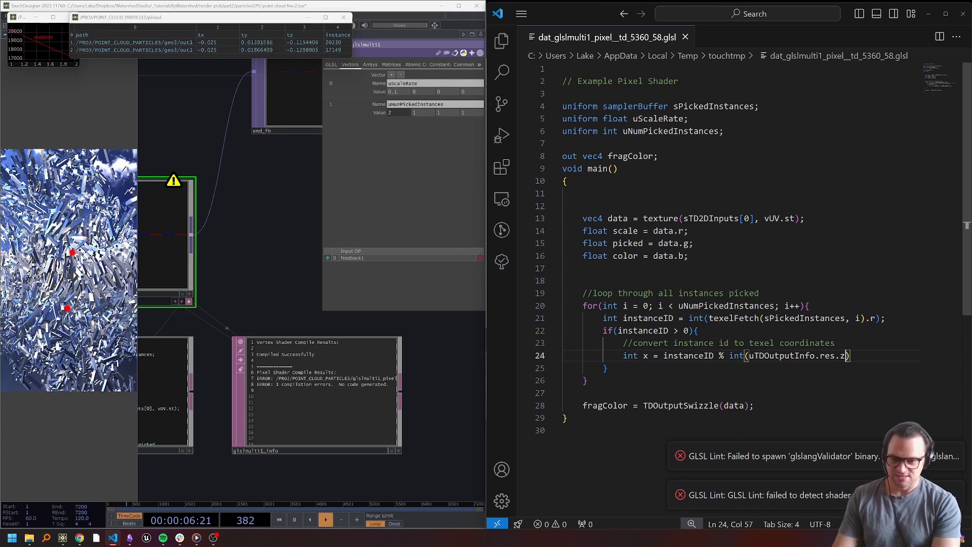
pyautogui.write(');')
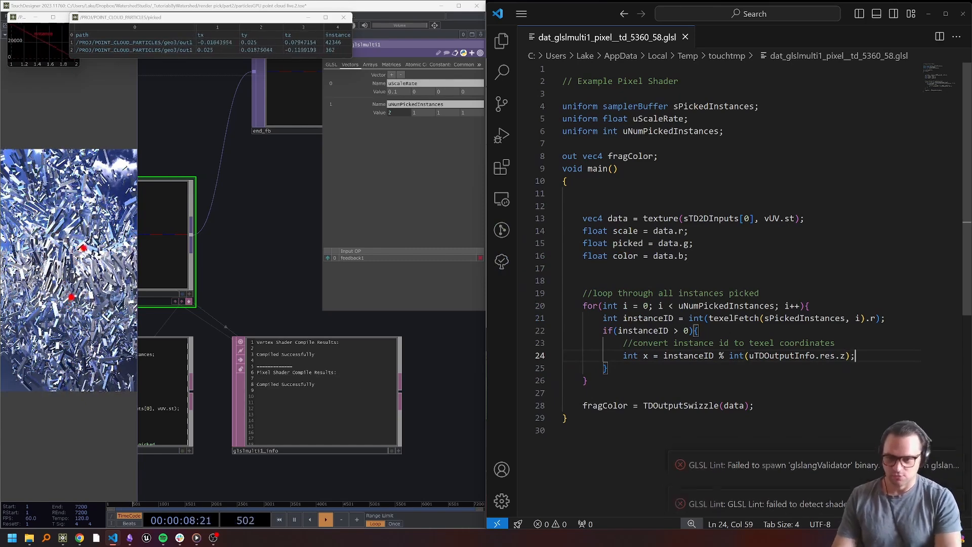
# Examine the glslmulti1 node's info for its texture size and compare it with the modulo expression for x
pyautogui.middleClick(166, 226)
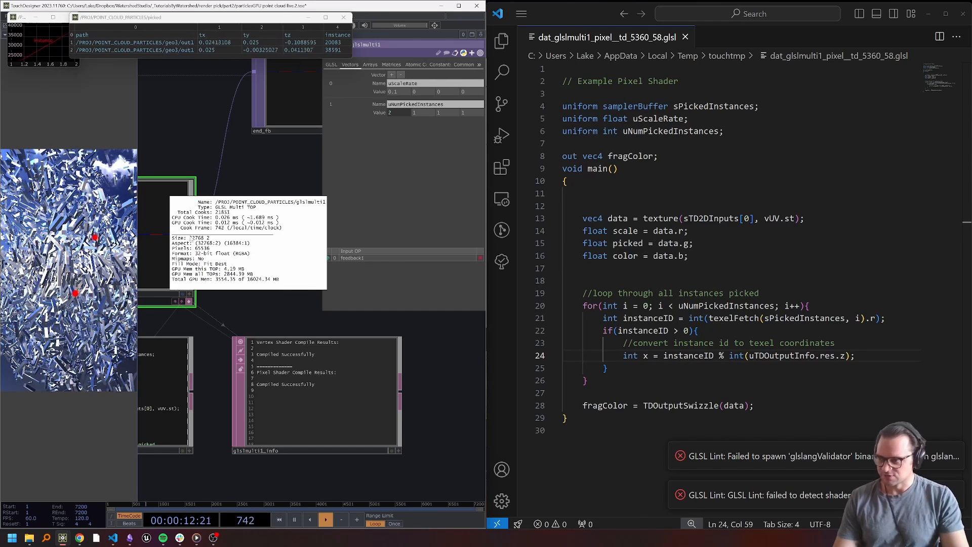
pyautogui.click(760, 355)
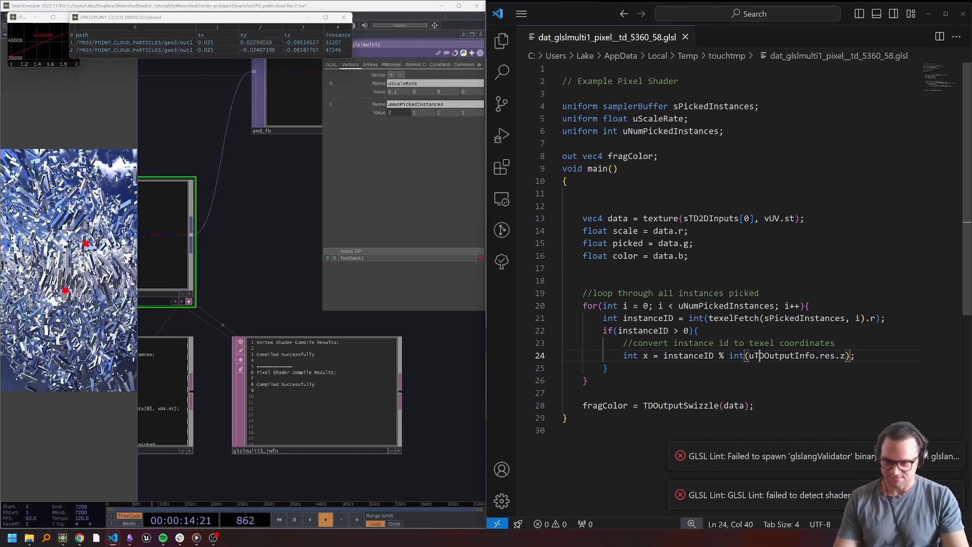
pyautogui.click(659, 355)
pyautogui.moveTo(725, 355); pyautogui.dragTo(663, 355)
pyautogui.click(664, 355)
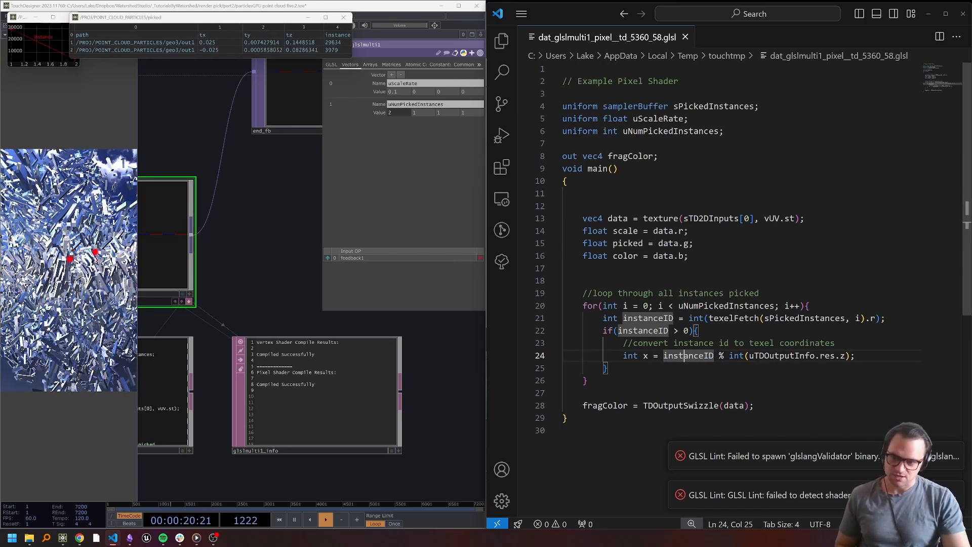
pyautogui.click(646, 355)
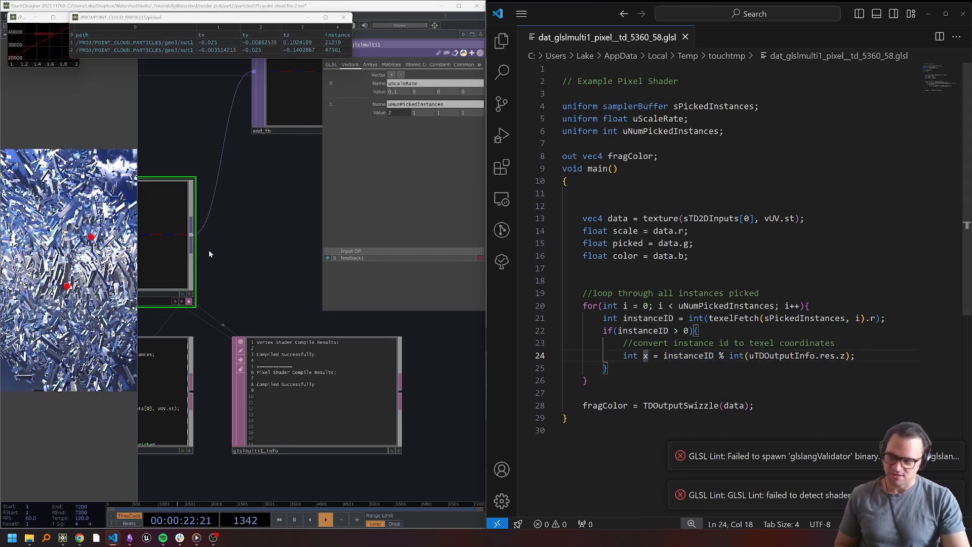
pyautogui.middleClick(184, 238)
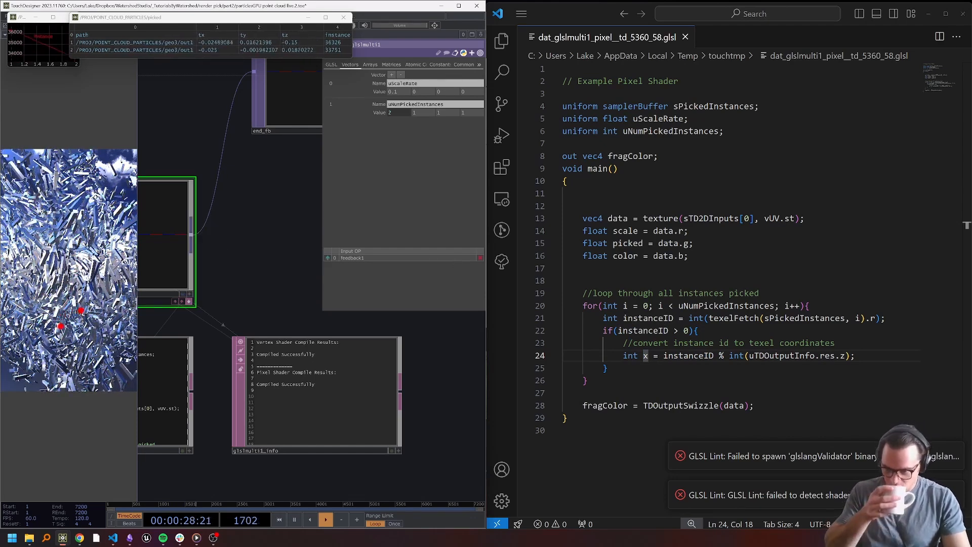
# Below the x declaration, declare int y = int(floor(instanceID / uTDOutputInfo.res.z));
pyautogui.click(857, 356)
pyautogui.press('Return')
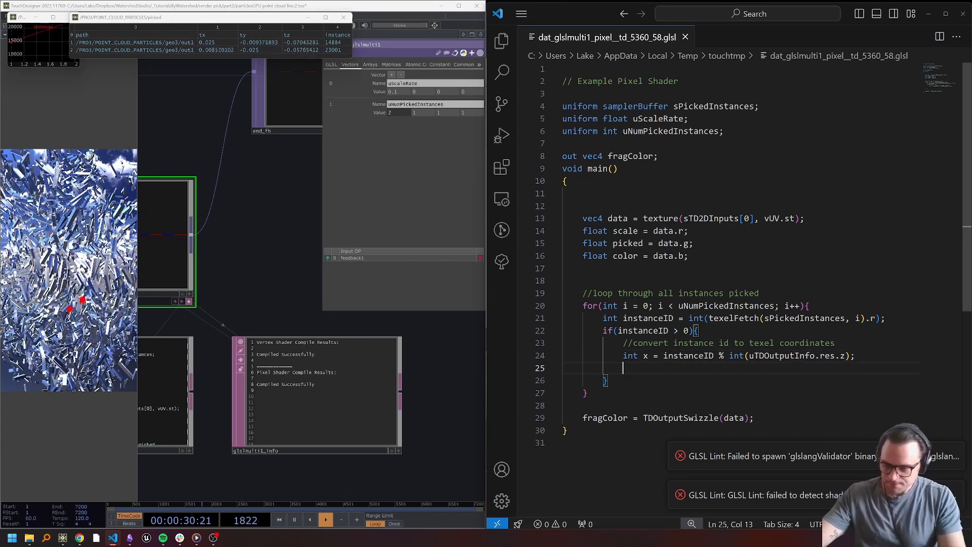
pyautogui.write('int y =')
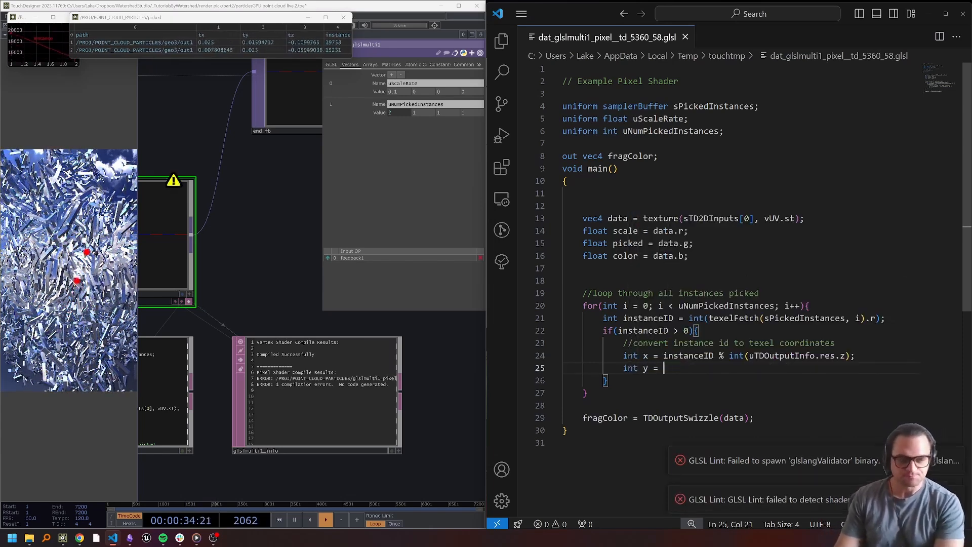
pyautogui.write(' int(')
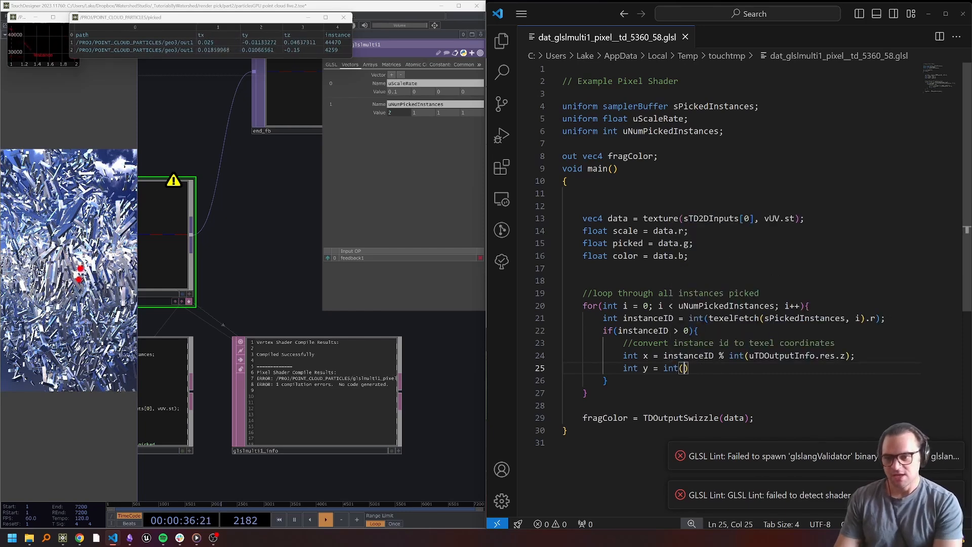
pyautogui.write('floor')
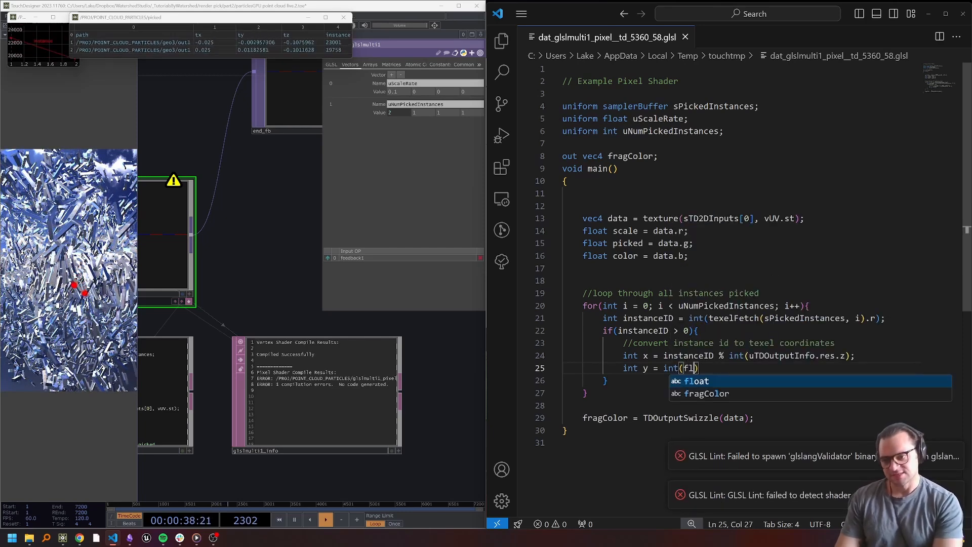
pyautogui.write('(')
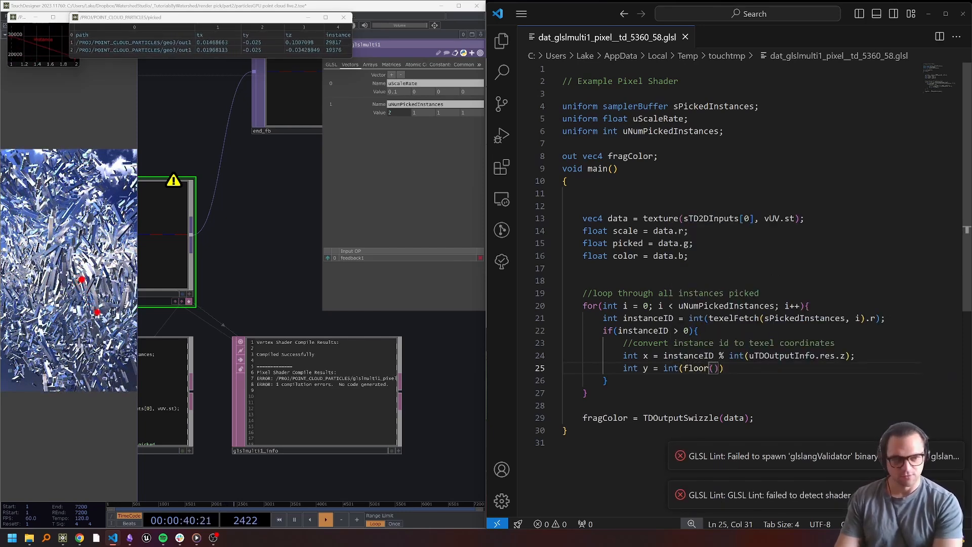
pyautogui.write('insta')
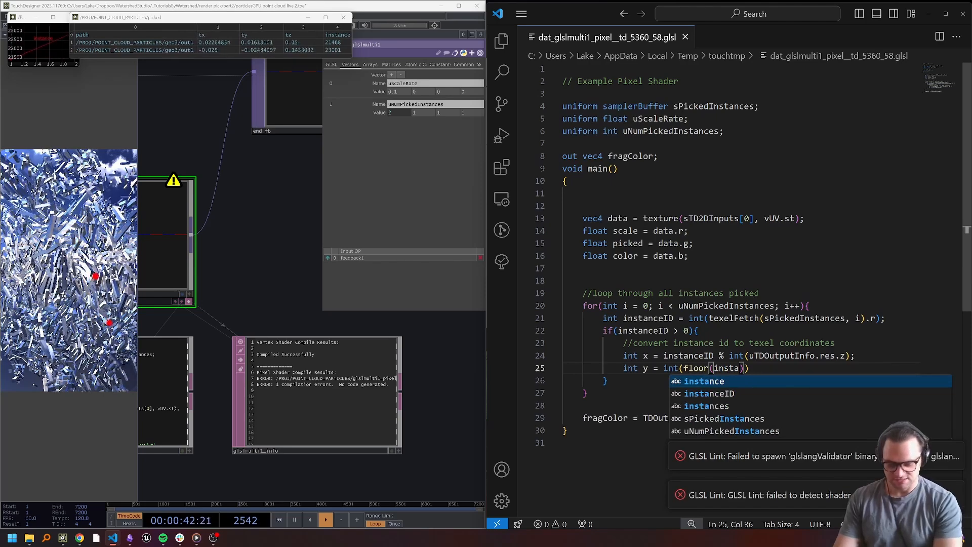
pyautogui.write('nceID / uTDOut')
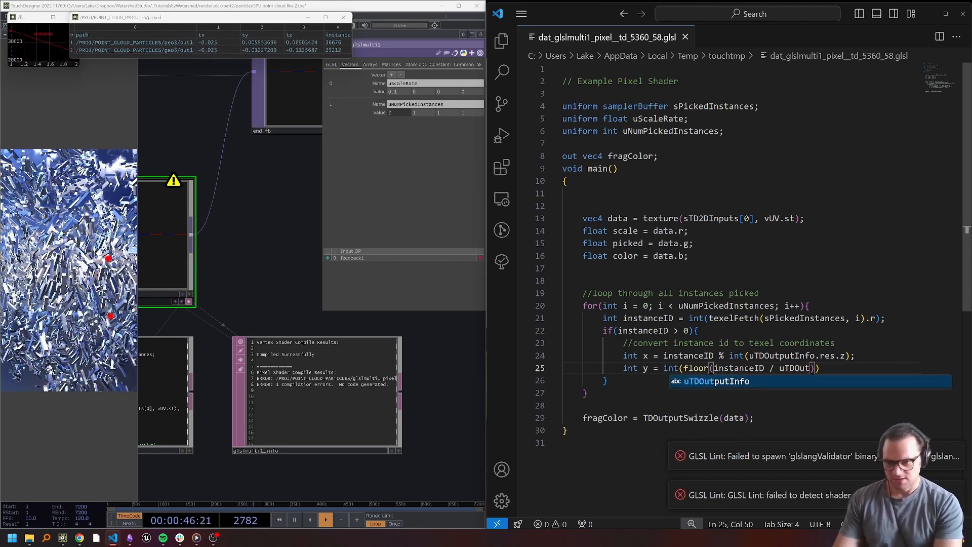
pyautogui.press('Return')
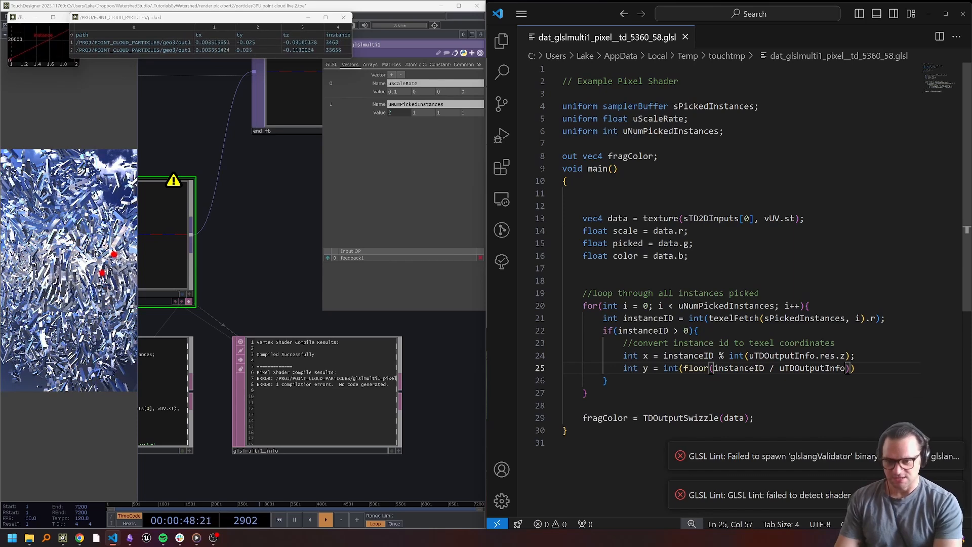
pyautogui.write('.res.z));')
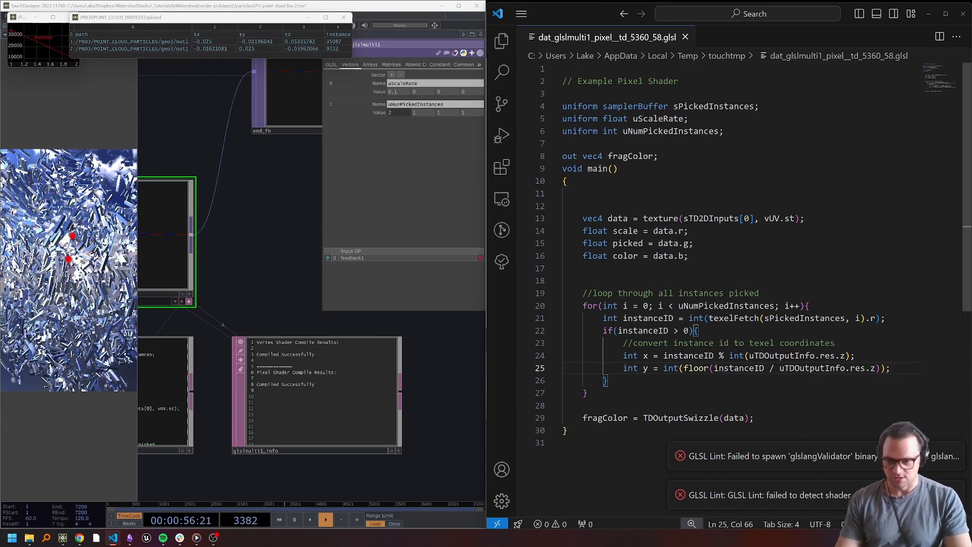
# Below the y declaration, leave a blank line and add an if block with the condition x == int(gl_FragCoord.x) && y == int(gl_FragCoord.y)
pyautogui.press('Return')
pyautogui.press('Return')
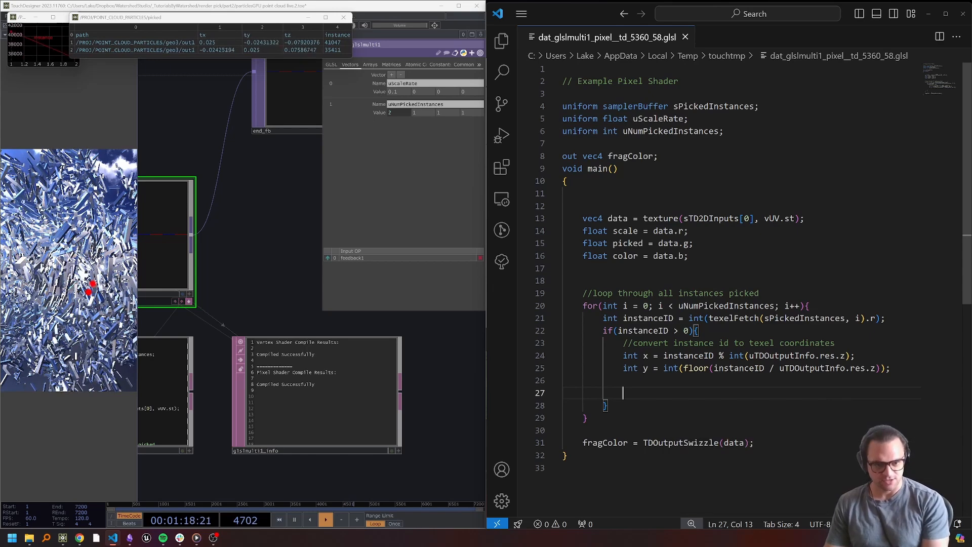
pyautogui.write('if(')
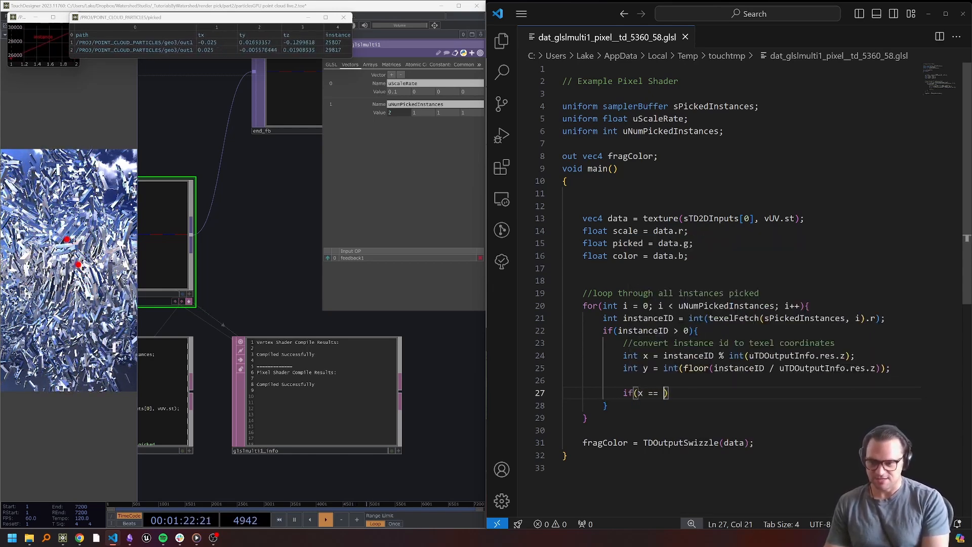
pyautogui.write('x == int(gl_FragCoo')
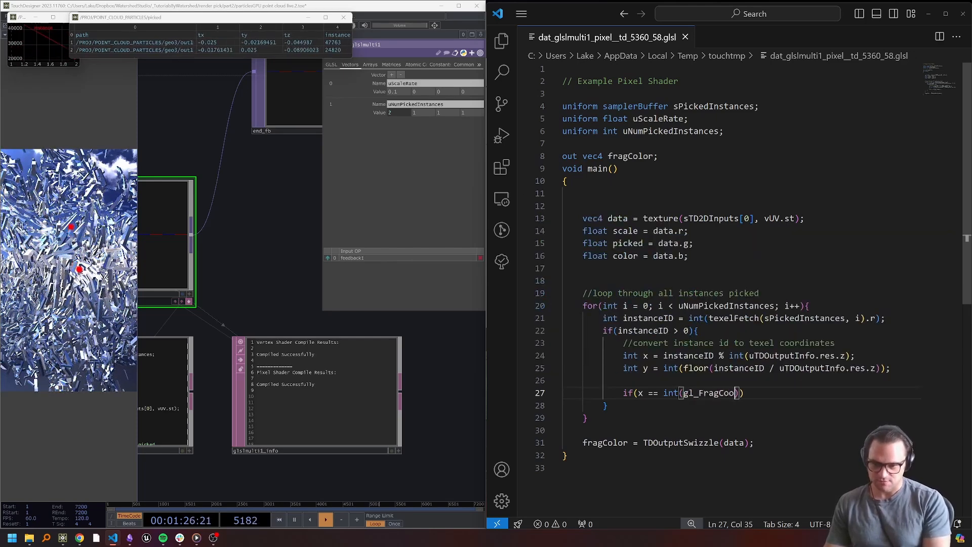
pyautogui.write('x)')
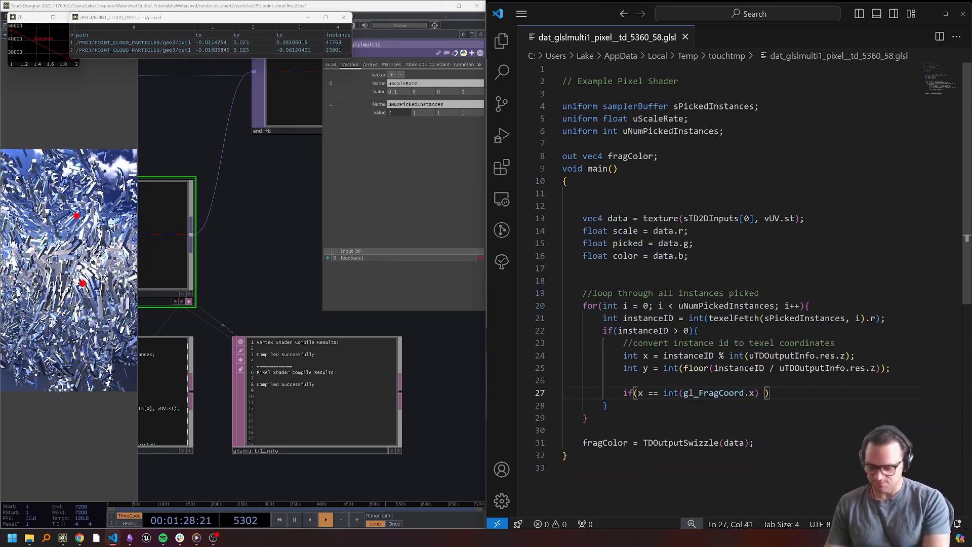
pyautogui.write('in')
pyautogui.press('BackSpace')
pyautogui.press('BackSpace')
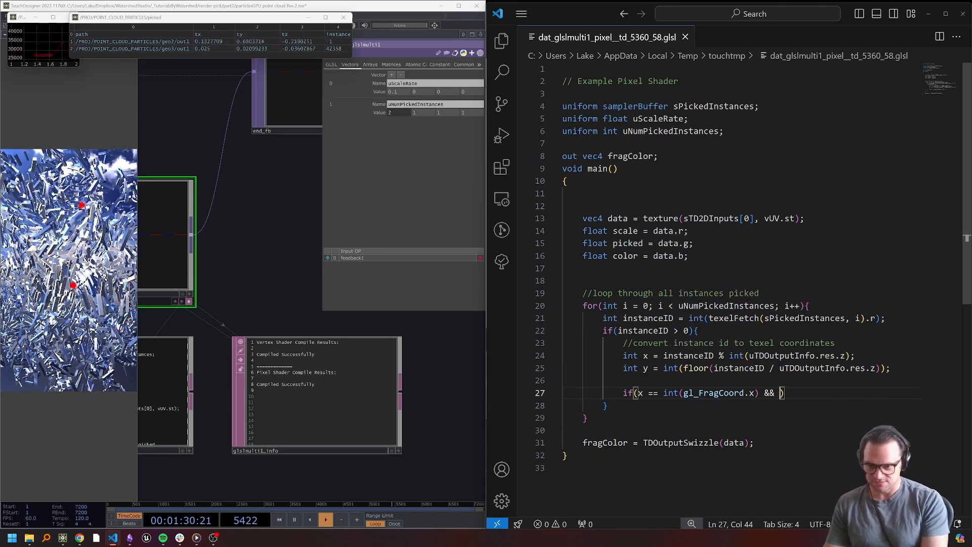
pyautogui.write('y == int(')
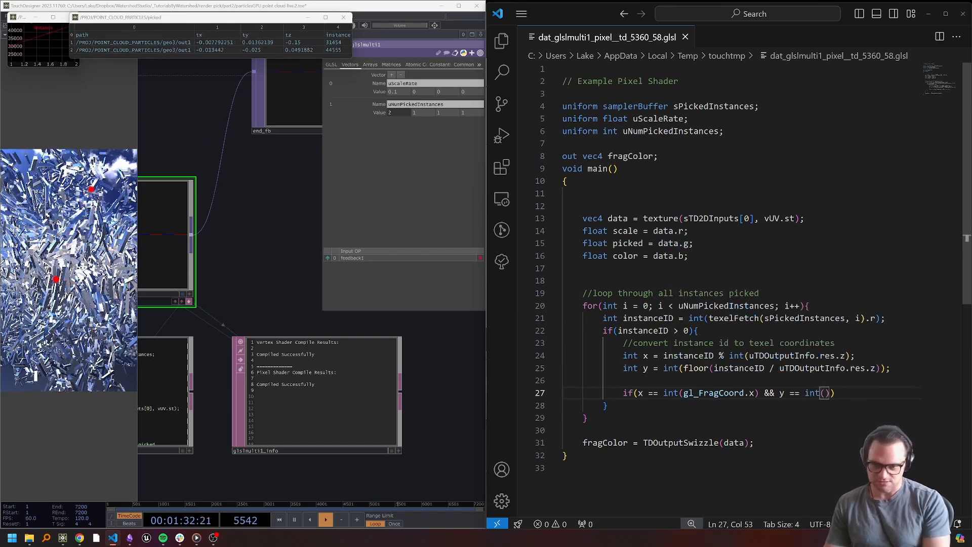
pyautogui.write('gl_FragCoord.y)')
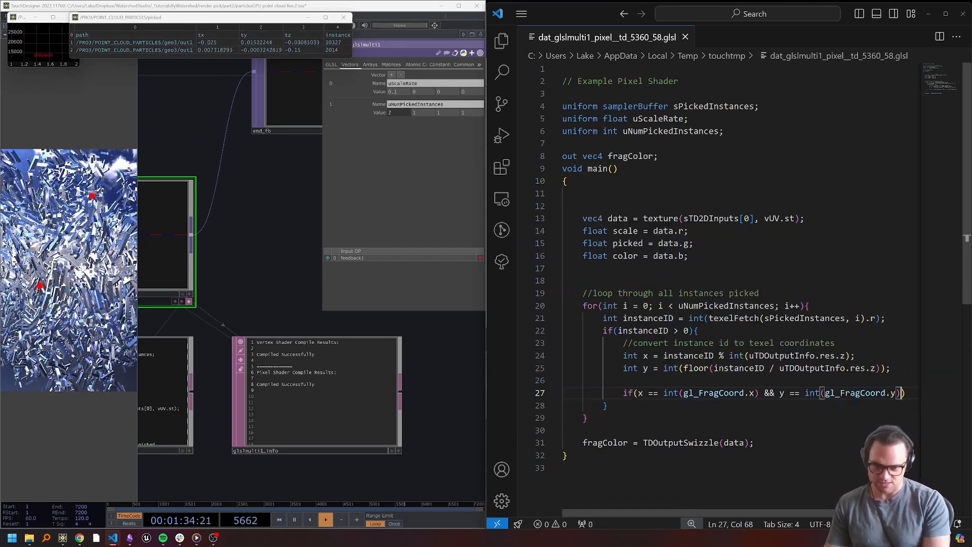
pyautogui.write(')')
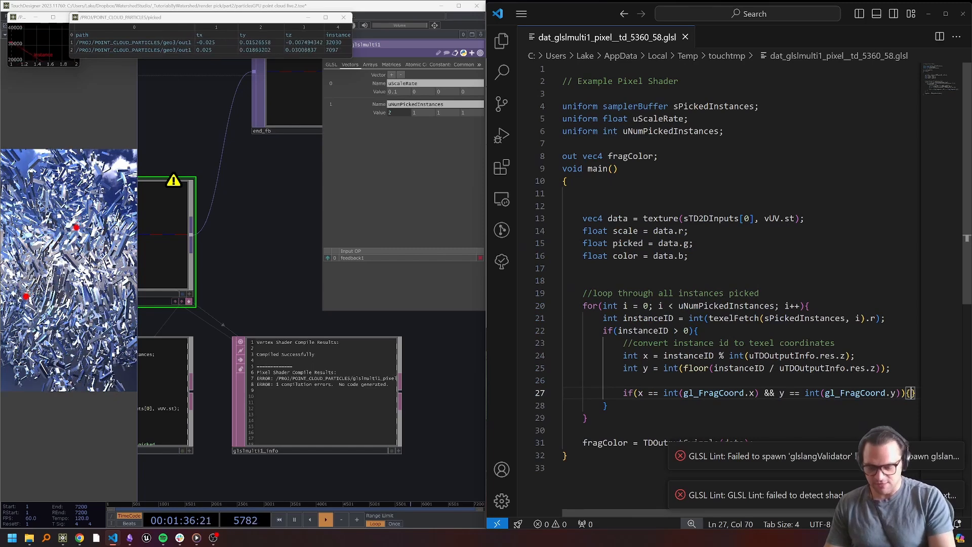
pyautogui.write('{')
pyautogui.press('Return')
# After the new if block's opening brace, add the comment "//if our selected instance is the same as the texel we are operating on"
pyautogui.press('Up')
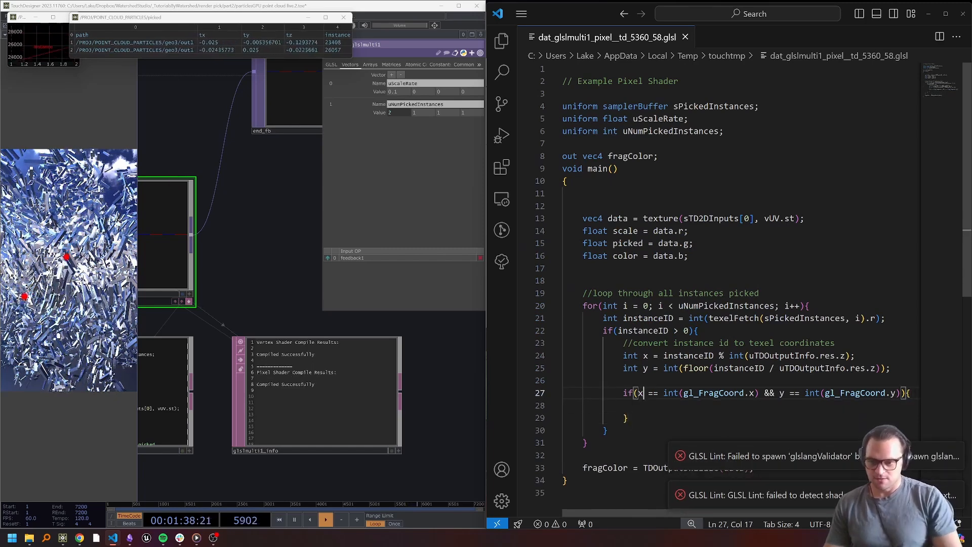
pyautogui.write('//i')
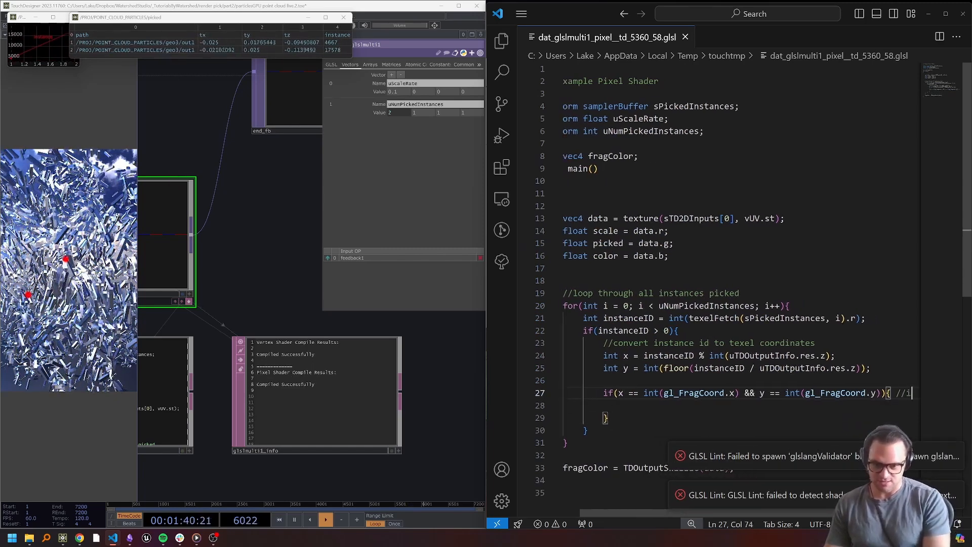
pyautogui.write('f our sele')
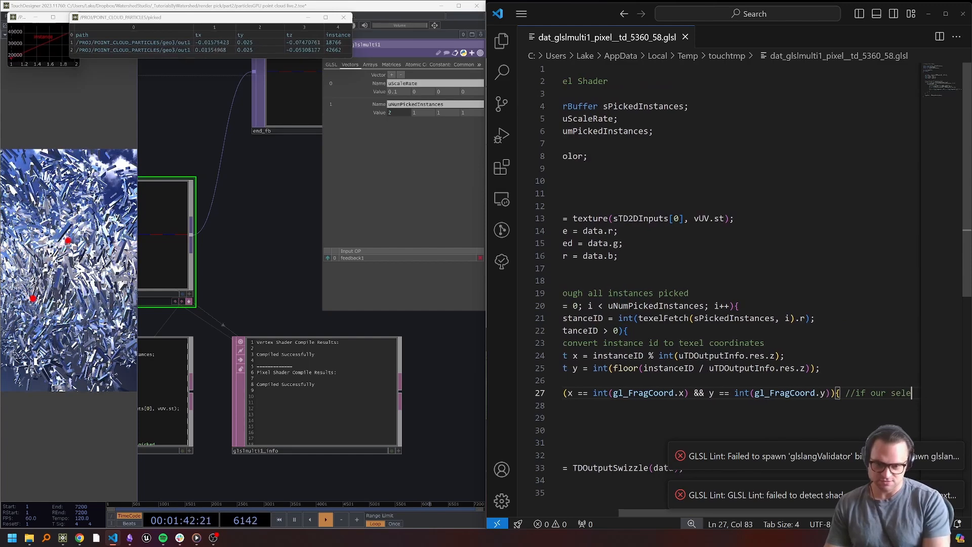
pyautogui.write('cted instance is the ')
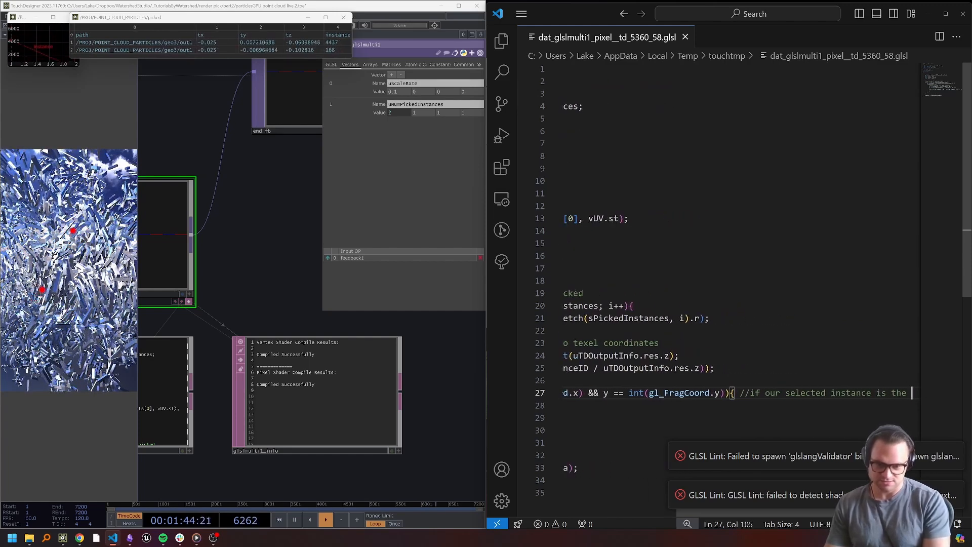
pyautogui.write('same as the ')
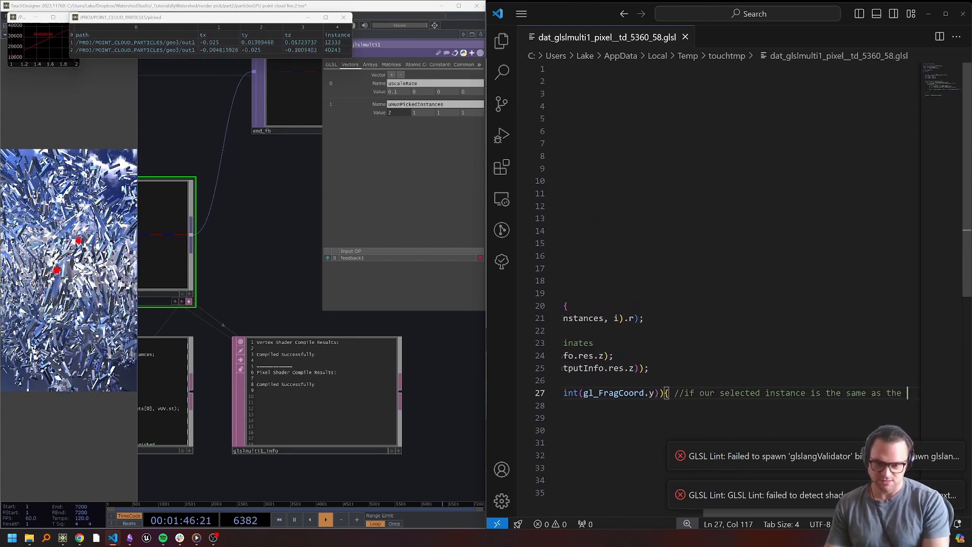
pyautogui.write('ptexel we are oper')
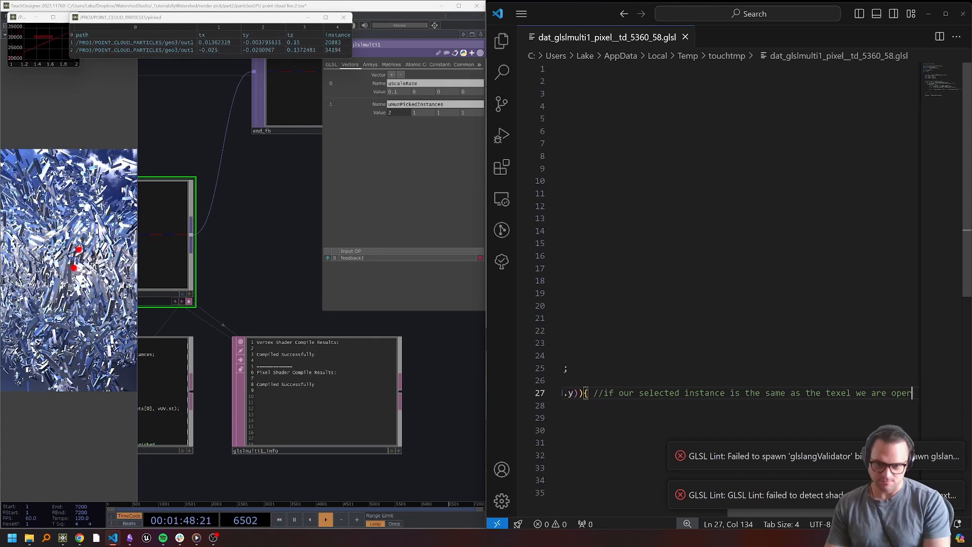
pyautogui.write('ating on')
# Inside the gl_FragCoord if block, write the indented statement scale *= (1 + uScaleRate);
pyautogui.press('Down')
pyautogui.press('Tab')
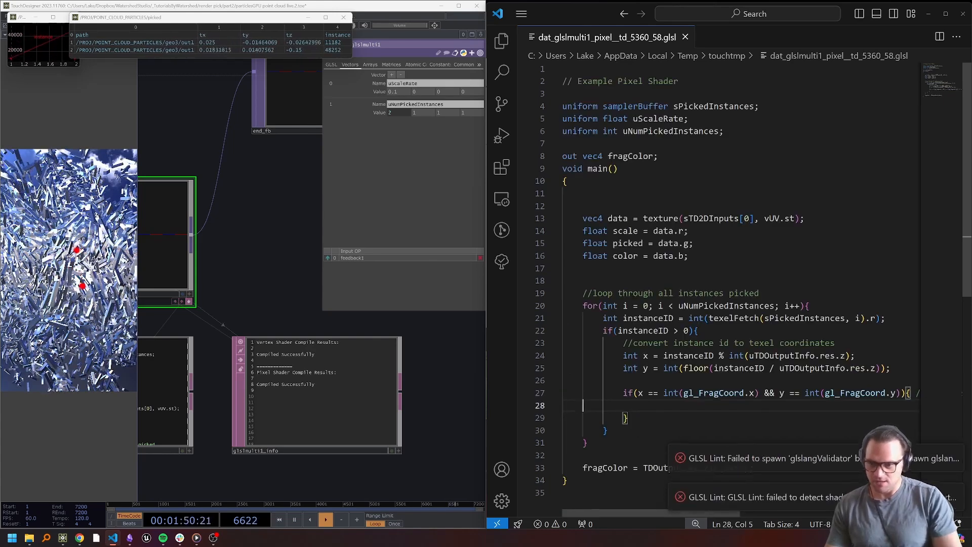
pyautogui.press('Tab')
pyautogui.press('Tab')
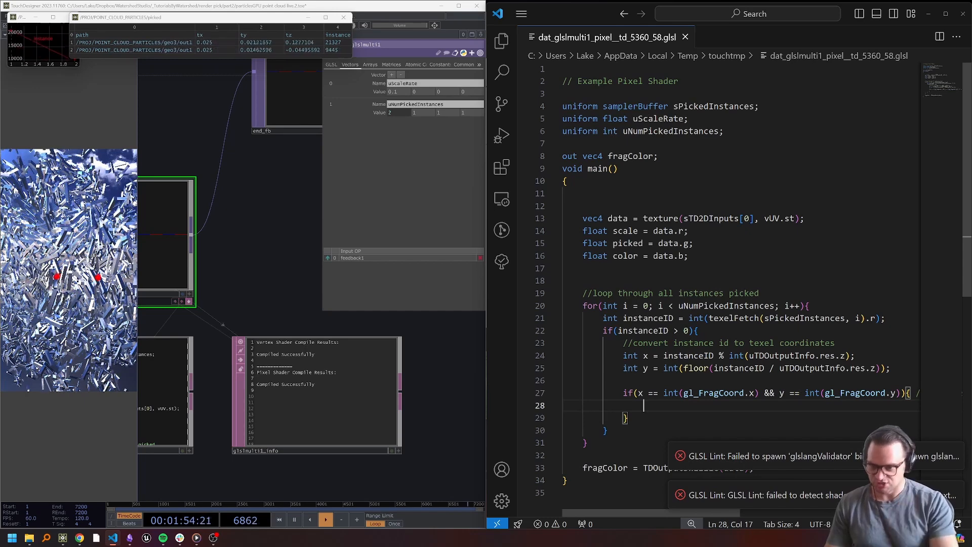
pyautogui.write('scale')
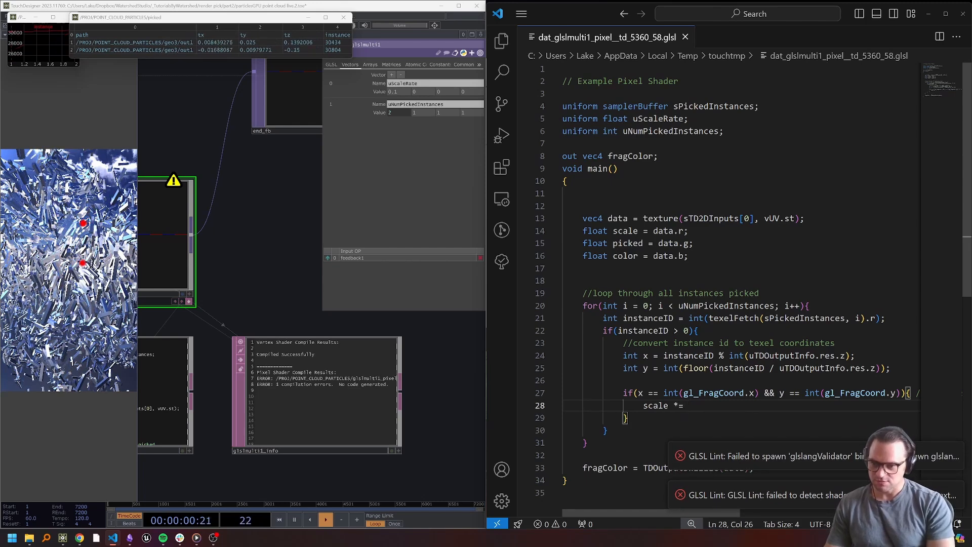
pyautogui.write('*= (1 + u')
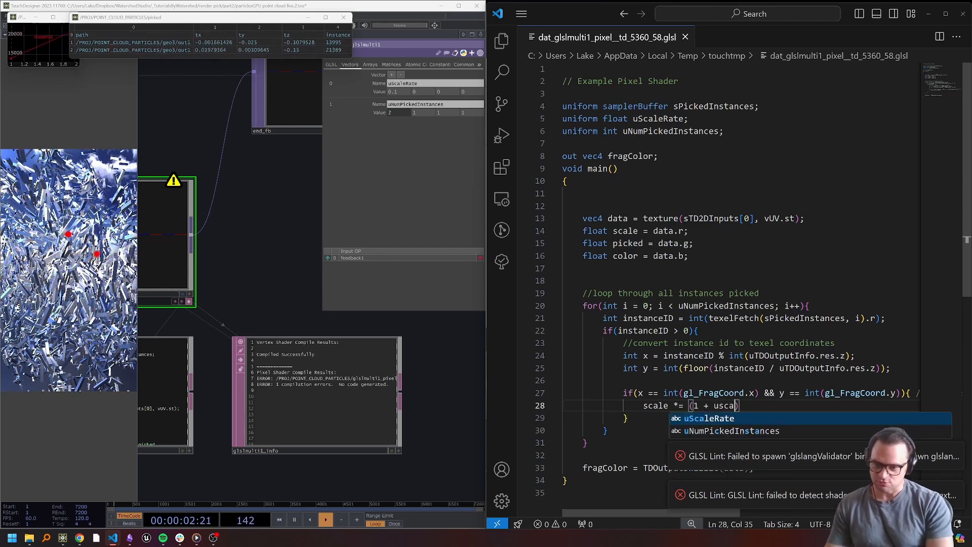
pyautogui.write('sca')
pyautogui.press('Tab')
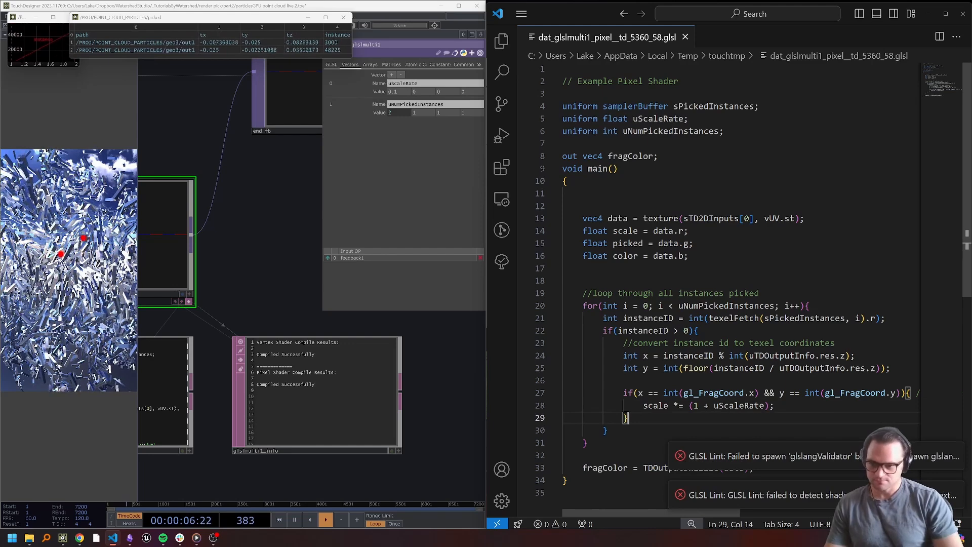
# Between the for loop and the fragColor line, write data.rgb = vec3(scale, picked, color); set off by blank lines
pyautogui.press('Down')
pyautogui.press('Down')
pyautogui.press('Return')
pyautogui.press('Return')
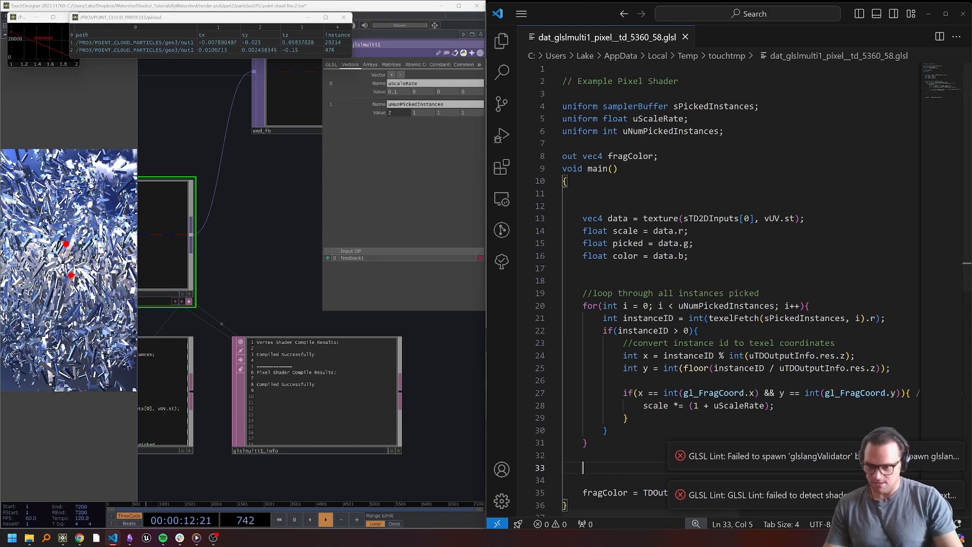
pyautogui.write('data.rgb')
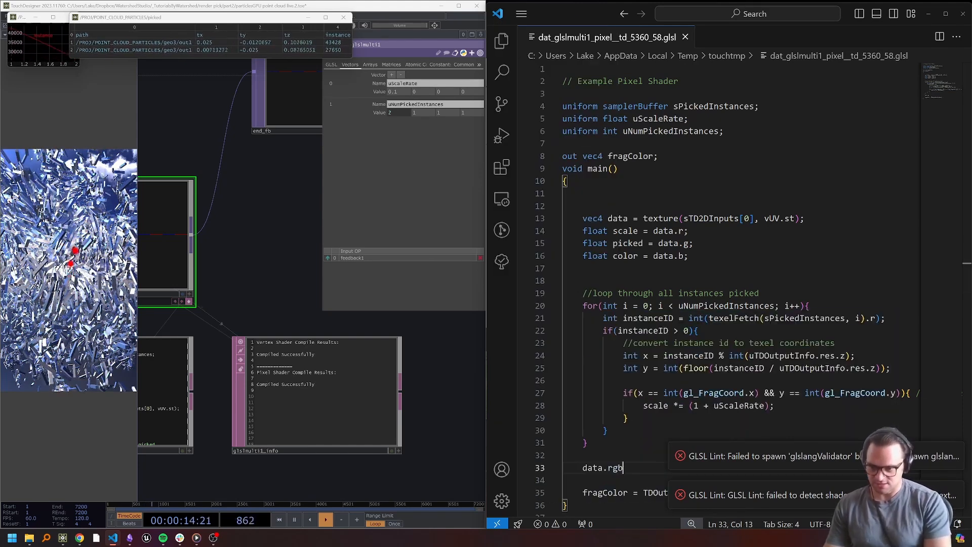
pyautogui.write(' = vec2')
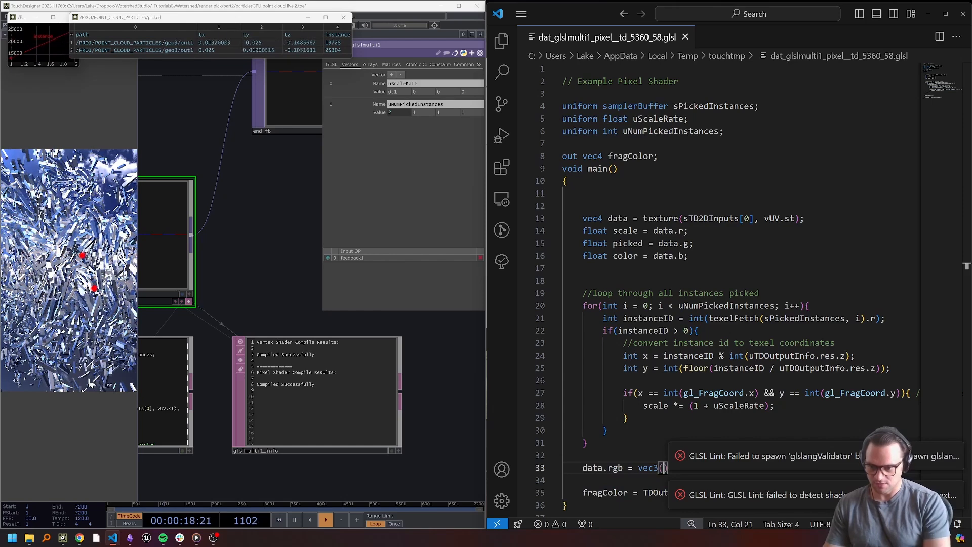
pyautogui.write('dat')
pyautogui.press('BackSpace')
pyautogui.press('BackSpace')
pyautogui.press('BackSpace')
pyautogui.write('scale, ')
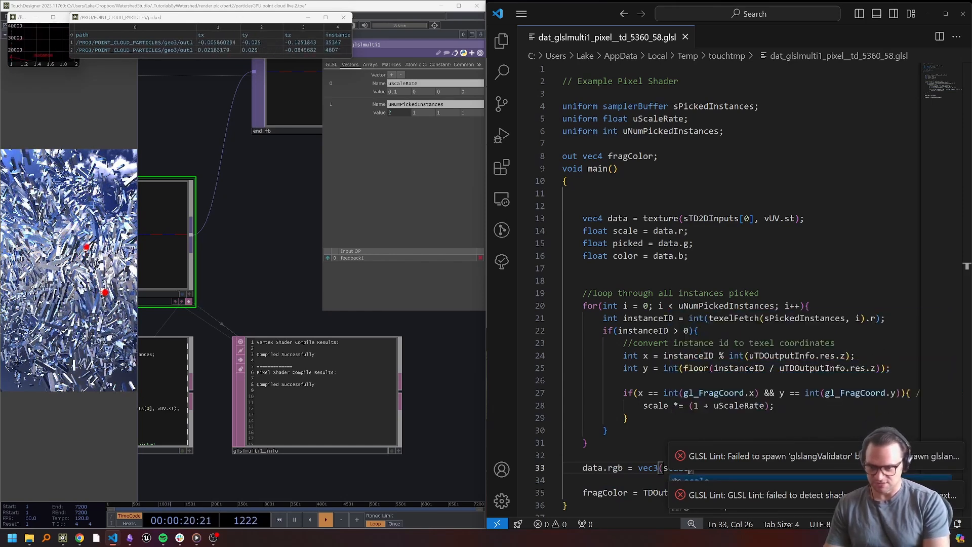
pyautogui.write('picked, color);')
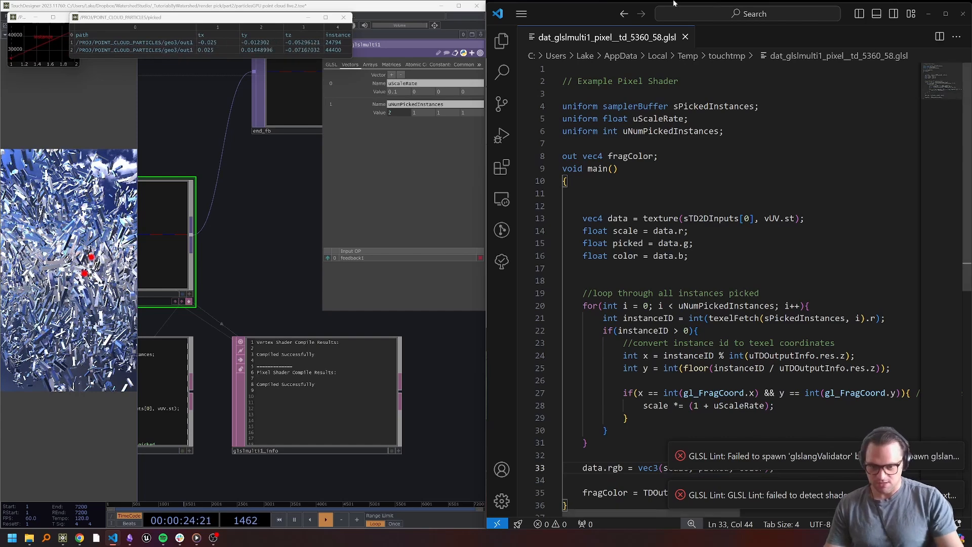
# Dismiss both GLSL Lint error notifications to uncover the end of the shader code
pyautogui.click(951, 455)
pyautogui.click(950, 495)
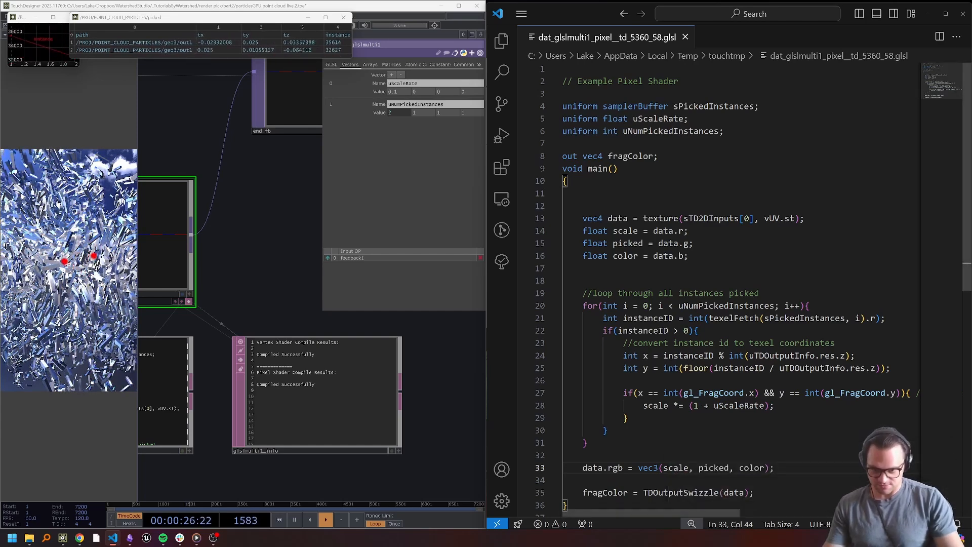
pyautogui.scroll(-1, 760, 446)
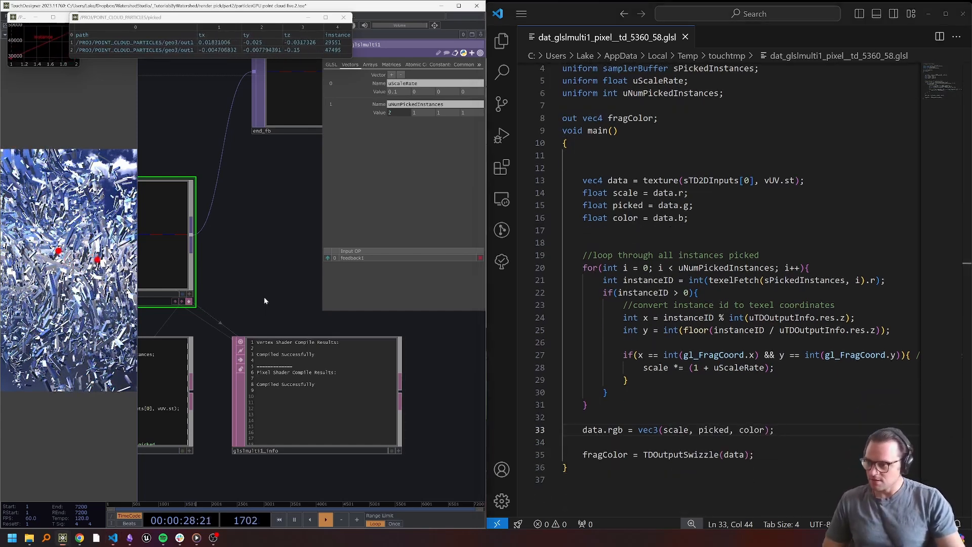
# Set the instance Scale OP of geo3 to the constant name picked_data in place of its expression
pyautogui.moveTo(262, 255); pyautogui.dragTo(312, 282)
pyautogui.scroll(-5, 312, 282)
pyautogui.moveTo(280, 222); pyautogui.dragTo(317, 260)
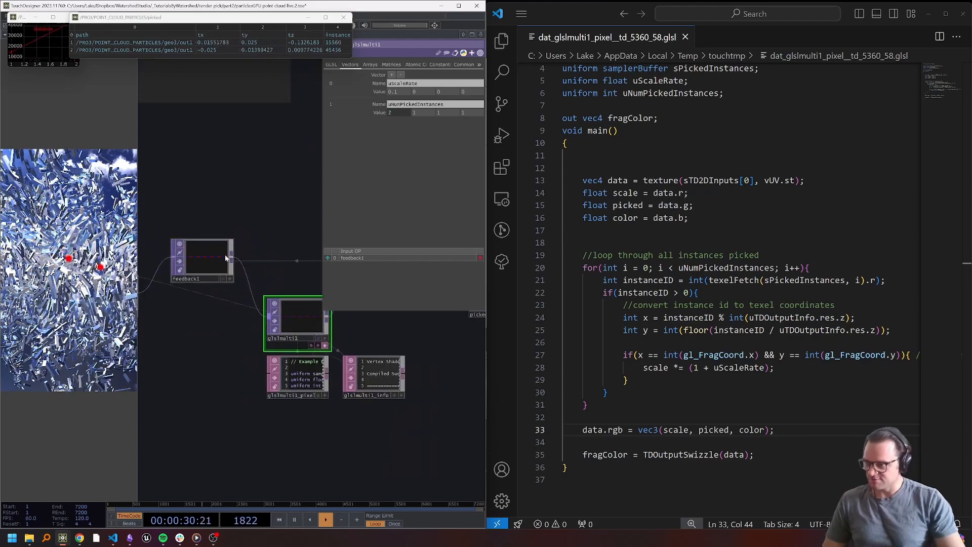
pyautogui.click(226, 257)
pyautogui.moveTo(315, 206); pyautogui.dragTo(340, 263)
pyautogui.scroll(-5, 319, 257)
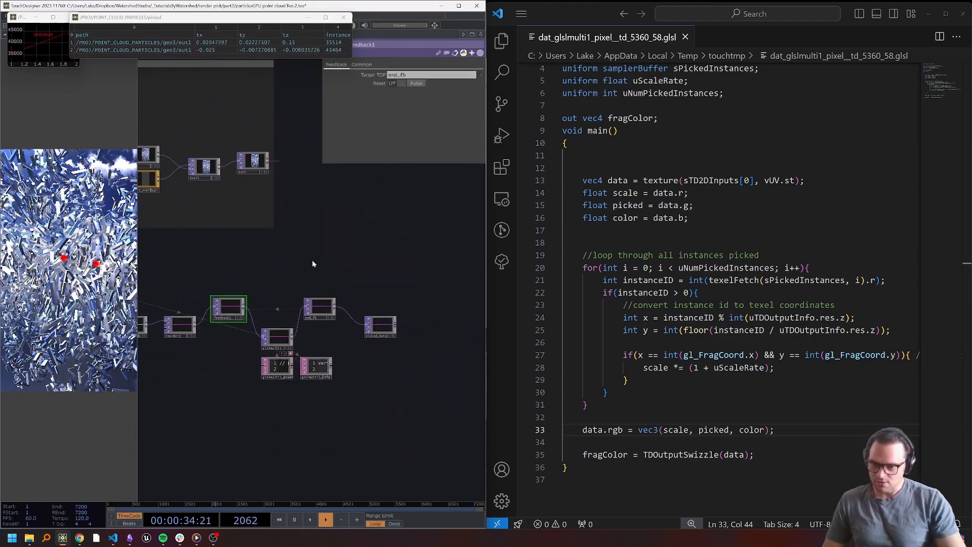
pyautogui.moveTo(387, 296); pyautogui.dragTo(496, 369)
pyautogui.click(177, 233)
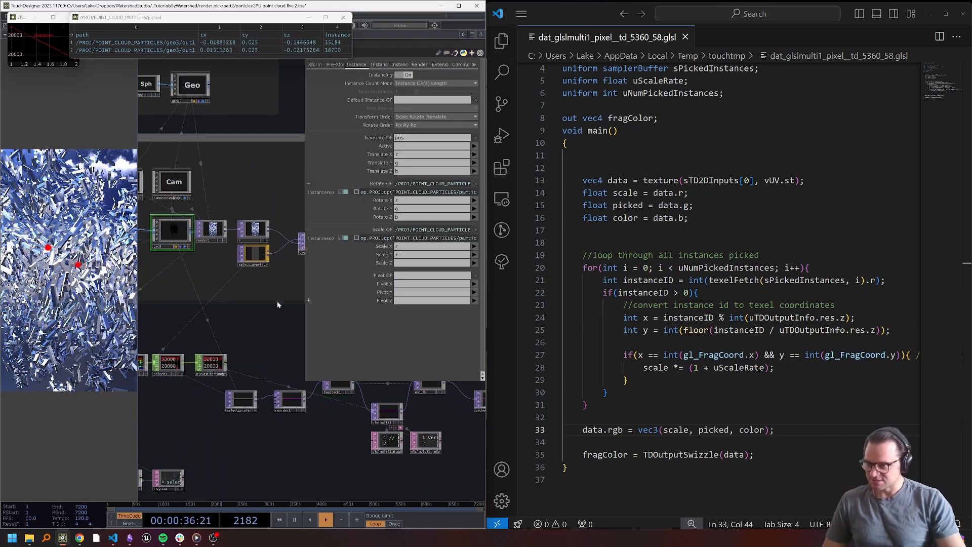
pyautogui.moveTo(238, 313); pyautogui.dragTo(149, 317)
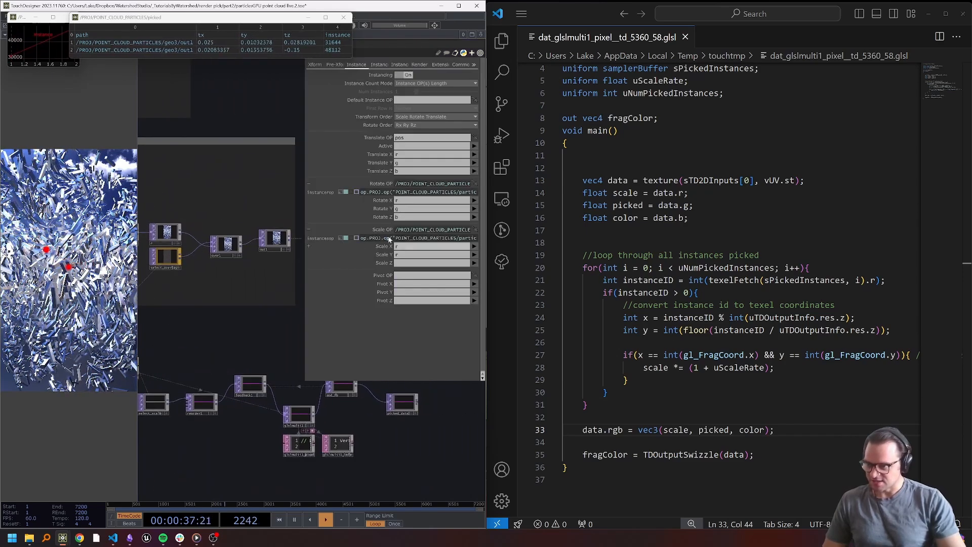
pyautogui.click(343, 238)
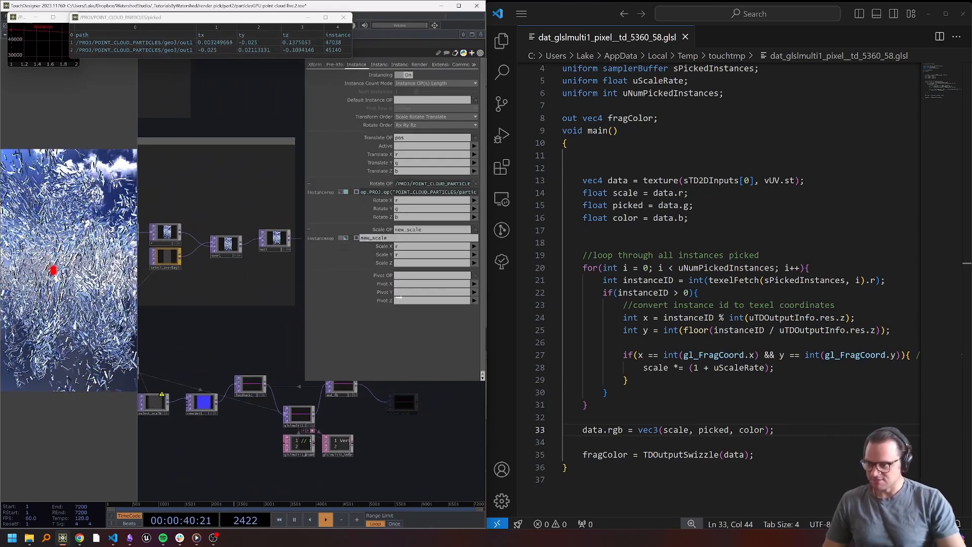
pyautogui.moveTo(412, 230); pyautogui.dragTo(413, 230)
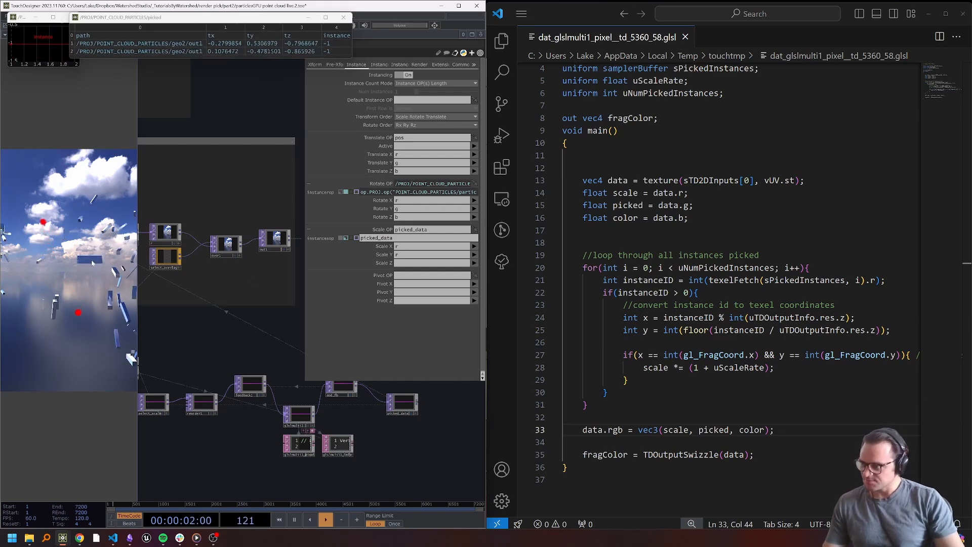
# Test instance picking in the render view by interacting with the particle instances and watching how they scale
pyautogui.moveTo(196, 449); pyautogui.dragTo(333, 442)
pyautogui.scroll(-4, 301, 436)
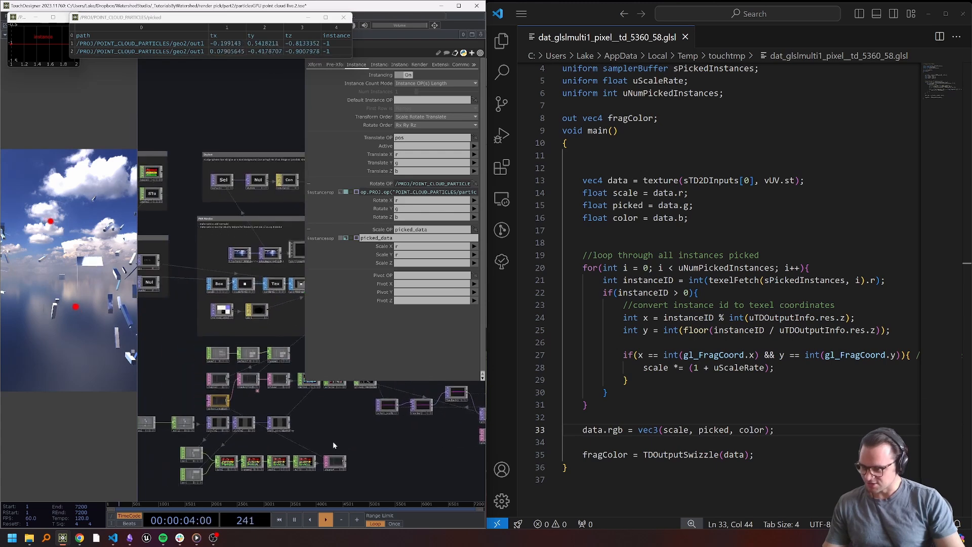
pyautogui.scroll(4, 222, 393)
pyautogui.moveTo(222, 393); pyautogui.dragTo(260, 396)
pyautogui.scroll(2, 260, 396)
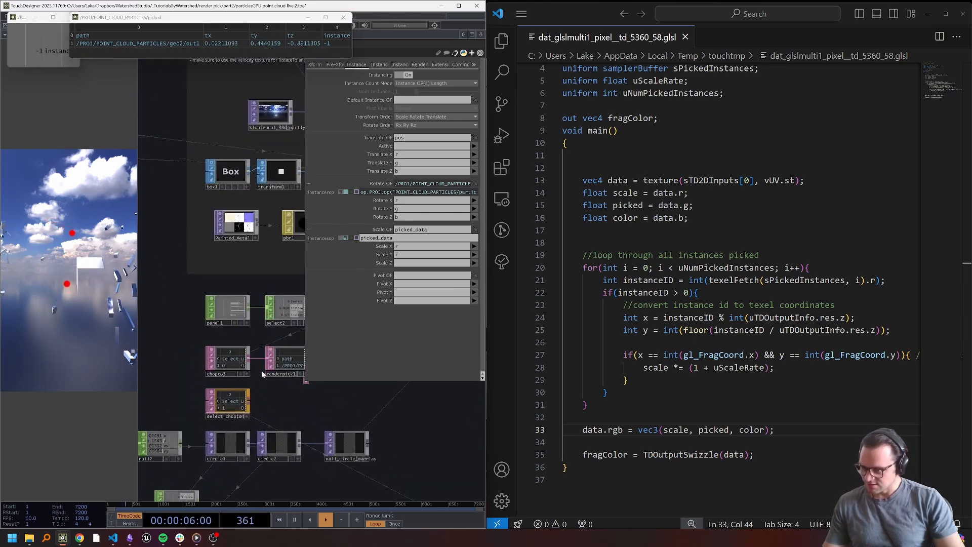
pyautogui.click(117, 338)
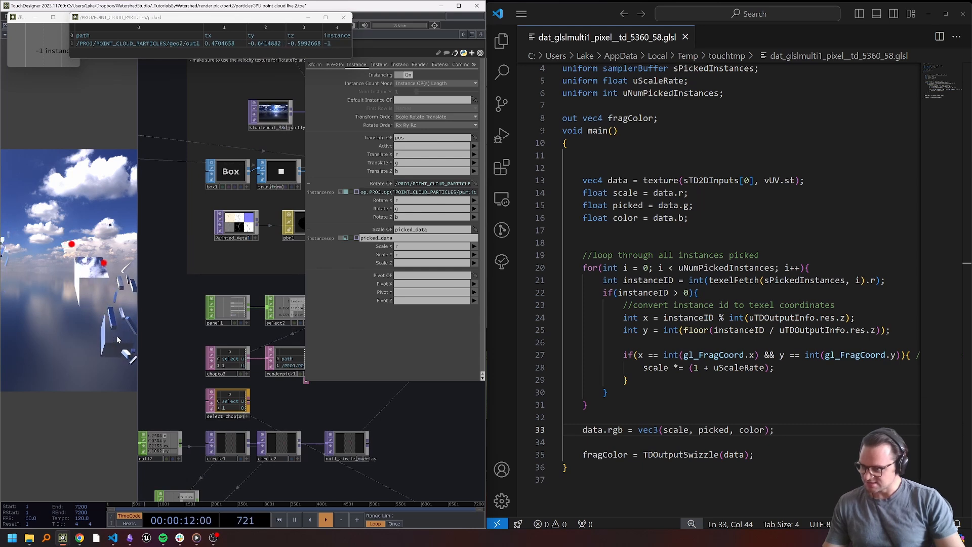
pyautogui.click(86, 272)
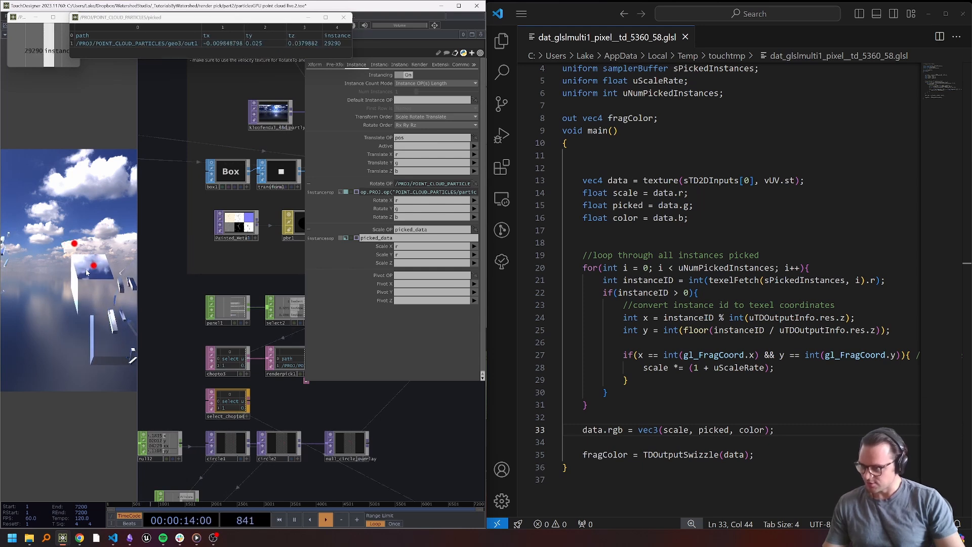
pyautogui.moveTo(86, 272); pyautogui.dragTo(112, 280)
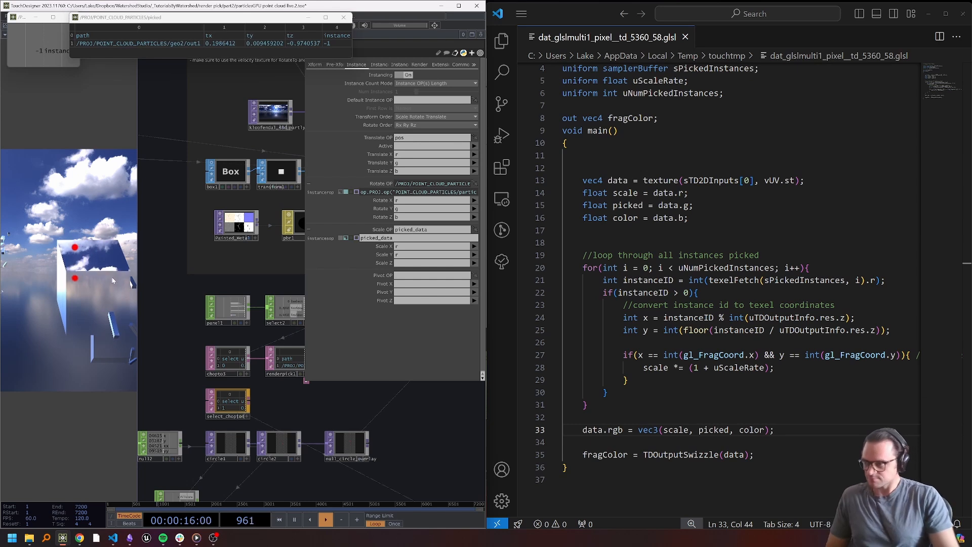
# Open the parameters of the parent POINT_CLOUD_PARTICLES container to check its particle settings, and close them again
pyautogui.rightClick(171, 123)
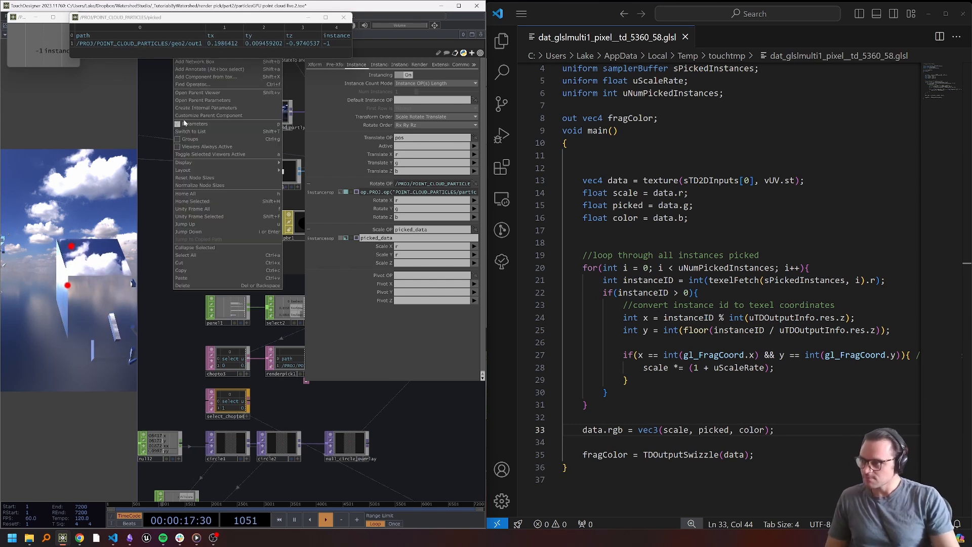
pyautogui.click(217, 101)
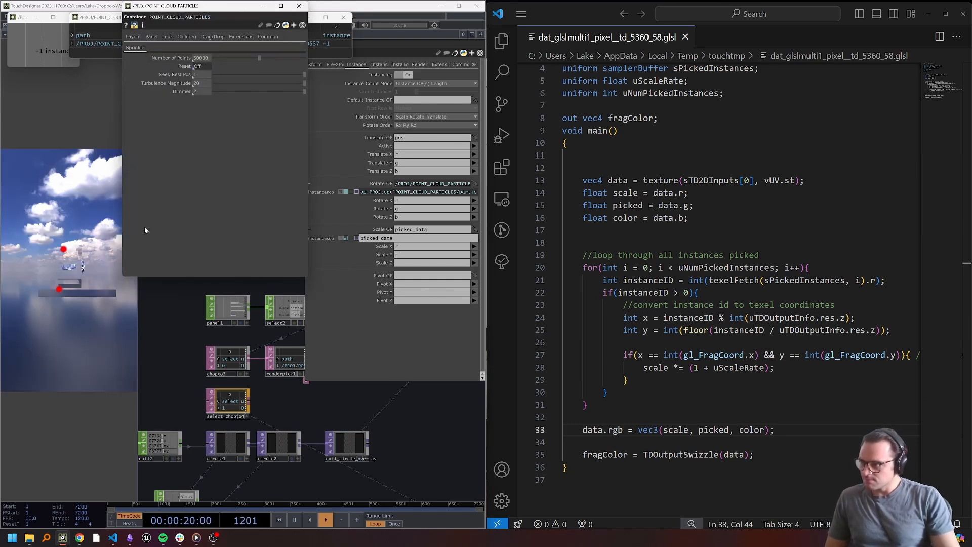
pyautogui.click(300, 6)
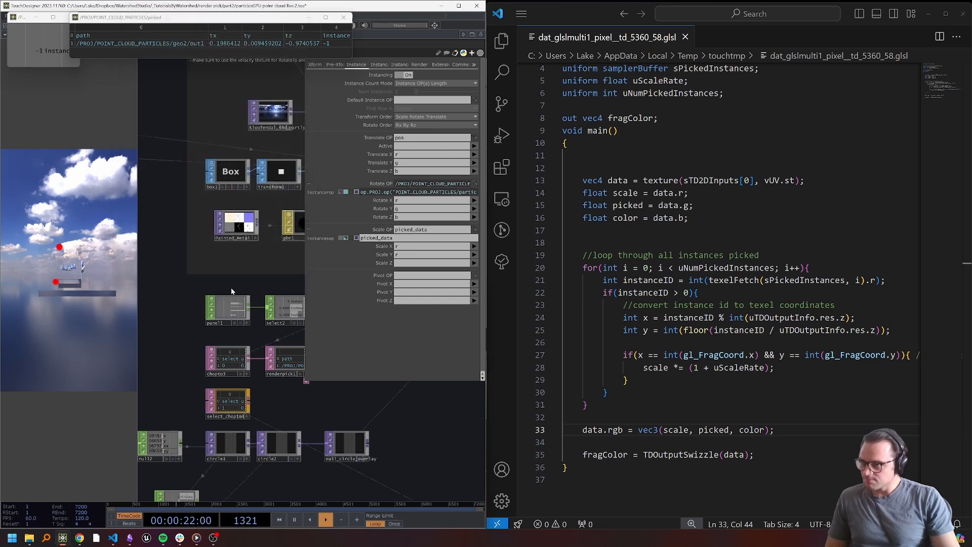
pyautogui.scroll(-5, 251, 358)
pyautogui.scroll(5, 303, 235)
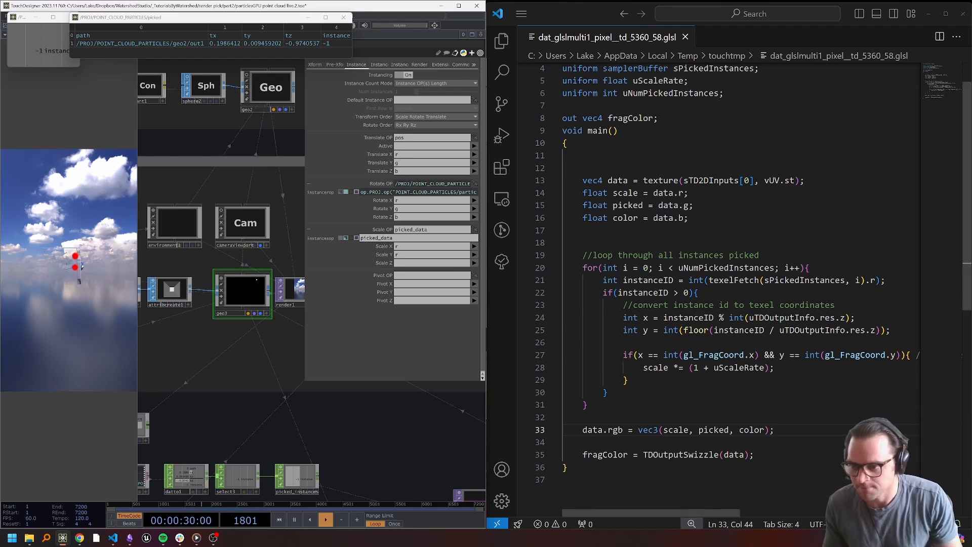
pyautogui.click(589, 406)
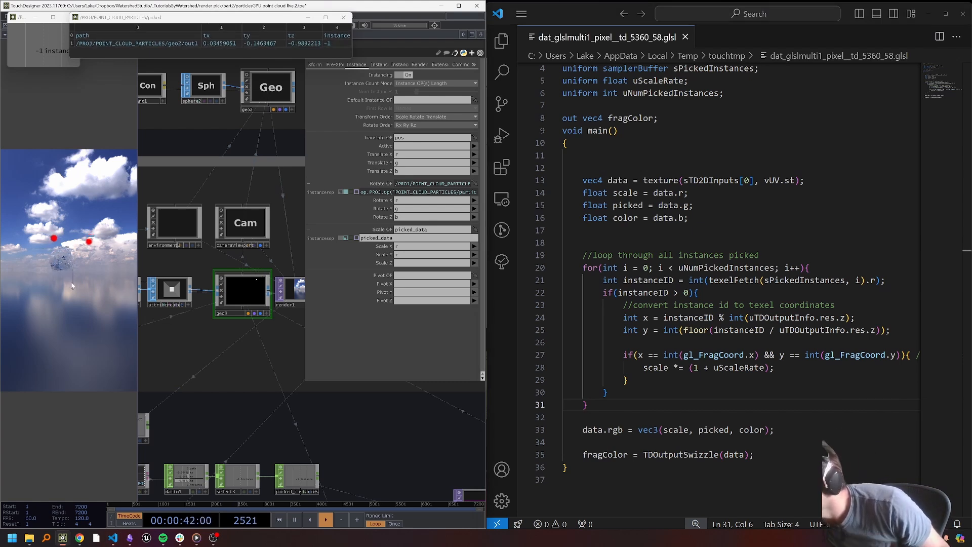
pyautogui.click(590, 405)
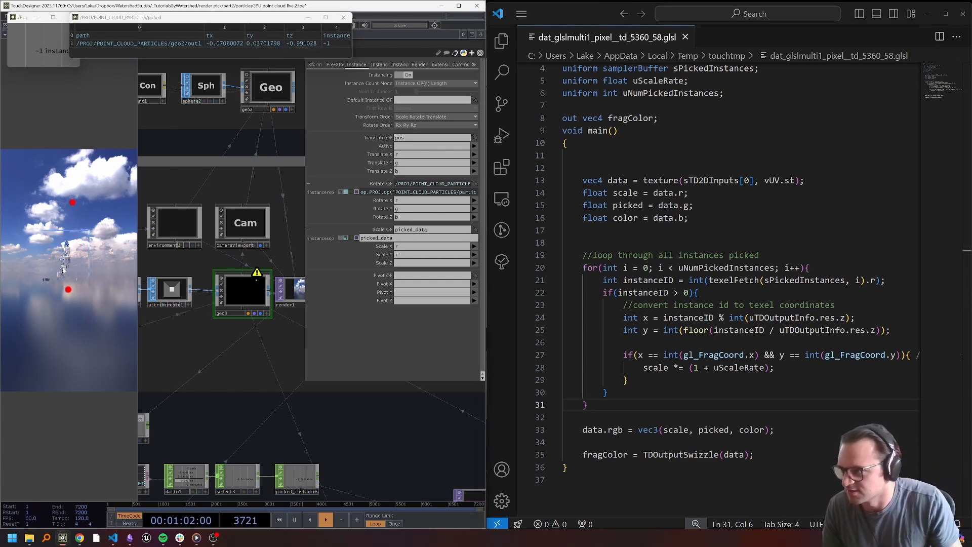
pyautogui.scroll(-4, 270, 401)
pyautogui.scroll(-3, 270, 402)
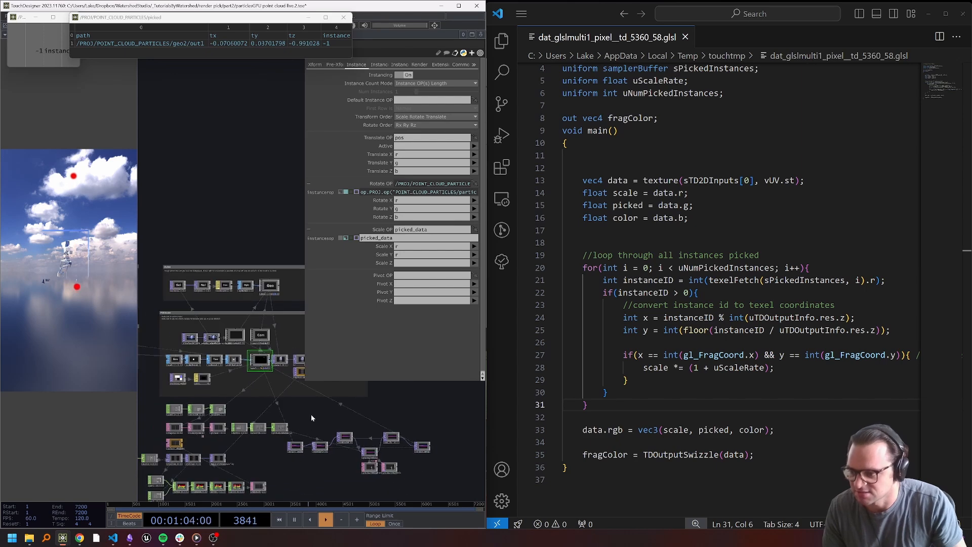
pyautogui.moveTo(310, 413); pyautogui.dragTo(317, 394)
pyautogui.scroll(3, 276, 340)
pyautogui.scroll(3, 276, 340)
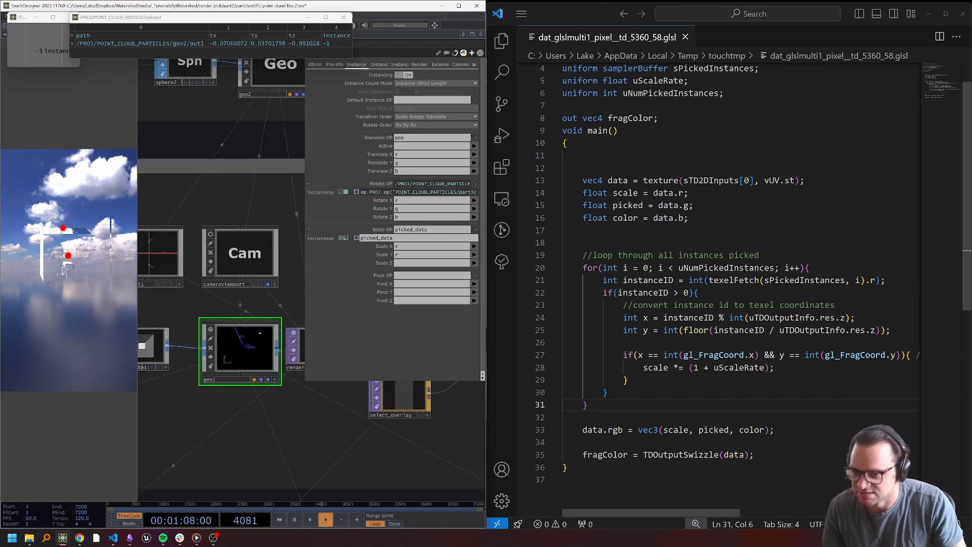
# Below the scale statement in the gl_FragCoord if block, add the line picked += uScaleRate;
pyautogui.click(777, 368)
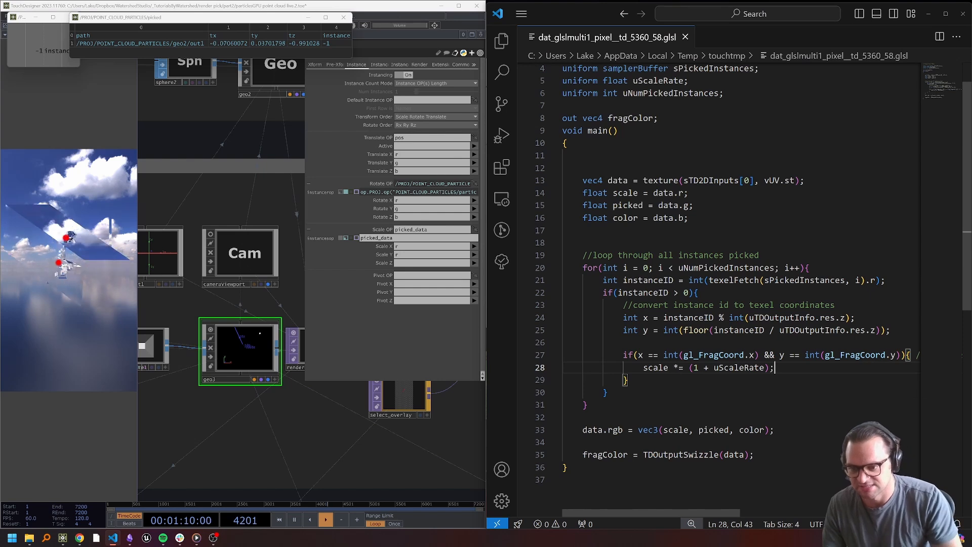
pyautogui.press('Return')
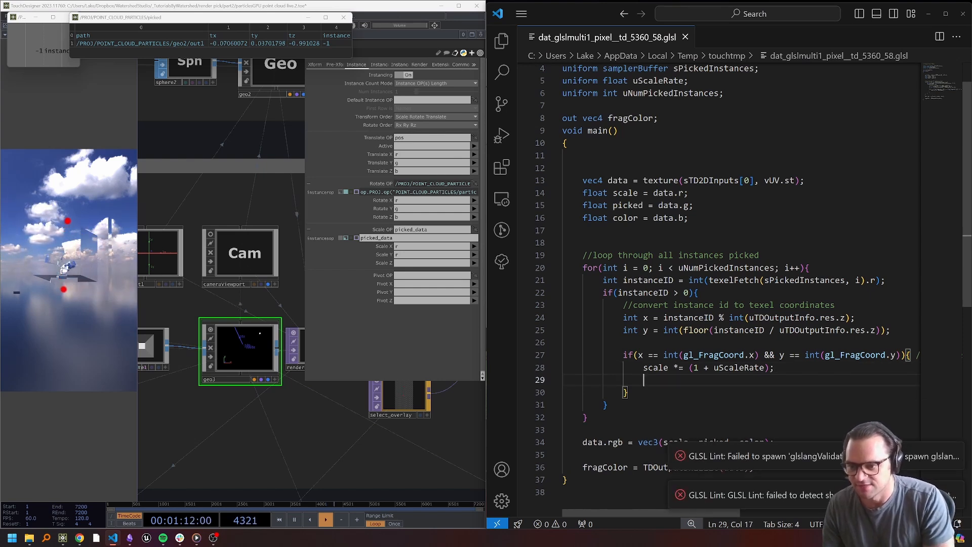
pyautogui.write('picked')
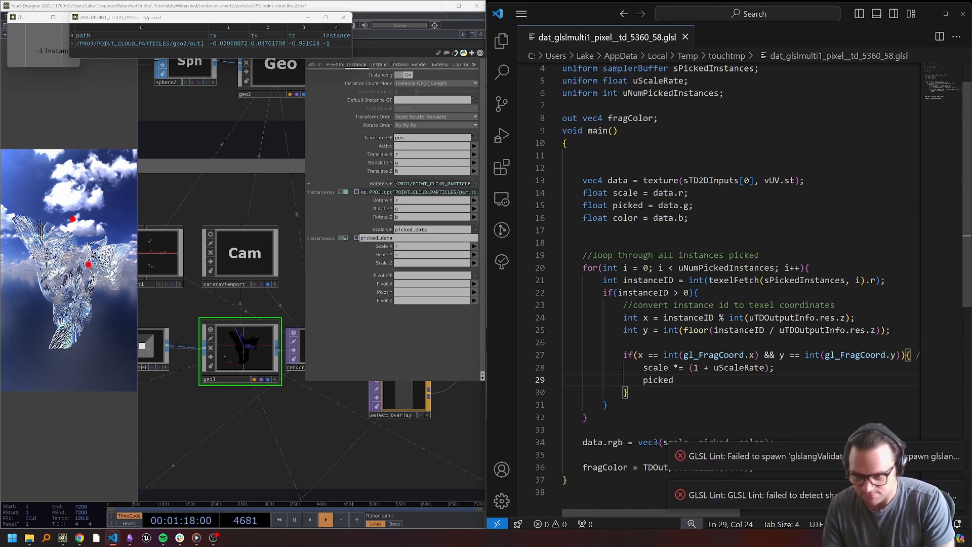
pyautogui.write('+= sc')
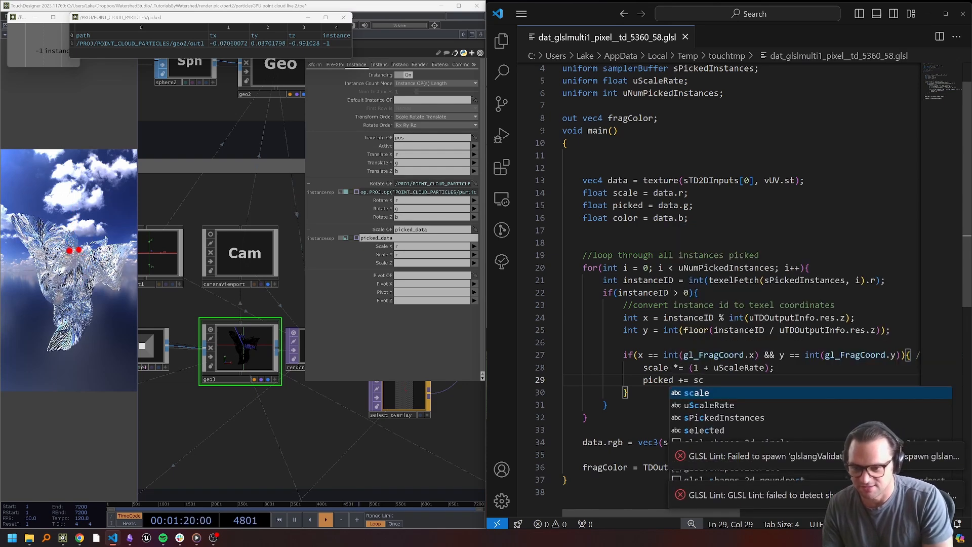
pyautogui.press('BackSpace')
pyautogui.press('BackSpace')
pyautogui.write('uScaleRate;')
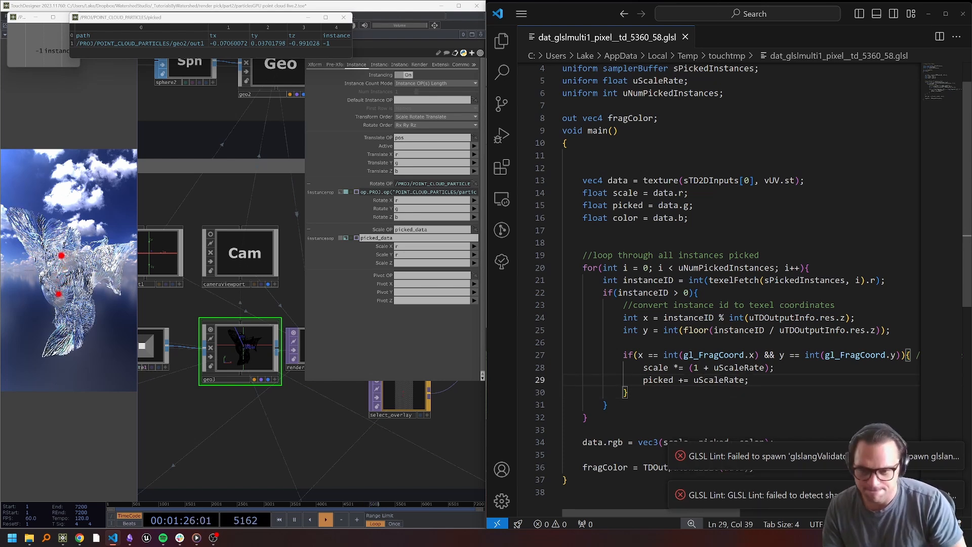
pyautogui.press('Down')
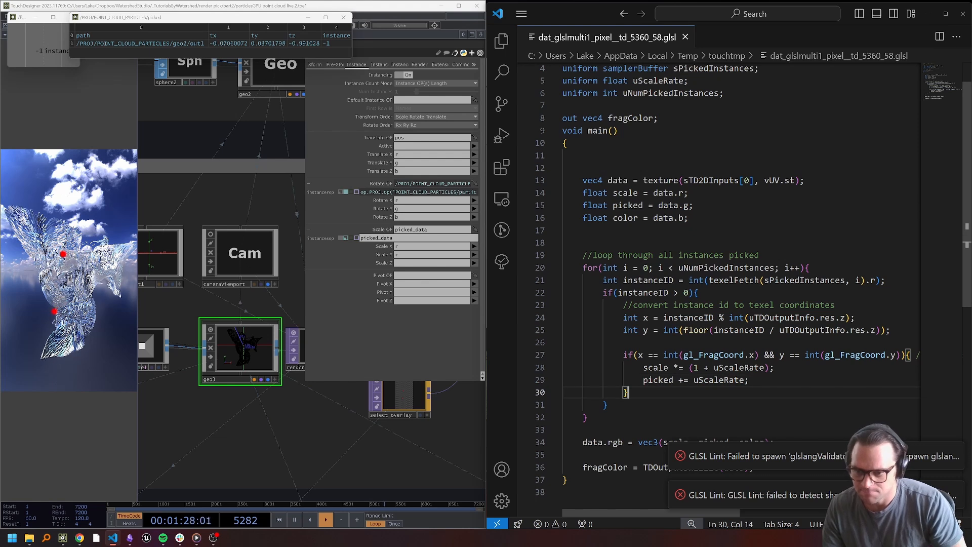
pyautogui.press('Up')
pyautogui.press('Up')
pyautogui.press('Down')
pyautogui.press('Down')
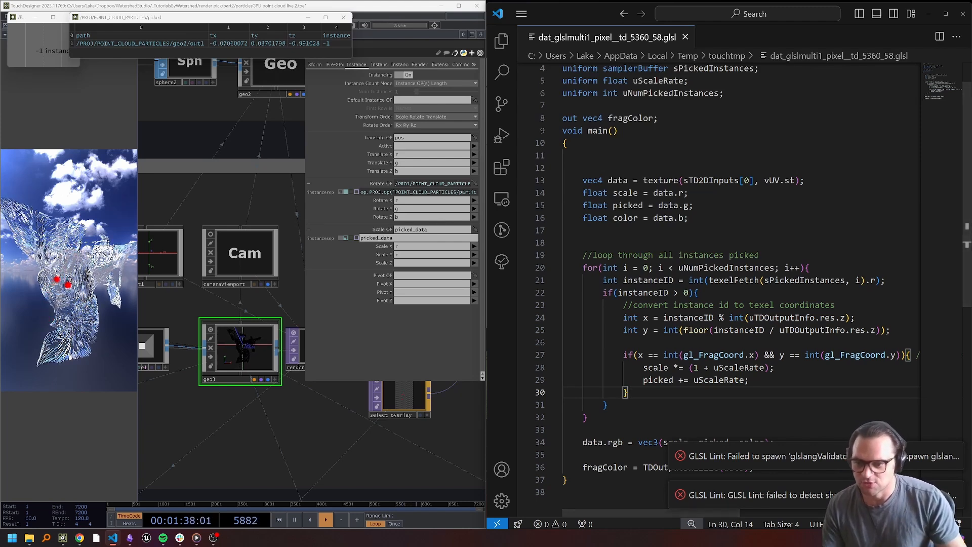
# Review the gl_FragCoord condition and the scale and picked statements inside its if block
pyautogui.moveTo(775, 369); pyautogui.dragTo(643, 369)
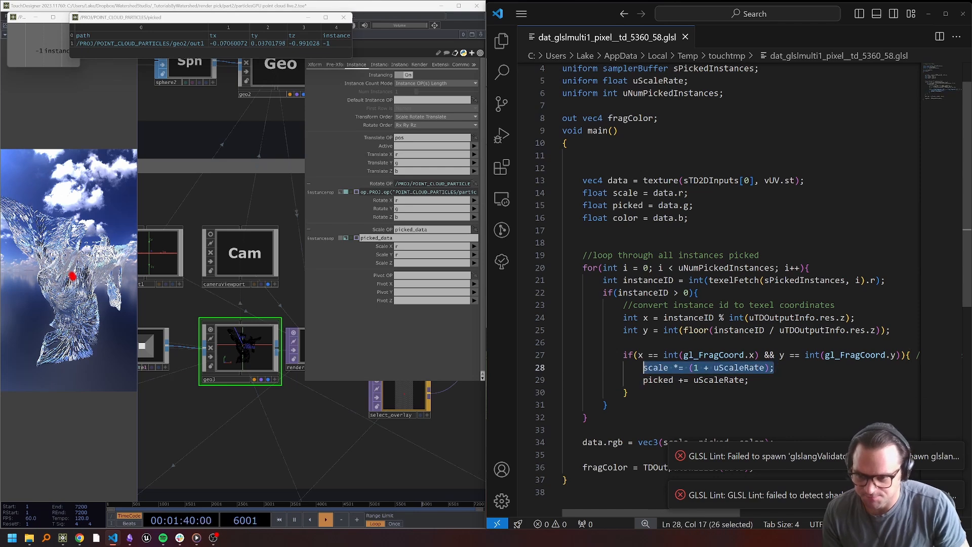
pyautogui.click(649, 368)
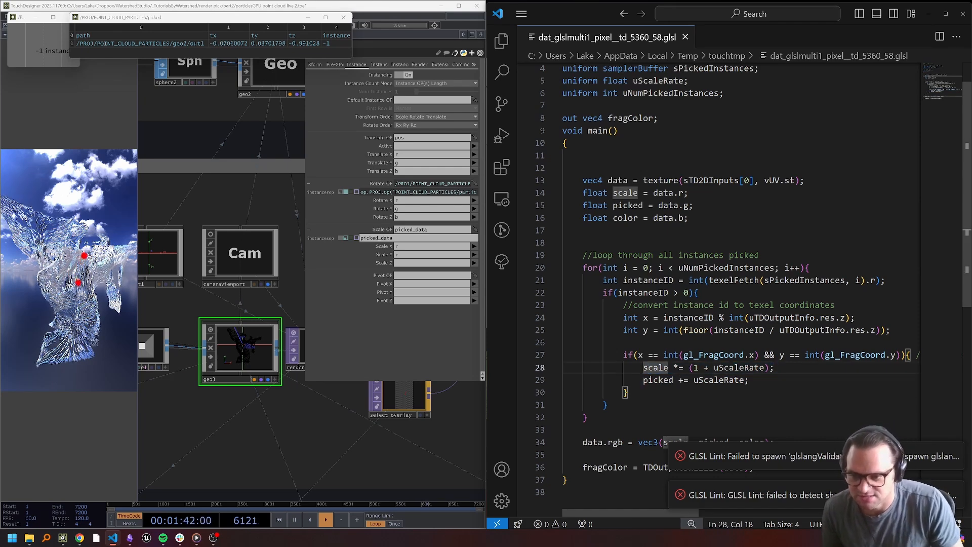
pyautogui.moveTo(633, 356); pyautogui.dragTo(564, 356)
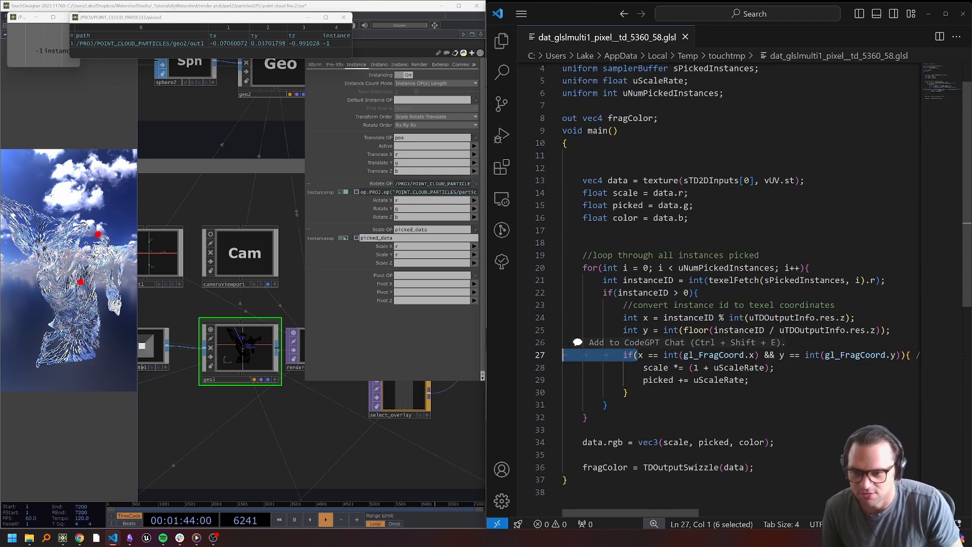
pyautogui.click(694, 356)
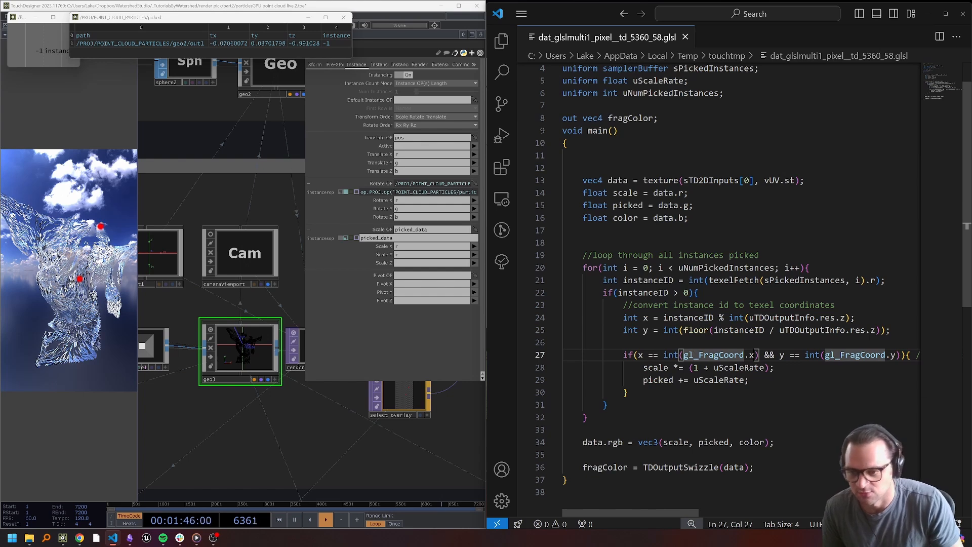
pyautogui.click(643, 368)
pyautogui.click(776, 368)
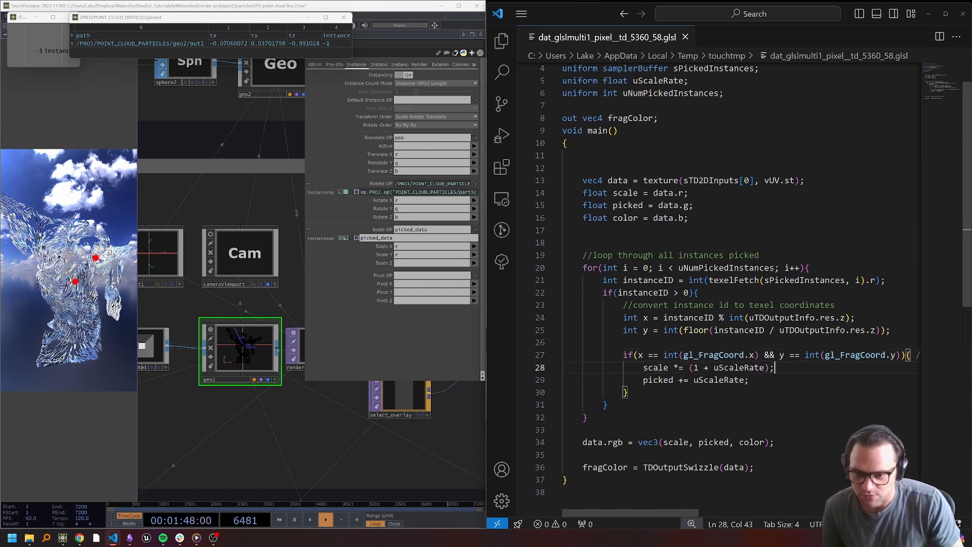
pyautogui.moveTo(362, 421); pyautogui.dragTo(299, 463)
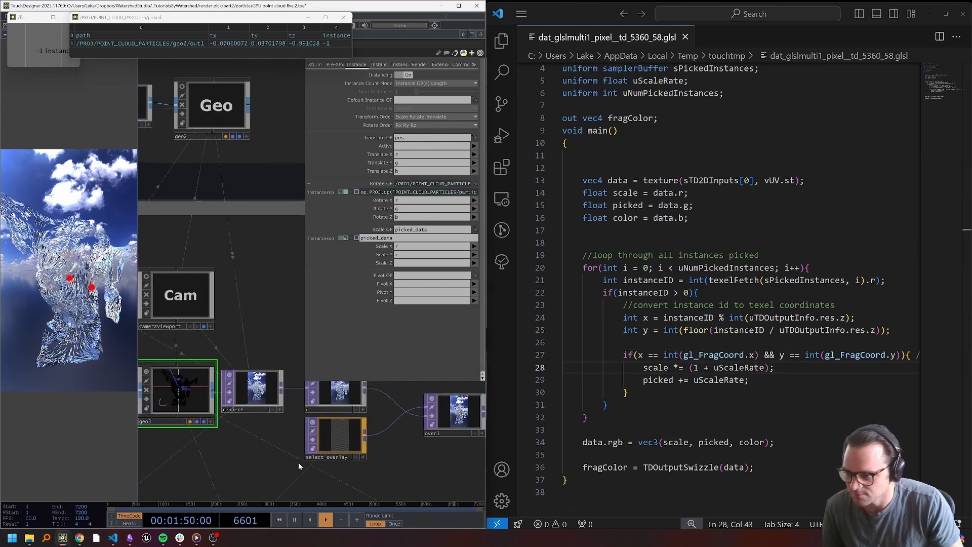
pyautogui.scroll(-3, 299, 464)
pyautogui.moveTo(644, 380); pyautogui.dragTo(755, 381)
pyautogui.click(755, 380)
# After the gl_FragCoord if block, add else if(picked > 0) with the trailing comment // instance has already been picked
pyautogui.press('Down')
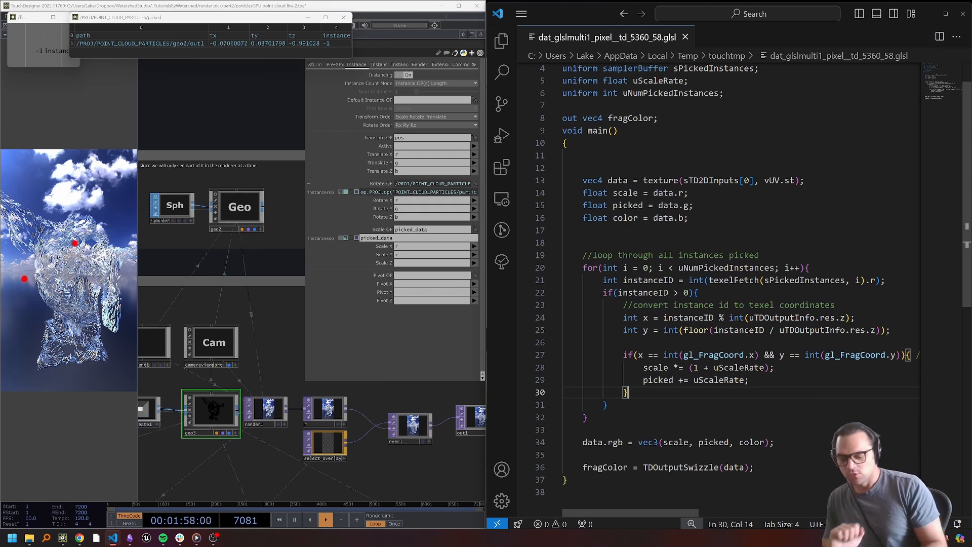
pyautogui.press('Return')
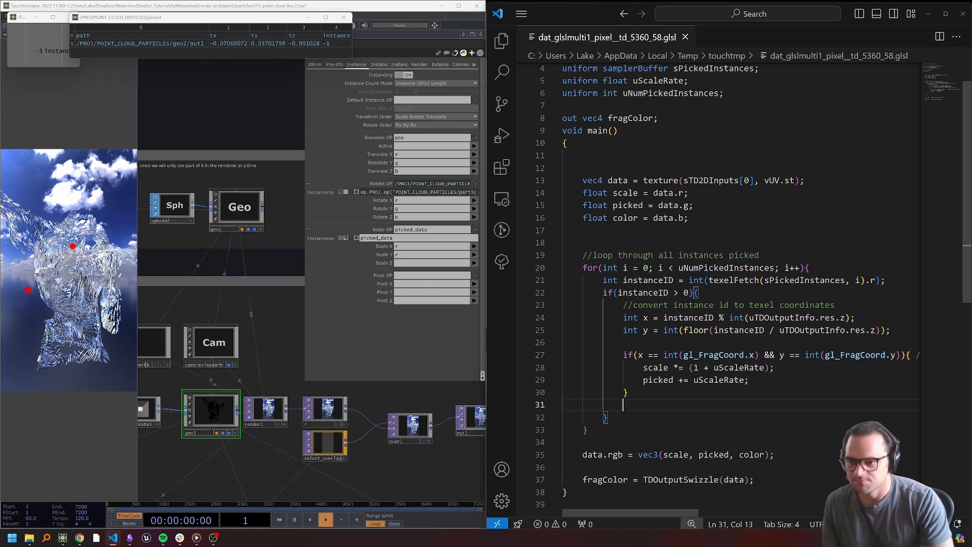
pyautogui.write('else if(')
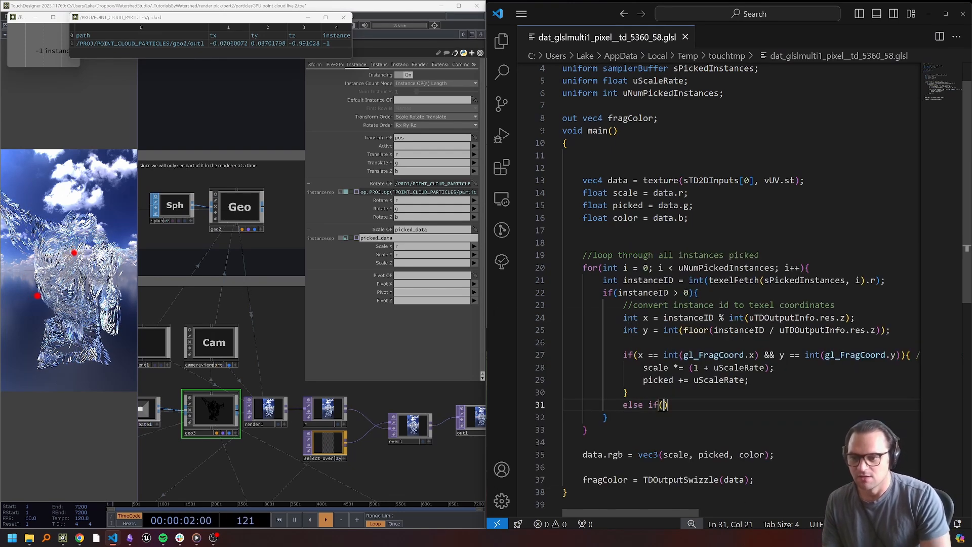
pyautogui.write('picked > ')
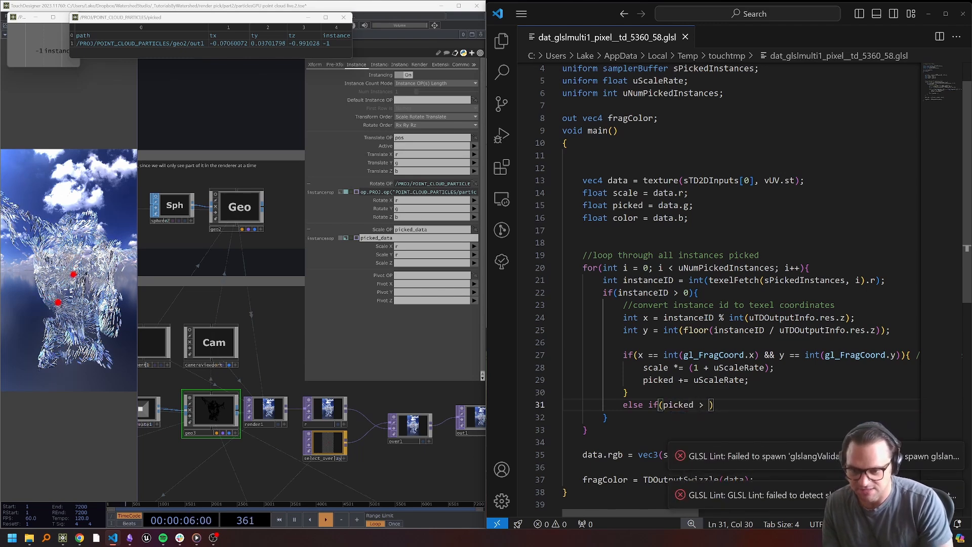
pyautogui.write('0')
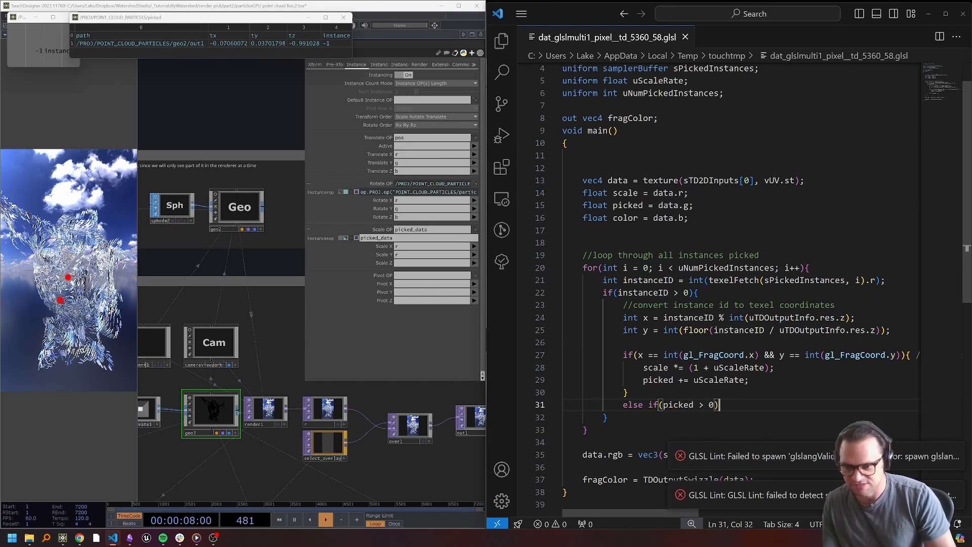
pyautogui.write(') // instance has already been picked')
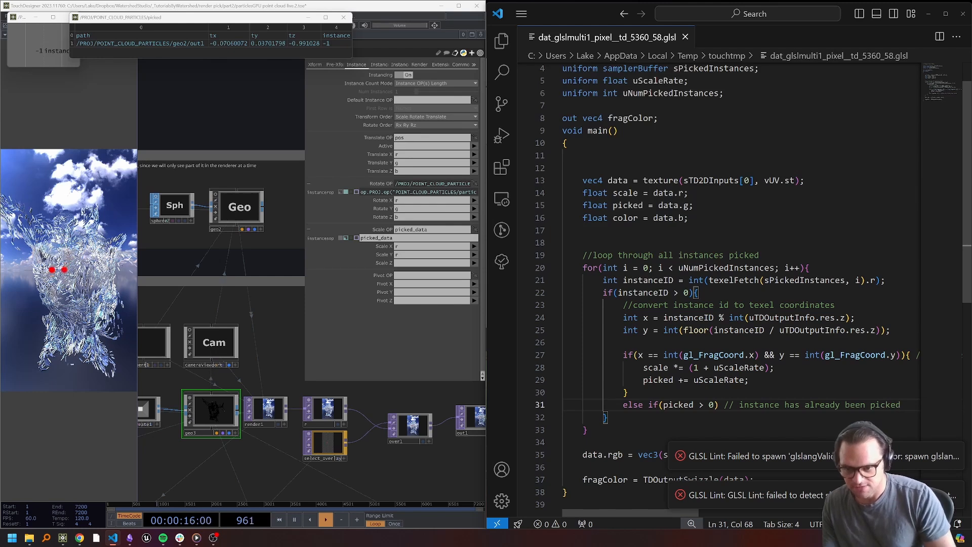
# Open a braced body for the else if(picked > 0) condition and put the comment //pass inside it
pyautogui.hotkey('ctrl', 'Left')
pyautogui.hotkey('ctrl', 'Left')
pyautogui.hotkey('ctrl', 'Left')
pyautogui.hotkey('ctrl', 'Left')
pyautogui.hotkey('ctrl', 'Left')
pyautogui.hotkey('ctrl', 'Left')
pyautogui.hotkey('ctrl', 'Left')
pyautogui.press('Right')
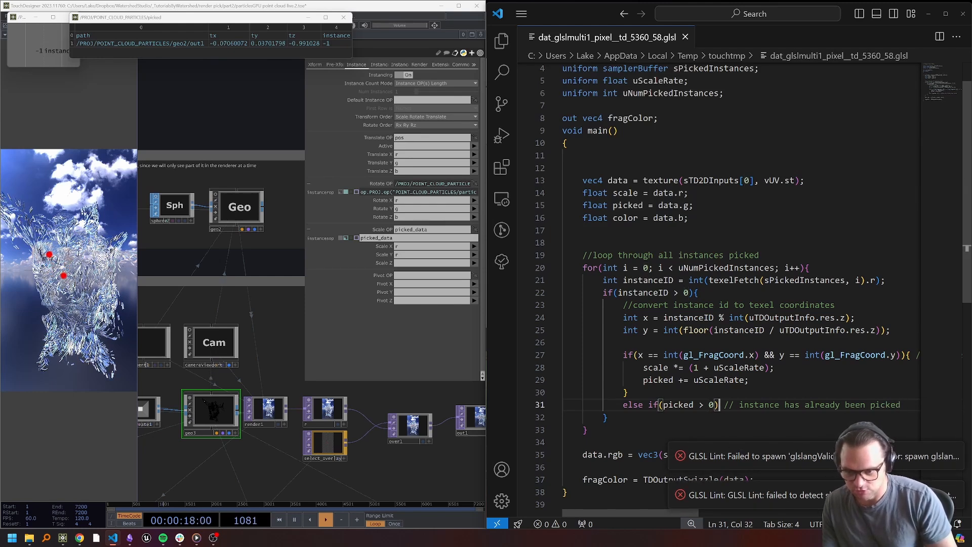
pyautogui.write('{')
pyautogui.press('Return')
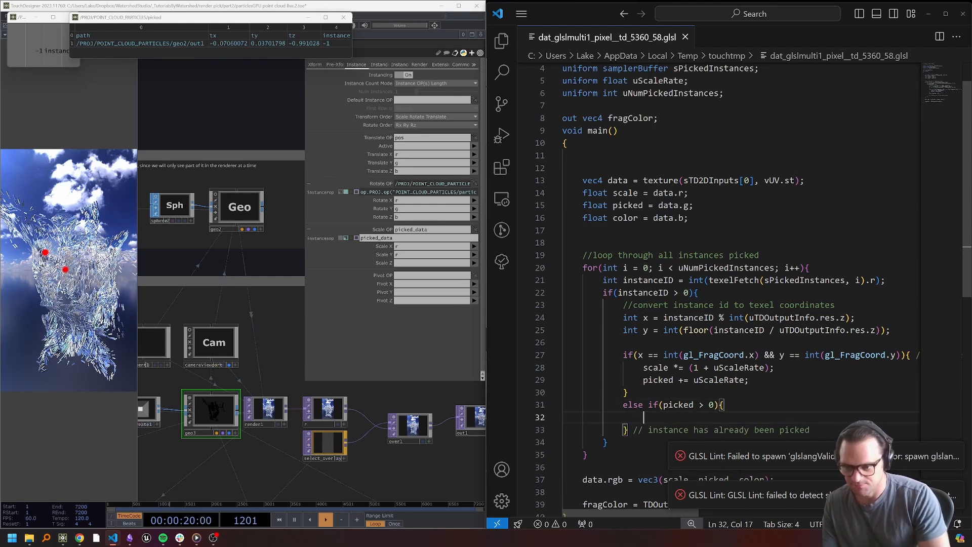
pyautogui.write('//pass')
pyautogui.press('Down')
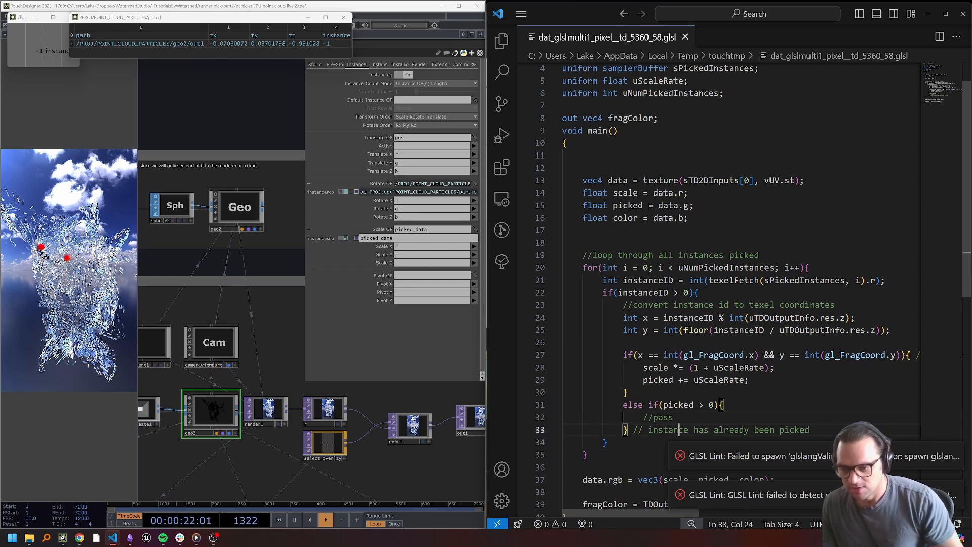
# Add an empty else block below the else if(picked > 0) block
pyautogui.press('End')
pyautogui.press('Return')
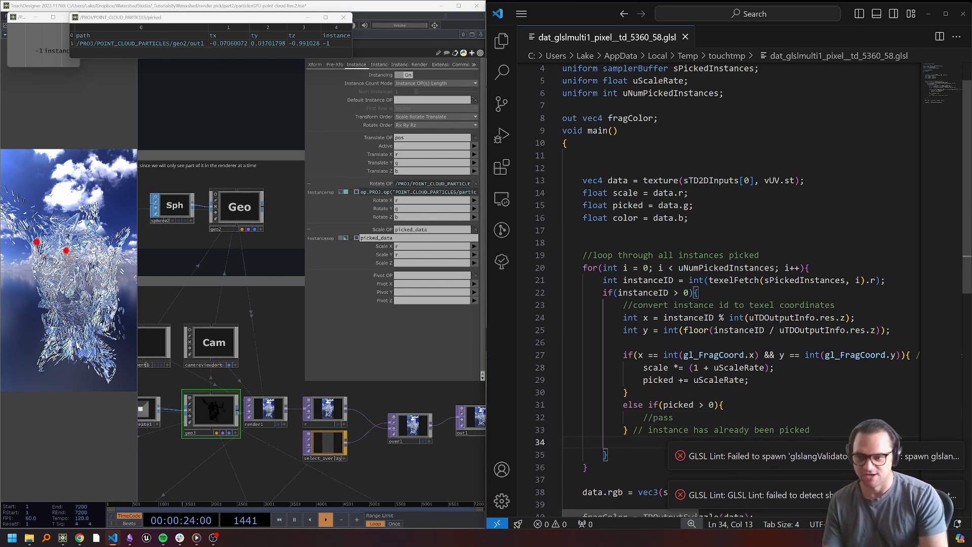
pyautogui.write('else{')
pyautogui.press('Return')
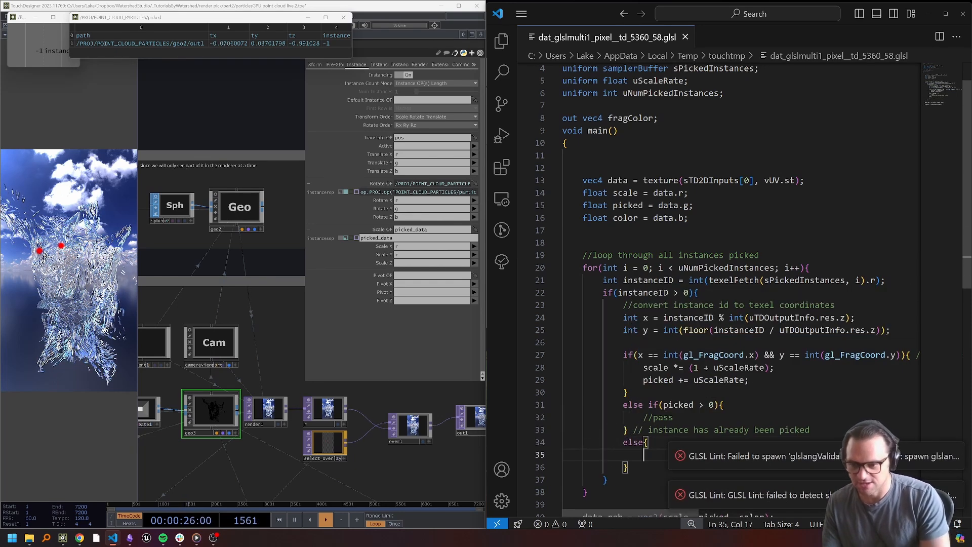
pyautogui.scroll(-2, 729, 291)
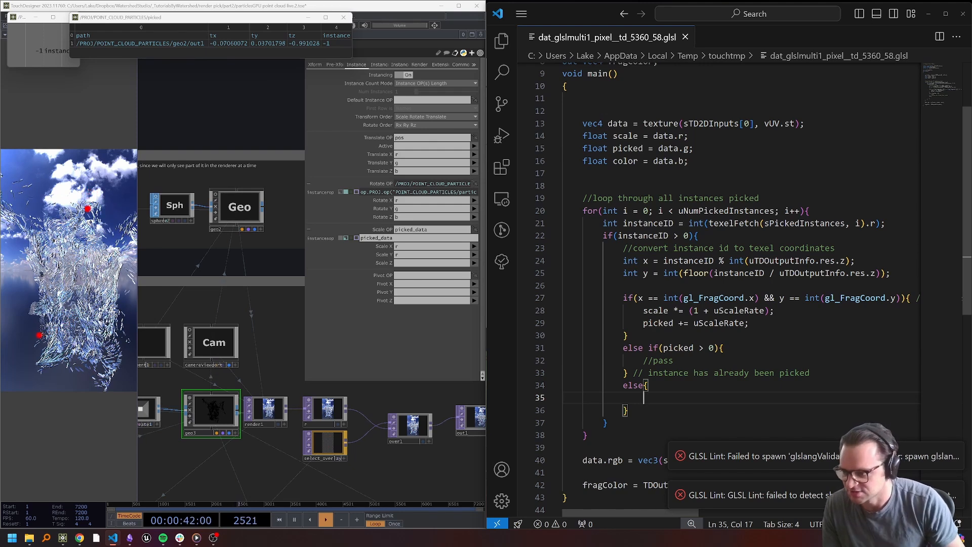
# Switch to TouchDesigner, widen its window, and inspect the select_scale operator in the network
pyautogui.scroll(-5, 355, 442)
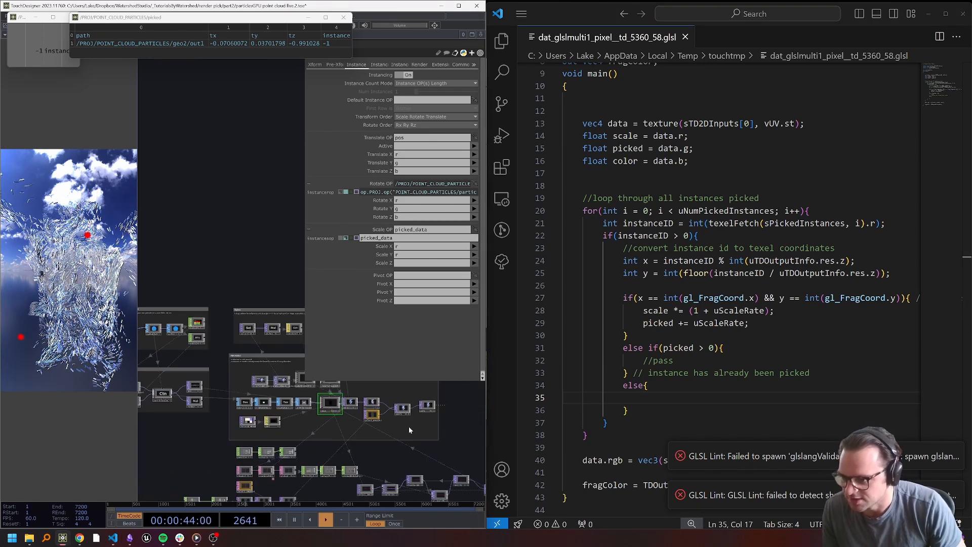
pyautogui.scroll(4, 355, 442)
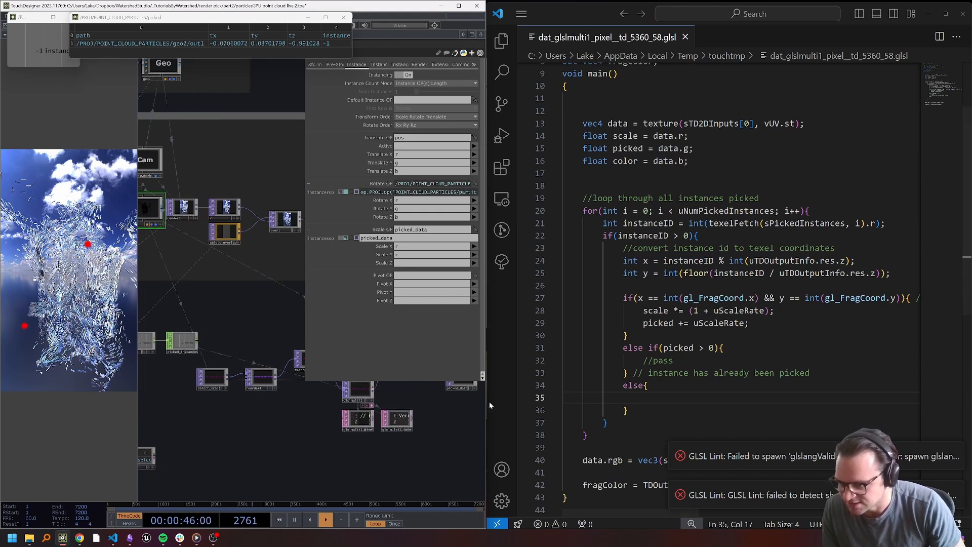
pyautogui.moveTo(490, 402); pyautogui.dragTo(532, 402)
pyautogui.scroll(3, 288, 433)
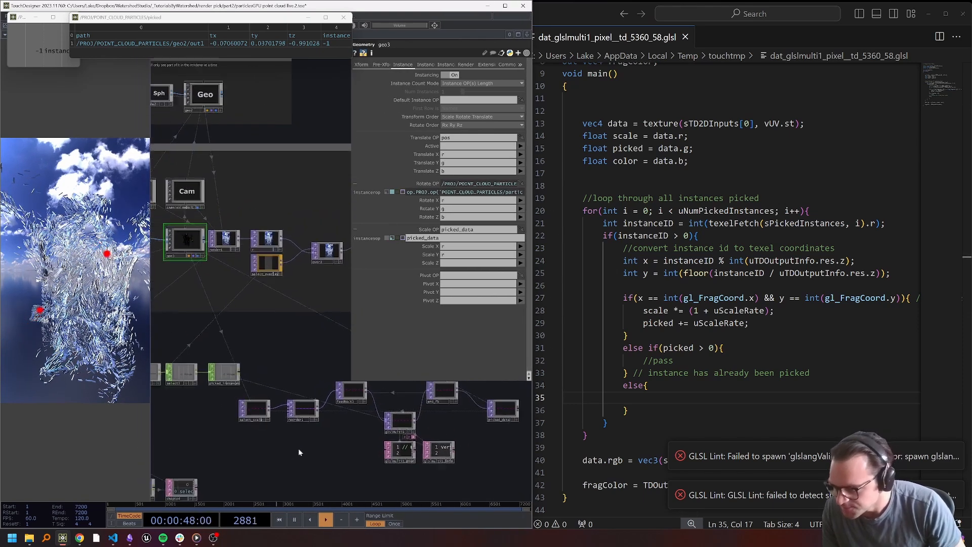
pyautogui.click(261, 418)
pyautogui.scroll(1, 263, 416)
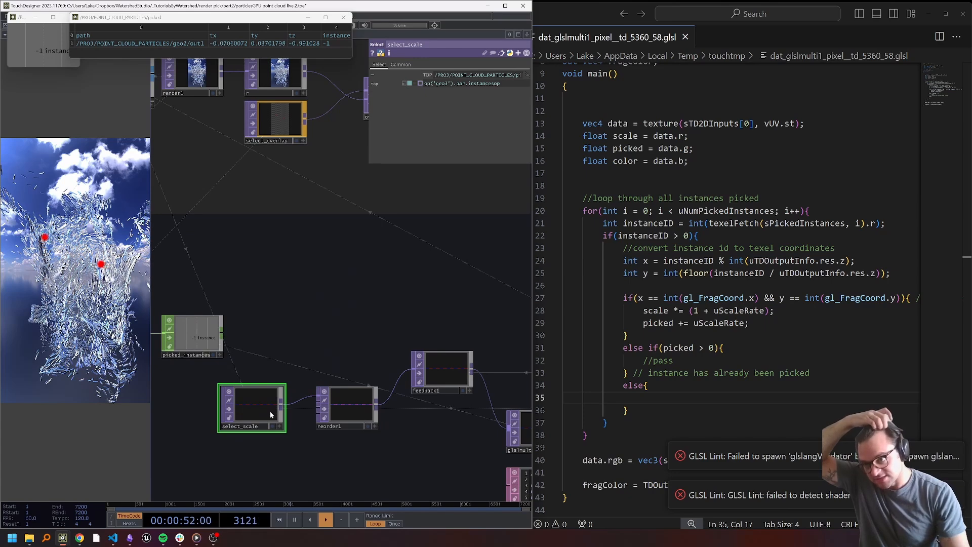
pyautogui.scroll(4, 260, 408)
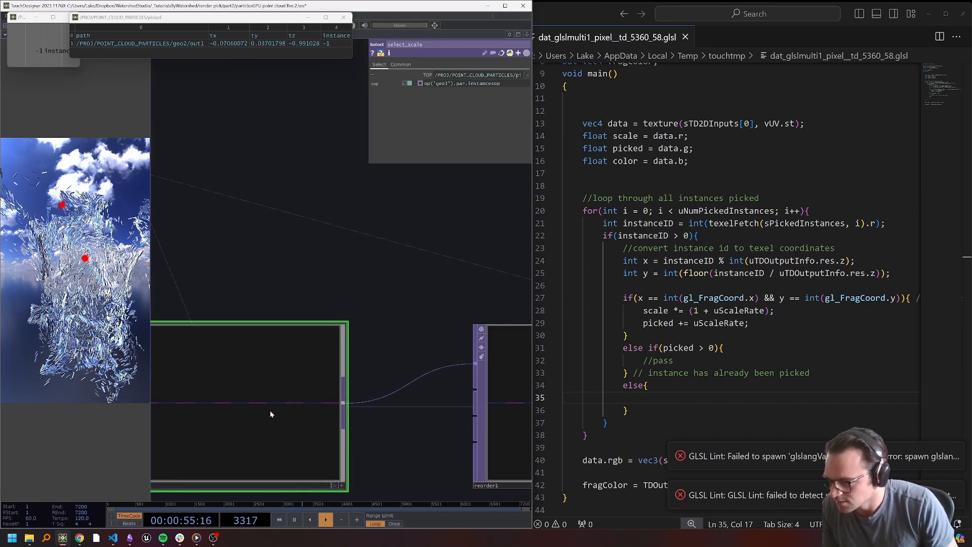
# Connect the output of reorder1 directly to glslmulti1 as an additional input
pyautogui.scroll(-4, 269, 410)
pyautogui.scroll(-5, 274, 415)
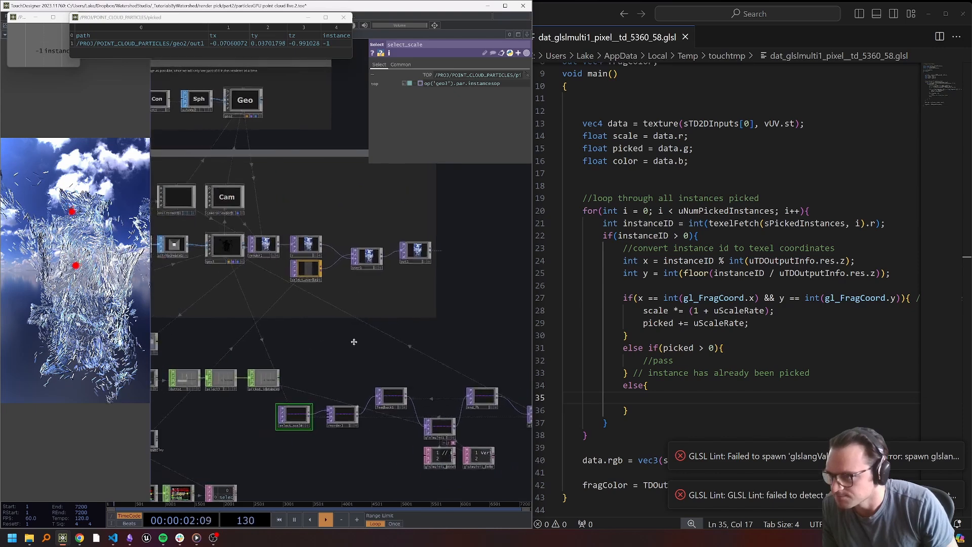
pyautogui.moveTo(356, 407); pyautogui.dragTo(329, 365, button='middle')
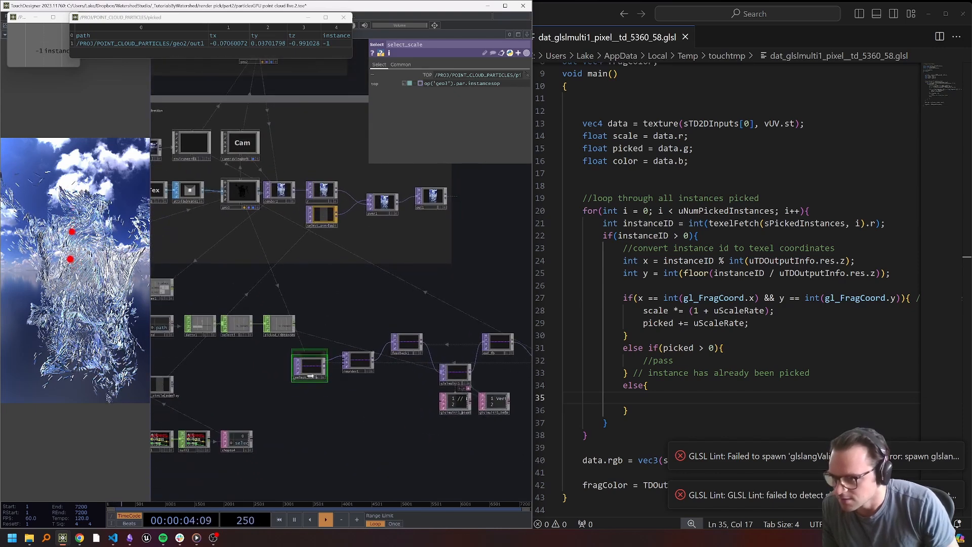
pyautogui.moveTo(360, 361); pyautogui.dragTo(441, 373)
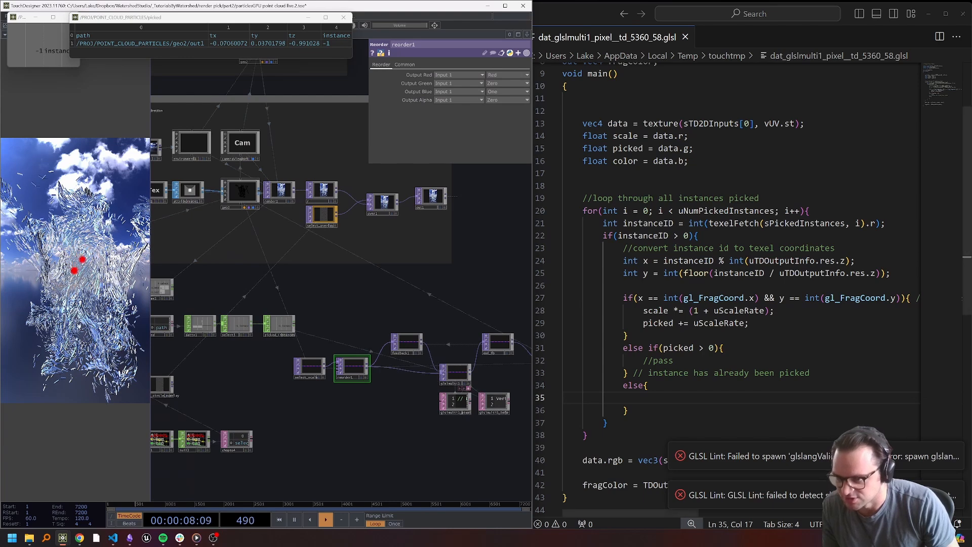
# Switch to the shader code and add the lines #define DATA 0 and #define INITSCALE 1 above void main()
pyautogui.scroll(3, 734, 283)
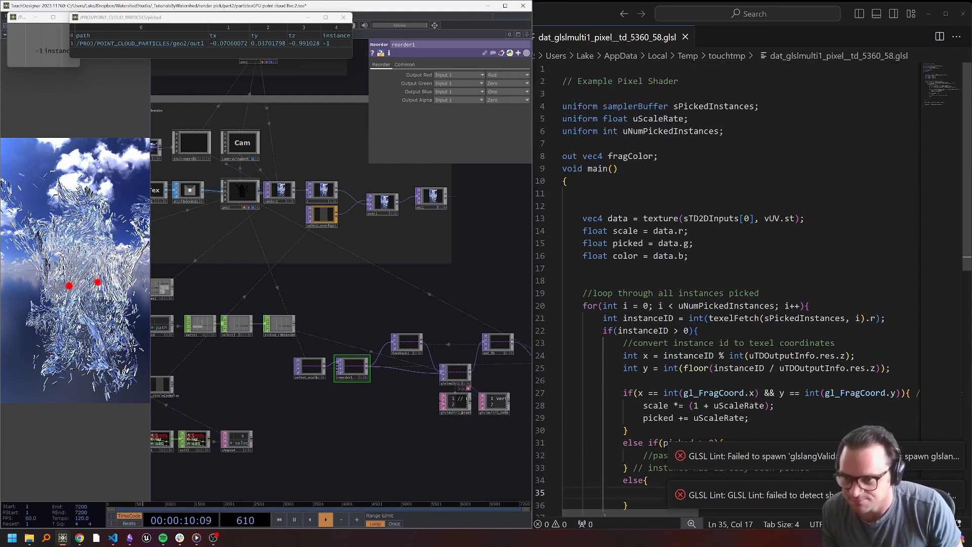
pyautogui.click(619, 169)
pyautogui.click(659, 157)
pyautogui.press('Return')
pyautogui.press('Return')
pyautogui.write('@#')
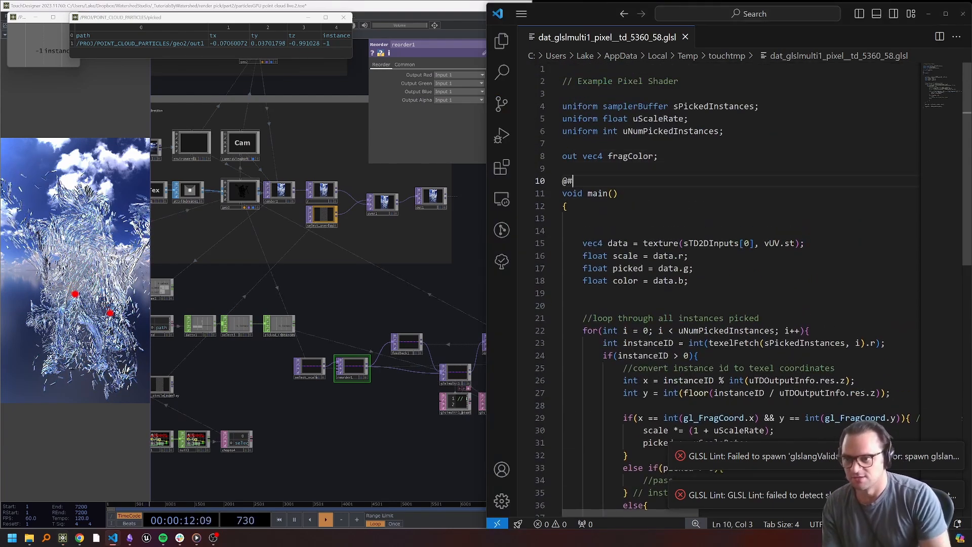
pyautogui.press('BackSpace')
pyautogui.write('#define SCLAE')
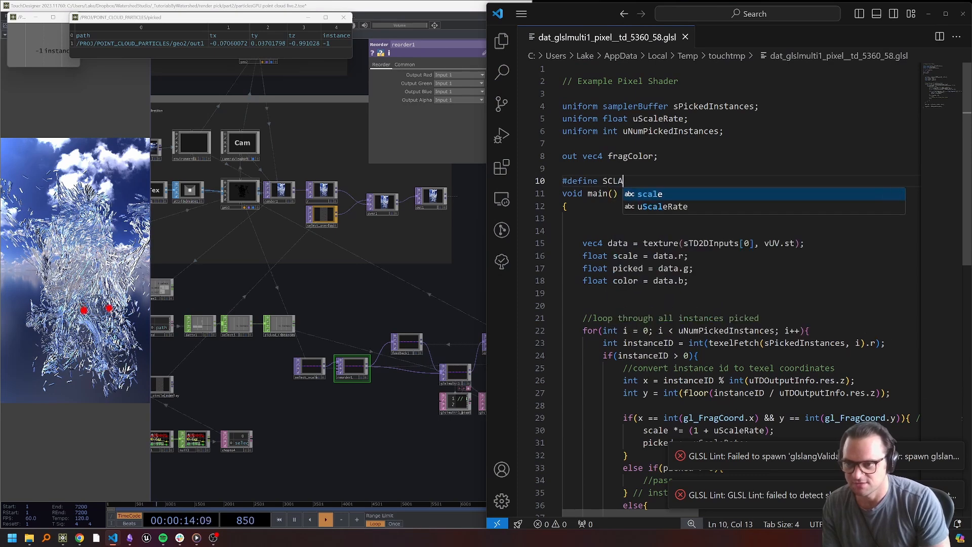
pyautogui.press('BackSpace')
pyautogui.press('BackSpace')
pyautogui.press('BackSpace')
pyautogui.press('BackSpace')
pyautogui.press('BackSpace')
pyautogui.press('BackSpace')
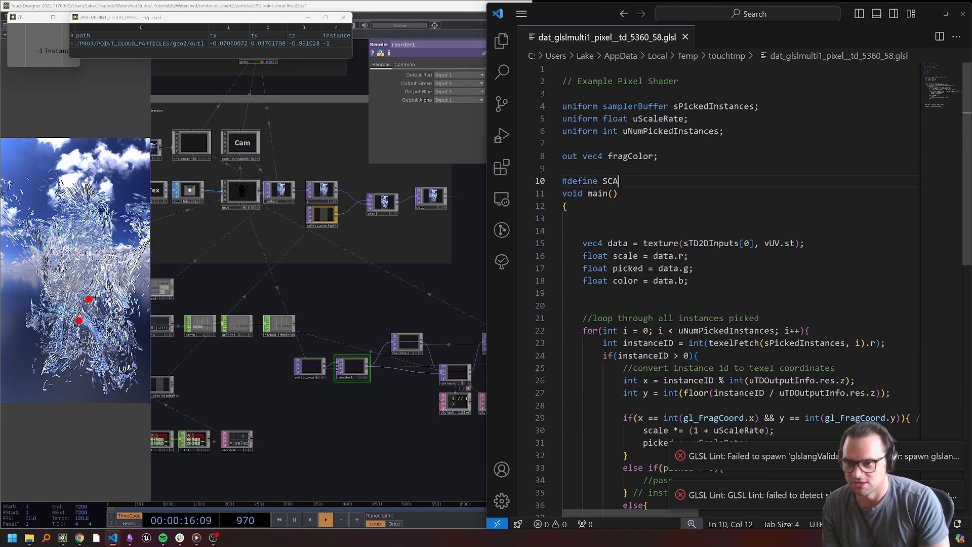
pyautogui.write('DATA 0')
pyautogui.press('Return')
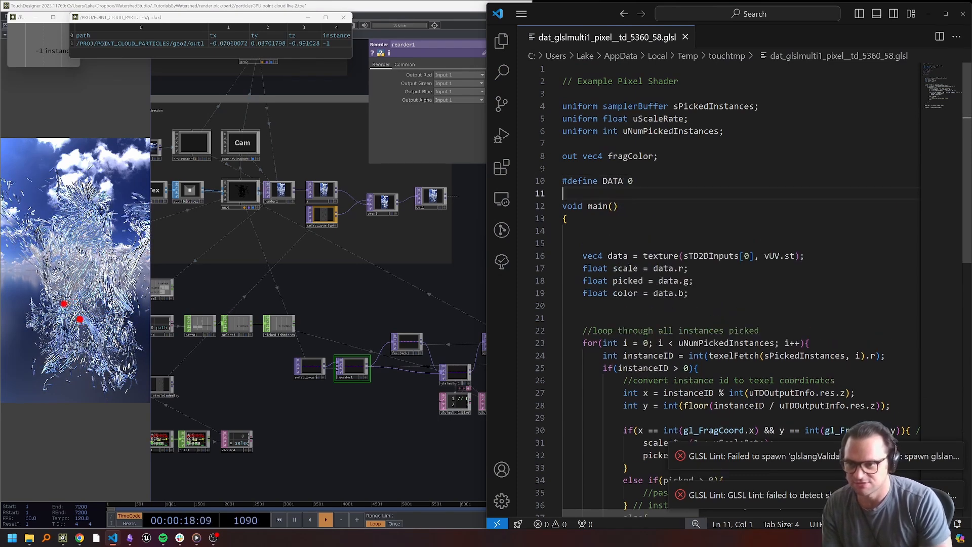
pyautogui.write('#define INI')
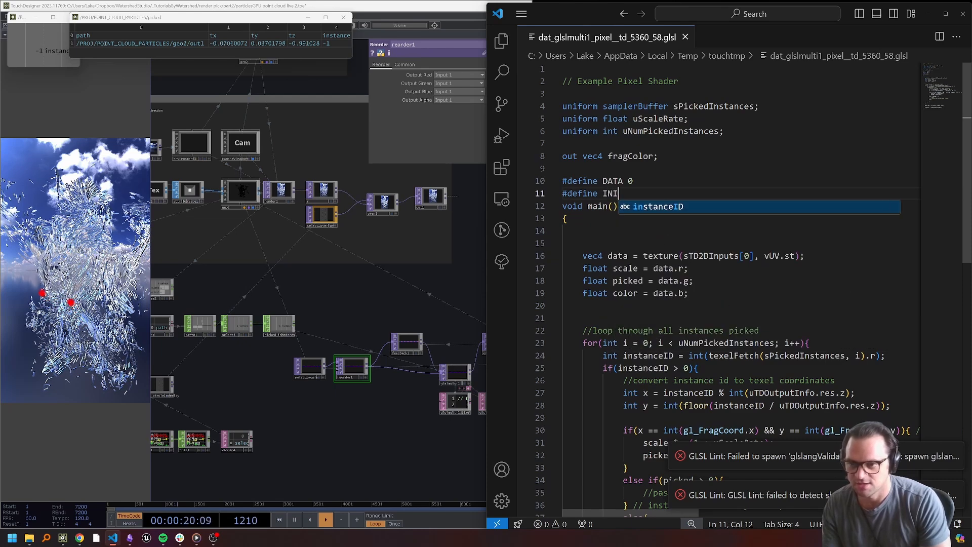
pyautogui.write('TSCALE 1')
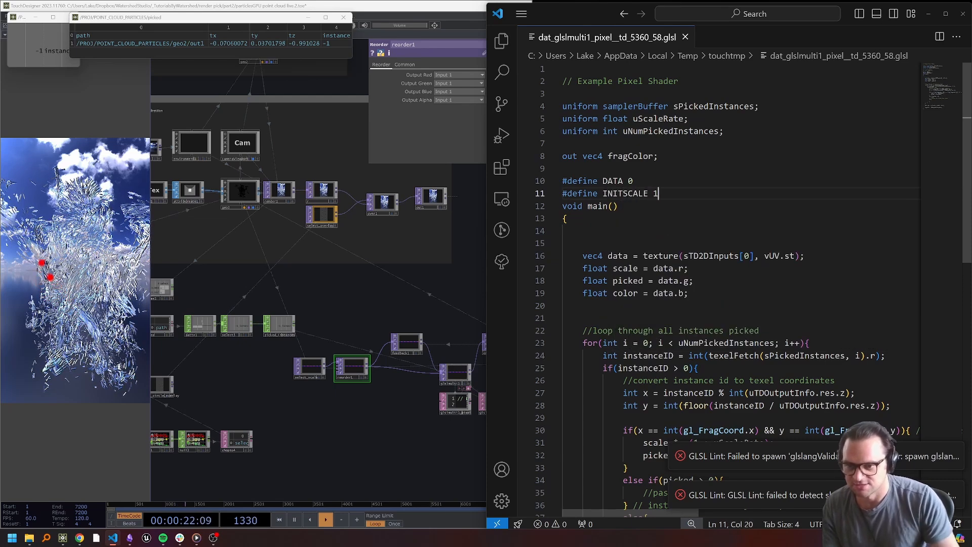
# Replace the sTD2DInputs index in the vec4 data line with DATA
pyautogui.doubleClick(747, 257)
pyautogui.write('DATA')
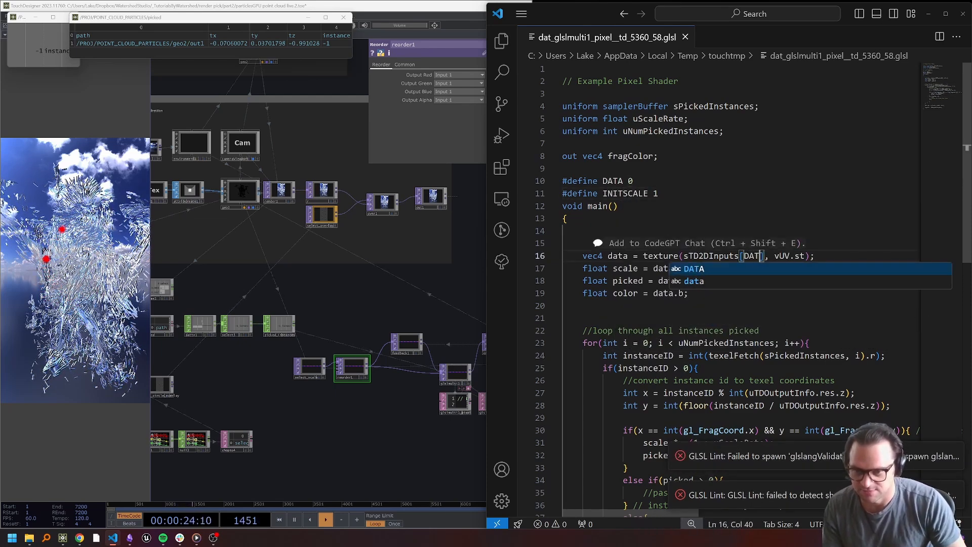
pyautogui.press('Return')
pyautogui.press('End')
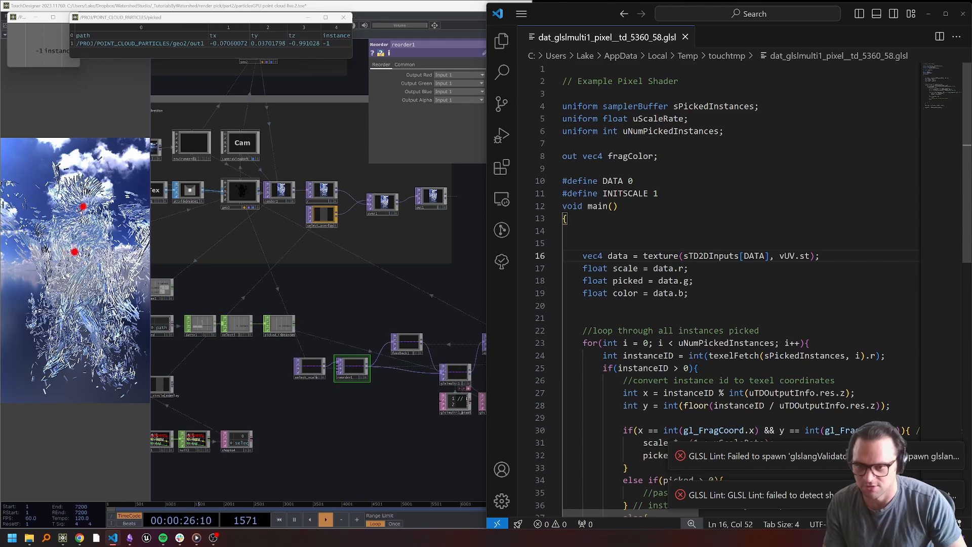
# Duplicate the vec4 data texture line directly below, match its indentation, and rename the copy's variable to initscale
pyautogui.tripleClick(821, 256)
pyautogui.hotkey('ctrl', 'c')
pyautogui.click(820, 256)
pyautogui.press('Return')
pyautogui.hotkey('ctrl', 'v')
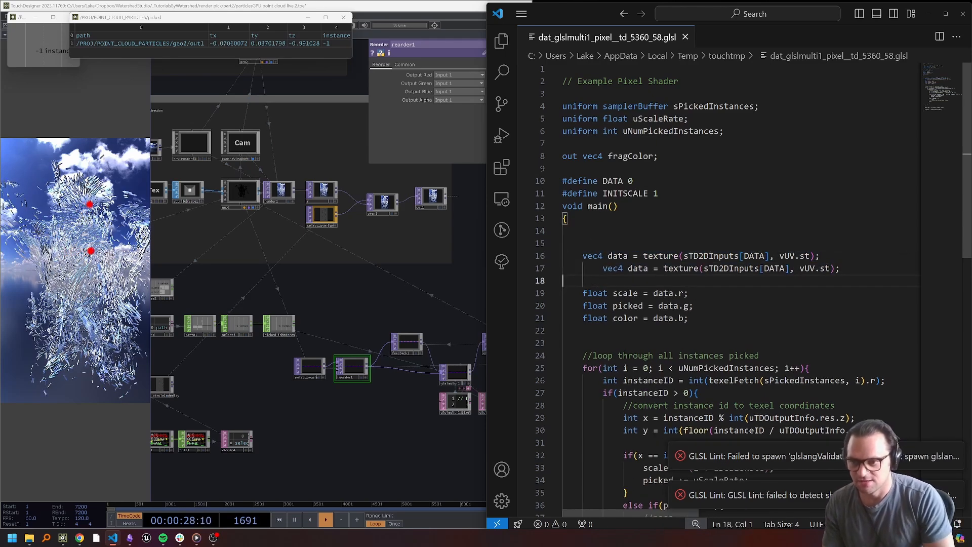
pyautogui.click(603, 269)
pyautogui.press('BackSpace')
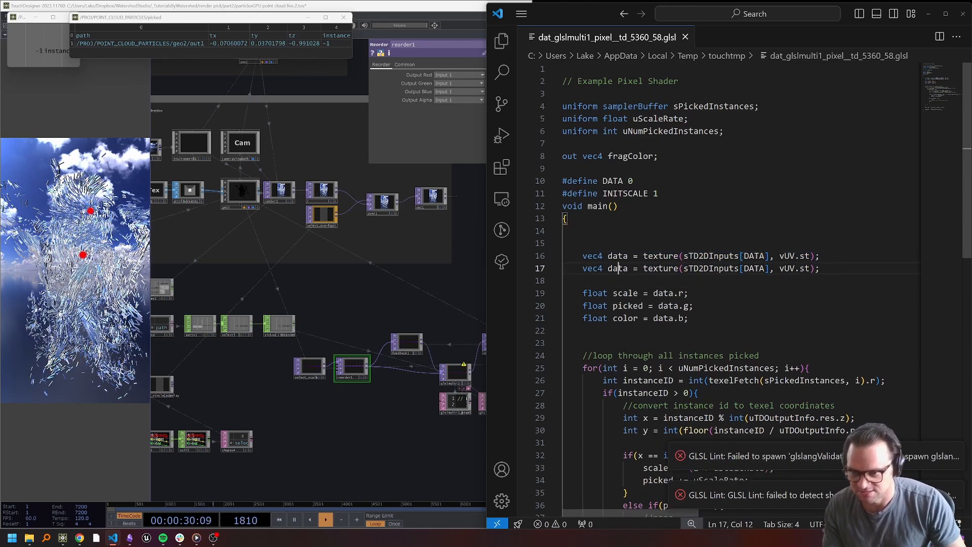
pyautogui.doubleClick(617, 268)
pyautogui.write('init')
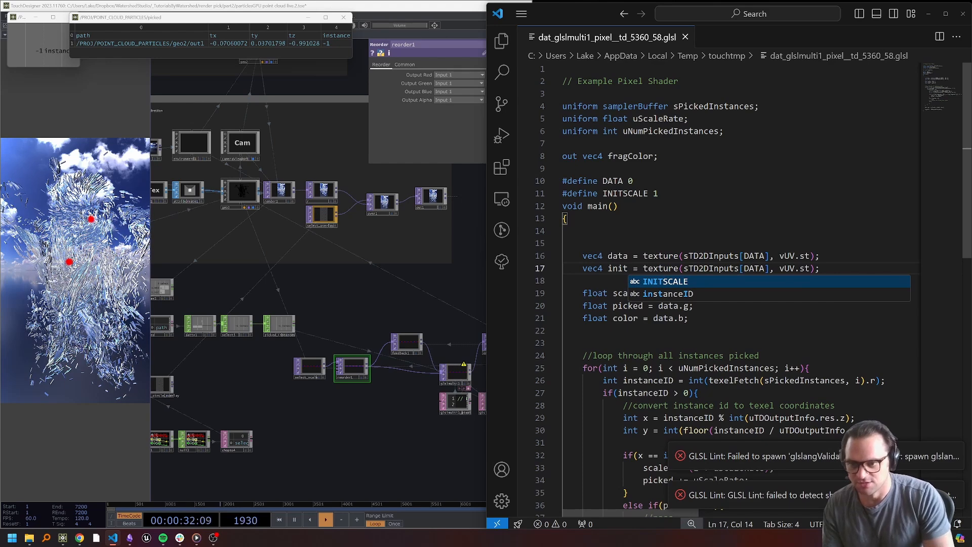
pyautogui.write('scale')
# Change the sTD2DInputs index in the vec4 initscale line to INITSCALE
pyautogui.click(801, 256)
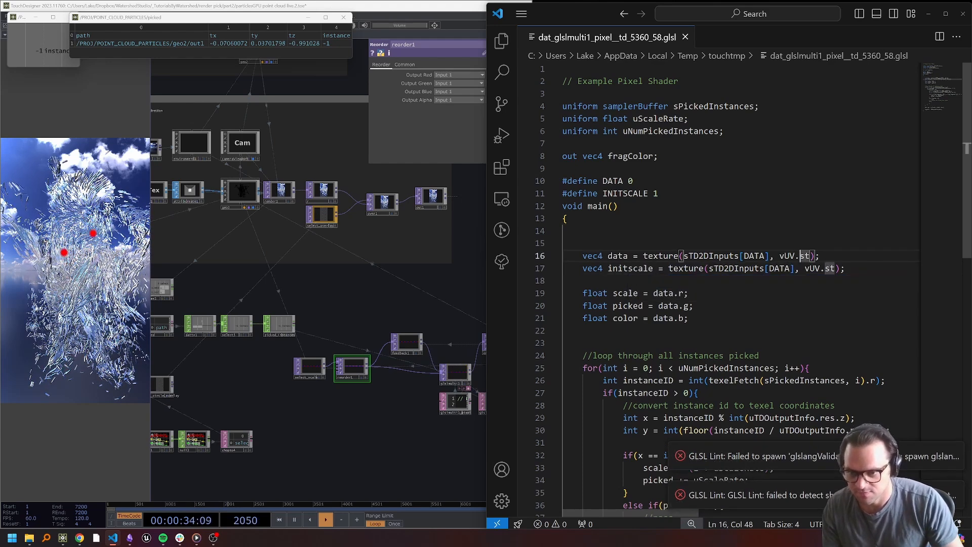
pyautogui.hotkey('ctrl', 'Right')
pyautogui.hotkey('ctrl', 'Right')
pyautogui.hotkey('ctrl', 'Right')
pyautogui.hotkey('ctrl', 'Right')
pyautogui.hotkey('ctrl', 'Right')
pyautogui.hotkey('ctrl', 'Right')
pyautogui.press('Right')
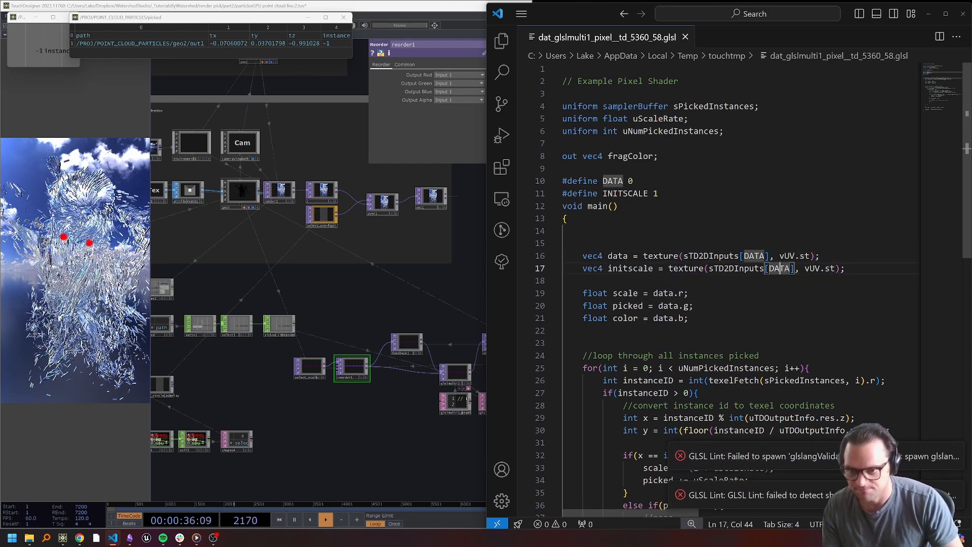
pyautogui.hotkey('ctrl', 'shift', 'Right')
pyautogui.write('INITSCALE')
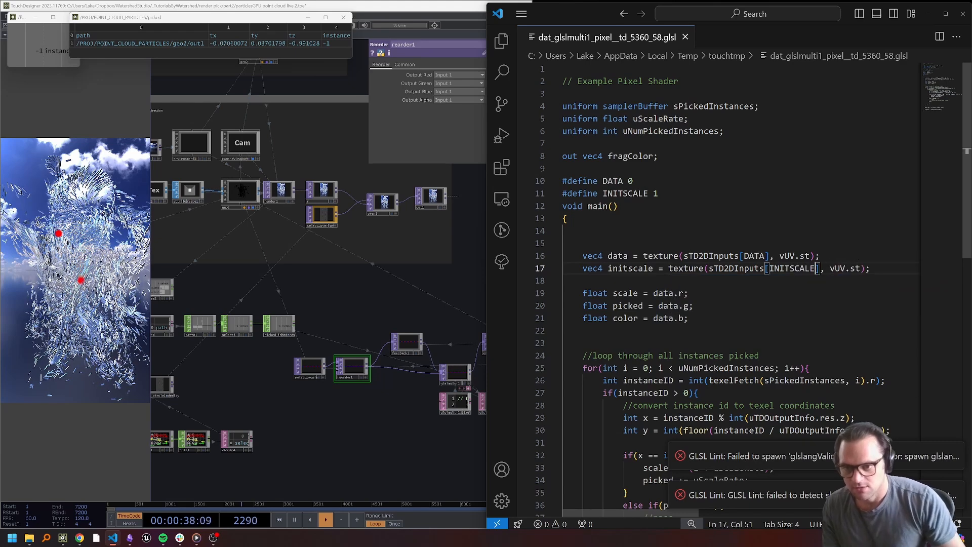
# Rename the vec4 initscale variable to initdata in the second texture line
pyautogui.press('End')
pyautogui.doubleClick(634, 269)
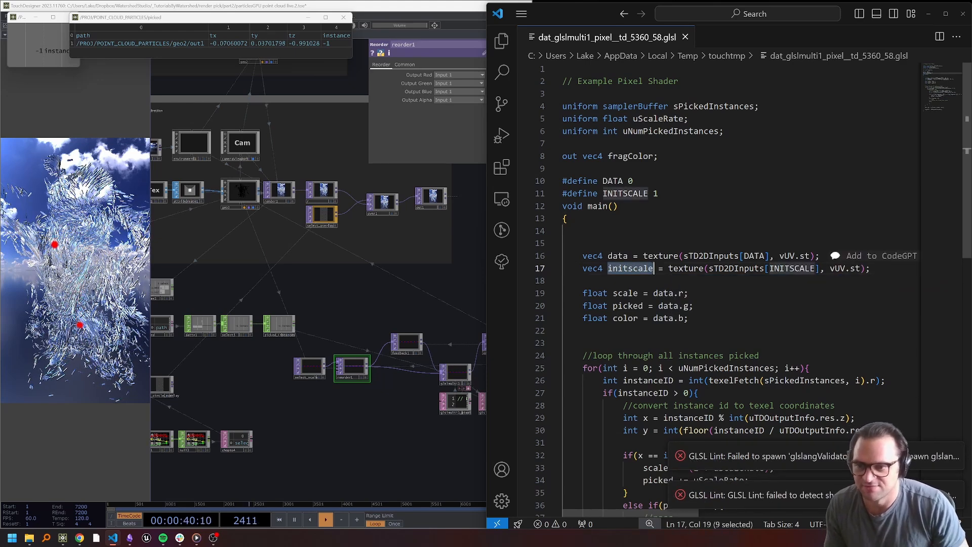
pyautogui.write('initdata')
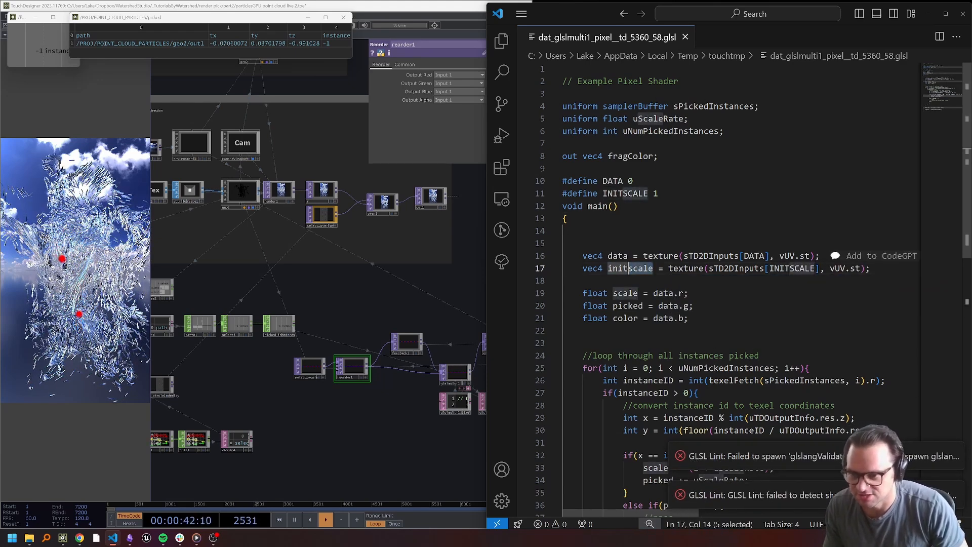
pyautogui.doubleClick(628, 269)
pyautogui.click(620, 205)
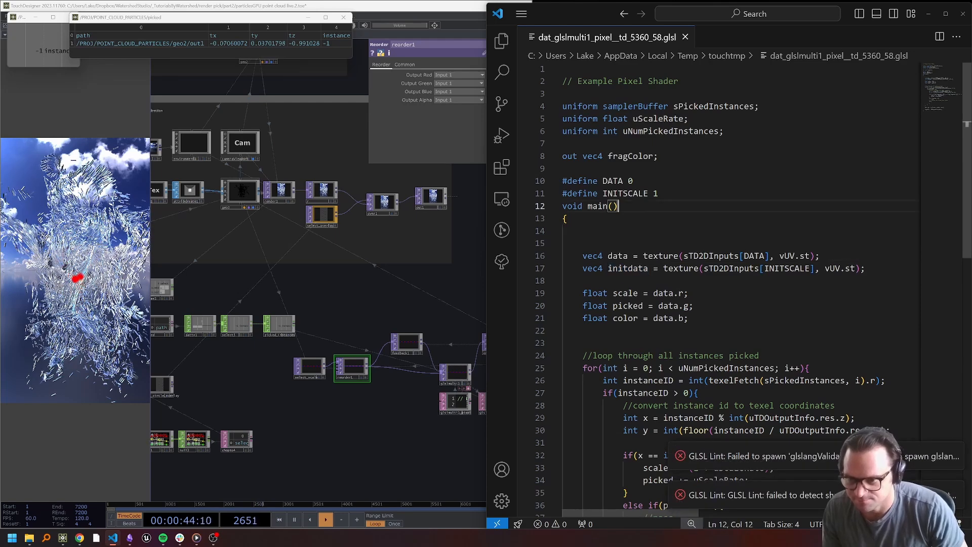
# Rename the INITSCALE define to INITDATA and use INITDATA as the sTD2DInputs index in the vec4 initdata line
pyautogui.moveTo(623, 194); pyautogui.dragTo(634, 194)
pyautogui.doubleClick(634, 194)
pyautogui.write('INITDATA')
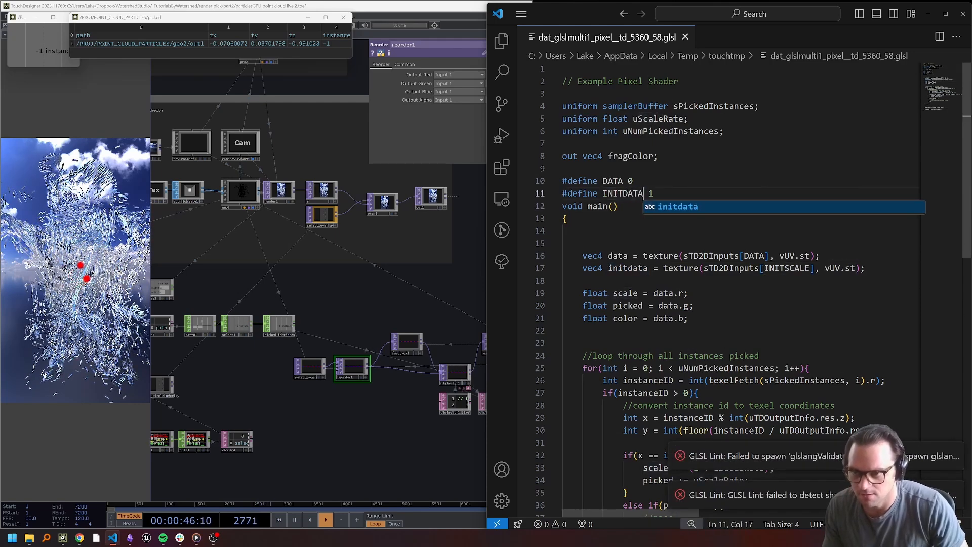
pyautogui.doubleClick(634, 194)
pyautogui.hotkey('ctrl', 'c')
pyautogui.doubleClick(787, 268)
pyautogui.hotkey('ctrl', 'v')
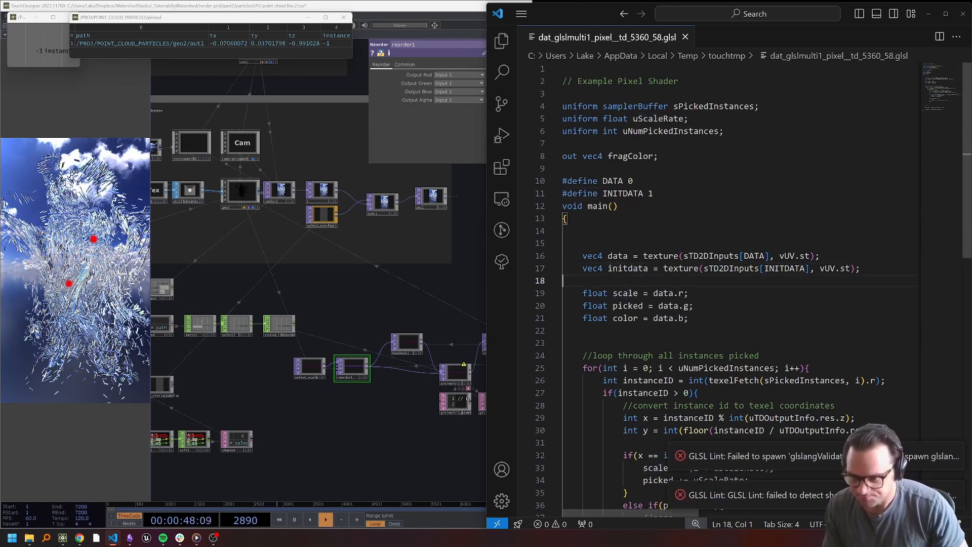
pyautogui.moveTo(608, 268); pyautogui.dragTo(613, 269)
pyautogui.click(614, 282)
# Switch to TouchDesigner and pulse the Reset parameter of the feedback1 operator
pyautogui.moveTo(409, 383); pyautogui.dragTo(402, 389)
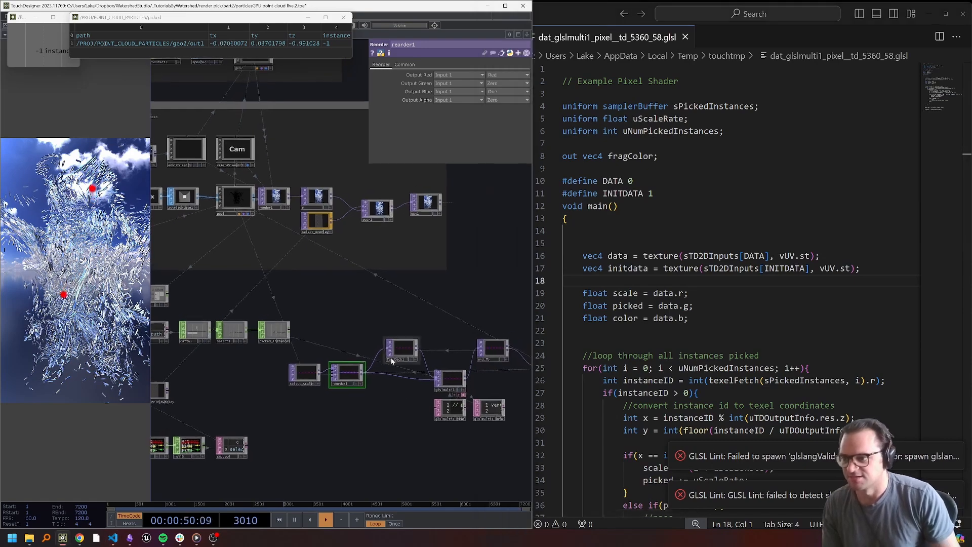
pyautogui.click(401, 349)
pyautogui.click(463, 85)
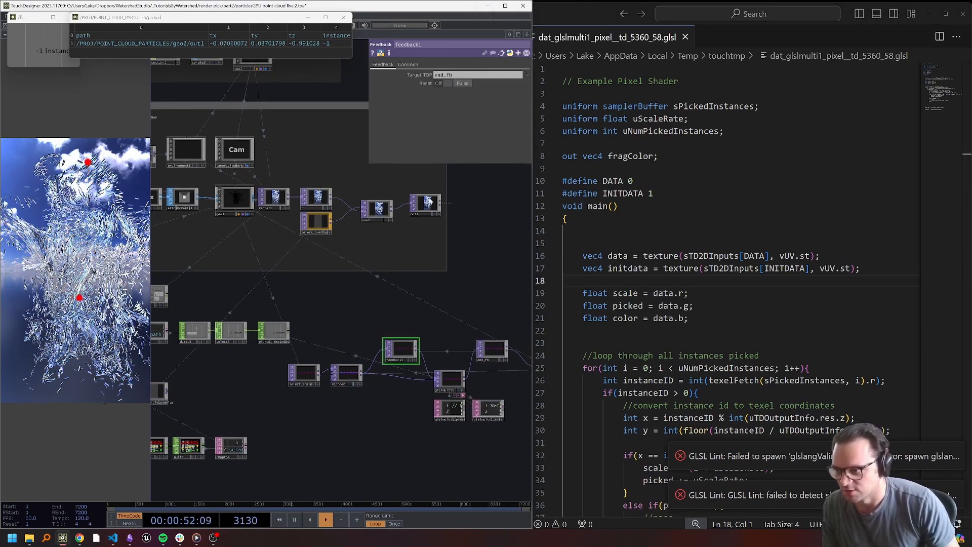
pyautogui.scroll(5, 409, 357)
pyautogui.scroll(-6, 373, 314)
pyautogui.scroll(2, 388, 299)
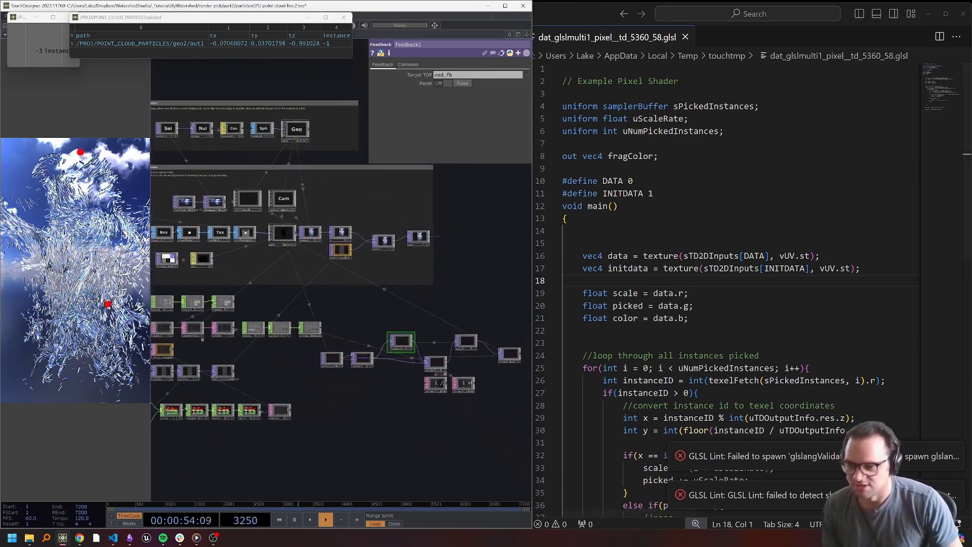
pyautogui.scroll(-5, 750, 284)
# Switch to the shader code and add scale = initdata.r; inside the empty else block of the picked-instances loop
pyautogui.click(563, 383)
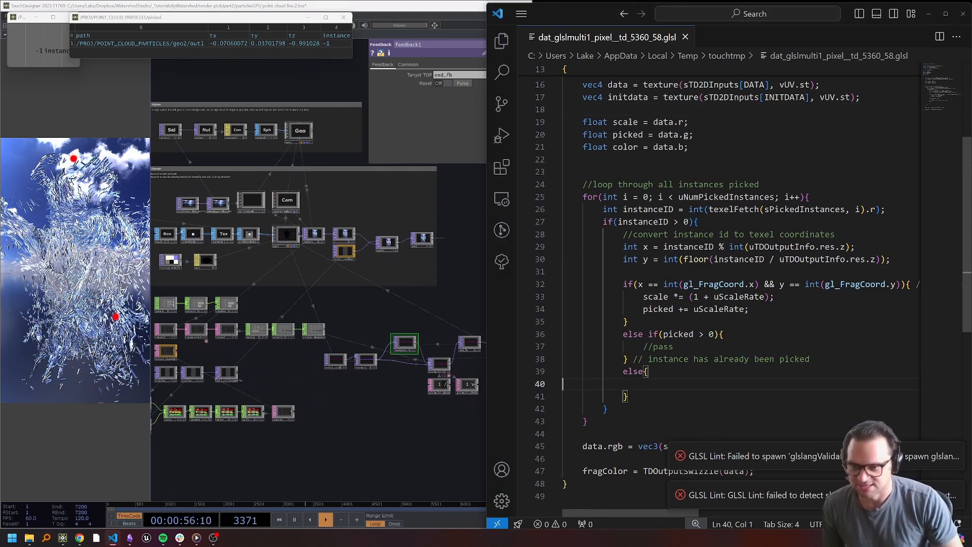
pyautogui.press('End')
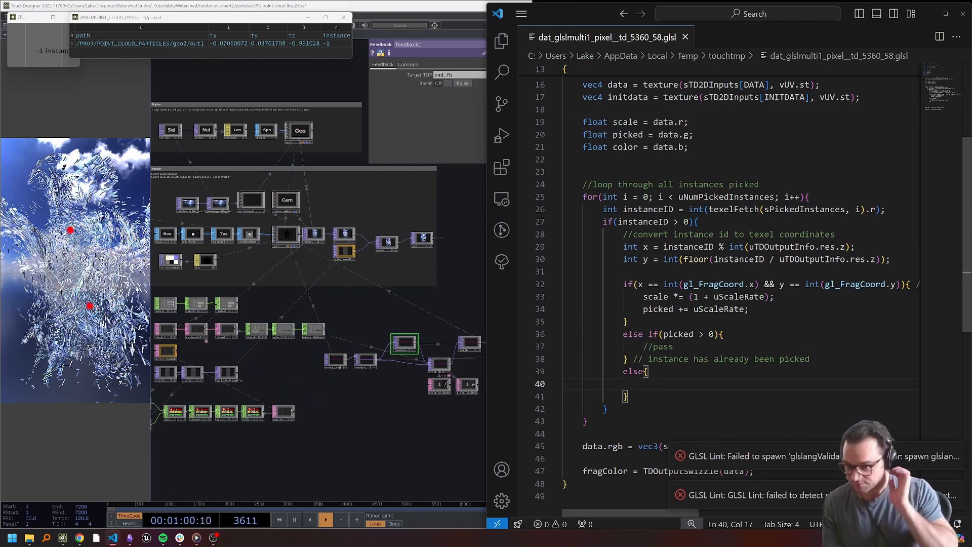
pyautogui.write('s')
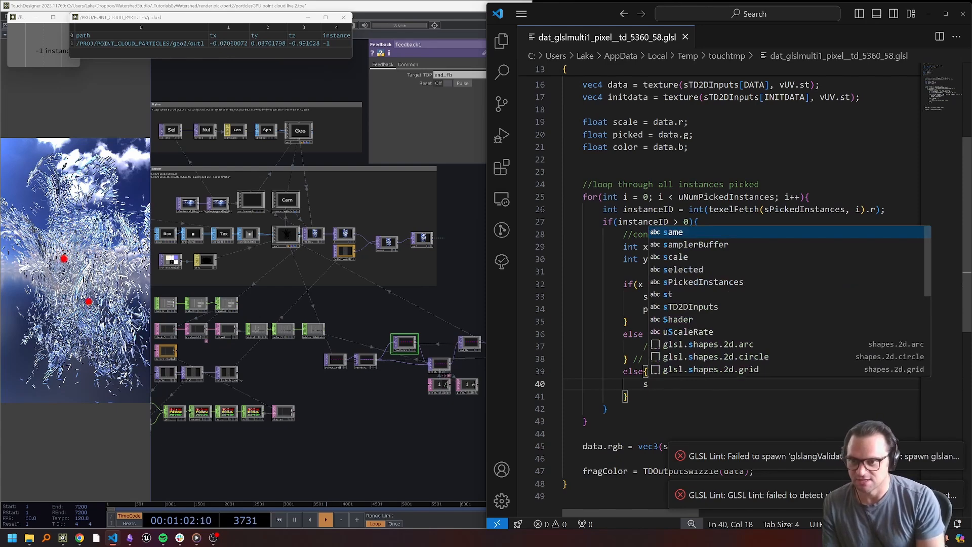
pyautogui.write('cale = initdata.r;')
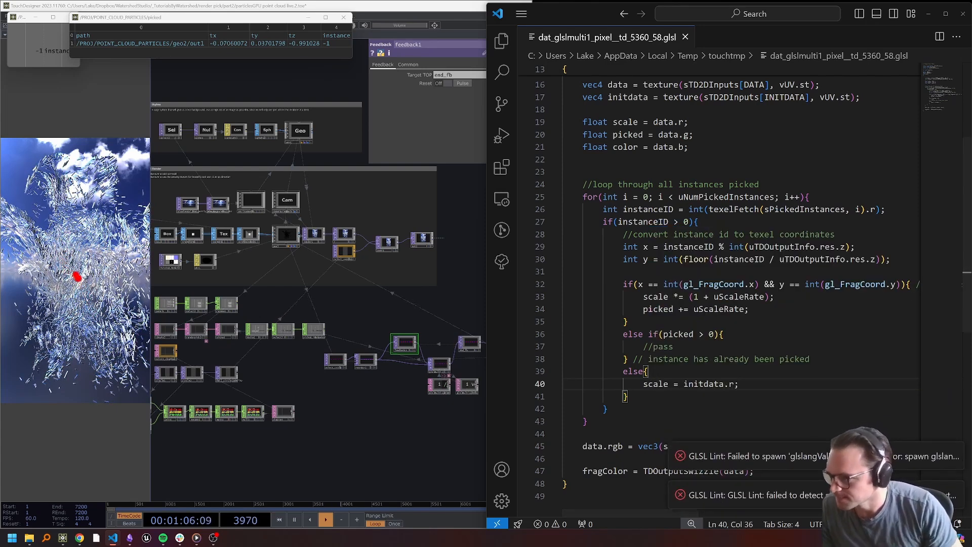
# Examine the TouchDesigner network and the select_scale operator's TOP reference against the new else block in the shader
pyautogui.hotkey('alt', 'Tab')
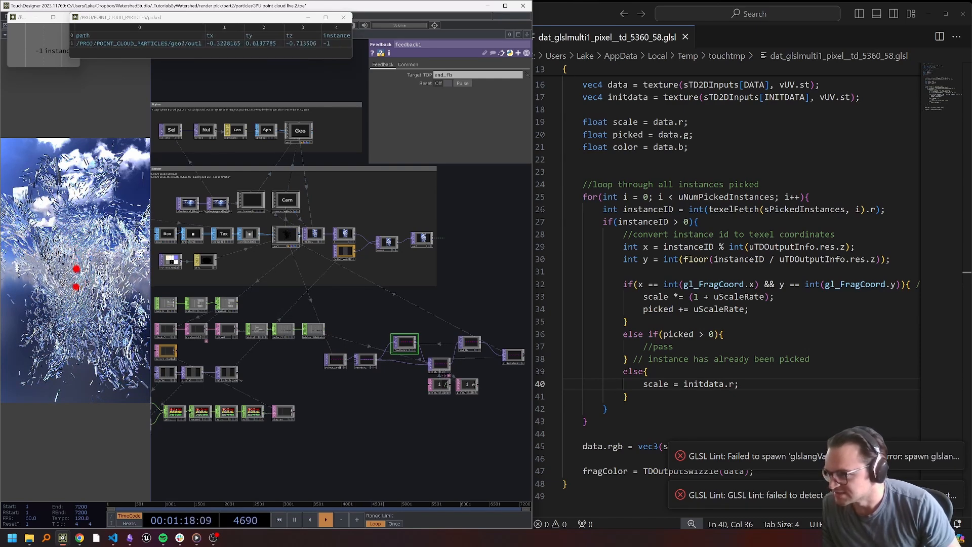
pyautogui.scroll(9, 325, 400)
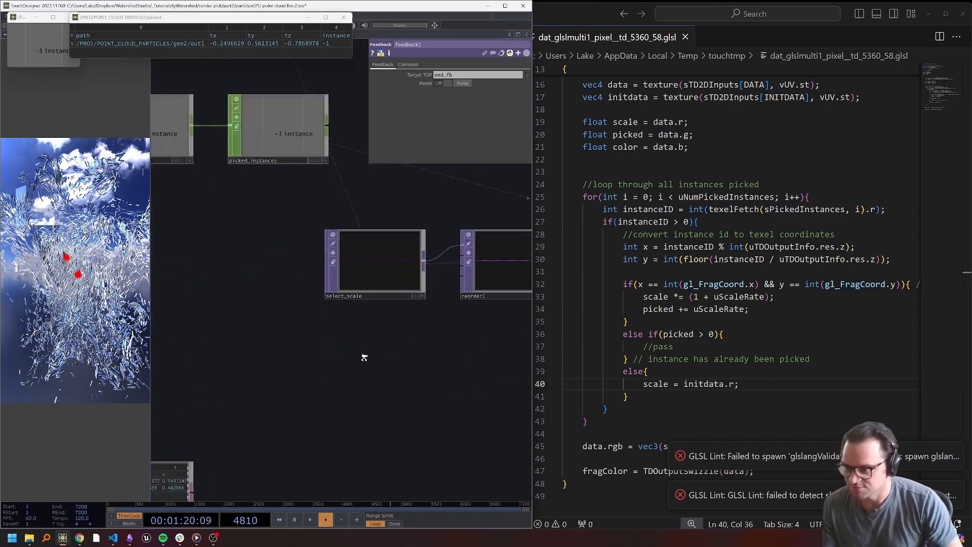
pyautogui.moveTo(385, 326); pyautogui.dragTo(388, 414)
pyautogui.scroll(-9, 370, 345)
pyautogui.moveTo(396, 293); pyautogui.dragTo(384, 319)
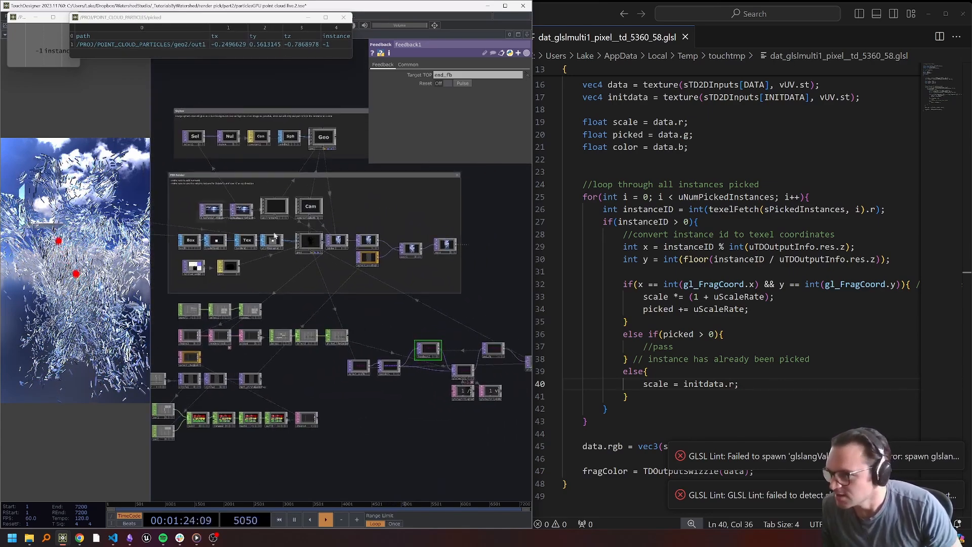
pyautogui.click(350, 365)
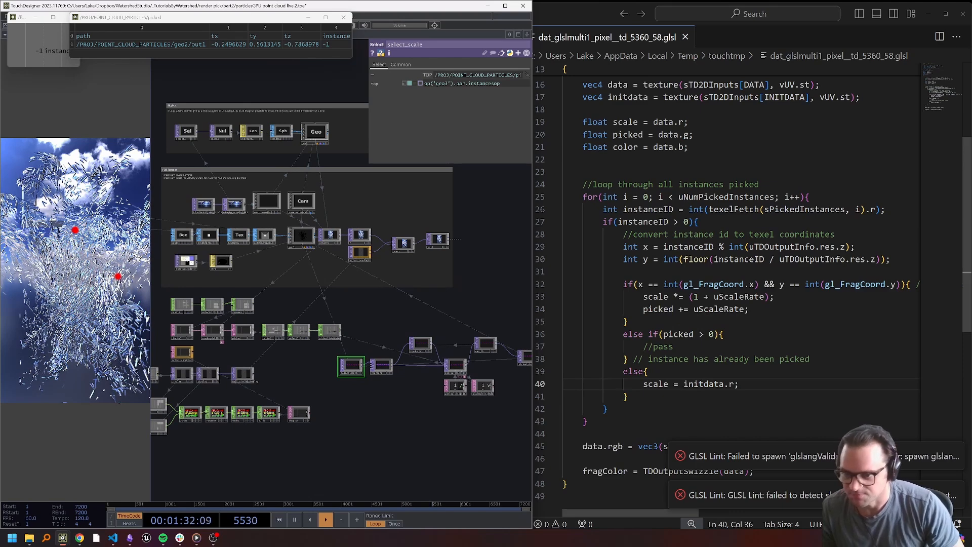
pyautogui.click(742, 384)
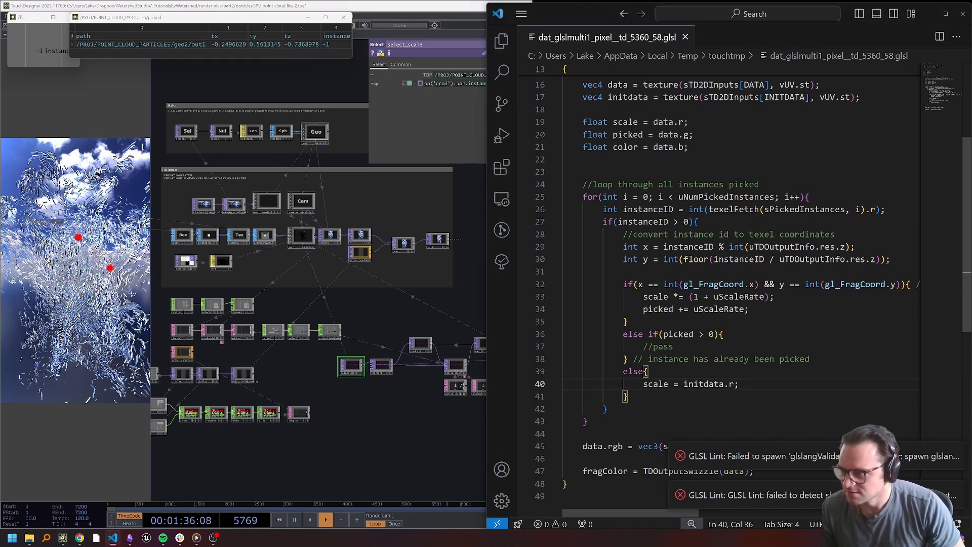
pyautogui.hotkey('alt', 'Tab')
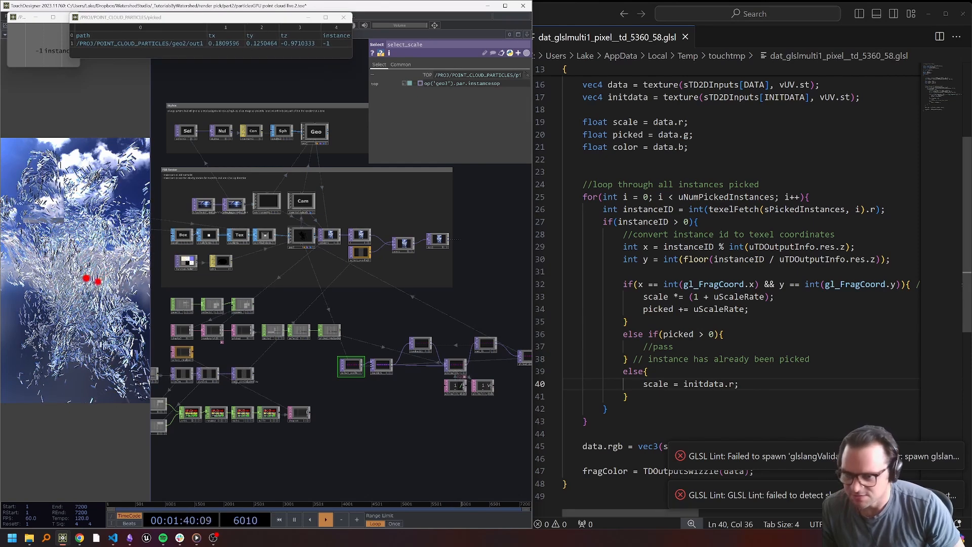
pyautogui.click(629, 322)
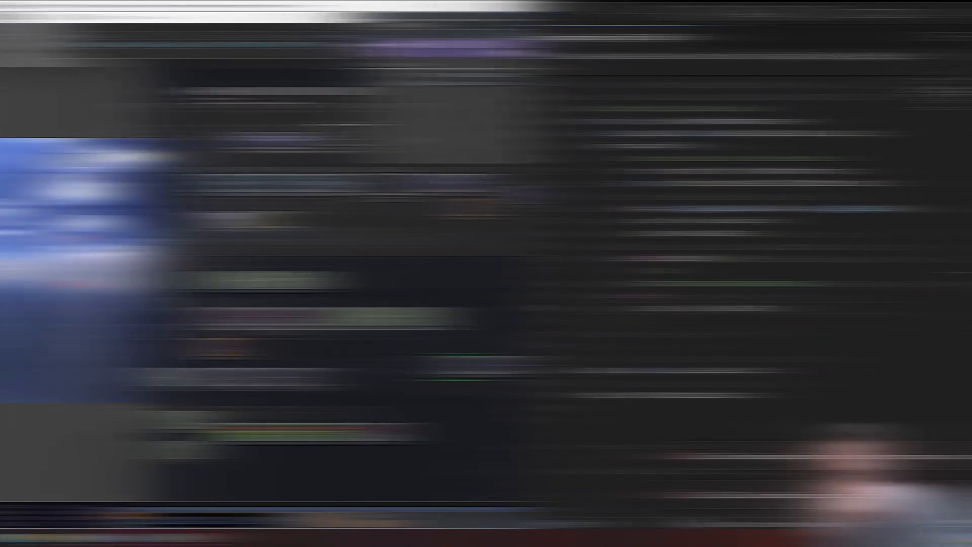
# Copy the Scale OP expression from geo3's instance parameters and return the parameter to its constant value picked_data
pyautogui.moveTo(455, 441); pyautogui.dragTo(354, 464)
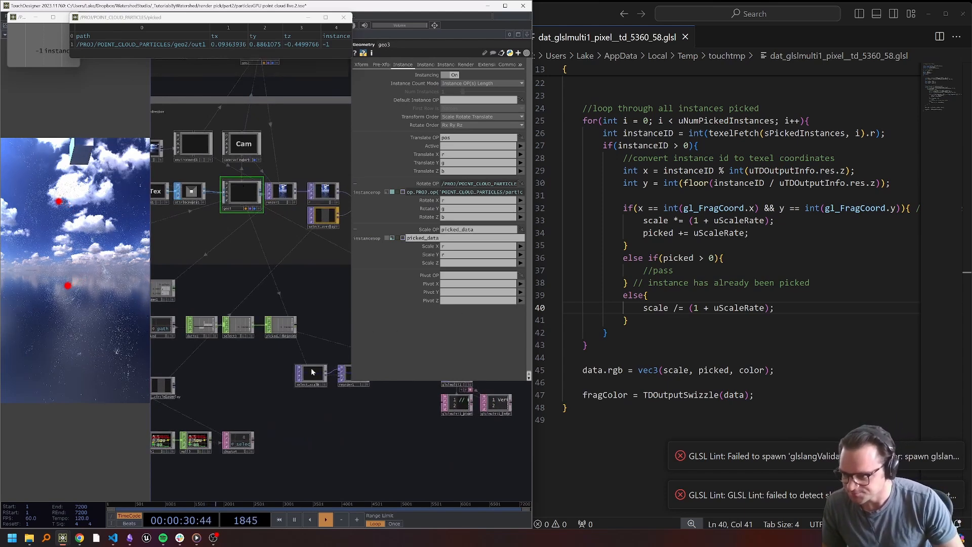
pyautogui.press('p')
pyautogui.press('p')
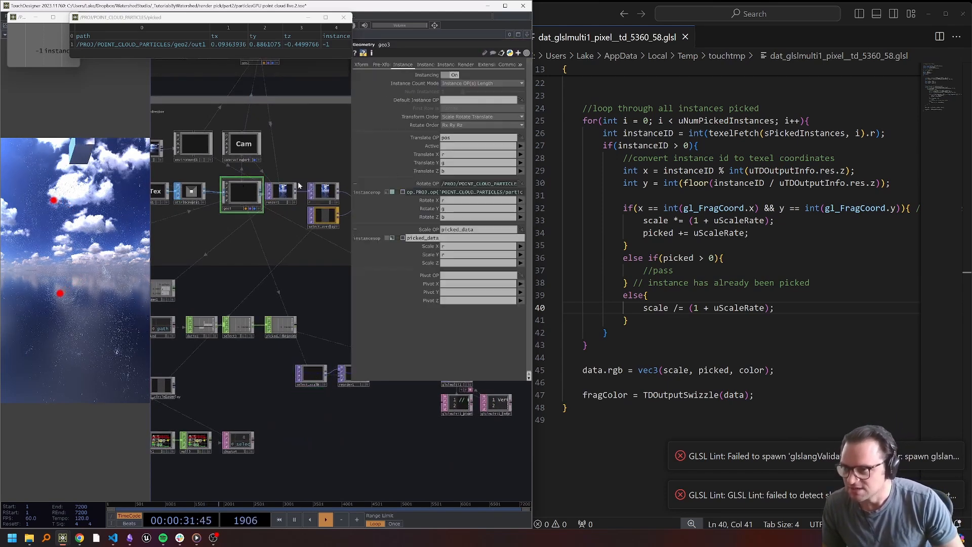
pyautogui.click(392, 238)
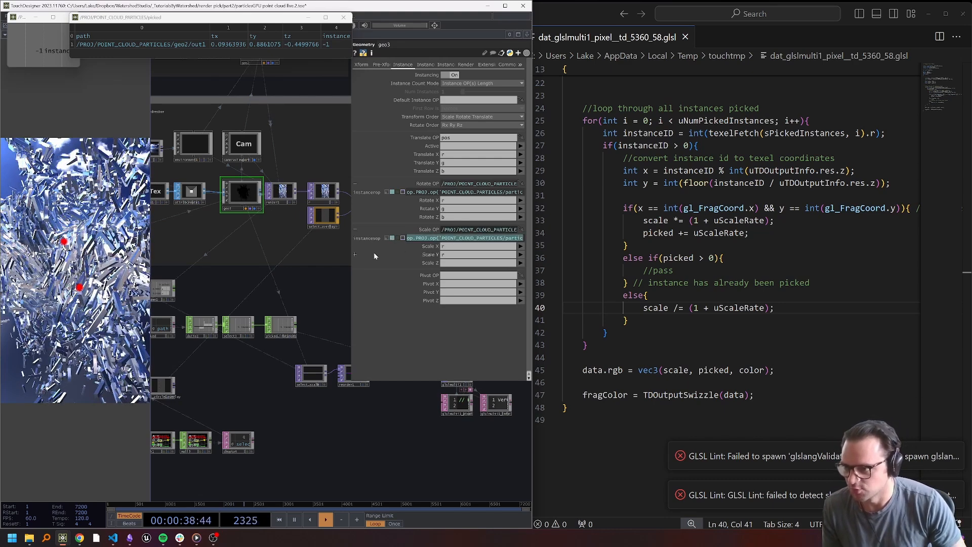
pyautogui.click(390, 248)
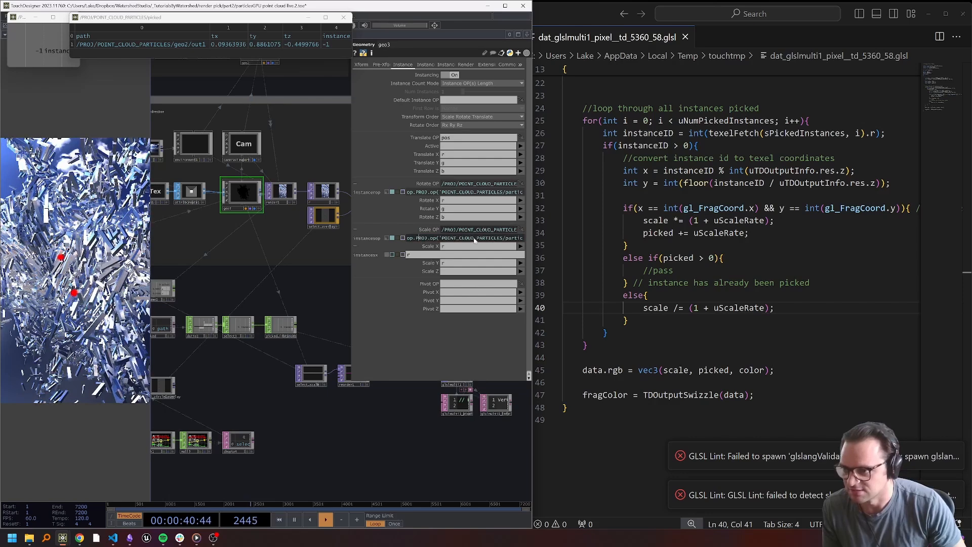
pyautogui.click(447, 237)
pyautogui.click(387, 238)
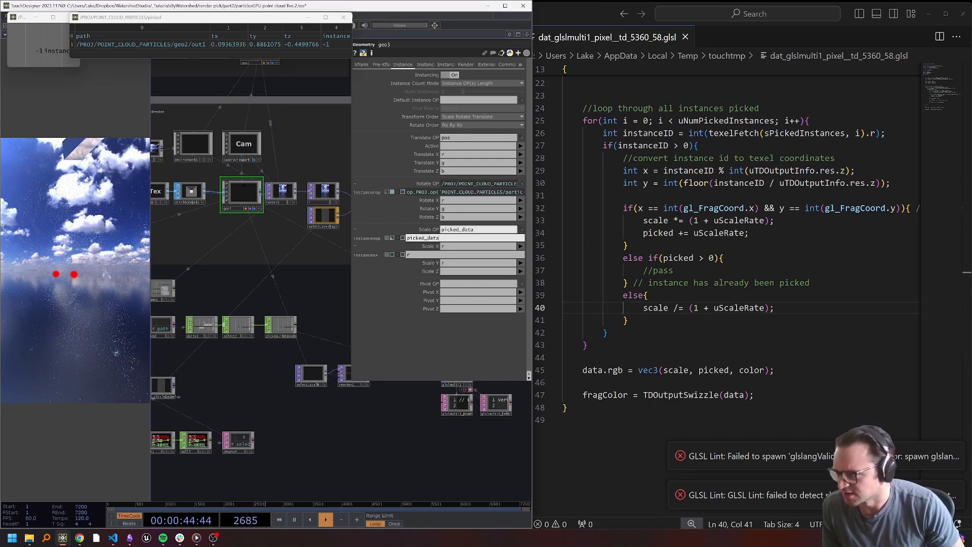
# Replace the TOP expression of the select_scale operator with the Scale OP expression copied from geo3
pyautogui.click(311, 374)
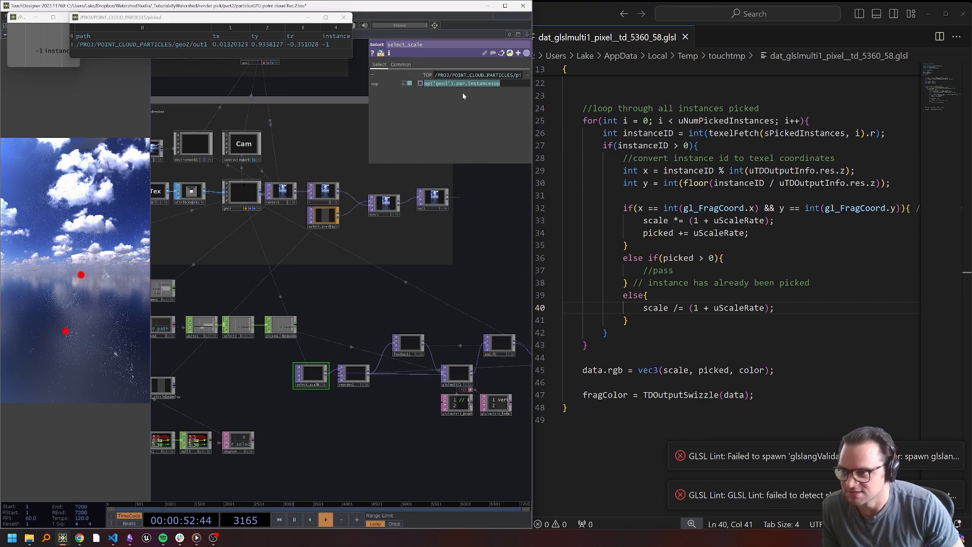
pyautogui.hotkey('ctrl', 'v')
pyautogui.press('Return')
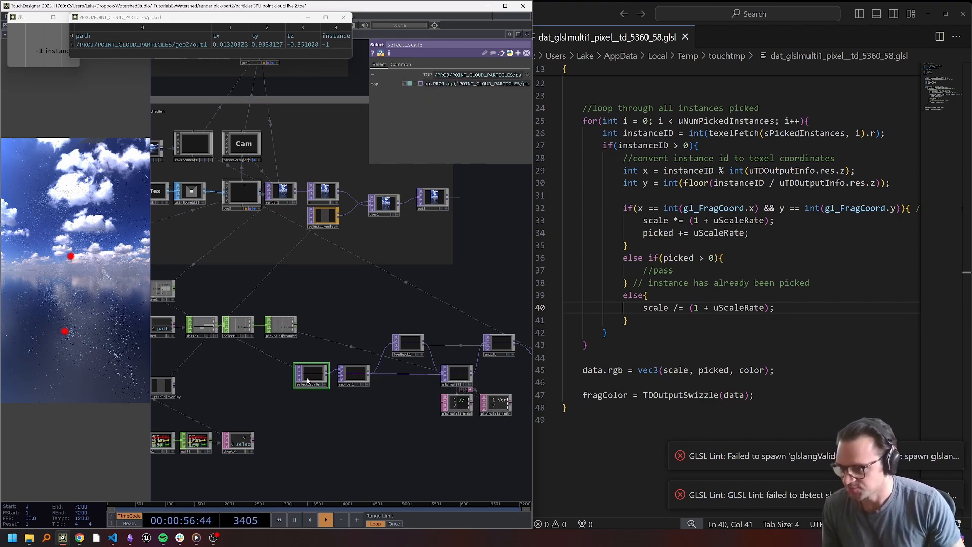
# Select the feedback1 operator and restart the timeline from its beginning
pyautogui.scroll(5, 314, 360)
pyautogui.scroll(-3, 328, 344)
pyautogui.scroll(-6, 324, 340)
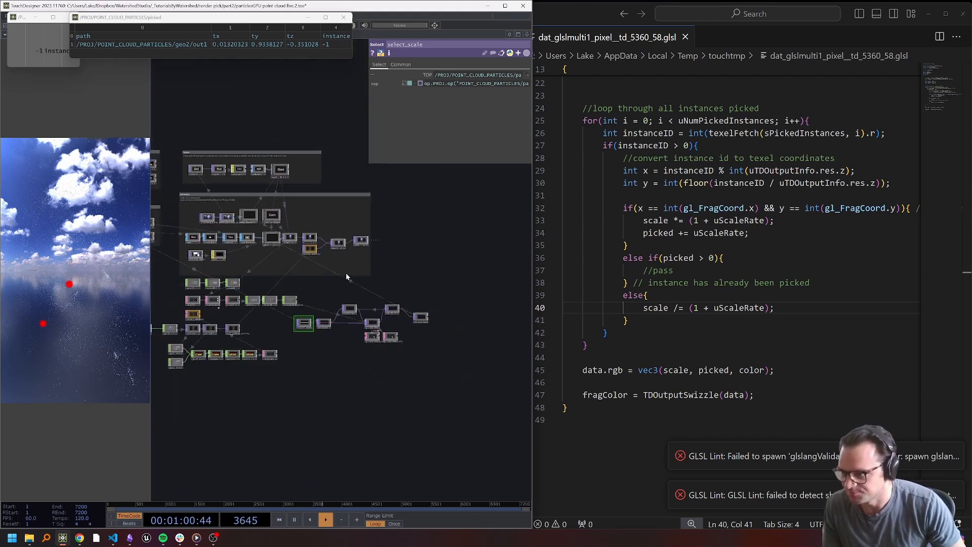
pyautogui.scroll(4, 354, 284)
pyautogui.click(402, 322)
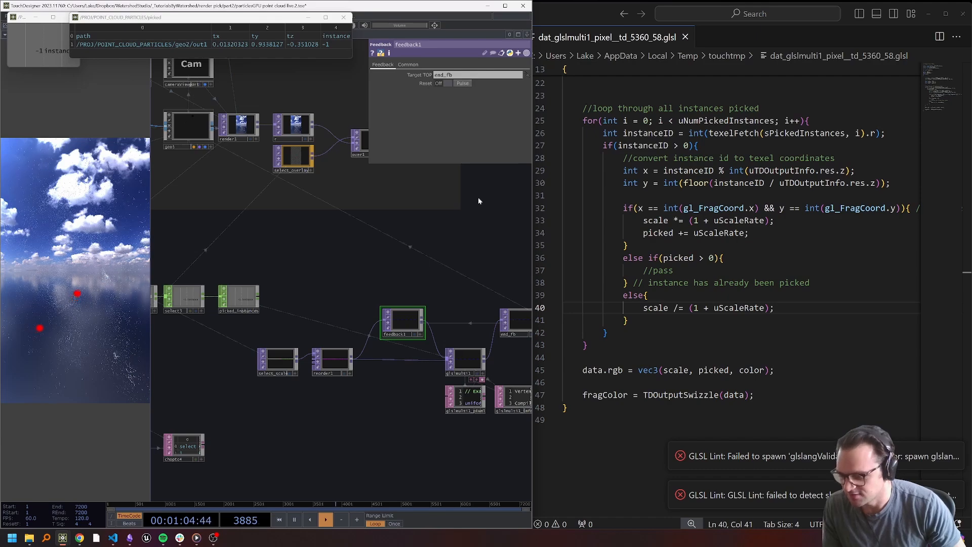
pyautogui.hotkey('ctrl', 'Up')
pyautogui.moveTo(441, 239); pyautogui.dragTo(400, 243)
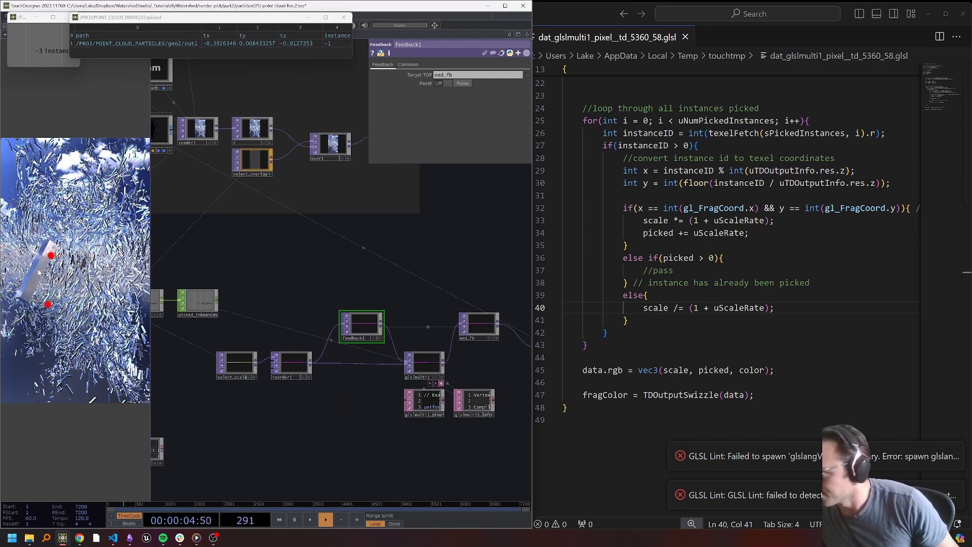
pyautogui.moveTo(421, 280); pyautogui.dragTo(398, 272)
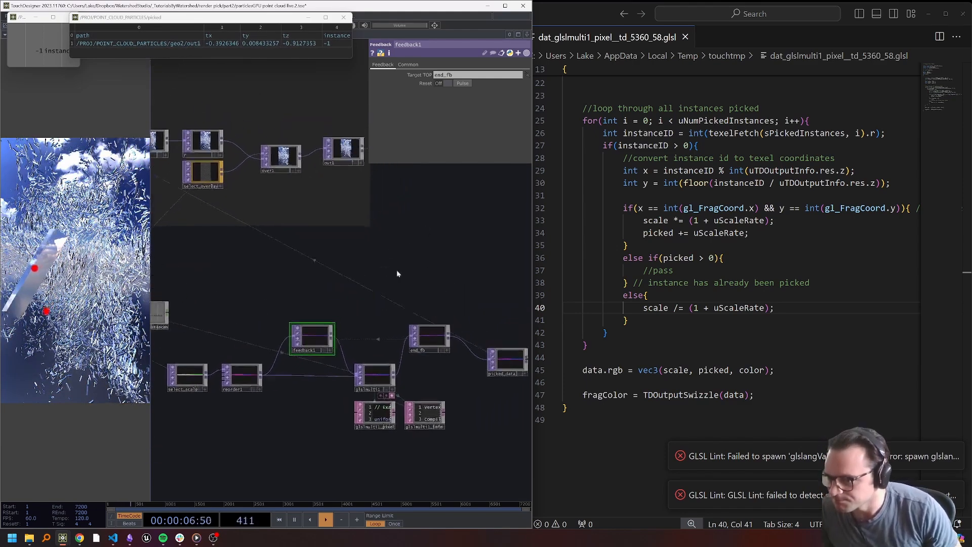
# Select geo3 and collapse the expanded Scale X entry in its instance parameters
pyautogui.scroll(-3, 397, 273)
pyautogui.click(179, 185)
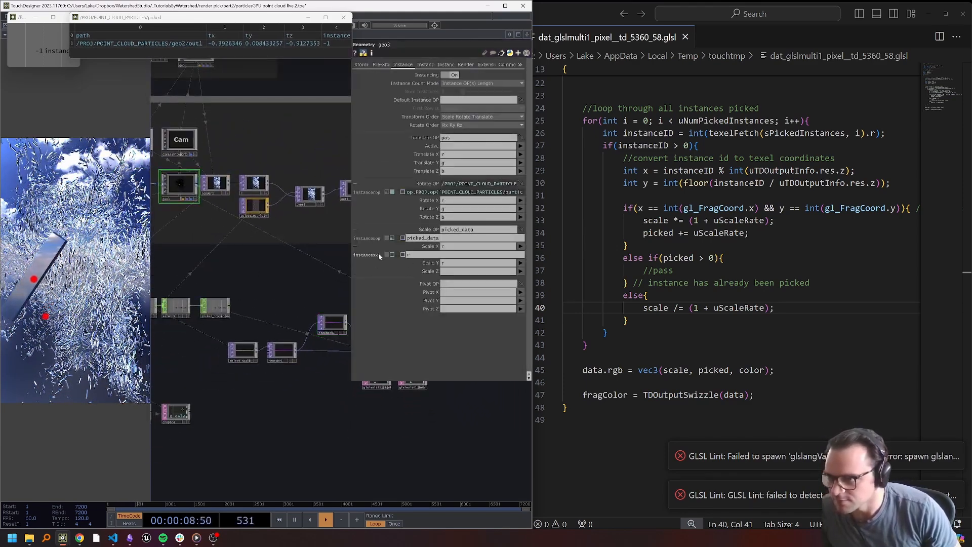
pyautogui.click(355, 246)
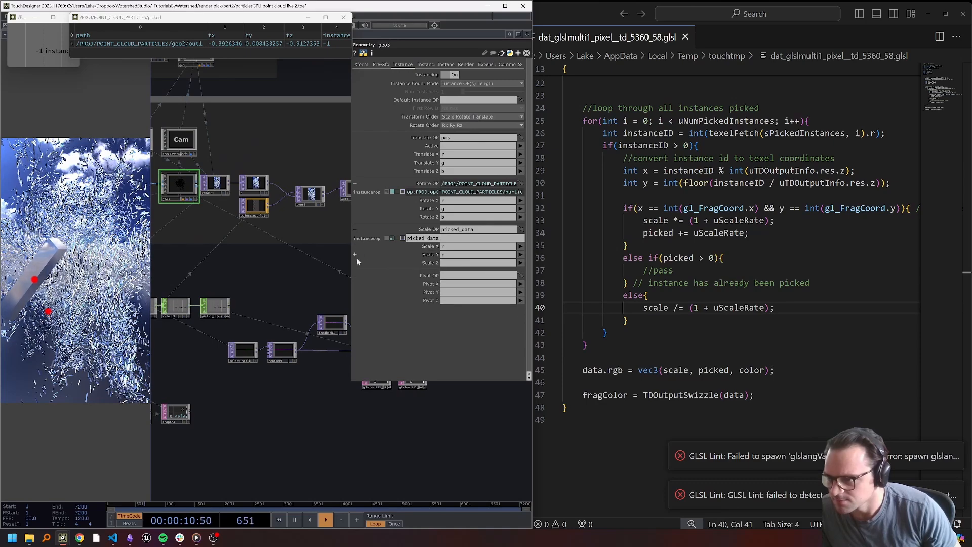
# Maximize the TouchDesigner window to show the feedback and GLSL part of the network
pyautogui.scroll(5, 264, 285)
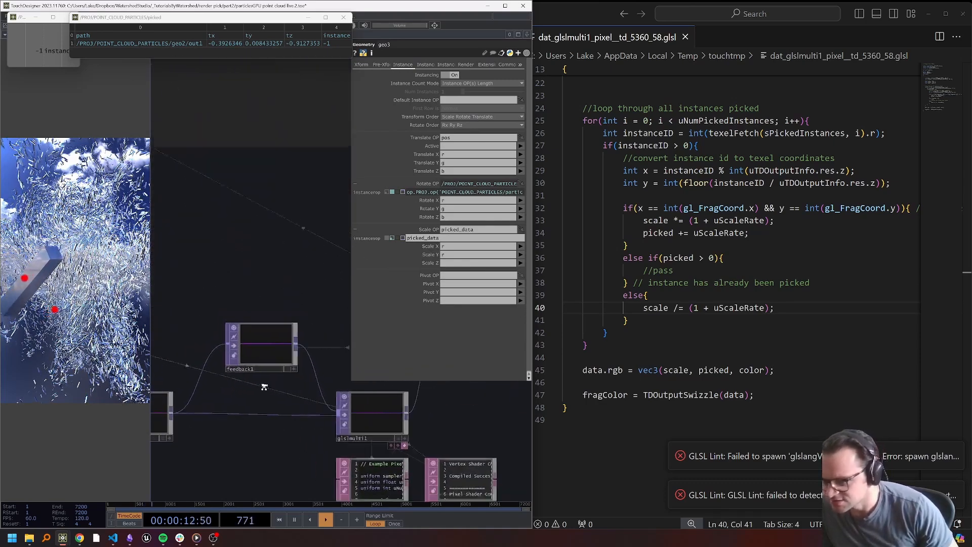
pyautogui.scroll(-4, 264, 387)
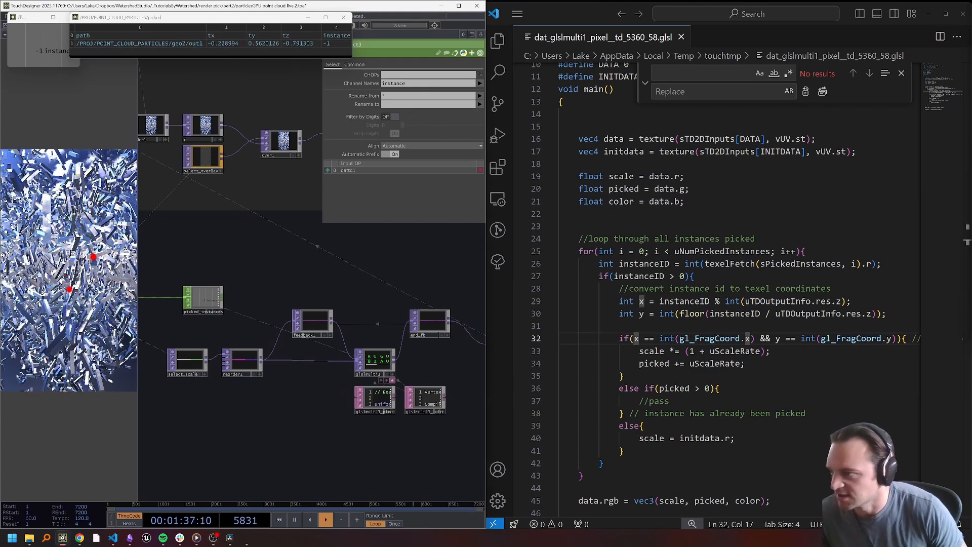
pyautogui.click(459, 6)
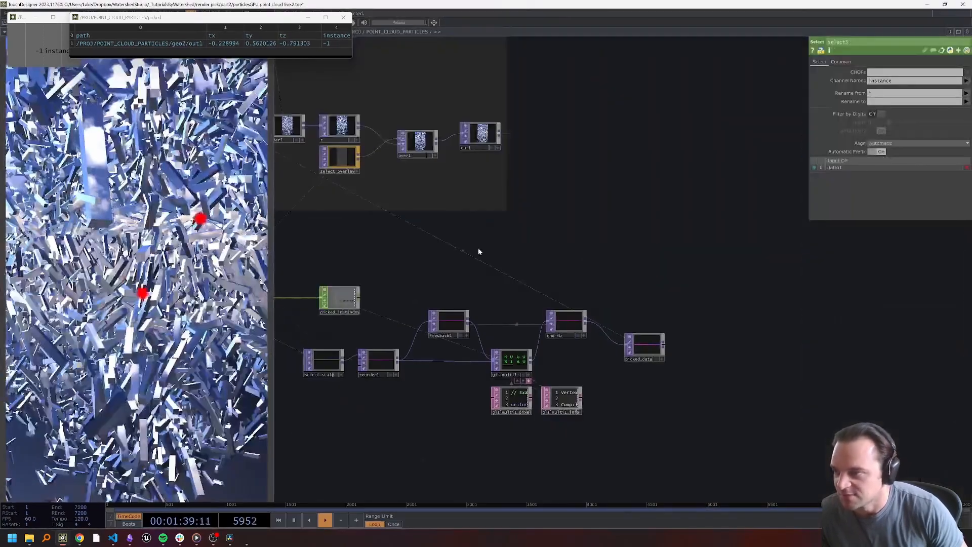
# Select geo3 in the PBR render network to show its instance parameters
pyautogui.scroll(-6, 692, 271)
pyautogui.scroll(3, 585, 250)
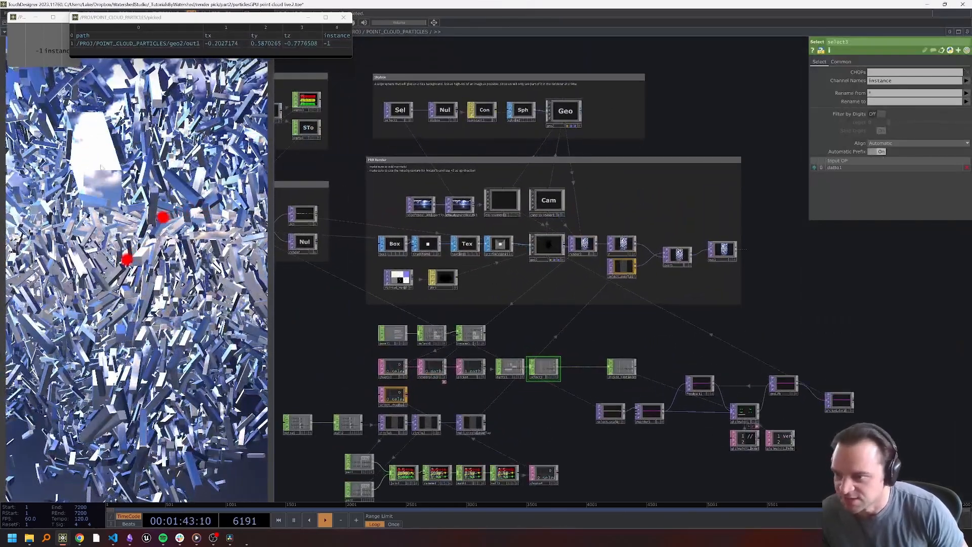
pyautogui.click(547, 246)
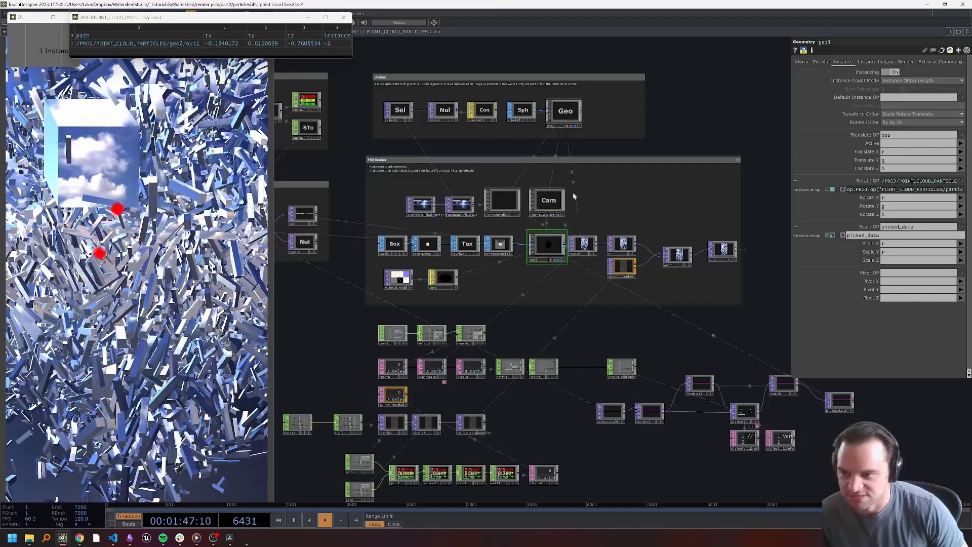
# Insert a Feedback CHOP on the wire between the select3 and picked_instances operators
pyautogui.moveTo(543, 296); pyautogui.dragTo(483, 256)
pyautogui.scroll(-3, 581, 294)
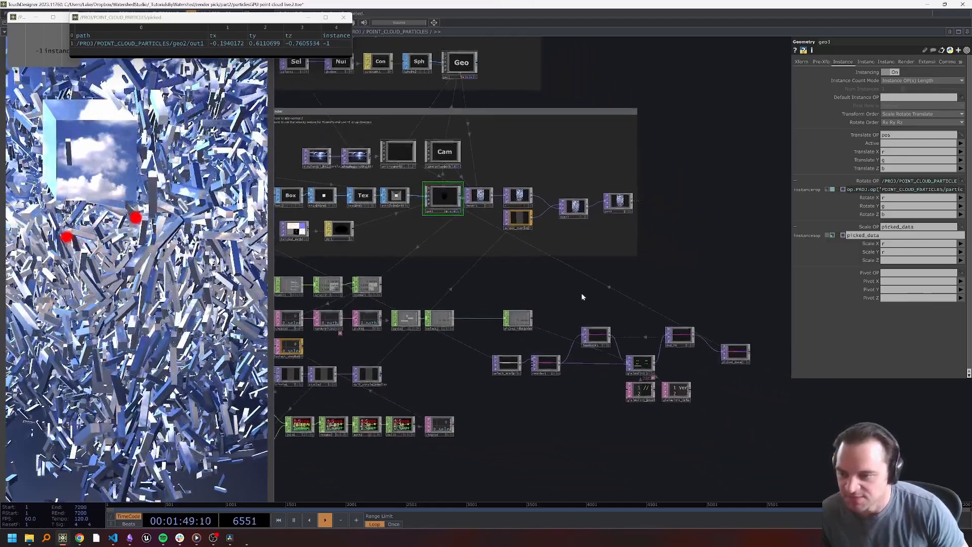
pyautogui.scroll(3, 516, 299)
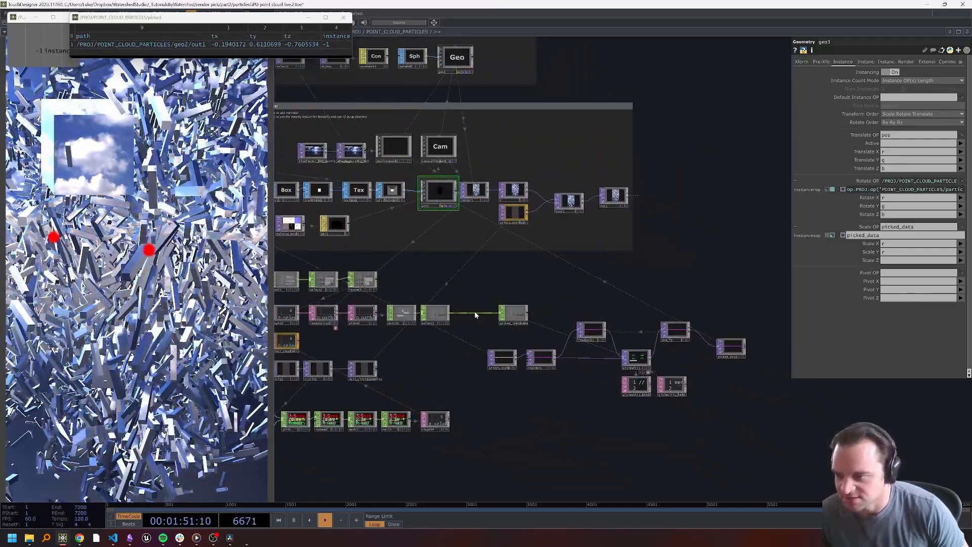
pyautogui.rightClick(475, 312)
pyautogui.click(481, 306)
pyautogui.write('fe')
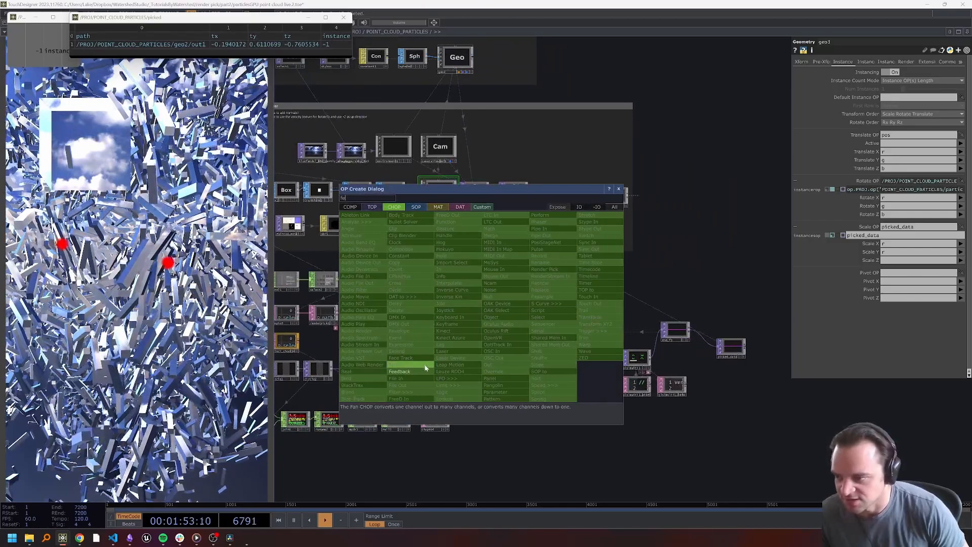
pyautogui.press('Return')
pyautogui.click(478, 325)
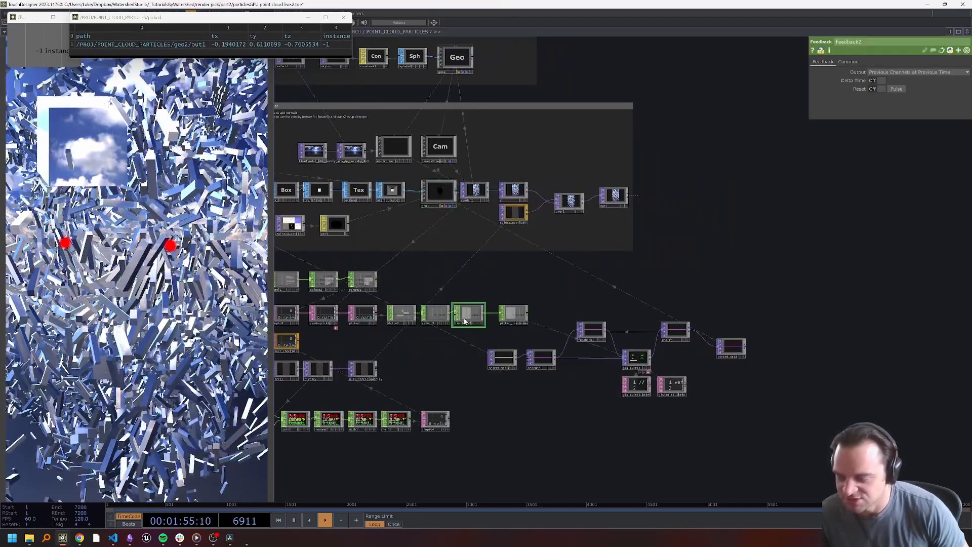
pyautogui.scroll(4, 485, 321)
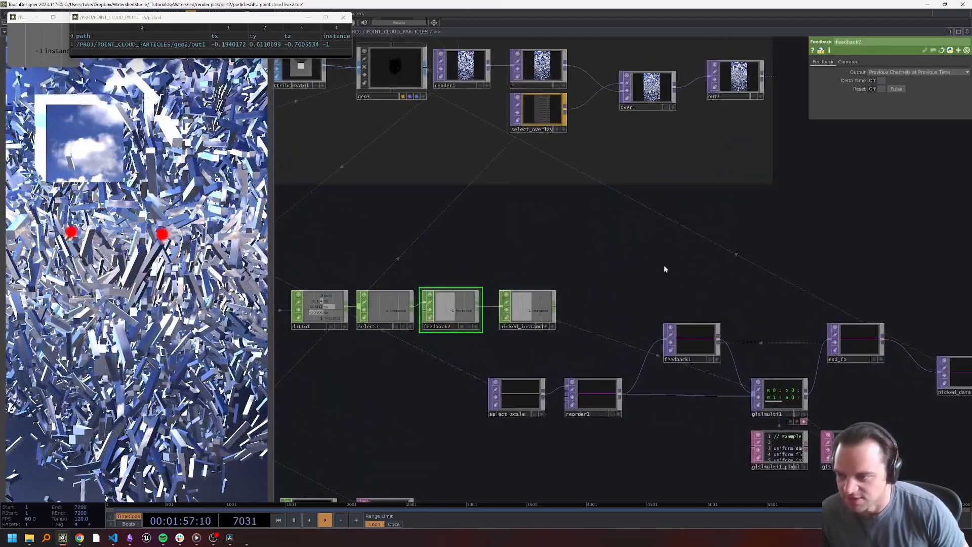
pyautogui.scroll(-3, 674, 341)
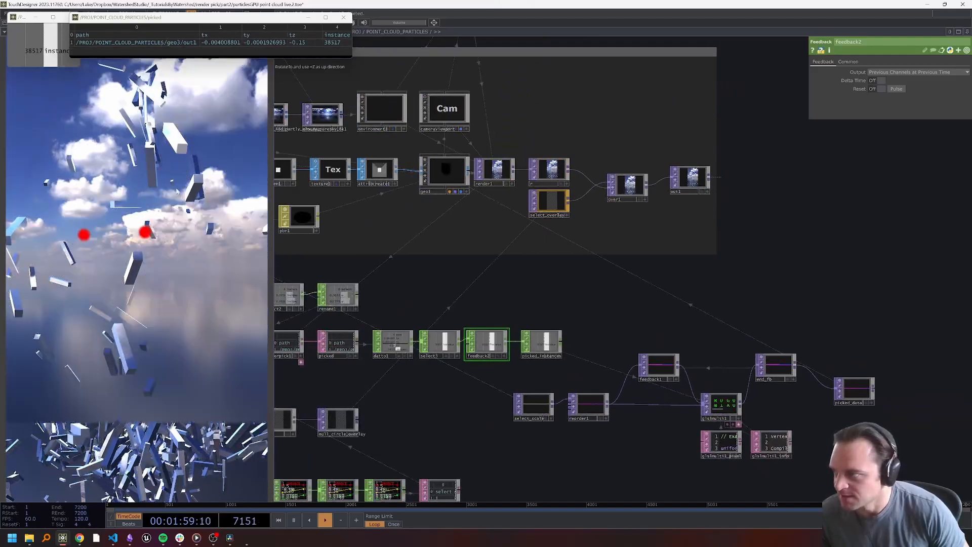
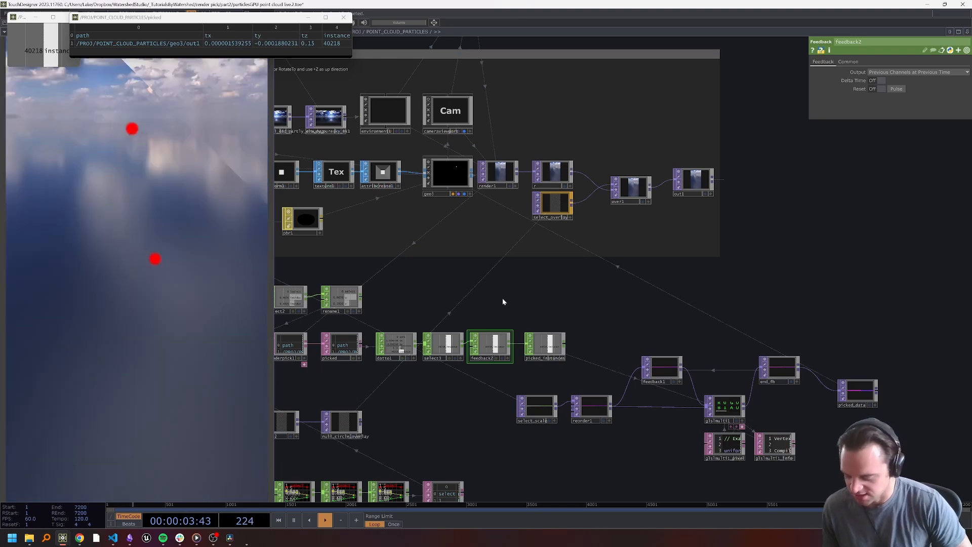
# Place the network window beside the shader code editor and restart the timeline from its beginning
pyautogui.press('super+Left')
pyautogui.scroll(-4, 400, 288)
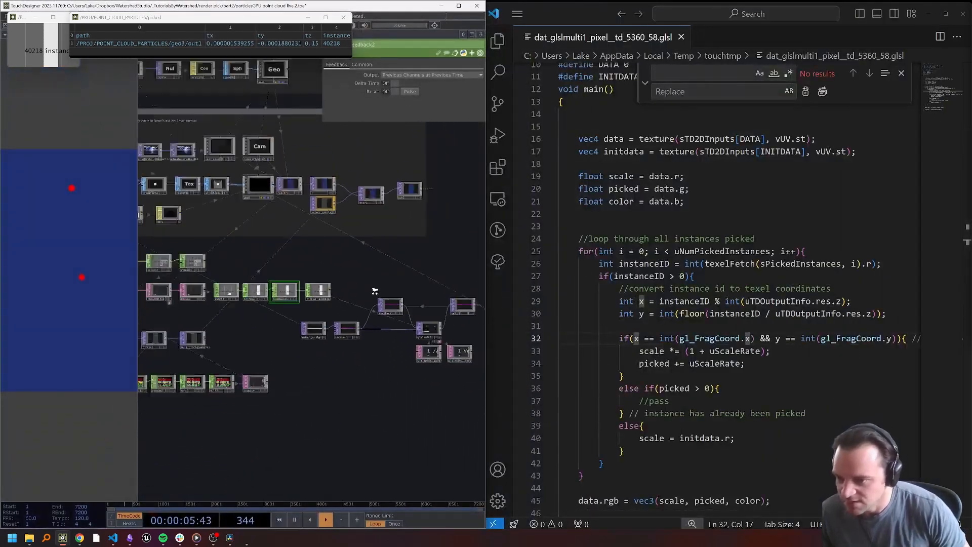
pyautogui.moveTo(379, 285); pyautogui.dragTo(428, 291)
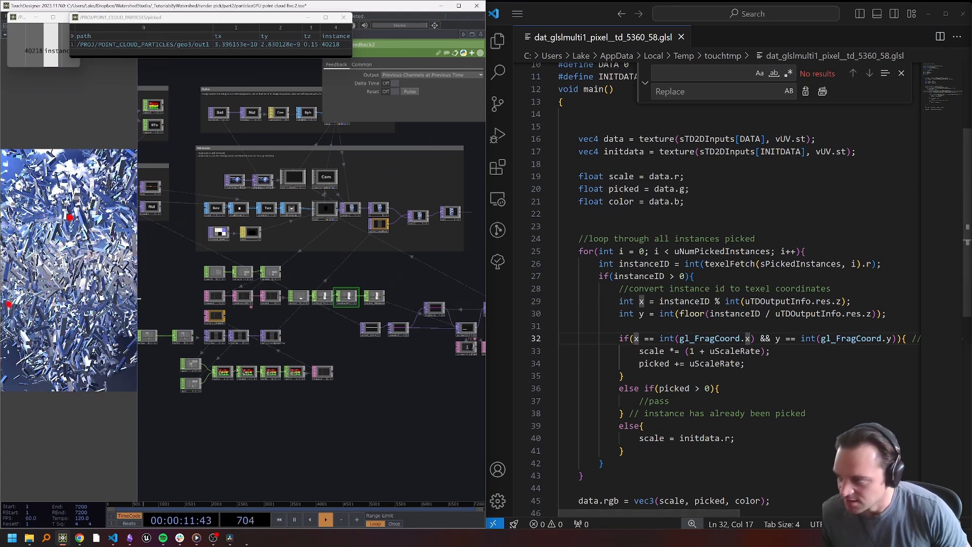
pyautogui.scroll(6, 390, 298)
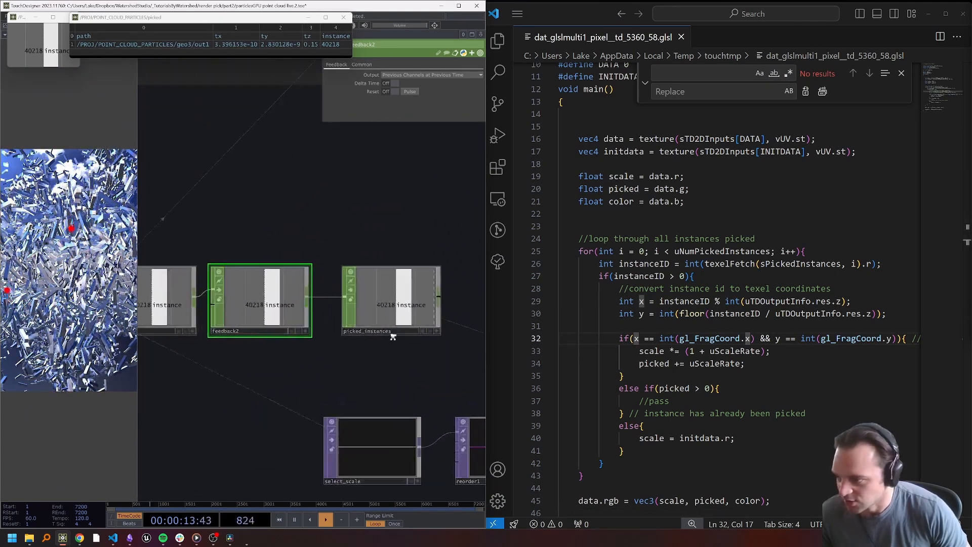
pyautogui.moveTo(326, 311); pyautogui.dragTo(318, 310)
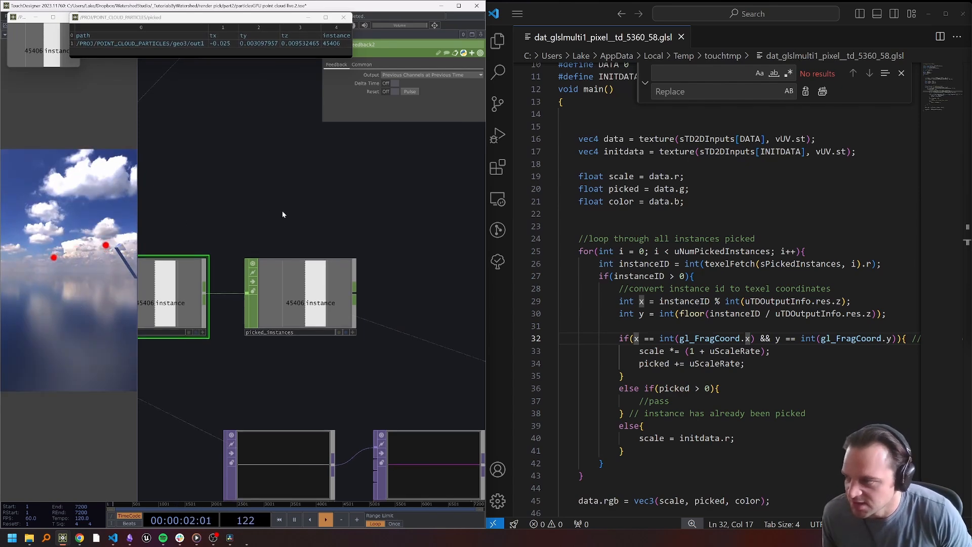
pyautogui.press('Up')
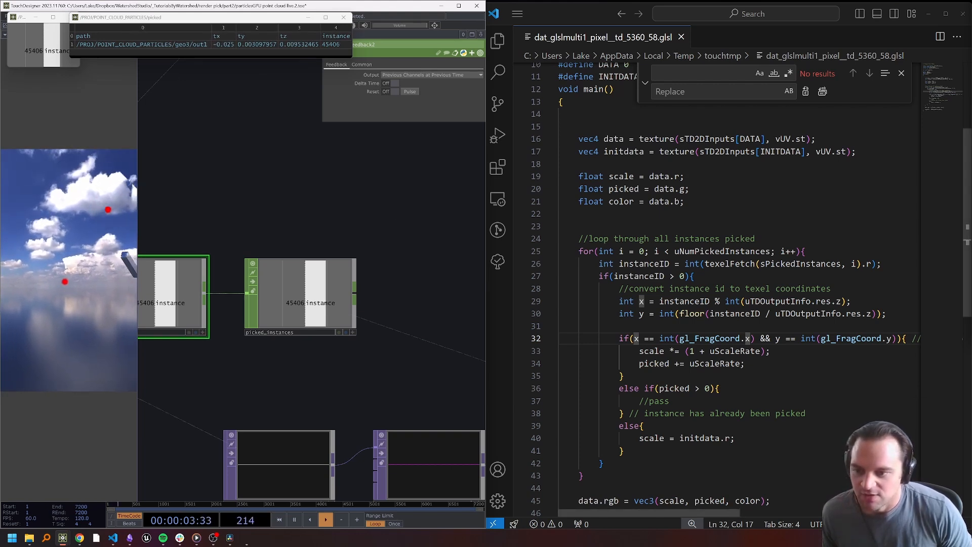
# Extend the texel-match if condition on line 32 of the shader with "&& picked < 1" and save the file
pyautogui.tripleClick(671, 364)
pyautogui.click(691, 364)
pyautogui.doubleClick(654, 363)
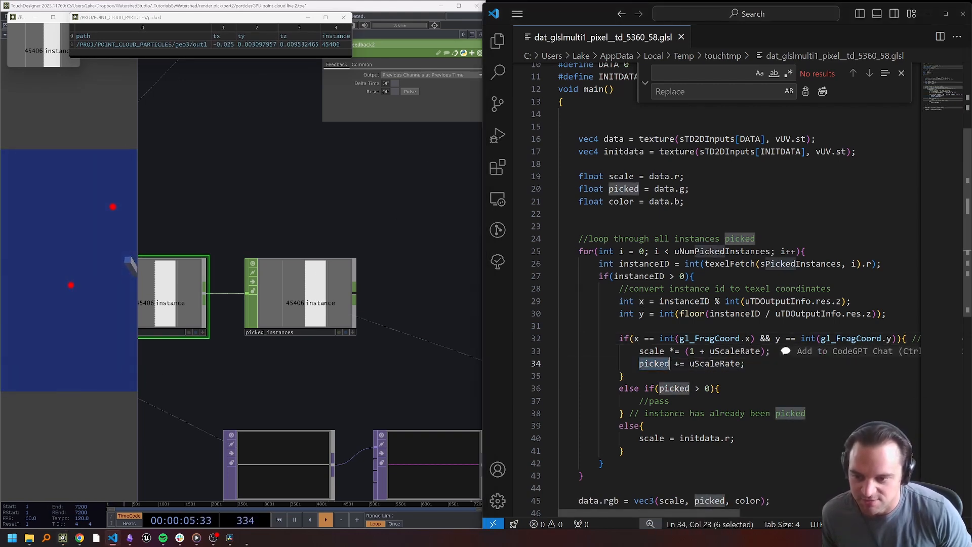
pyautogui.doubleClick(714, 363)
pyautogui.doubleClick(654, 364)
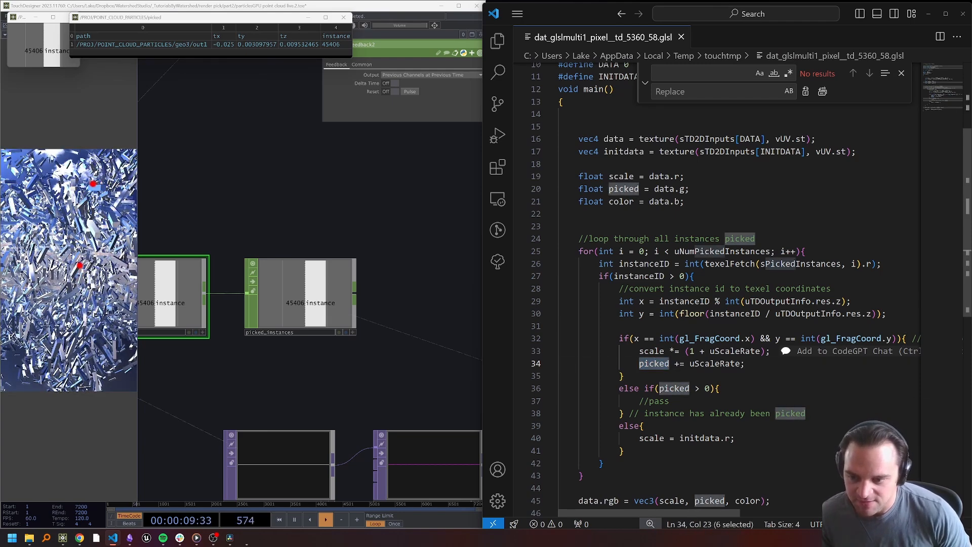
pyautogui.click(897, 338)
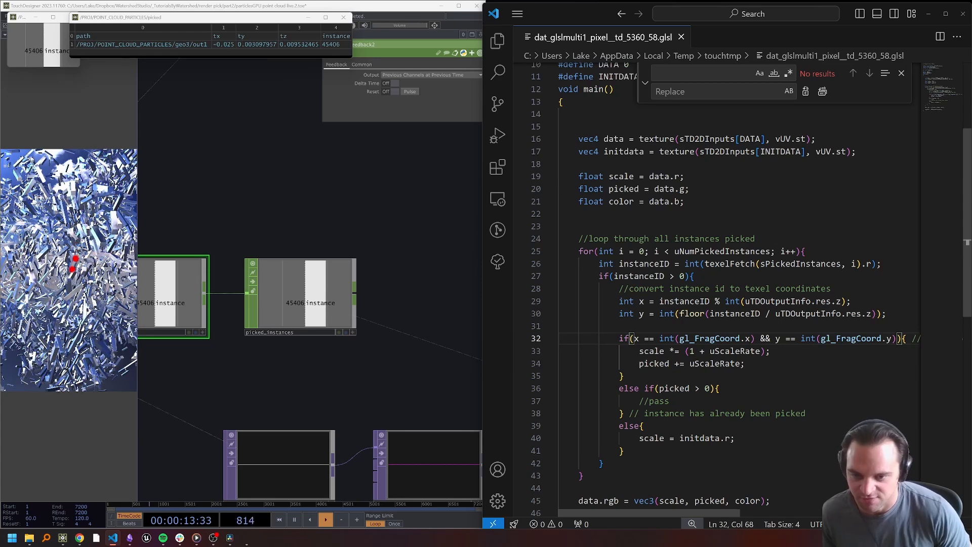
pyautogui.write('&& ')
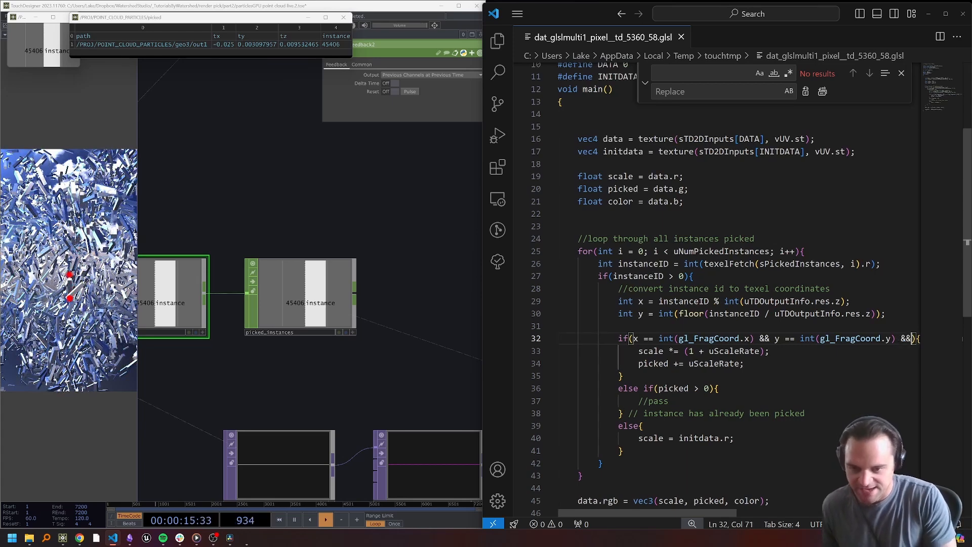
pyautogui.write('picked < 1')
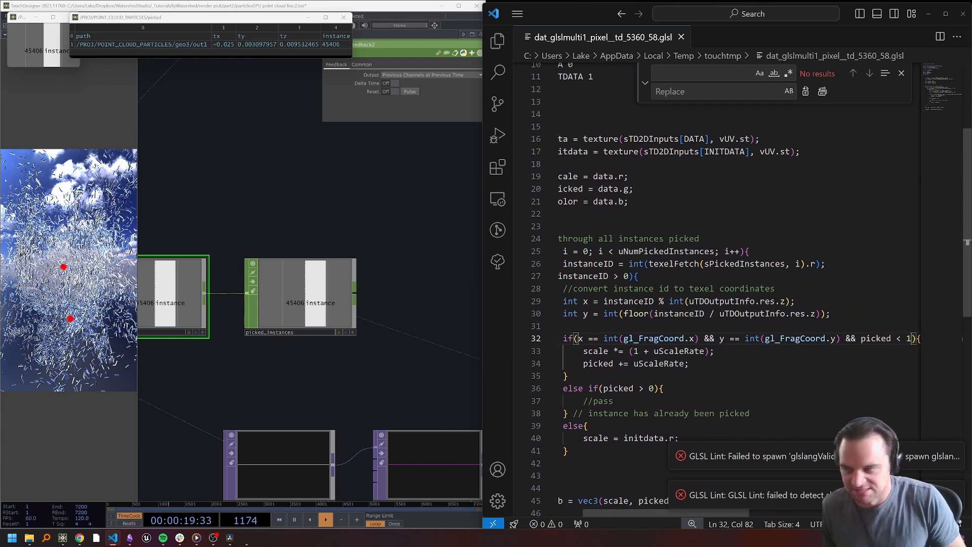
pyautogui.click(307, 226)
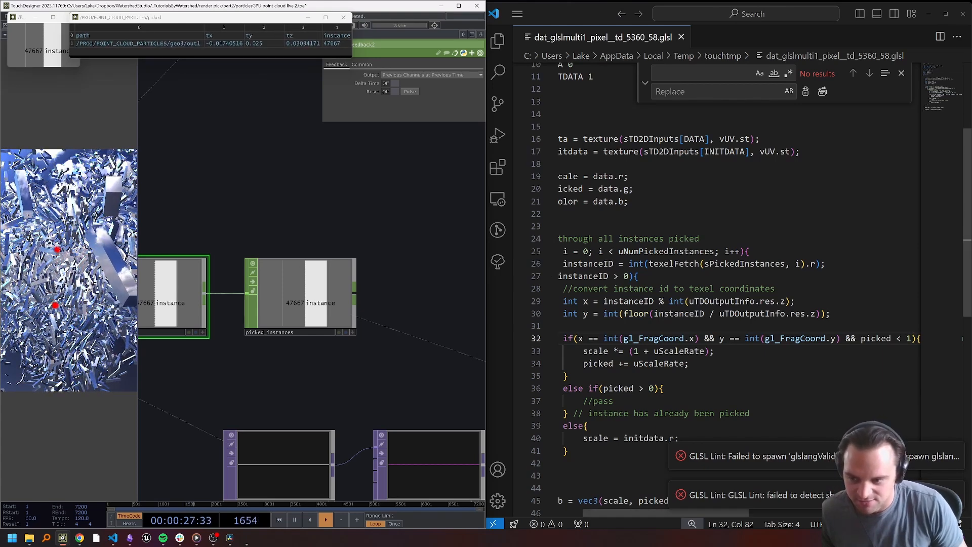
# Select the glslmulti1 operator to show its vector uniforms uScaleRate and uNumPickedInstances
pyautogui.moveTo(575, 376); pyautogui.dragTo(558, 338)
pyautogui.click(690, 364)
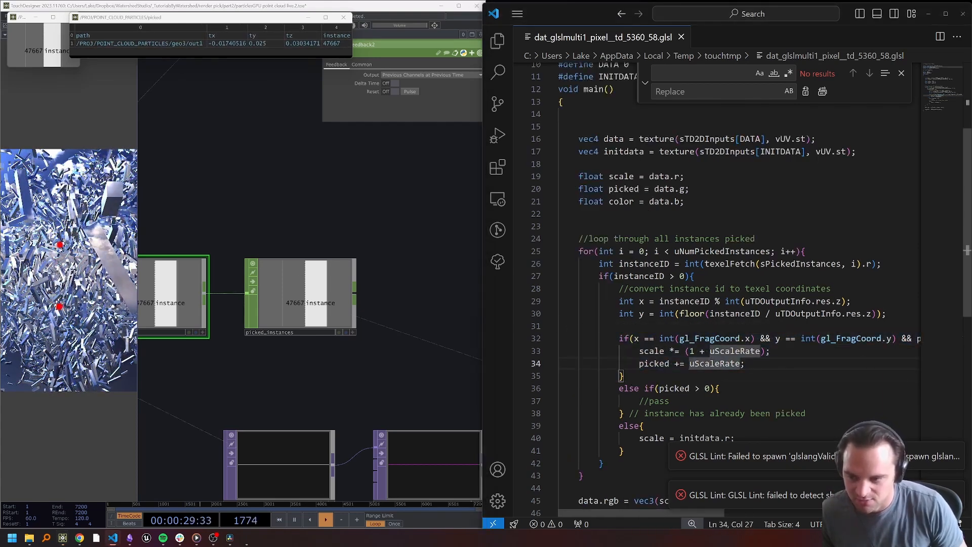
pyautogui.click(394, 302)
pyautogui.scroll(-5, 398, 314)
pyautogui.moveTo(408, 342); pyautogui.dragTo(214, 320)
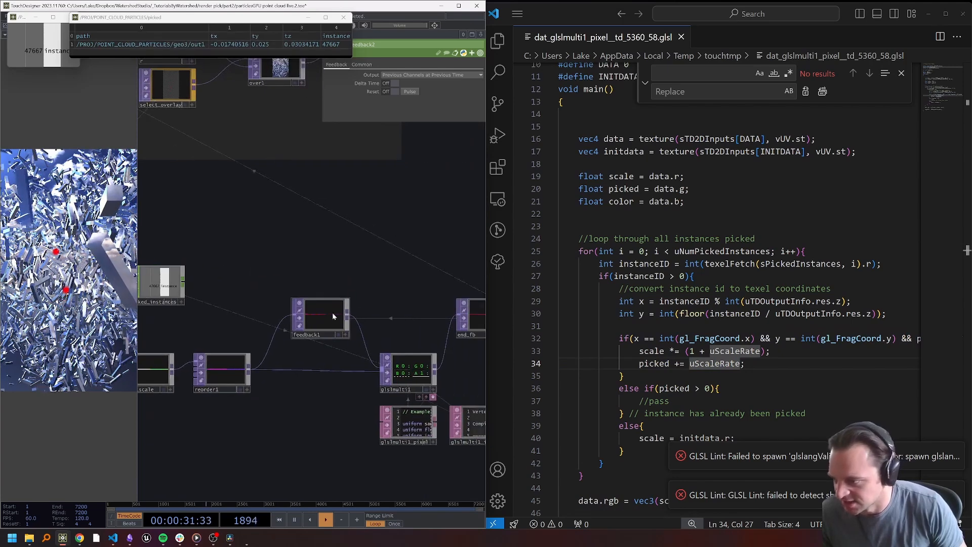
pyautogui.click(424, 371)
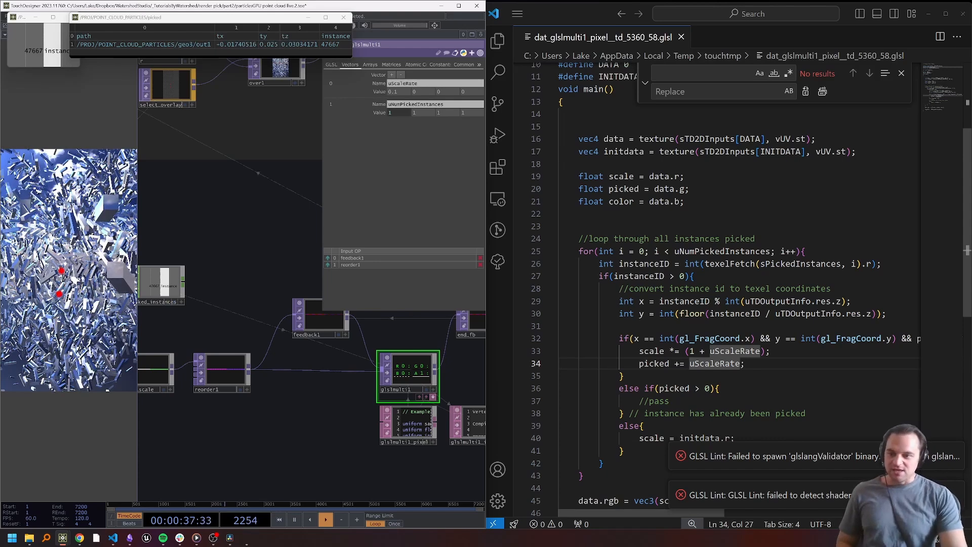
# Examine how the picked increment on line 34 of the shader relates to the uScaleRate uniform's value
pyautogui.click(681, 363)
pyautogui.doubleClick(653, 364)
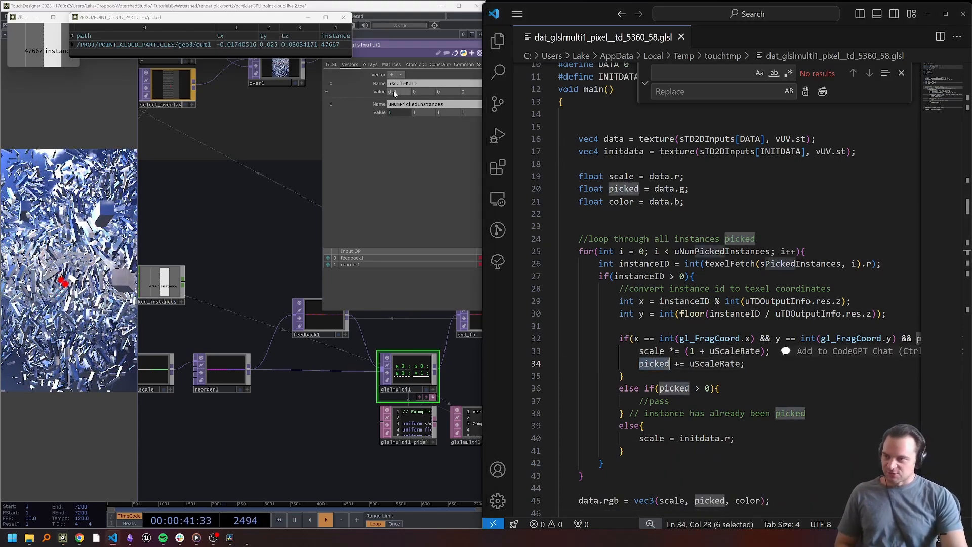
pyautogui.doubleClick(714, 363)
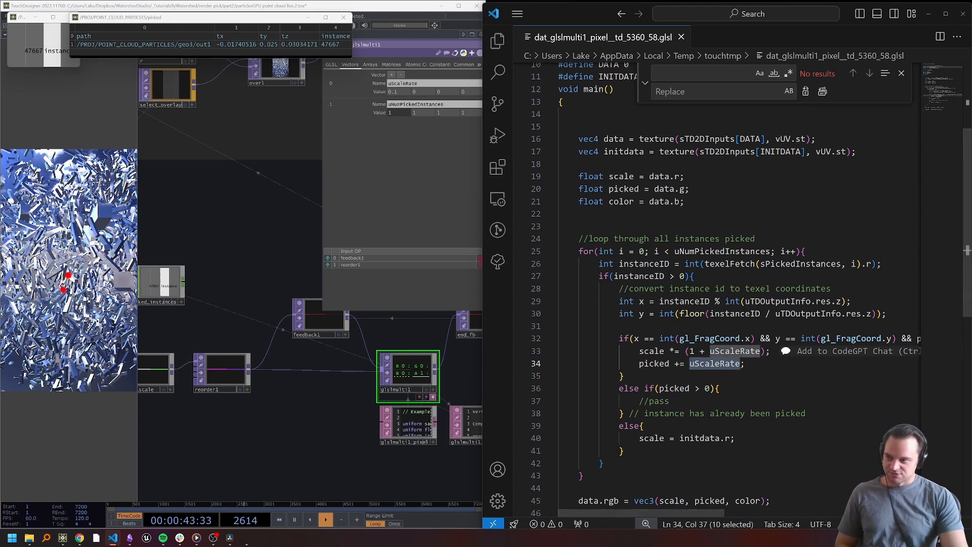
pyautogui.click(398, 91)
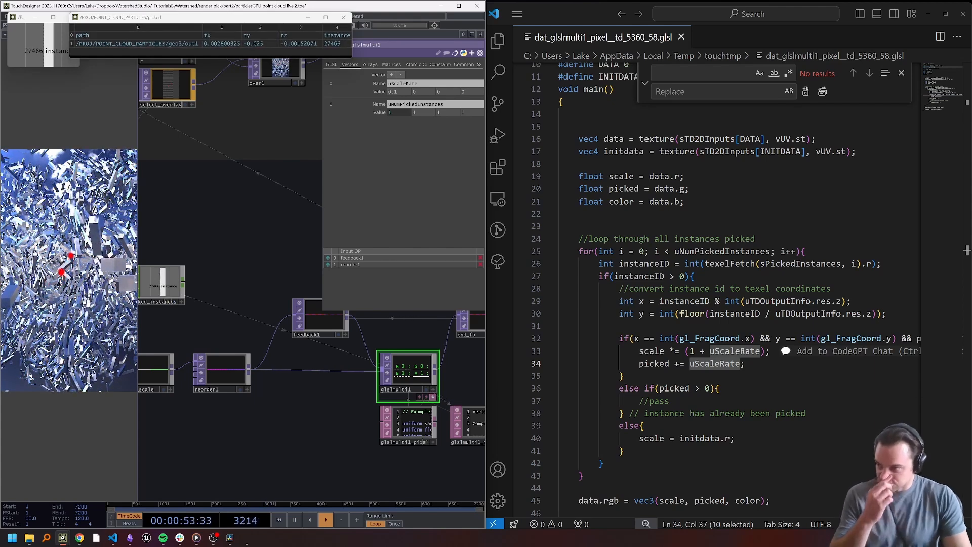
pyautogui.click(716, 364)
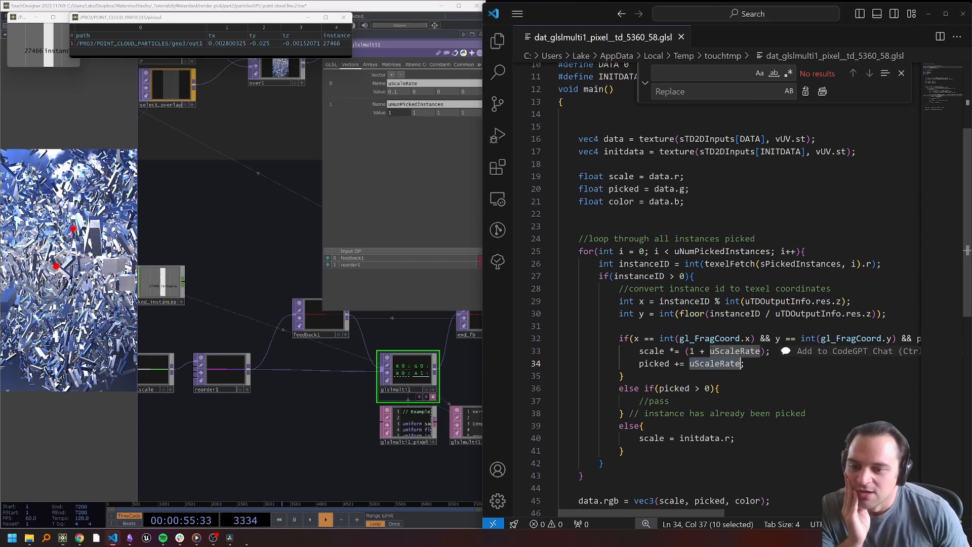
pyautogui.click(751, 363)
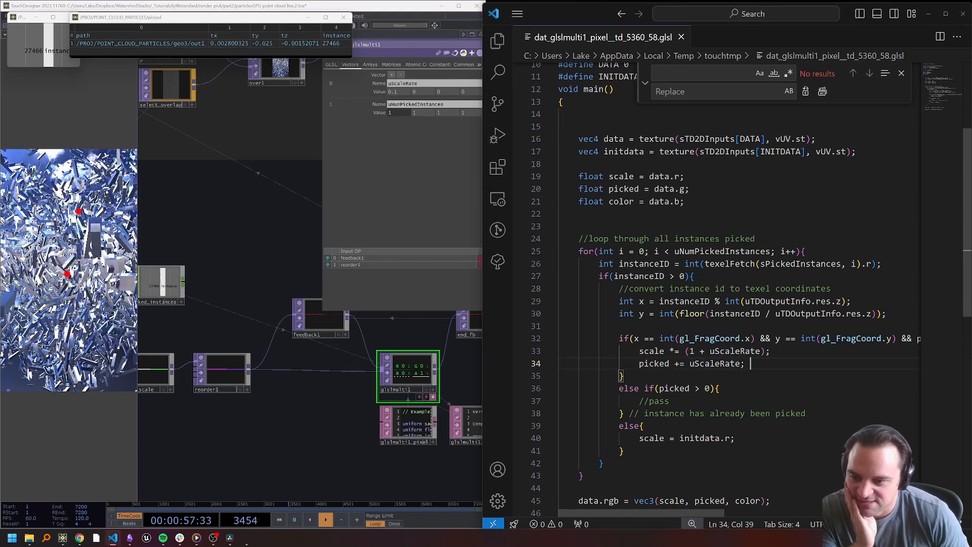
# Return to the operator network and restart the timeline from its beginning
pyautogui.click(330, 375)
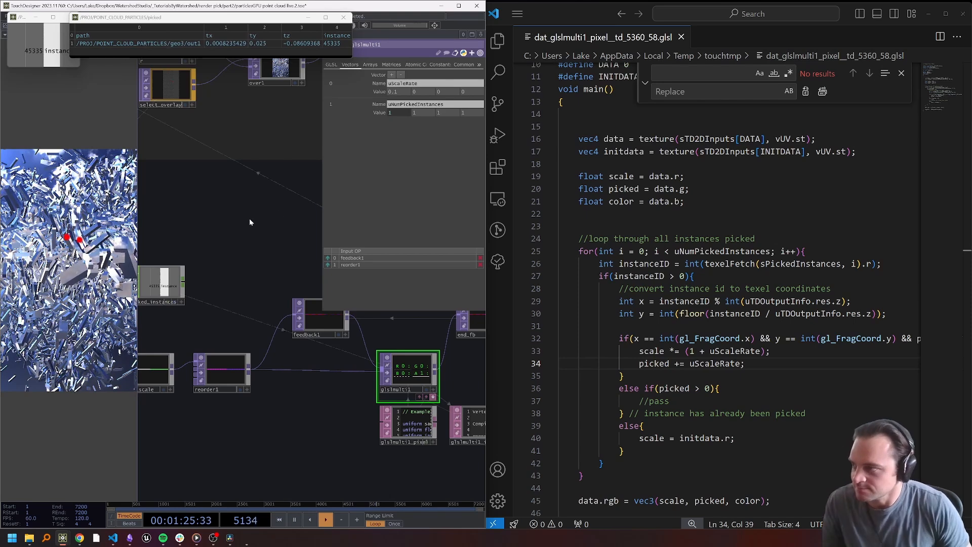
pyautogui.hotkey('ctrl', 'Up')
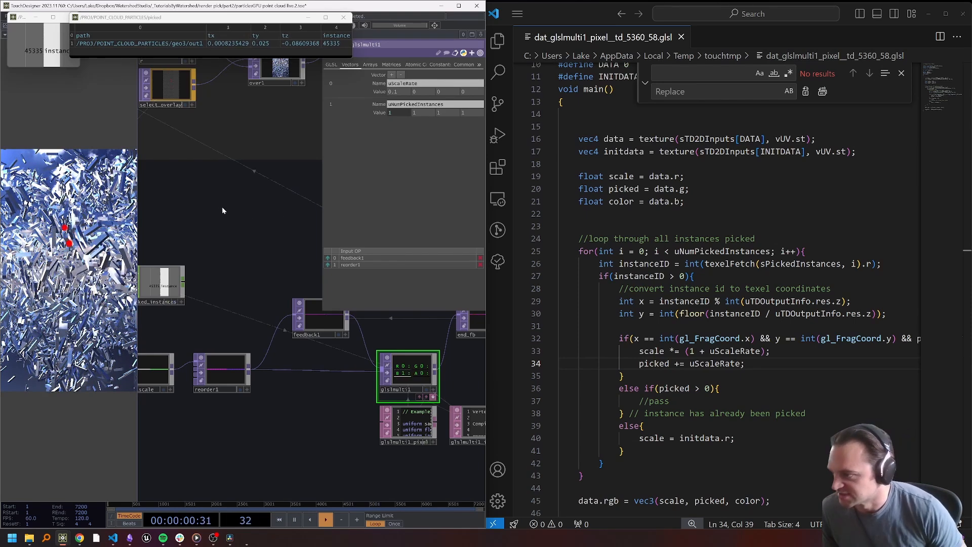
pyautogui.moveTo(222, 208); pyautogui.dragTo(222, 223)
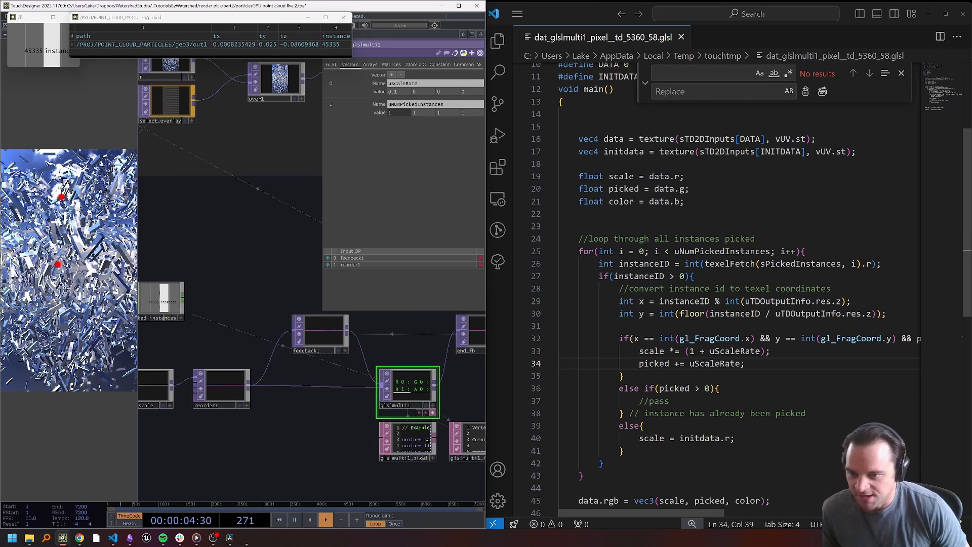
# Move the "if our selected instance is the same" comment onto its own line inside the if block and save the shader
pyautogui.scroll(-1, 709, 289)
pyautogui.moveTo(618, 300); pyautogui.dragTo(628, 337)
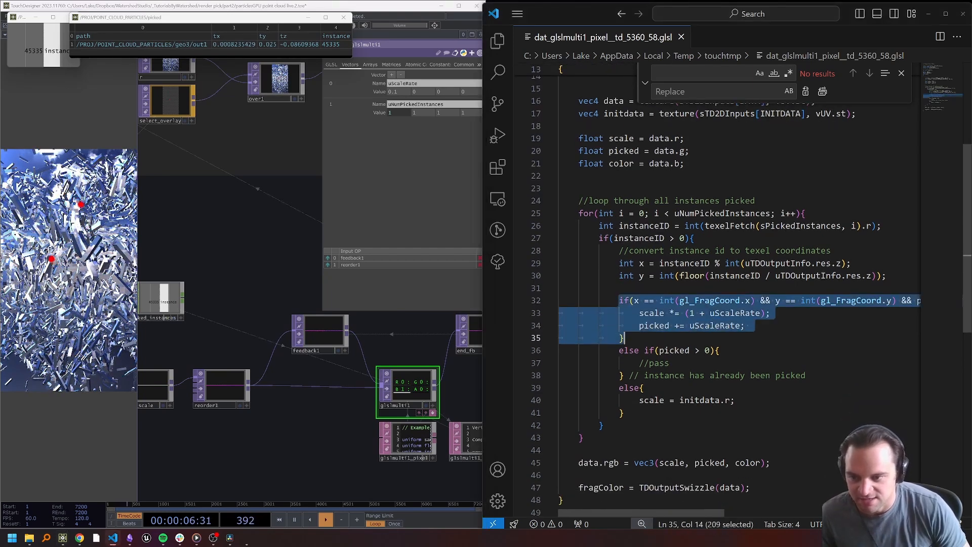
pyautogui.click(628, 337)
pyautogui.moveTo(880, 301); pyautogui.dragTo(933, 305)
pyautogui.click(861, 313)
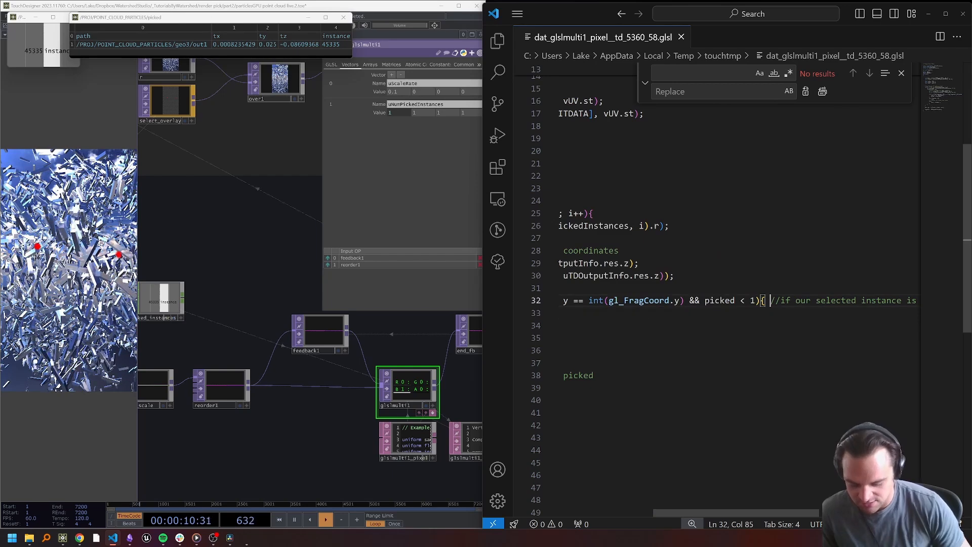
pyautogui.press('Return')
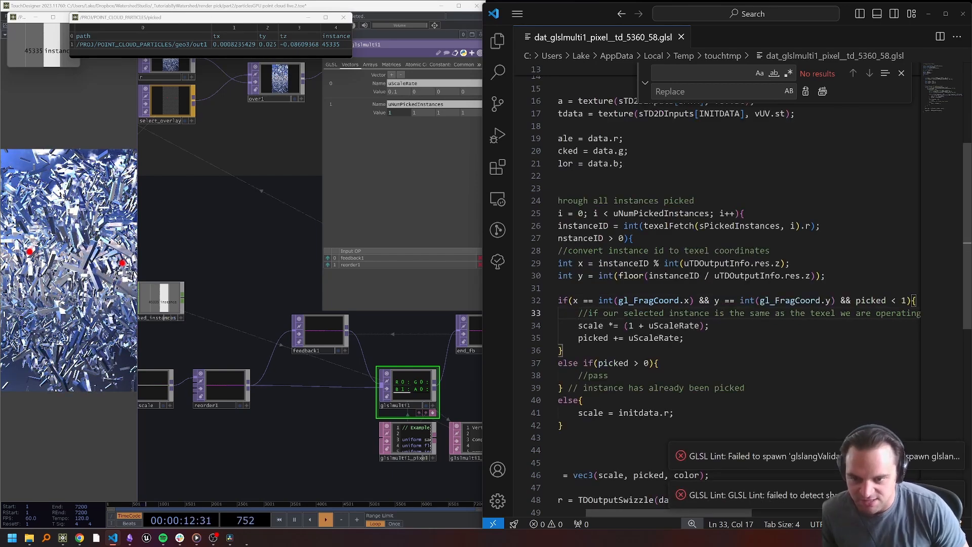
pyautogui.moveTo(911, 301); pyautogui.dragTo(836, 301)
pyautogui.click(836, 300)
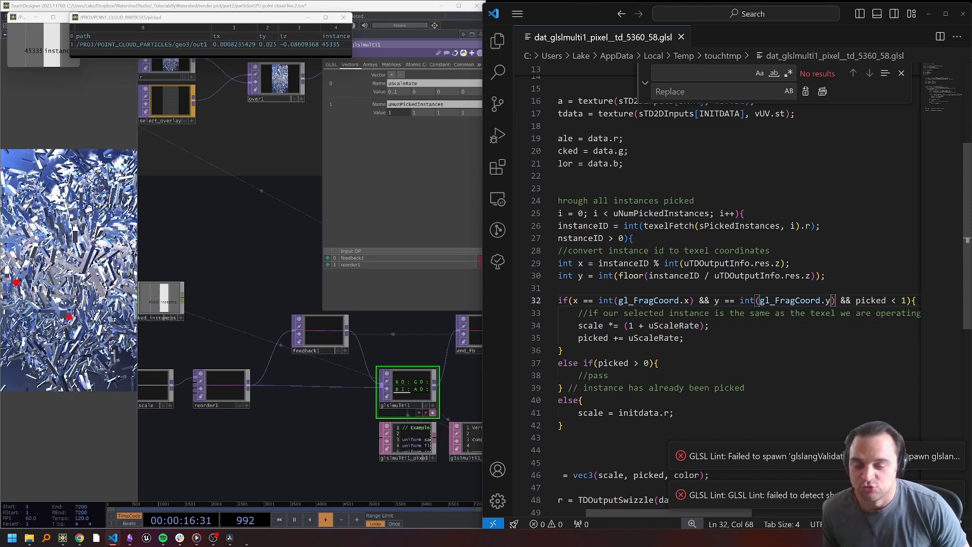
# Examine how the if, else if and else branches of the shader use picked and assign scale
pyautogui.doubleClick(878, 301)
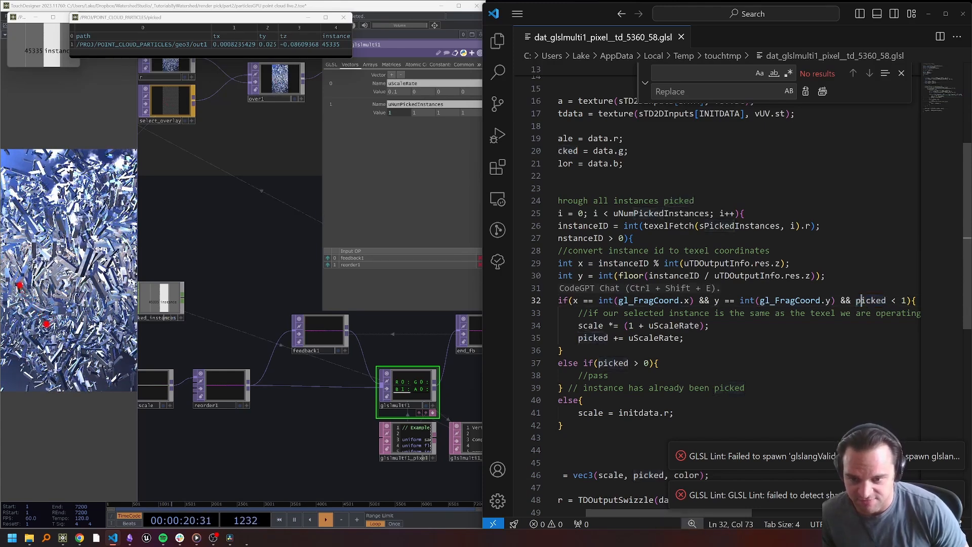
pyautogui.click(574, 301)
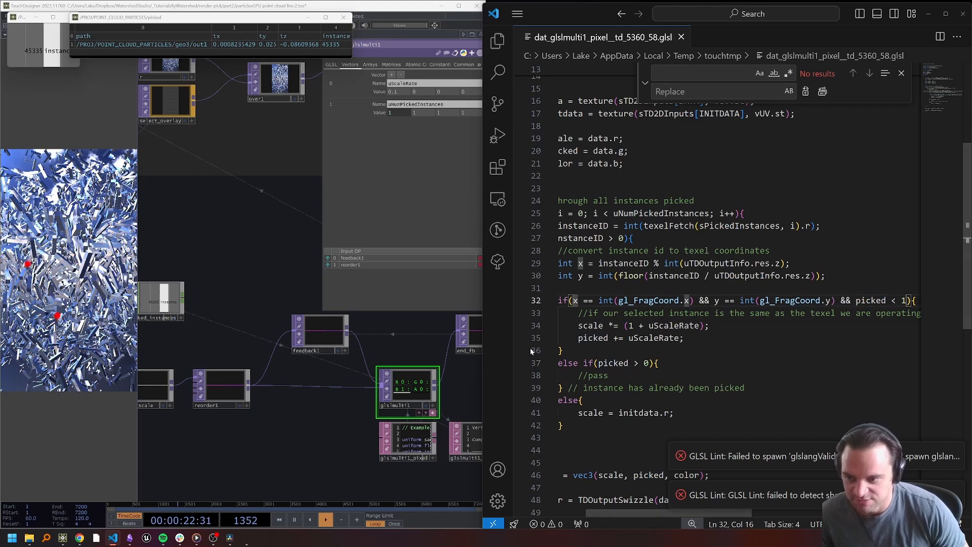
pyautogui.click(663, 363)
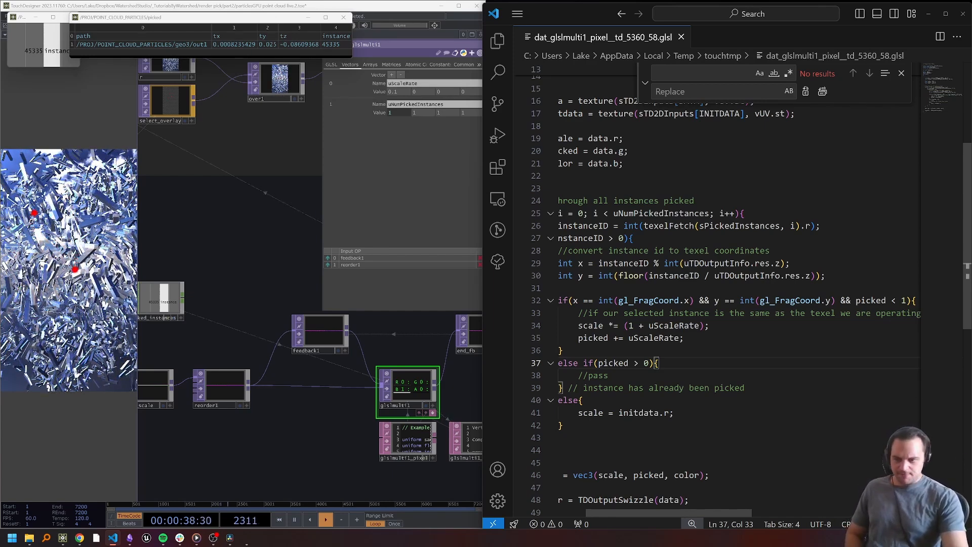
pyautogui.click(579, 413)
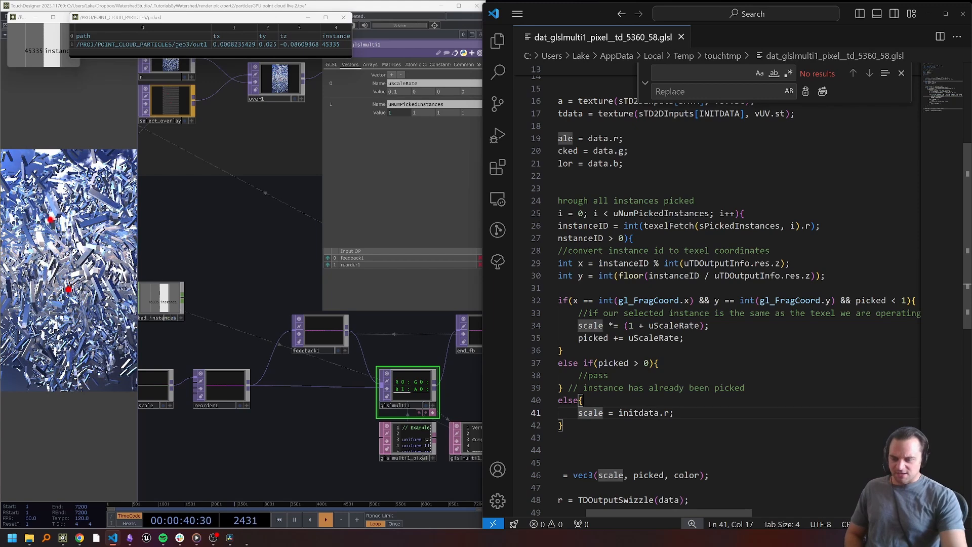
pyautogui.moveTo(574, 301); pyautogui.dragTo(911, 302)
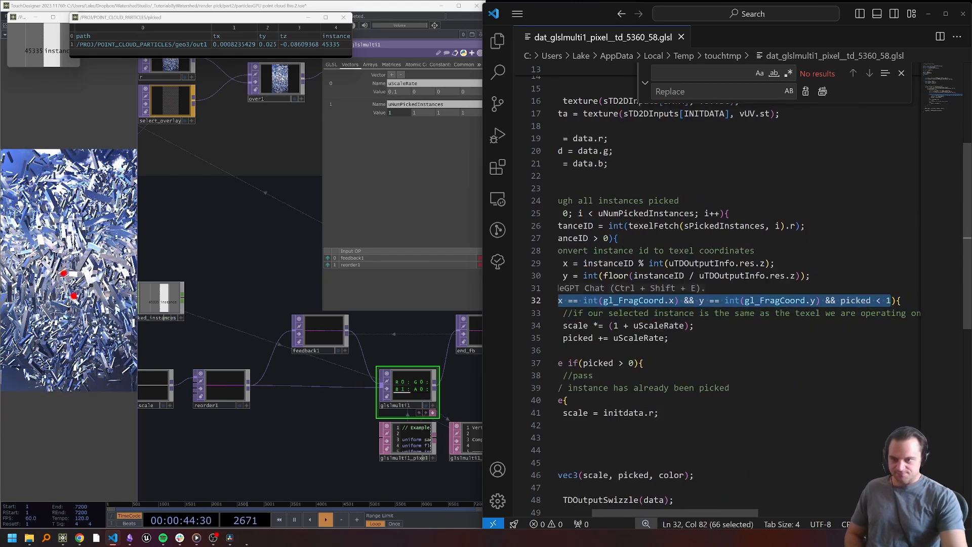
pyautogui.click(558, 351)
pyautogui.moveTo(682, 337); pyautogui.dragTo(559, 325)
pyautogui.click(676, 313)
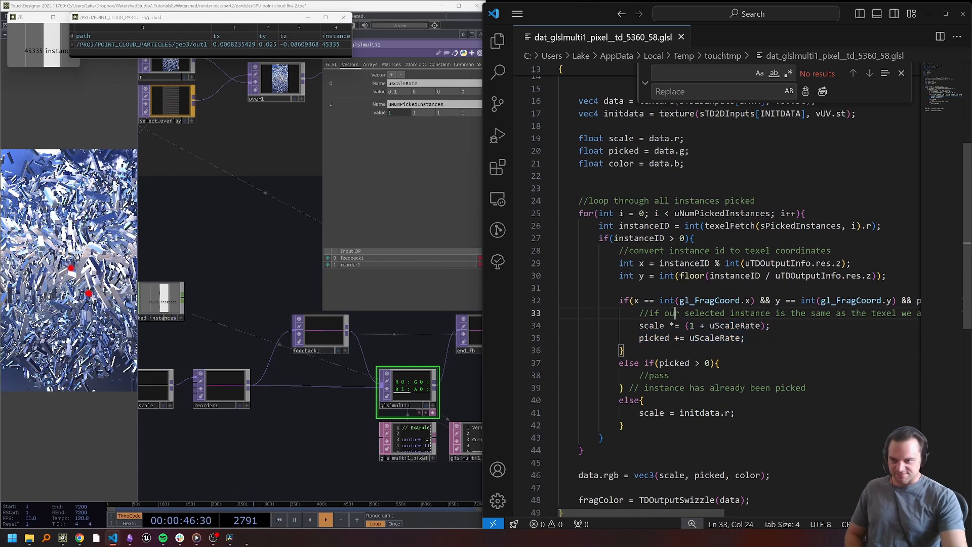
pyautogui.moveTo(711, 363); pyautogui.dragTo(660, 363)
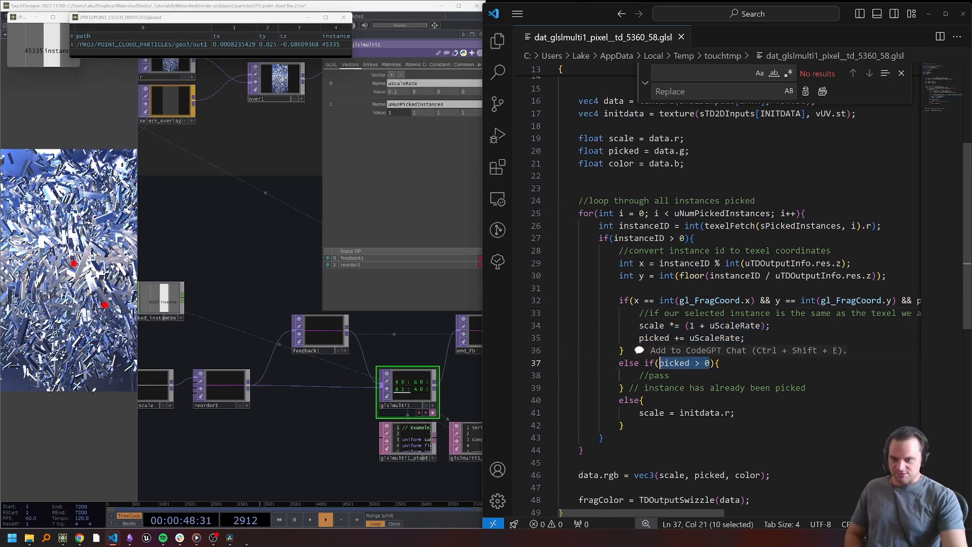
pyautogui.click(660, 363)
pyautogui.click(639, 413)
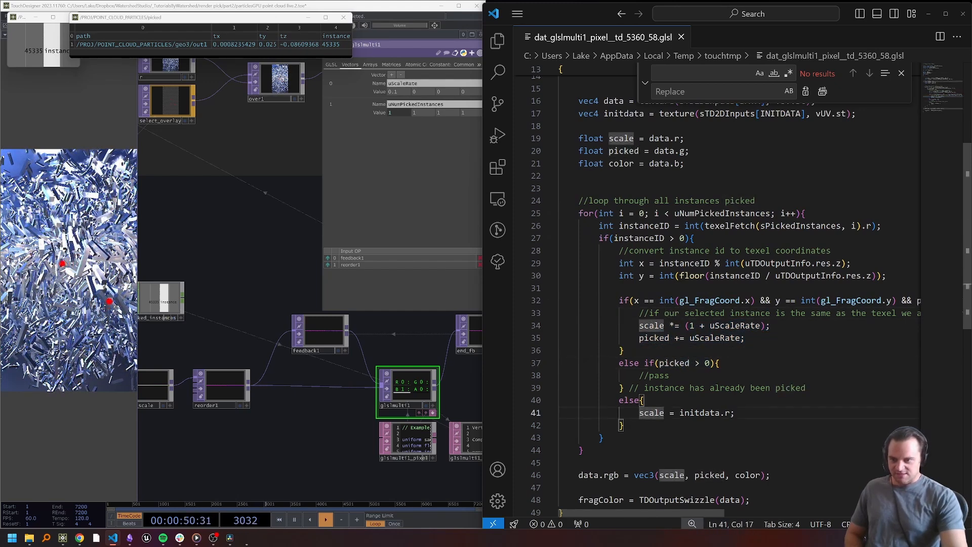
# Add the line "color = 0;" below "picked += uScaleRate;" in the shader's picked-instance block
pyautogui.click(735, 413)
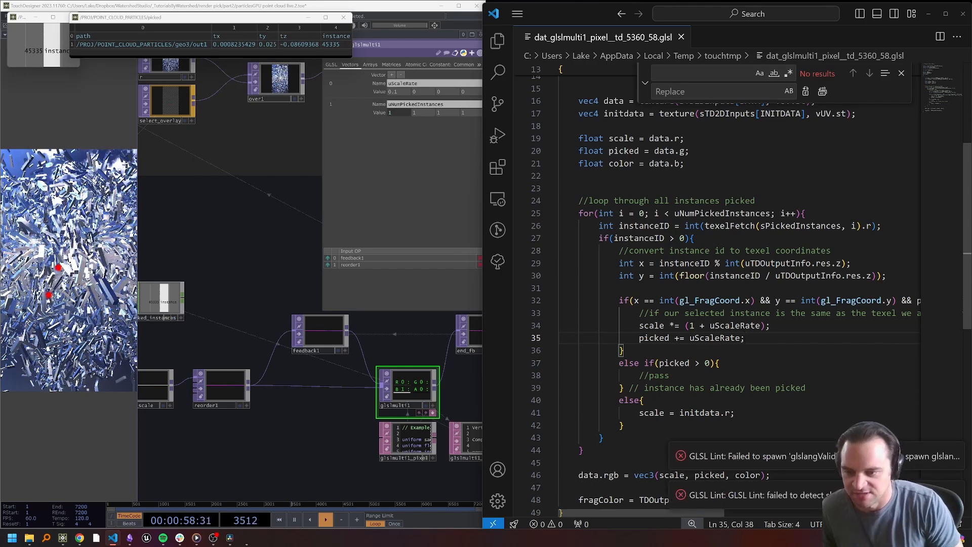
pyautogui.press('Return')
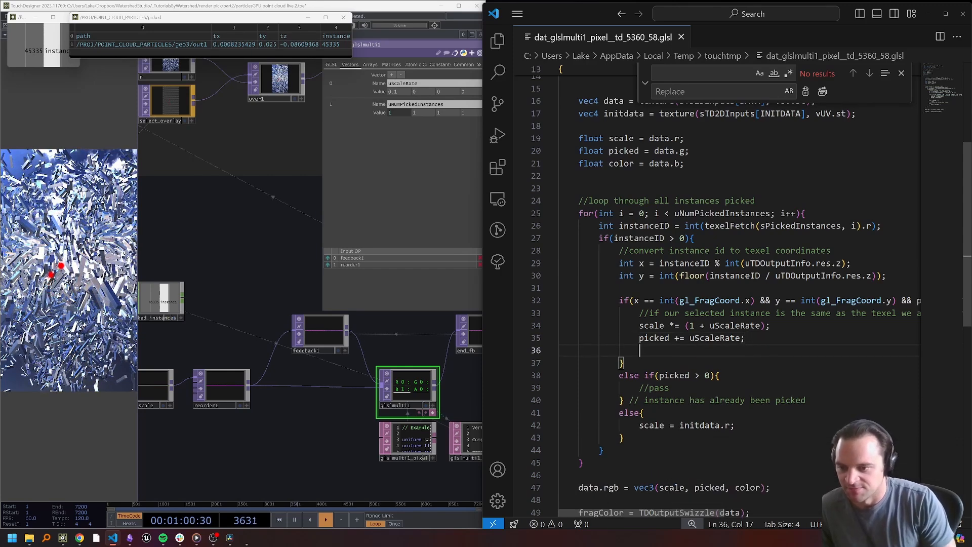
pyautogui.write('colo')
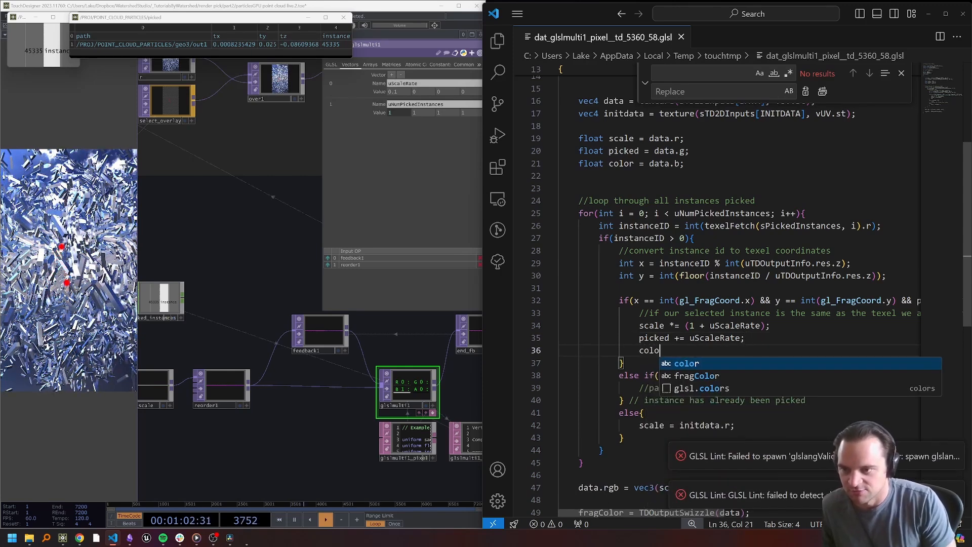
pyautogui.write('r = 0;')
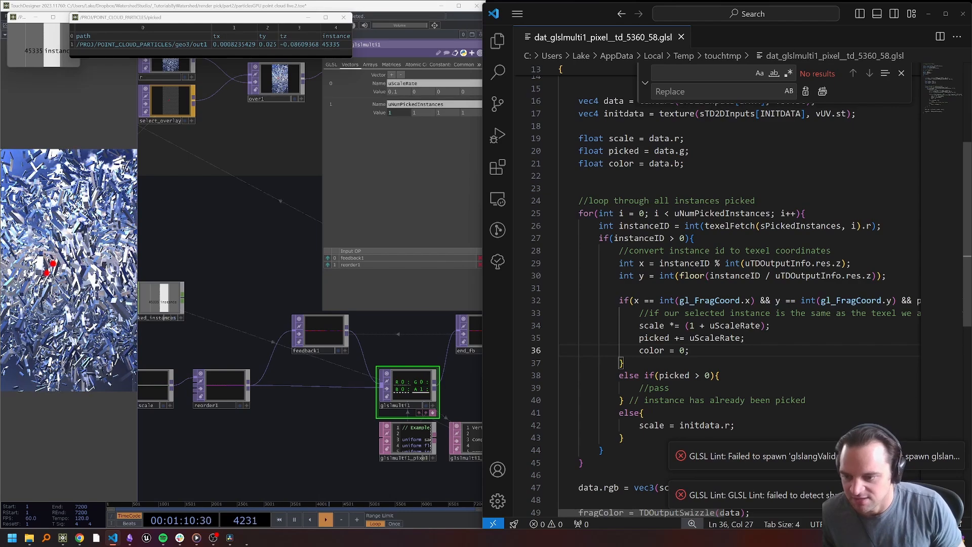
# Assign picked_data as the Color OP in geo3's instancing settings and restart the timeline
pyautogui.moveTo(447, 362); pyautogui.dragTo(292, 400)
pyautogui.scroll(-3, 292, 400)
pyautogui.moveTo(330, 351); pyautogui.dragTo(446, 410)
pyautogui.scroll(-2, 384, 370)
pyautogui.moveTo(233, 324); pyautogui.dragTo(324, 365)
pyautogui.scroll(2, 304, 354)
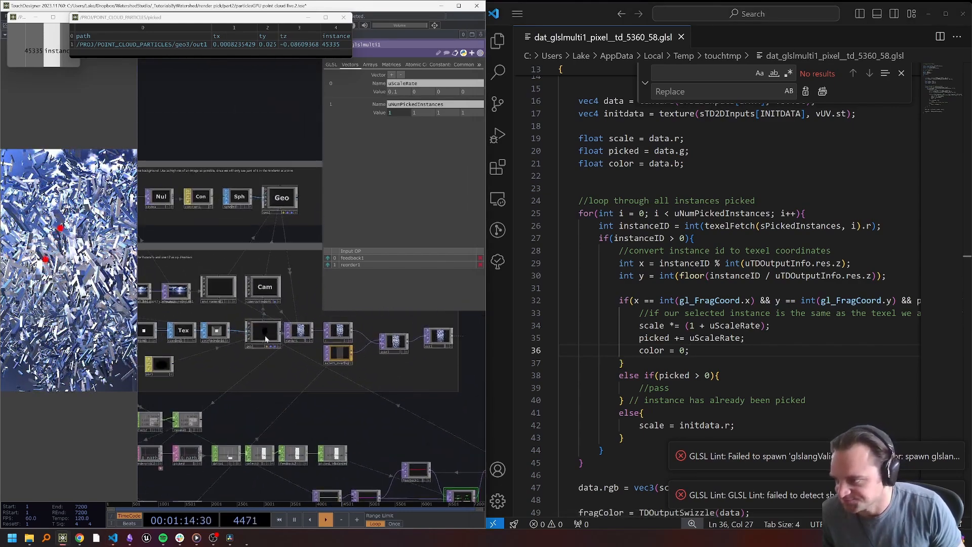
pyautogui.click(263, 331)
pyautogui.click(380, 64)
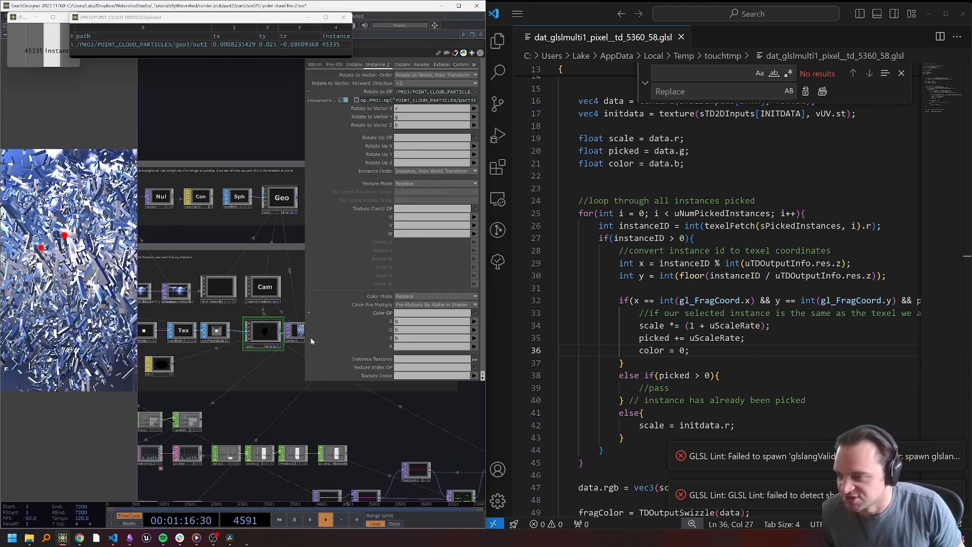
pyautogui.moveTo(386, 411); pyautogui.dragTo(168, 359)
pyautogui.moveTo(339, 434); pyautogui.dragTo(433, 313)
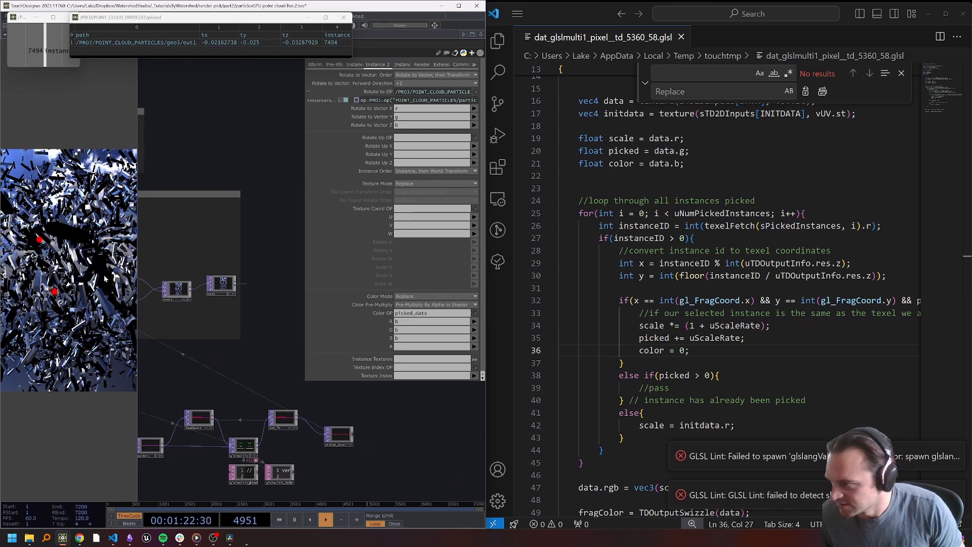
pyautogui.hotkey('ctrl', 'Up')
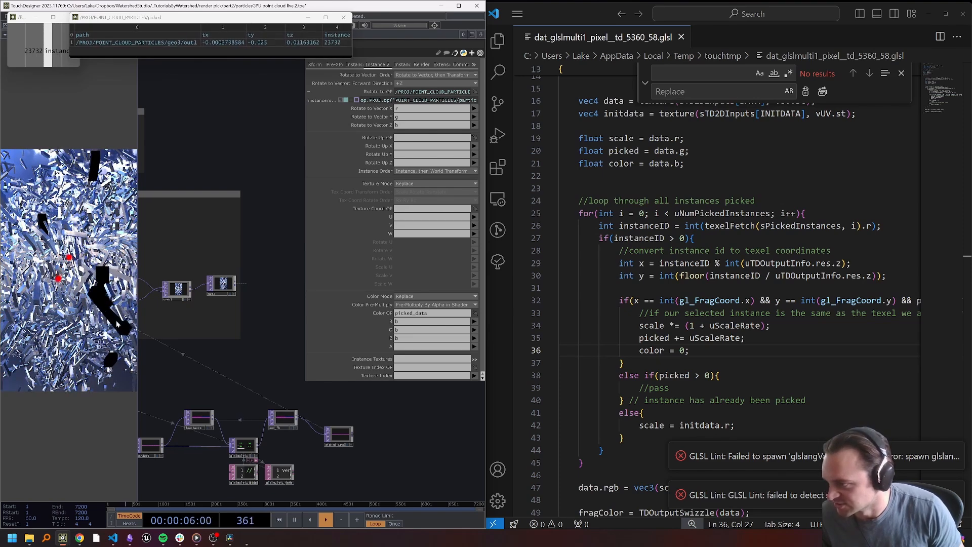
# Set the color value of picked instances on line 36 of the shader to .50
pyautogui.scroll(-5, 358, 372)
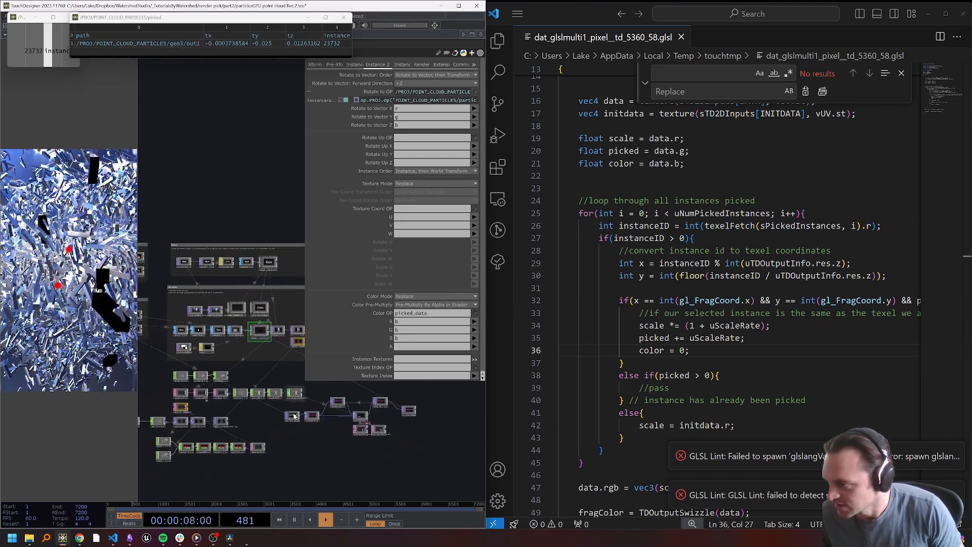
pyautogui.click(680, 350)
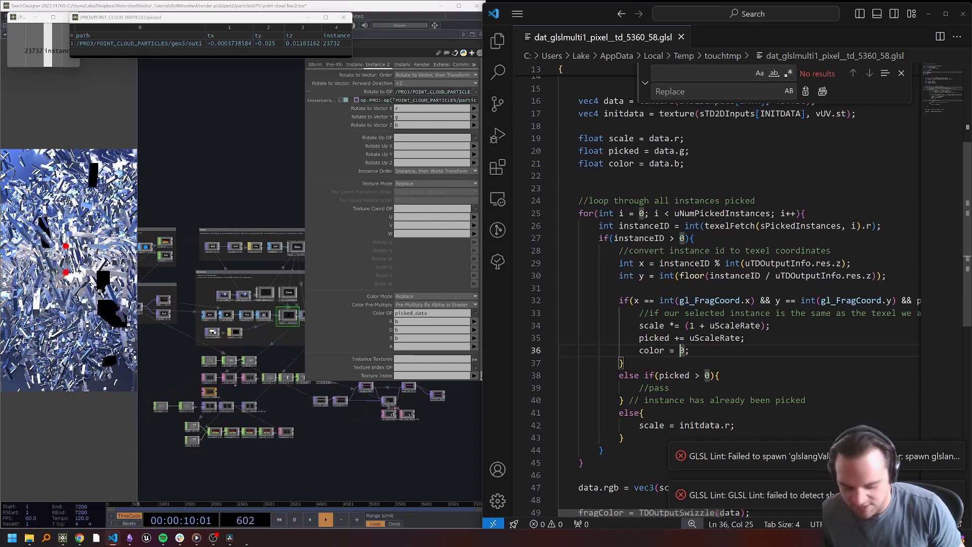
pyautogui.write('.5')
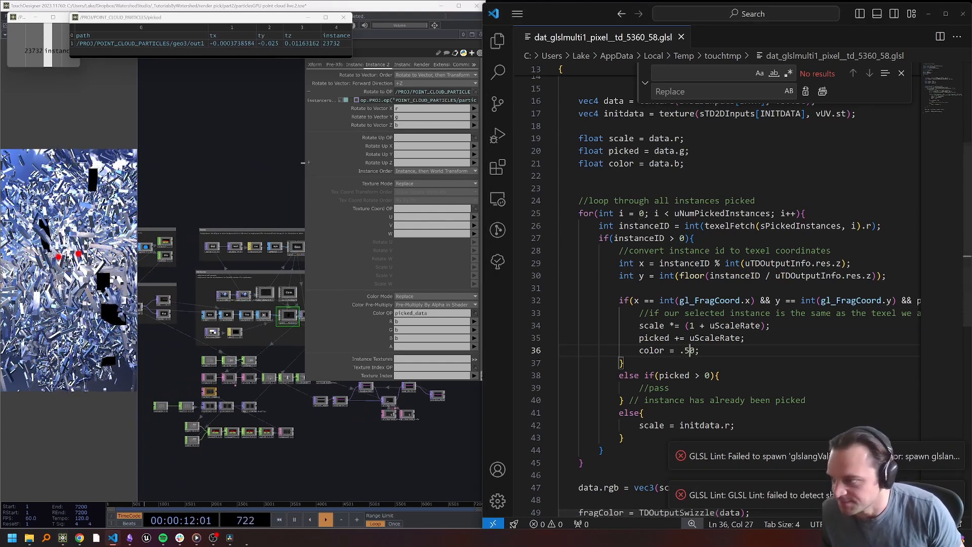
pyautogui.click(90, 302)
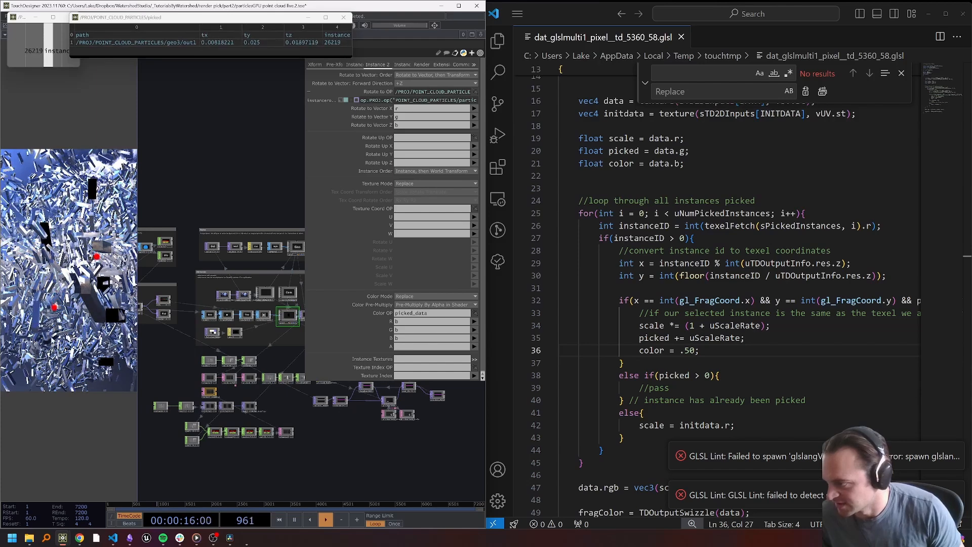
# Set the picked instances' color on line 36 to .250 and save the shader
pyautogui.click(685, 350)
pyautogui.write('2')
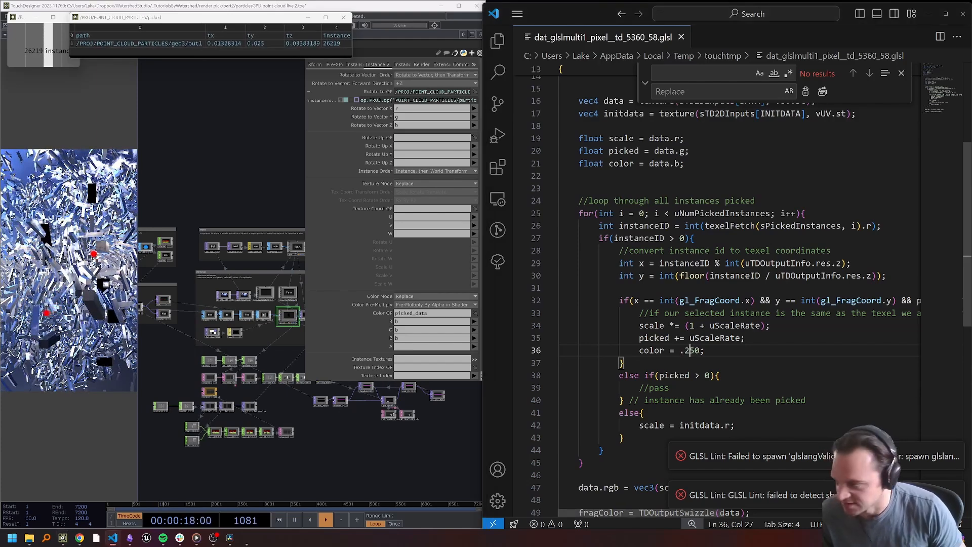
pyautogui.hotkey('ctrl', 's')
pyautogui.click(90, 303)
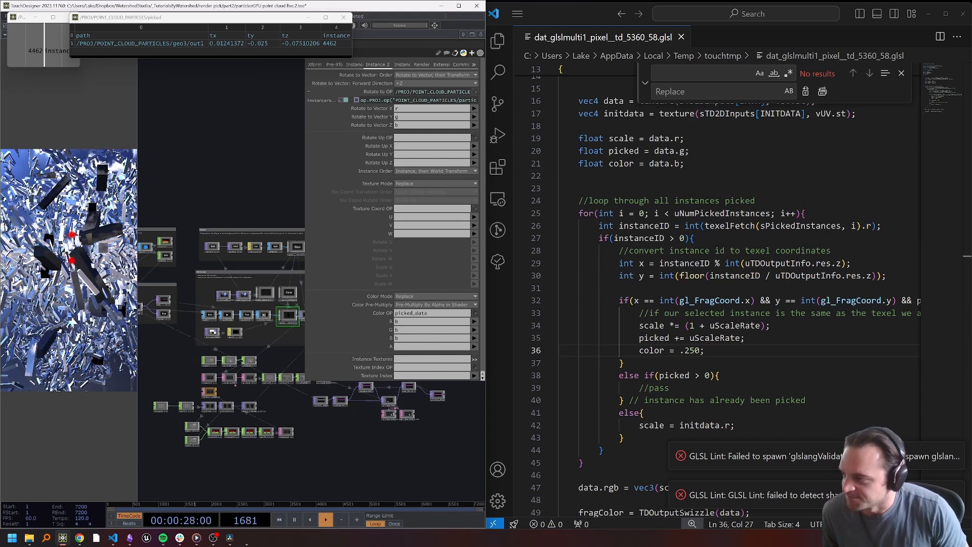
# Connect the orange-outlined DAT to the adjacent render pick DAT's input and restart the timeline
pyautogui.click(705, 375)
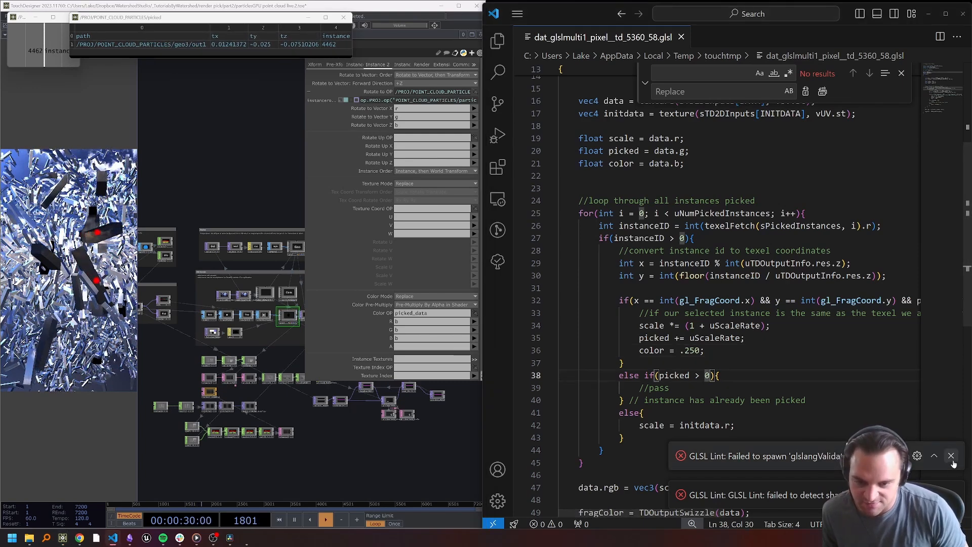
pyautogui.scroll(-1, 955, 487)
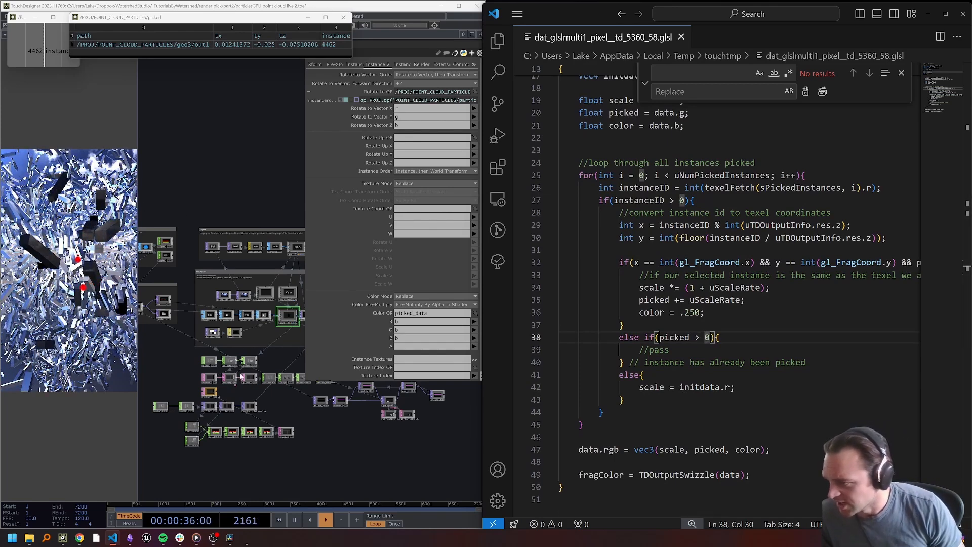
pyautogui.scroll(3, 222, 403)
pyautogui.click(205, 404)
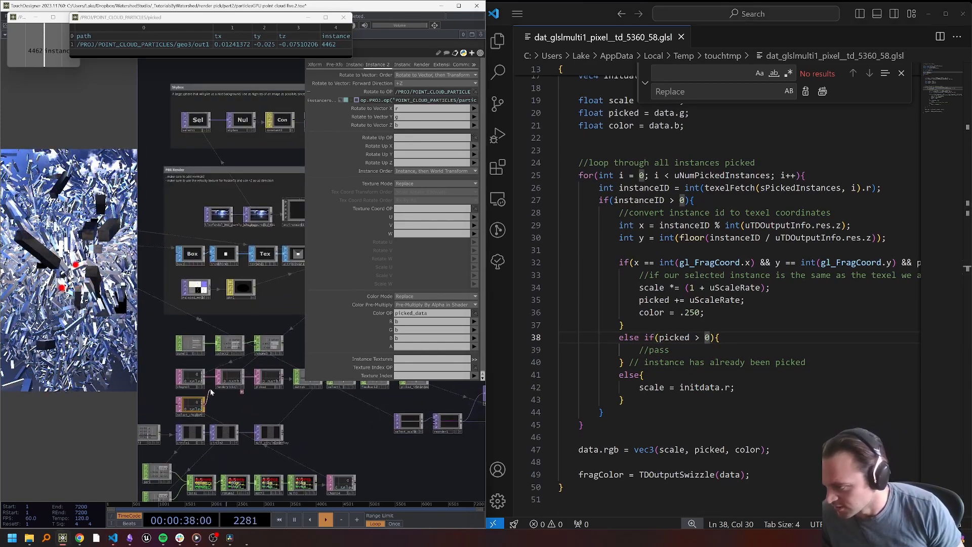
pyautogui.click(216, 383)
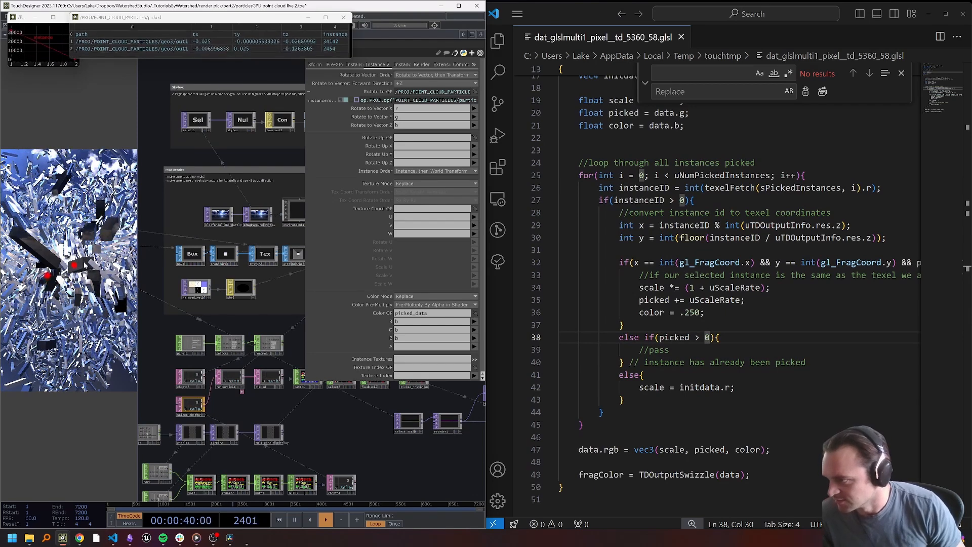
pyautogui.hotkey('ctrl', 'Up')
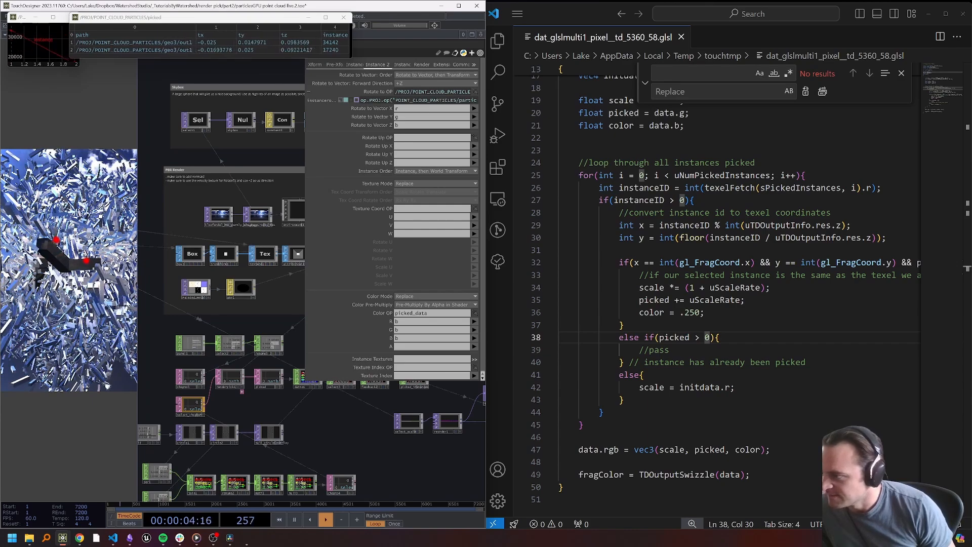
# Maximize the TouchDesigner window and close the floating viewer of the picked table
pyautogui.click(459, 5)
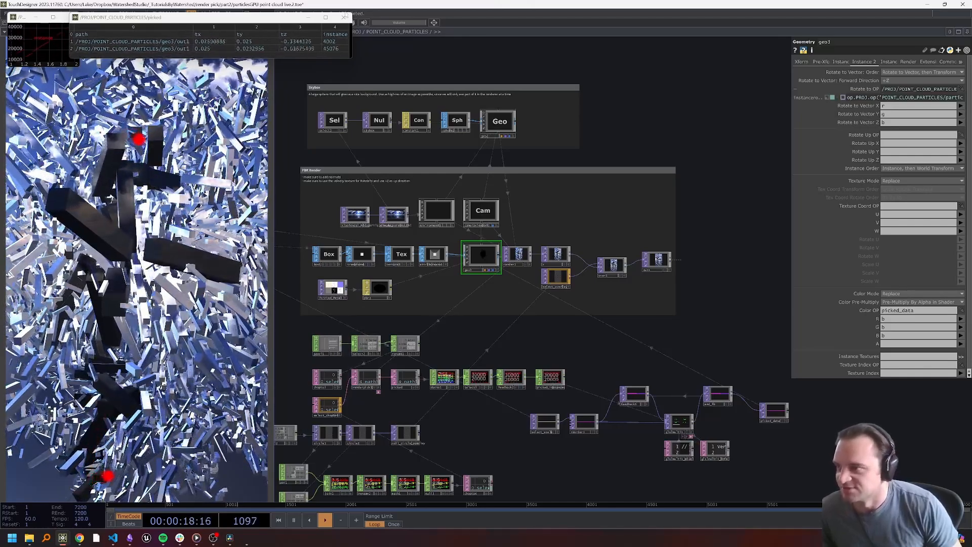
pyautogui.click(343, 17)
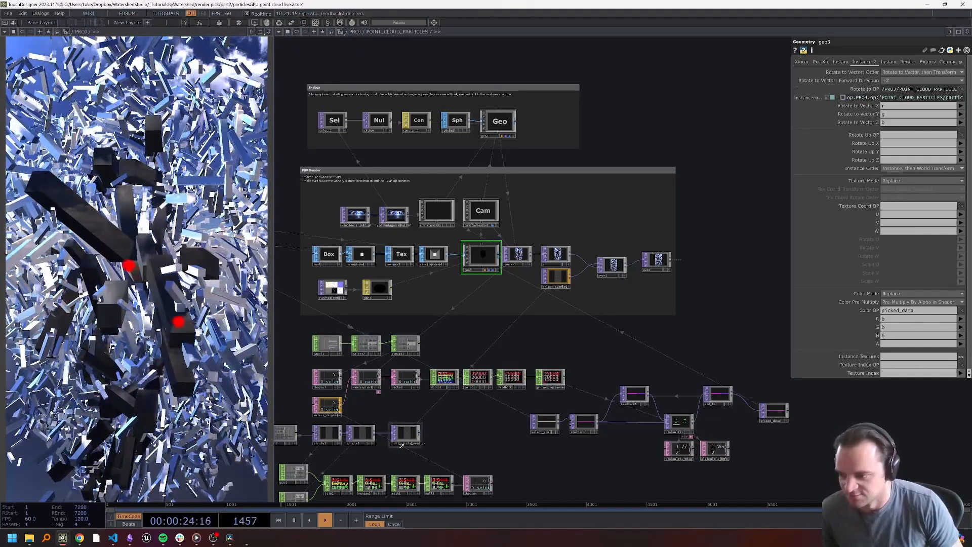
# Frame the GLSL feedback network with an annotation titled "Feedback loop to store picked instances"
pyautogui.moveTo(465, 437); pyautogui.dragTo(502, 417)
pyautogui.scroll(-3, 510, 424)
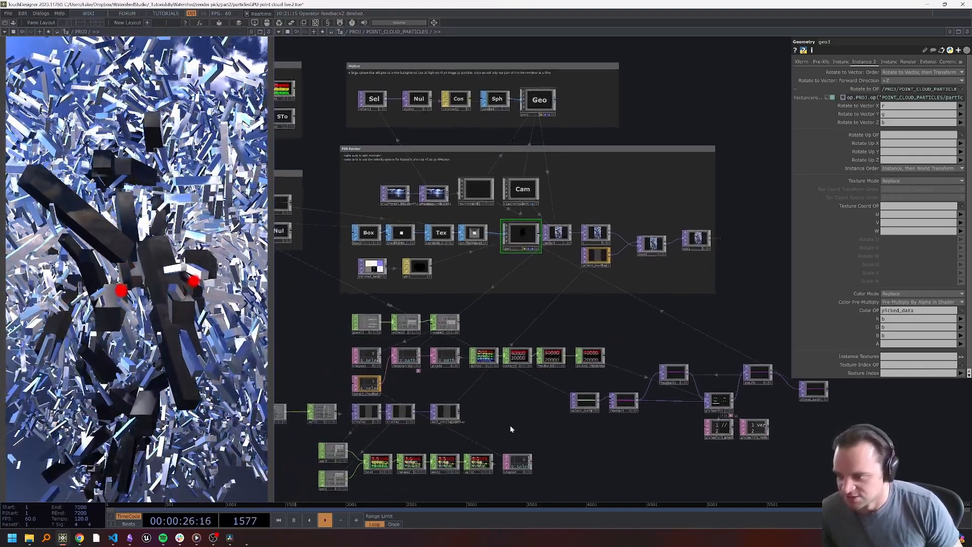
pyautogui.moveTo(758, 434)
pyautogui.mouseDown()
pyautogui.moveTo(589, 374)
pyautogui.moveTo(553, 376)
pyautogui.moveTo(621, 419)
pyautogui.moveTo(690, 394)
pyautogui.moveTo(814, 382)
pyautogui.mouseUp()
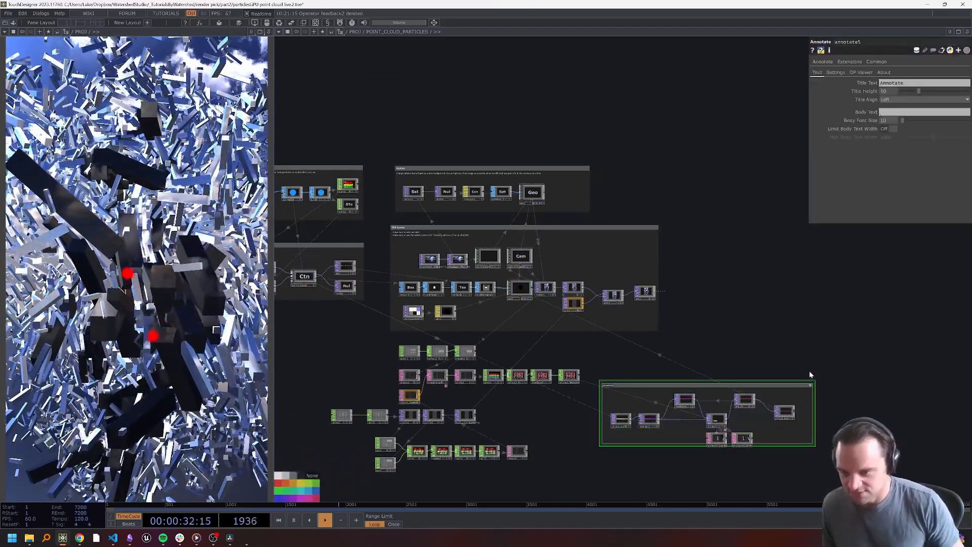
pyautogui.write('F')
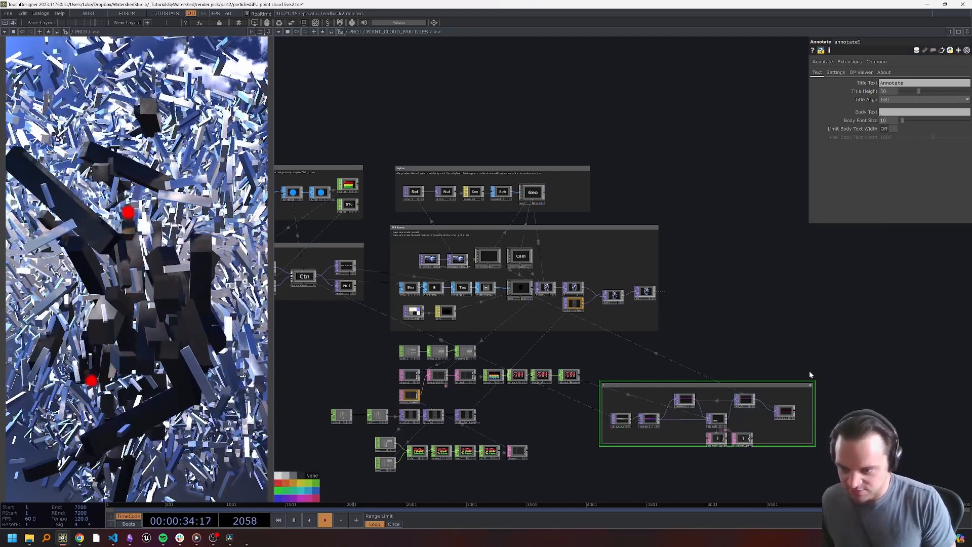
pyautogui.write('eedback loop to')
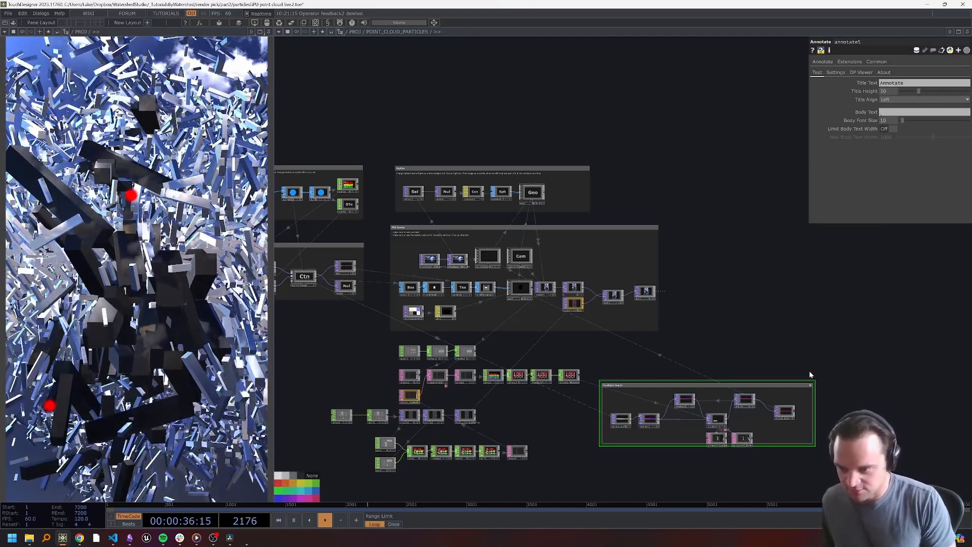
pyautogui.write(' store')
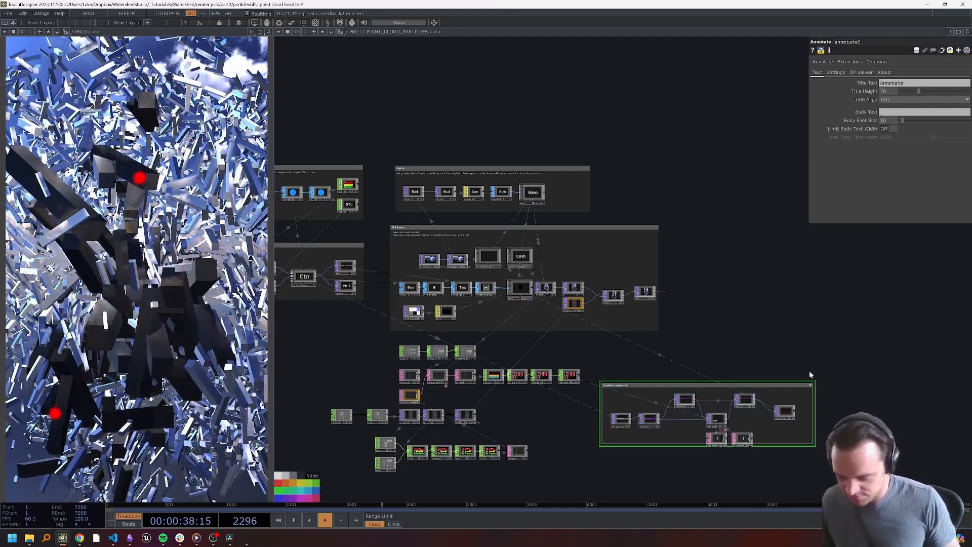
pyautogui.write(' picked po')
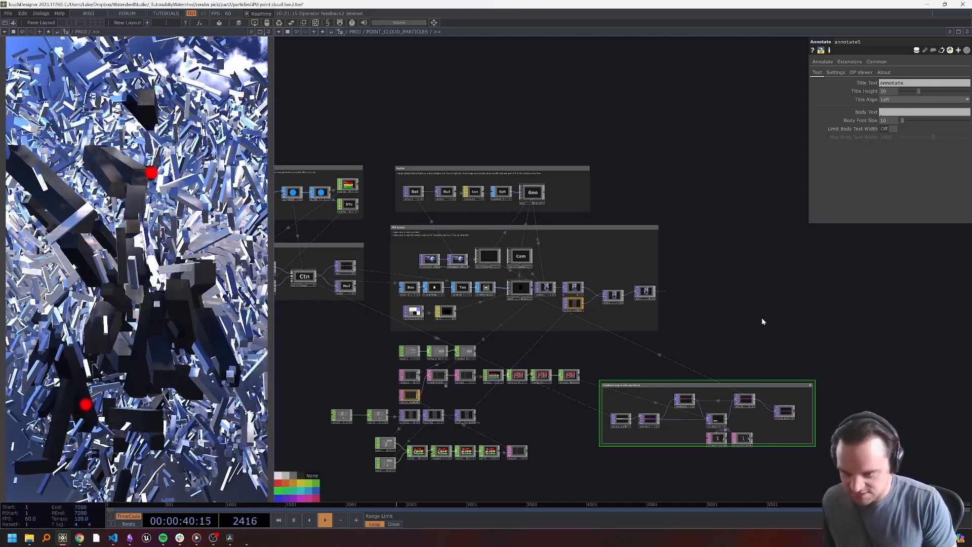
pyautogui.press('BackSpace')
pyautogui.press('BackSpace')
pyautogui.write('instances')
pyautogui.press('Return')
# Frame the render pick operators below the PBR render group with an annotation titled "Render picking setup"
pyautogui.moveTo(706, 384); pyautogui.dragTo(739, 360)
pyautogui.moveTo(550, 440); pyautogui.dragTo(627, 419)
pyautogui.moveTo(674, 466)
pyautogui.mouseDown(button='right')
pyautogui.moveTo(463, 368)
pyautogui.moveTo(400, 318)
pyautogui.mouseUp(button='right')
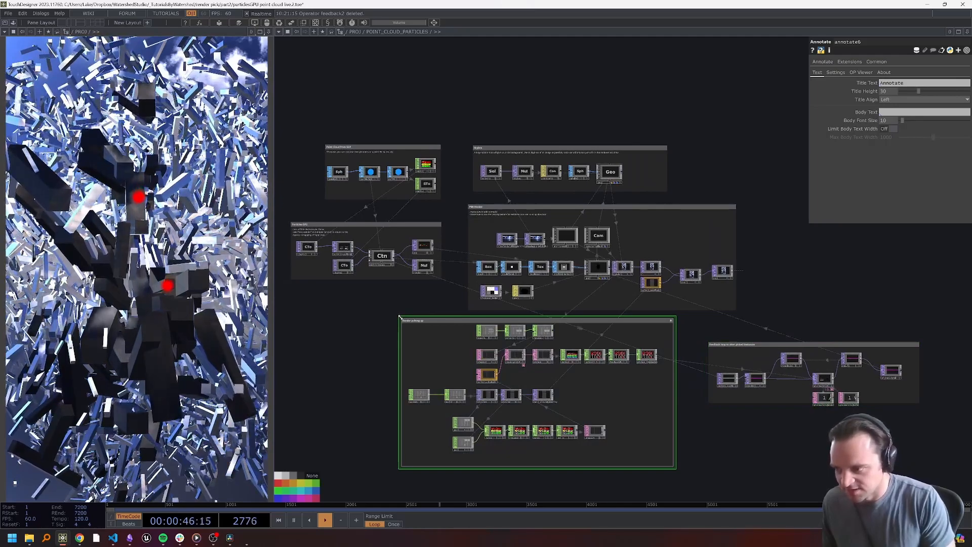
pyautogui.press('BackSpace')
pyautogui.press('BackSpace')
pyautogui.press('BackSpace')
pyautogui.press('BackSpace')
pyautogui.press('BackSpace')
pyautogui.press('BackSpace')
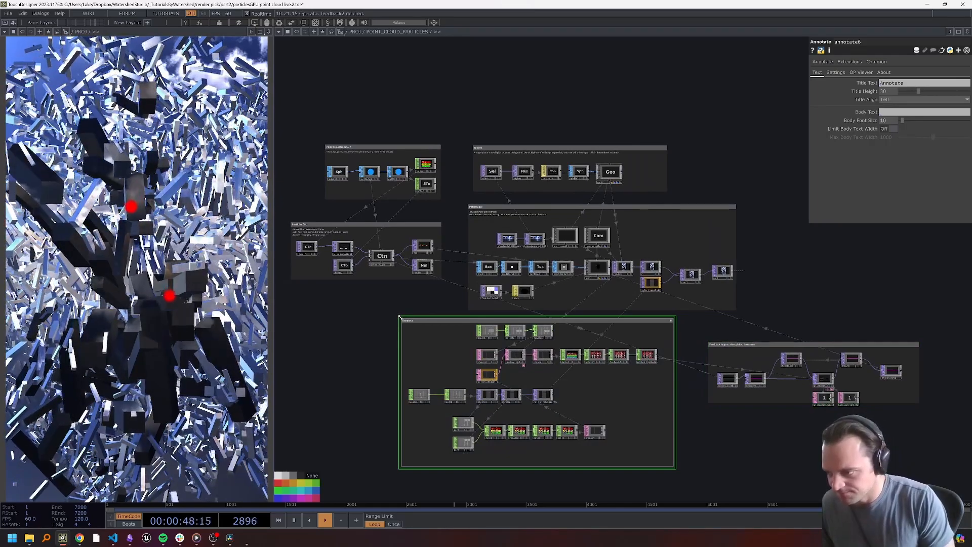
pyautogui.write('system')
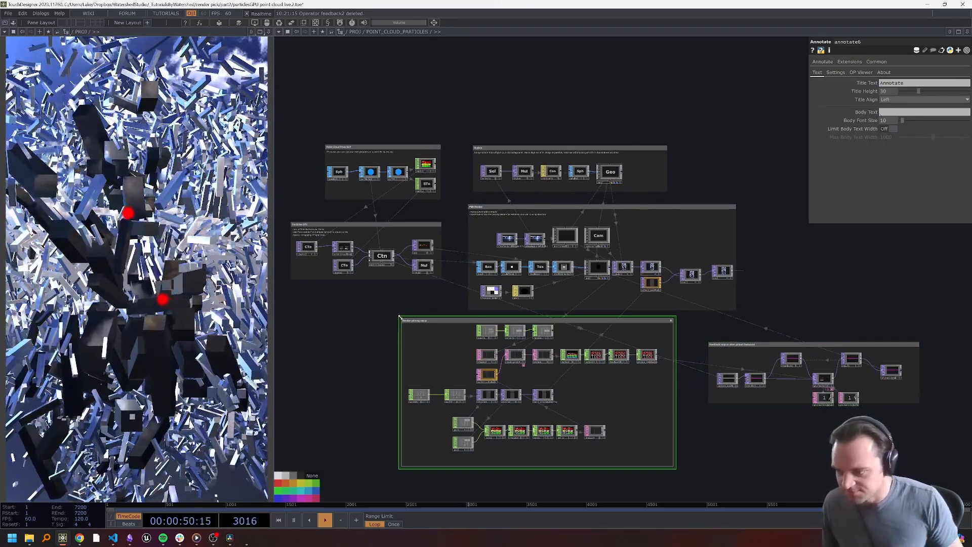
pyautogui.scroll(5, 405, 346)
pyautogui.scroll(-6, 628, 416)
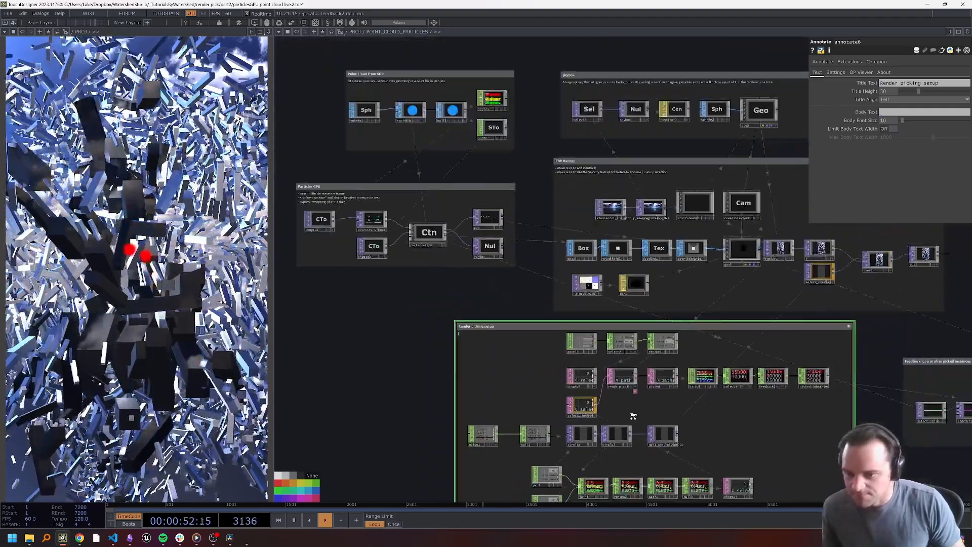
pyautogui.moveTo(878, 312); pyautogui.dragTo(593, 289)
pyautogui.moveTo(736, 254); pyautogui.dragTo(770, 245)
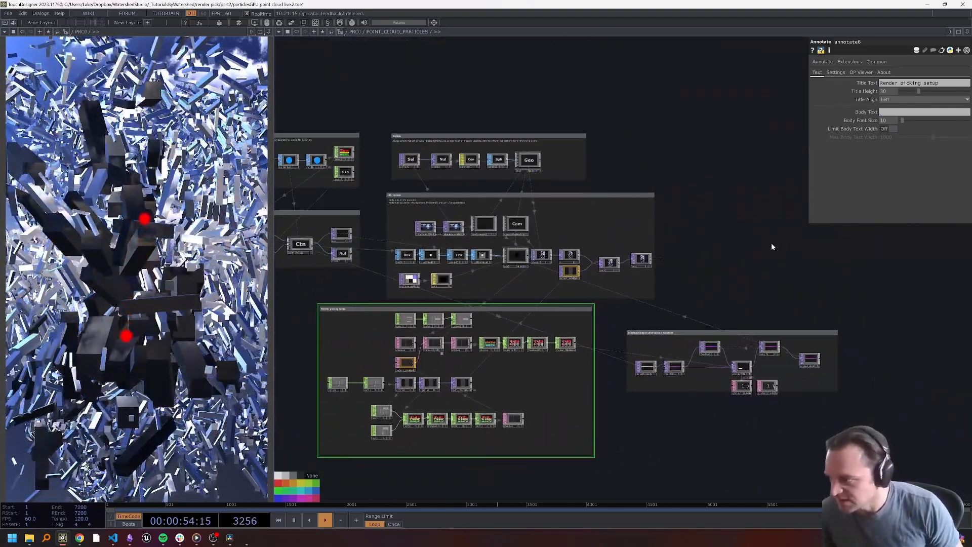
# Switch to Visual Studio Code, add "scale /= (1 + uScaleRate/2);" inside the else if(picked > 0) block, and restart the timeline in TouchDesigner
pyautogui.click(113, 538)
pyautogui.press('Down')
pyautogui.press('Down')
pyautogui.press('Down')
pyautogui.press('Down')
pyautogui.press('Down')
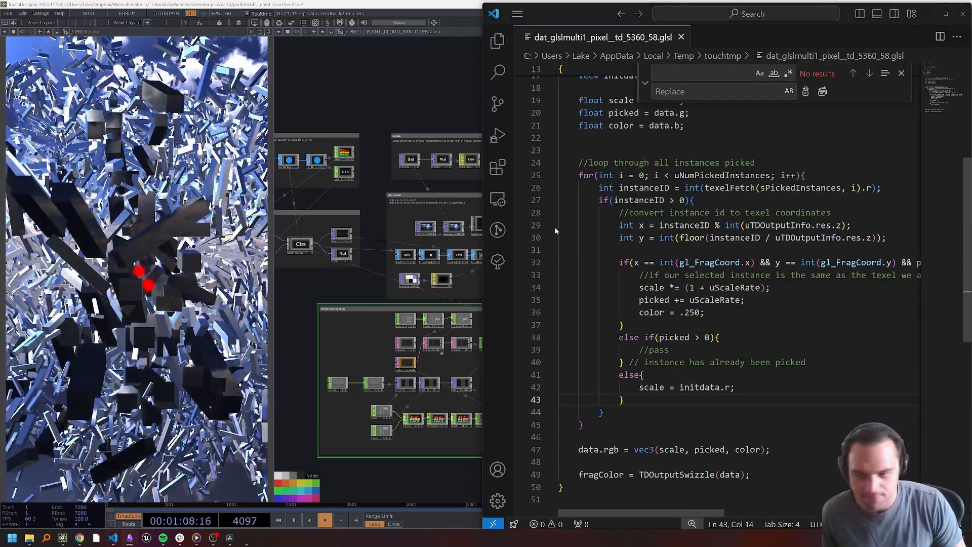
pyautogui.click(625, 325)
pyautogui.click(676, 350)
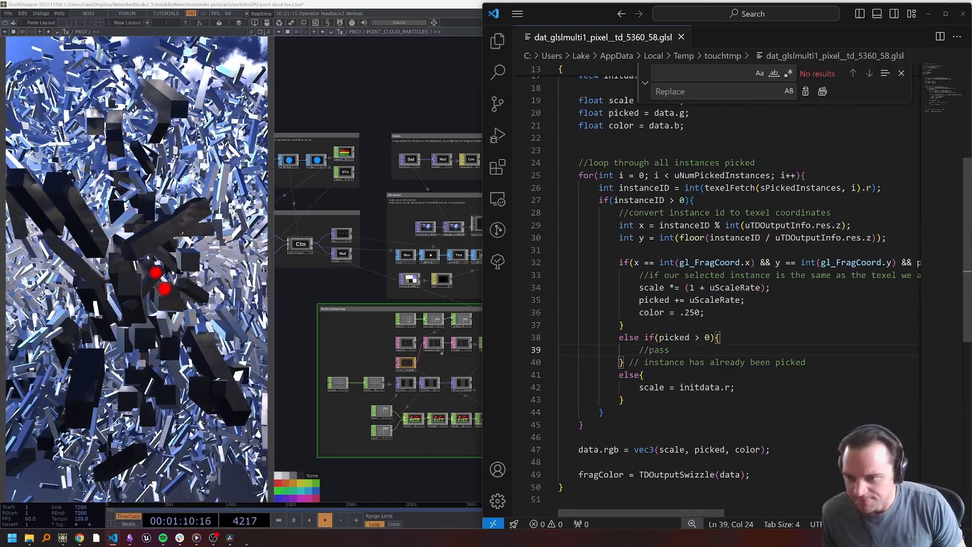
pyautogui.press('Return')
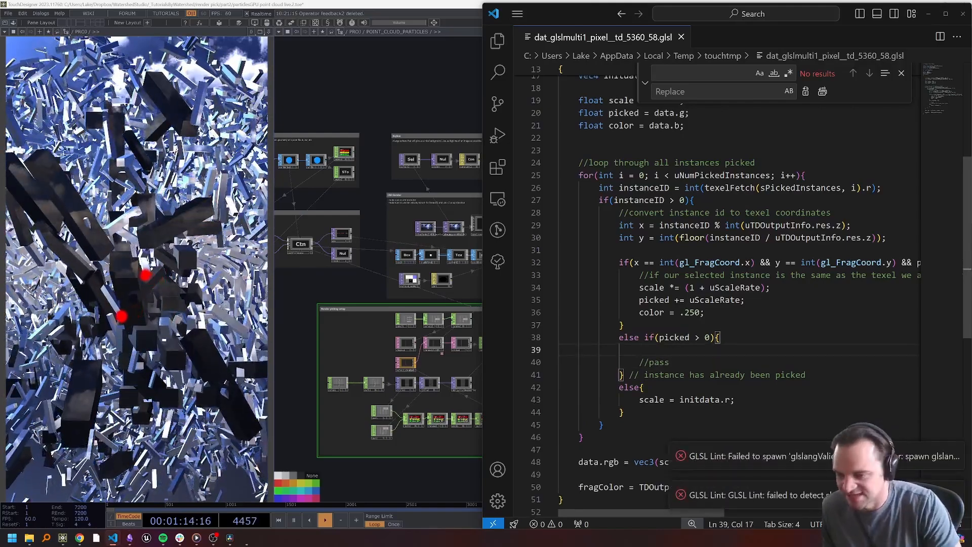
pyautogui.write('sclae ')
pyautogui.write('ale =')
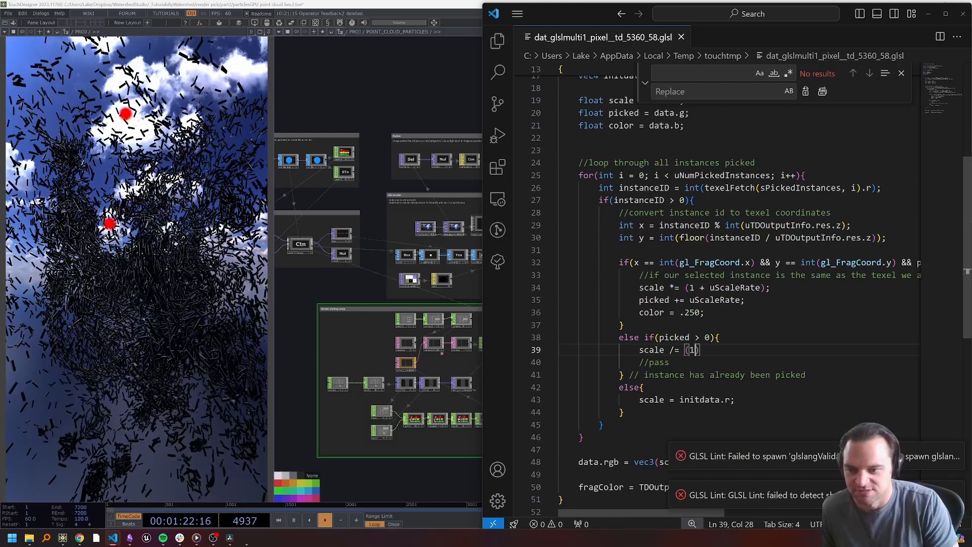
pyautogui.write('(1 + uSc')
pyautogui.press('Tab')
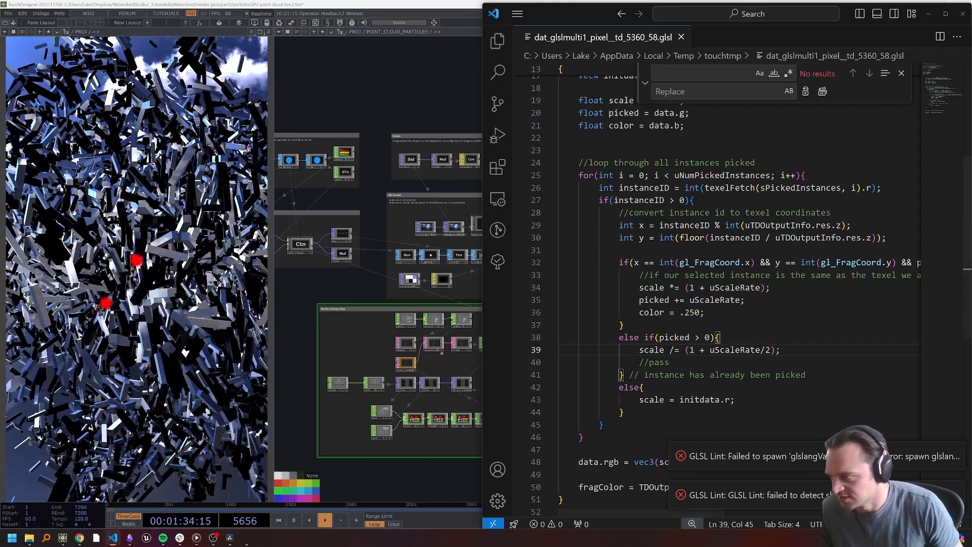
pyautogui.click(36, 216)
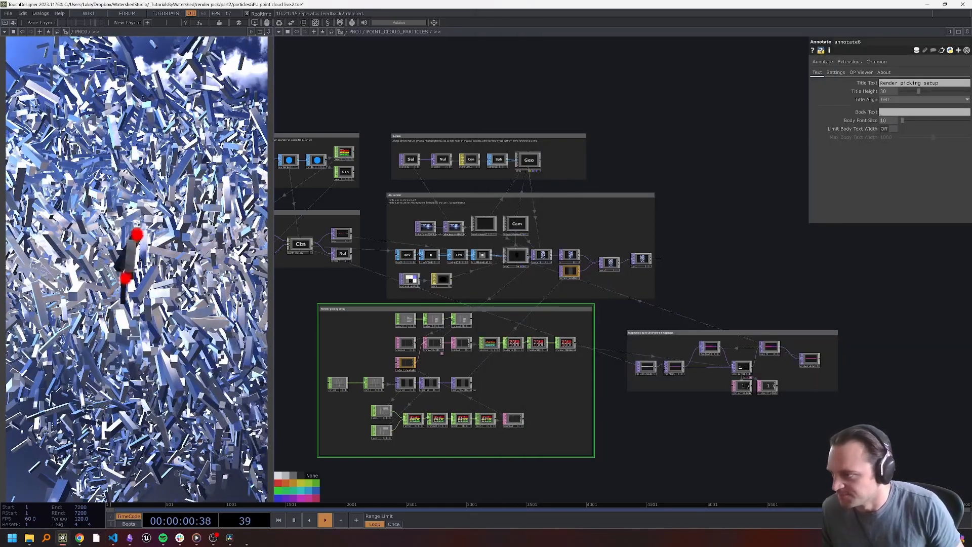
# In the Visual Studio Code shader, add "scale = max(scale, initdata.r);" on line 40, below the scale division
pyautogui.hotkey('alt', 'Tab')
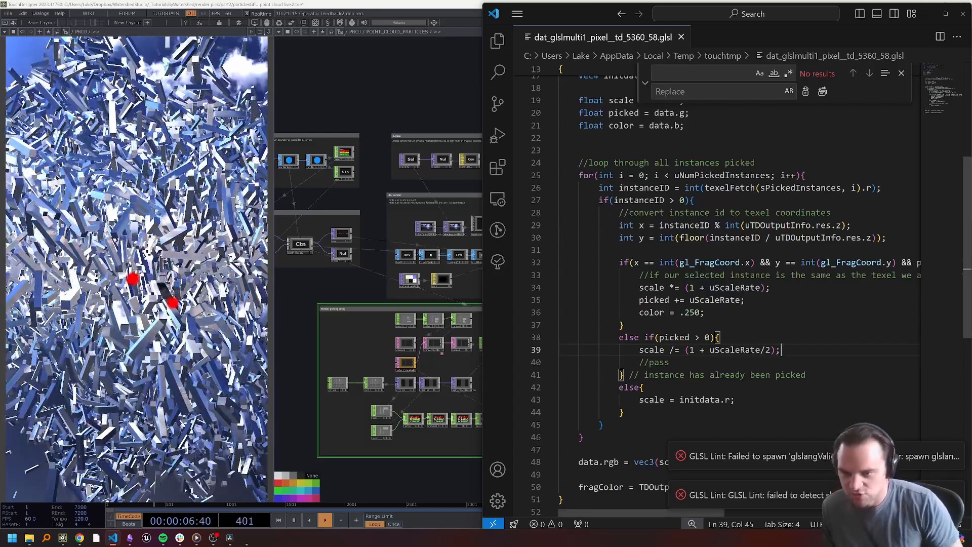
pyautogui.press('Return')
pyautogui.write('scale = max(')
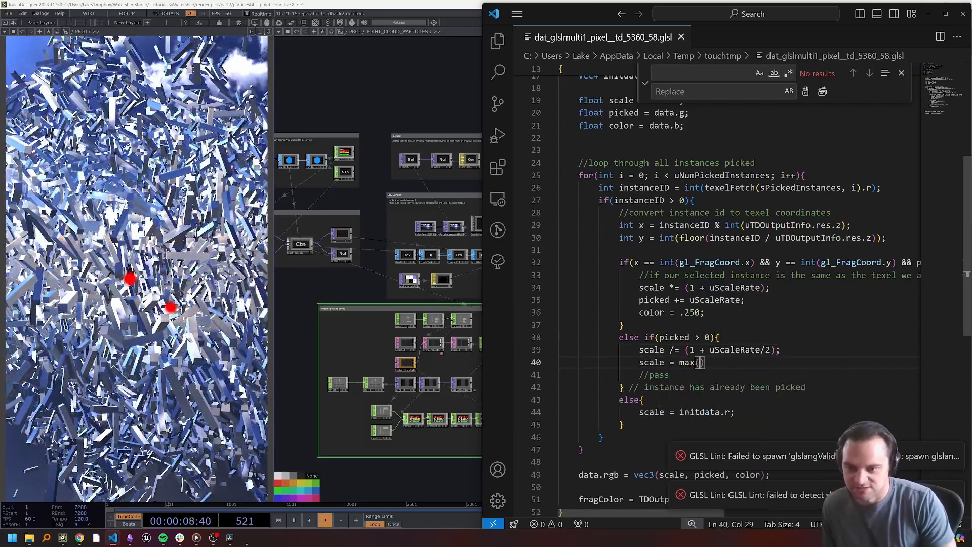
pyautogui.write('scale, initdata')
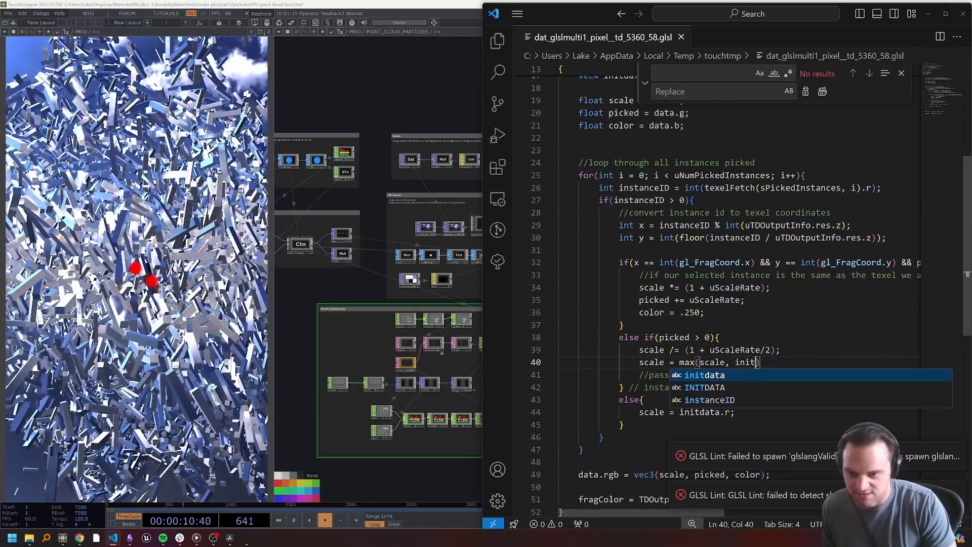
pyautogui.write('.r);')
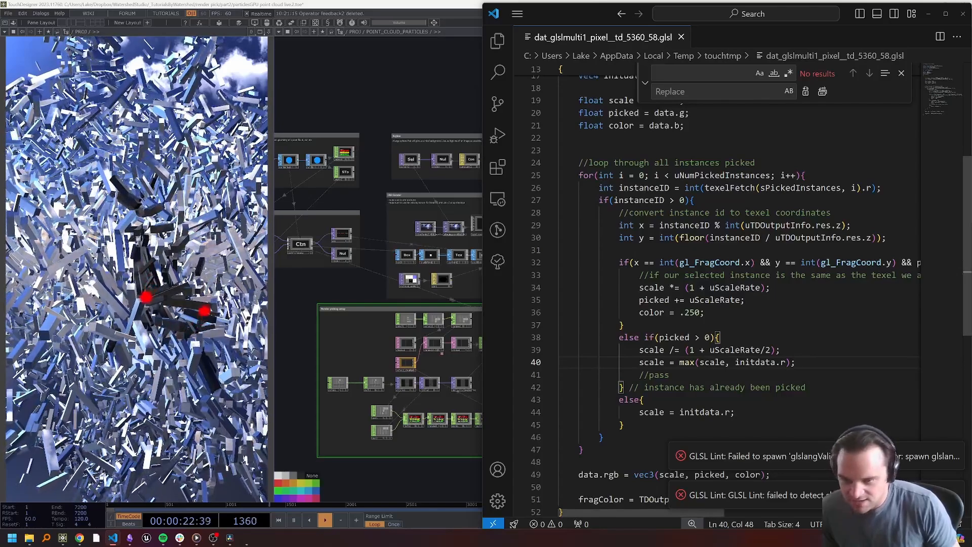
# Set the uScaleRate divisor on line 39 to 10, save the shader, and check the result in TouchDesigner
pyautogui.doubleClick(768, 349)
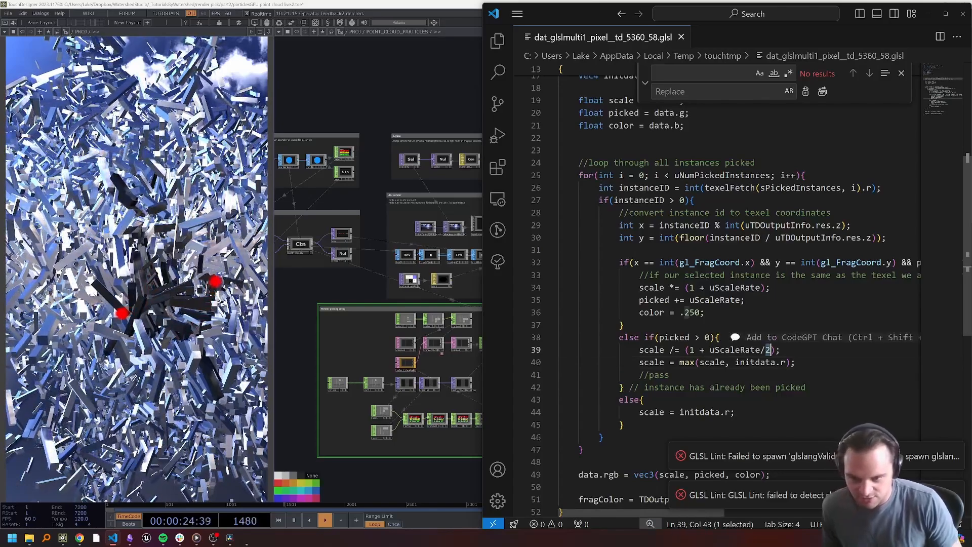
pyautogui.write('10')
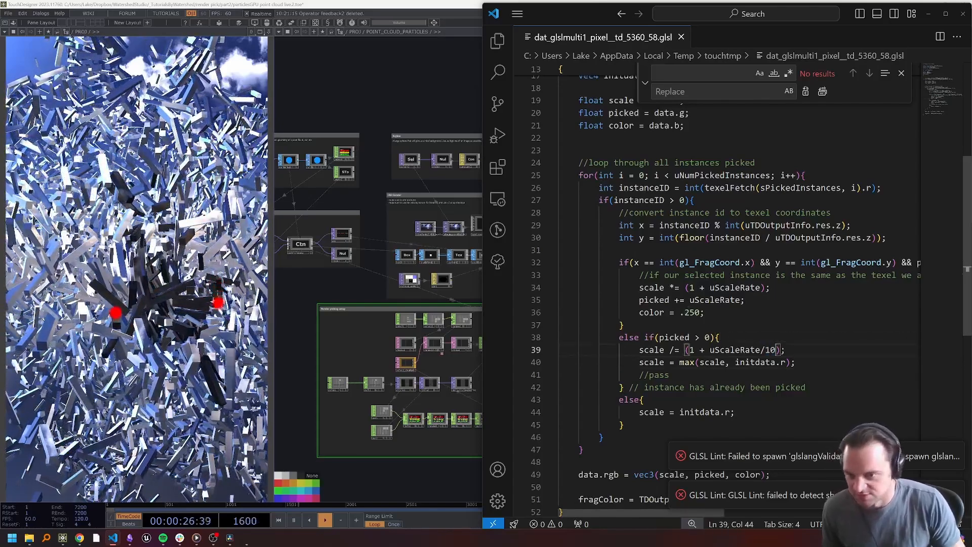
pyautogui.hotkey('ctrl', 's')
pyautogui.hotkey('alt', 'Tab')
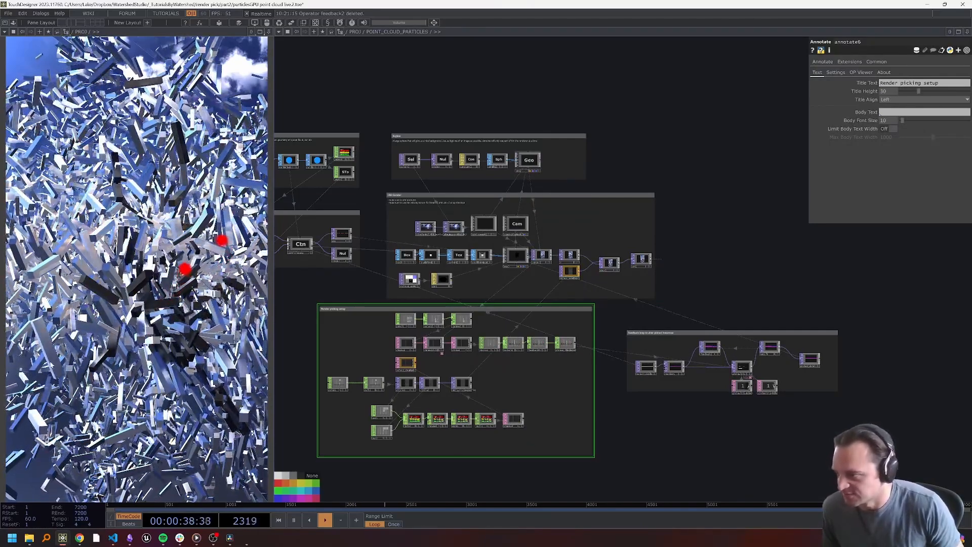
pyautogui.hotkey('alt', 'Tab')
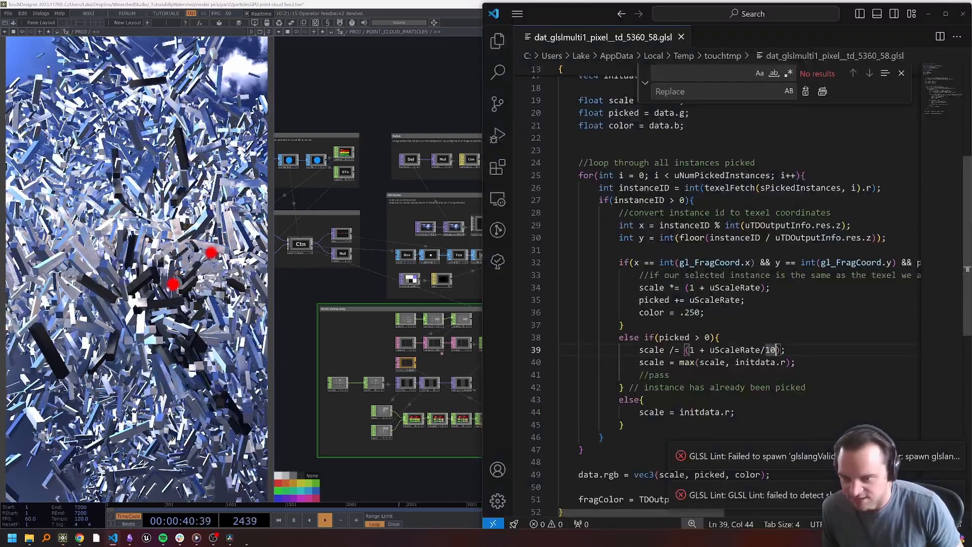
# Set the uScaleRate divisor on line 39 to 5 and return to TouchDesigner
pyautogui.press('BackSpace')
pyautogui.press('BackSpace')
pyautogui.write('5')
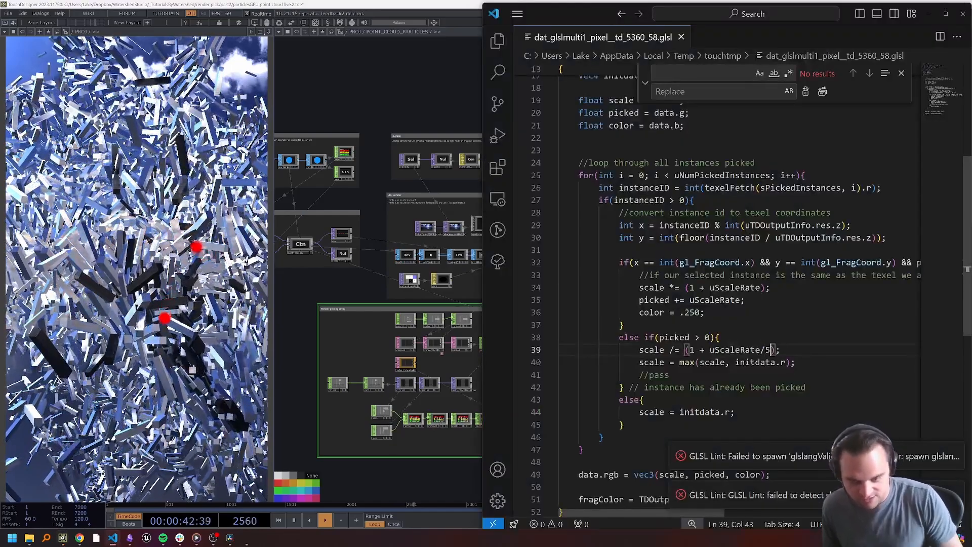
pyautogui.hotkey('alt', 'Tab')
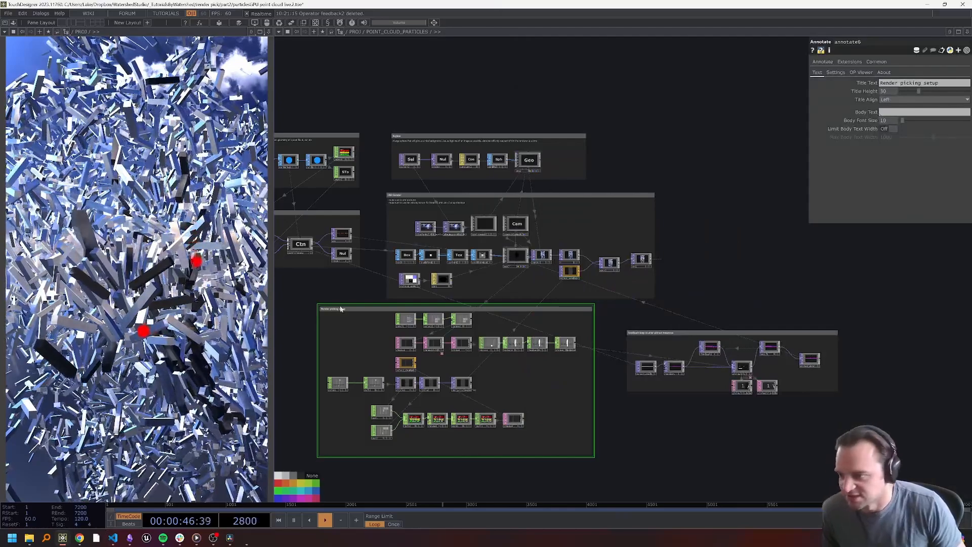
# Add a third vector uniform named uDecayFactor with a first value of 50 to the GLSL Multi operator
pyautogui.click(742, 366)
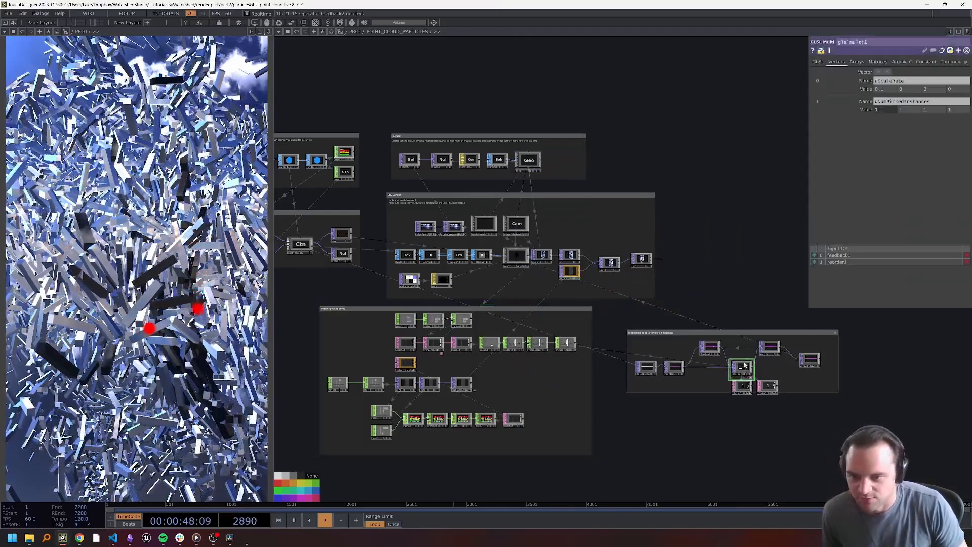
pyautogui.click(879, 73)
pyautogui.click(887, 123)
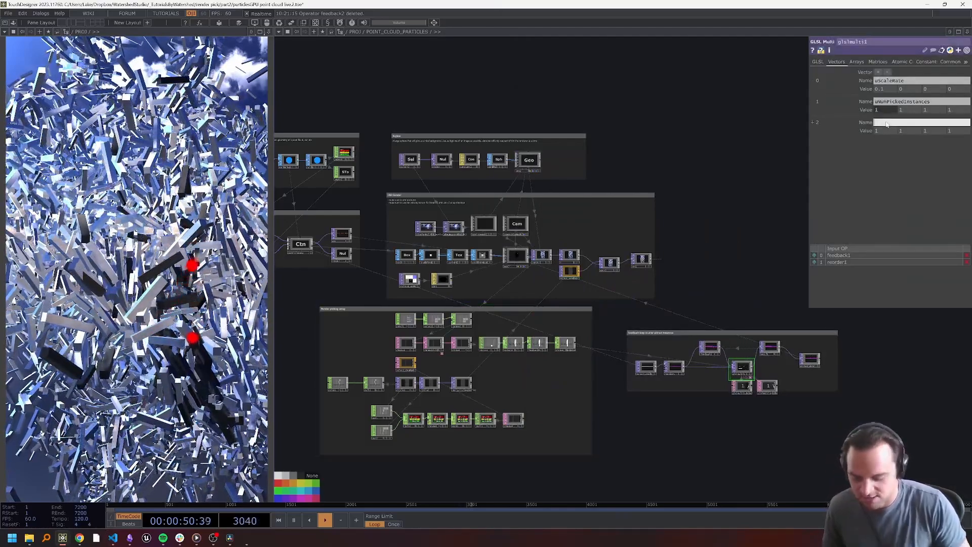
pyautogui.write('uDecay')
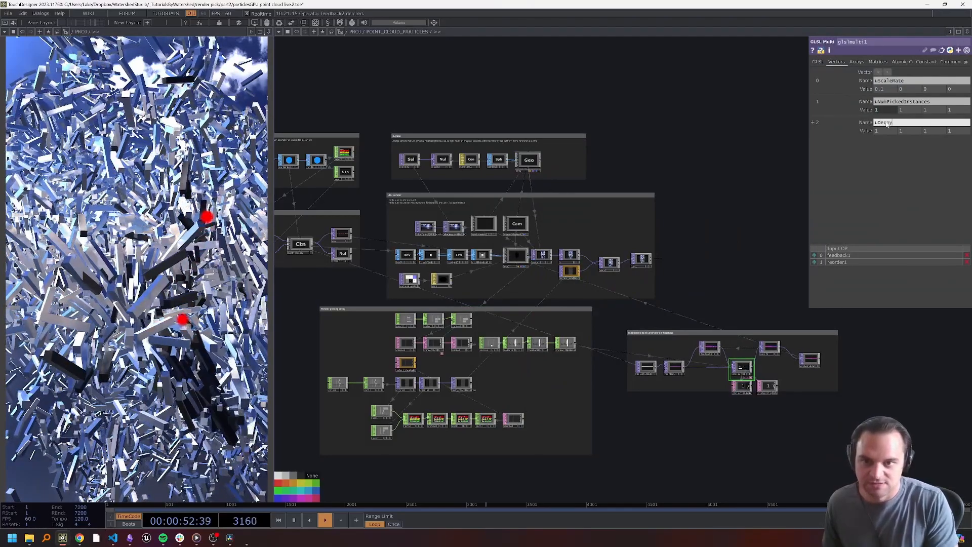
pyautogui.write('Factor')
pyautogui.press('Return')
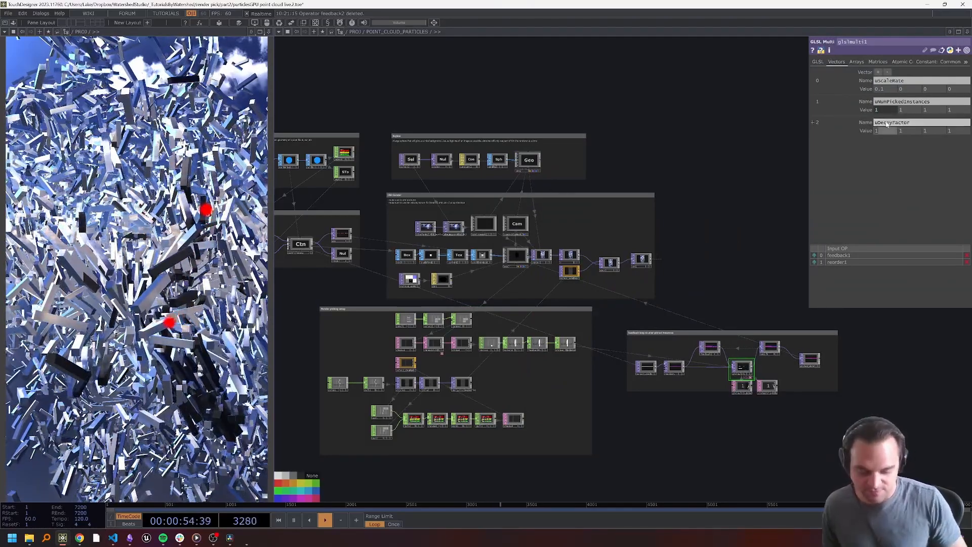
pyautogui.write('50')
pyautogui.press('Return')
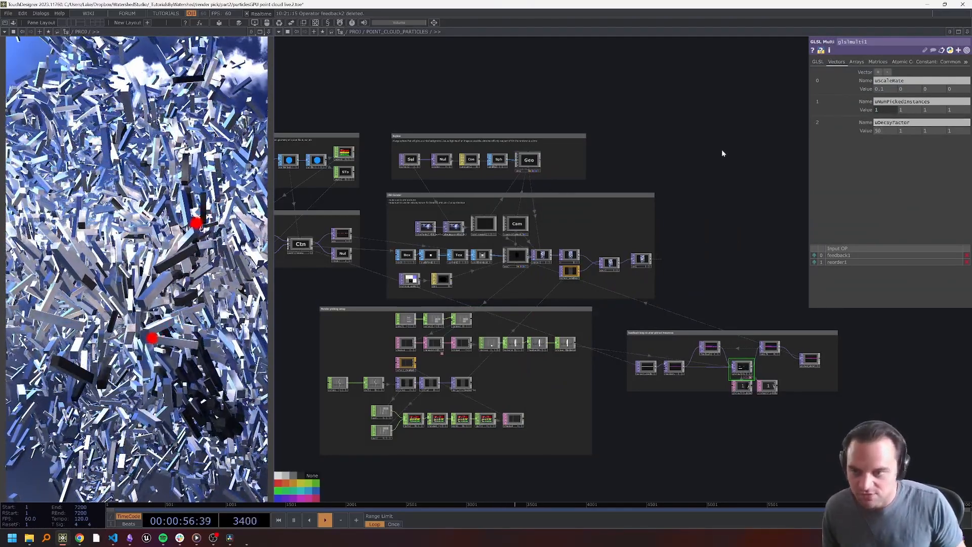
# In the Visual Studio Code shader, declare uDecayFactor as a float uniform beside uScaleRate on line 5
pyautogui.hotkey('alt', 'Tab')
pyautogui.scroll(3, 722, 151)
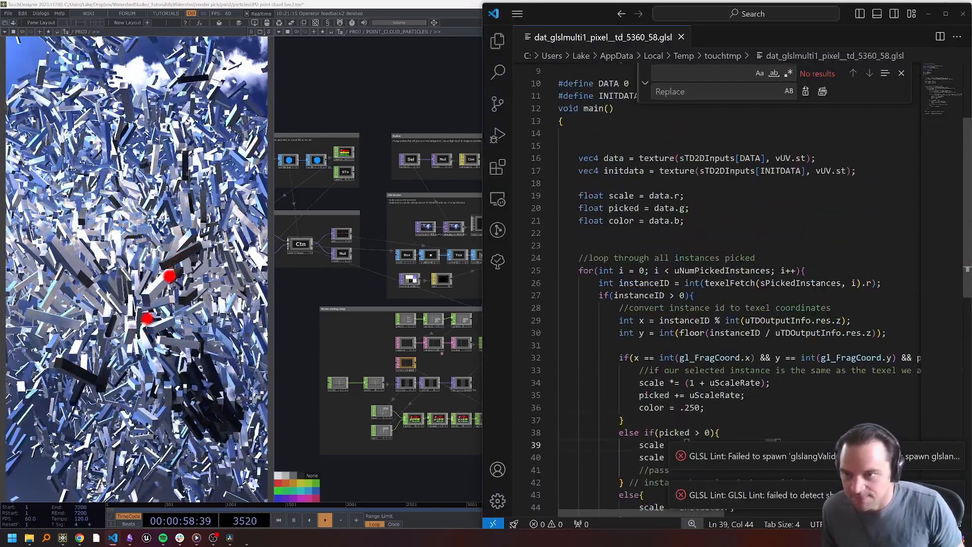
pyautogui.scroll(4, 718, 284)
pyautogui.click(680, 160)
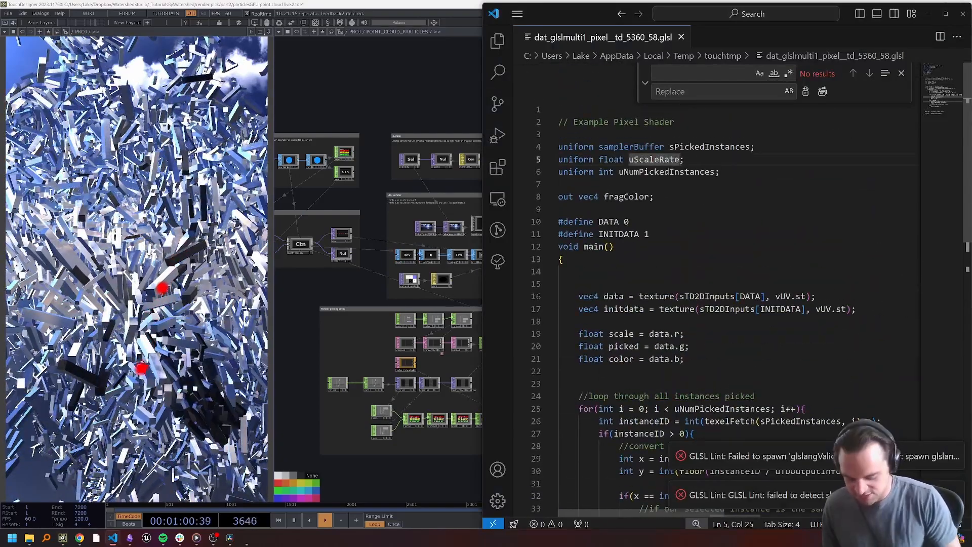
pyautogui.write(', uDeca')
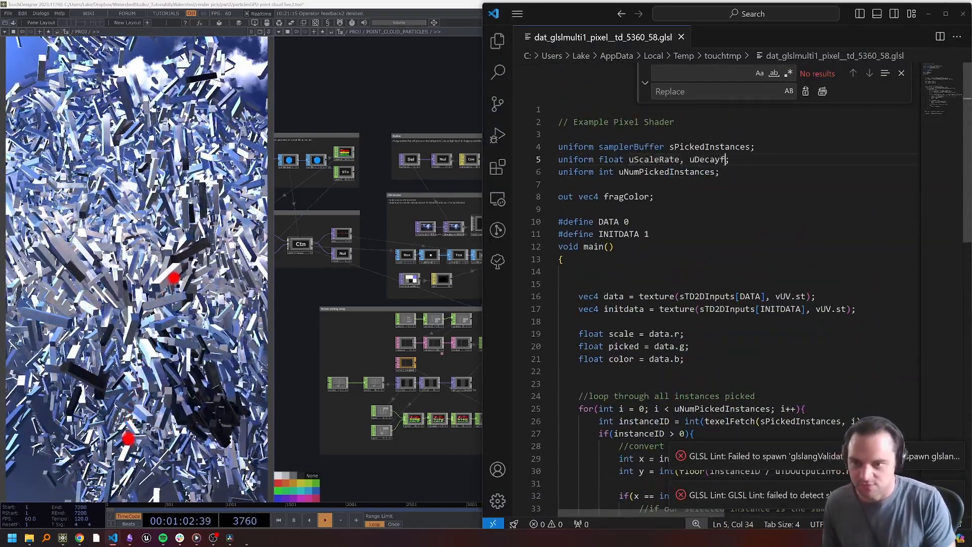
pyautogui.write('yFaco')
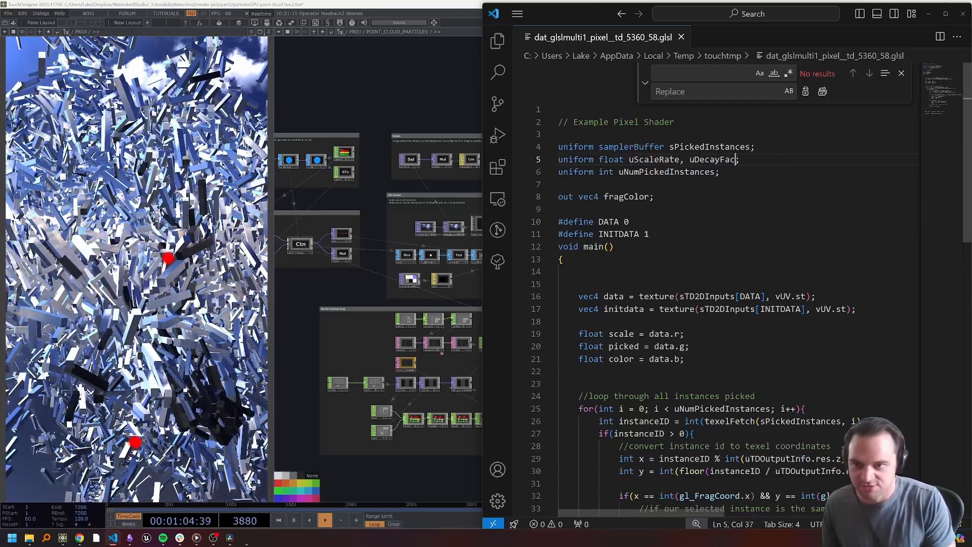
# Replace the hard-coded uScaleRate divisor on line 39 with uDecayFactor and return to TouchDesigner
pyautogui.doubleClick(694, 159)
pyautogui.hotkey('ctrl', 'c')
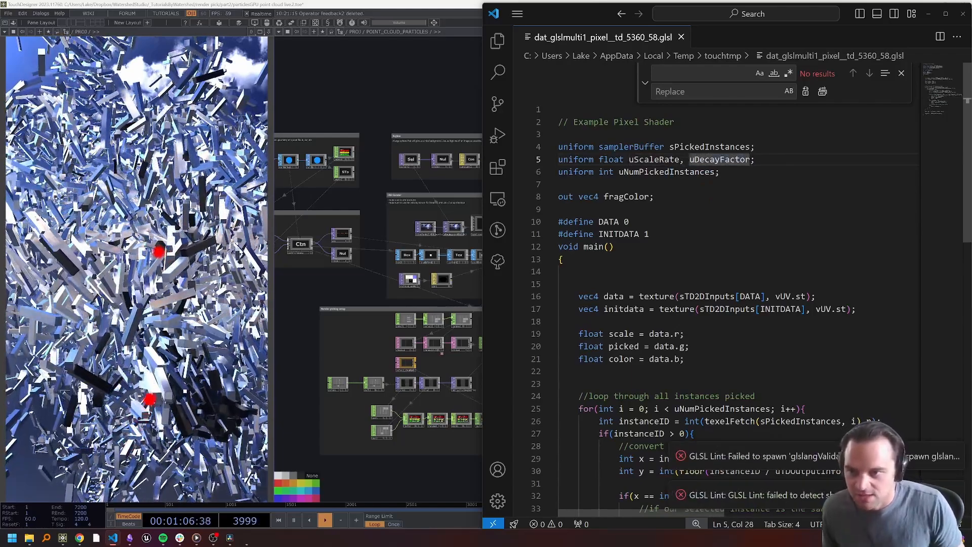
pyautogui.scroll(-8, 695, 162)
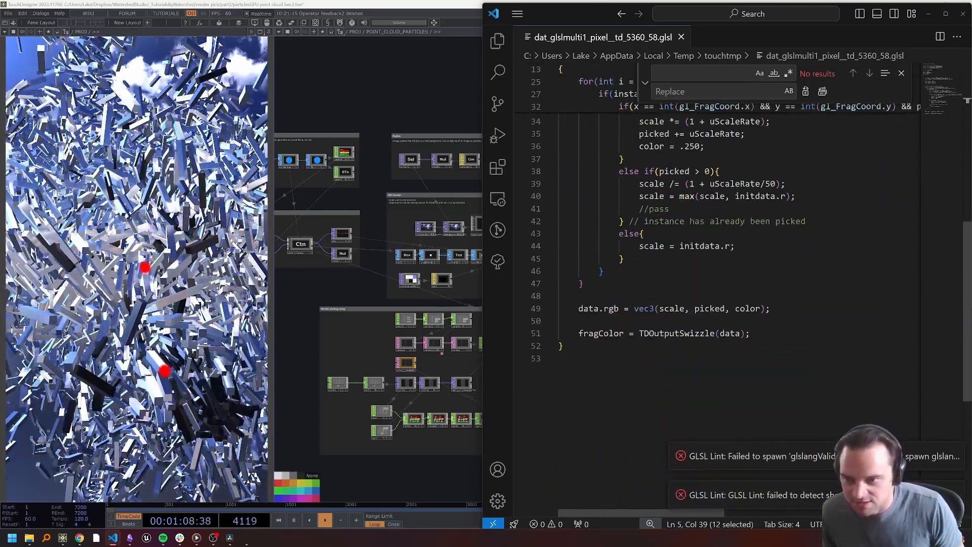
pyautogui.hotkey('ctrl', 'v')
pyautogui.press('Down')
pyautogui.press('Down')
pyautogui.scroll(4, 744, 254)
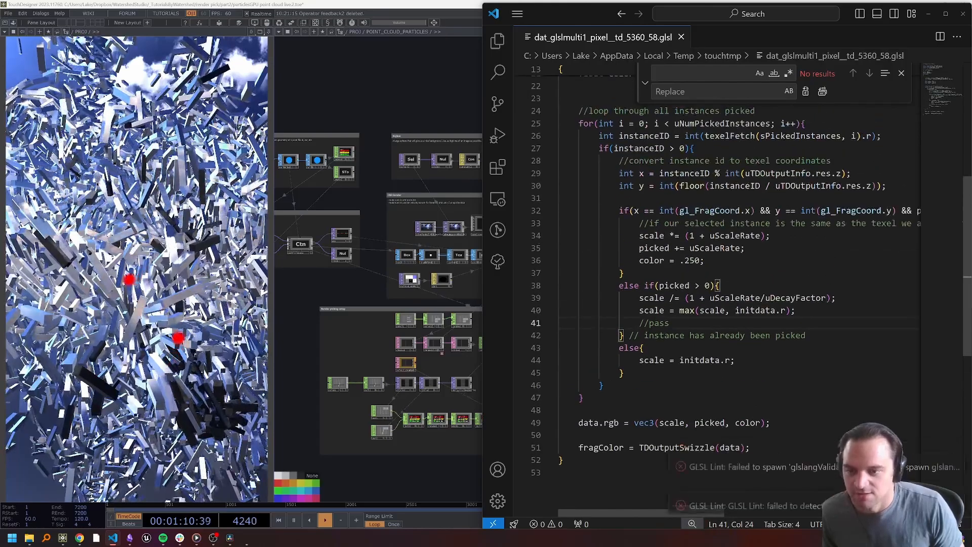
pyautogui.doubleClick(792, 317)
pyautogui.click(141, 313)
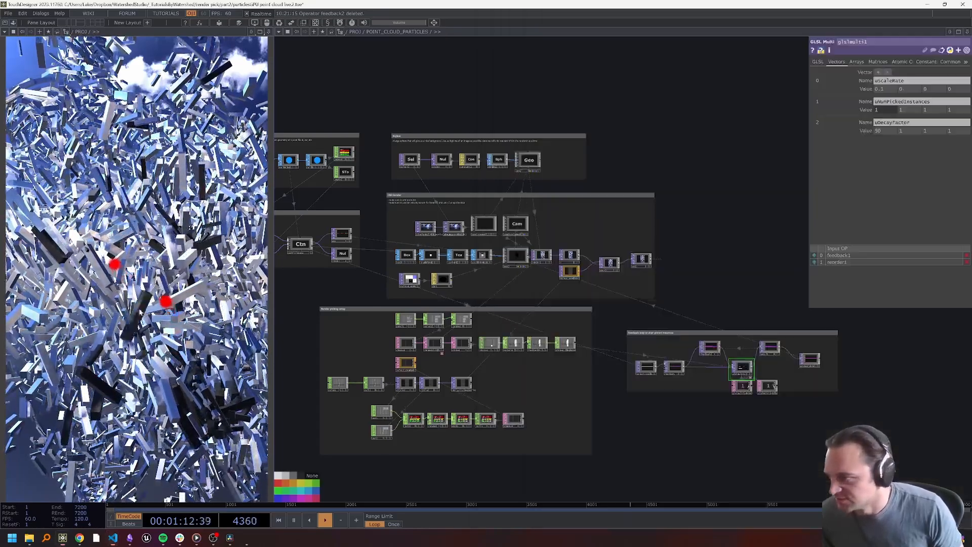
pyautogui.click(434, 23)
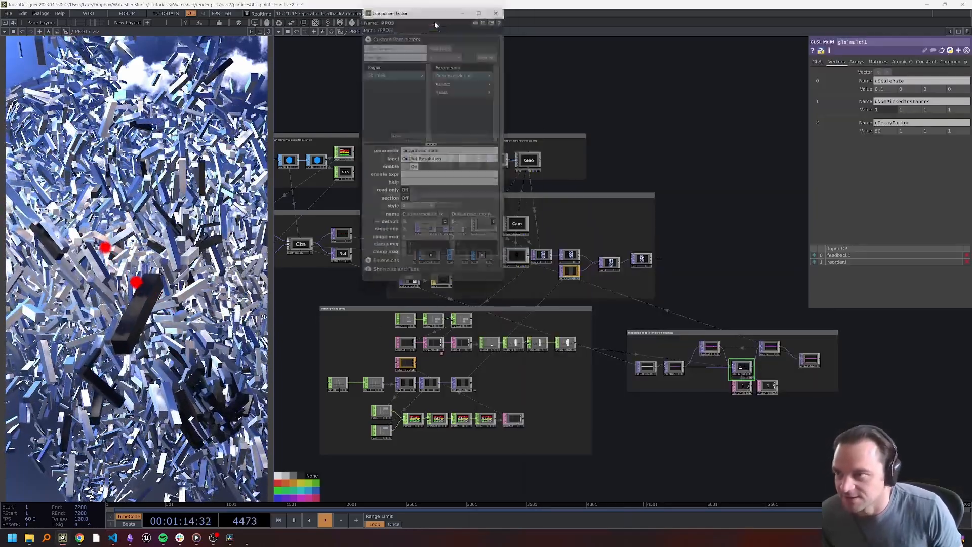
pyautogui.moveTo(447, 9); pyautogui.dragTo(564, 97)
pyautogui.click(516, 57)
pyautogui.rightClick(415, 33)
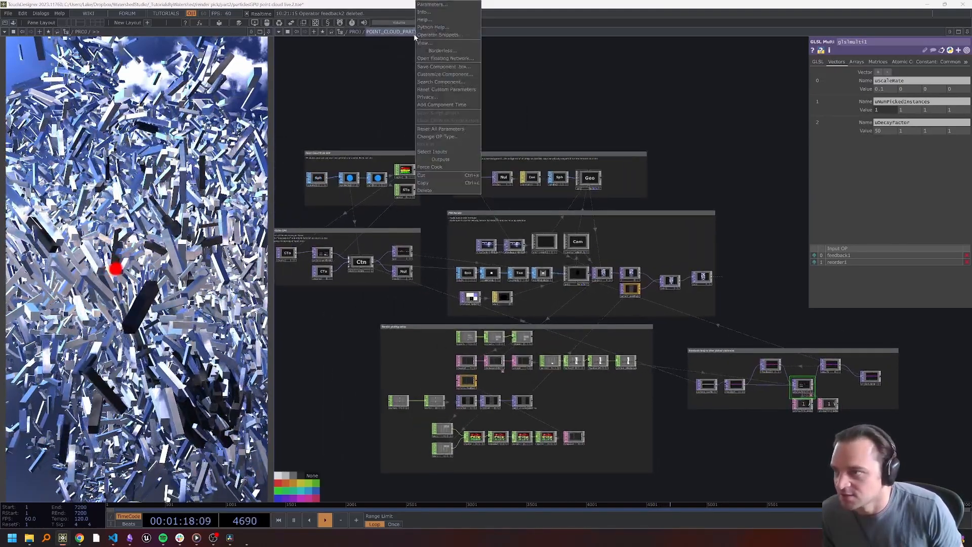
pyautogui.click(442, 9)
pyautogui.click(525, 5)
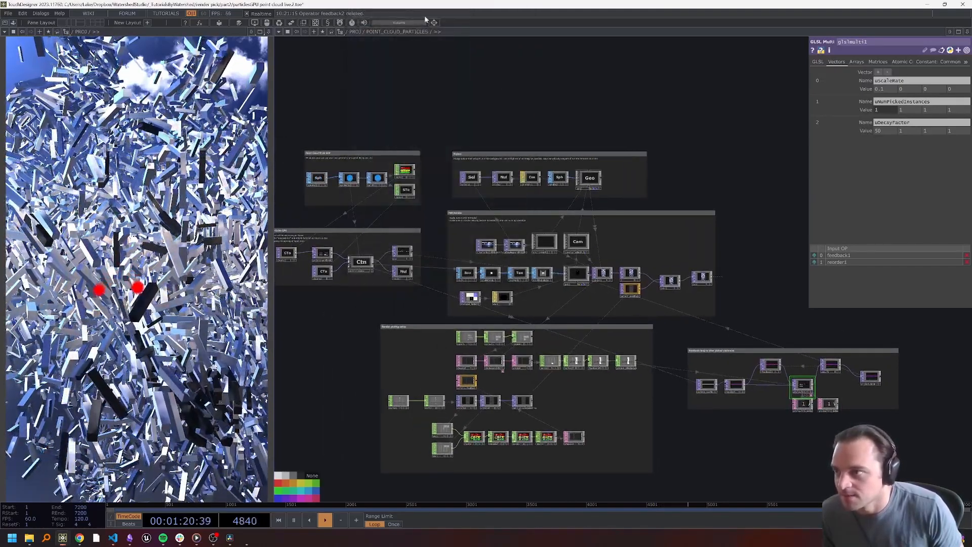
# Add a Float custom parameter named Decay Factor to the POINT_CLOUD_PARTICLES component
pyautogui.rightClick(417, 32)
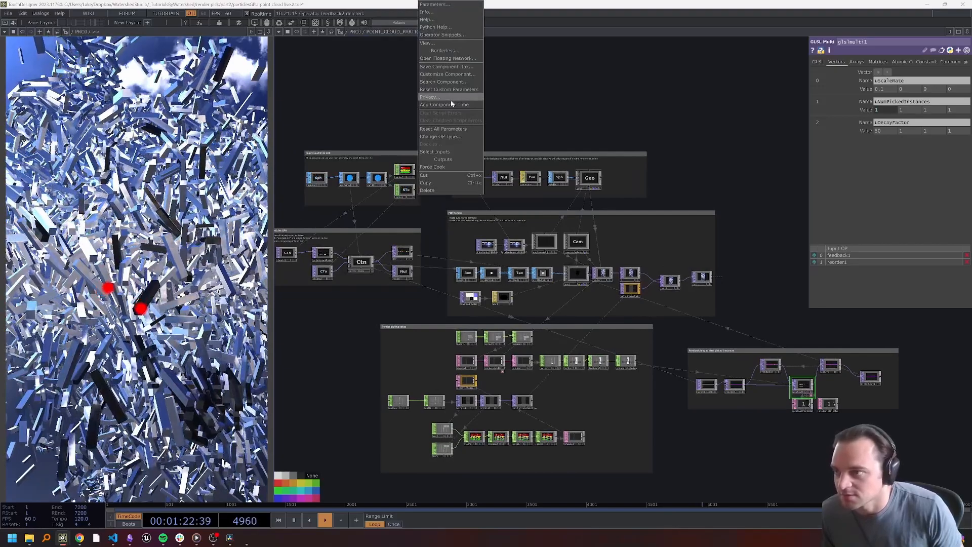
pyautogui.click(448, 76)
pyautogui.moveTo(446, 5); pyautogui.dragTo(389, 72)
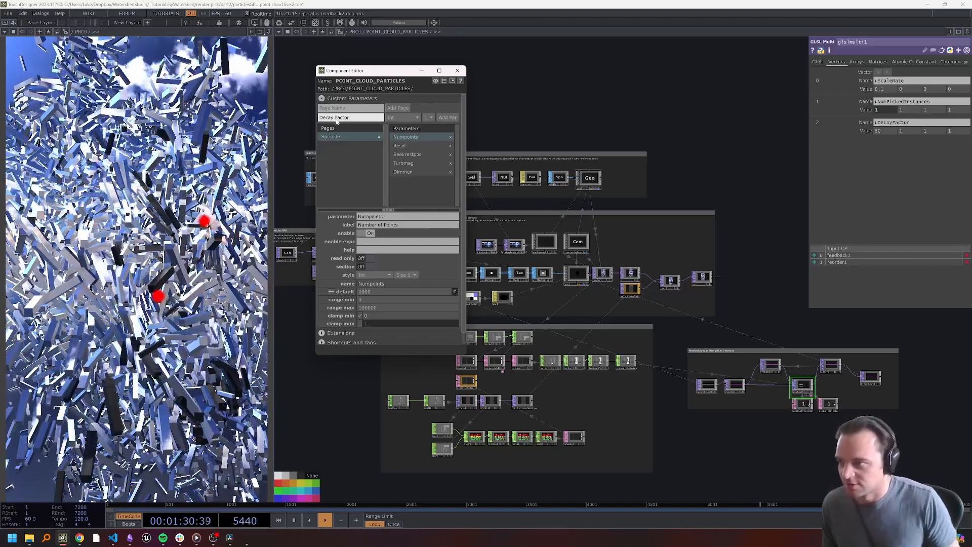
pyautogui.click(408, 118)
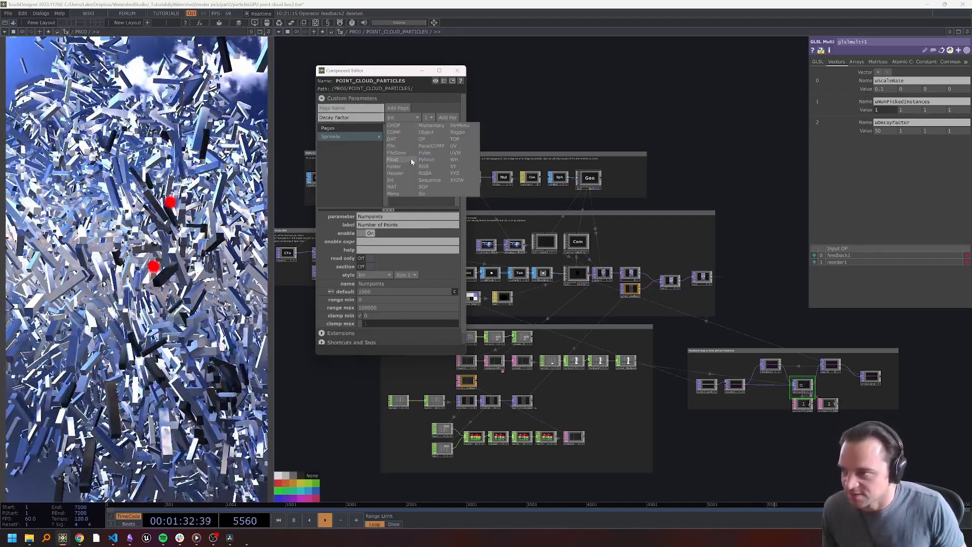
pyautogui.click(412, 160)
pyautogui.click(447, 117)
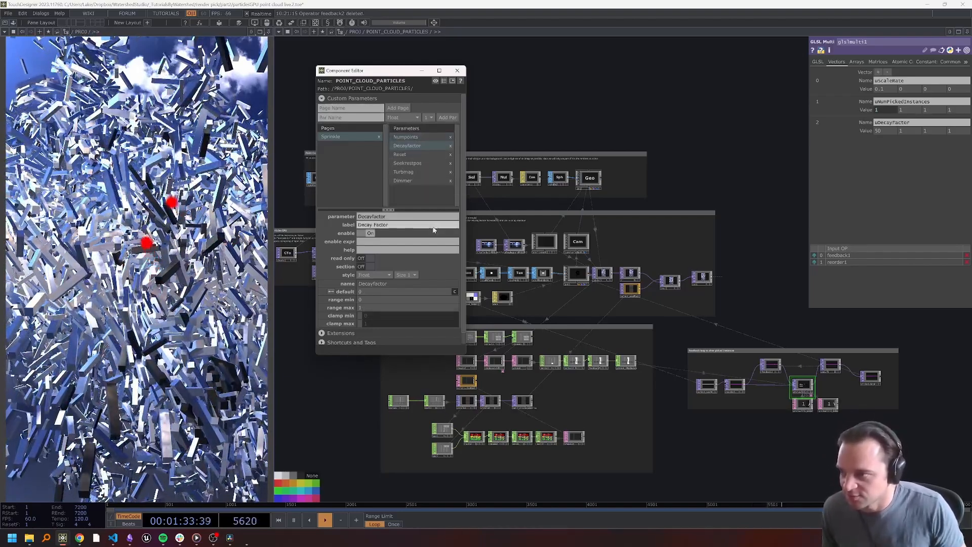
# Give the Decay Factor parameter a clamp minimum of 1 and a range from 1 to 100
pyautogui.click(361, 315)
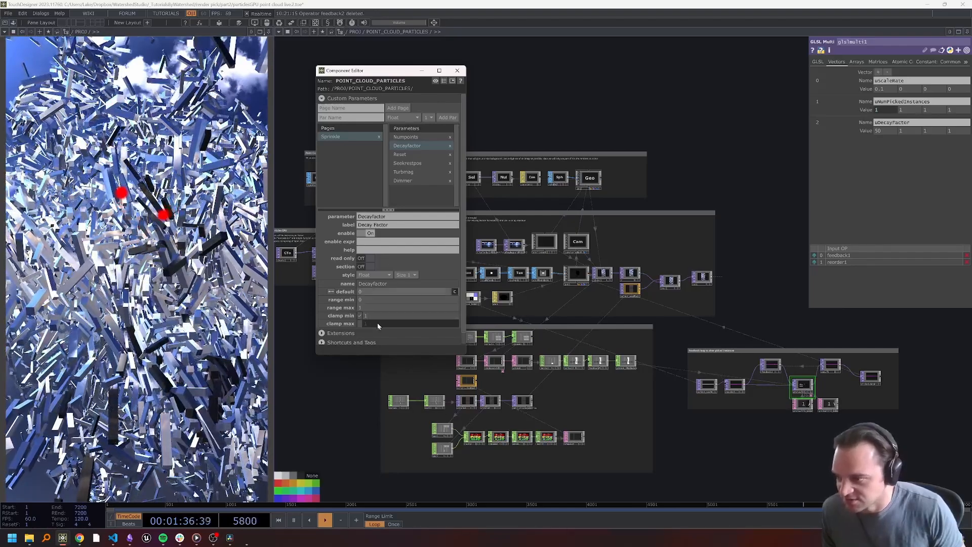
pyautogui.click(363, 300)
pyautogui.write('1')
pyautogui.press('Tab')
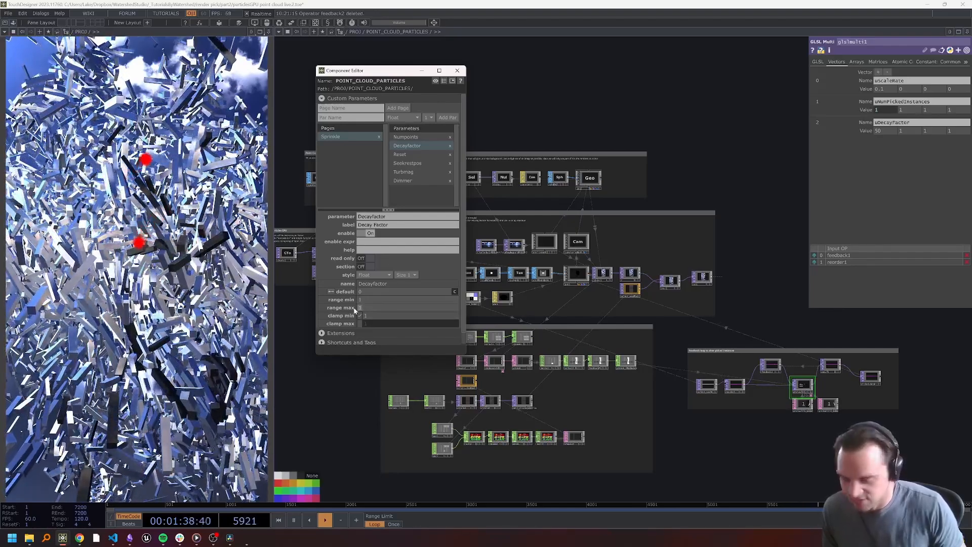
pyautogui.press('Return')
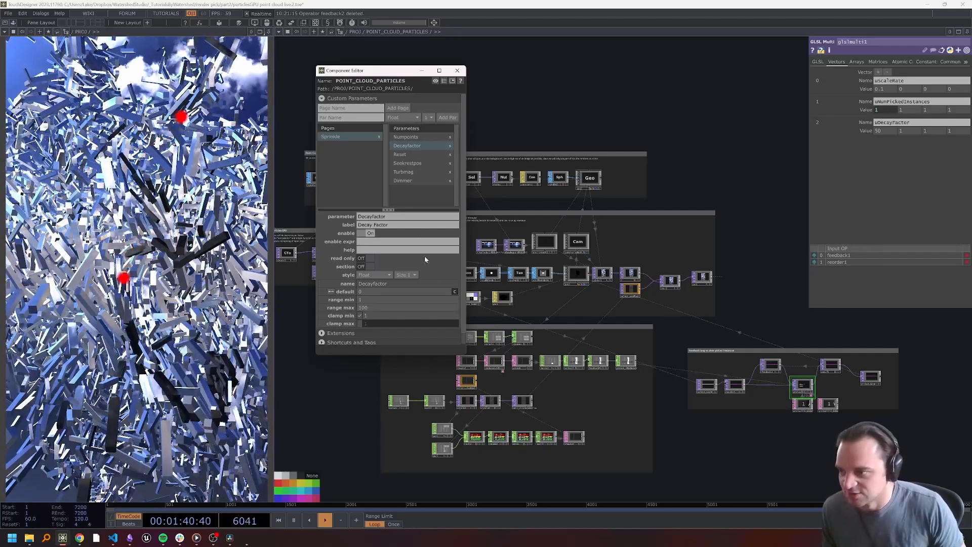
# Reference the Decay Factor parameter in the first value of uDecayFactor and set Decay Factor to 100
pyautogui.click(434, 23)
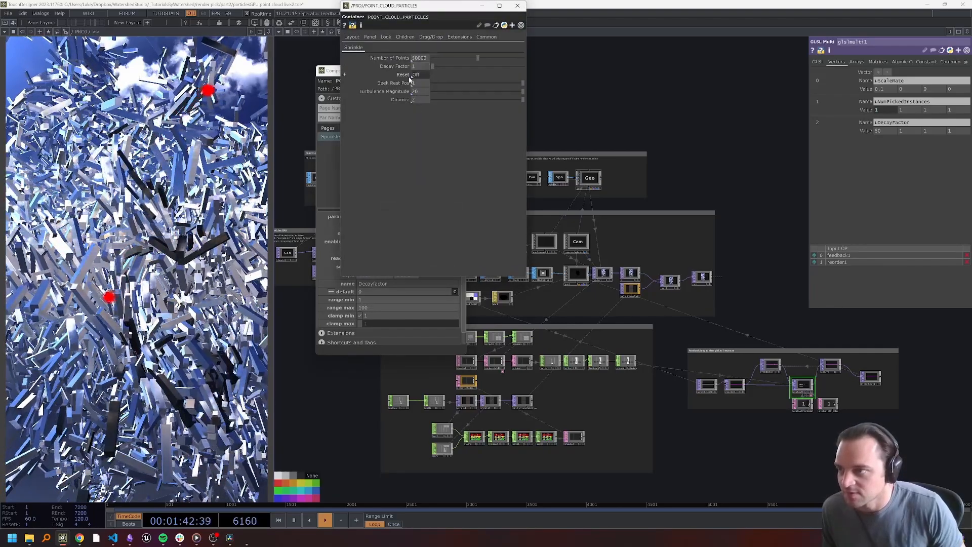
pyautogui.moveTo(870, 122); pyautogui.dragTo(888, 130)
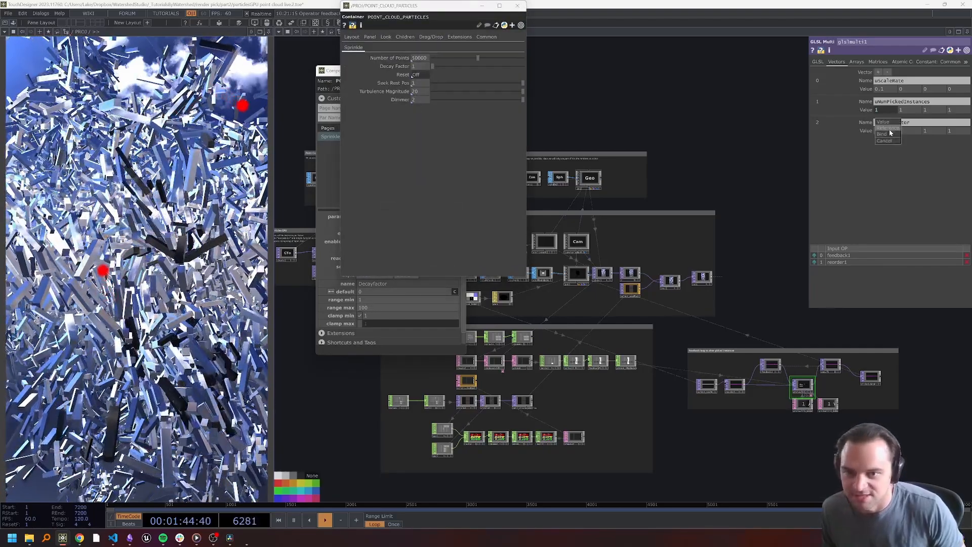
pyautogui.click(889, 132)
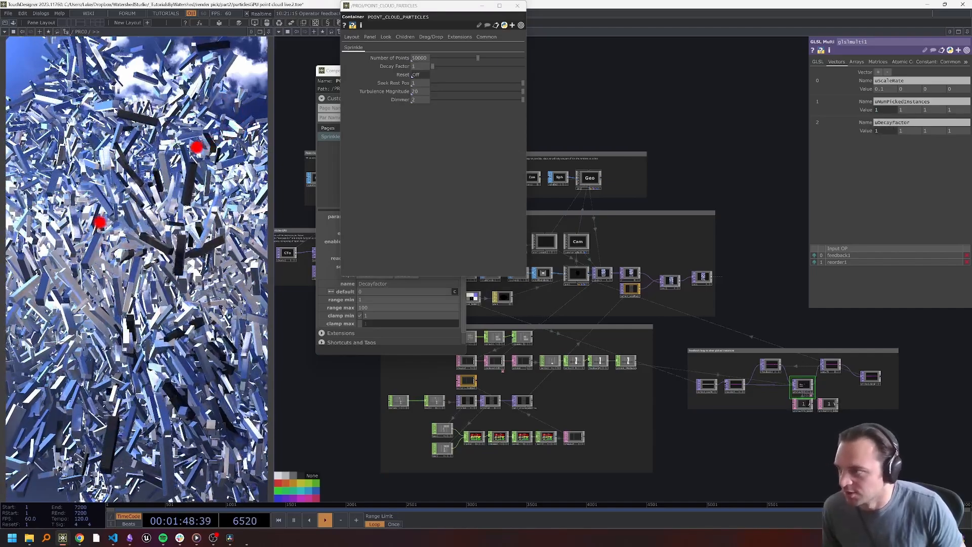
pyautogui.moveTo(448, 66); pyautogui.dragTo(524, 67)
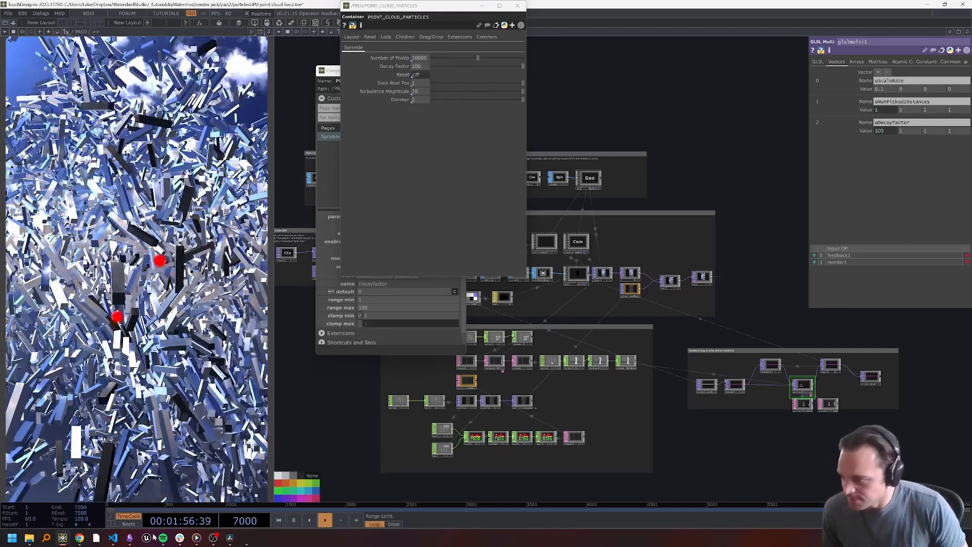
# Examine in the Visual Studio Code shader how uScaleRate is used for growing, marking and decaying picked instances
pyautogui.click(114, 544)
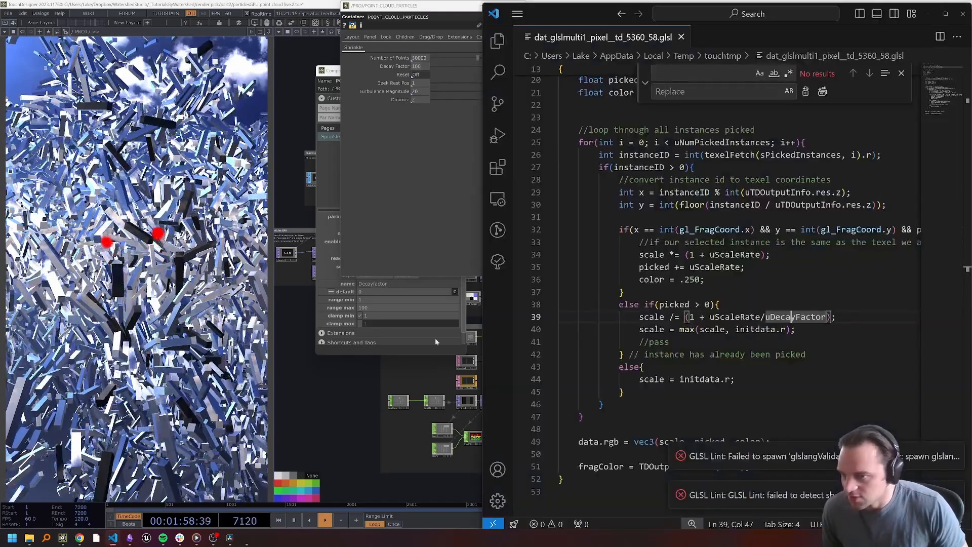
pyautogui.scroll(3, 780, 232)
pyautogui.scroll(-2, 780, 231)
pyautogui.doubleClick(715, 306)
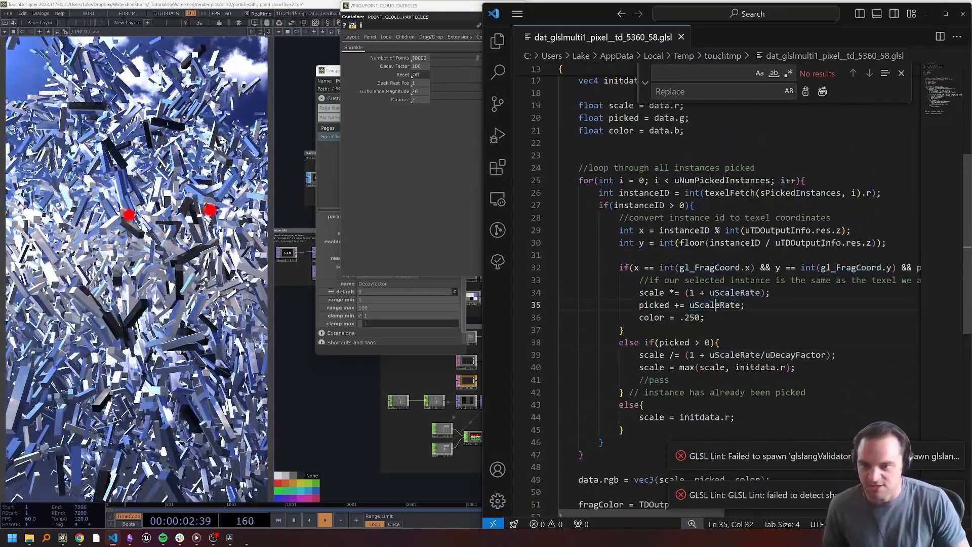
pyautogui.doubleClick(733, 293)
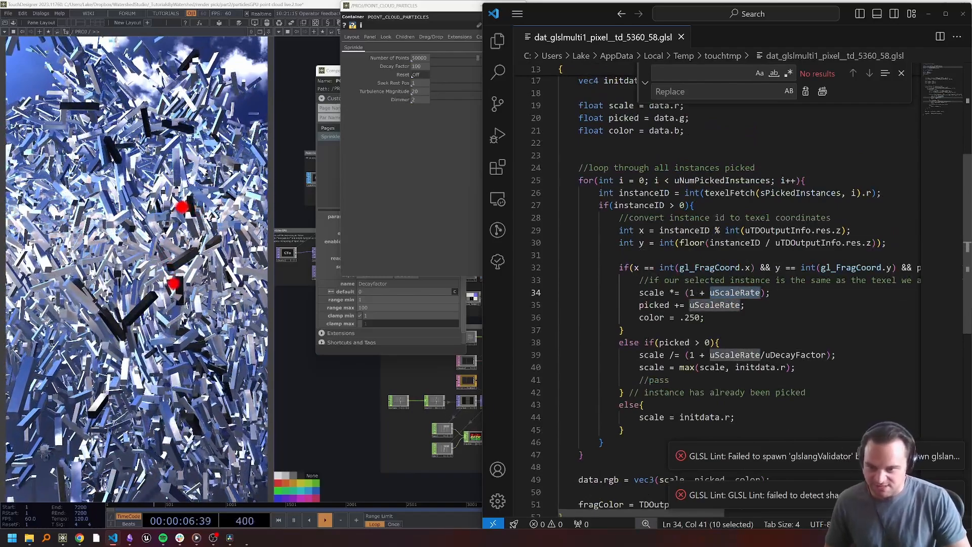
pyautogui.press('Right')
pyautogui.press('Right')
pyautogui.press('Left')
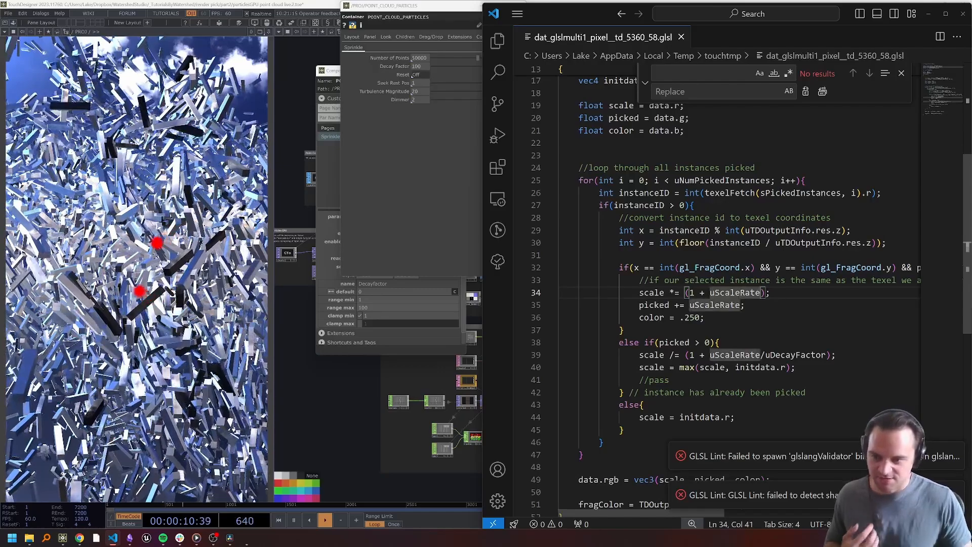
# Back in TouchDesigner, add a uScaleTime vector uniform to the GLSL Multi, plus Scale Rate and Scale Time Float parameters on POINT_CLOUD_PARTICLES
pyautogui.click(417, 184)
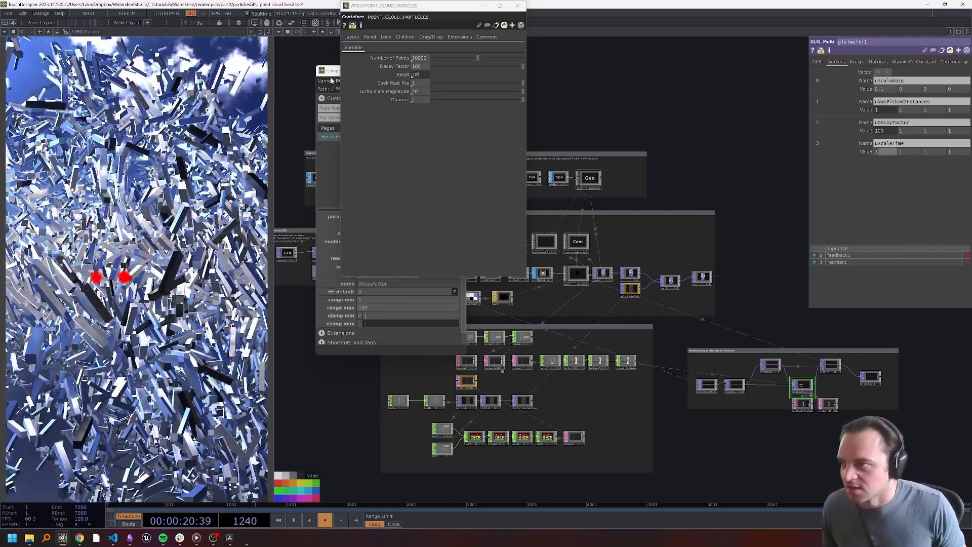
pyautogui.click(331, 80)
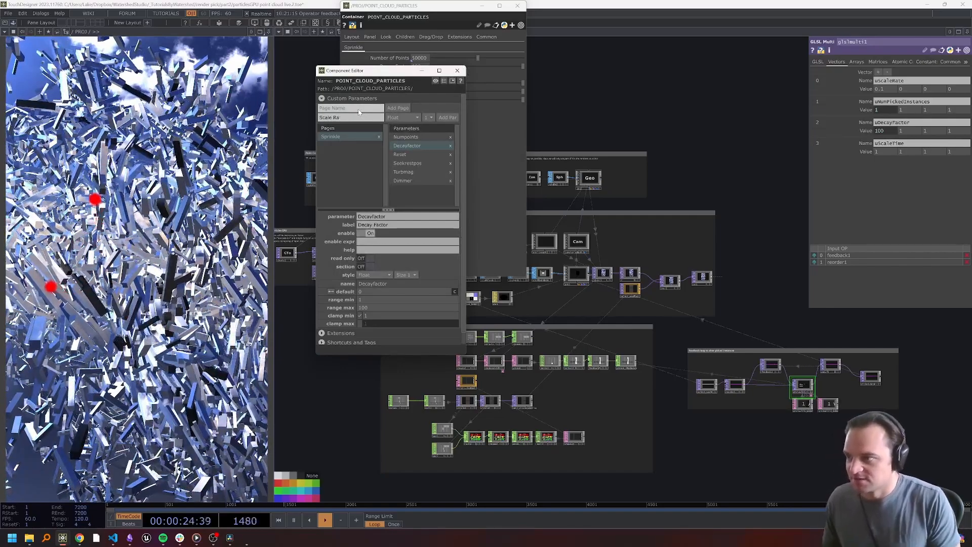
pyautogui.click(446, 119)
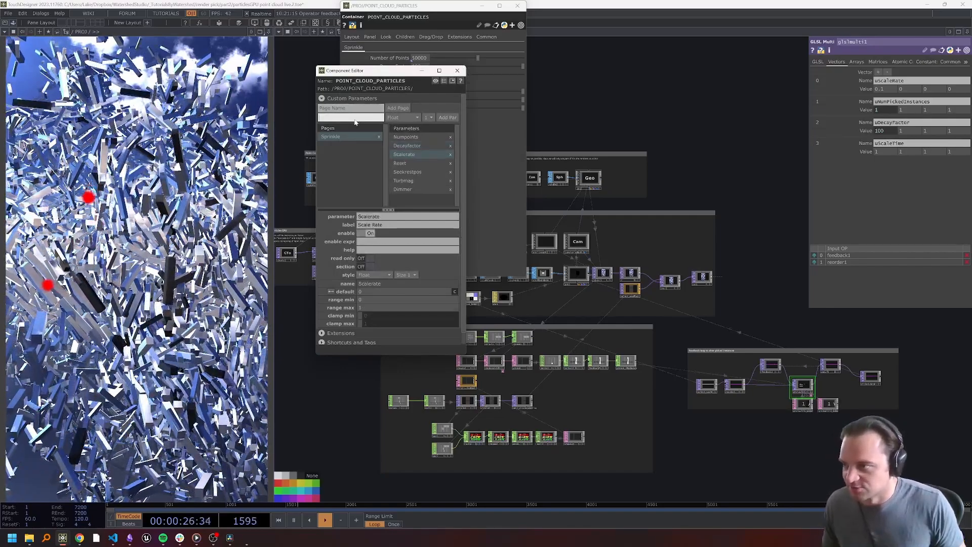
pyautogui.click(355, 120)
pyautogui.write('Scale Time')
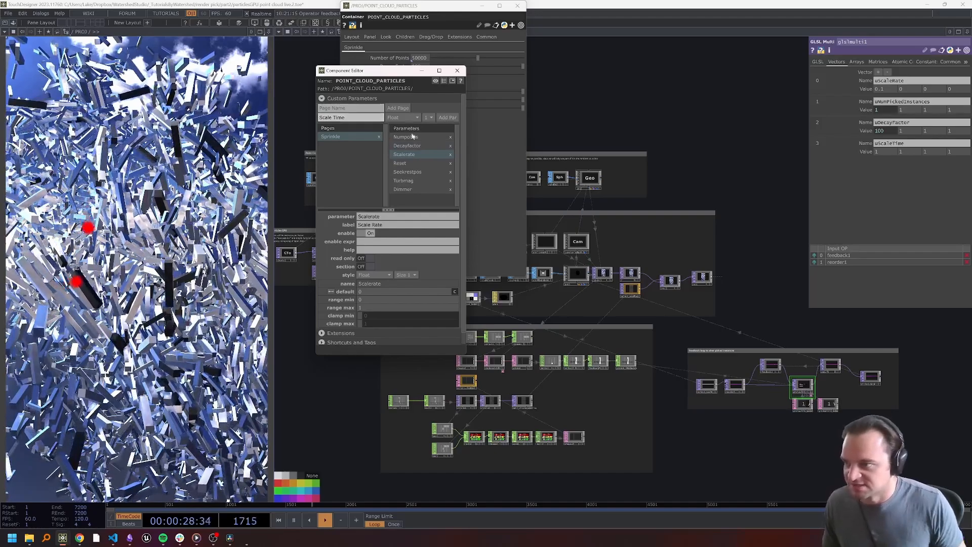
pyautogui.click(452, 118)
# Reference the Scale Time and Scale Rate parameters in the first values of uScaleTime and uScaleRate
pyautogui.click(485, 148)
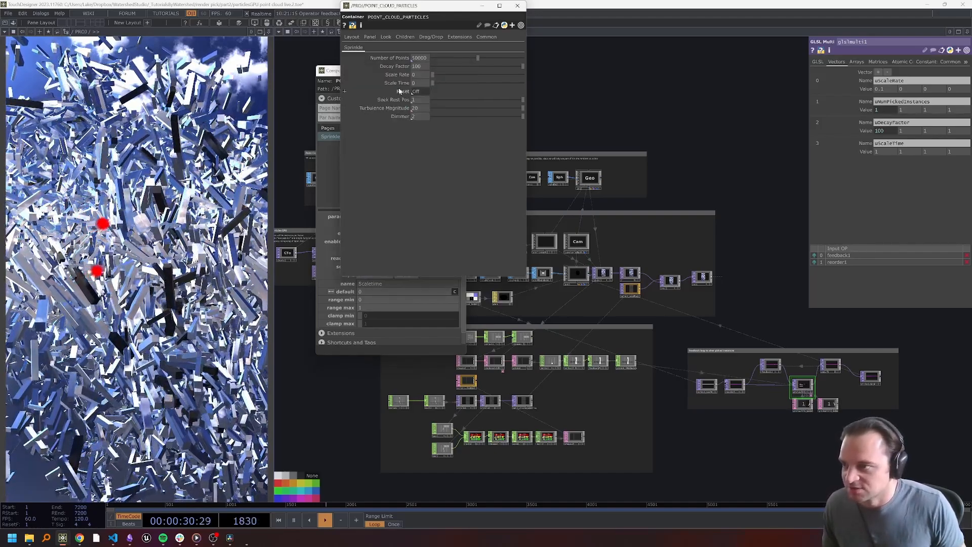
pyautogui.moveTo(830, 113); pyautogui.dragTo(881, 152)
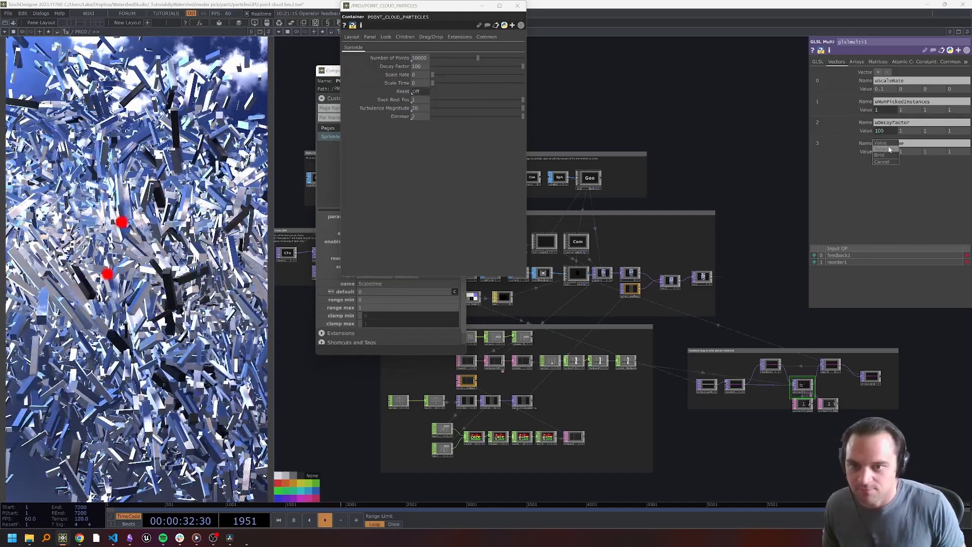
pyautogui.click(892, 149)
pyautogui.moveTo(393, 76); pyautogui.dragTo(880, 89)
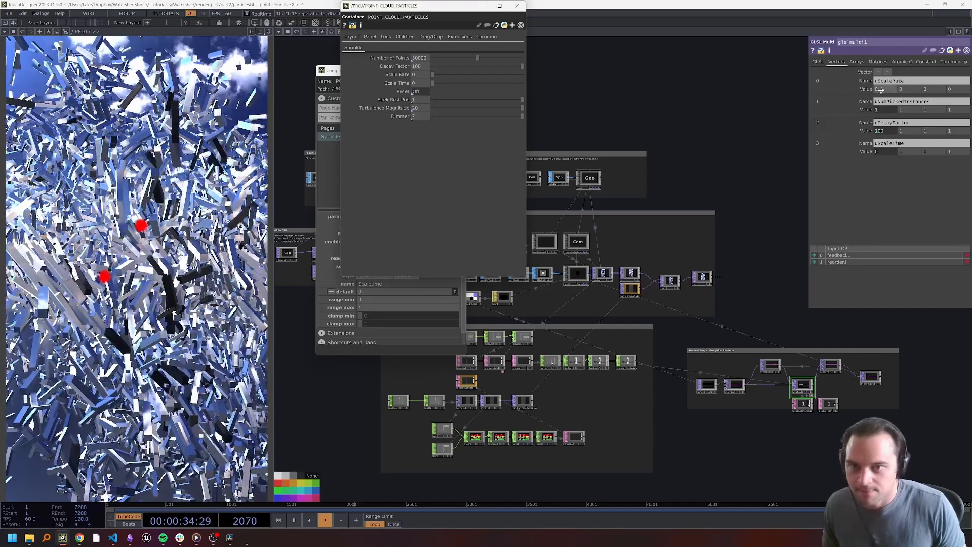
pyautogui.click(884, 88)
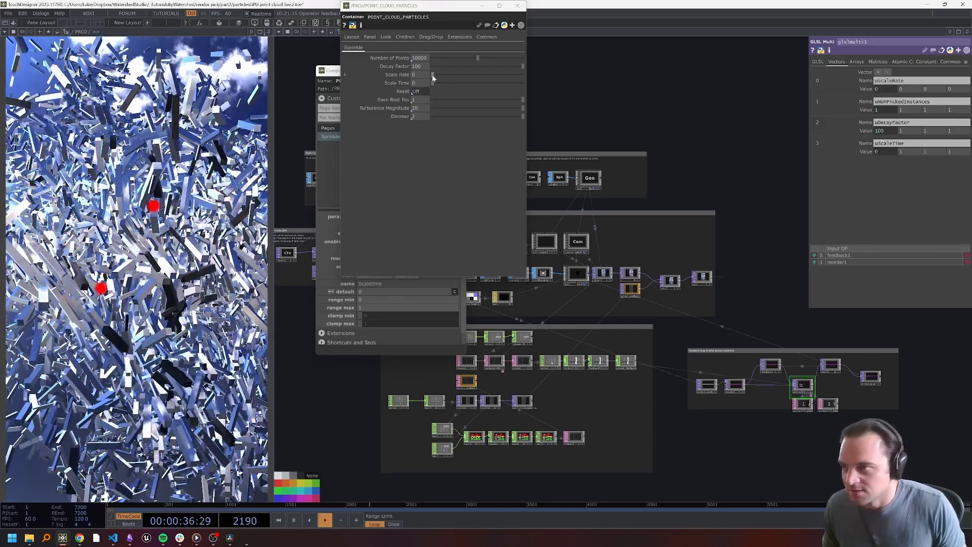
# Set the Scale Rate parameter of POINT_CLOUD_PARTICLES to 0.15
pyautogui.moveTo(427, 75); pyautogui.dragTo(379, 74)
pyautogui.write('.15')
pyautogui.press('Return')
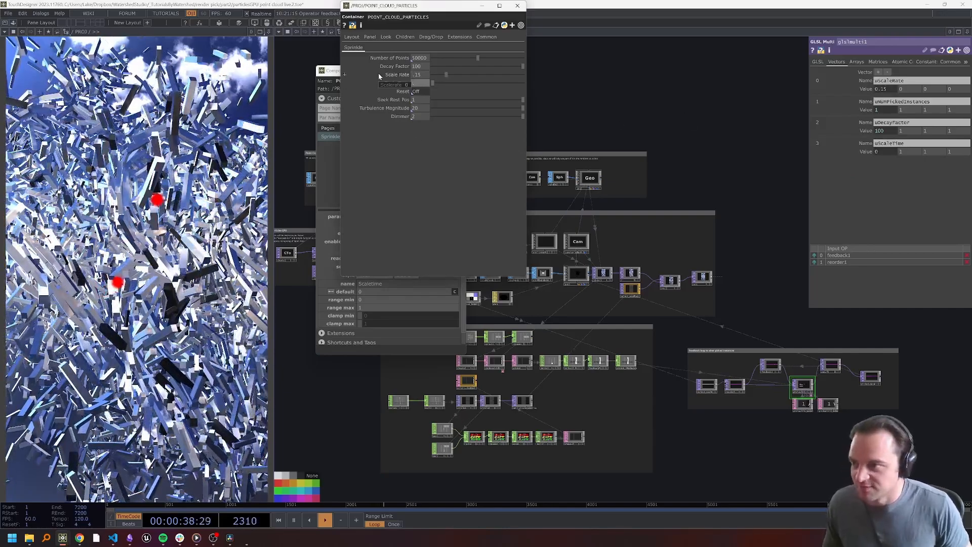
# Set the Scale Time parameter of POINT_CLOUD_PARTICLES to 0.1 and its Scale Rate to about 0.576
pyautogui.click(666, 138)
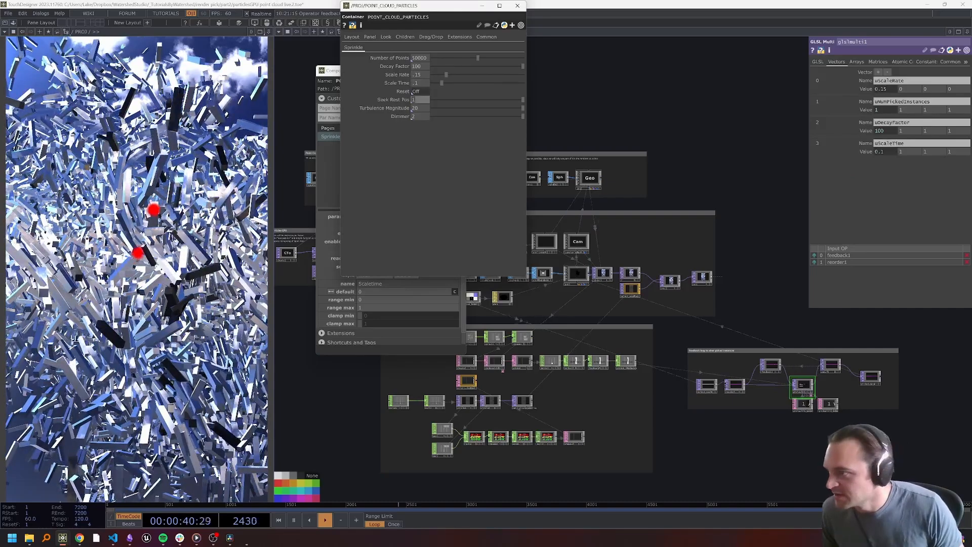
pyautogui.moveTo(460, 75); pyautogui.dragTo(484, 75)
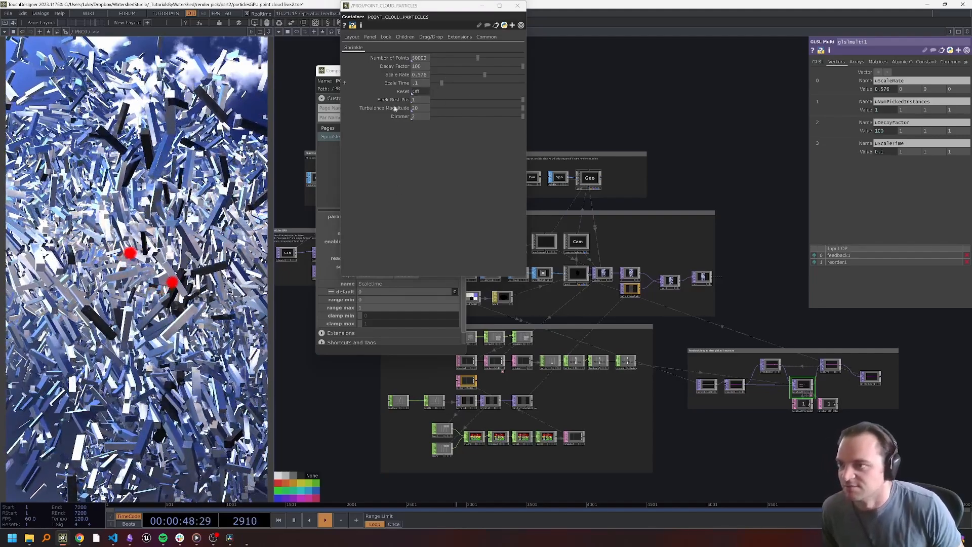
# Switch to Visual Studio Code and declare uScaleTime as an additional float uniform after uDecayFactor in the shader
pyautogui.hotkey('alt', 'Tab')
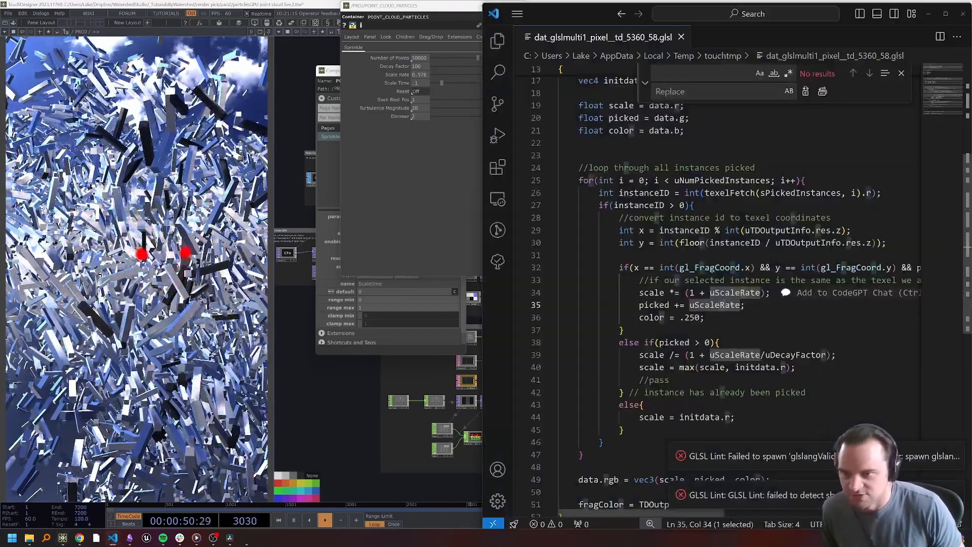
pyautogui.scroll(7, 724, 303)
pyautogui.click(665, 159)
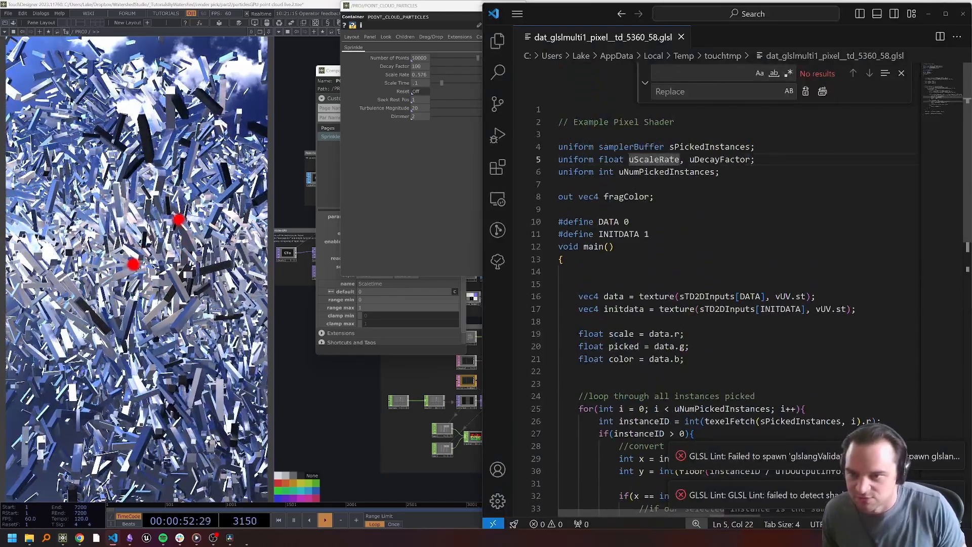
pyautogui.click(751, 160)
pyautogui.write(', uScaleT')
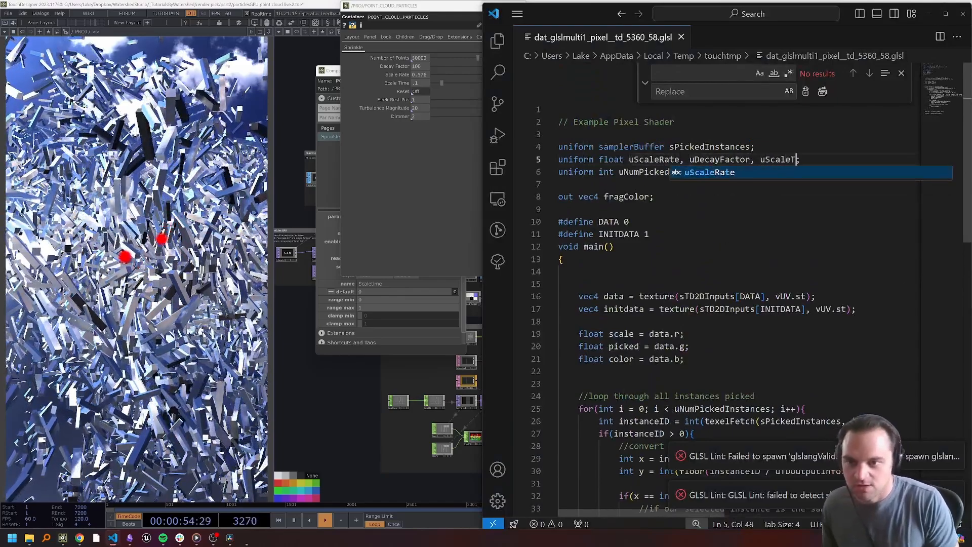
pyautogui.write('ime')
# Replace uScaleRate with uScaleTime in the shader's picked increment so that it reads picked += uScaleTime
pyautogui.hotkey('ctrl', 'd')
pyautogui.hotkey('ctrl', 'c')
pyautogui.scroll(-6, 725, 304)
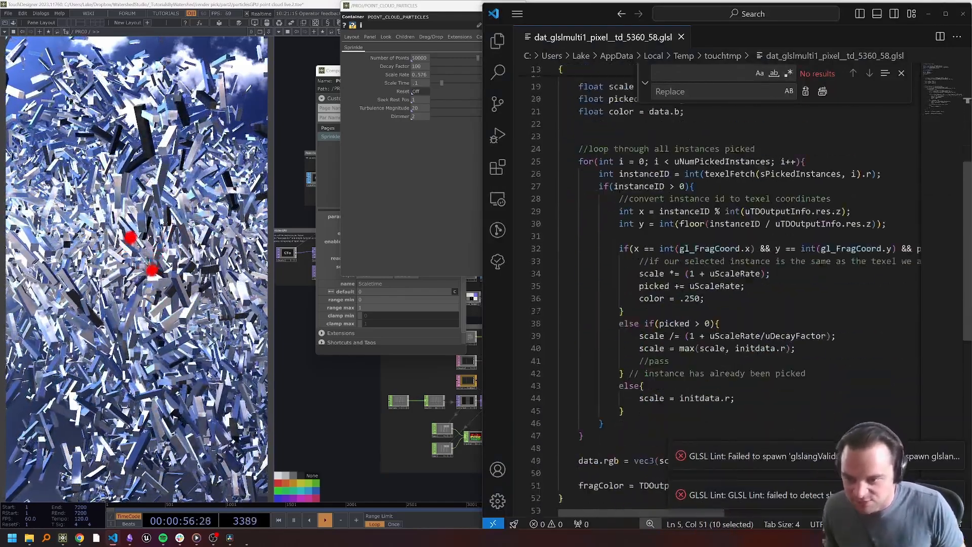
pyautogui.scroll(-1, 619, 189)
pyautogui.scroll(1, 619, 190)
pyautogui.doubleClick(707, 304)
pyautogui.hotkey('ctrl', 'v')
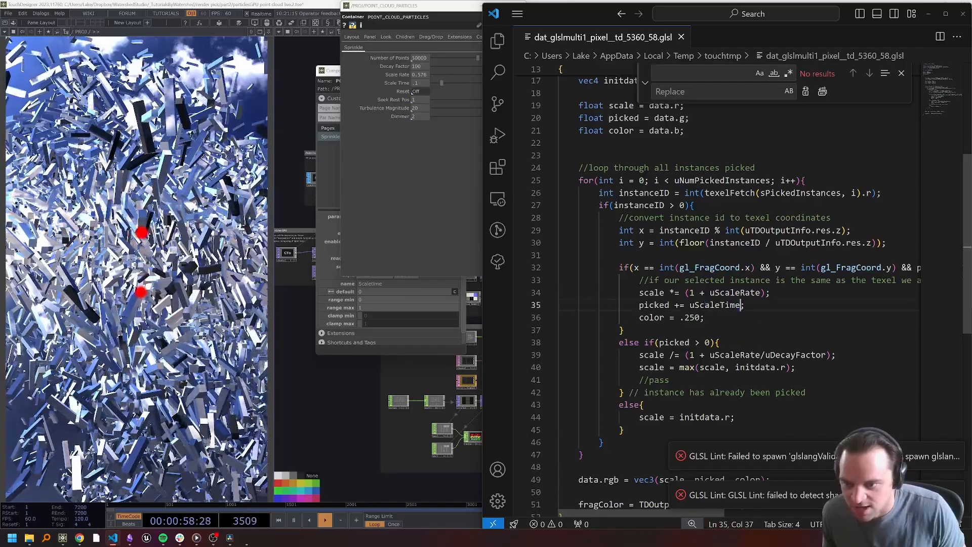
pyautogui.press('Home')
pyautogui.hotkey('shift', 'End')
pyautogui.press('End')
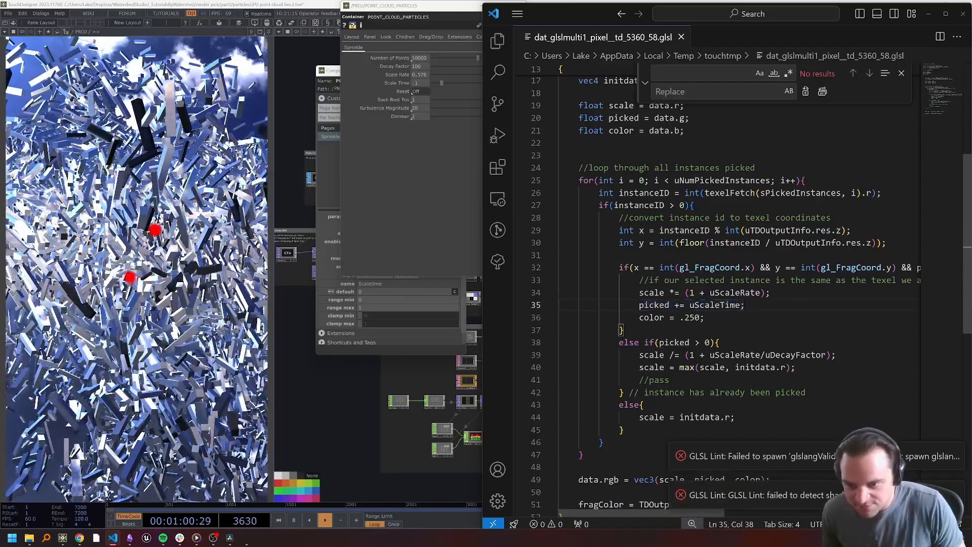
pyautogui.scroll(-1, 725, 284)
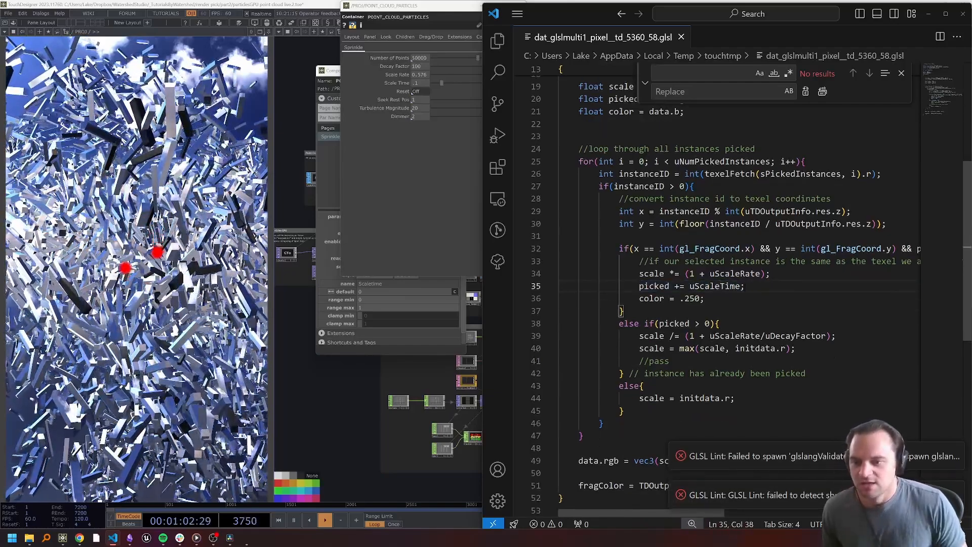
# Back in TouchDesigner, set the range maximum of the Scalerate custom parameter to 0.3
pyautogui.click(146, 211)
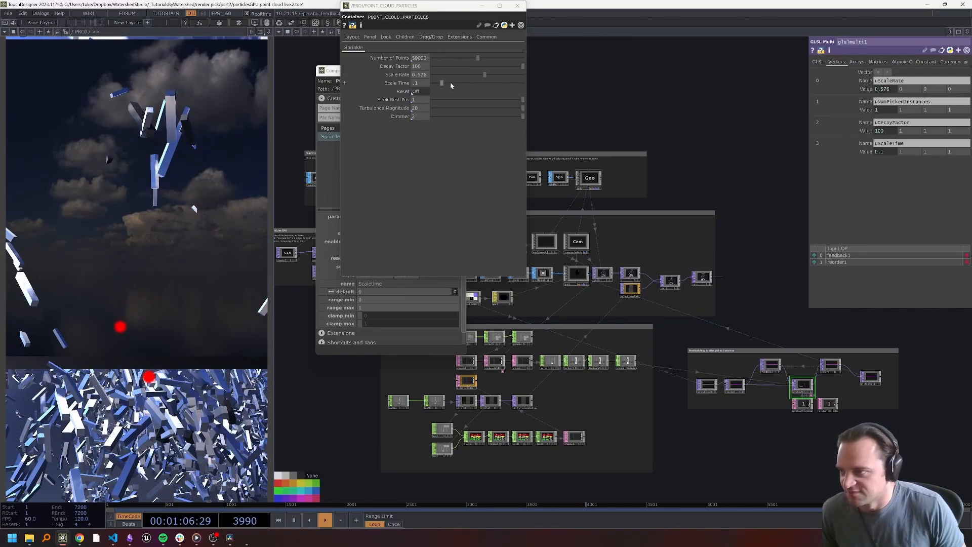
pyautogui.click(331, 71)
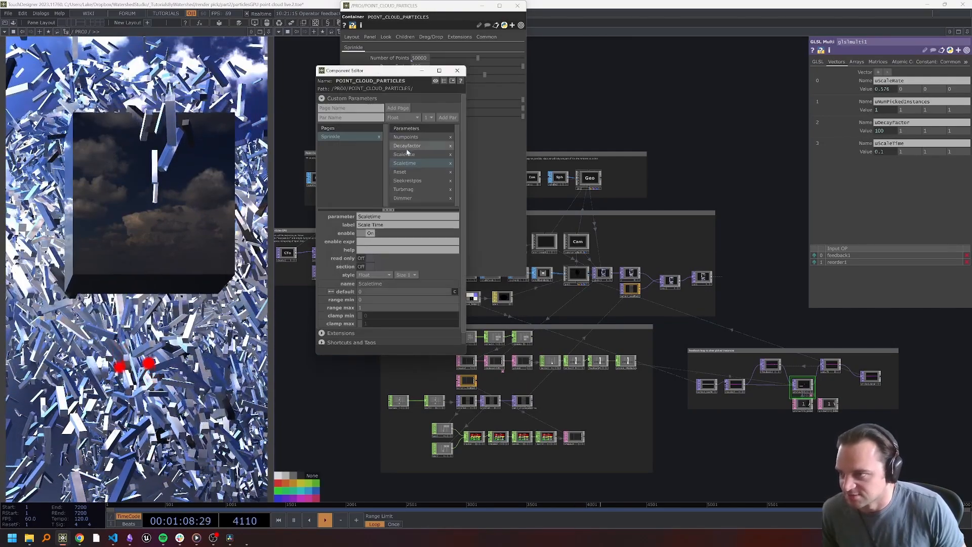
pyautogui.click(414, 155)
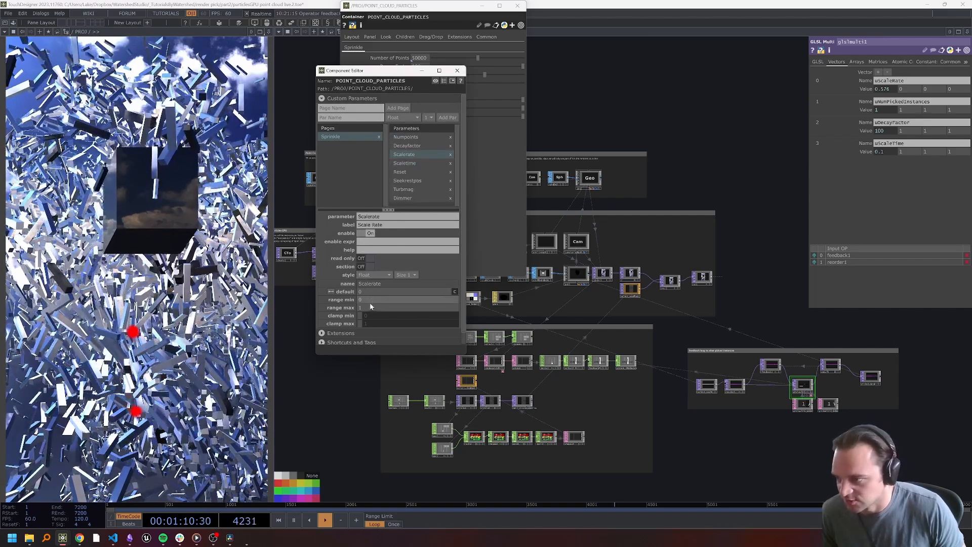
pyautogui.moveTo(370, 306); pyautogui.dragTo(356, 309)
pyautogui.press('BackSpace')
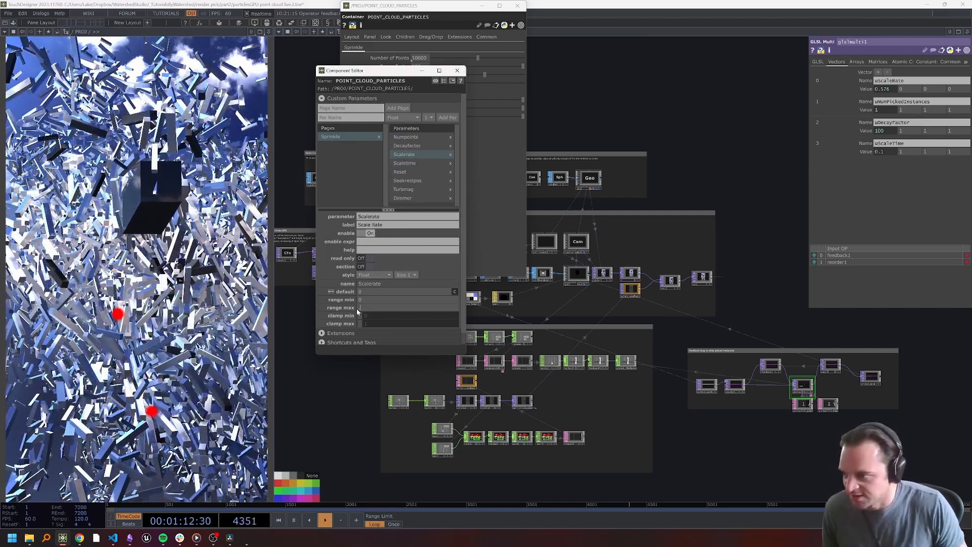
pyautogui.write('0.3')
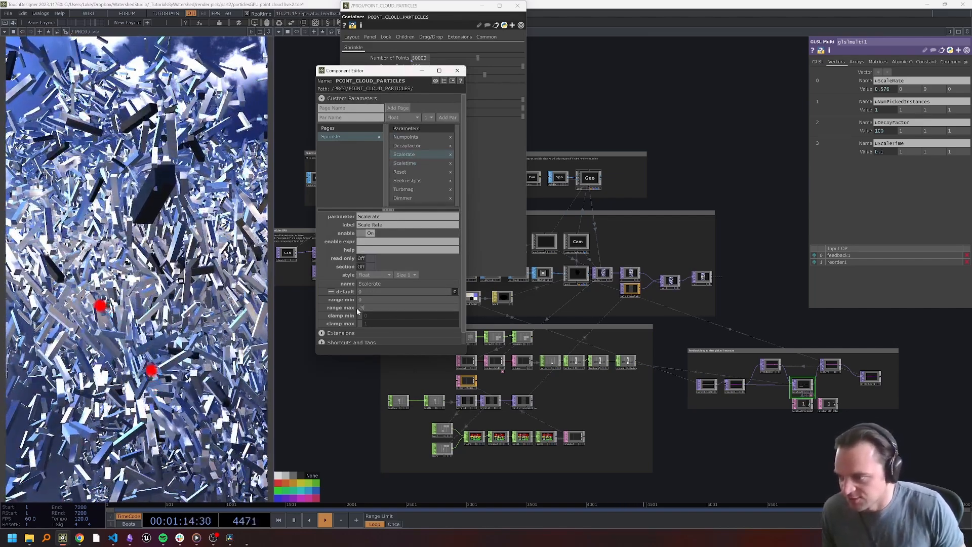
pyautogui.click(509, 232)
# Try a Scale Rate of about 0.247 and a Scale Time of about 0.503 on the picked instances
pyautogui.moveTo(485, 75); pyautogui.dragTo(507, 74)
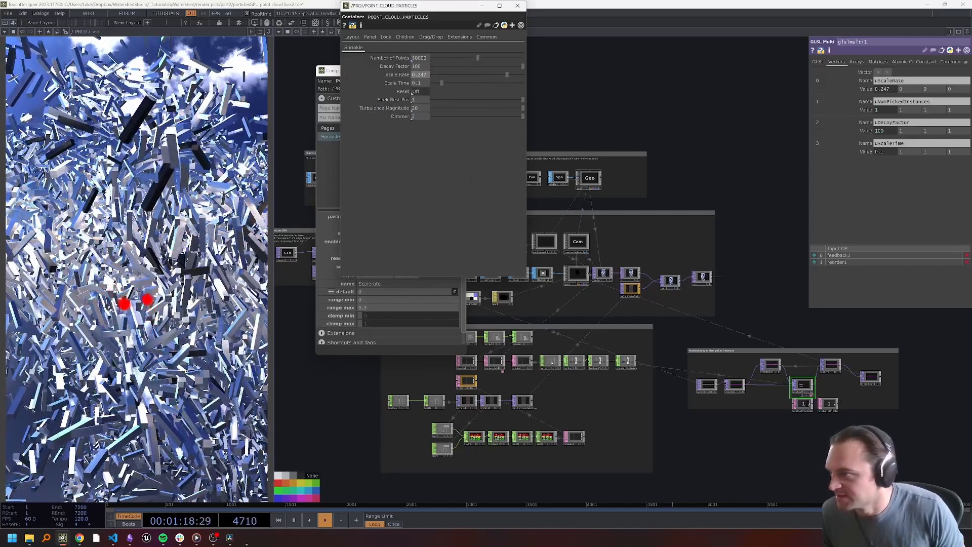
pyautogui.click(115, 176)
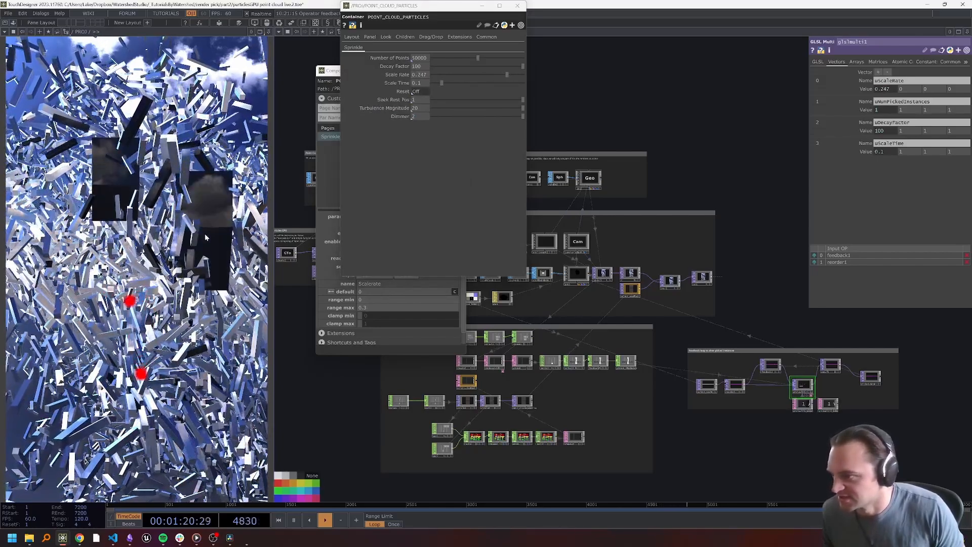
pyautogui.moveTo(440, 83); pyautogui.dragTo(478, 83)
pyautogui.click(227, 89)
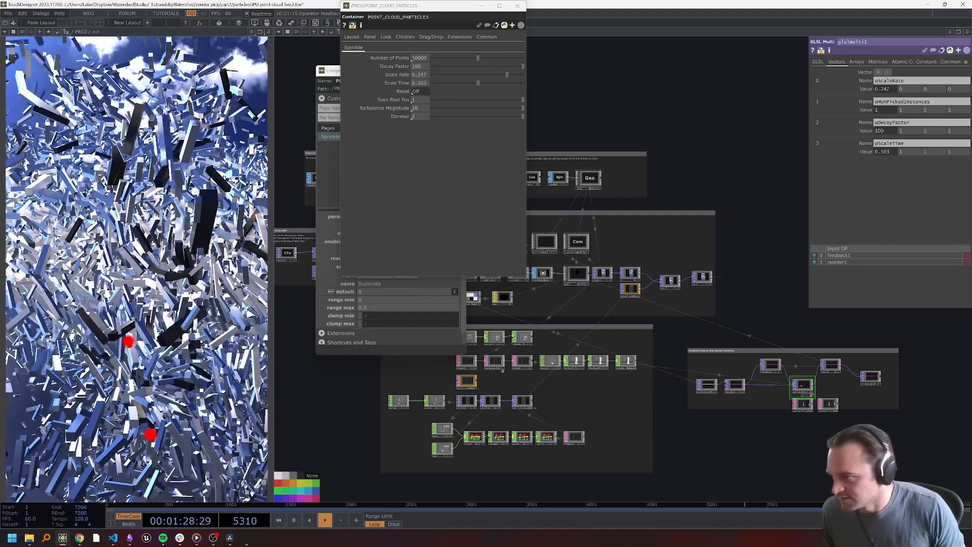
# Undo the accidental Seek Rest Pos change and try a Scale Time of about 0.055 with a Decay Factor of 11
pyautogui.click(459, 98)
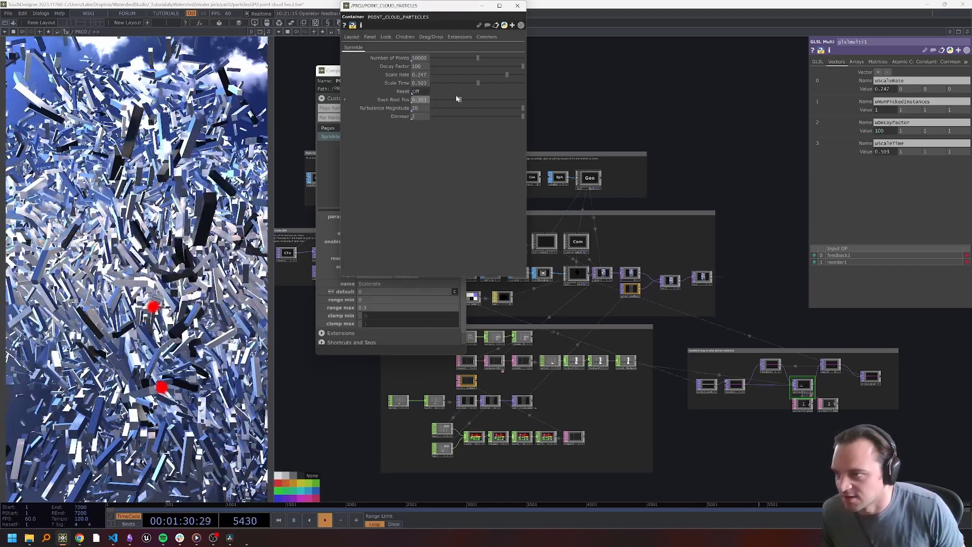
pyautogui.hotkey('ctrl', 'z')
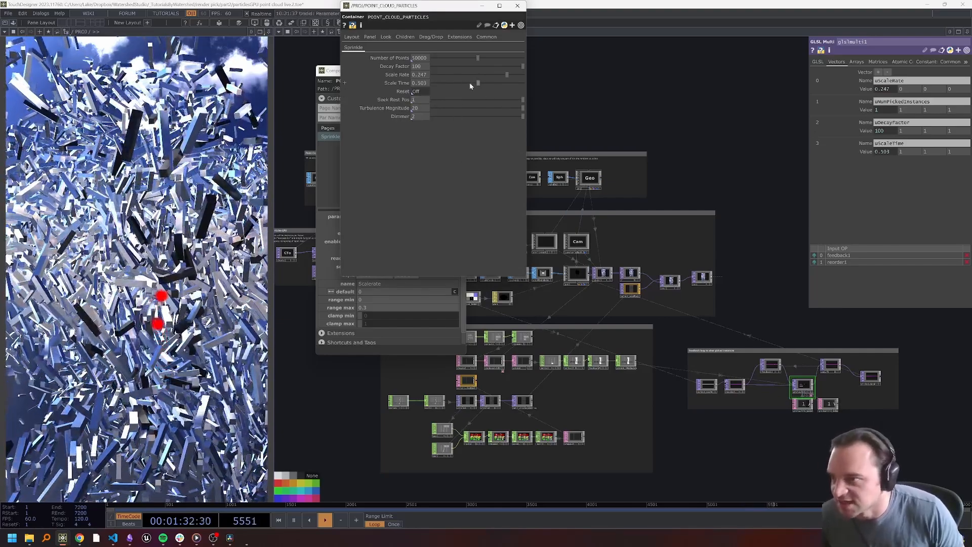
pyautogui.moveTo(470, 82); pyautogui.dragTo(439, 84)
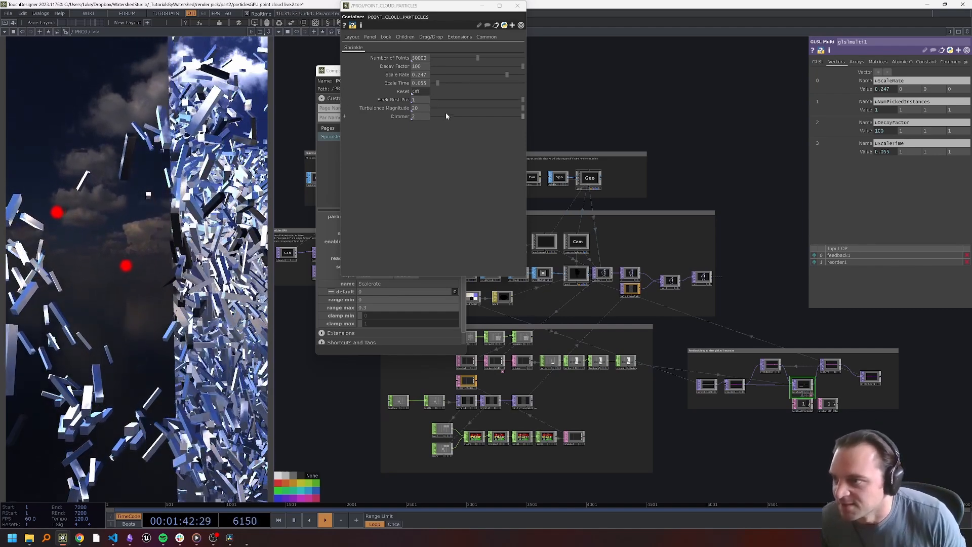
pyautogui.moveTo(515, 66); pyautogui.dragTo(441, 65)
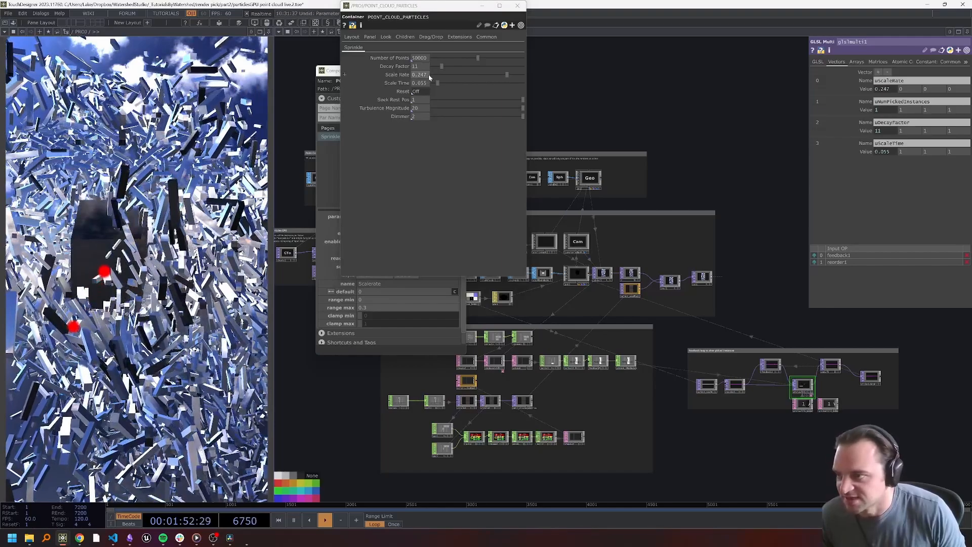
# Set the Scale Rate of POINT_CLOUD_PARTICLES to 0.15 and its Scale Time to 0.1
pyautogui.moveTo(429, 75); pyautogui.dragTo(282, 66)
pyautogui.write('.15')
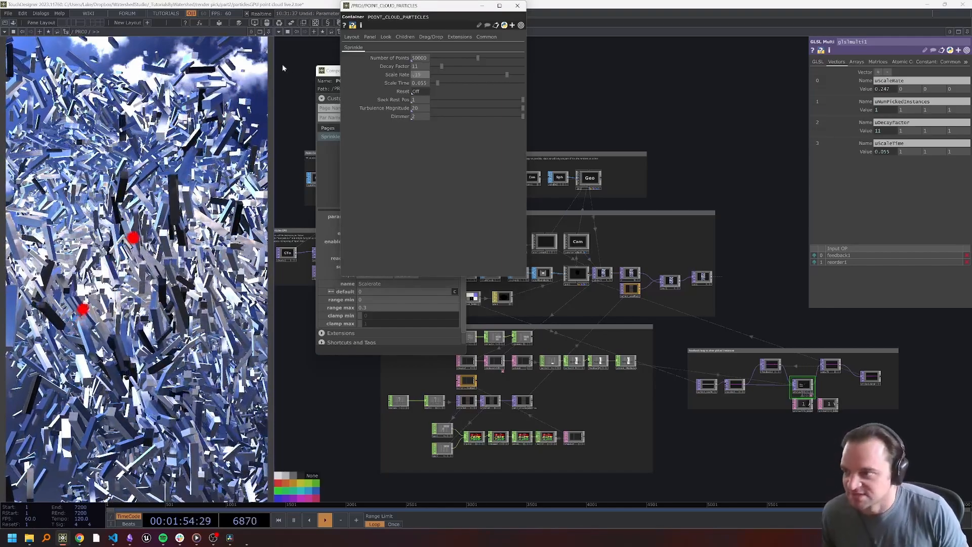
pyautogui.press('Return')
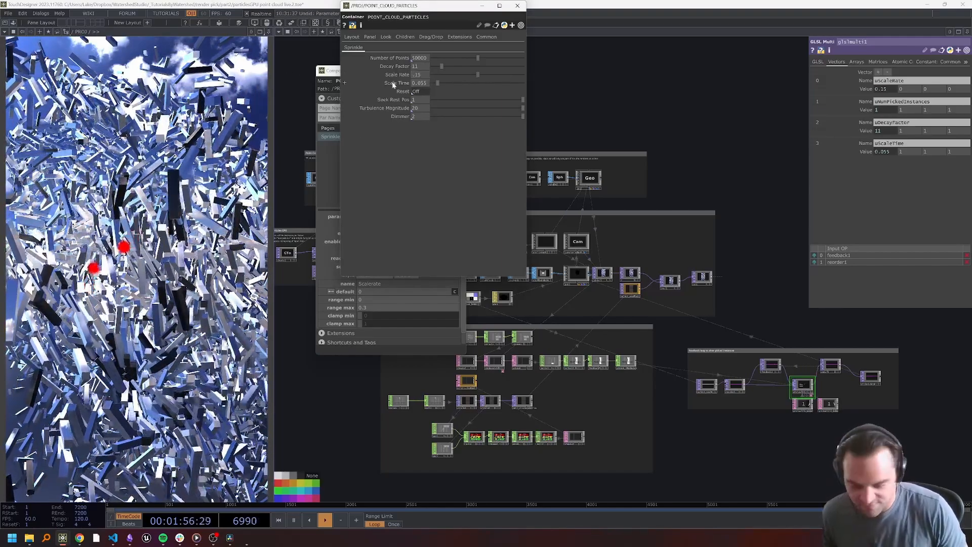
pyautogui.click(429, 84)
pyautogui.write('.1')
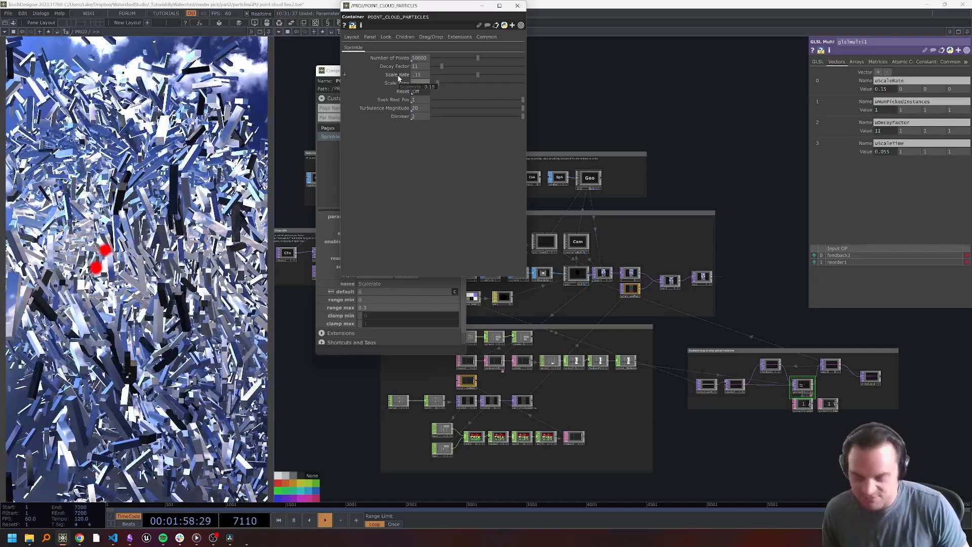
pyautogui.press('Return')
# Set the Decay Factor of POINT_CLOUD_PARTICLES to 25
pyautogui.click(417, 67)
pyautogui.write('25')
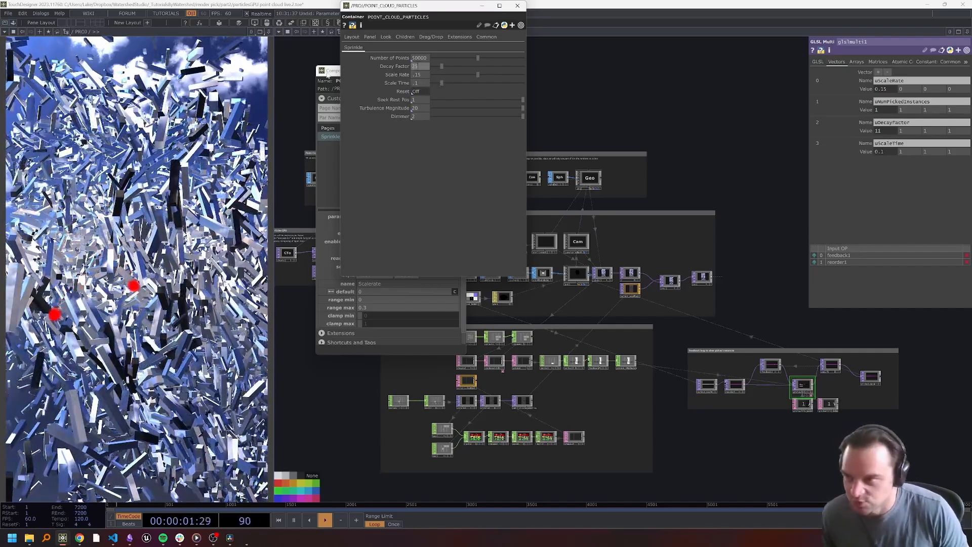
pyautogui.press('Return')
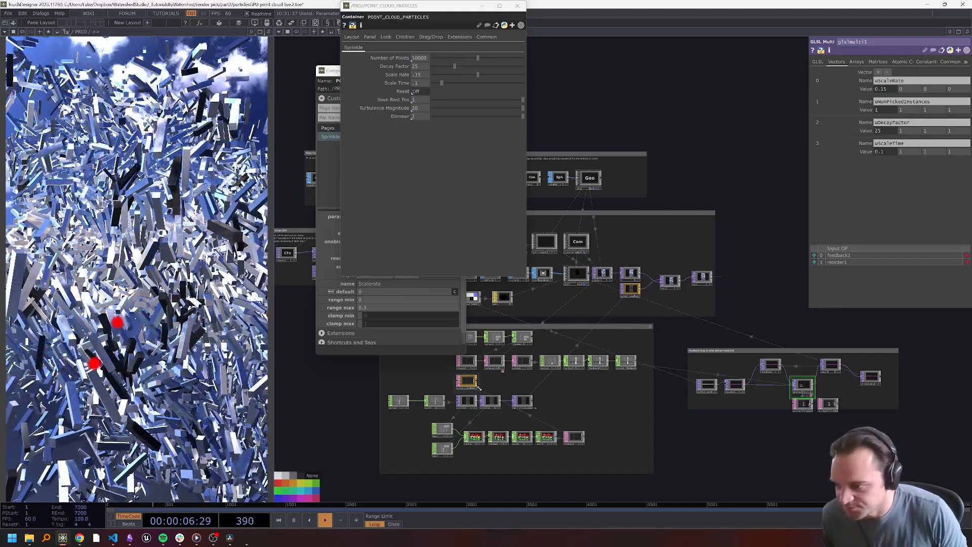
# Nudge the orange-outlined node in the lower network group slightly upward, and close the floating parameter window and Component Editor
pyautogui.moveTo(468, 380)
pyautogui.mouseDown()
pyautogui.moveTo(479, 369)
pyautogui.moveTo(479, 381)
pyautogui.mouseUp()
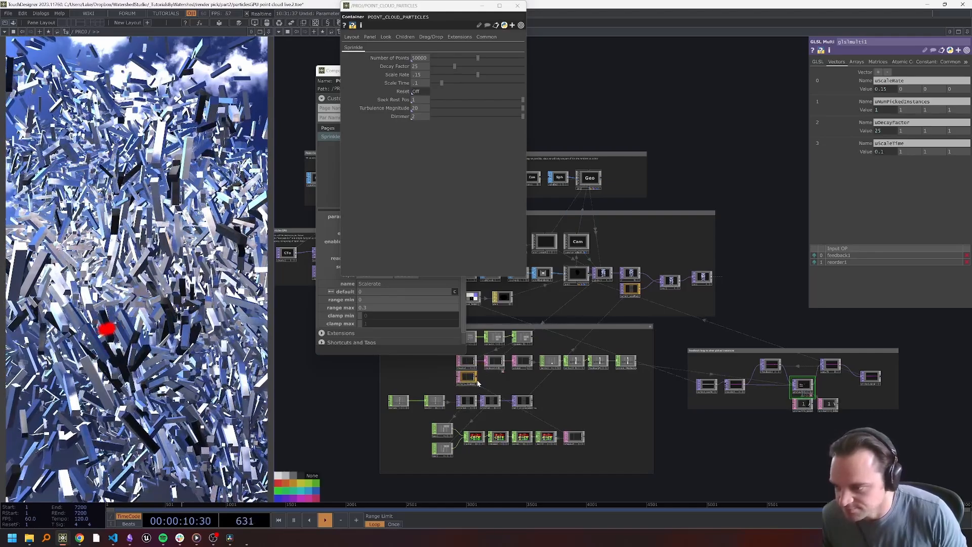
pyautogui.moveTo(477, 377); pyautogui.dragTo(484, 362)
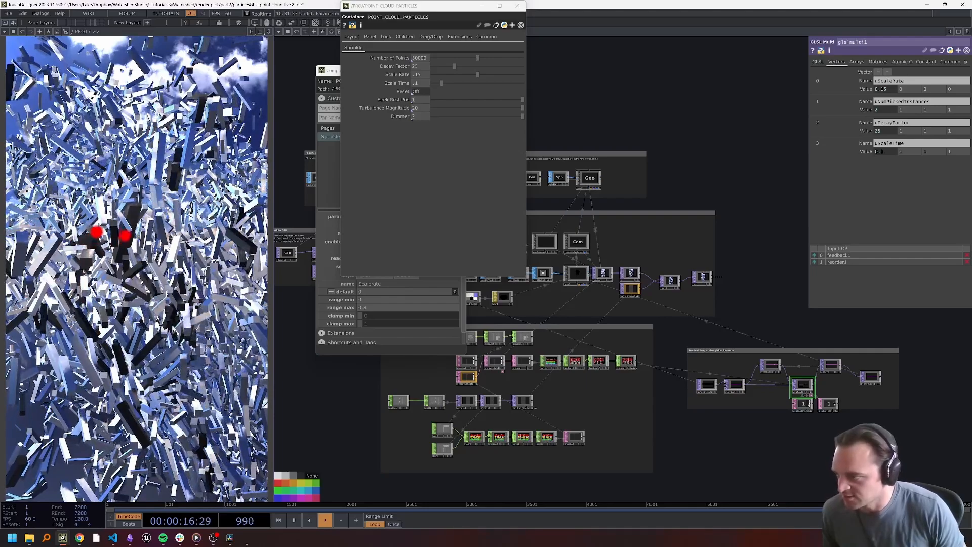
pyautogui.click(517, 5)
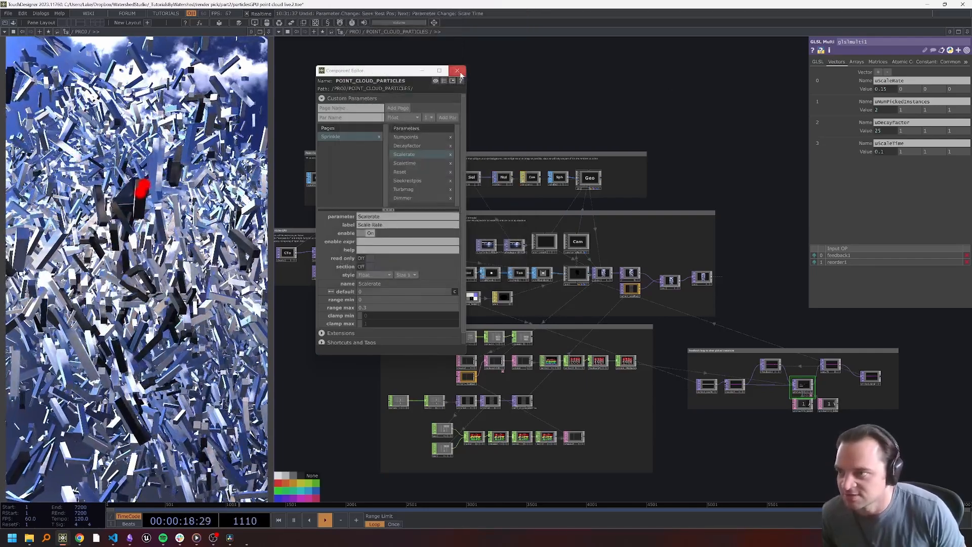
pyautogui.click(462, 70)
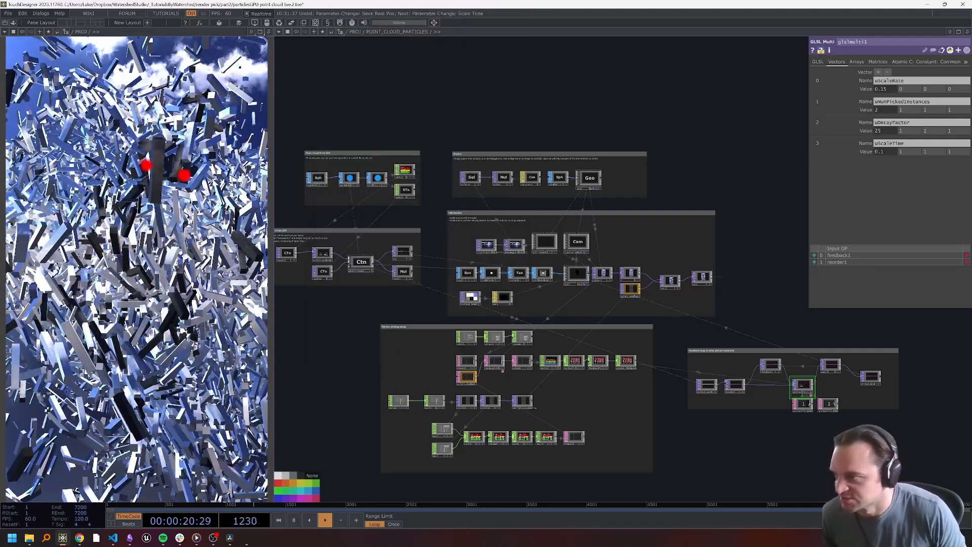
pyautogui.scroll(-3, 424, 419)
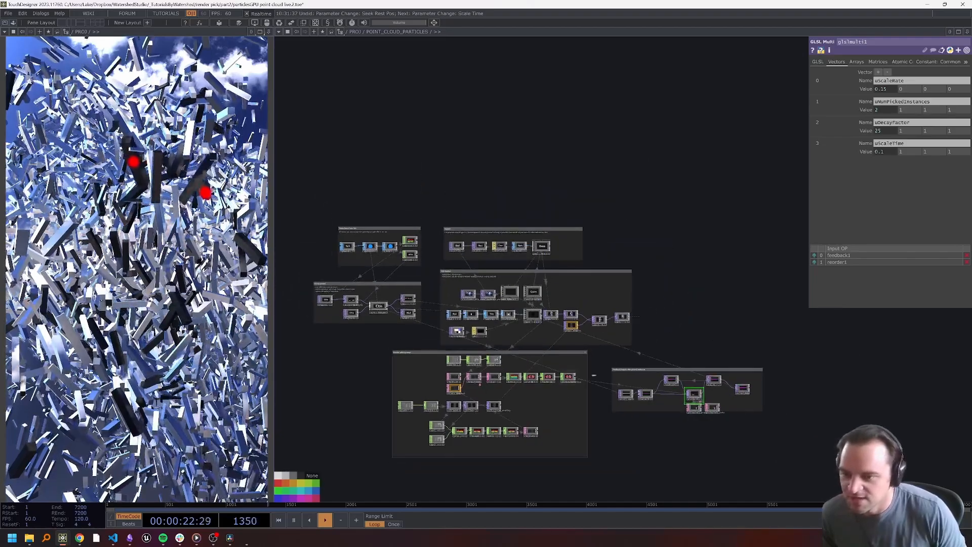
pyautogui.moveTo(533, 203); pyautogui.dragTo(486, 157)
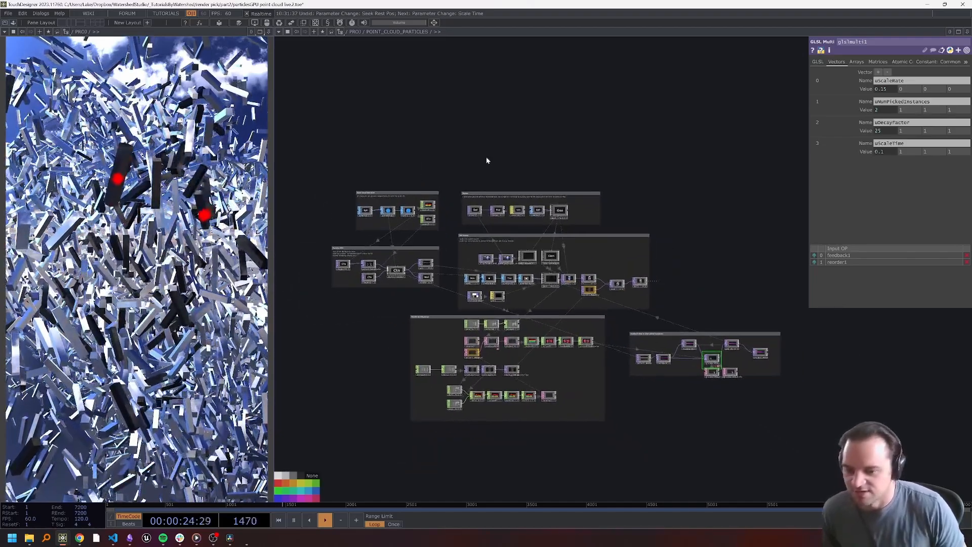